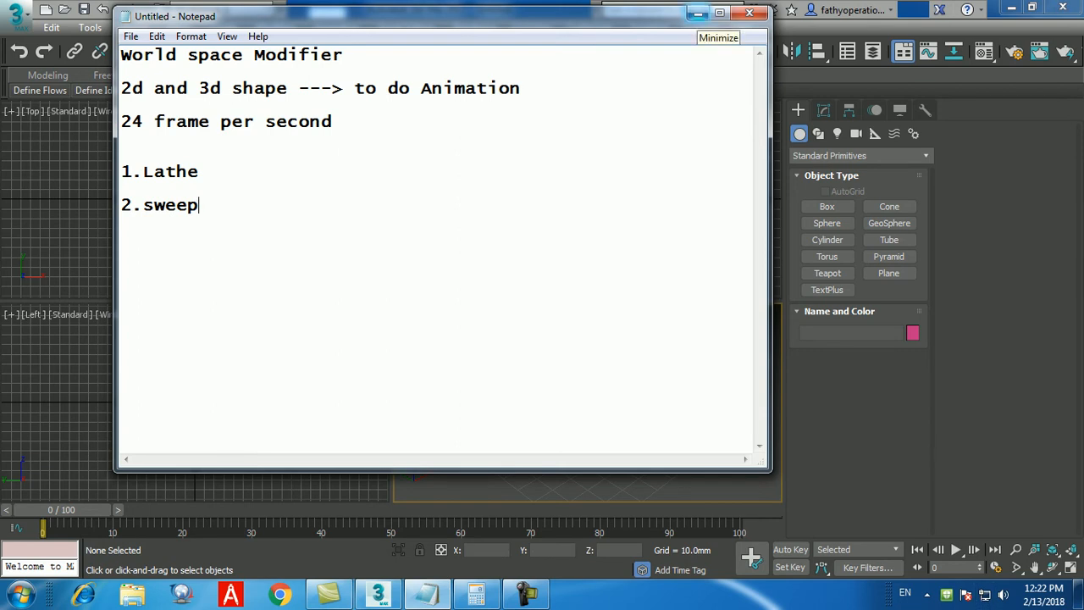
- Switch from Notepad to 3ds Max and maximize the Perspective viewport
click(697, 13)
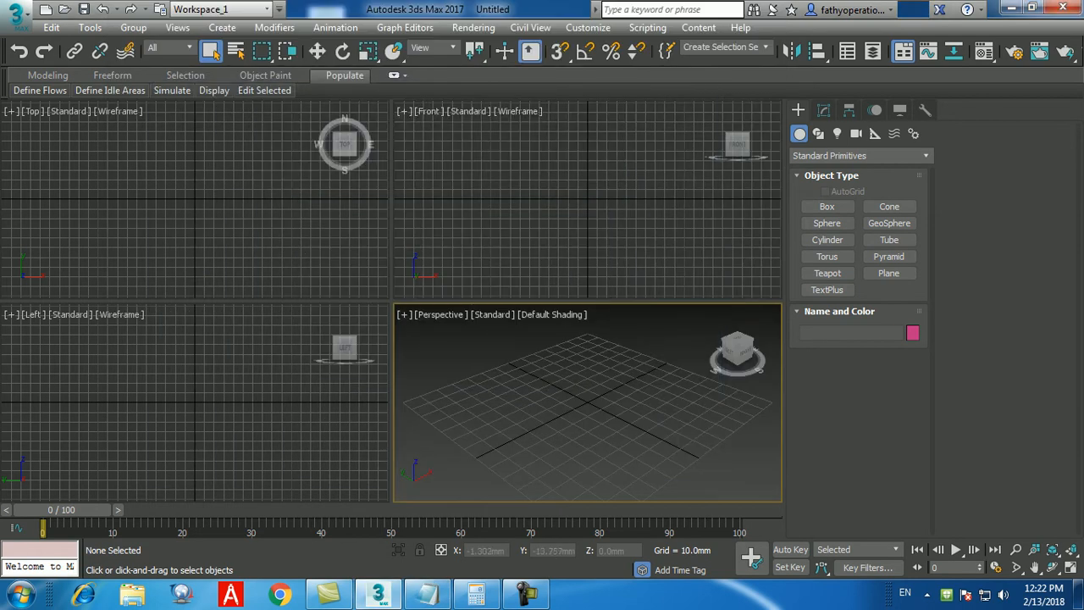
key(alt+w)
alt+middle_drag(596, 440, 579, 432)
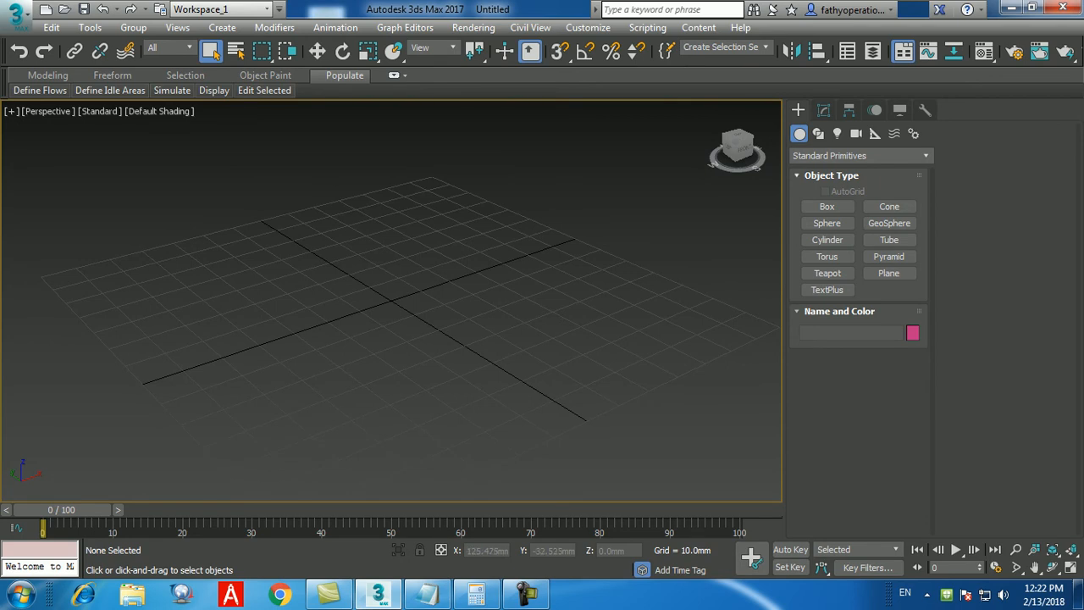
- Create a 1000 mm by 1000 mm rectangle spline at the origin using keyboard entry
click(818, 133)
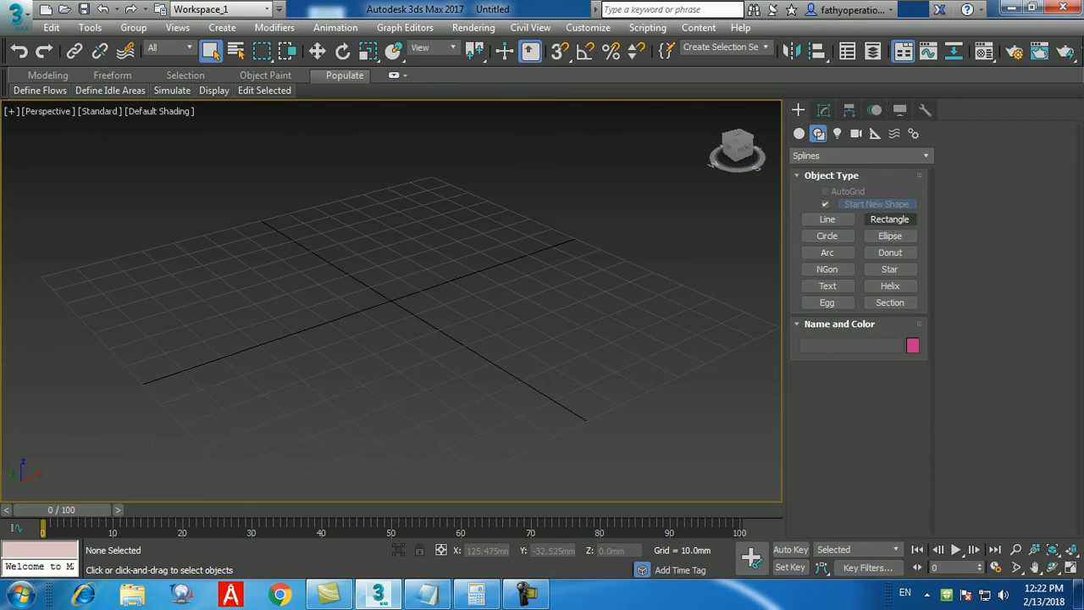
click(889, 219)
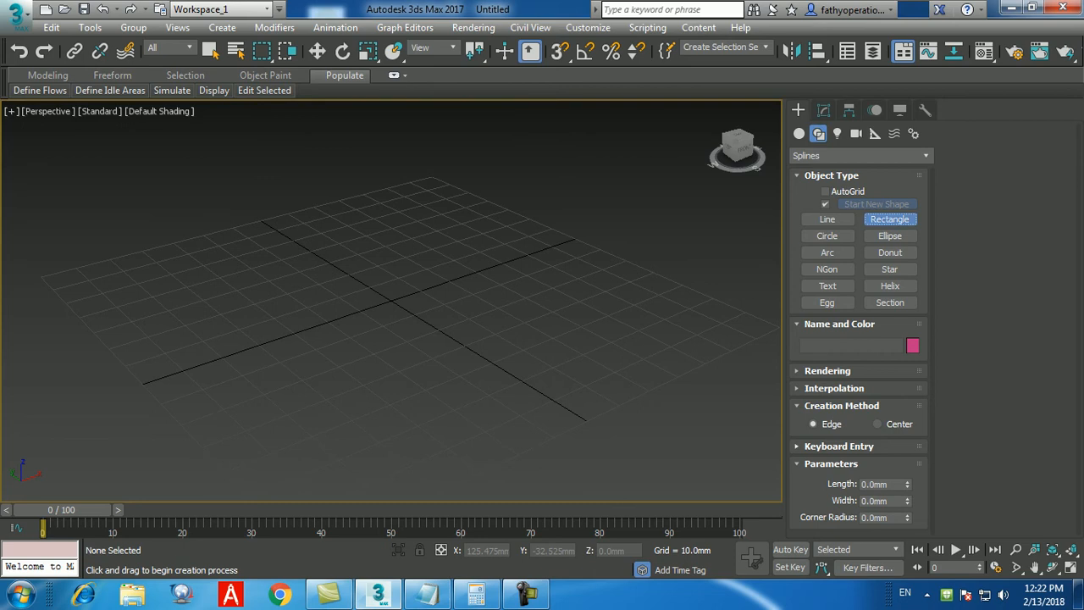
click(838, 446)
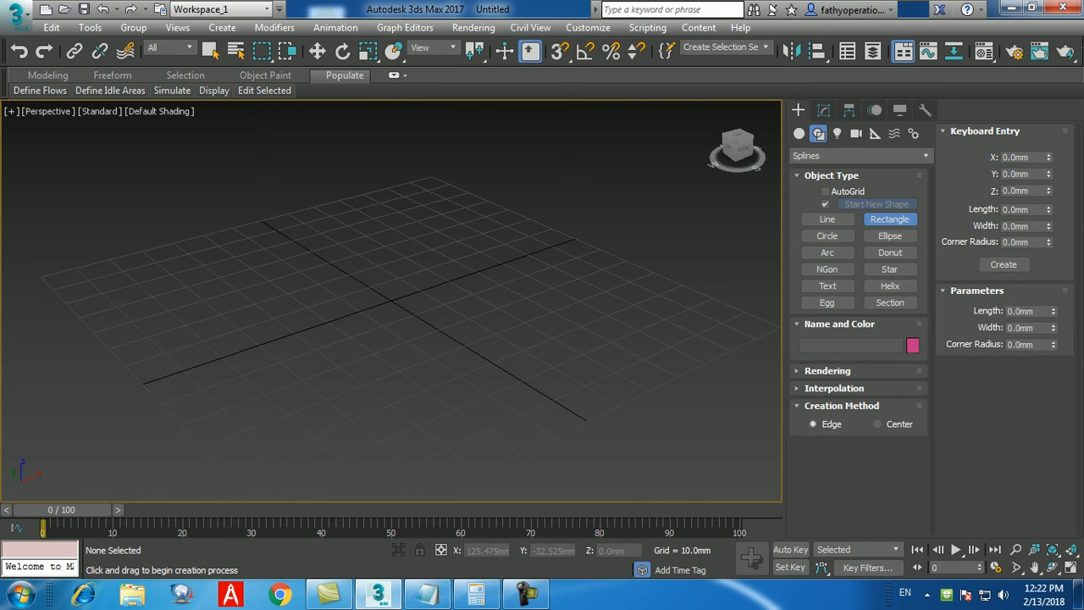
double_click(1016, 209)
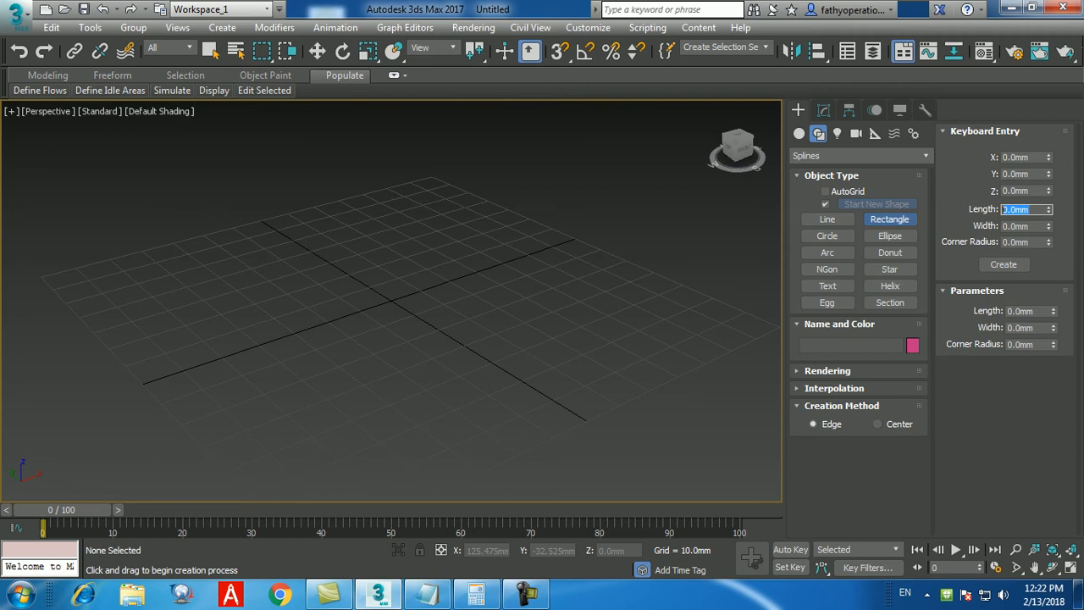
text(1000)
key(Tab)
text(1000)
key(Return)
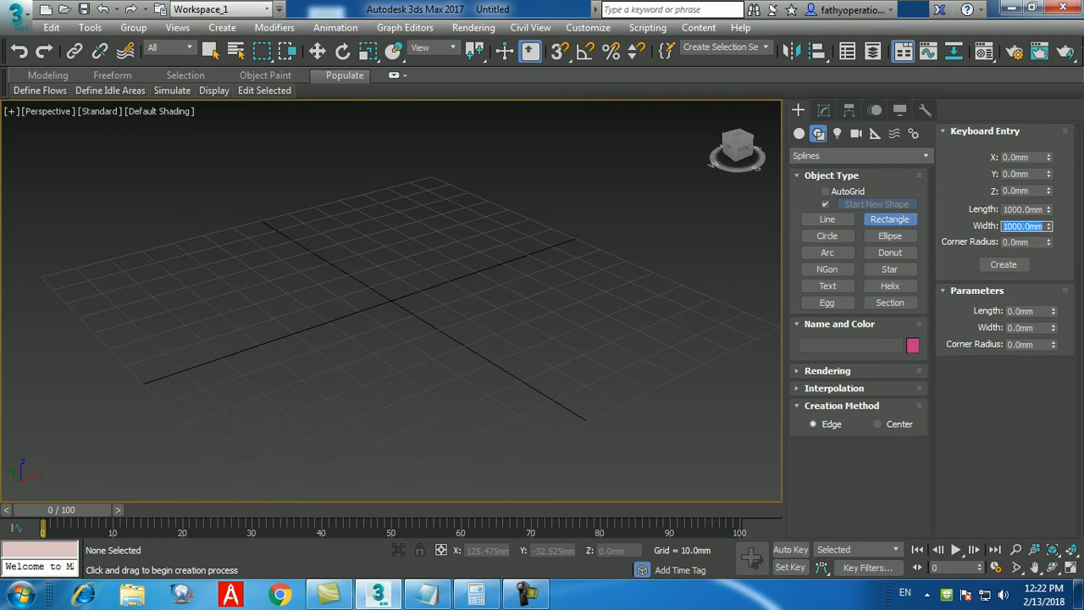
click(1003, 264)
key(z)
scroll(497, 347, down, 3)
right_click(511, 344)
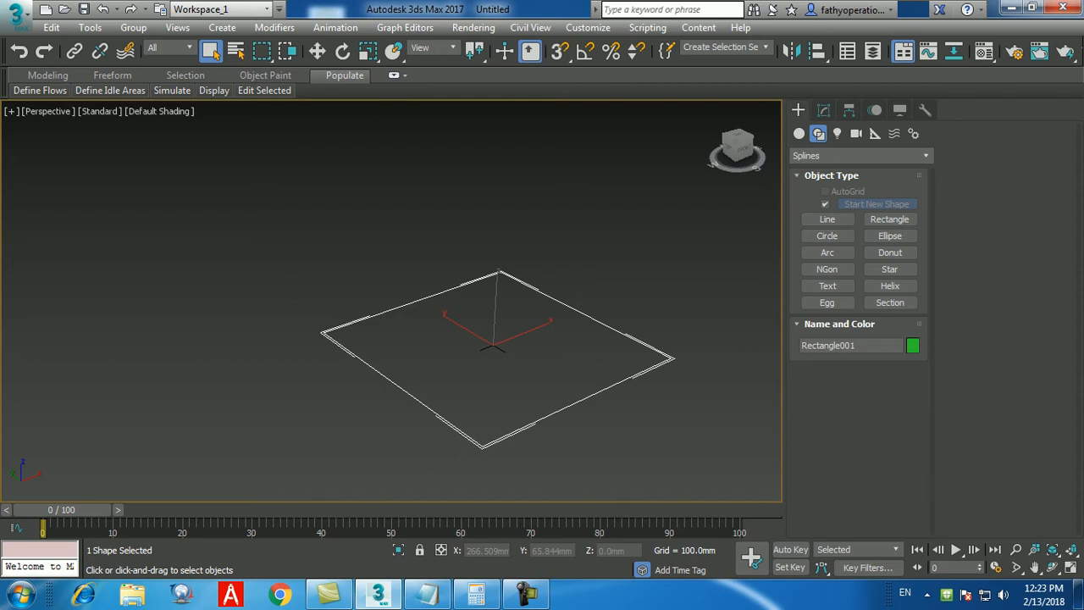
middle_drag(533, 325, 509, 306)
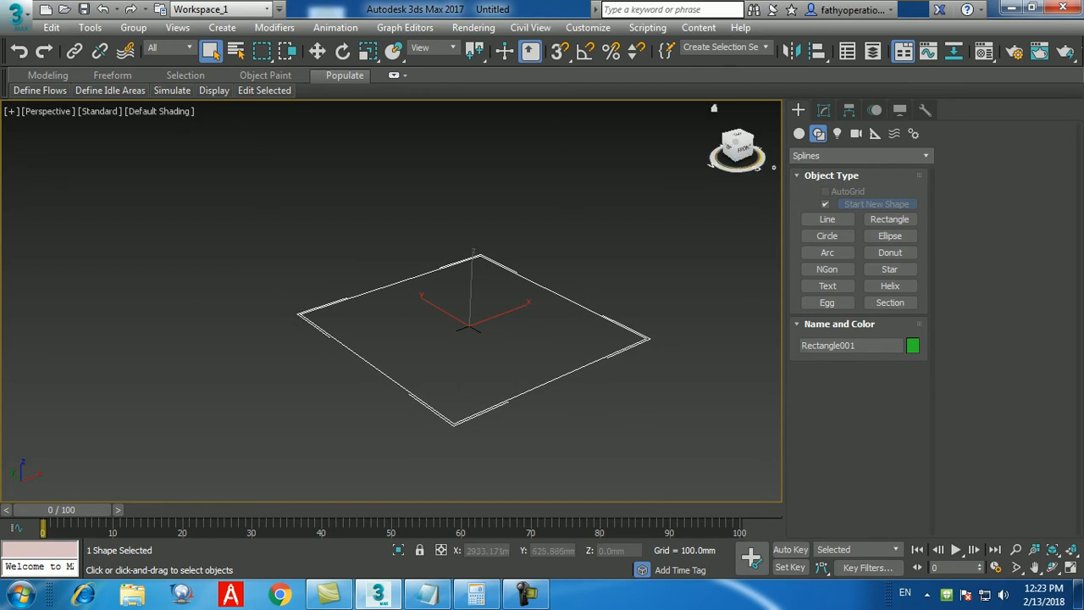
- Add a Sweep modifier to the rectangle
click(823, 110)
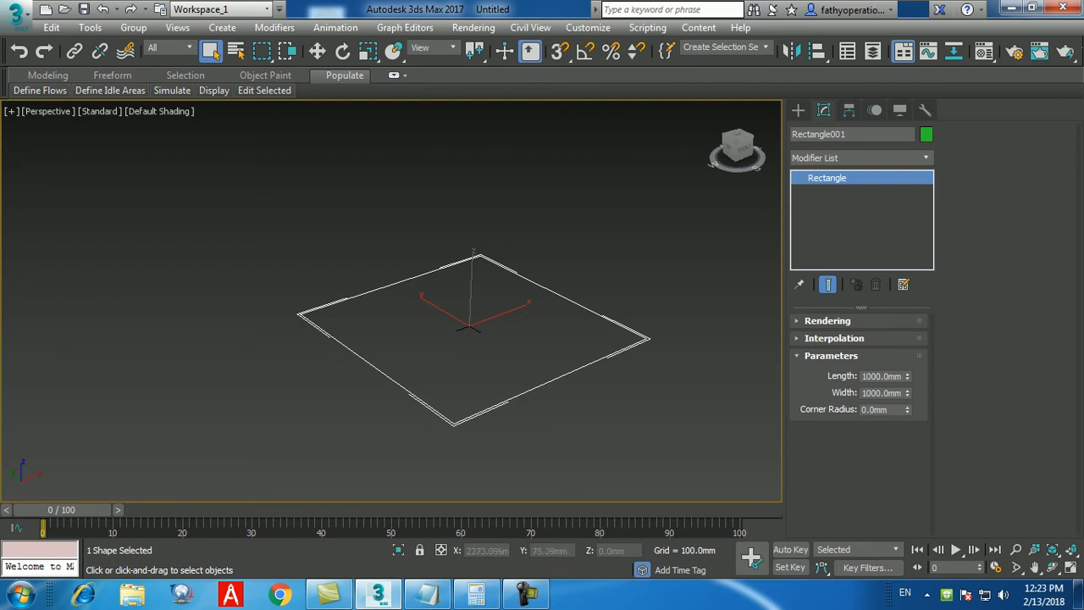
click(925, 158)
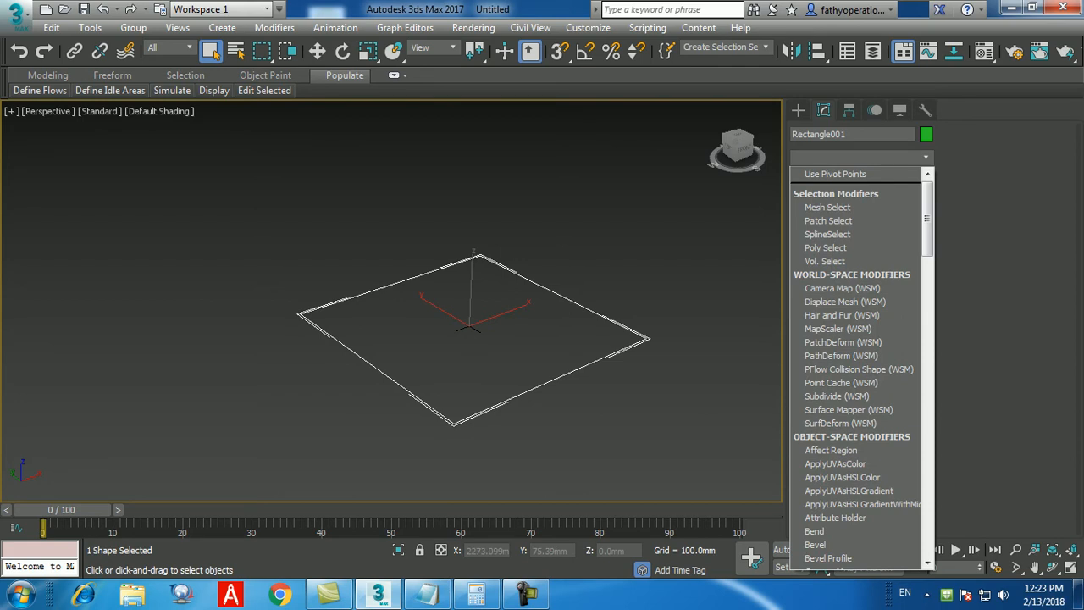
text(sw)
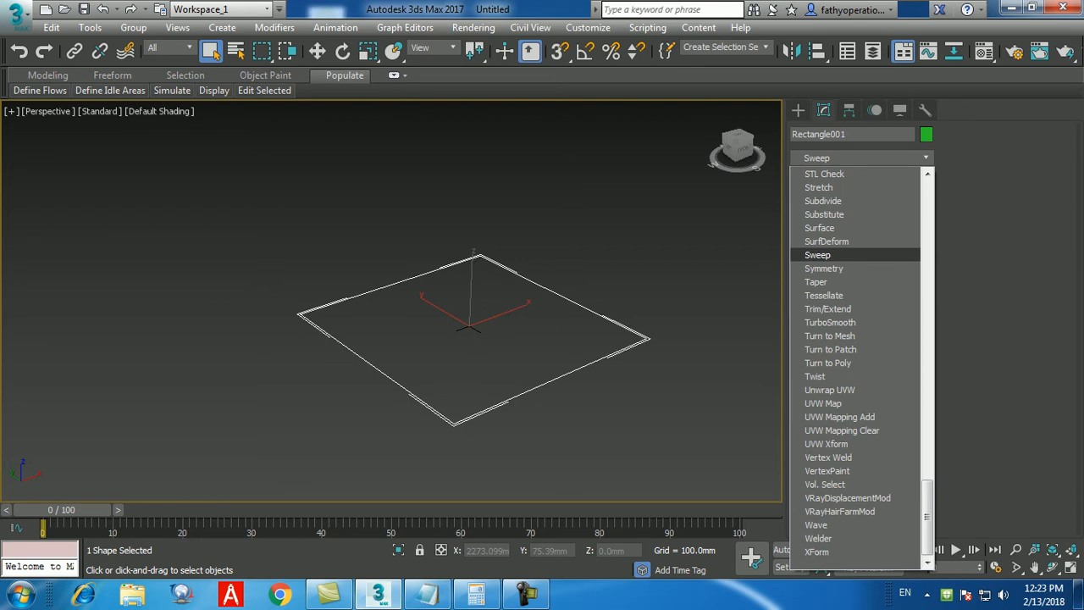
key(Return)
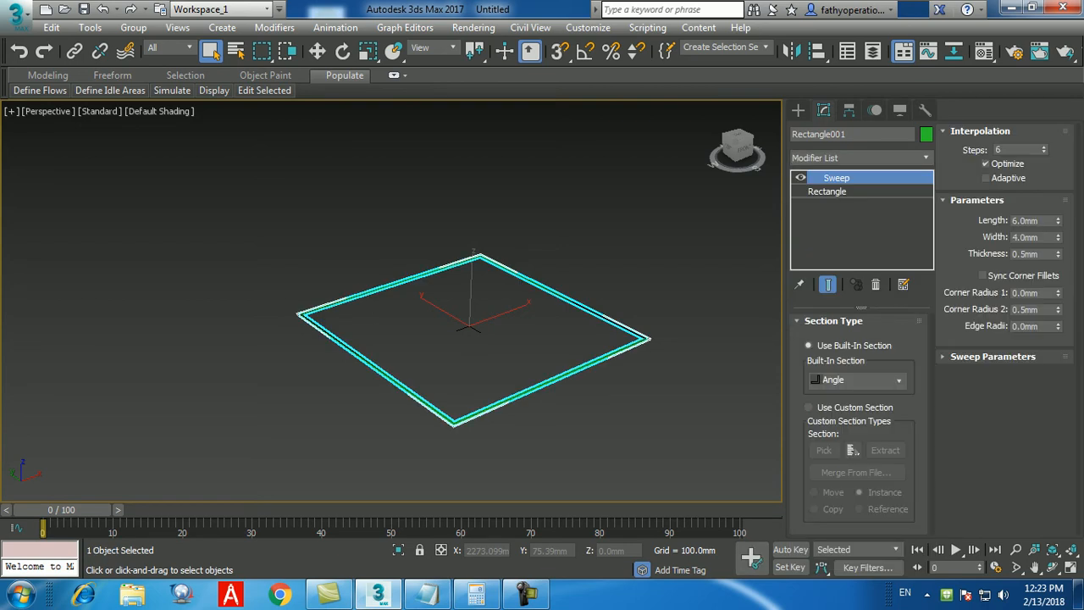
- Set the sweep's Angle section to length 50 mm, width 50 mm and thickness 20 mm
scroll(631, 290, up, 10)
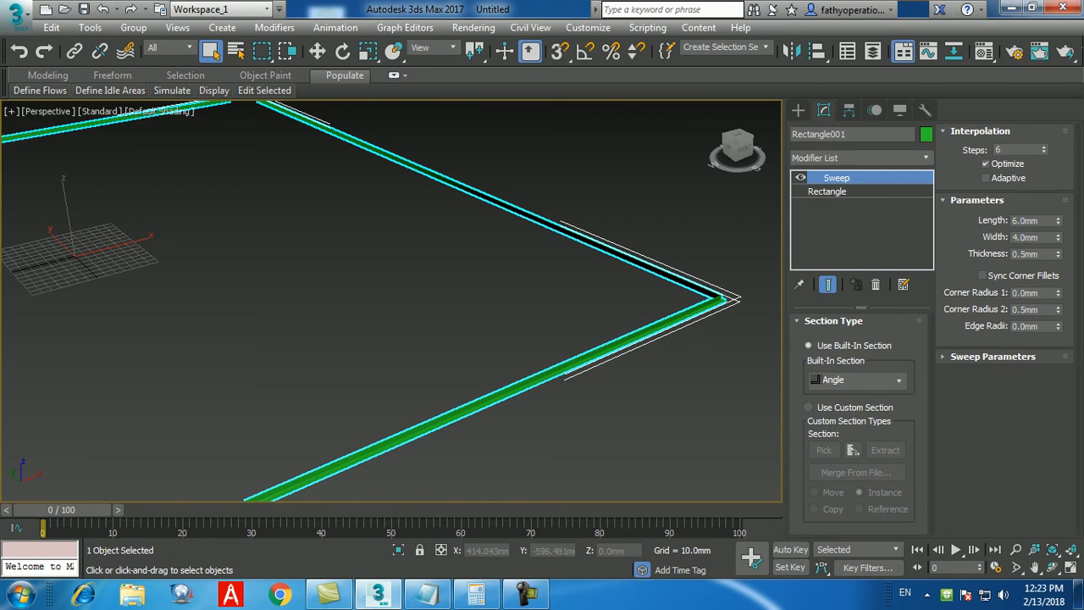
double_click(1026, 221)
text(50)
key(Return)
key(Tab)
text(50)
key(Return)
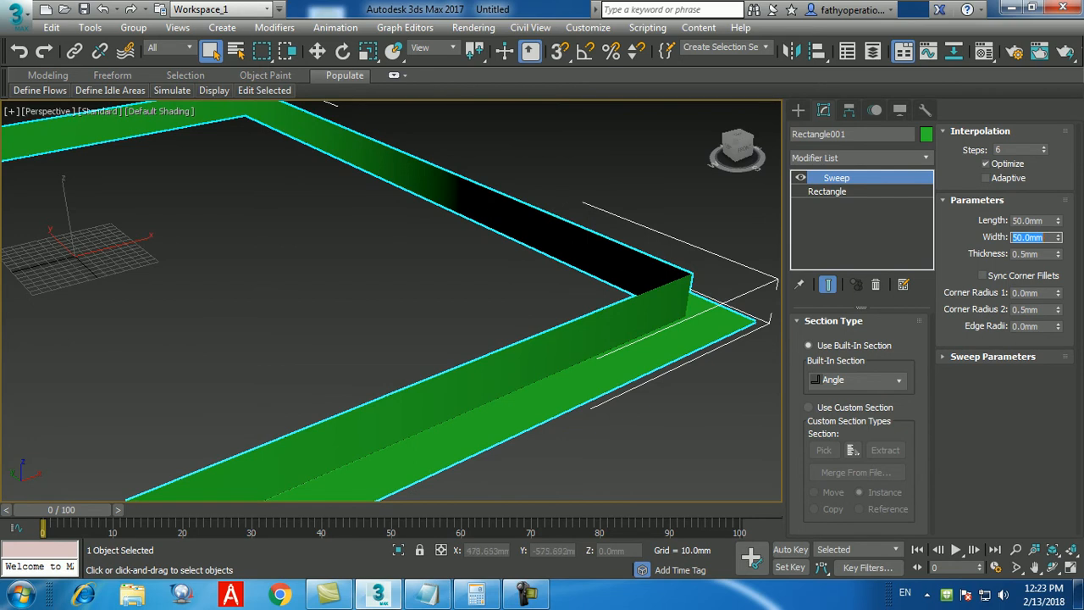
key(Tab)
text(20)
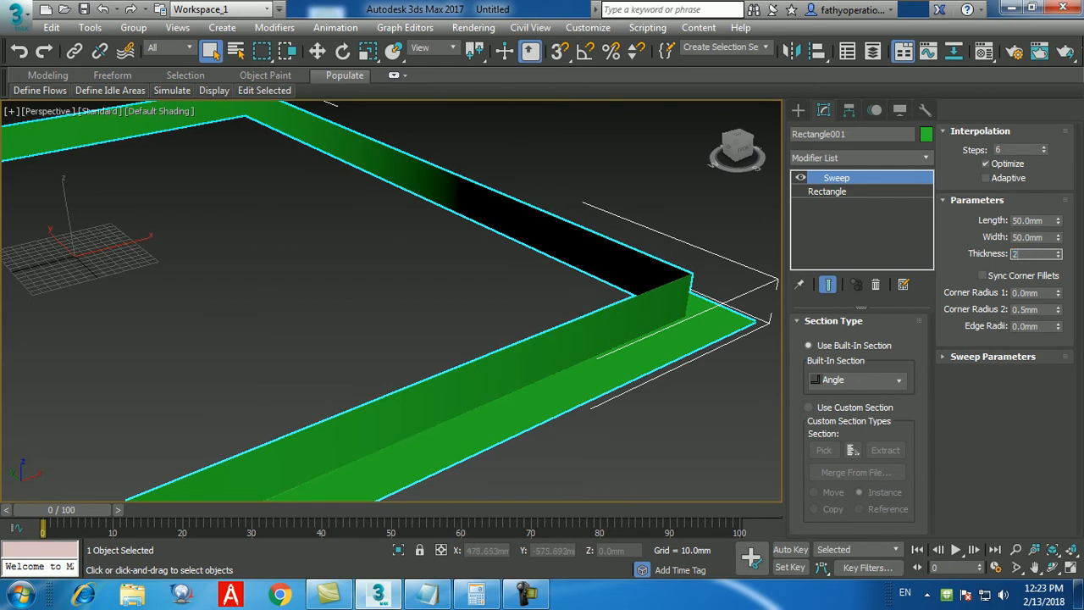
key(Return)
- Try the Bar, Channel and Cylinder built-in sections on the rectangle's sweep
scroll(478, 347, down, 3)
middle_drag(461, 370, 508, 357)
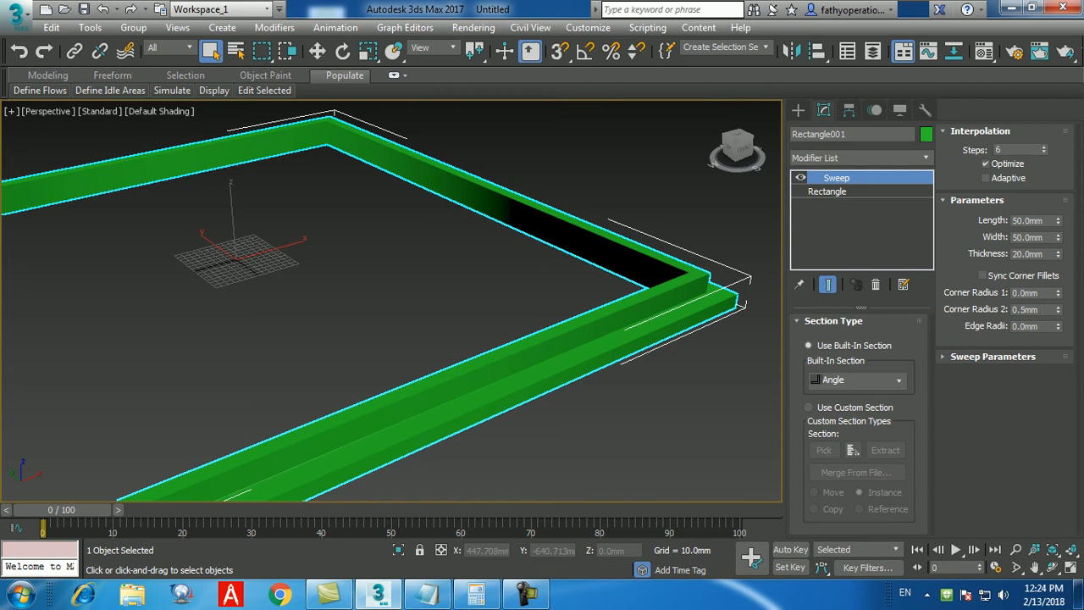
click(856, 380)
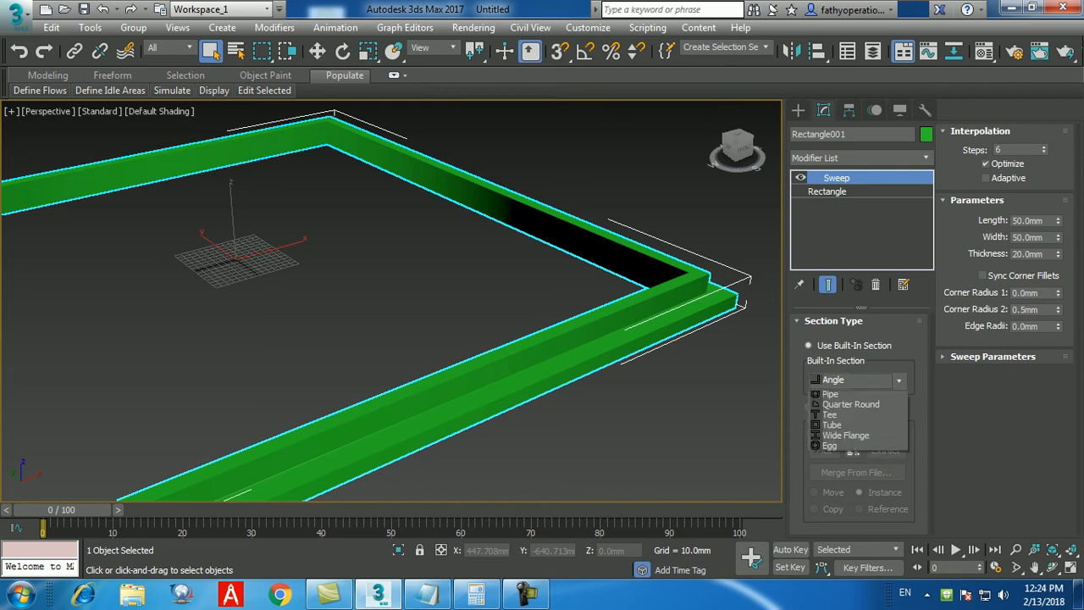
click(828, 407)
click(857, 379)
click(838, 418)
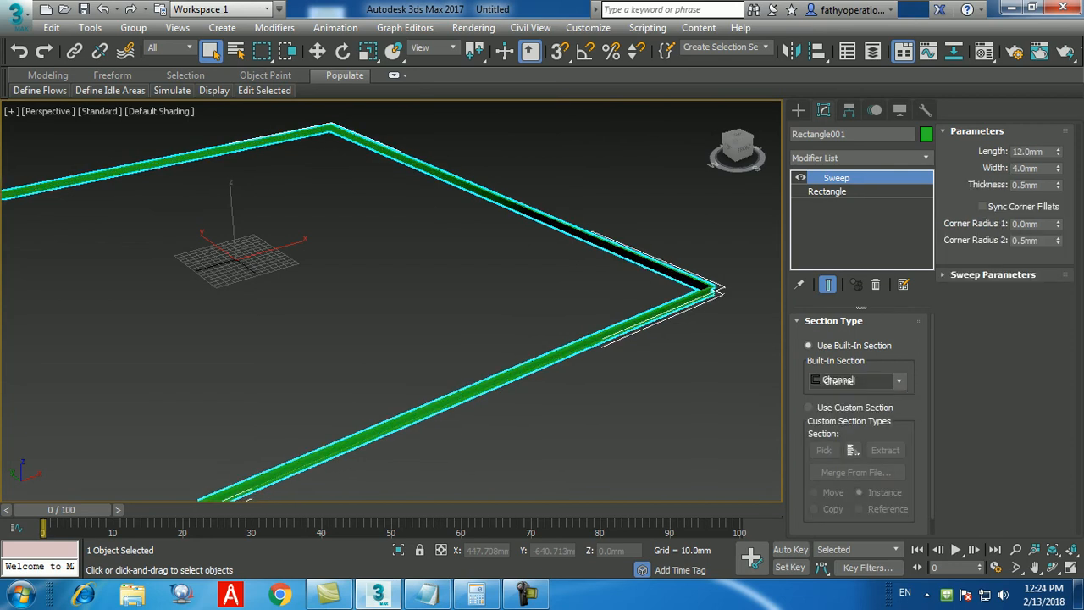
click(857, 380)
click(837, 428)
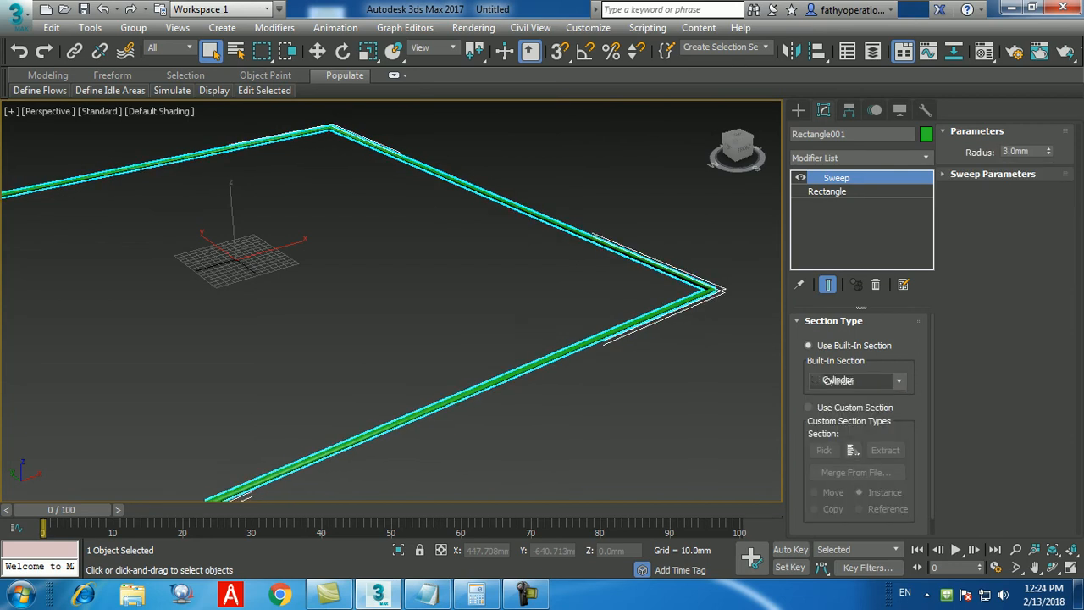
- Change the sweep's built-in section to Pipe with a radius of 50 mm and a thickness of 20 mm
click(857, 379)
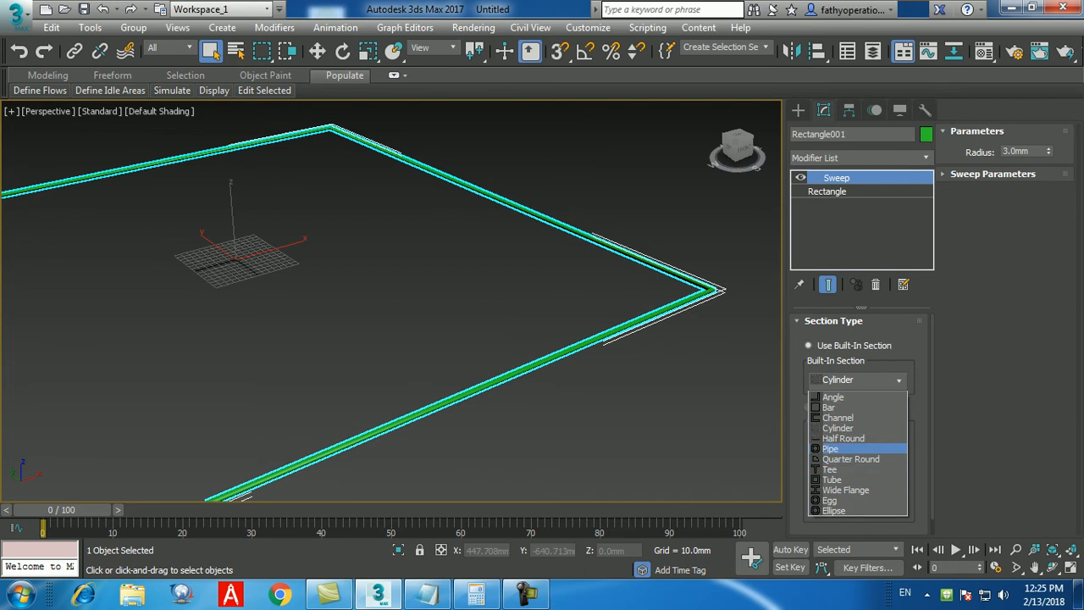
click(829, 448)
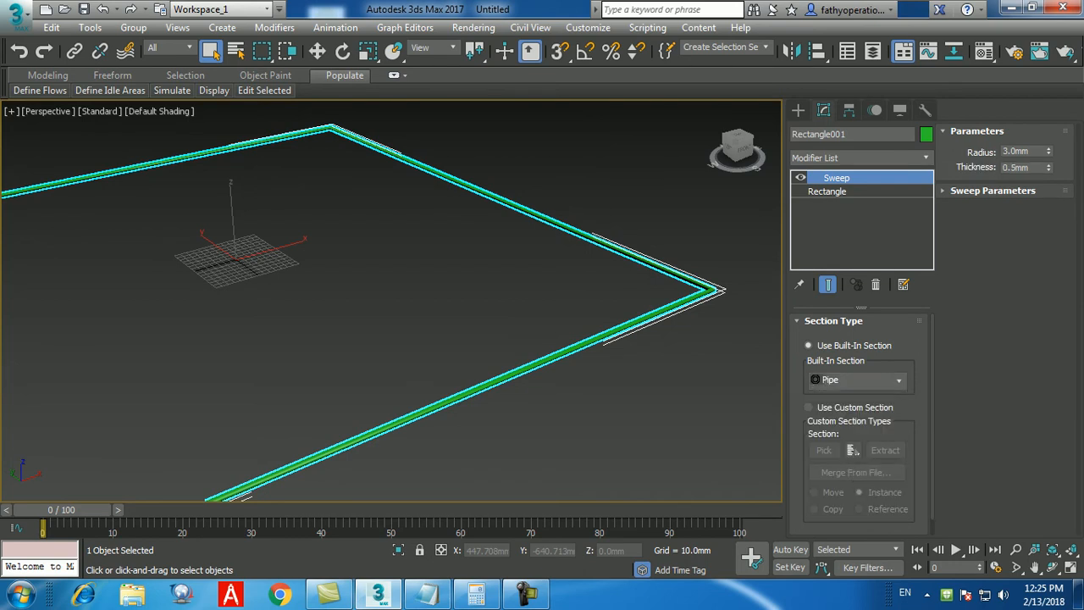
double_click(1016, 151)
text(50)
key(Tab)
text(20)
key(Return)
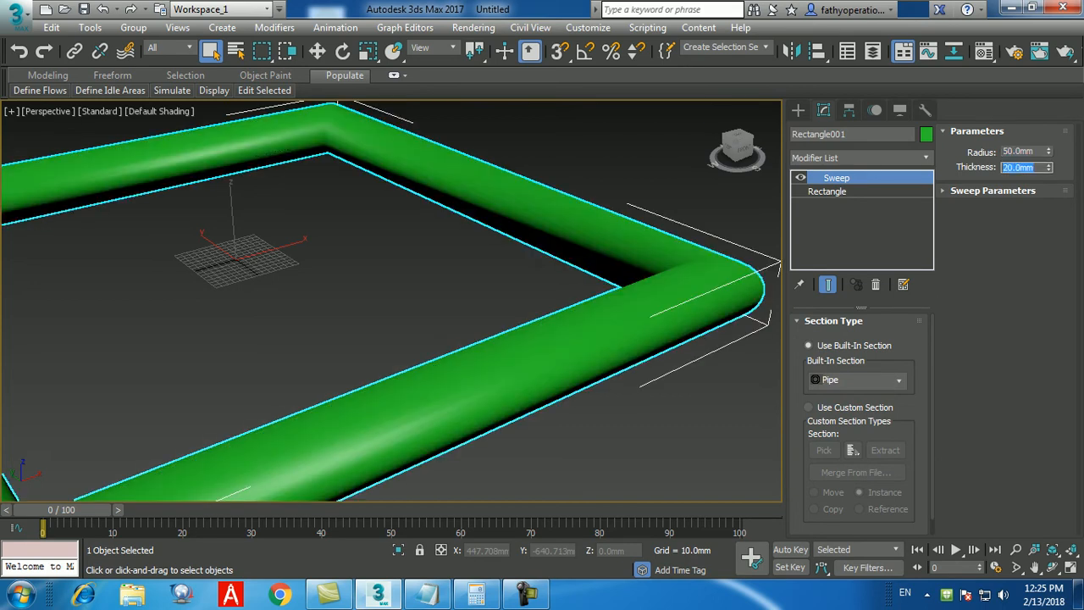
- Try the Tee, Wide Flange, Egg and Ellipse built-in sections on the rectangle's sweep
click(858, 380)
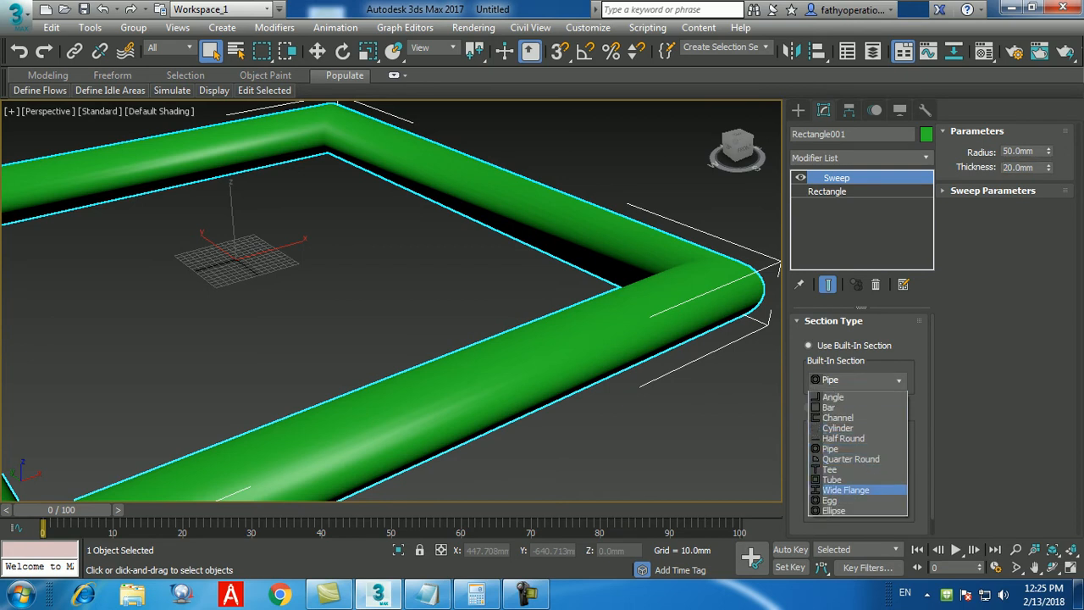
click(830, 469)
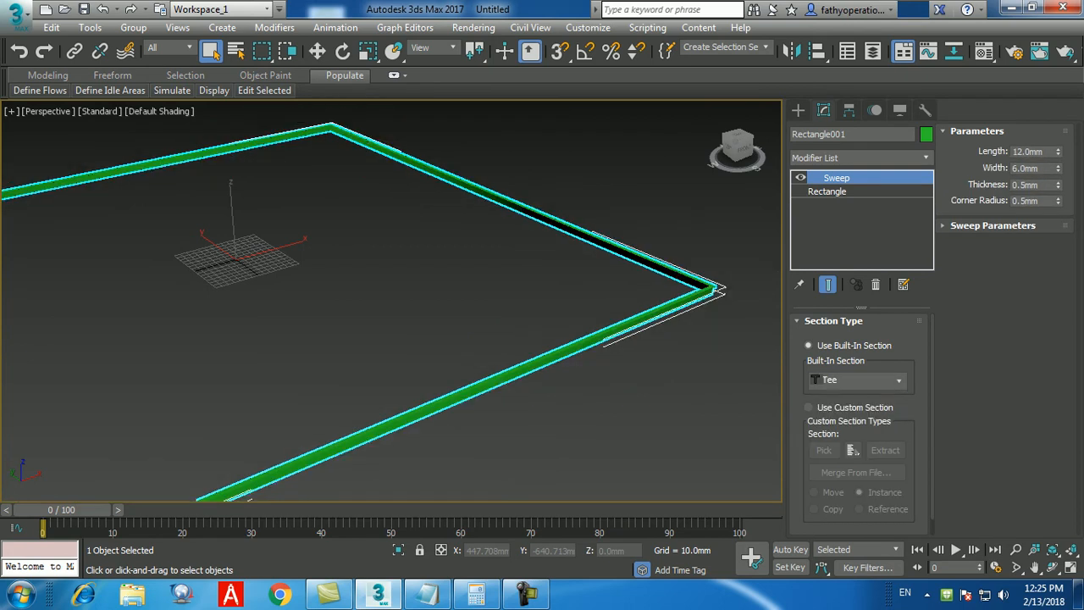
click(858, 380)
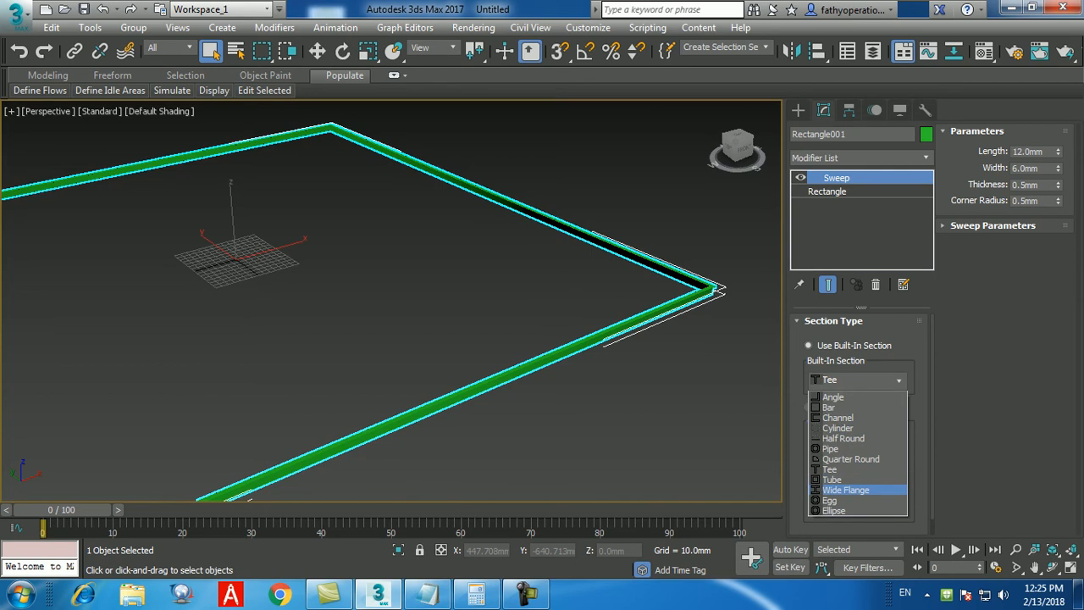
click(845, 489)
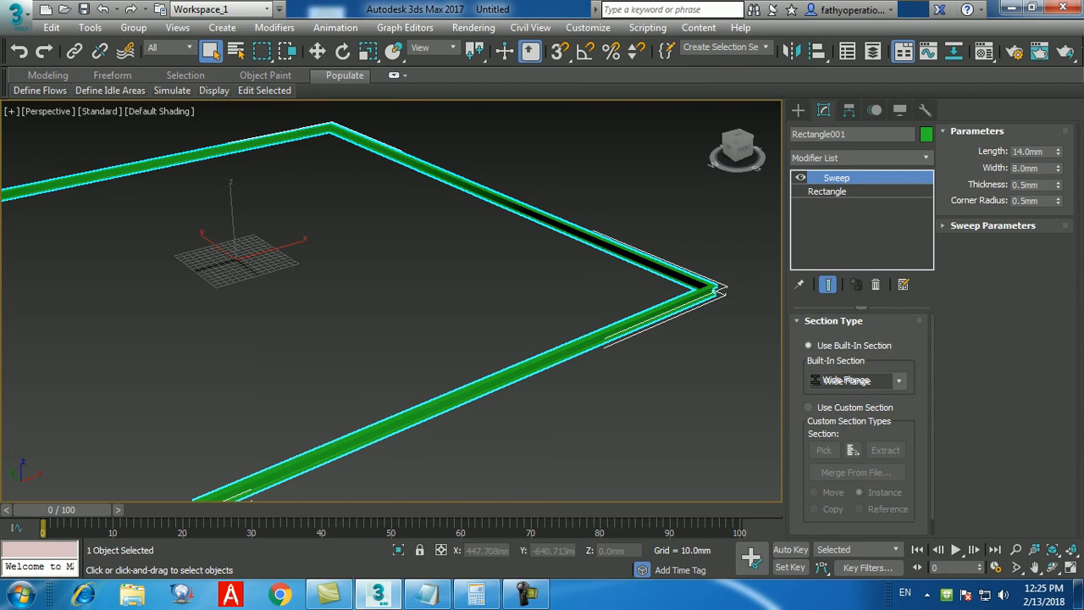
click(859, 379)
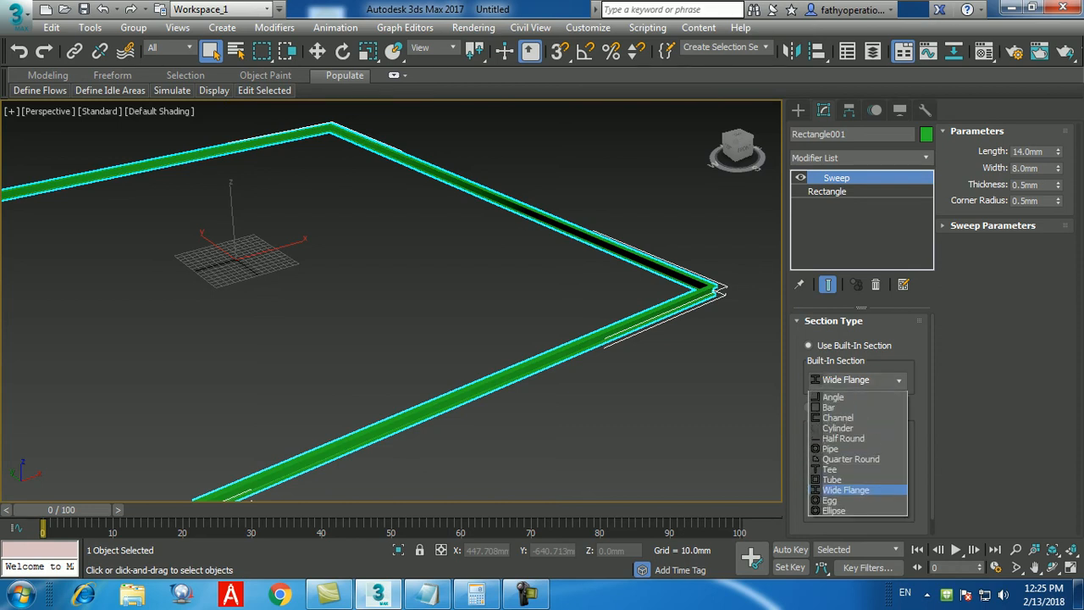
click(855, 502)
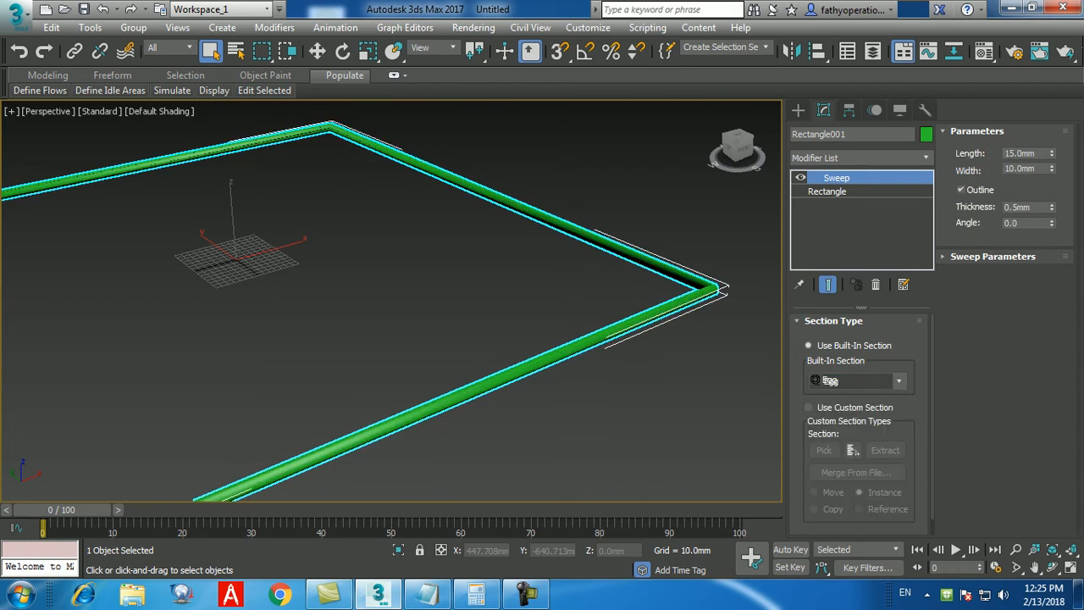
click(859, 380)
click(856, 508)
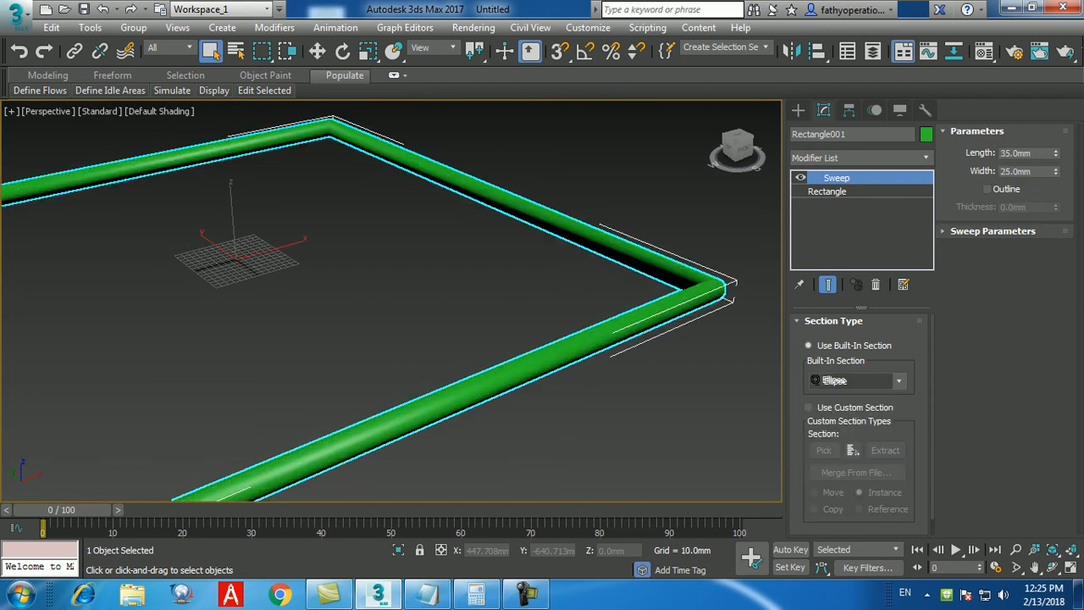
- Change the sweep's built-in section to Wide Flange and set its length and width to 25 mm
click(859, 379)
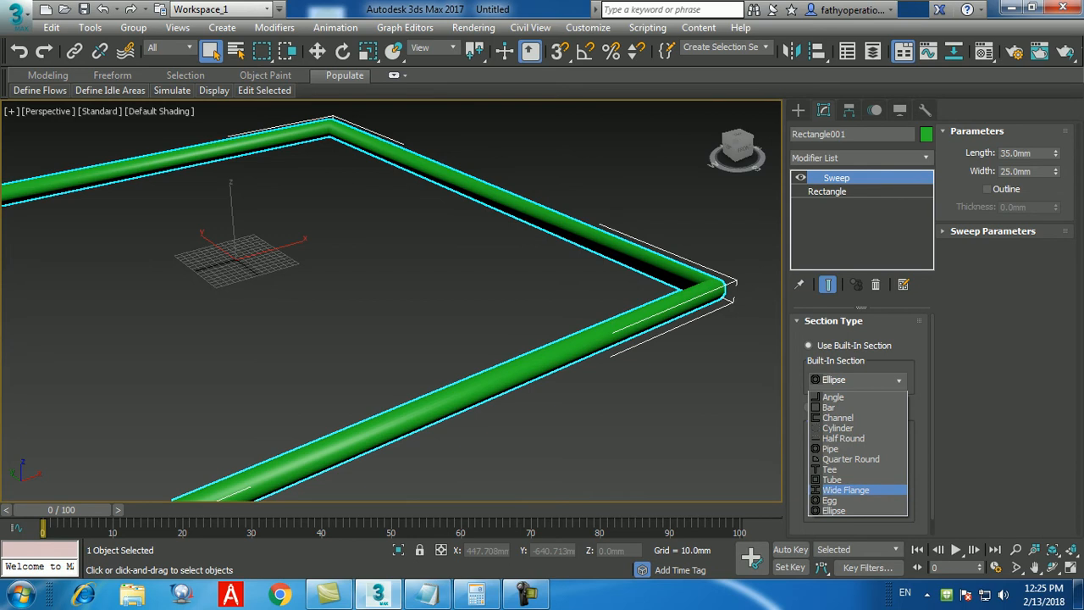
click(845, 490)
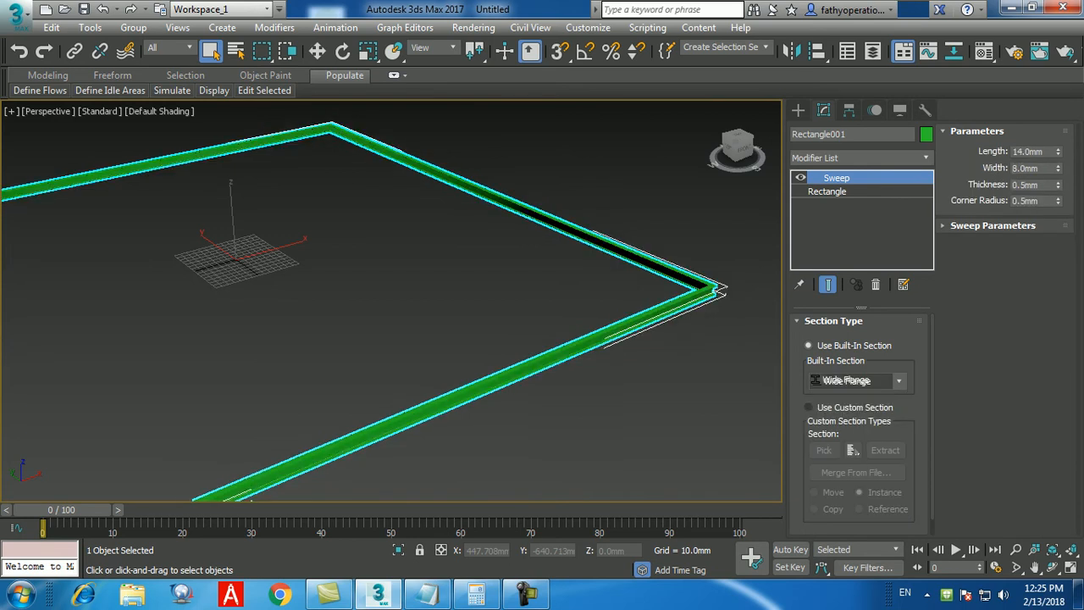
double_click(1027, 152)
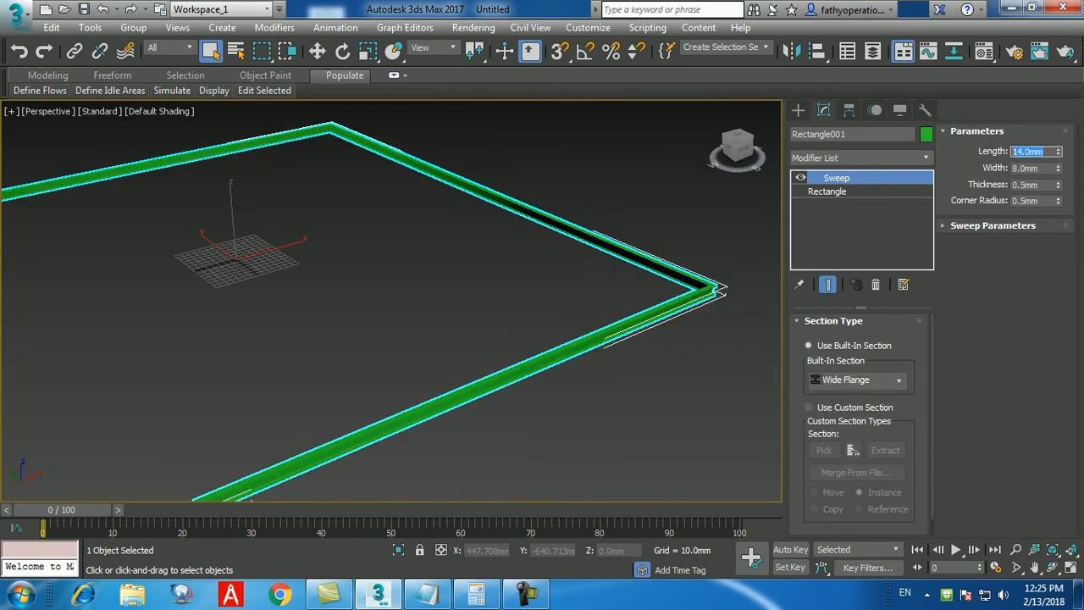
text(25)
key(Return)
key(Tab)
text(25)
key(Return)
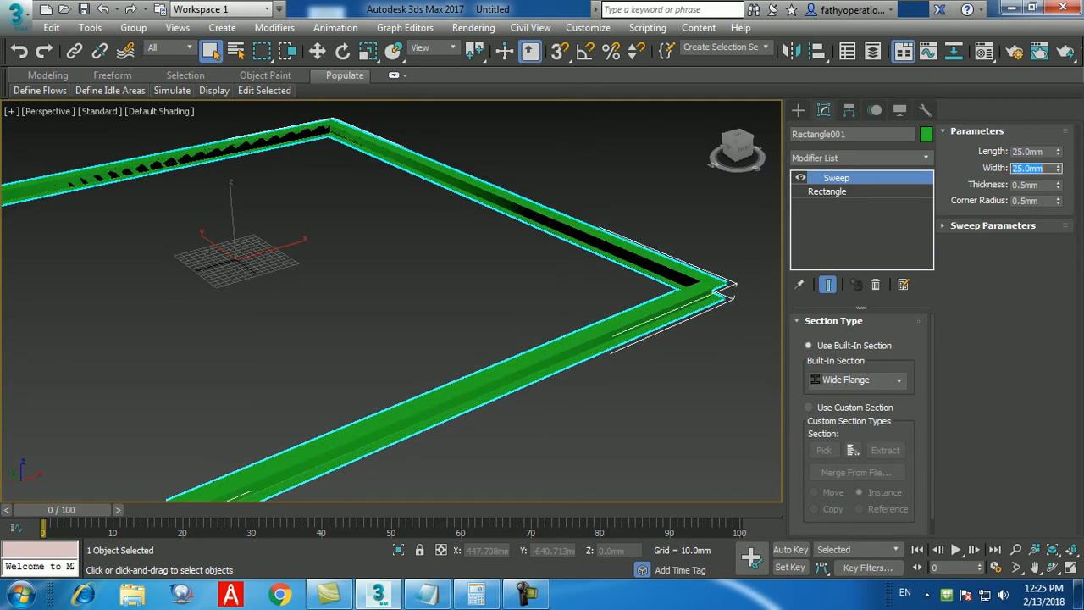
- Set the Wide Flange section's width to 10 mm and its thickness to 5 mm
text(10)
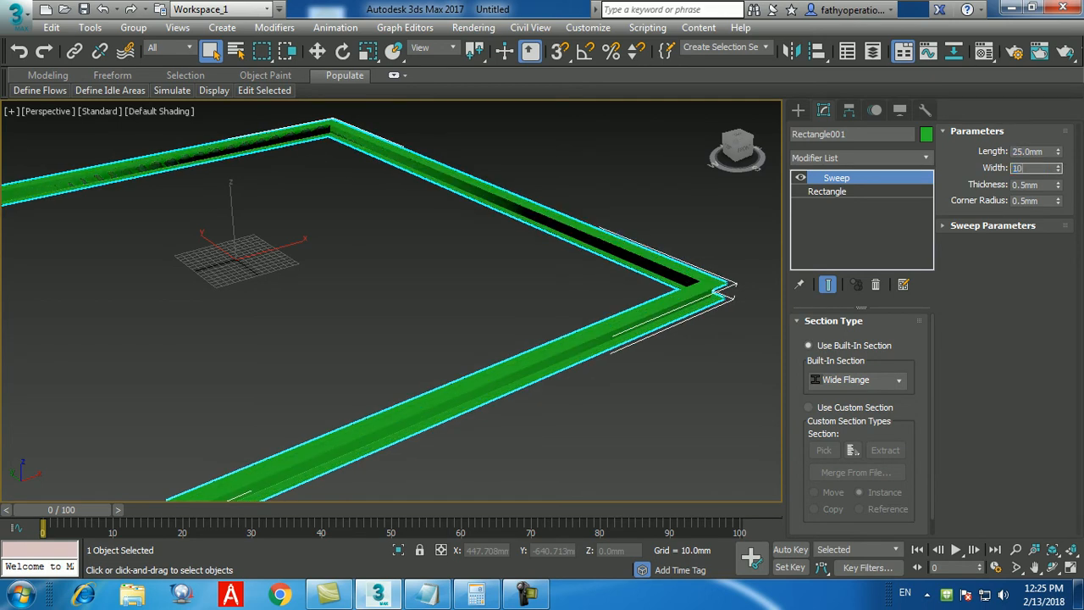
key(Return)
key(Tab)
text(10)
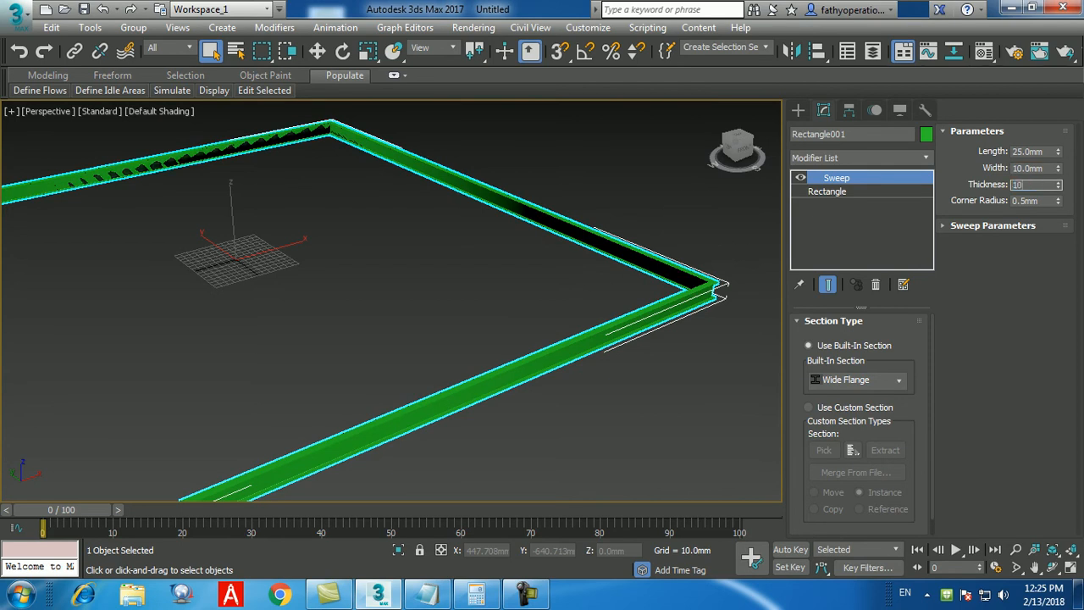
key(Return)
text(5)
key(Return)
middle_drag(645, 372, 661, 320)
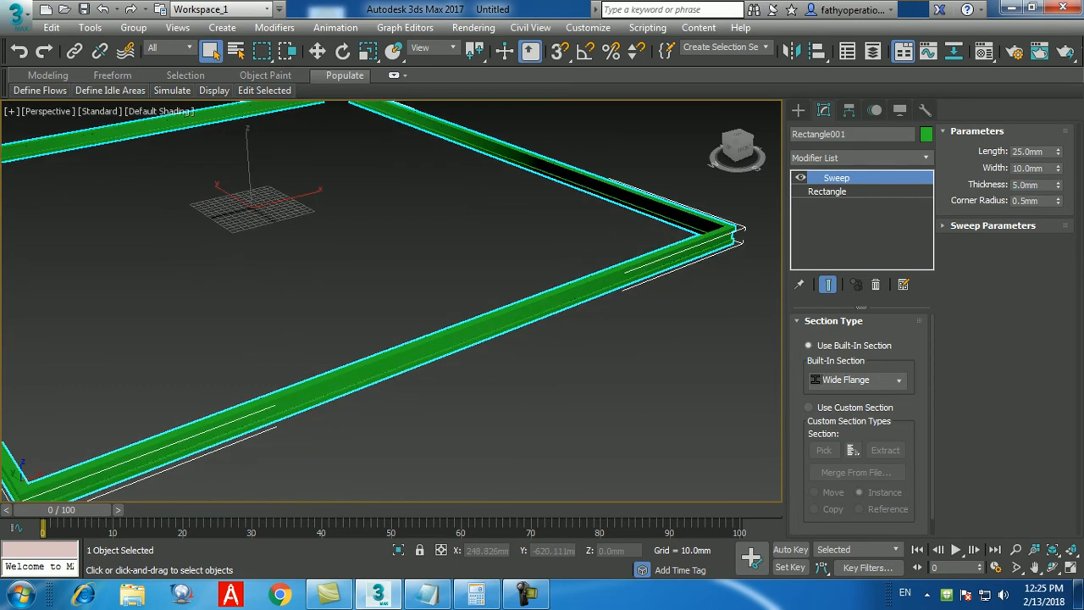
- Try a different X offset and a different angle for the swept section, undoing each change
click(991, 225)
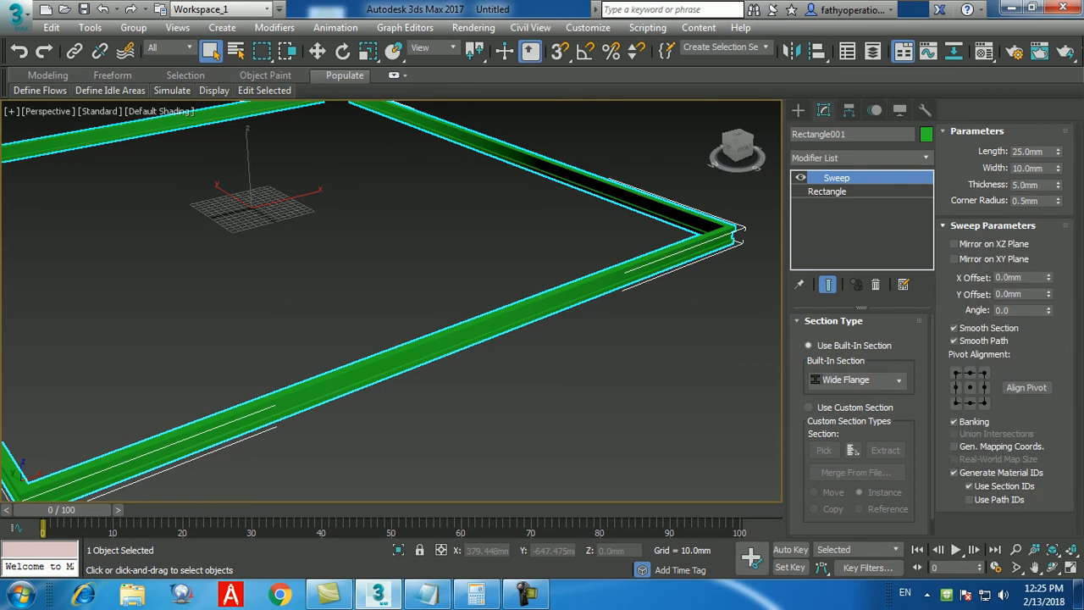
click(991, 225)
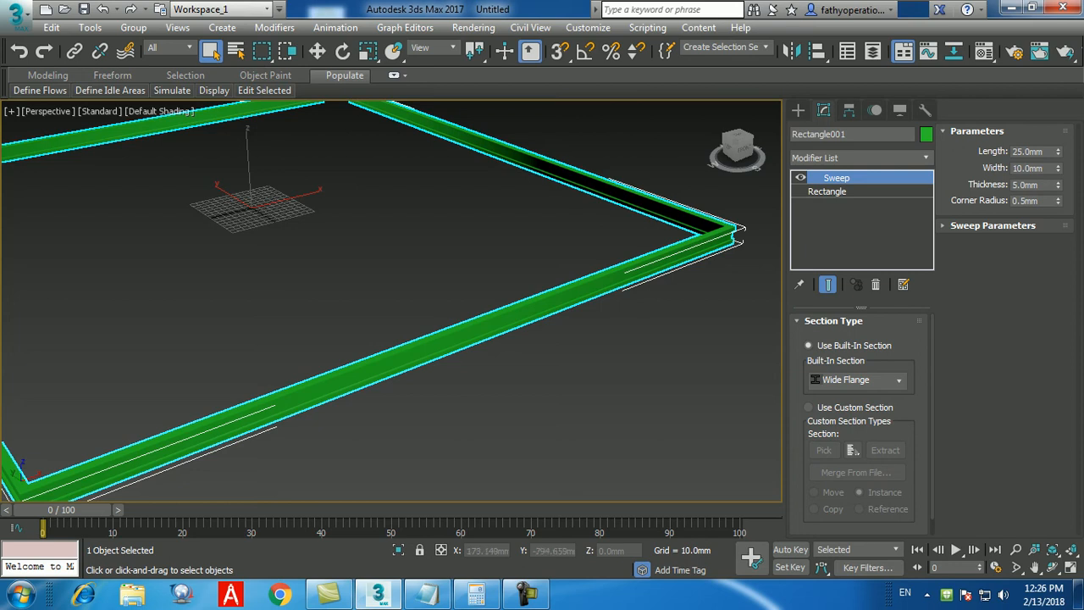
scroll(602, 432, down, 4)
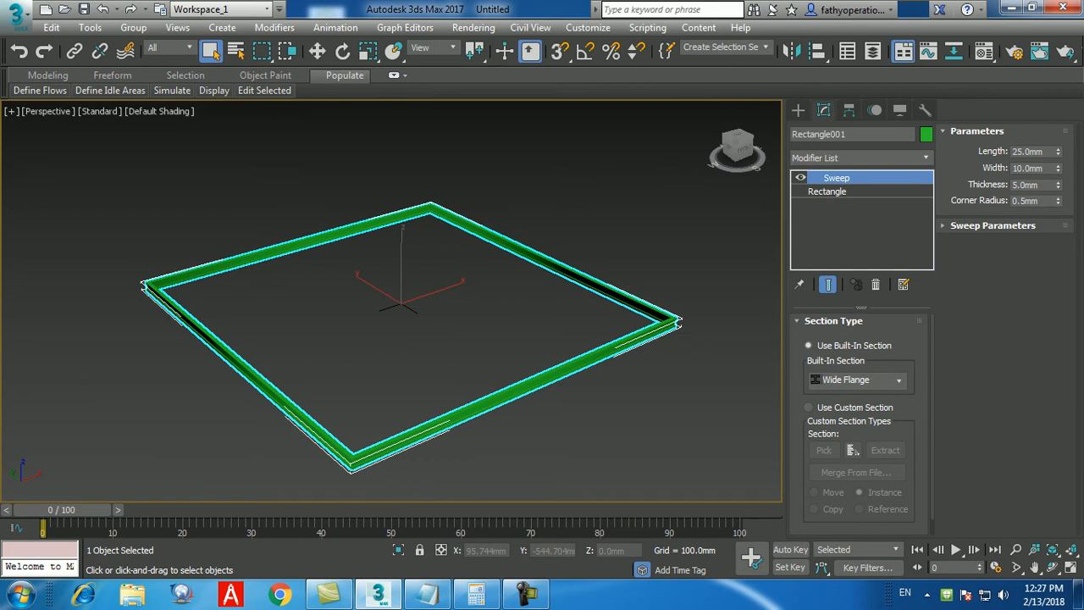
click(993, 225)
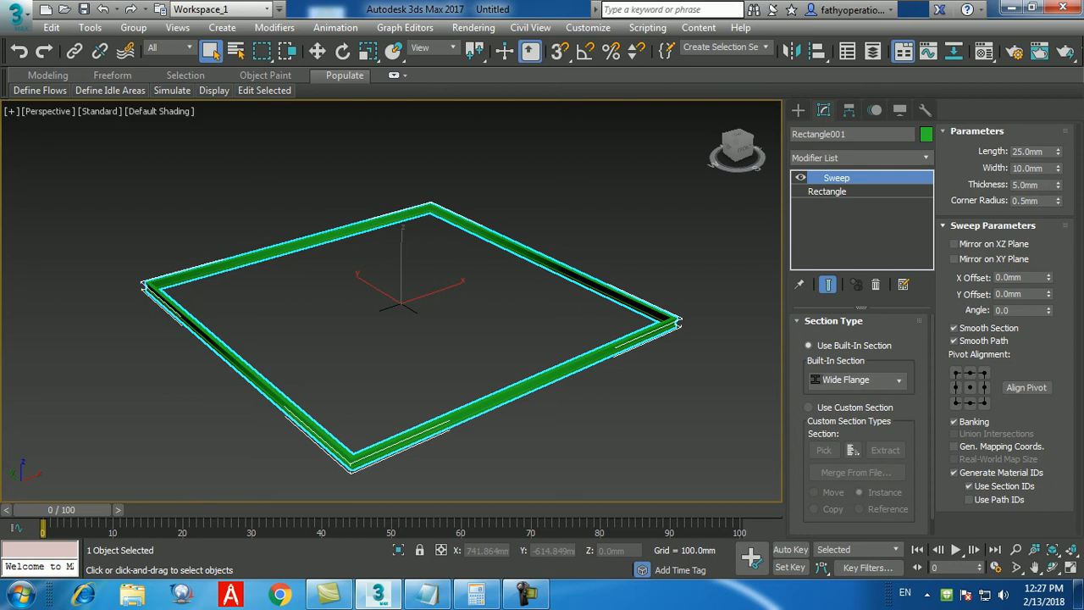
drag(1048, 280, 1048, 450)
key(ctrl+z)
drag(1049, 313, 1048, 463)
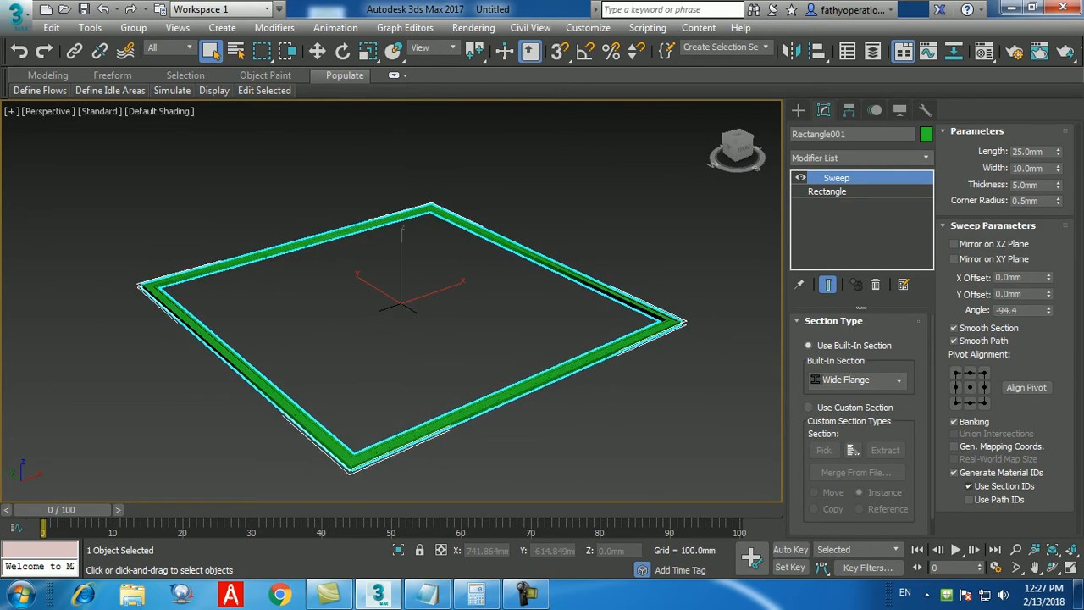
key(ctrl+z)
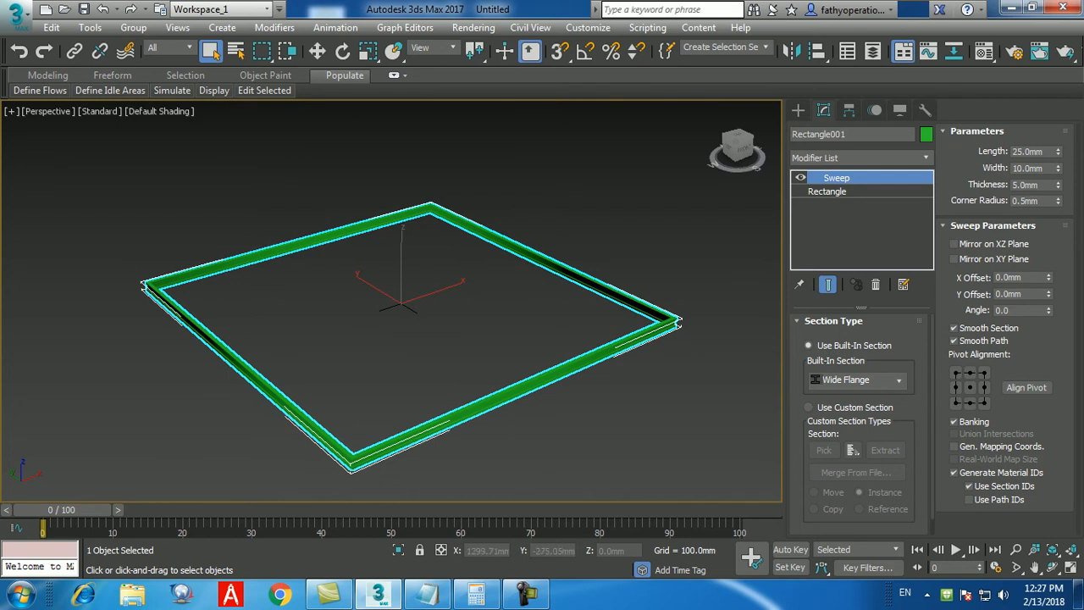
- Turn off the Sweep modifier and convert the base rectangle to an editable spline
click(827, 191)
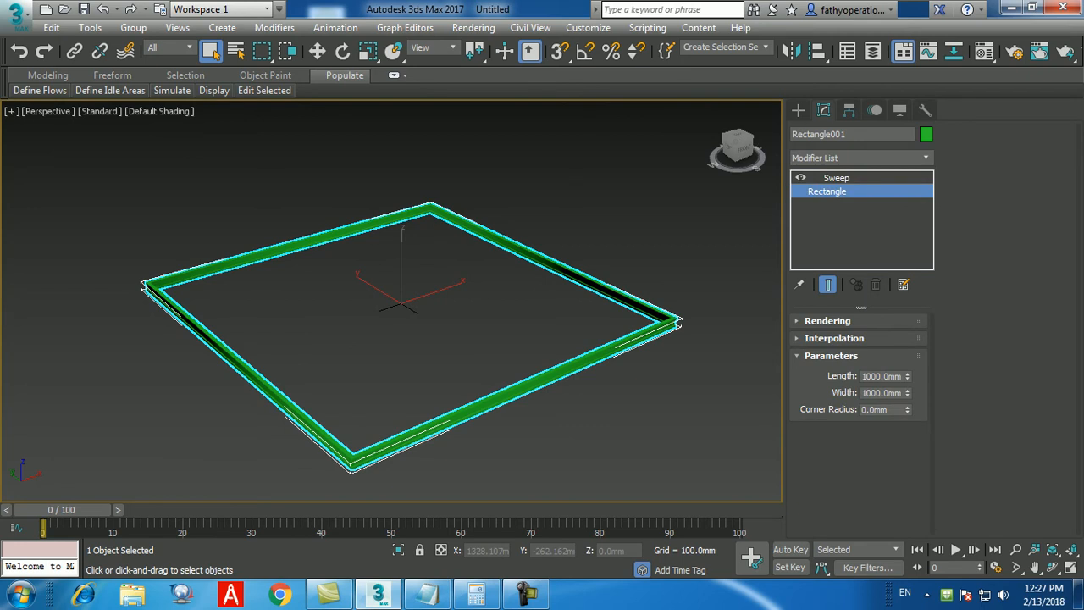
middle_drag(635, 367, 615, 325)
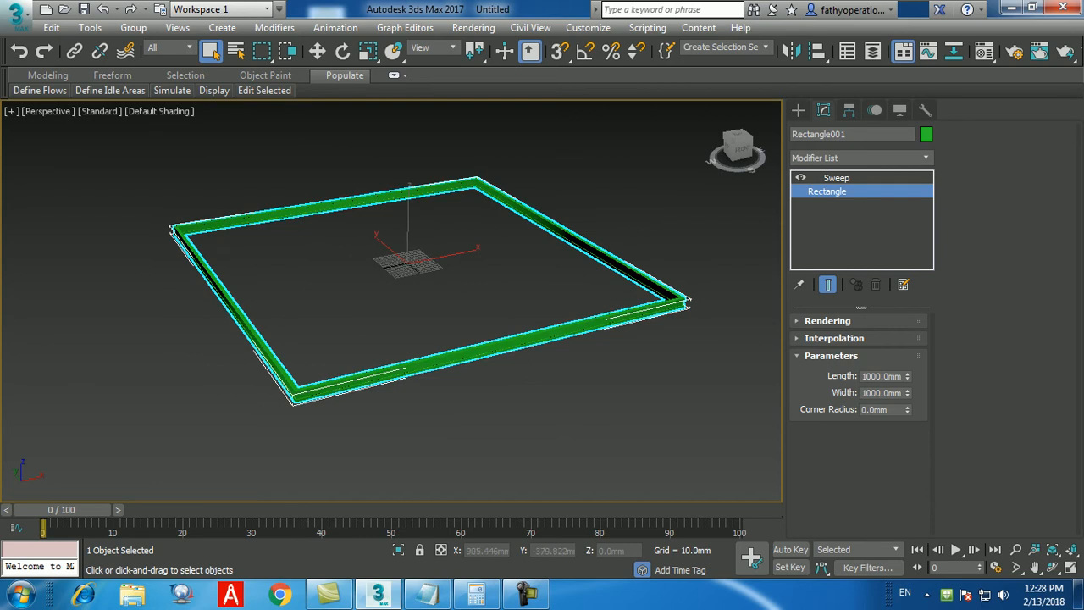
click(800, 178)
alt+middle_drag(513, 336, 536, 344)
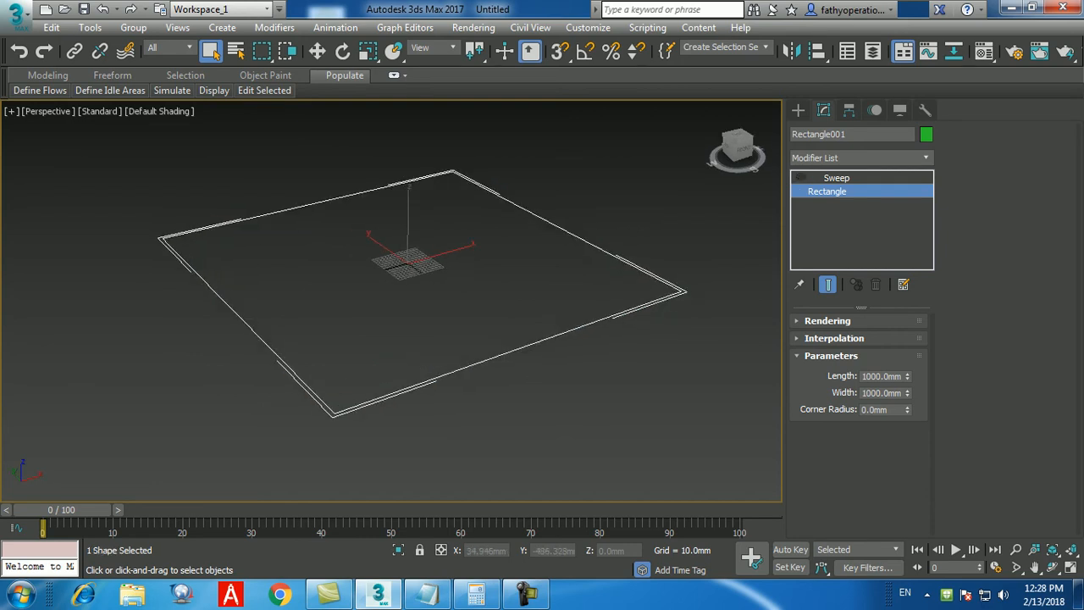
right_click(535, 344)
mouse_move(576, 496)
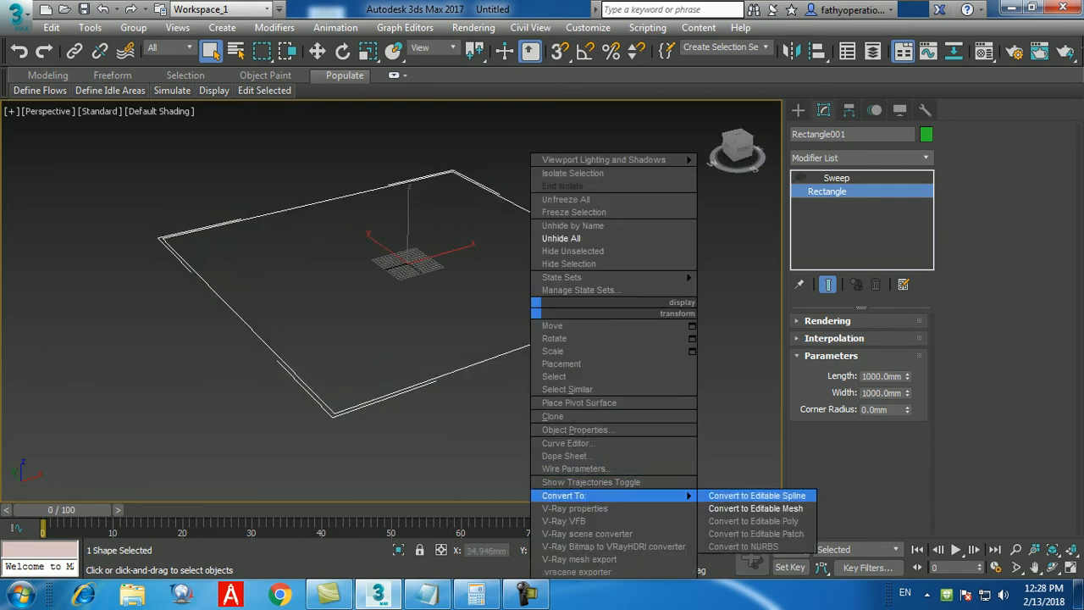
click(756, 495)
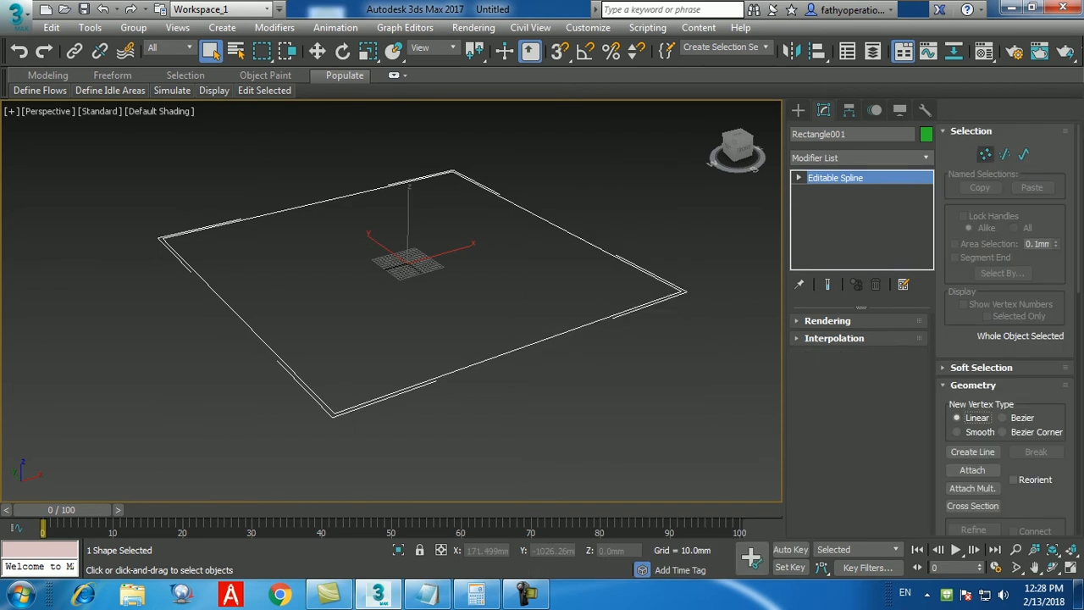
- Raise the spline's corner vertex at X 500, Y -500 to a height of about 363 mm
key(1)
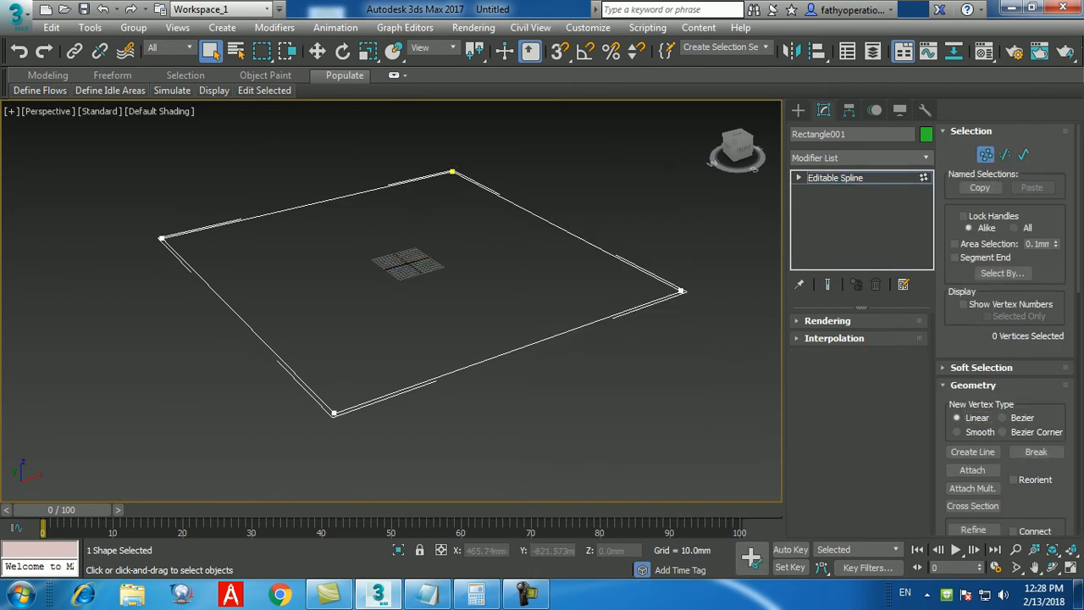
click(681, 291)
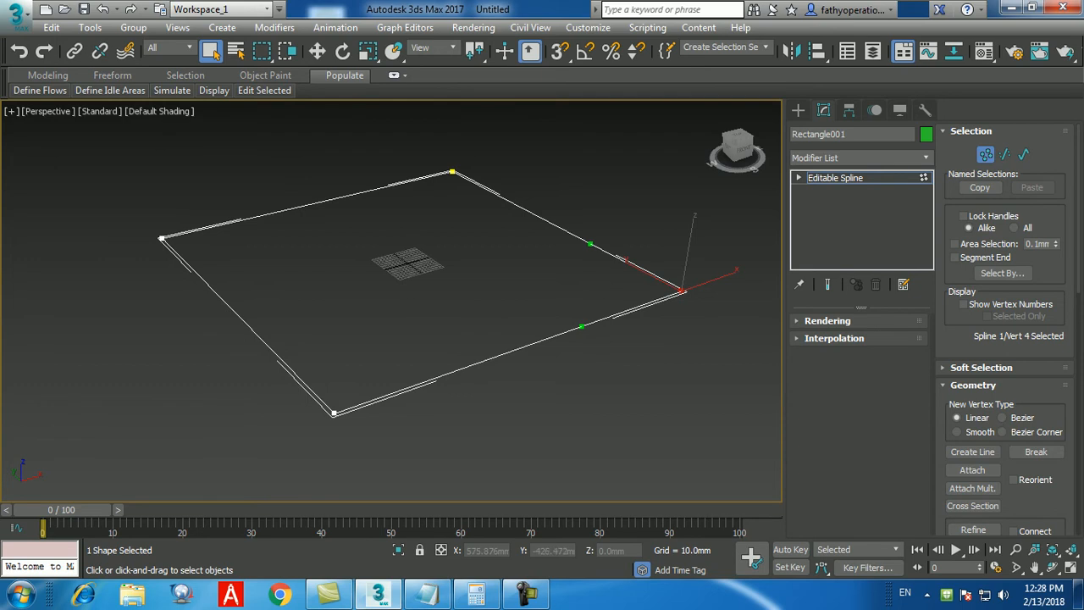
key(w)
drag(680, 290, 702, 155)
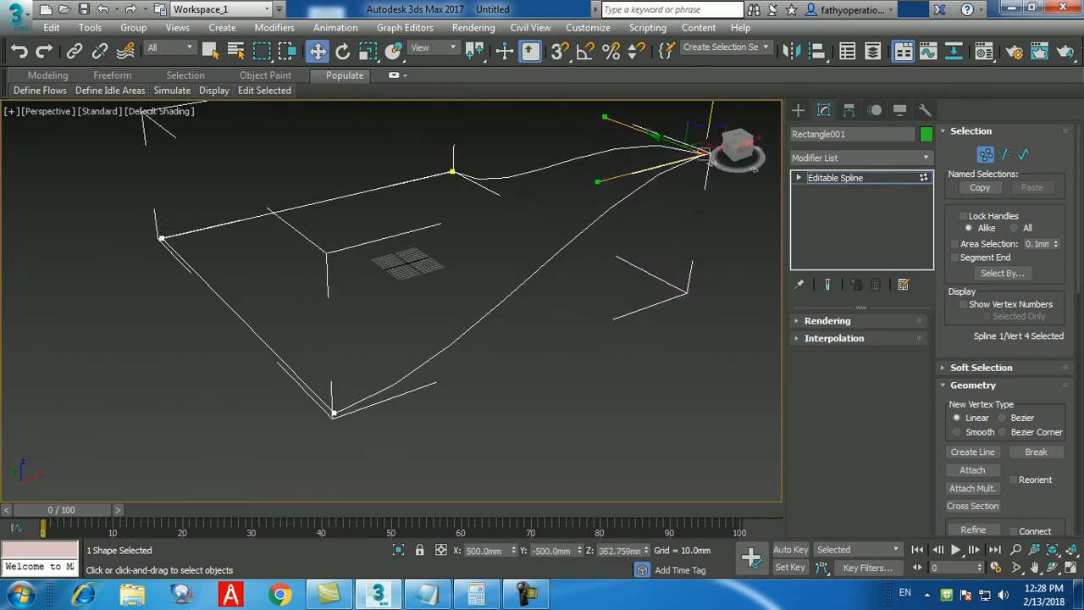
- Leave vertex editing and apply a Sweep modifier to the deformed spline
key(1)
click(861, 158)
key(s)
key(w)
key(Return)
alt+middle_drag(406, 364, 487, 365)
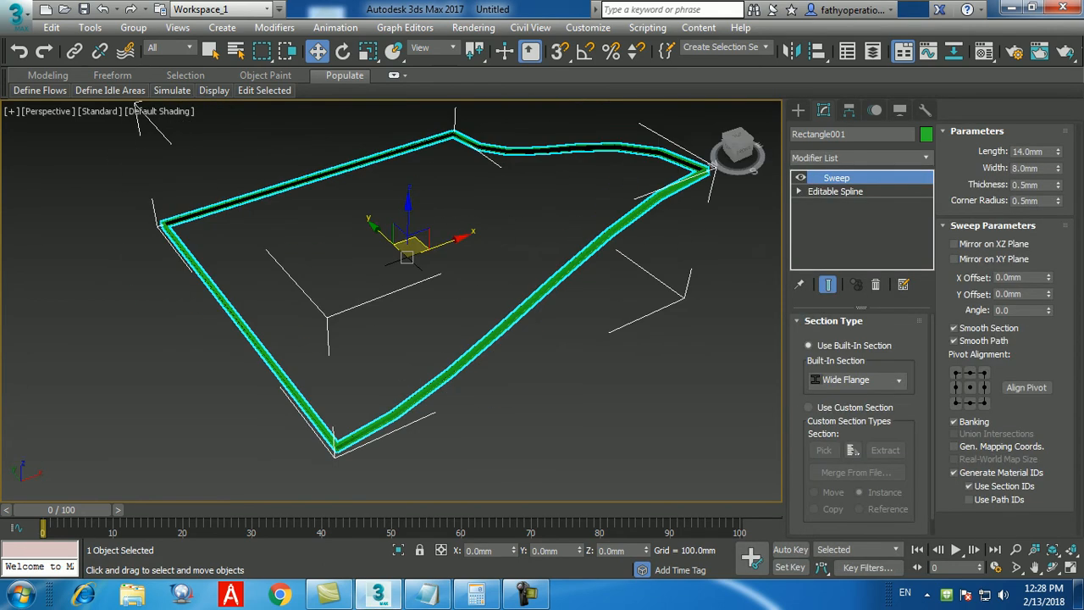
- Undo the new sweep, the vertex move, the spline conversion and the switching off of the original sweep
key(ctrl+z)
key(ctrl+z)
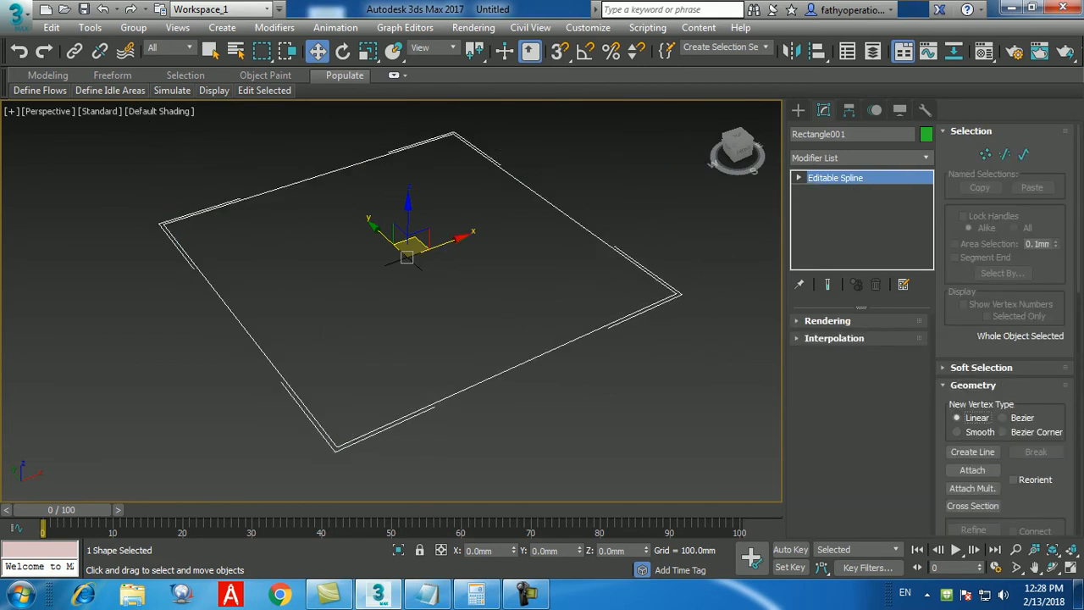
key(ctrl+z)
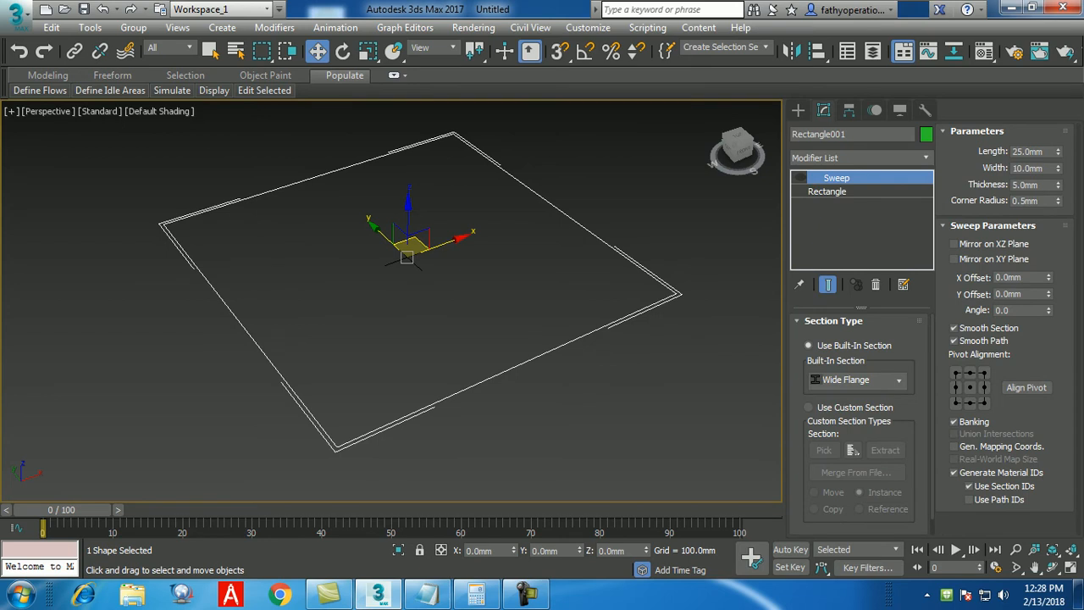
key(ctrl+z)
alt+middle_drag(487, 364, 504, 314)
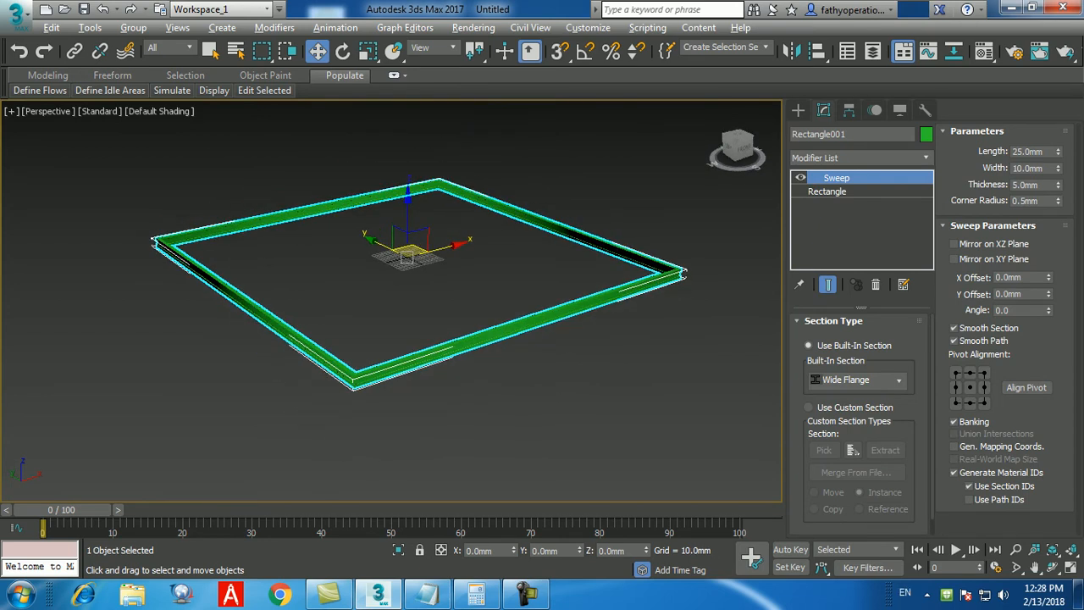
- Draw a six-point star spline with an outer radius of about 52.5 mm beside the frame in the Front view
key(alt+w)
right_click(501, 266)
key(alt+w)
scroll(502, 266, down, 8)
middle_drag(502, 266, 507, 286)
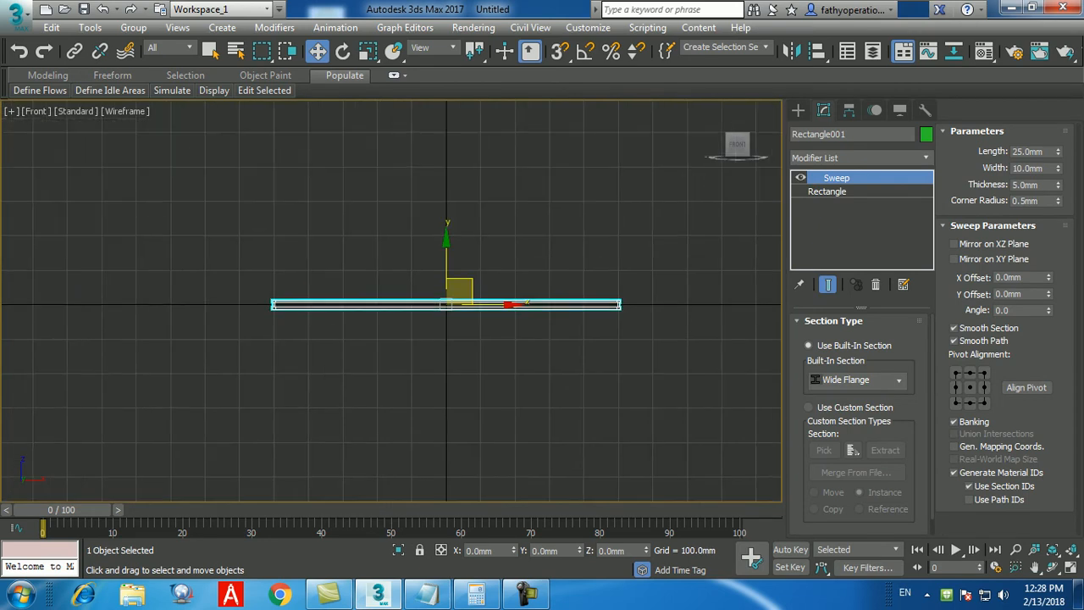
scroll(728, 293, up, 3)
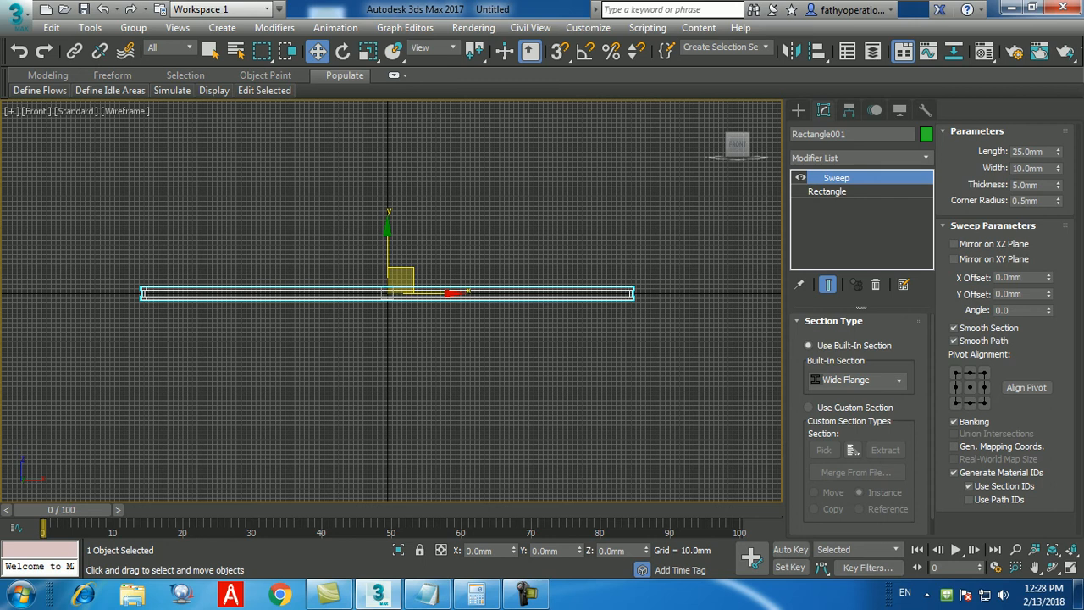
click(798, 110)
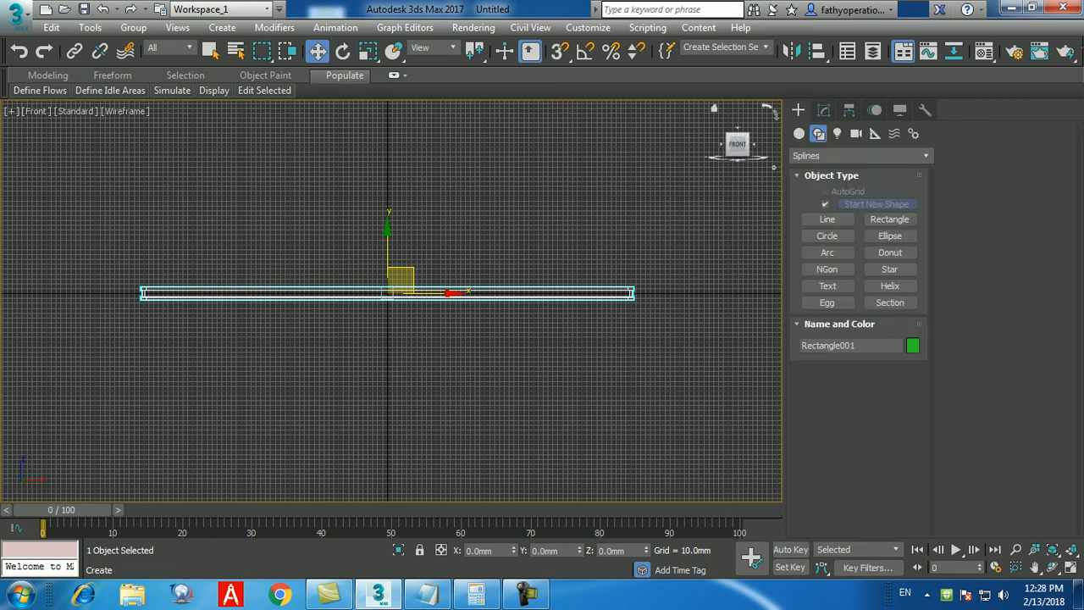
middle_drag(525, 338, 412, 340)
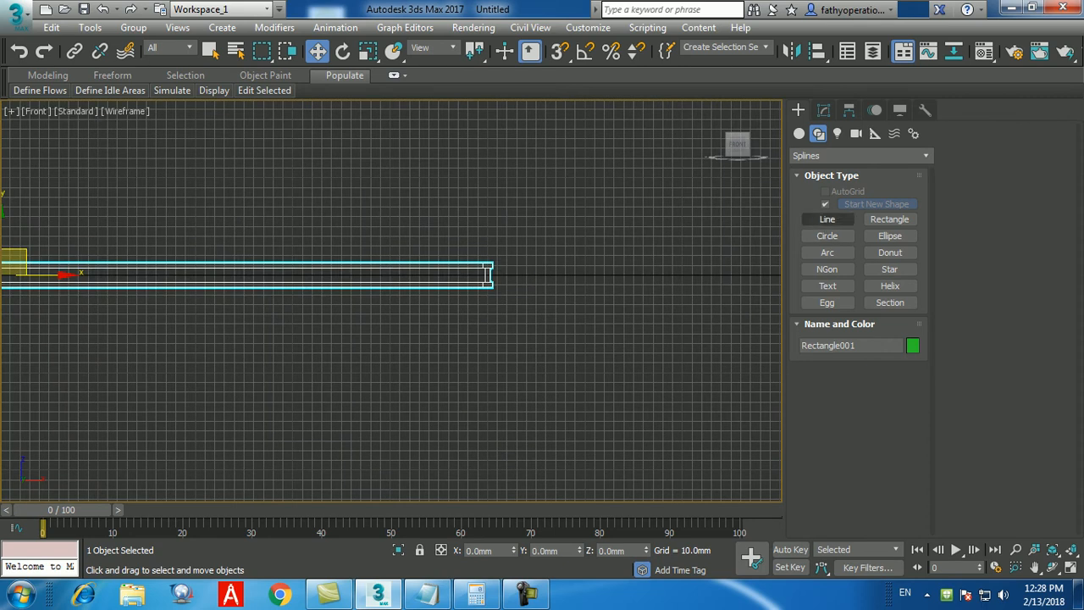
click(826, 218)
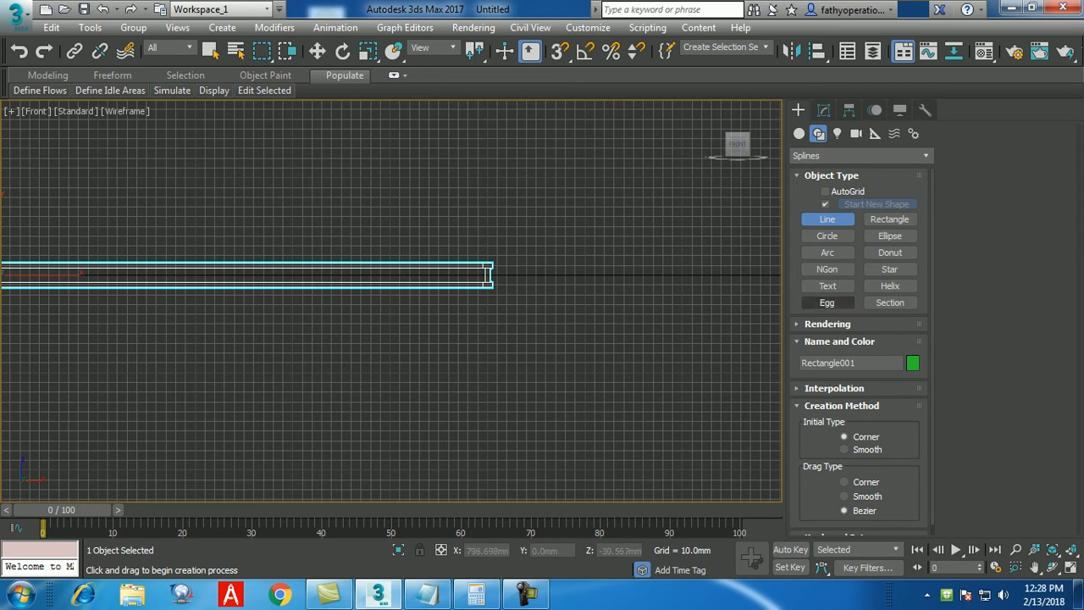
click(889, 269)
drag(649, 294, 684, 330)
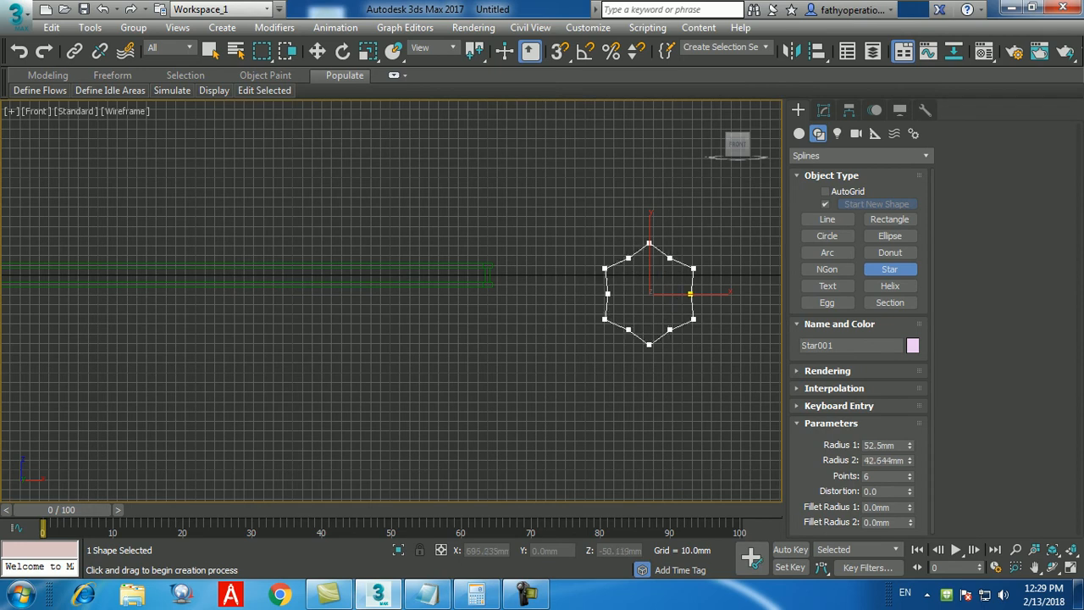
click(668, 297)
key(w)
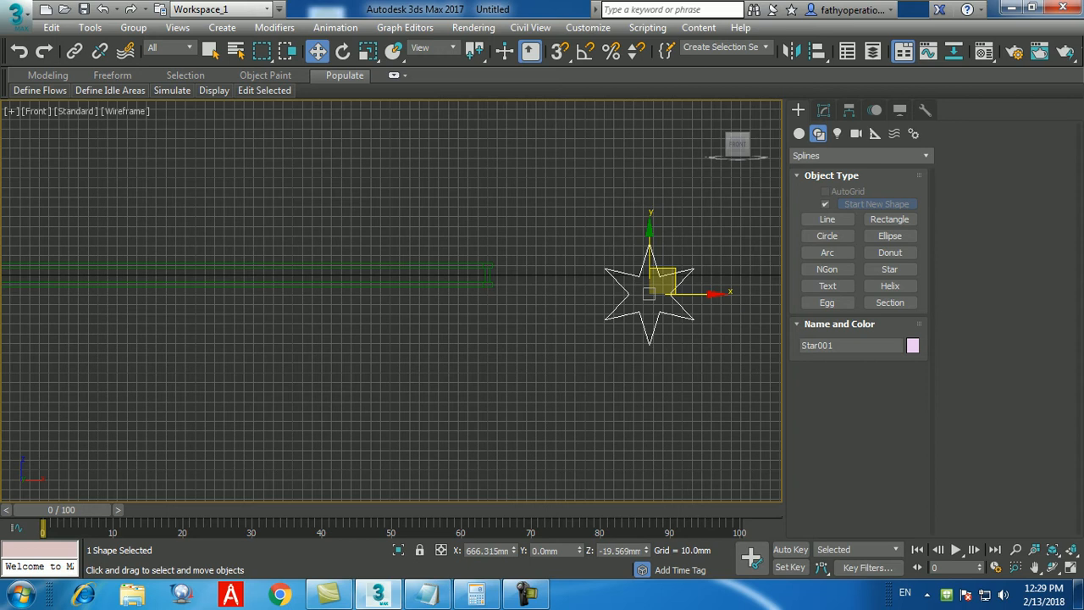
- In the Perspective view, reselect the swept rectangle and use the star as its sweep's custom section
key(alt+w)
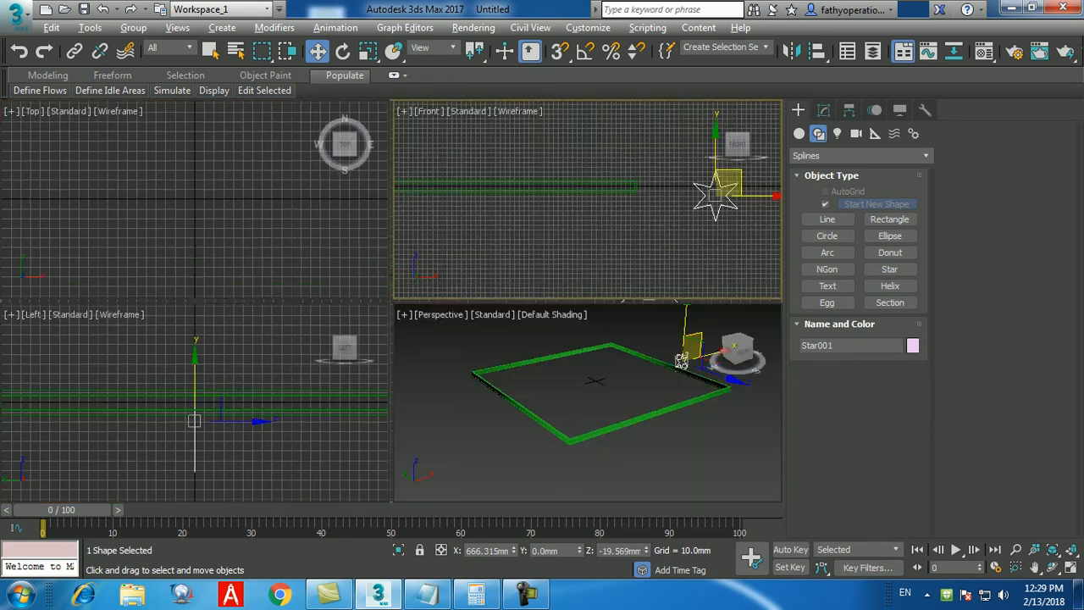
middle_click(584, 397)
key(alt+w)
middle_drag(585, 372, 525, 402)
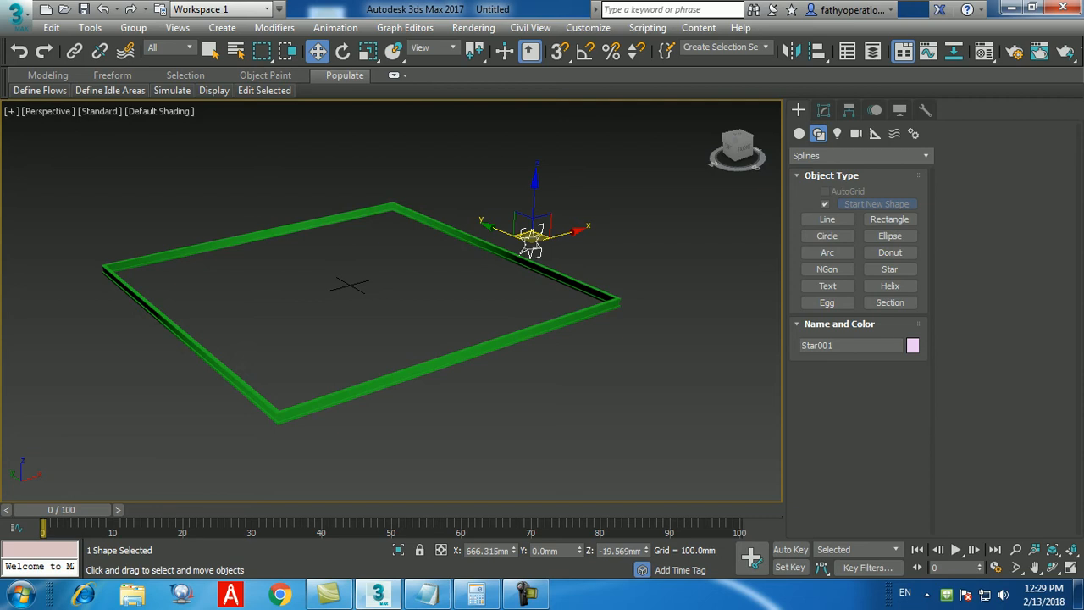
key(ctrl+z)
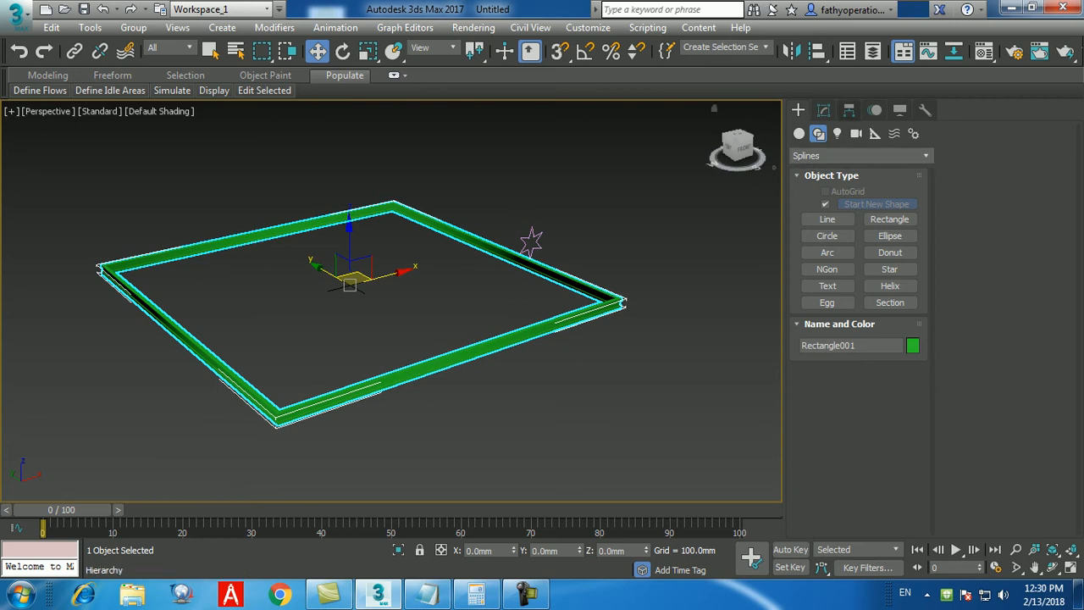
click(823, 110)
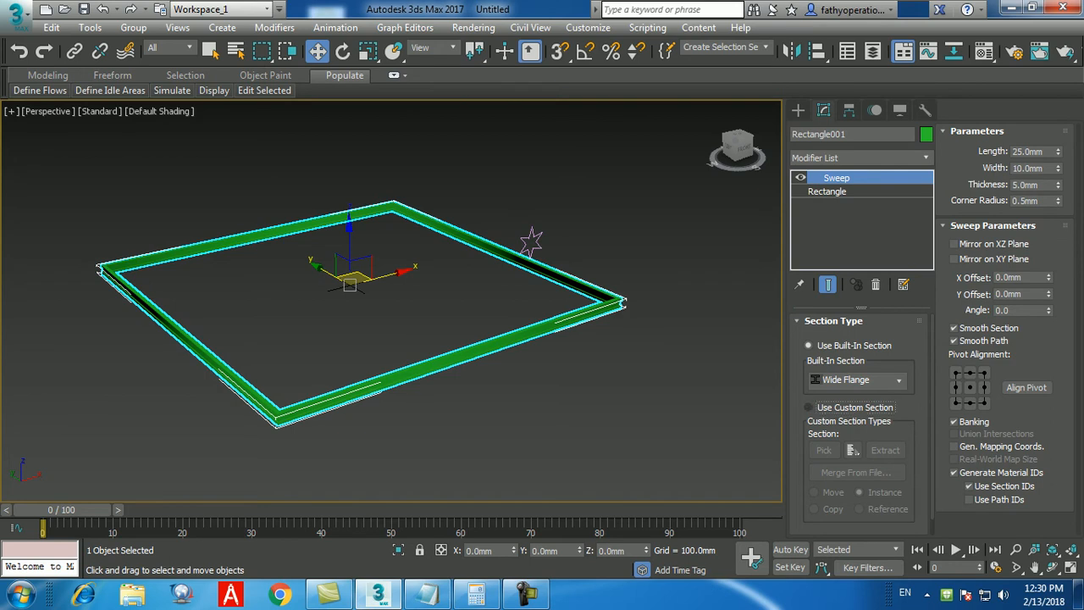
click(809, 407)
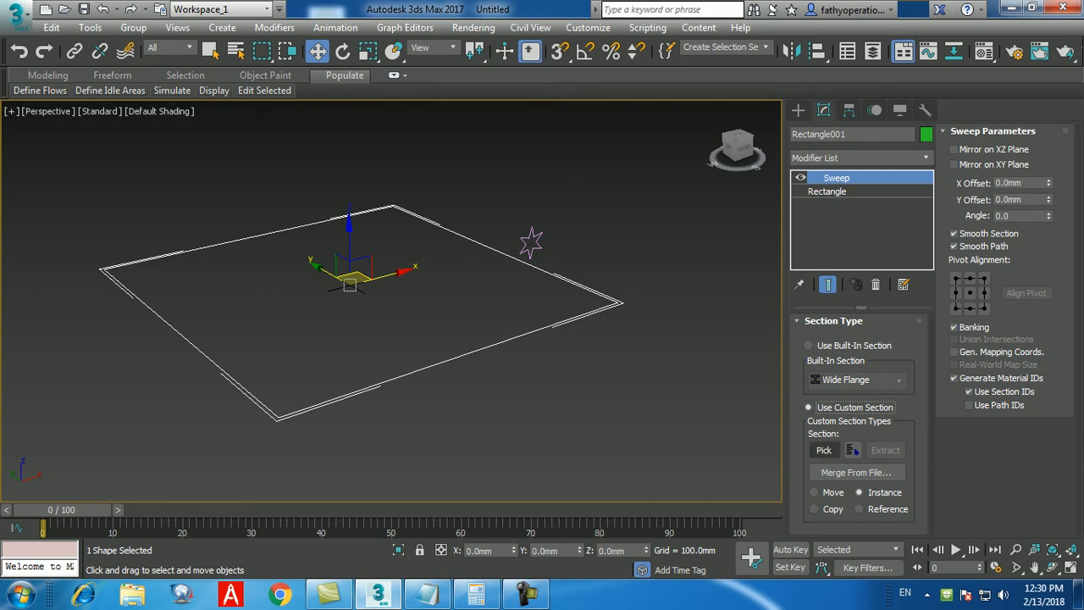
click(824, 450)
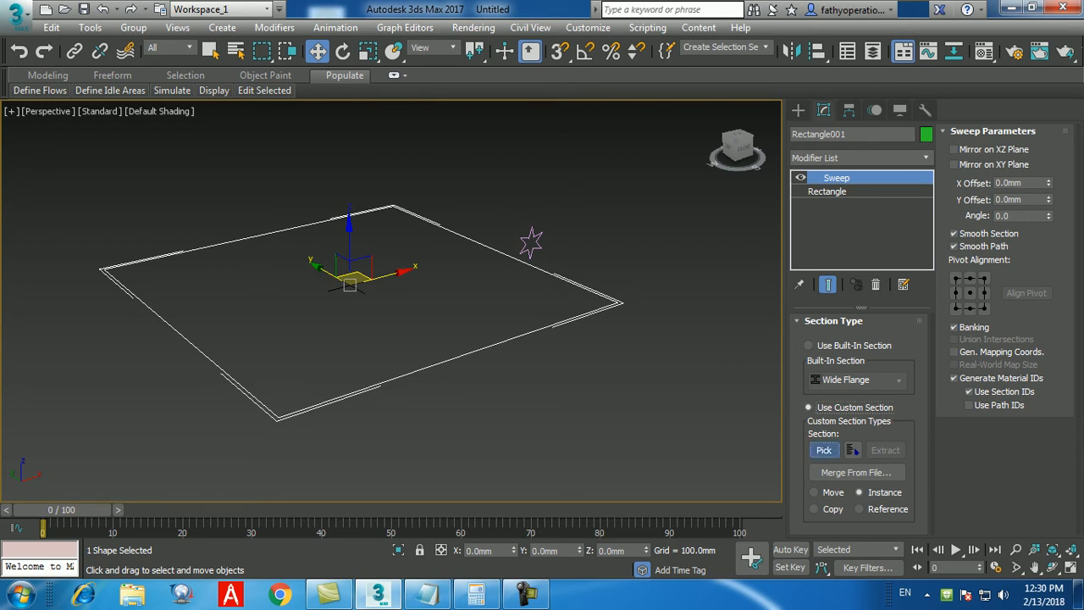
click(531, 243)
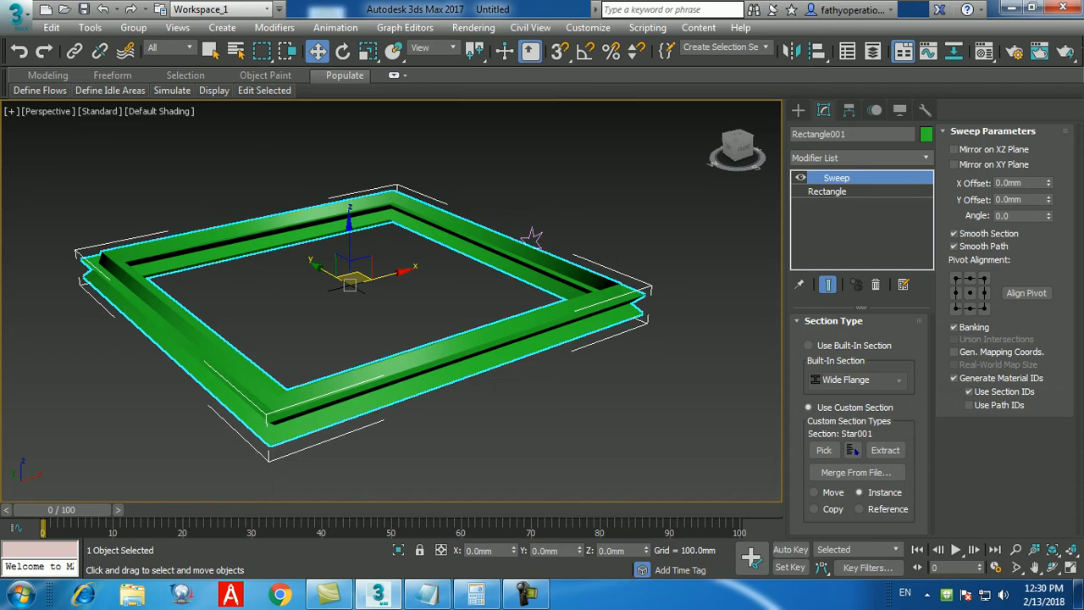
- Reshape the star section to 21 points, Radius 1 65.1 mm, Radius 2 46.113 mm and Fillet Radius 1 30.08 mm
click(532, 237)
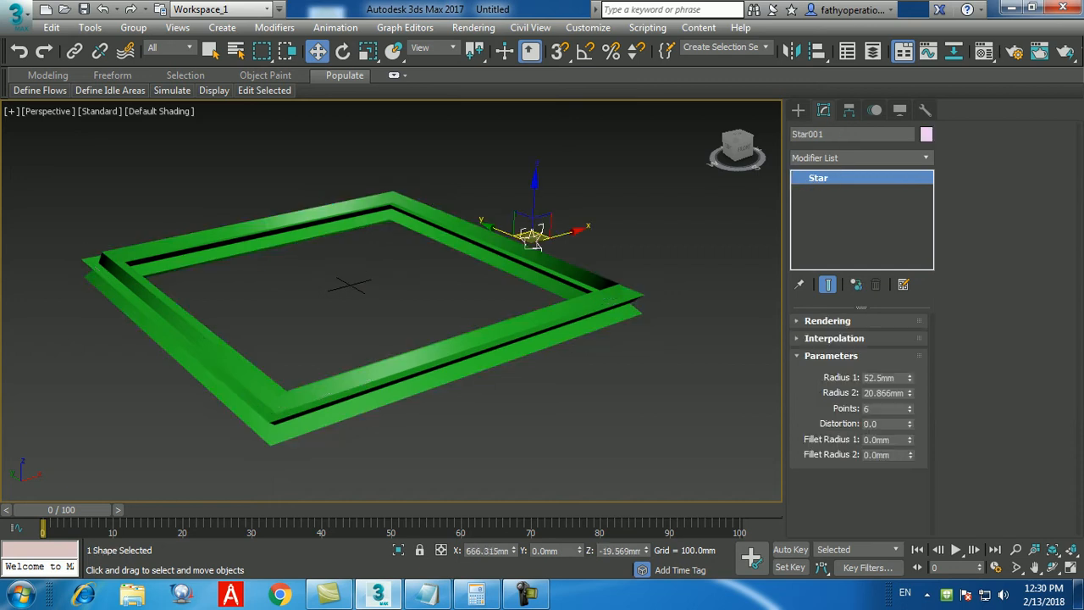
mouse_move(909, 378)
mouse_down()
mouse_move(909, 337)
mouse_move(910, 359)
mouse_up()
mouse_move(910, 408)
mouse_down()
mouse_move(909, 383)
mouse_move(910, 395)
mouse_up()
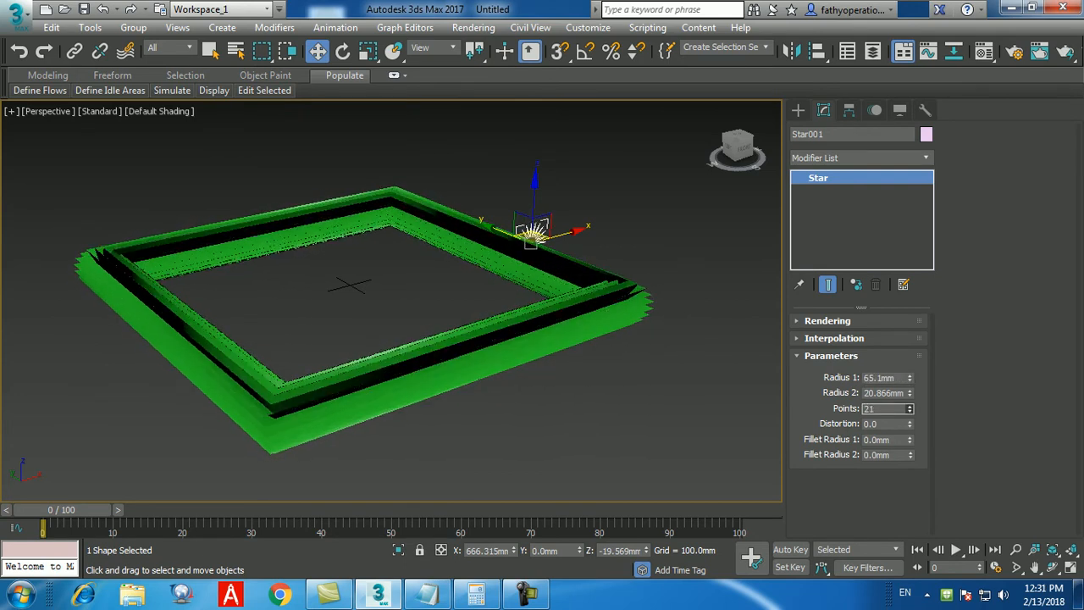
drag(909, 439, 909, 421)
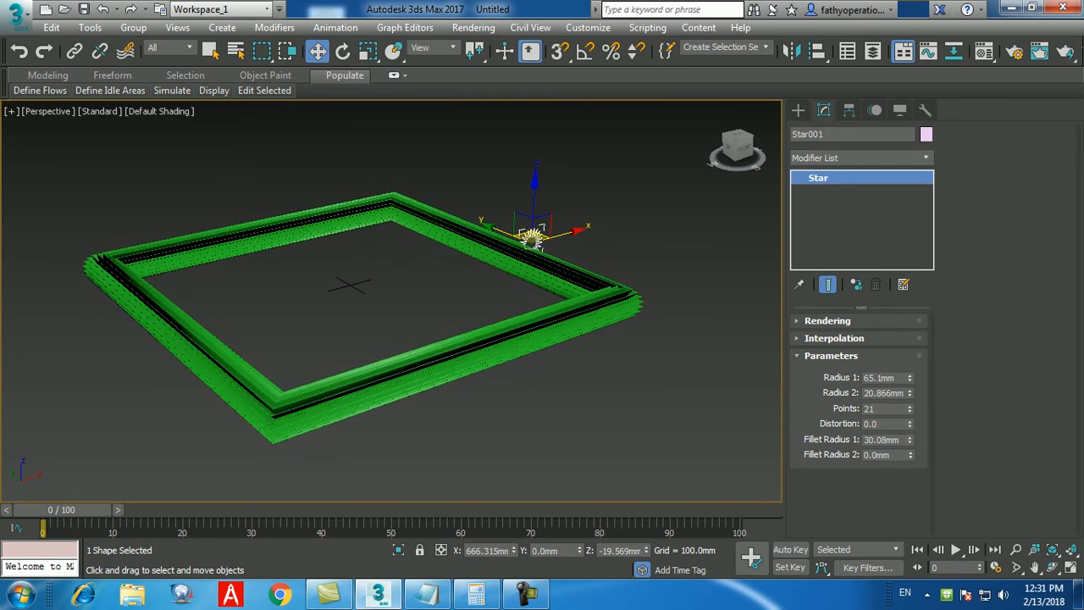
middle_drag(365, 322, 368, 345)
drag(909, 392, 909, 378)
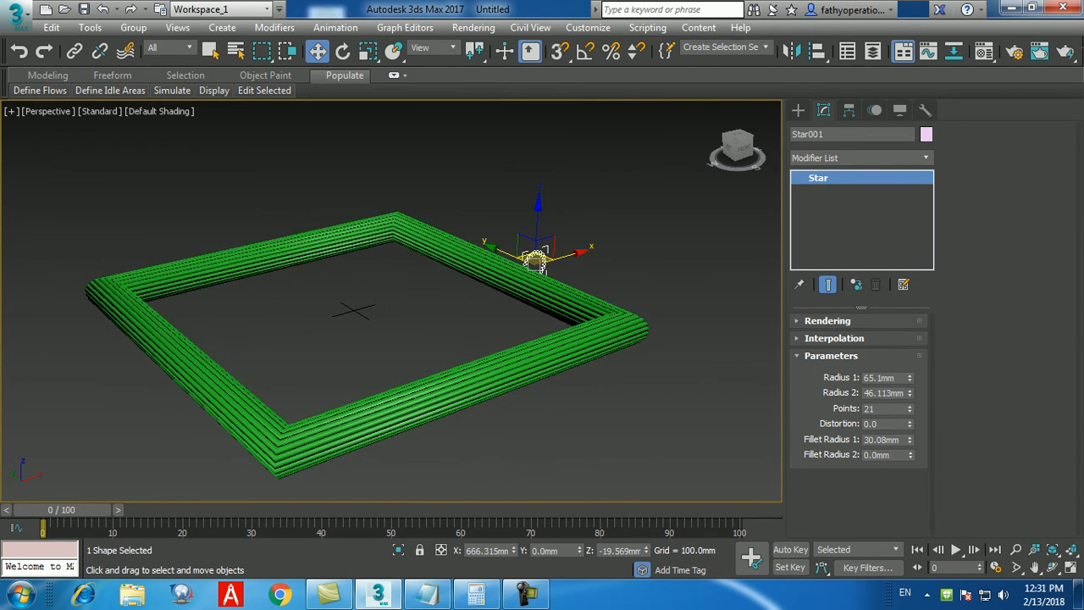
scroll(535, 261, up, 5)
scroll(529, 269, down, 5)
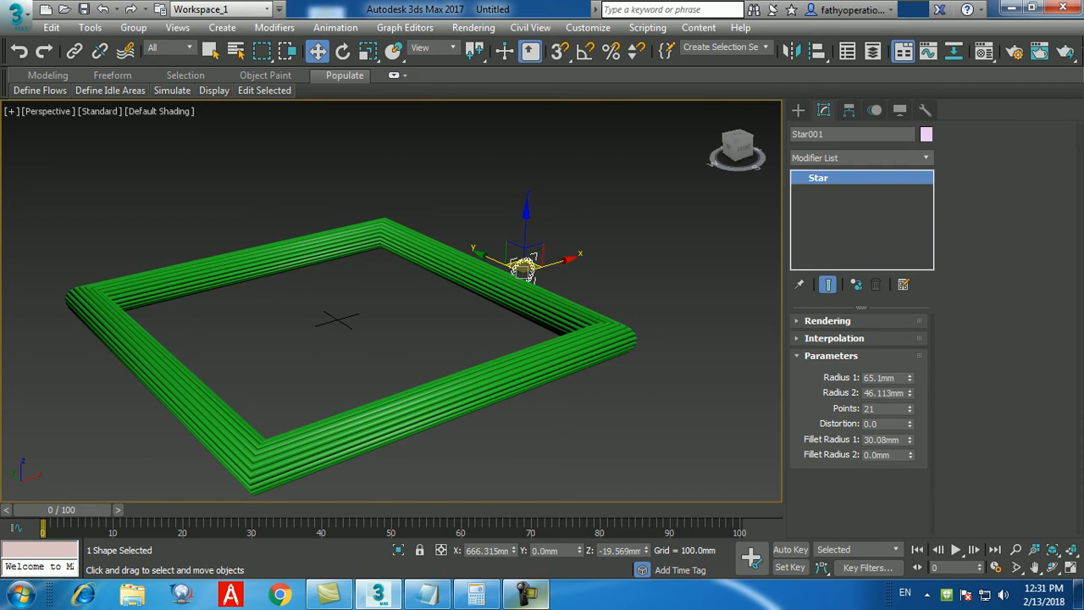
click(526, 595)
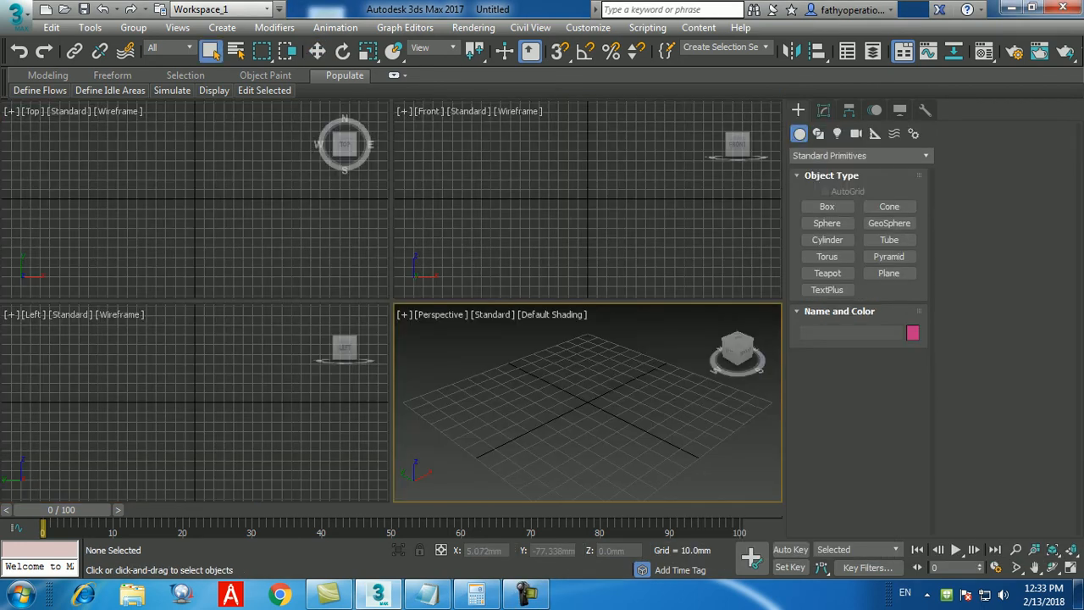
- Minimize 3ds Max and refresh the desktop
click(1011, 7)
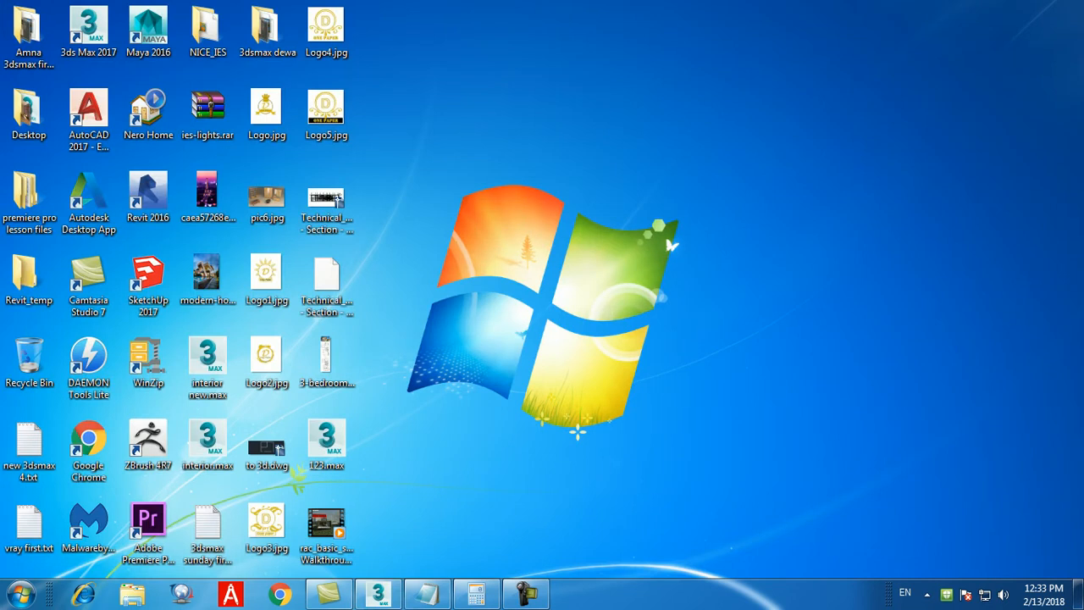
right_click(553, 230)
right_click(526, 195)
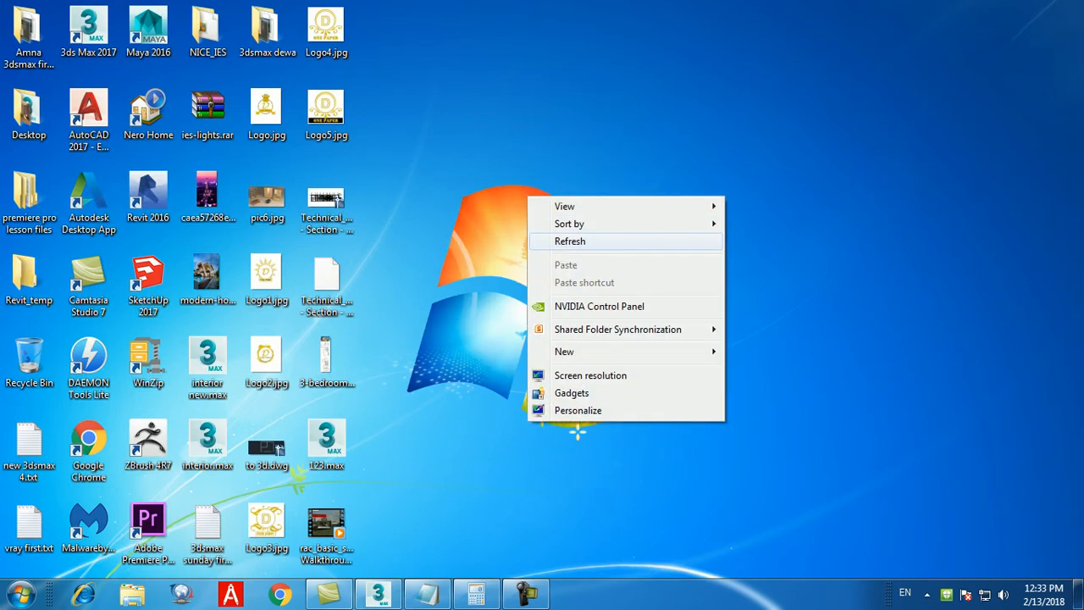
right_click(499, 182)
click(518, 227)
right_click(482, 172)
click(505, 219)
right_click(475, 173)
click(518, 218)
right_click(481, 174)
click(517, 221)
right_click(472, 170)
click(514, 216)
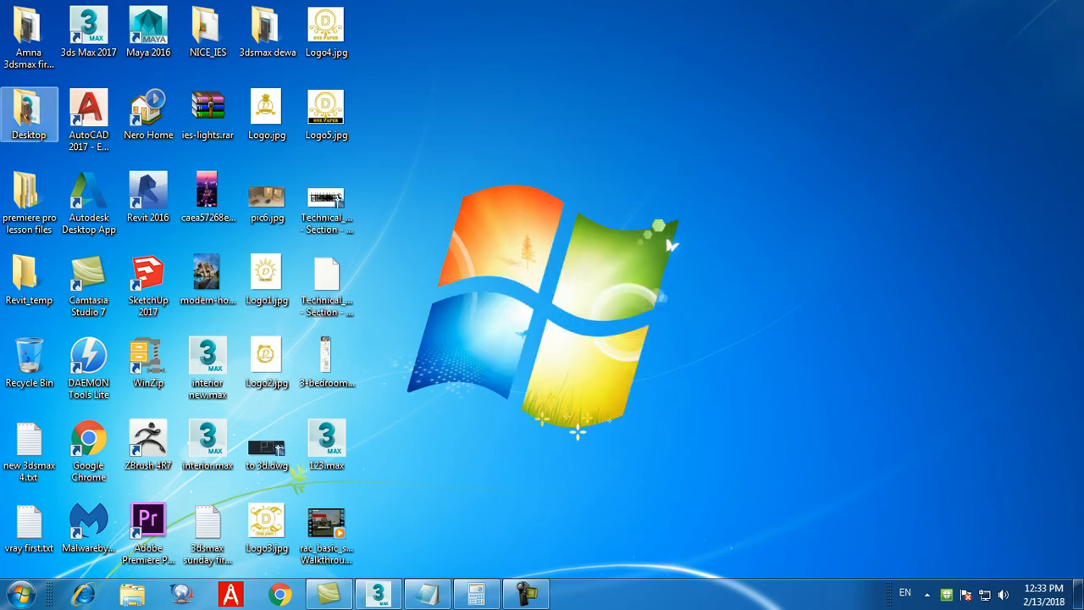
double_click(29, 110)
scroll(601, 305, down, 5)
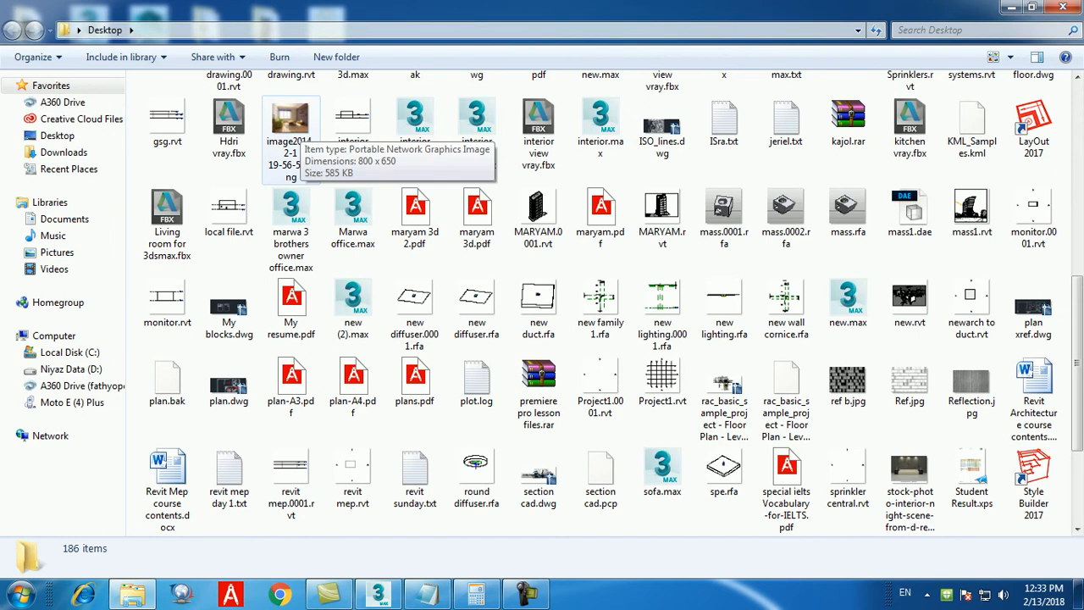
click(305, 131)
right_click(312, 131)
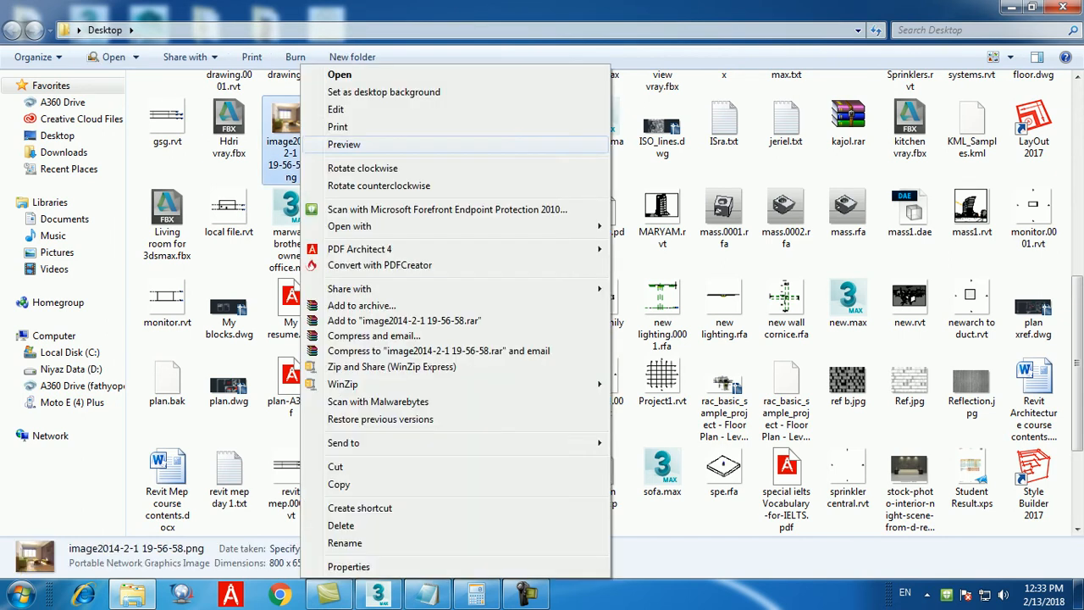
click(356, 143)
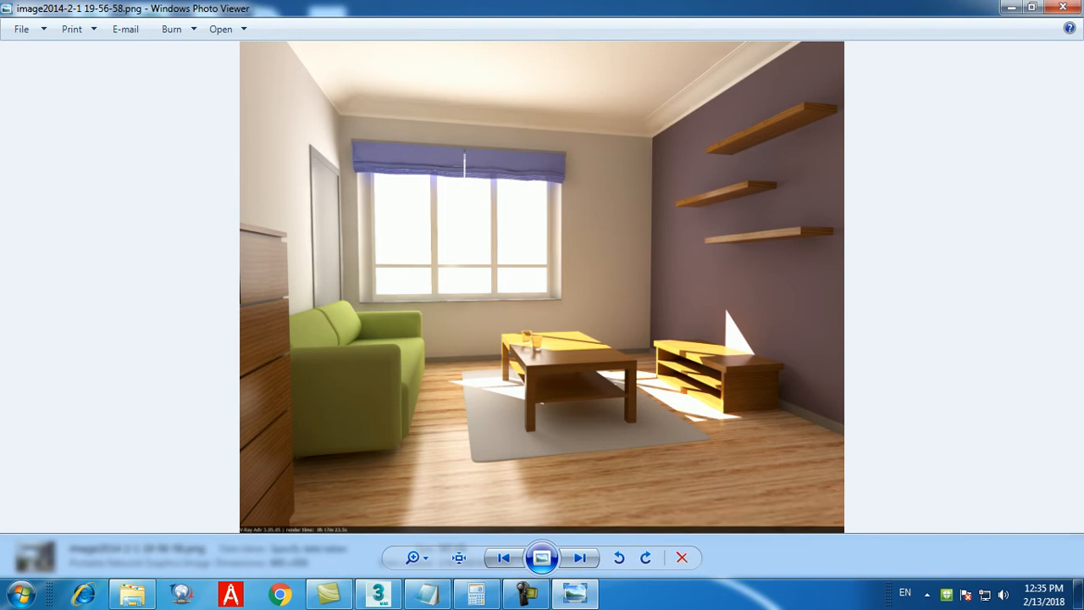
- Switch back to 3ds Max and maximize the Top viewport
click(377, 592)
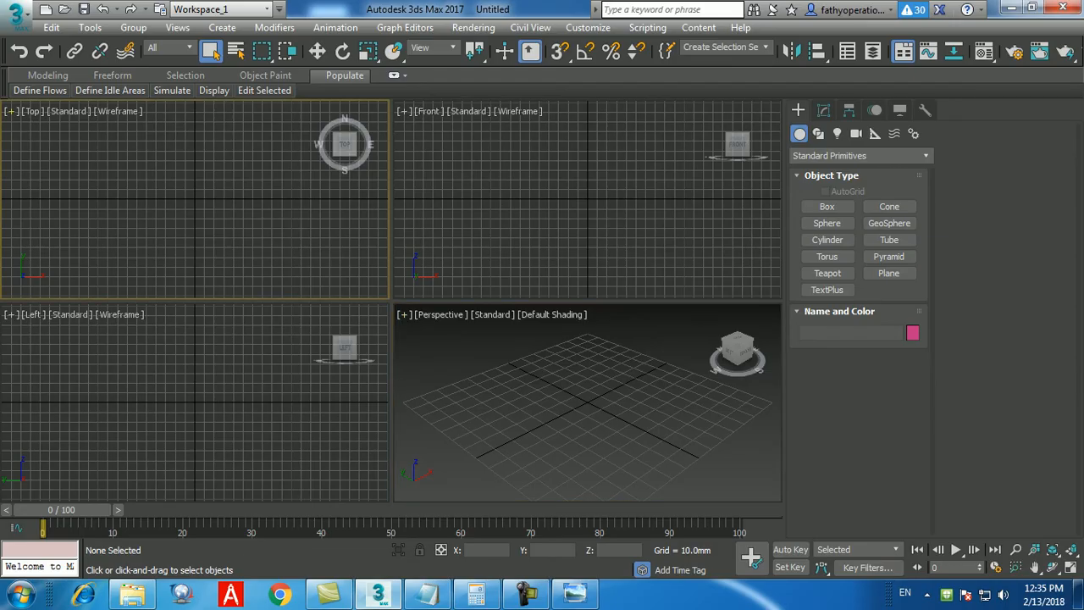
key(alt+w)
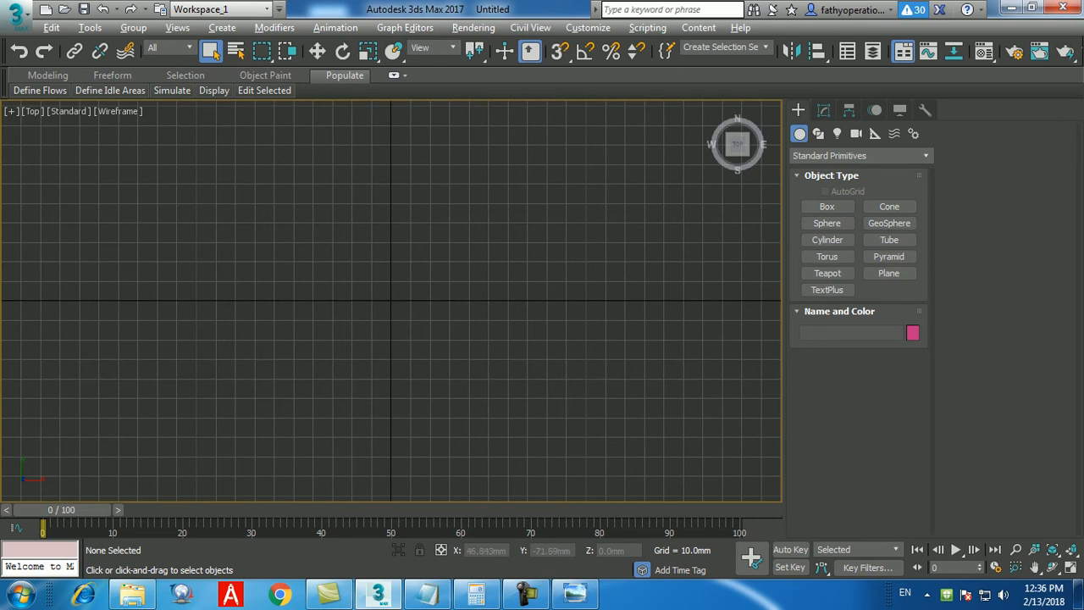
click(526, 593)
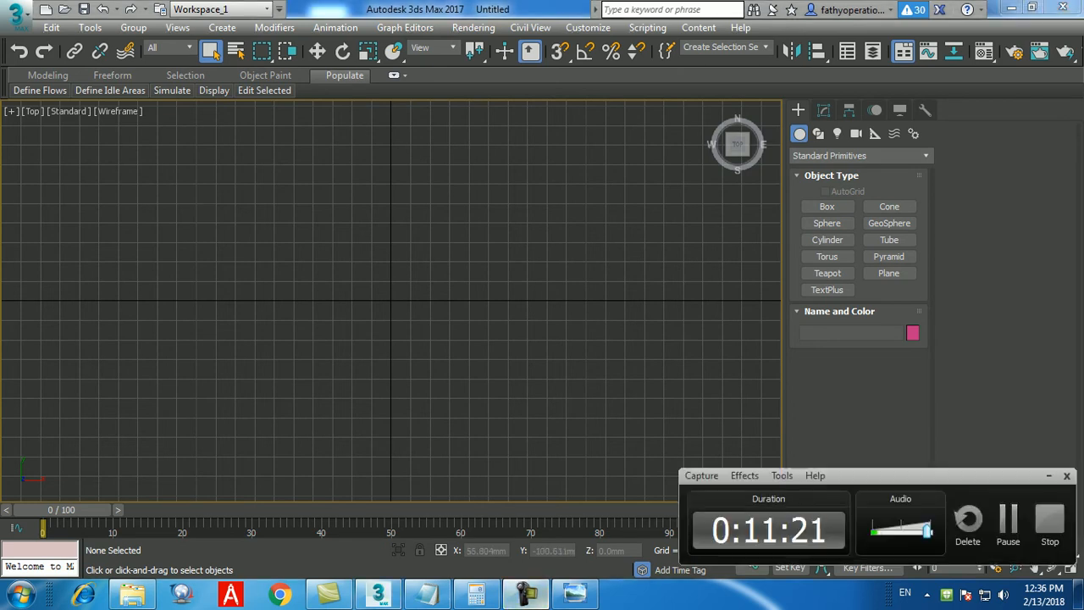
key(F9)
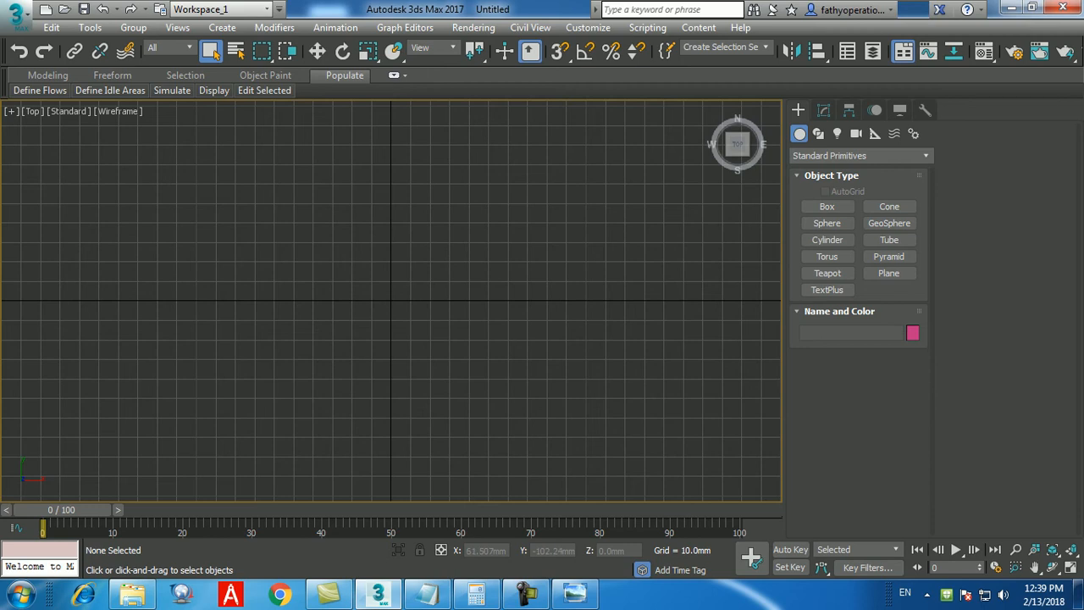
- Switch to Windows Photo Viewer and examine the reference room's ceiling cornice, window, shelves, table and TV unit up close
click(575, 593)
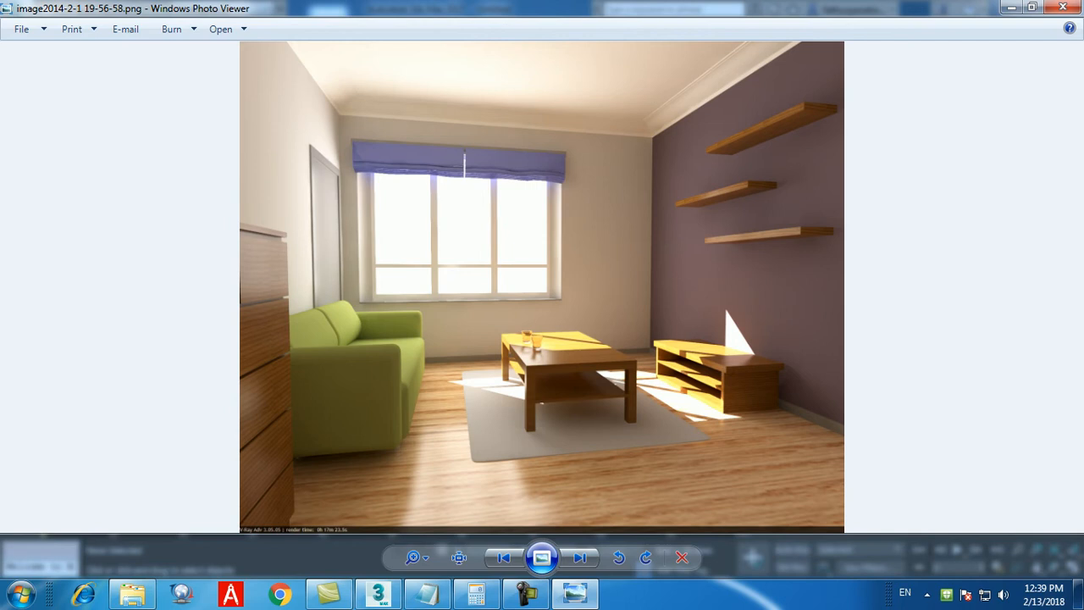
scroll(578, 82, up, 4)
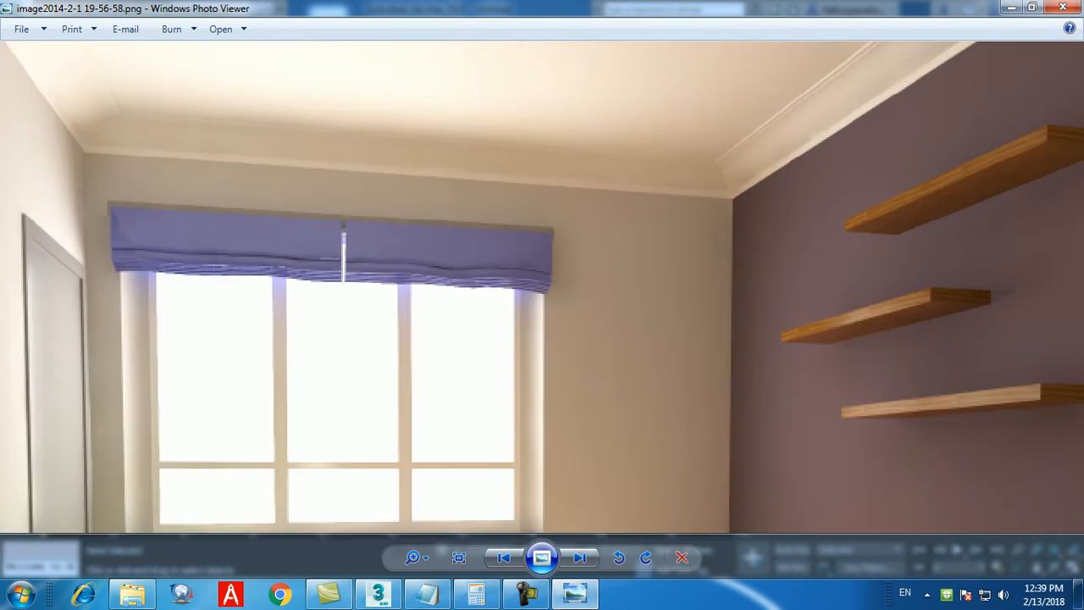
scroll(595, 212, down, 4)
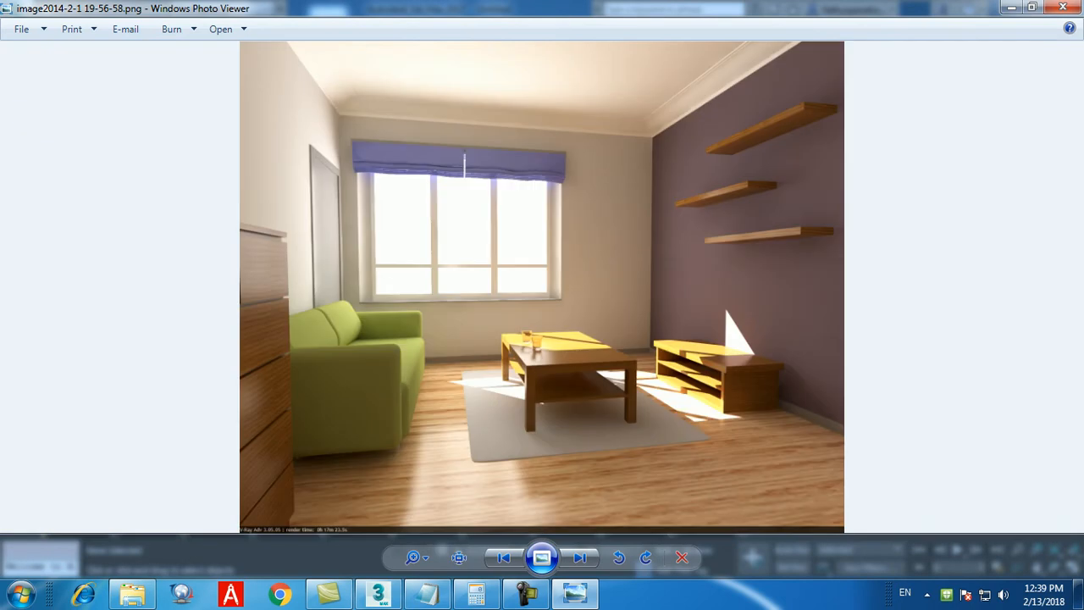
scroll(614, 449, up, 5)
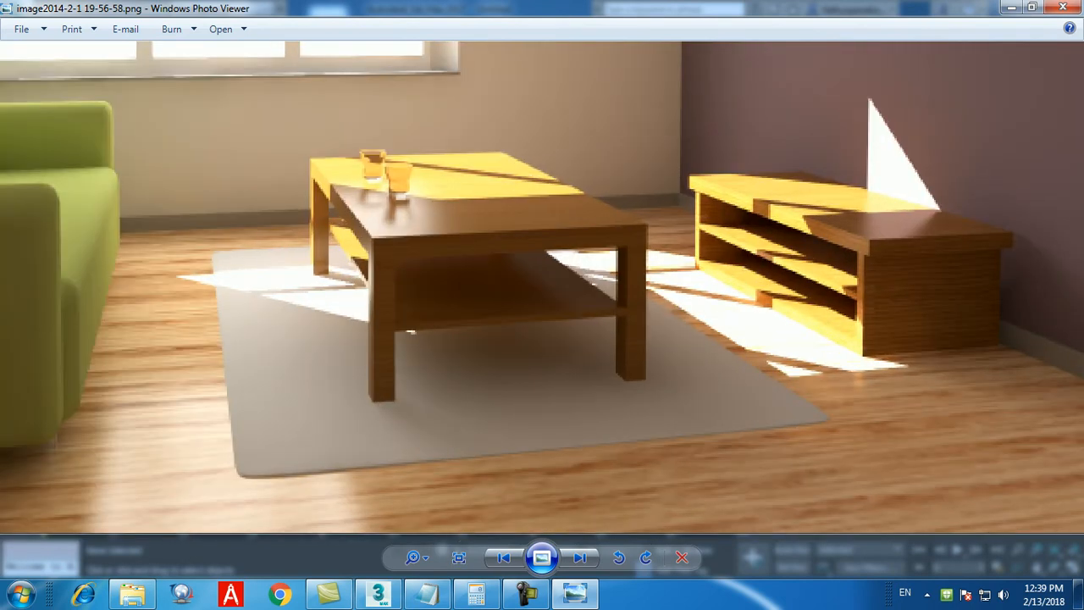
scroll(541, 288, down, 5)
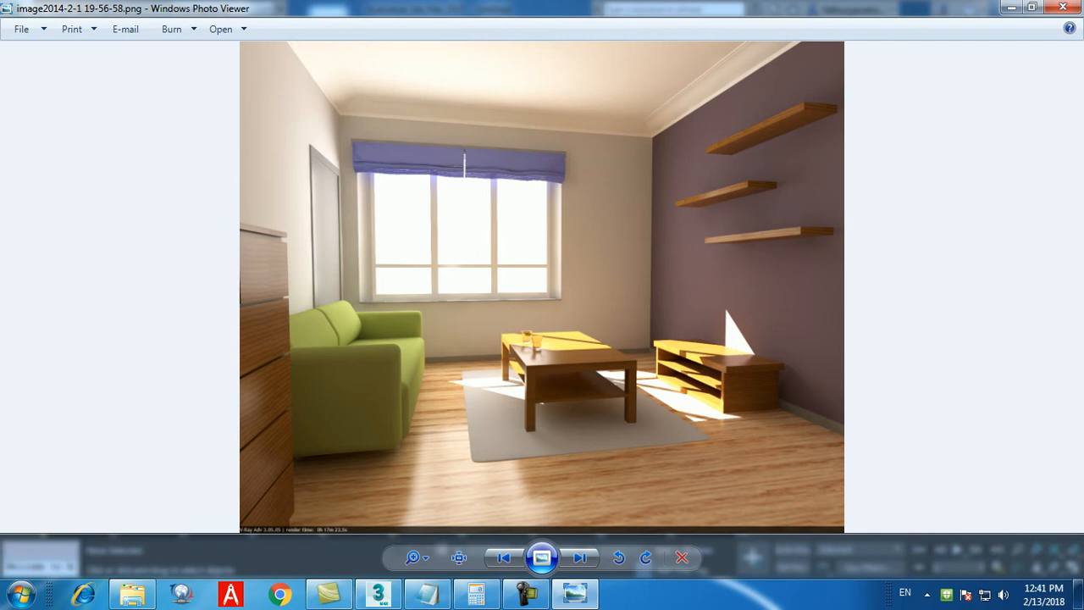
- Return to 3ds Max and configure the snap settings to use Grid Points only
click(378, 592)
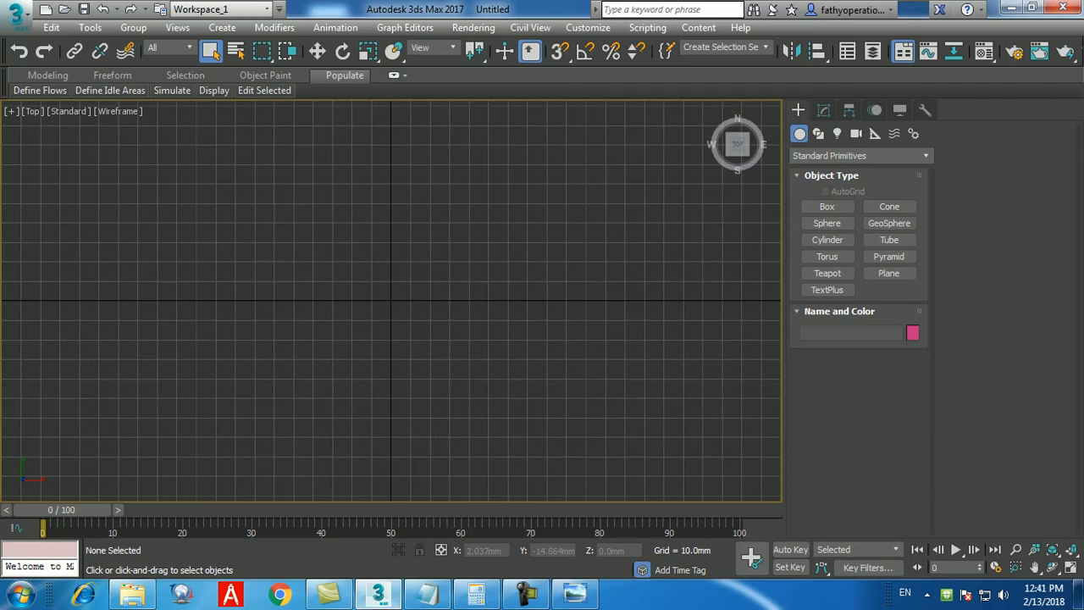
key(alt)
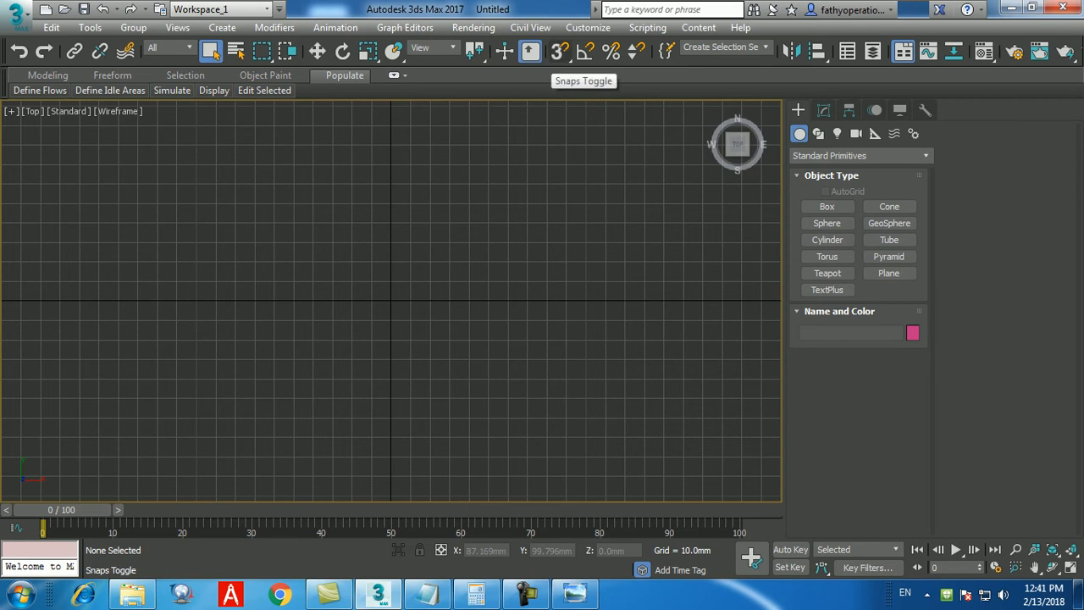
right_click(558, 50)
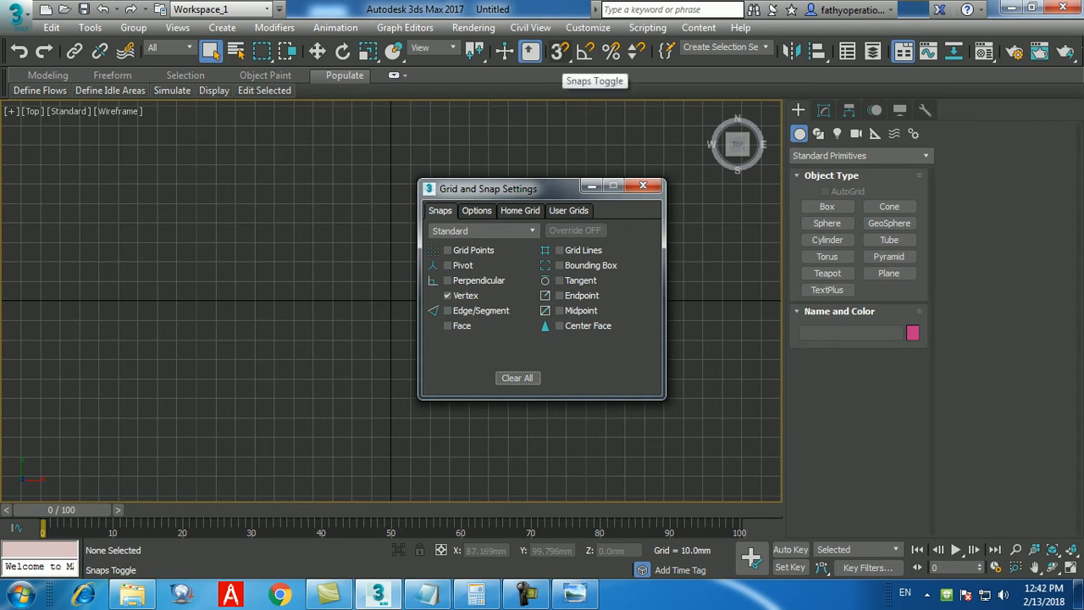
click(517, 377)
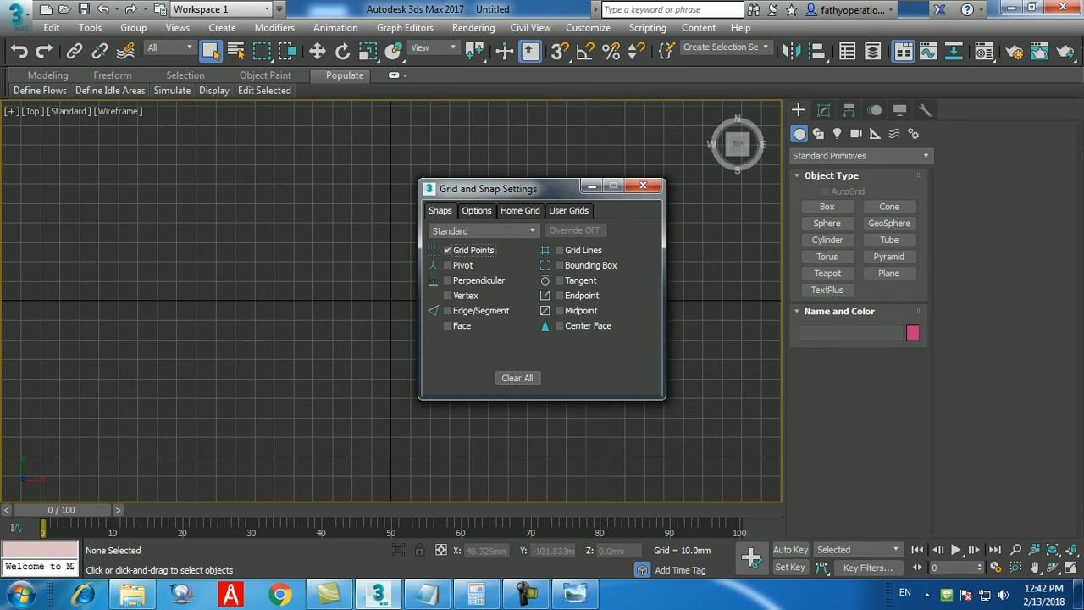
click(447, 250)
- Set the home grid spacing to 500 mm and close the grid and snap settings
click(520, 211)
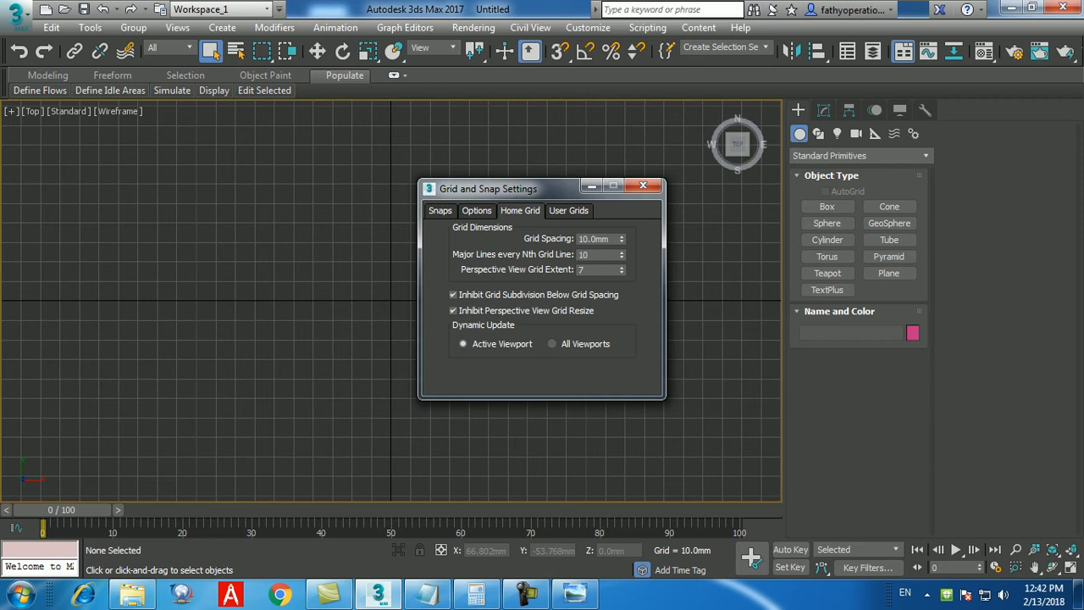
double_click(594, 239)
text(500)
key(Return)
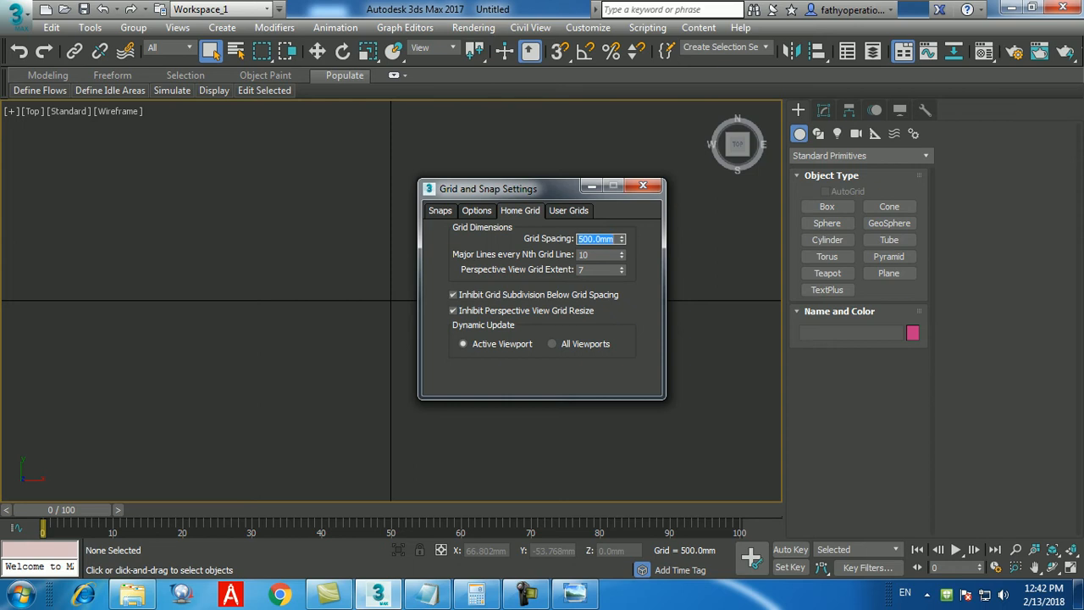
click(642, 185)
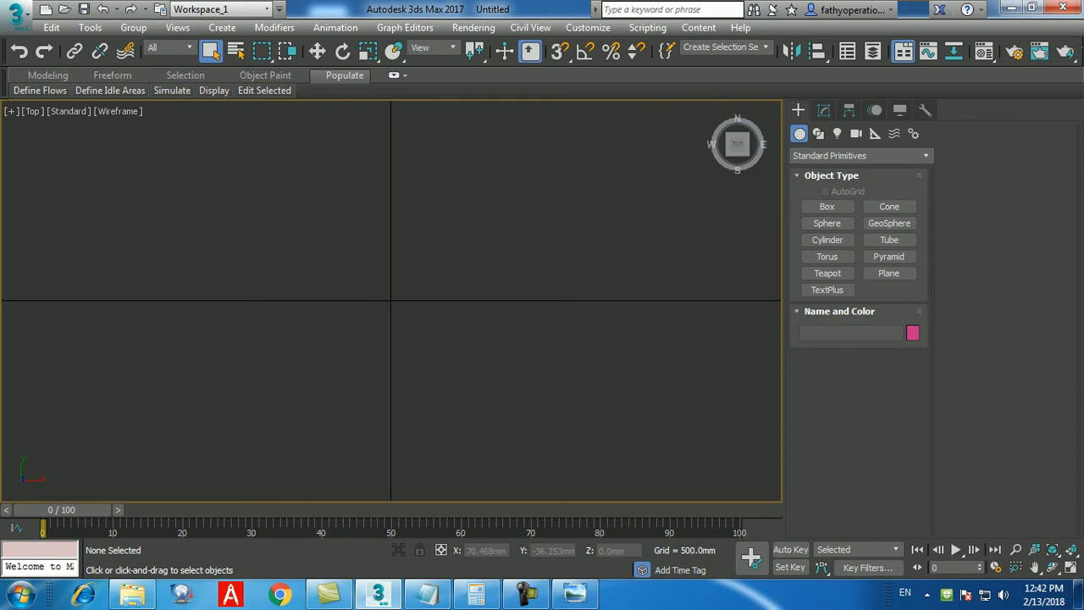
scroll(523, 357, down, 12)
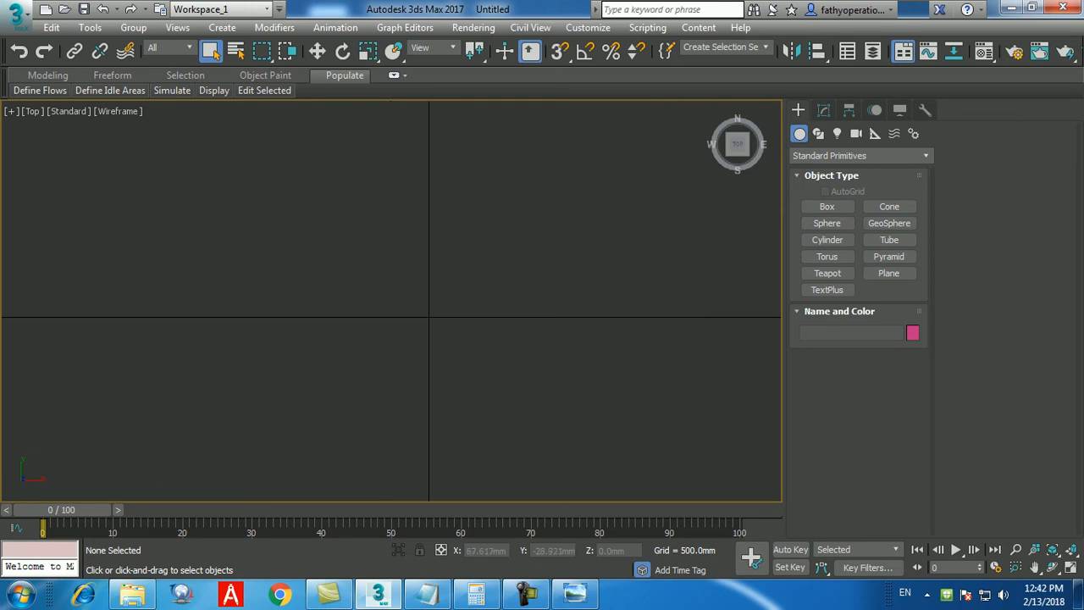
middle_drag(570, 358, 465, 351)
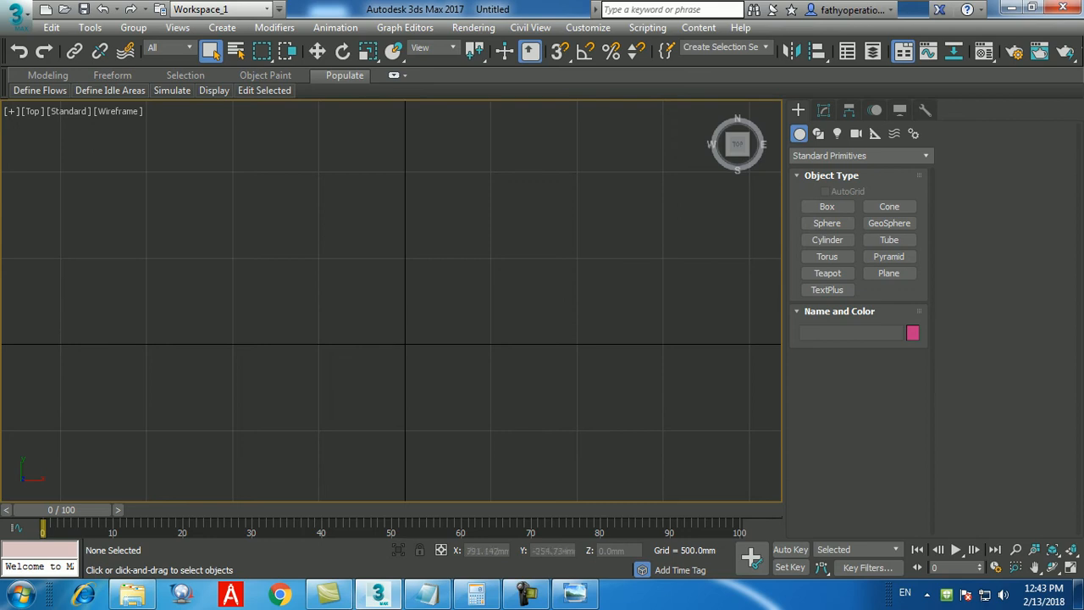
- Check the reference room image again in Windows Photo Viewer and return to 3ds Max
click(575, 593)
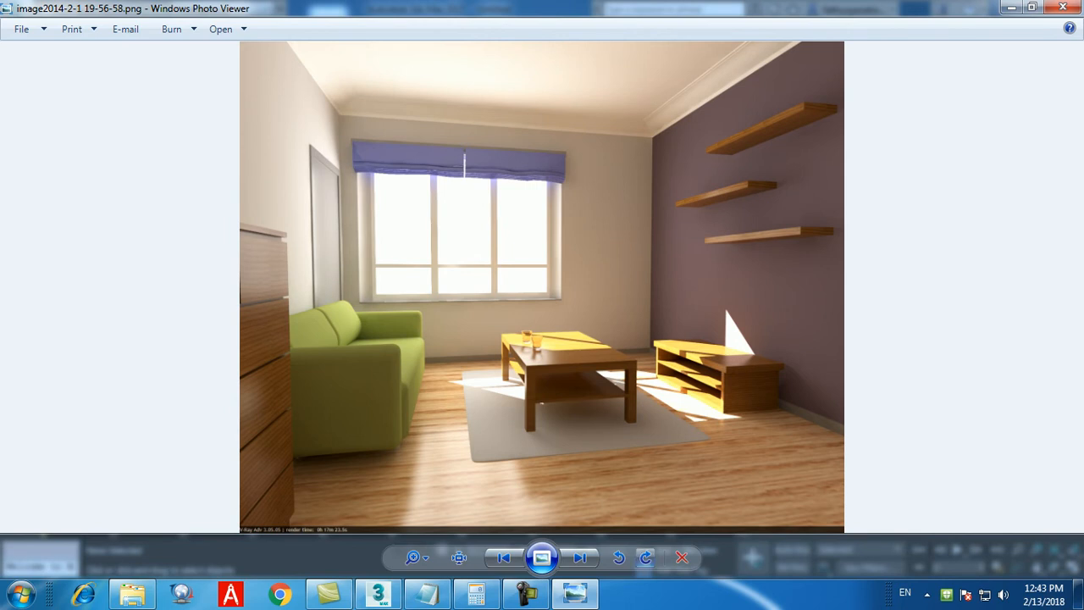
click(575, 592)
- Turn on 3D snapping for drawing on the Top view's grid
scroll(391, 301, down, 4)
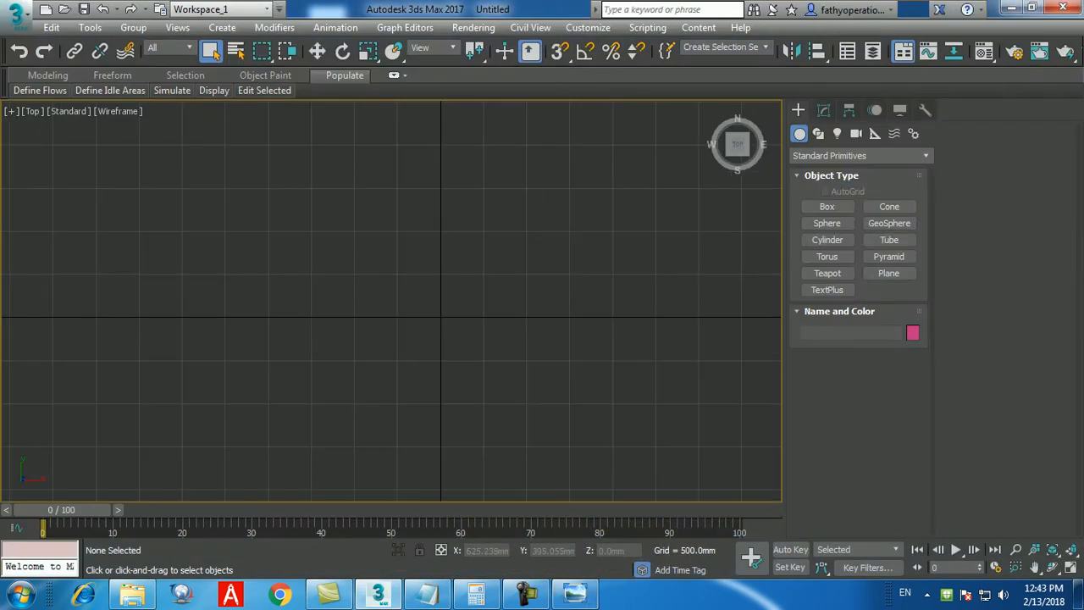
scroll(432, 327, down, 3)
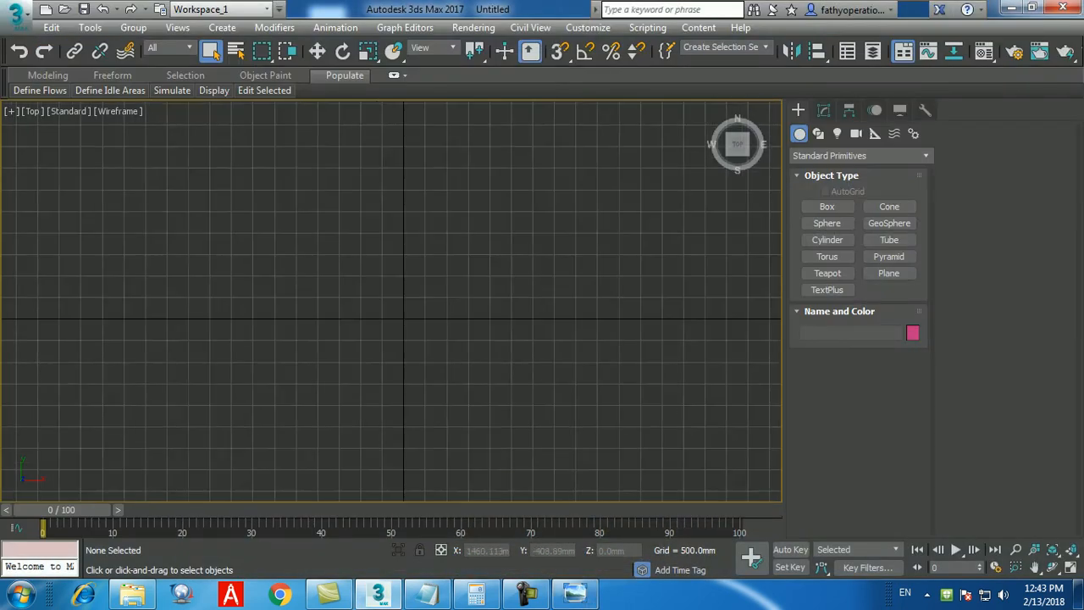
scroll(464, 336, down, 1)
scroll(460, 330, up, 1)
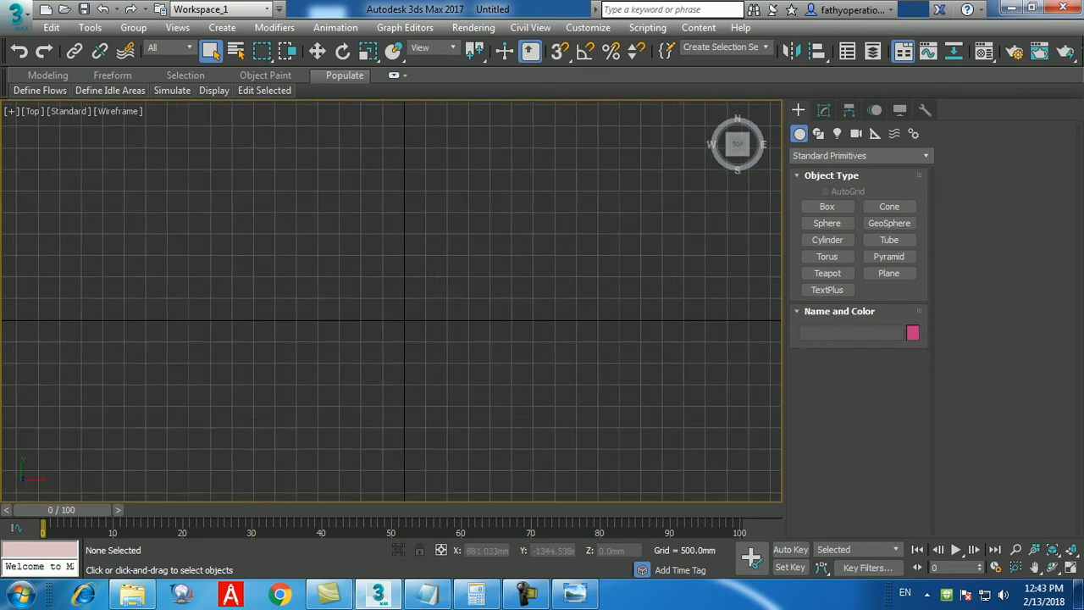
click(560, 51)
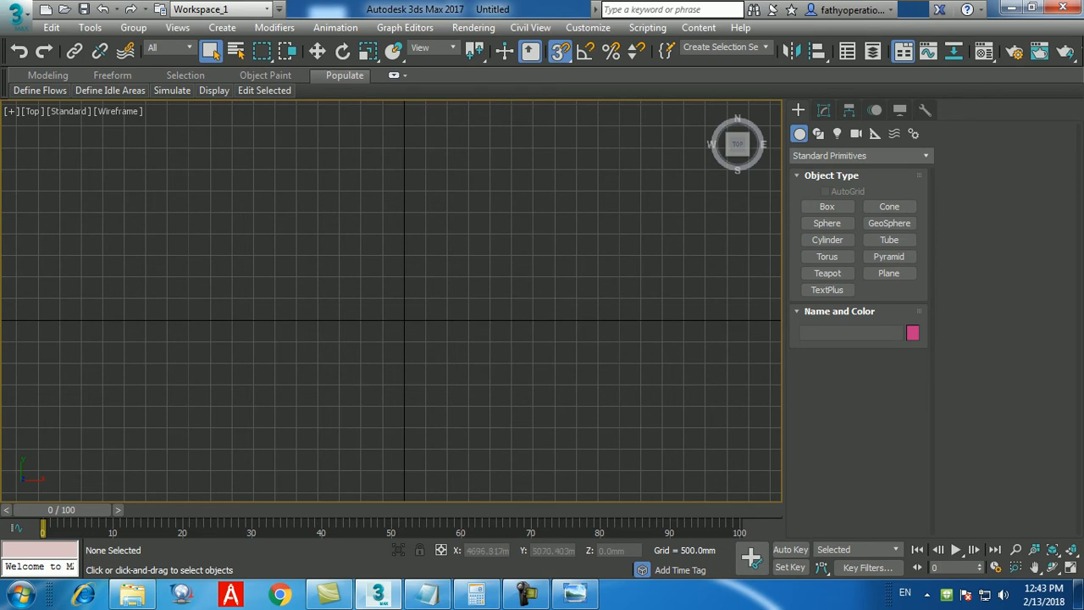
- Review the units setup, checking that both the display and system units use millimetres, and accept it
click(588, 27)
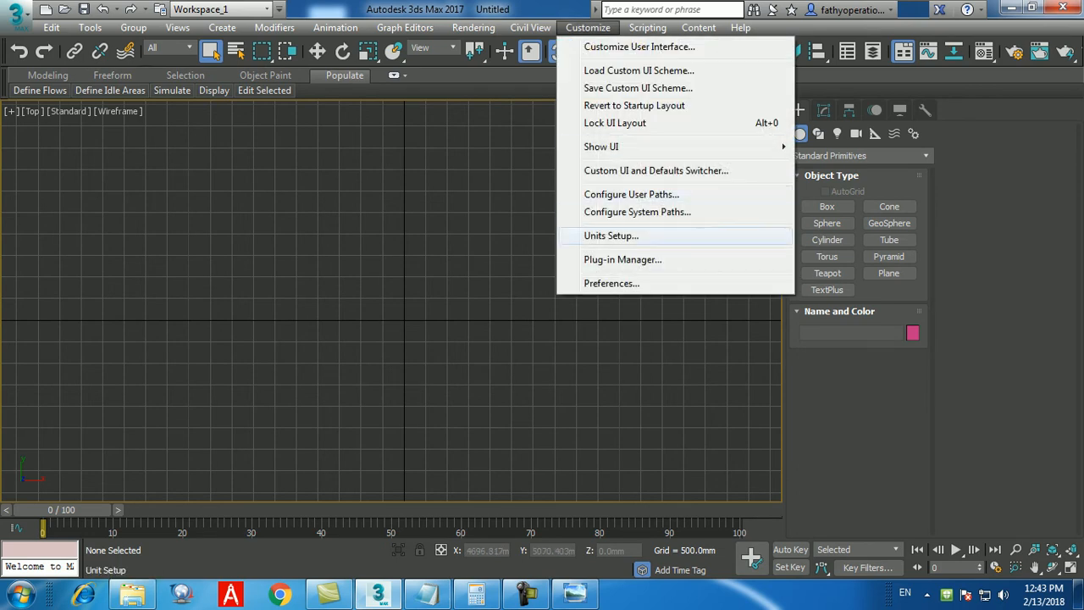
click(611, 235)
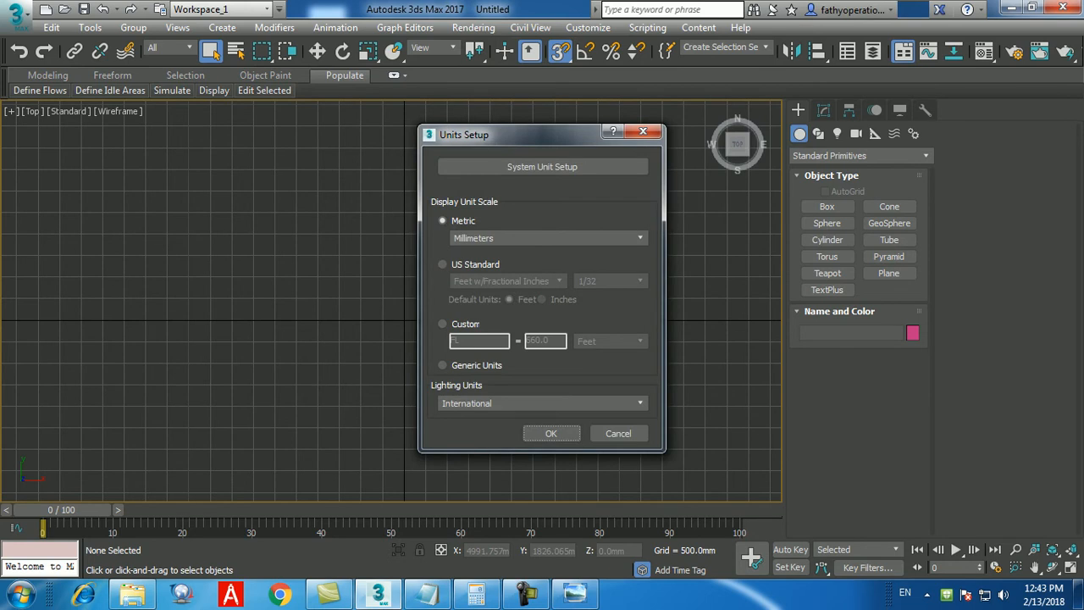
click(542, 166)
drag(491, 196, 602, 181)
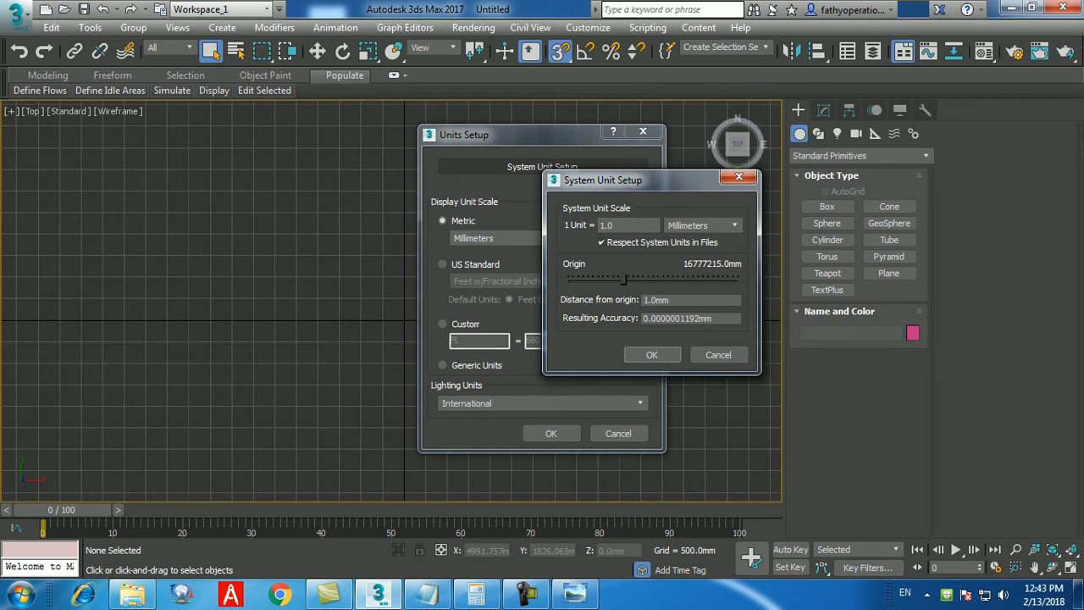
double_click(658, 301)
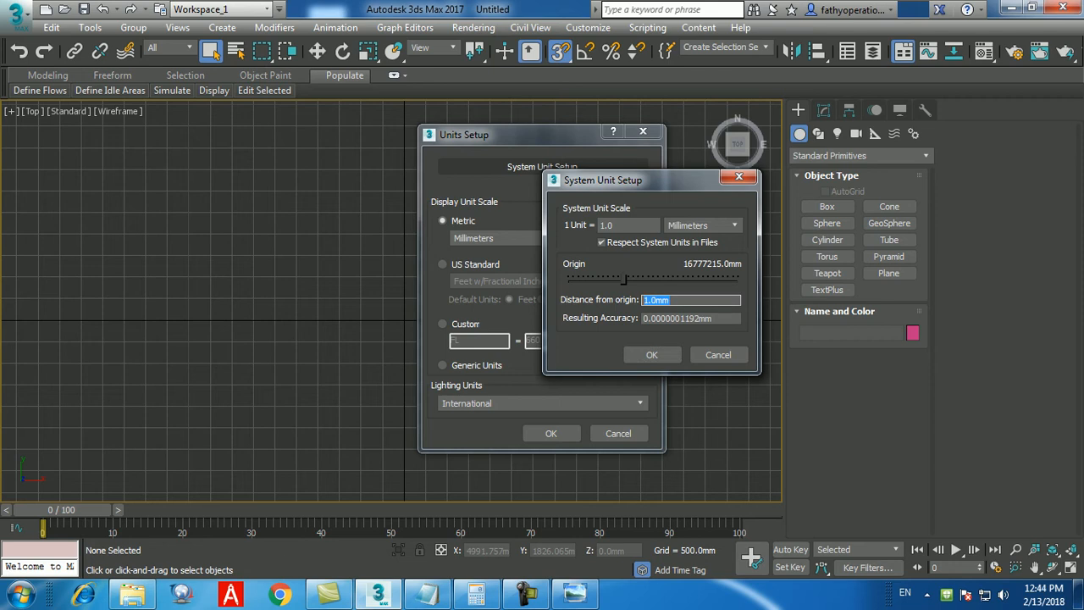
click(651, 354)
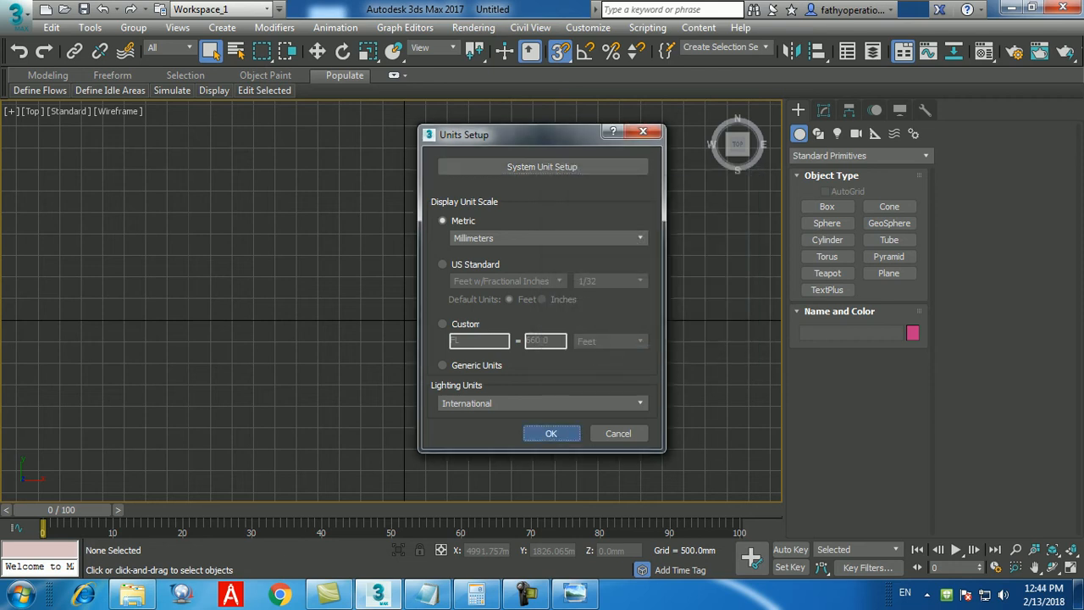
click(551, 433)
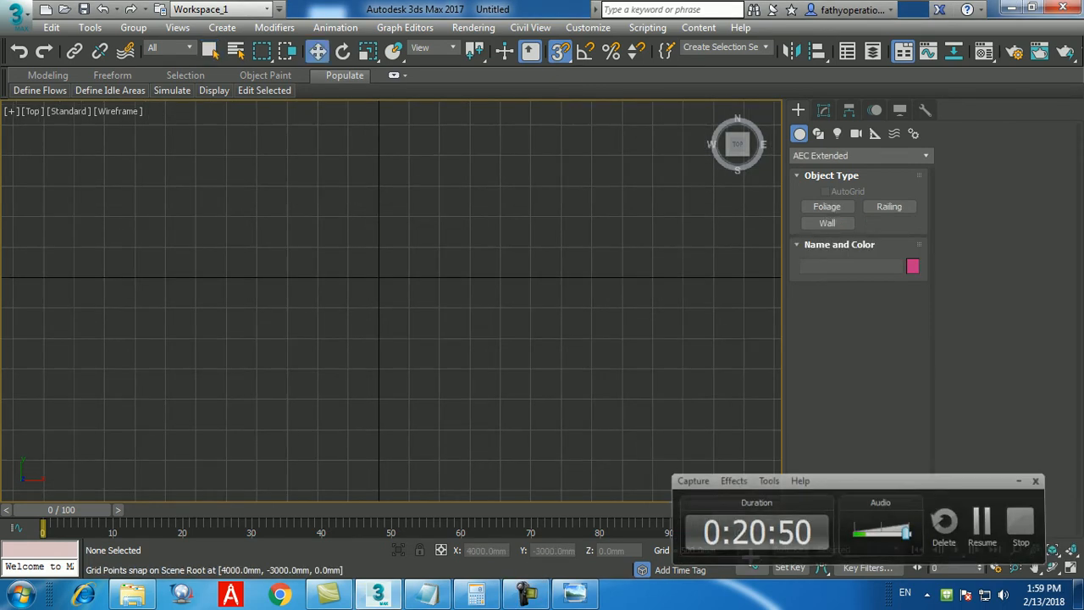
- Start the Wall tool from the AEC Extended objects and set the wall's width to 200 mm
click(859, 155)
click(847, 172)
click(860, 156)
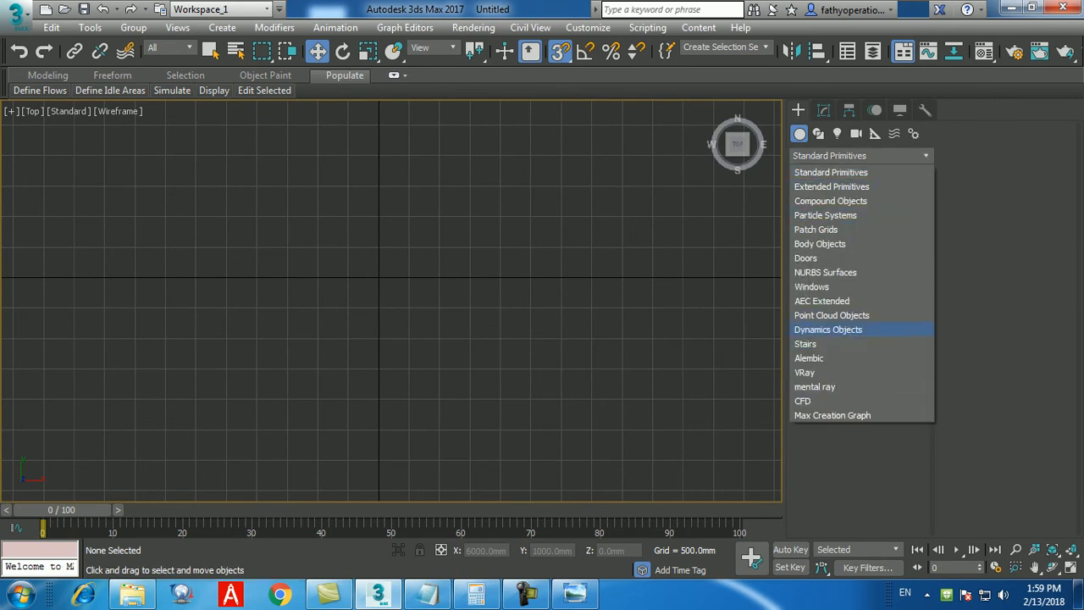
click(821, 301)
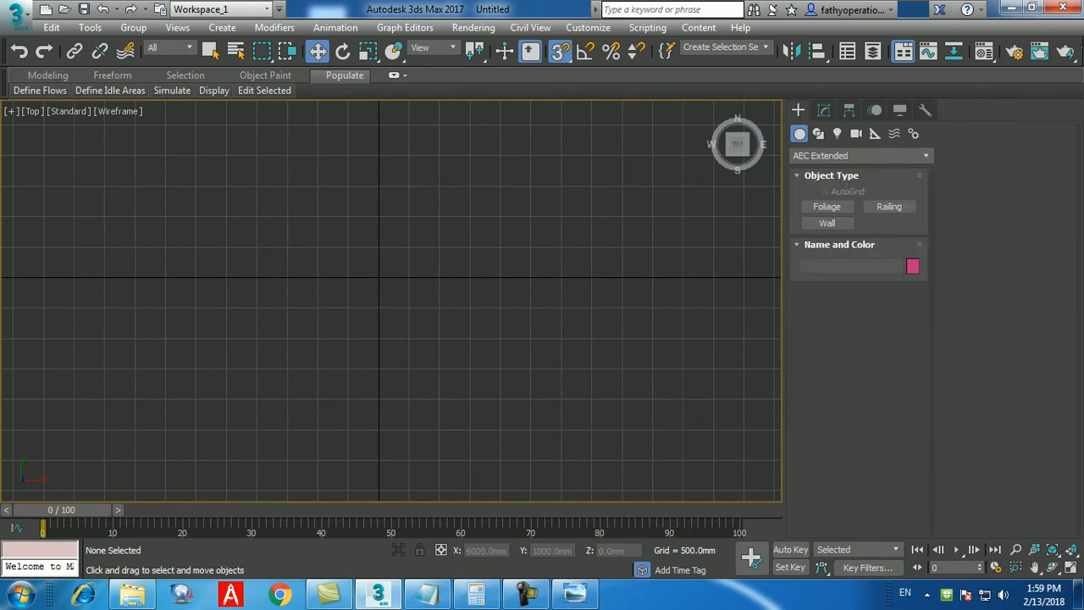
click(828, 223)
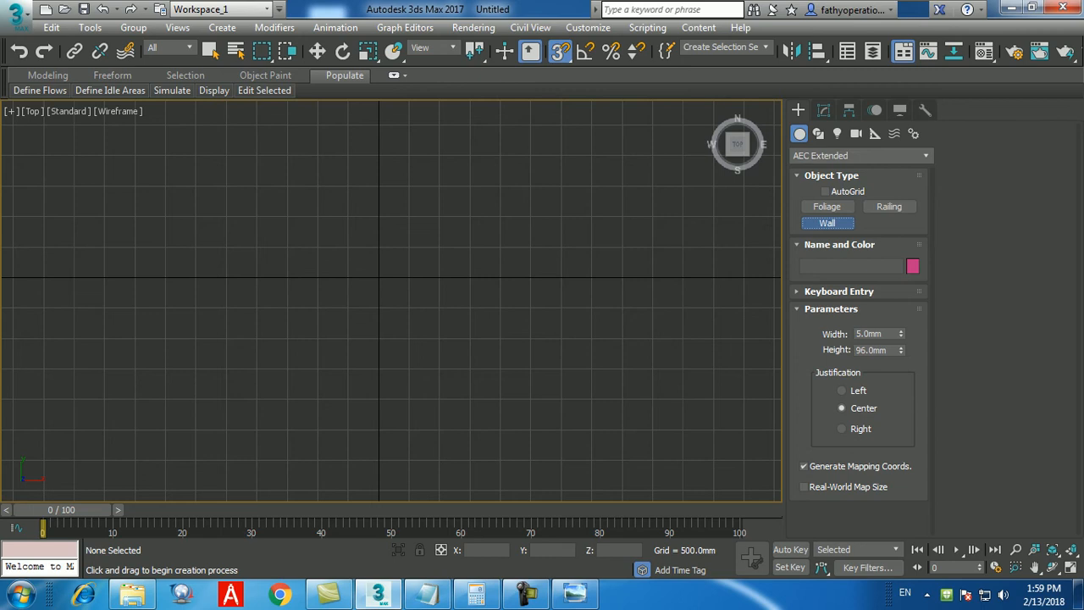
double_click(869, 334)
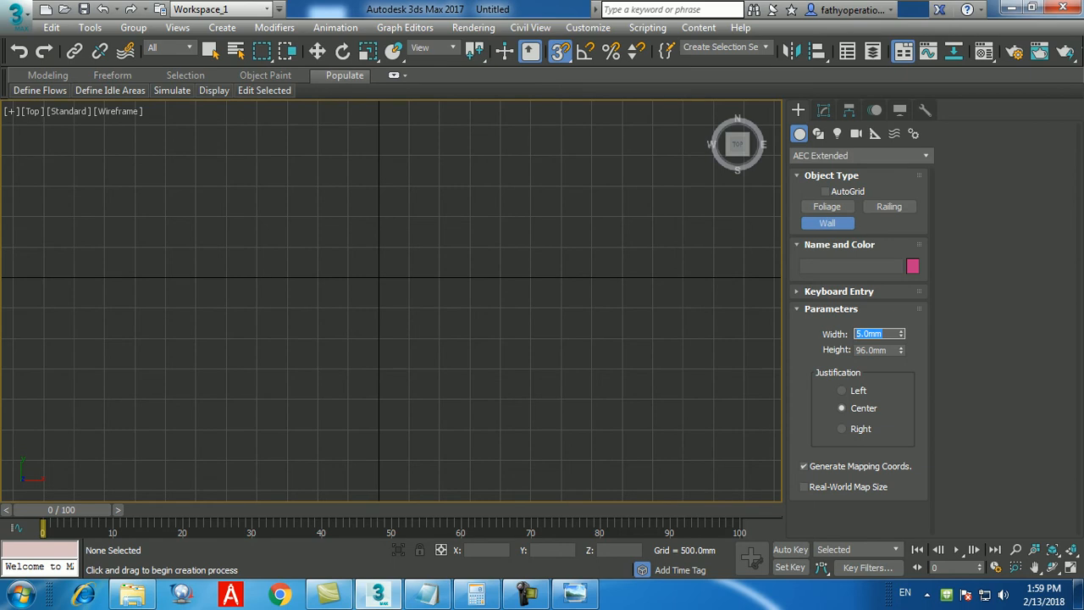
text(200)
key(Return)
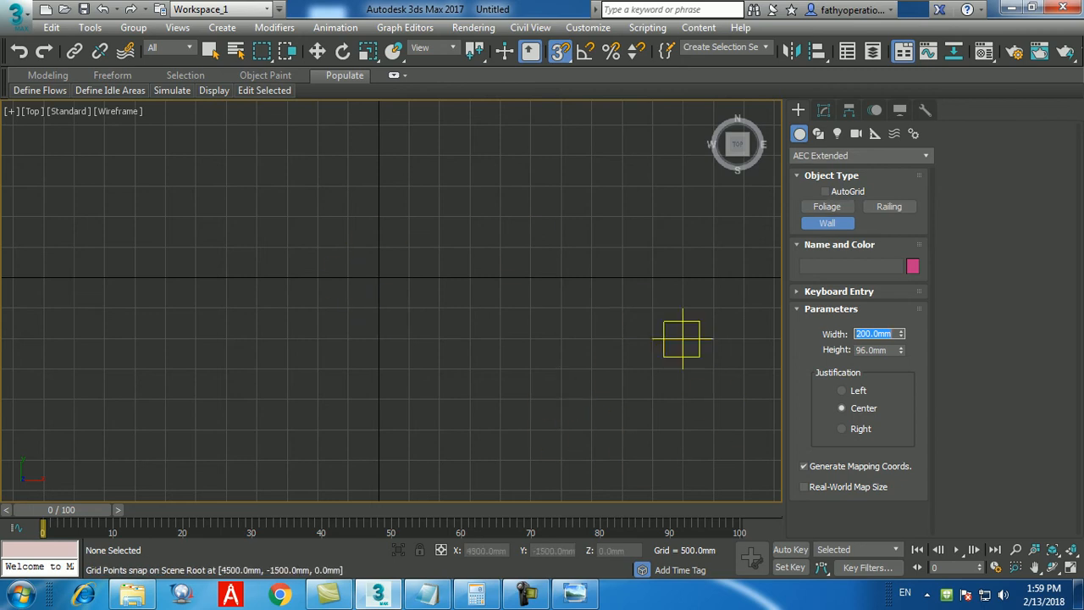
- Switch the object category to Standard Primitives and back to AEC Extended, and restart the Wall tool
click(859, 155)
click(831, 172)
click(859, 155)
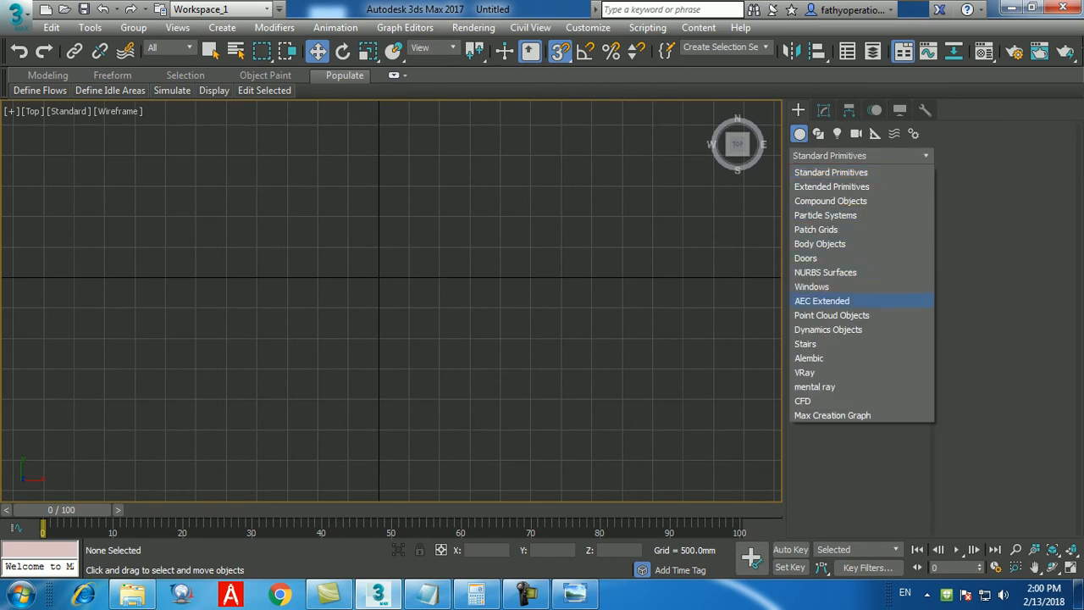
click(821, 300)
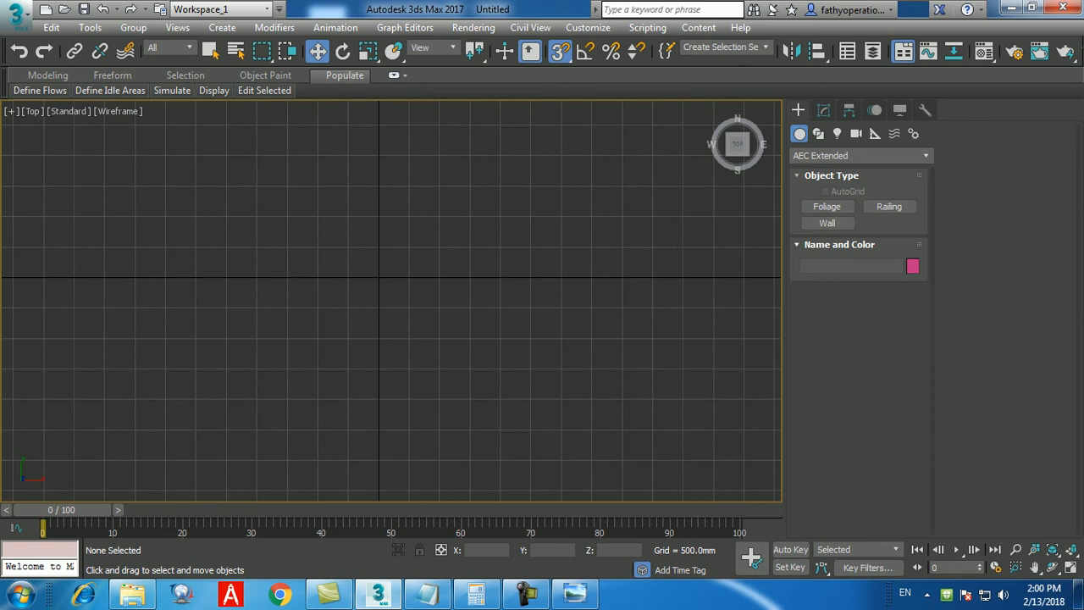
click(827, 224)
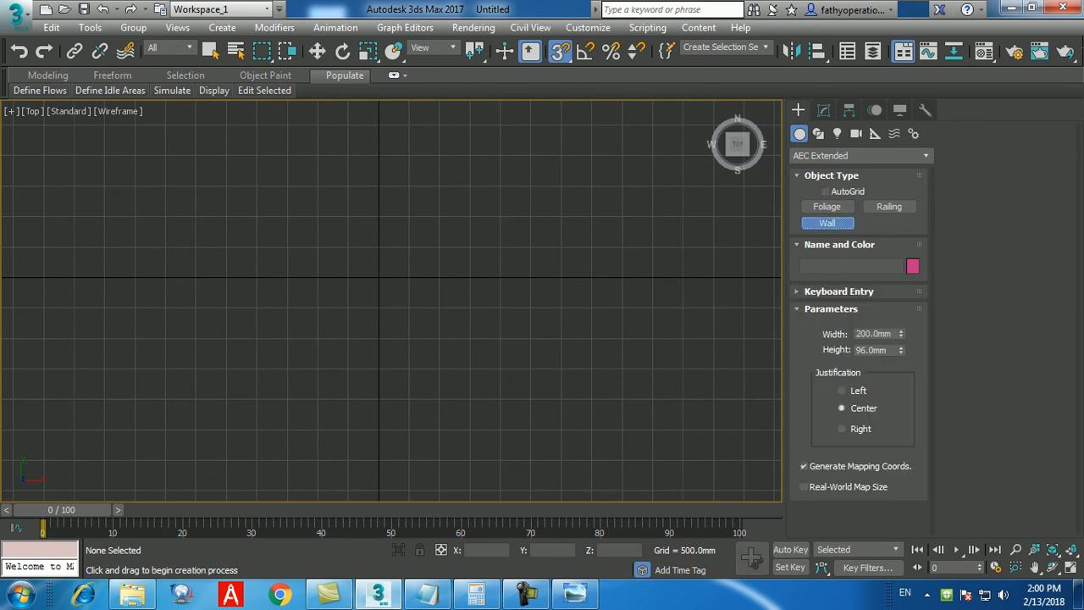
- Set the wall's height to 3000 mm and its justification to Right
drag(893, 334, 853, 334)
click(839, 291)
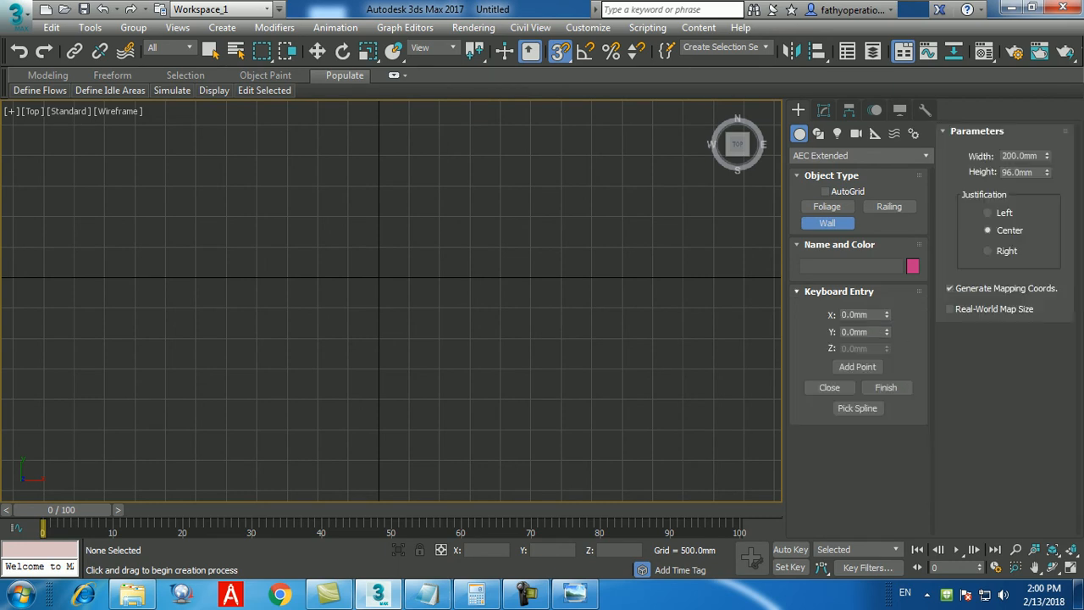
click(838, 291)
double_click(873, 333)
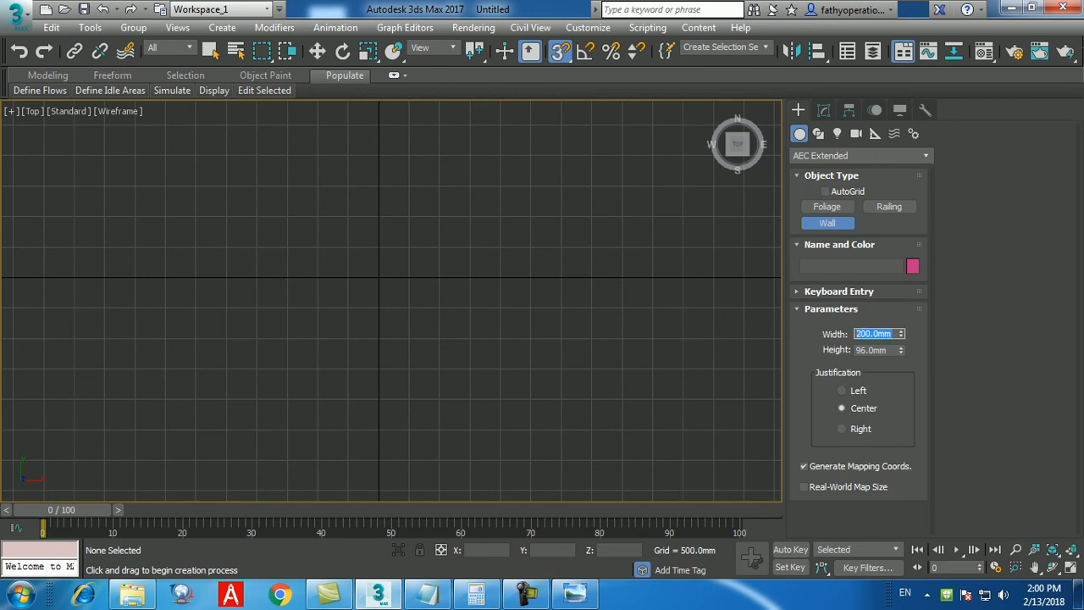
key(Tab)
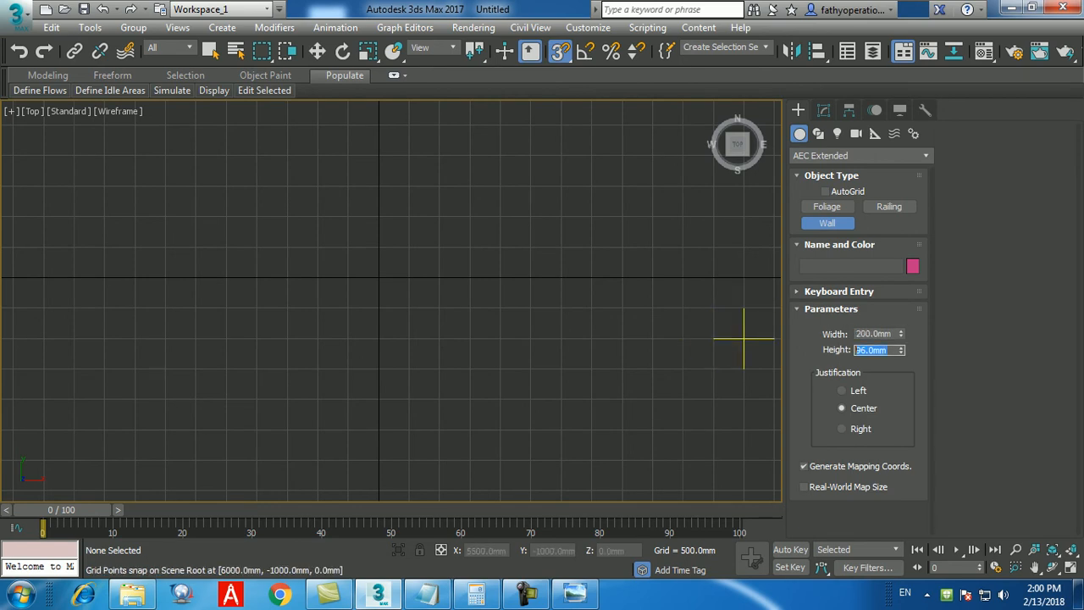
text(3000)
key(Return)
click(842, 428)
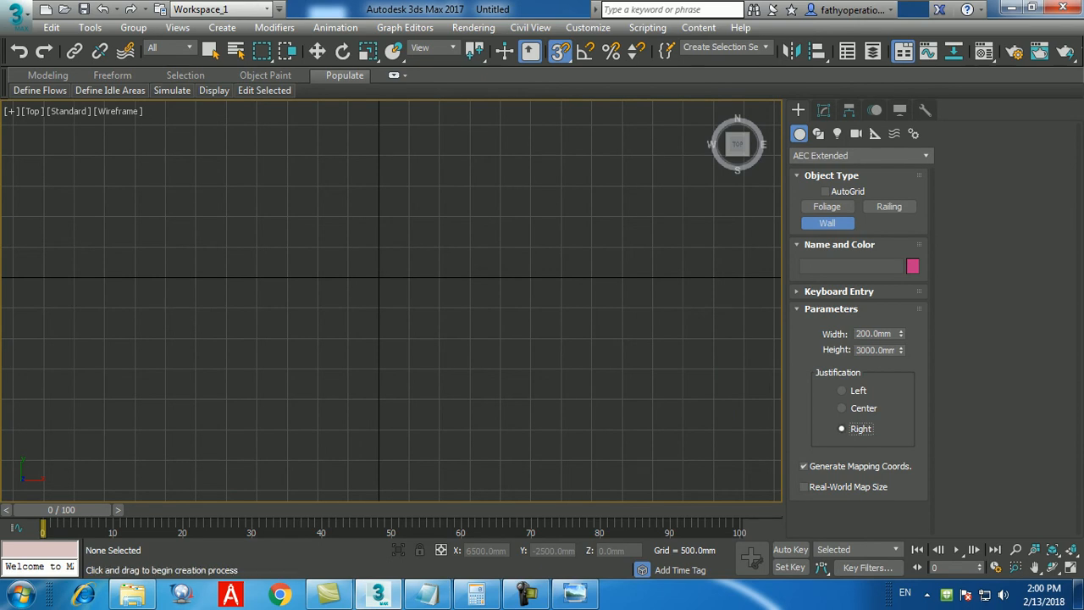
- Draw a closed square room of walls, 7000 by 7000 mm, starting at the origin and snapping its corners to grid points
middle_drag(405, 306, 377, 333)
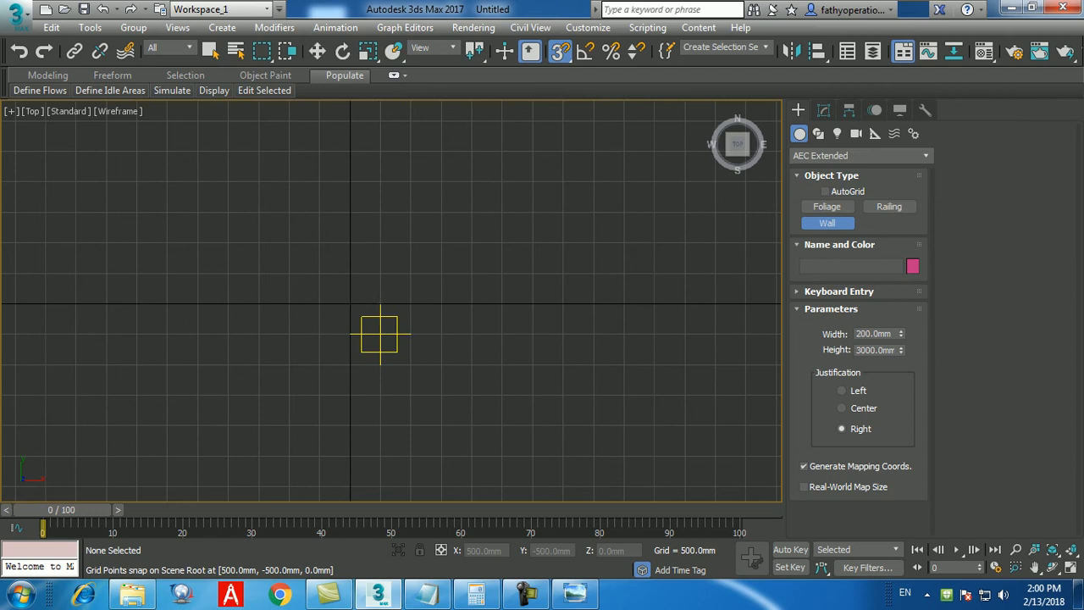
click(349, 303)
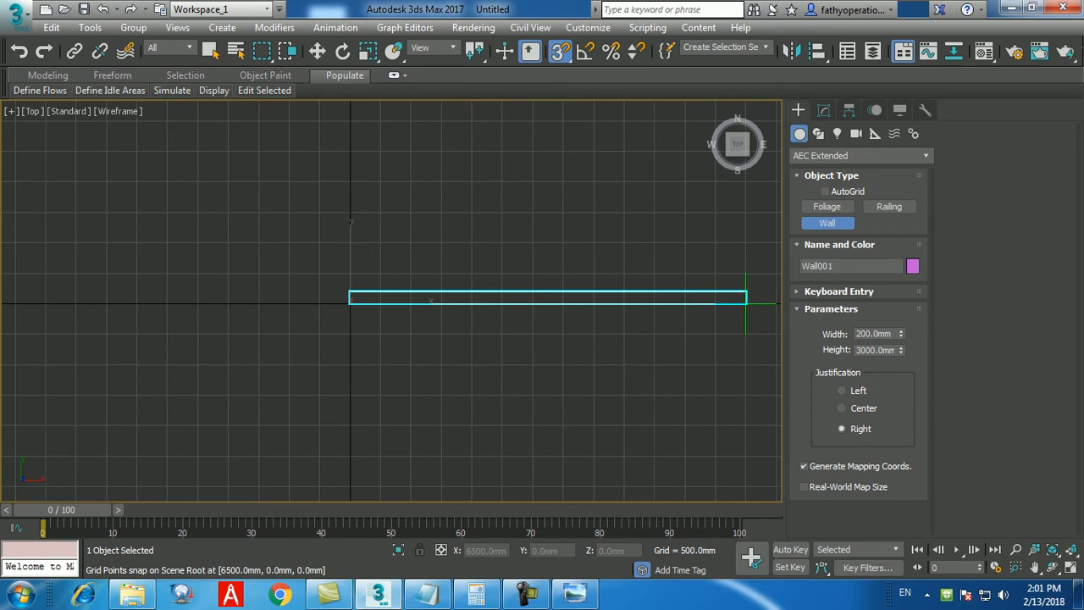
middle_drag(745, 296, 525, 302)
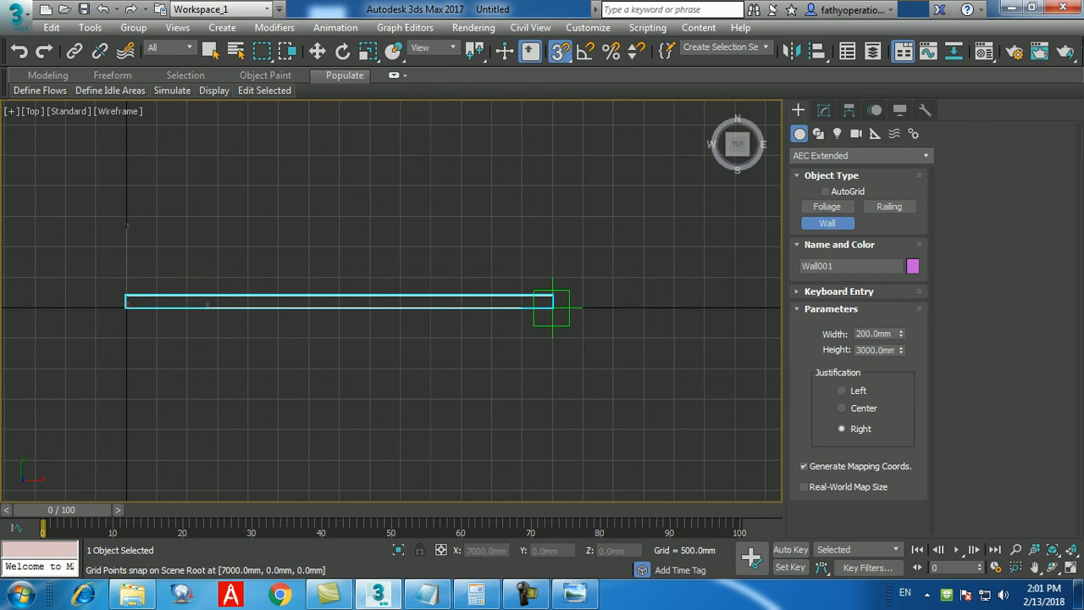
right_click(552, 301)
scroll(552, 302, down, 5)
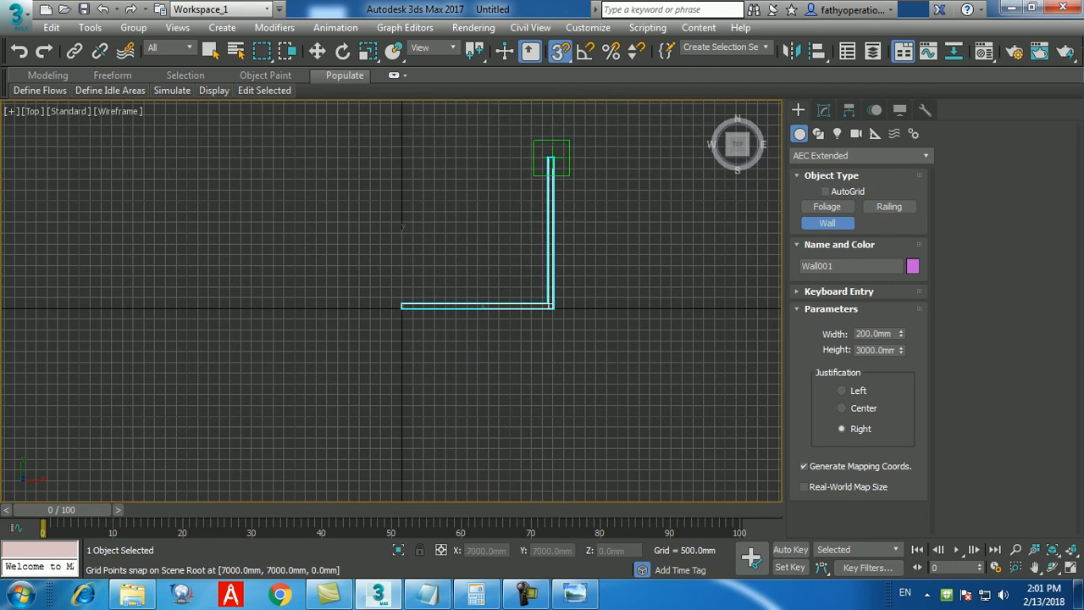
click(551, 159)
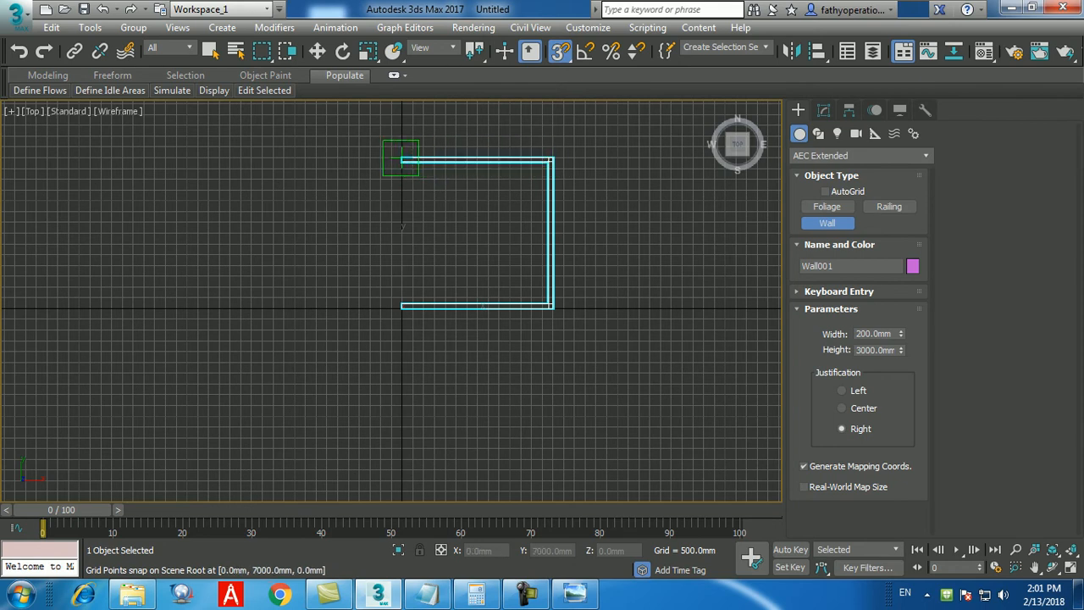
click(400, 159)
click(596, 348)
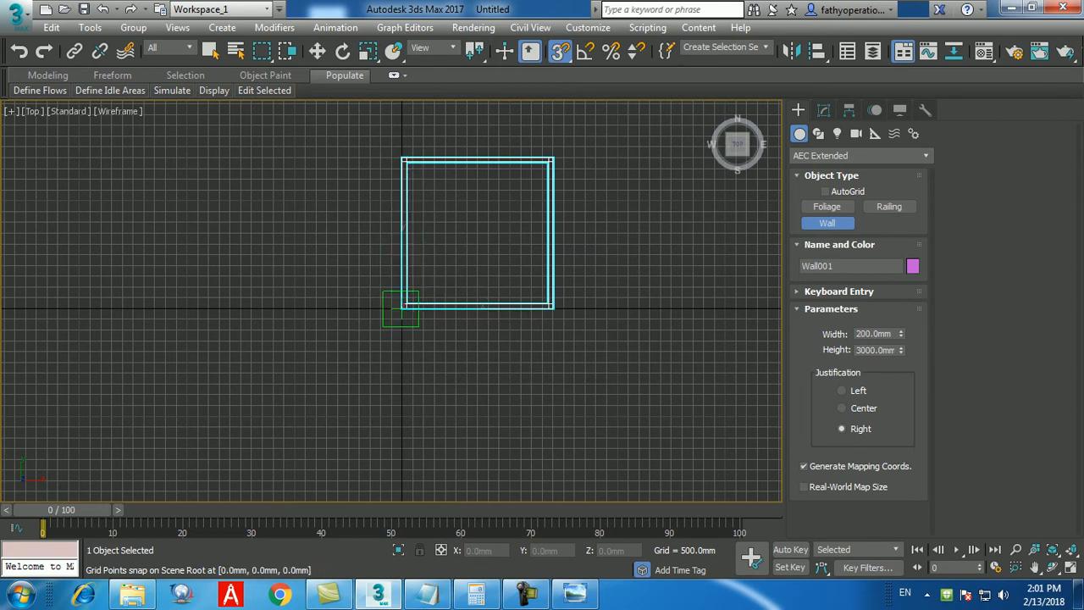
click(401, 309)
click(523, 348)
right_click(497, 395)
right_click(497, 395)
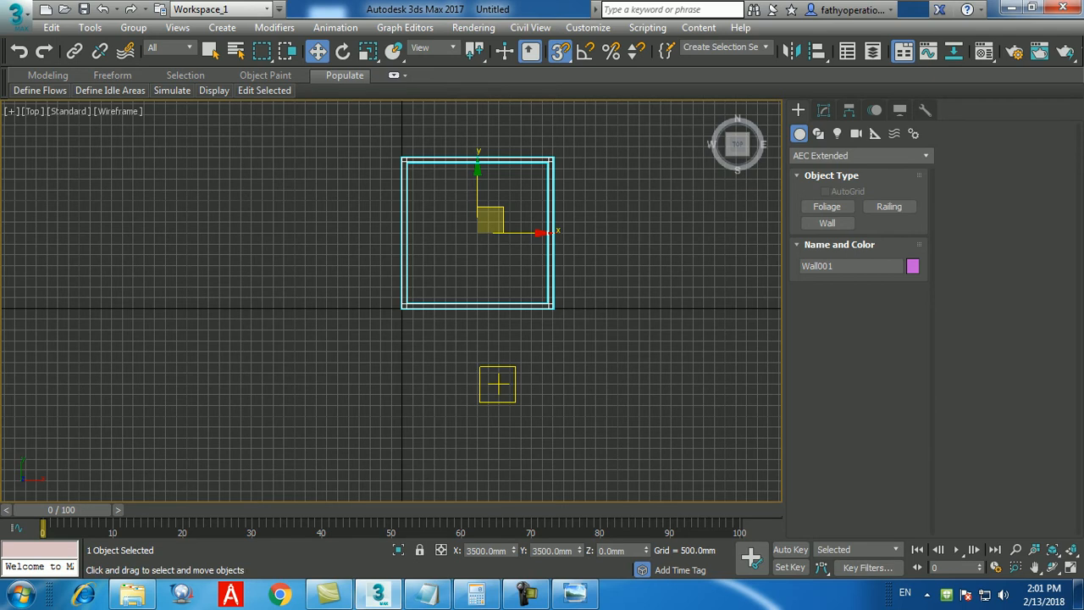
- Inspect the finished room walls in 3D in a maximized Perspective view
click(526, 593)
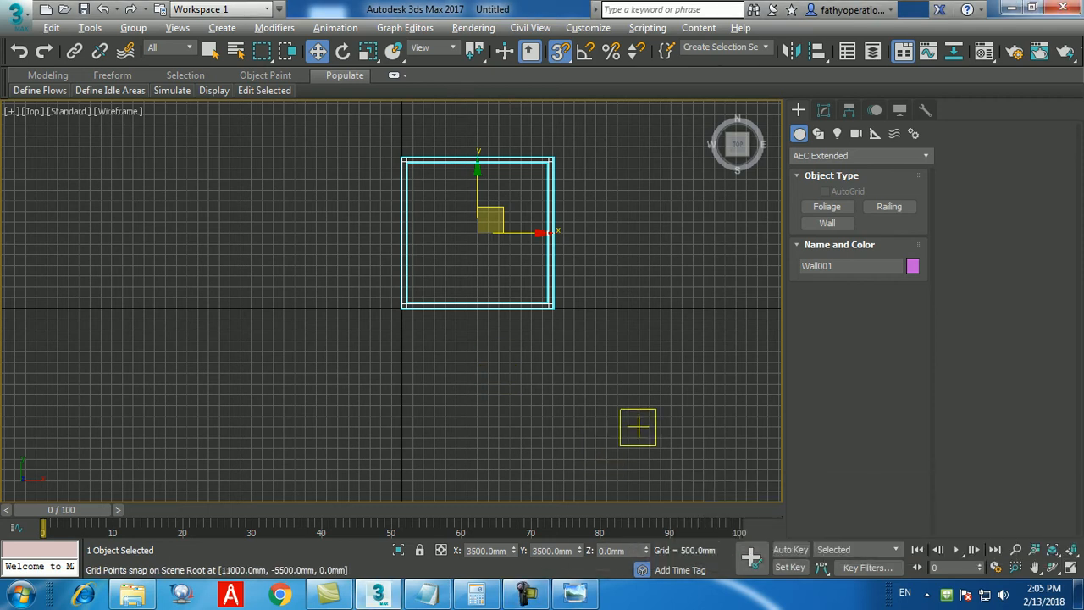
key(alt+w)
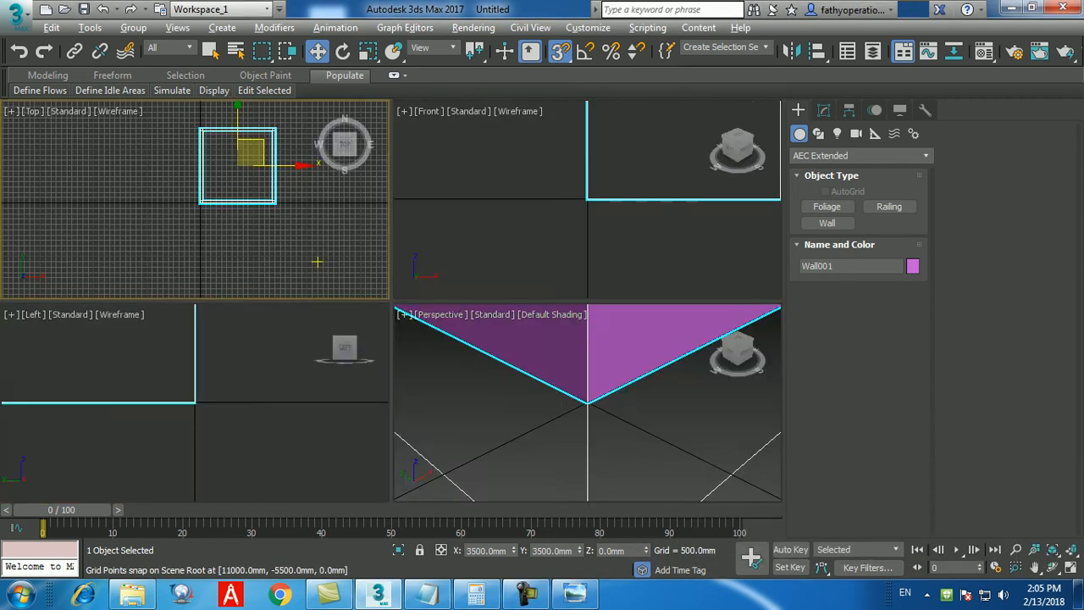
key(alt+w)
scroll(526, 410, down, 8)
mouse_move(527, 410)
alt+middle_down()
mouse_move(561, 427)
mouse_move(523, 419)
mouse_move(541, 437)
alt+middle_up()
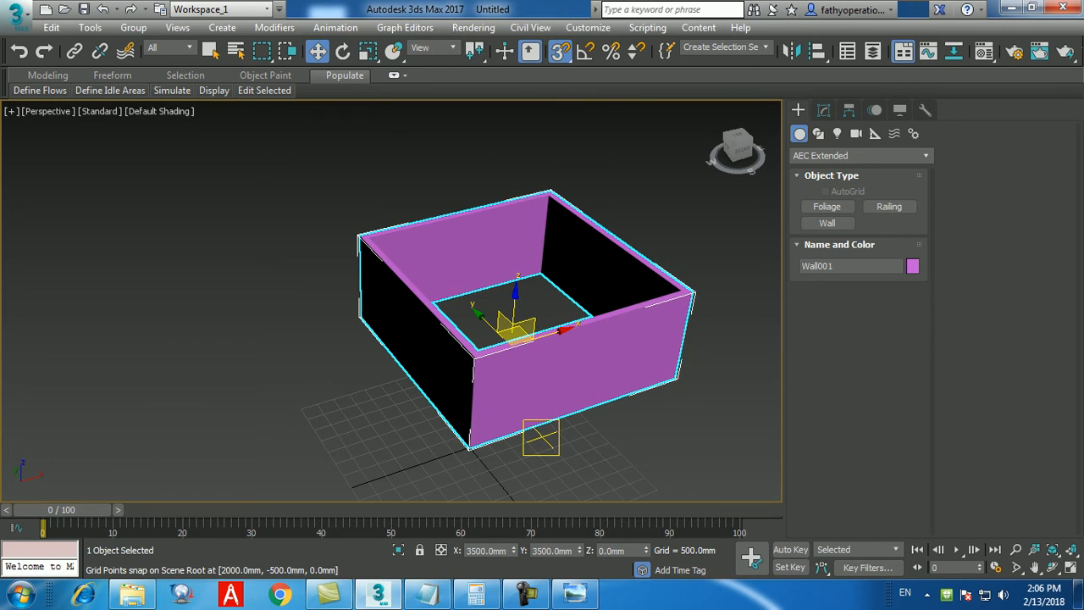
middle_drag(522, 415, 506, 411)
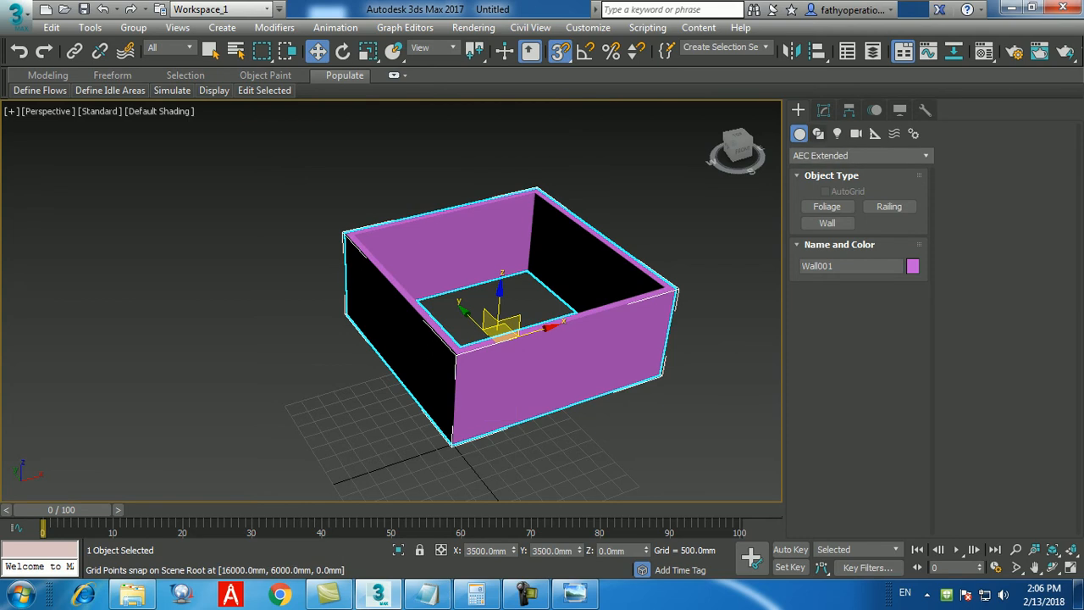
- Open the wall's modify settings, maximize the Top view around the room, and turn off 3D snapping
click(823, 110)
key(alt+w)
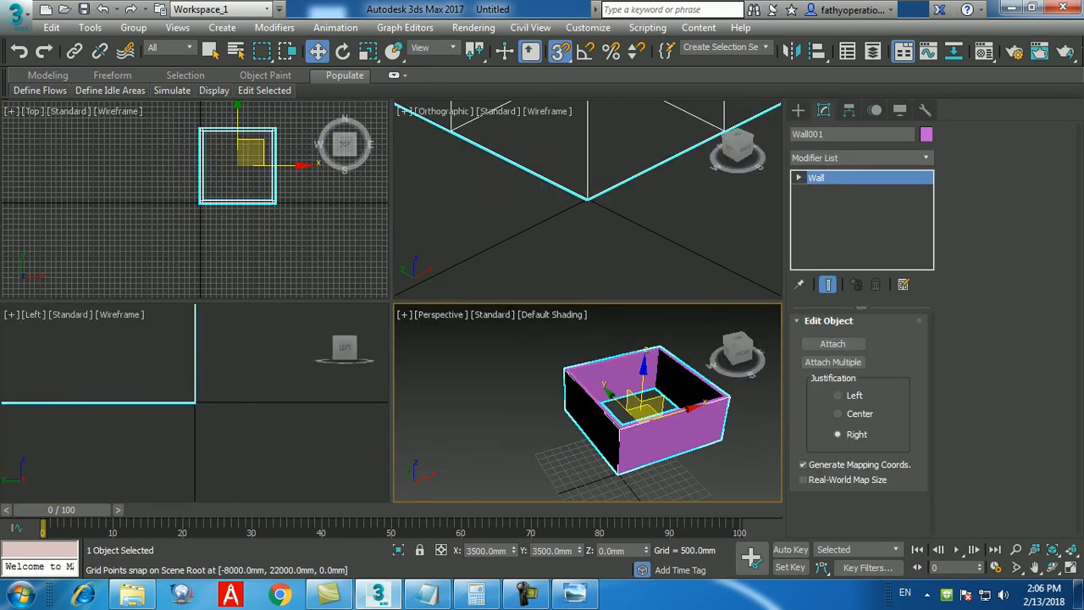
right_click(293, 243)
key(alt+w)
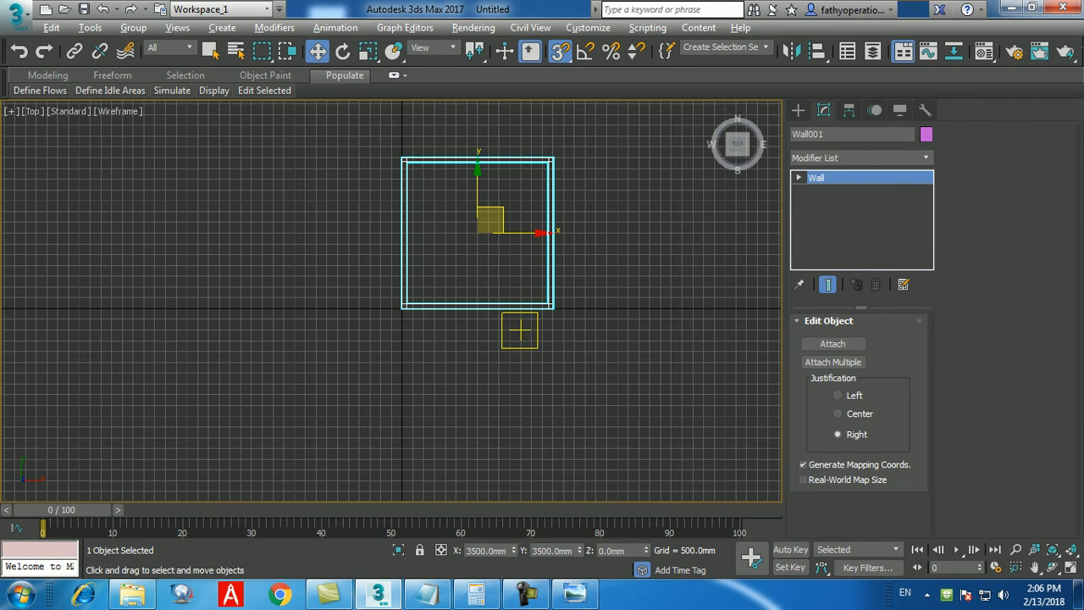
middle_drag(531, 319, 535, 349)
scroll(449, 260, up, 3)
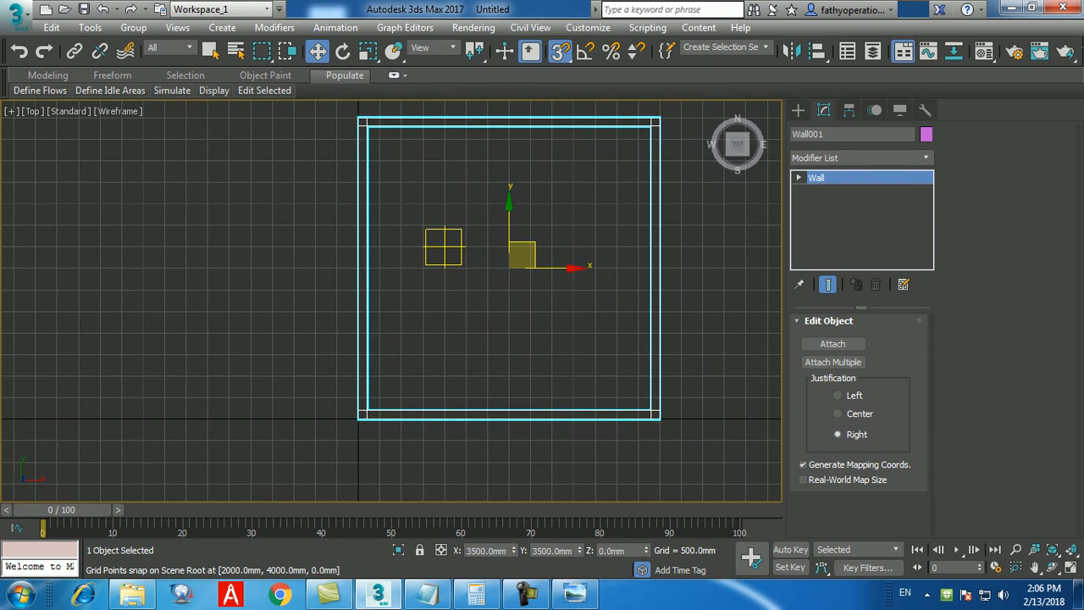
click(560, 51)
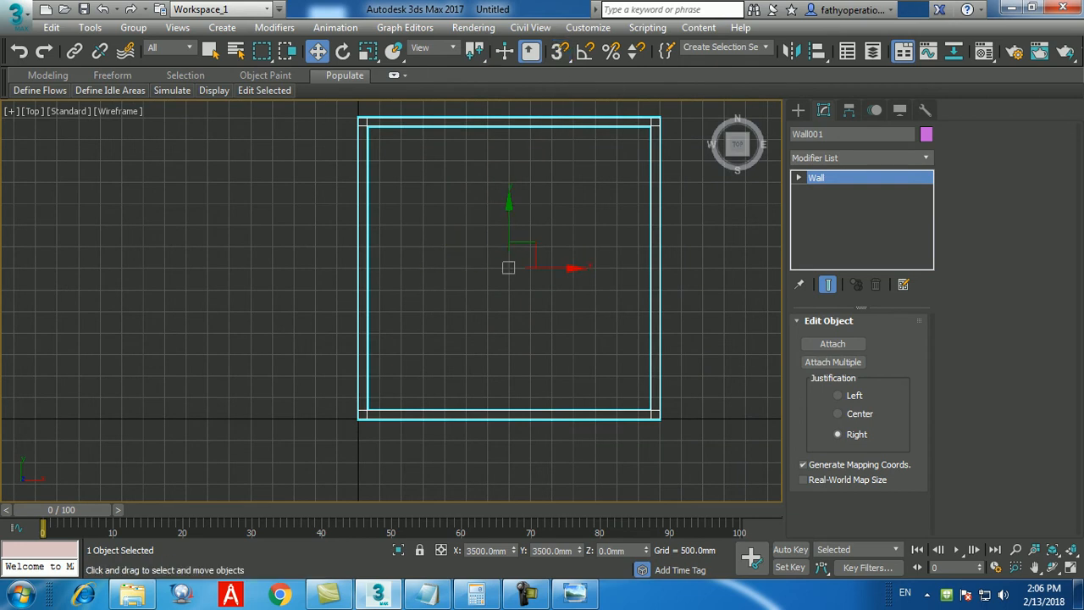
middle_drag(508, 267, 465, 275)
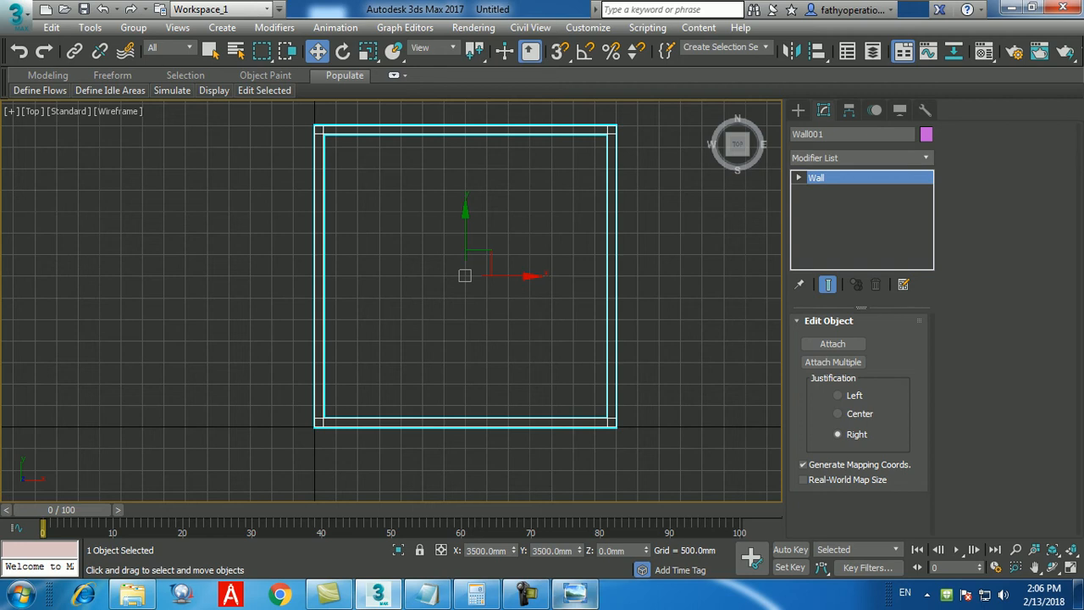
- Switch to Windows Photo Viewer to examine the reference room image
click(575, 592)
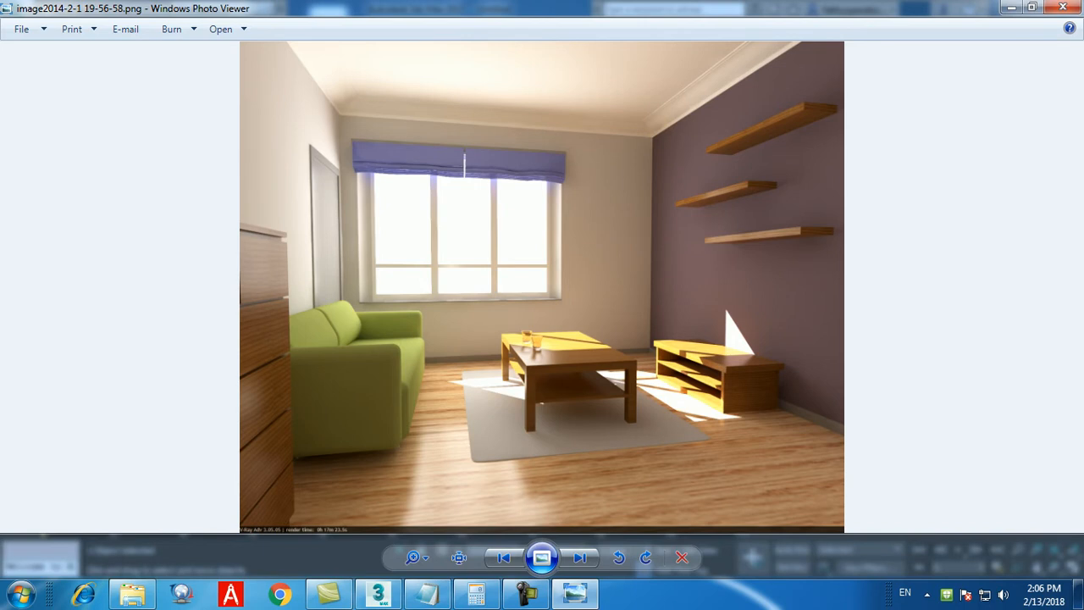
- Switch back to 3ds Max, deselect the wall, and bring up the Standard Primitives creation options
click(575, 593)
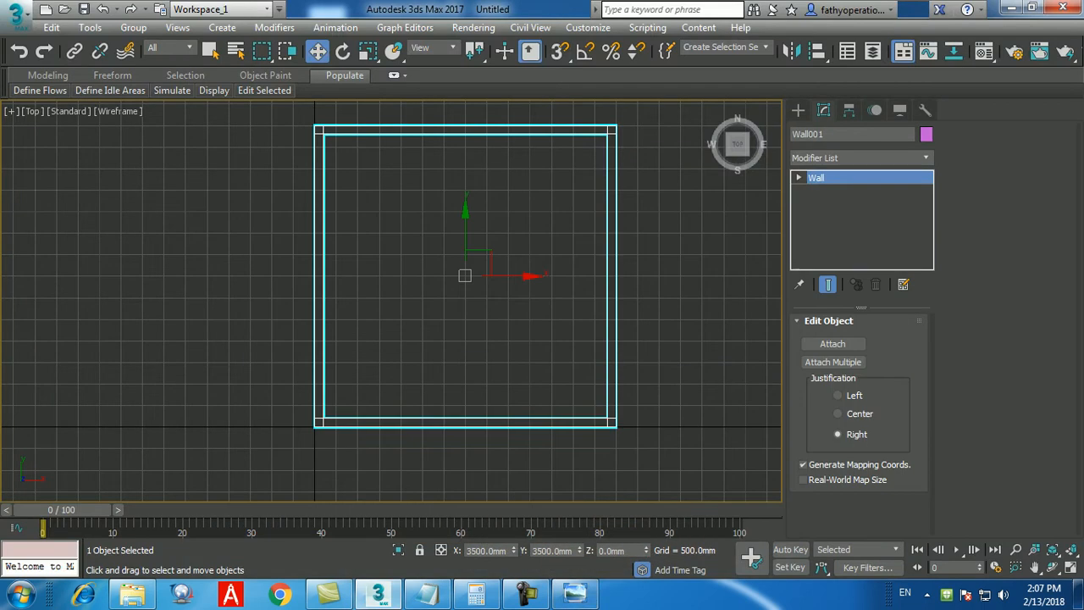
click(690, 326)
middle_drag(690, 326, 682, 336)
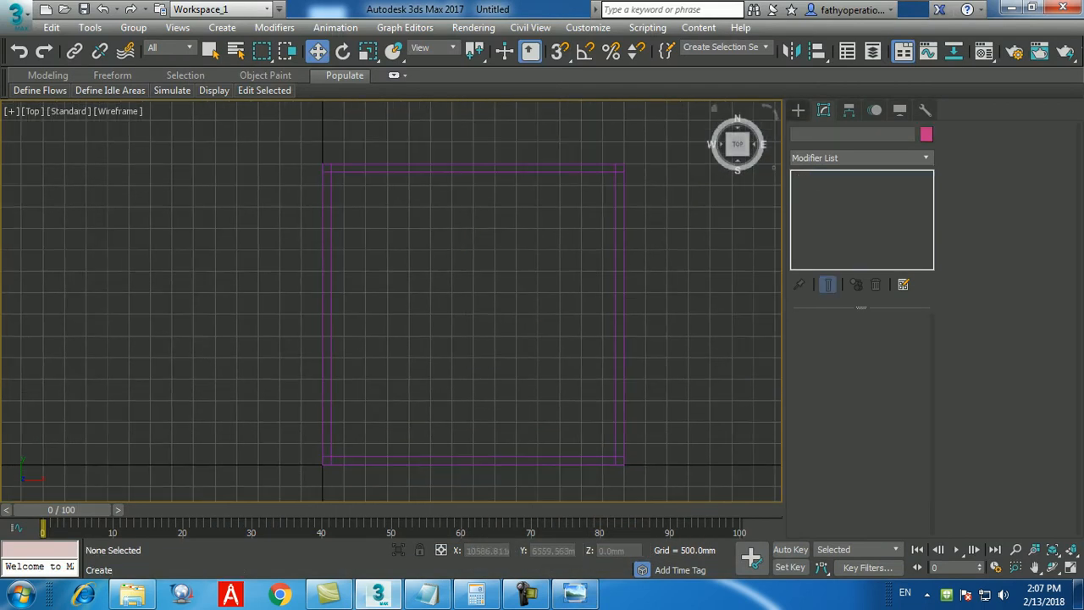
click(799, 110)
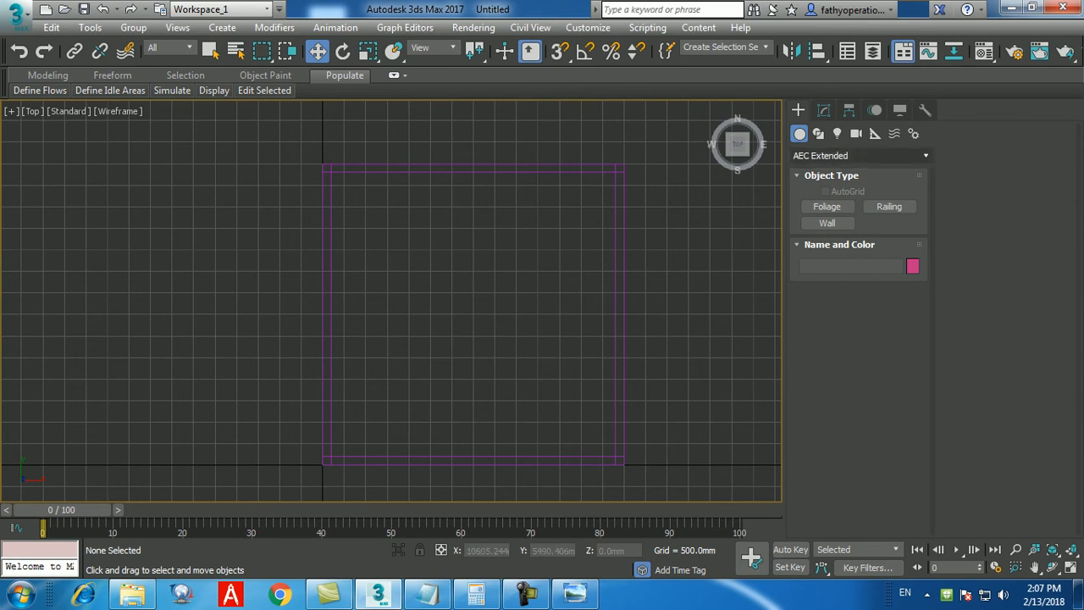
click(859, 155)
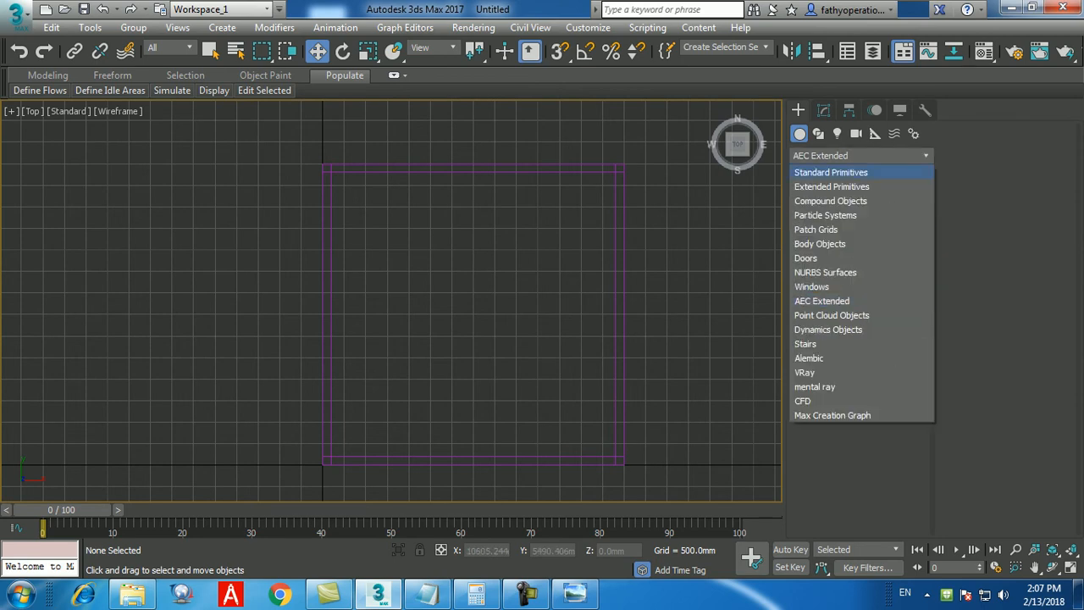
click(831, 172)
click(534, 594)
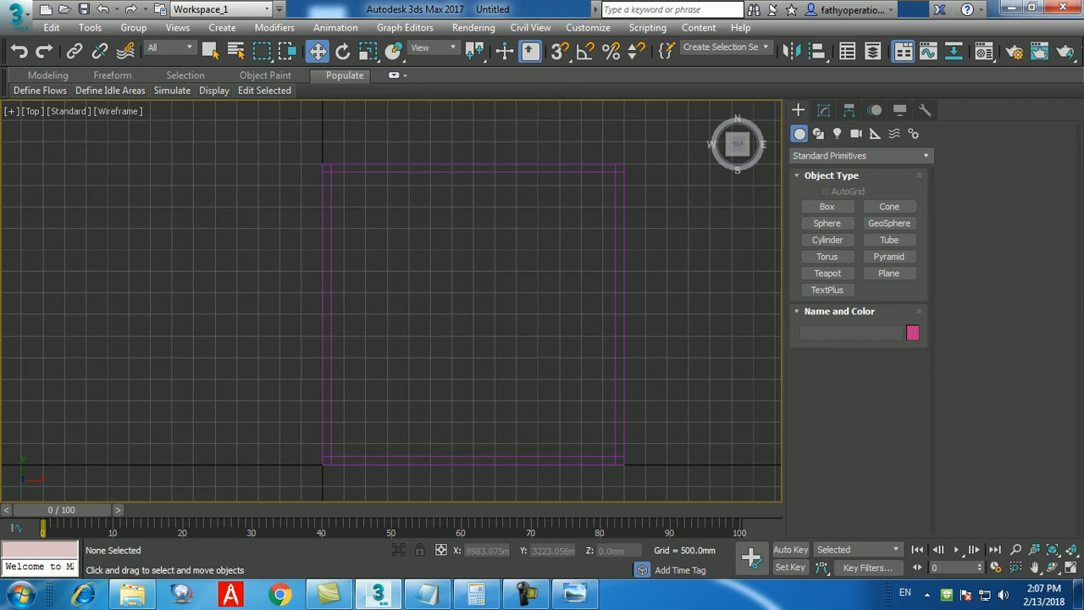
- Create a box at the origin with length 1000 mm, width 300 mm and height 2000 mm using exact keyboard entry
click(827, 207)
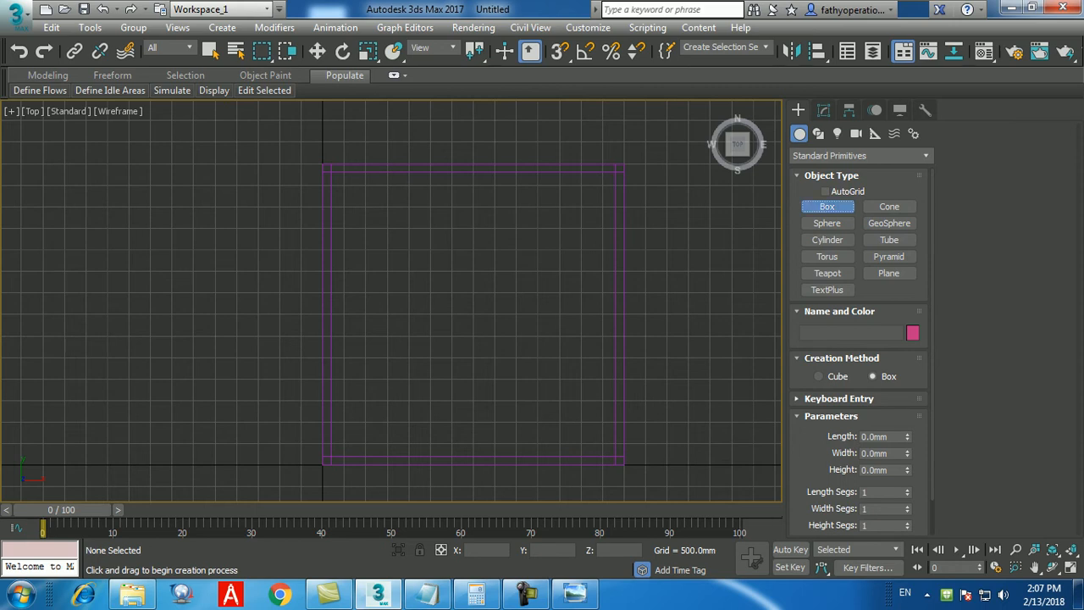
click(838, 398)
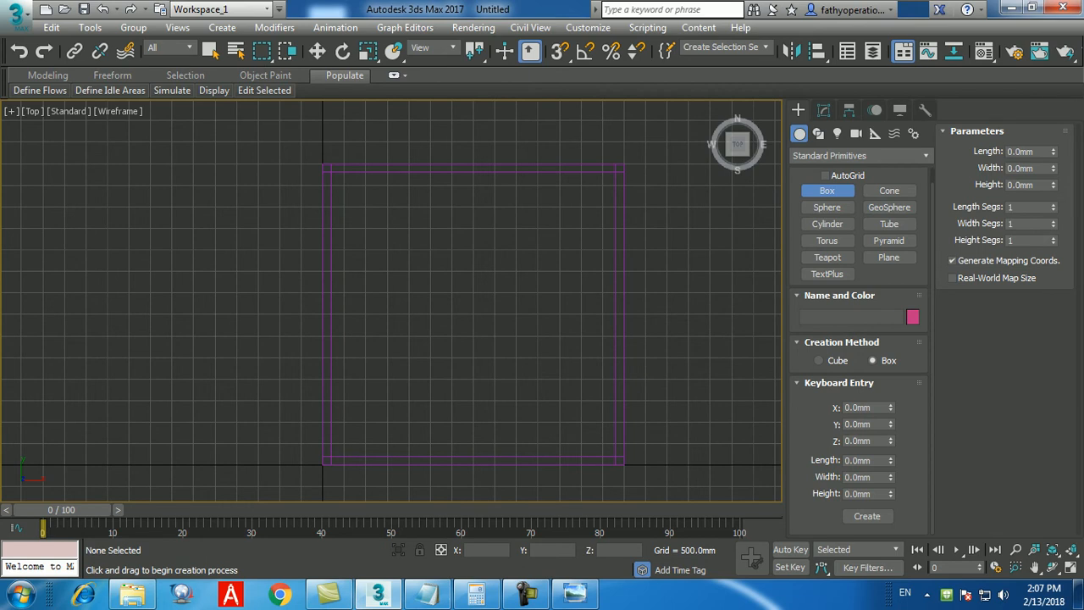
middle_drag(754, 500, 750, 484)
drag(875, 460, 846, 461)
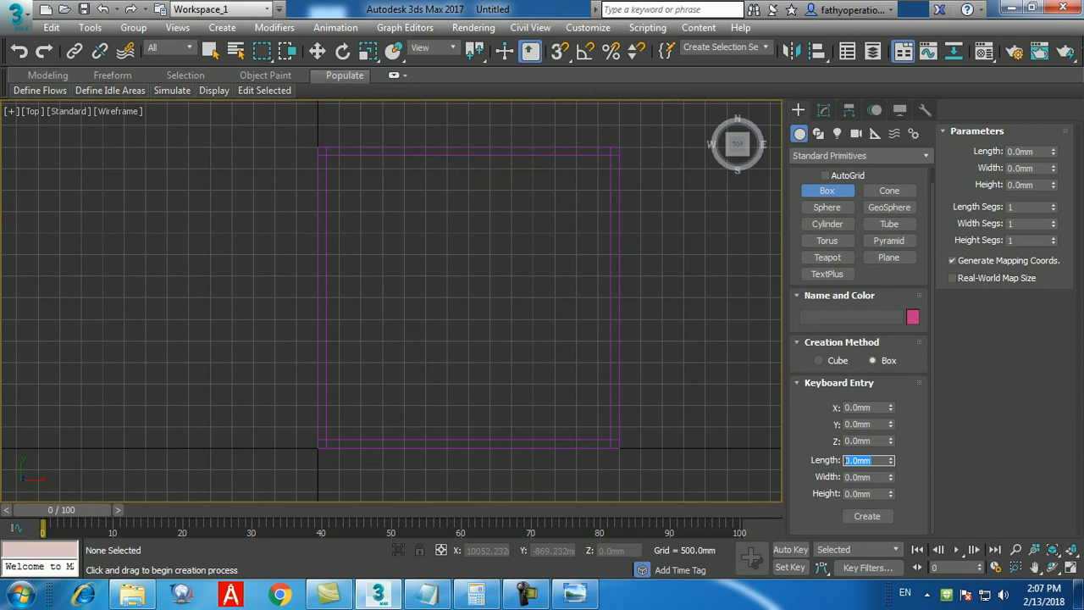
text(1000)
key(Return)
key(Tab)
text(300)
key(Return)
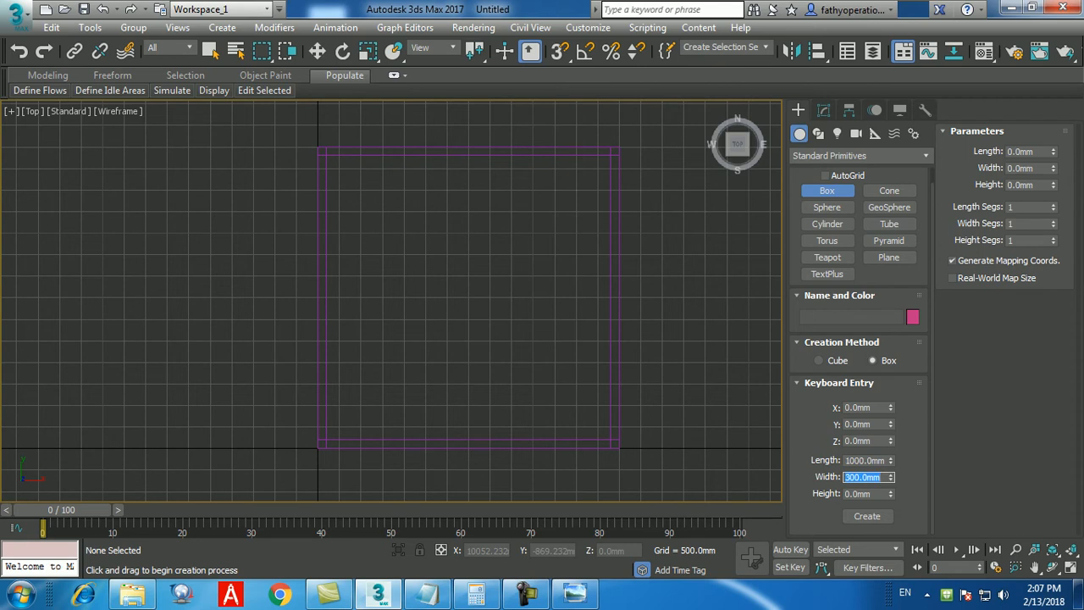
key(Tab)
text(2000)
key(Return)
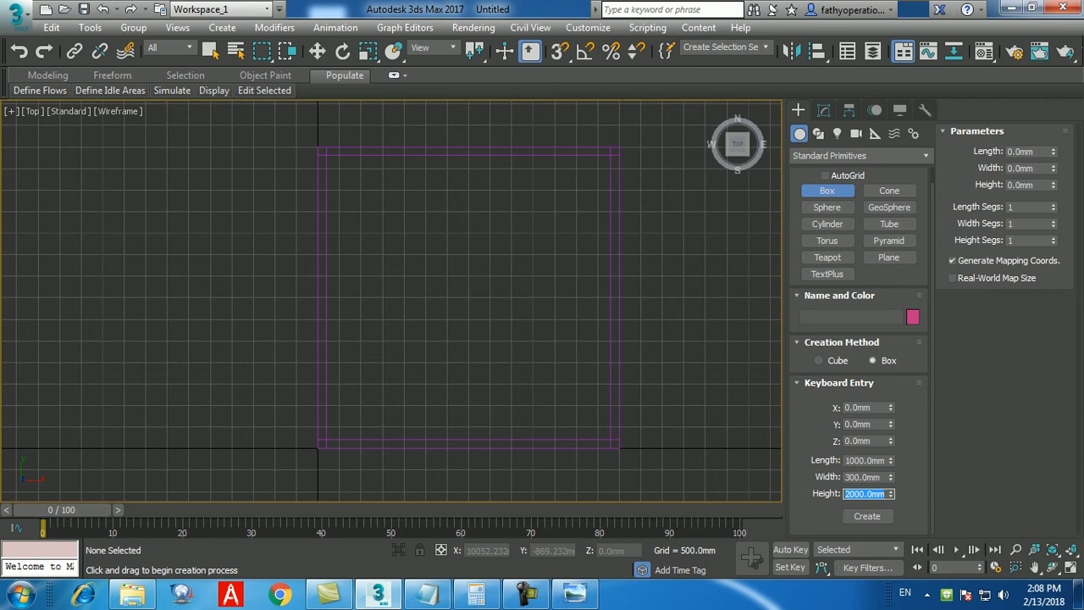
click(866, 515)
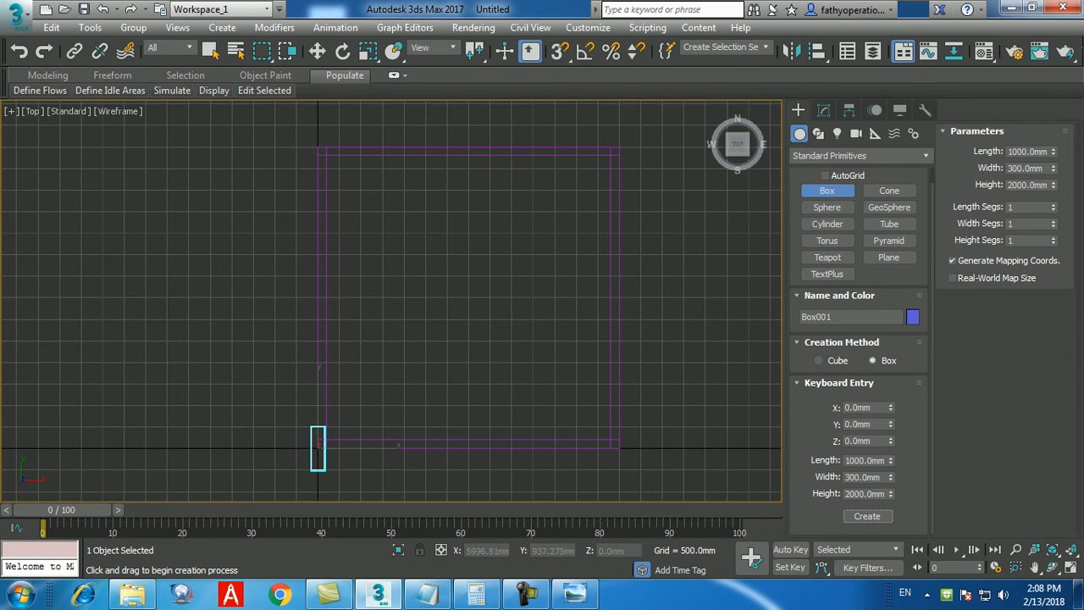
- Activate the Move tool on the box and turn on 3D snapping with Vertex enabled as the snap target
key(w)
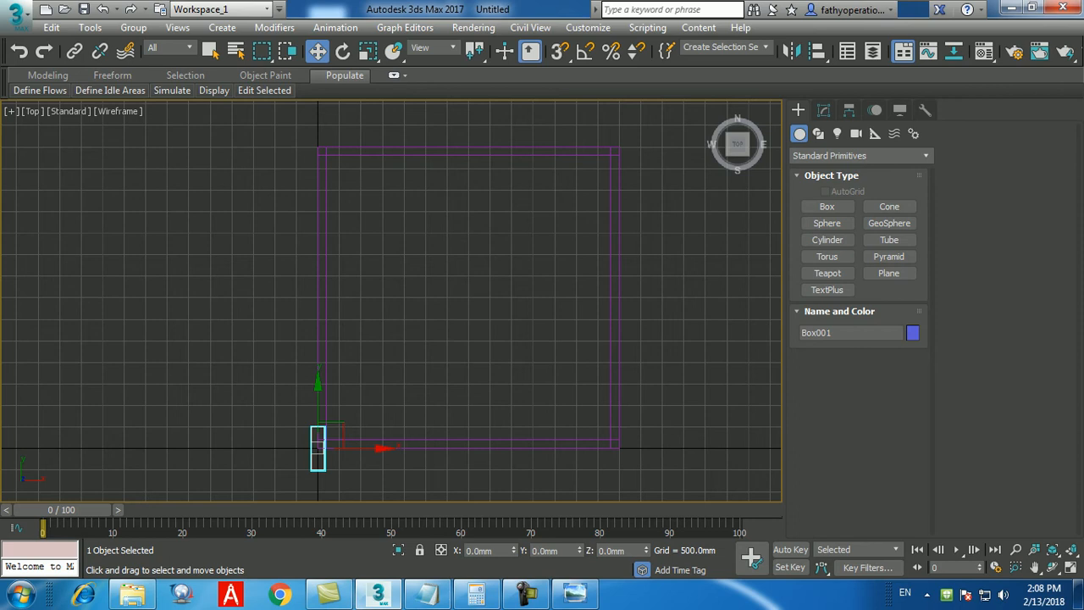
middle_drag(391, 313, 391, 290)
scroll(361, 452, up, 7)
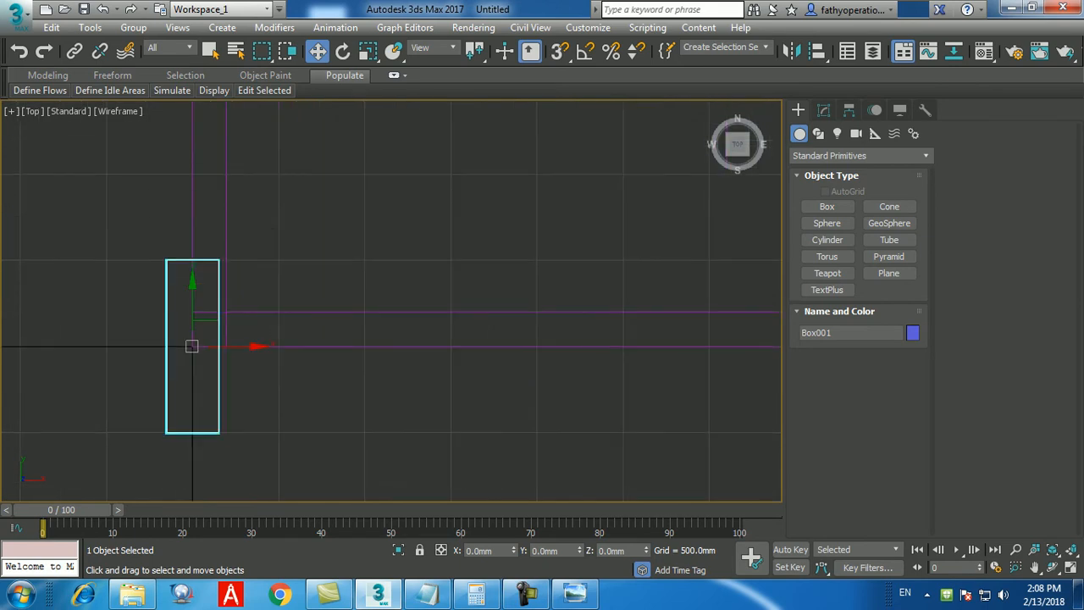
middle_drag(302, 316, 359, 390)
scroll(359, 391, down, 2)
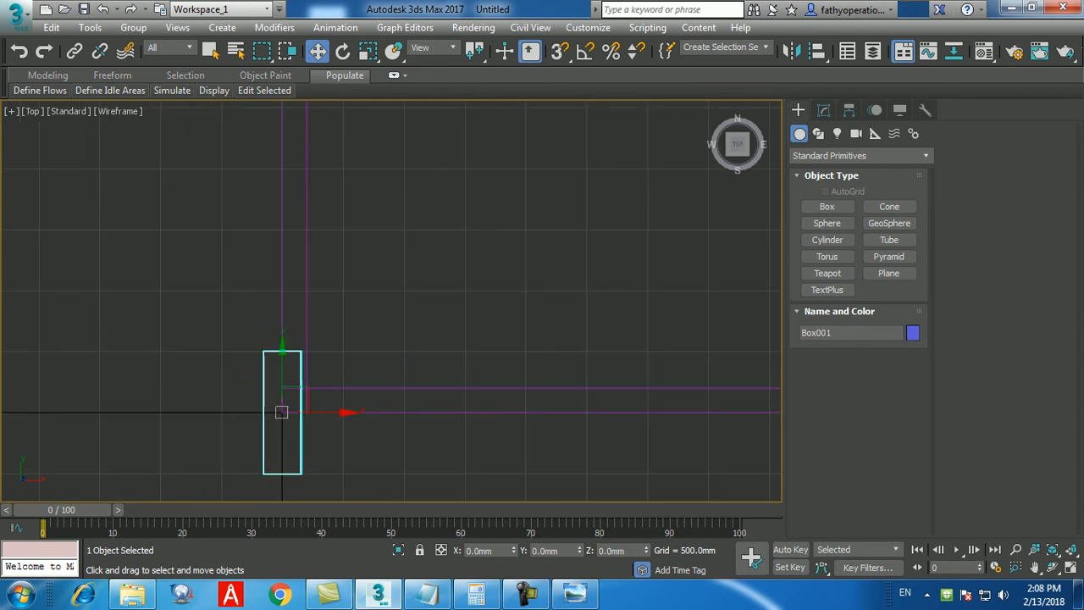
scroll(385, 335, down, 2)
middle_drag(385, 335, 399, 436)
scroll(399, 436, down, 4)
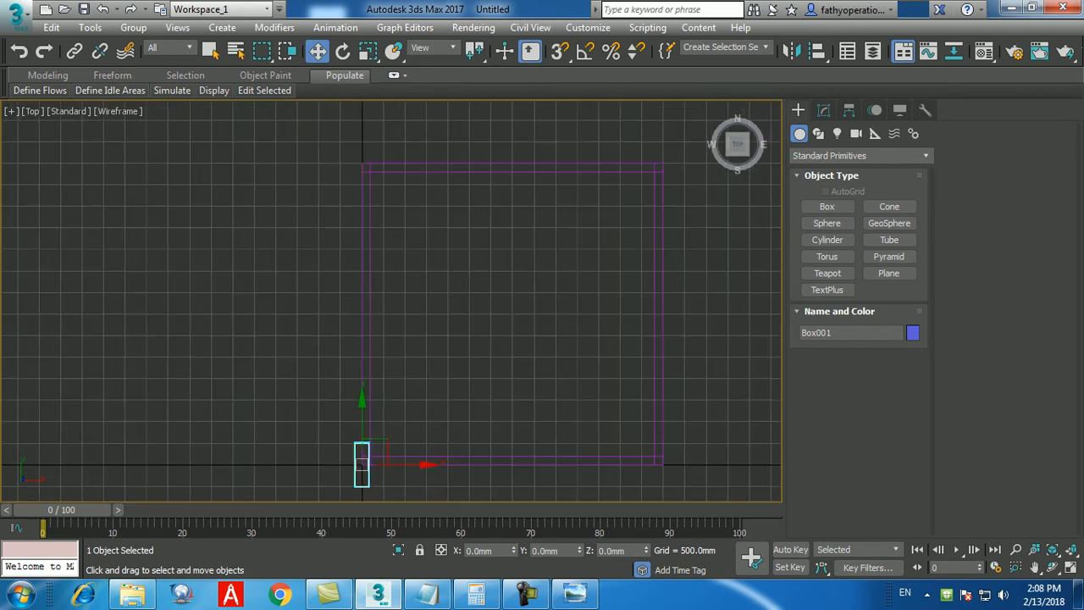
scroll(387, 167, up, 4)
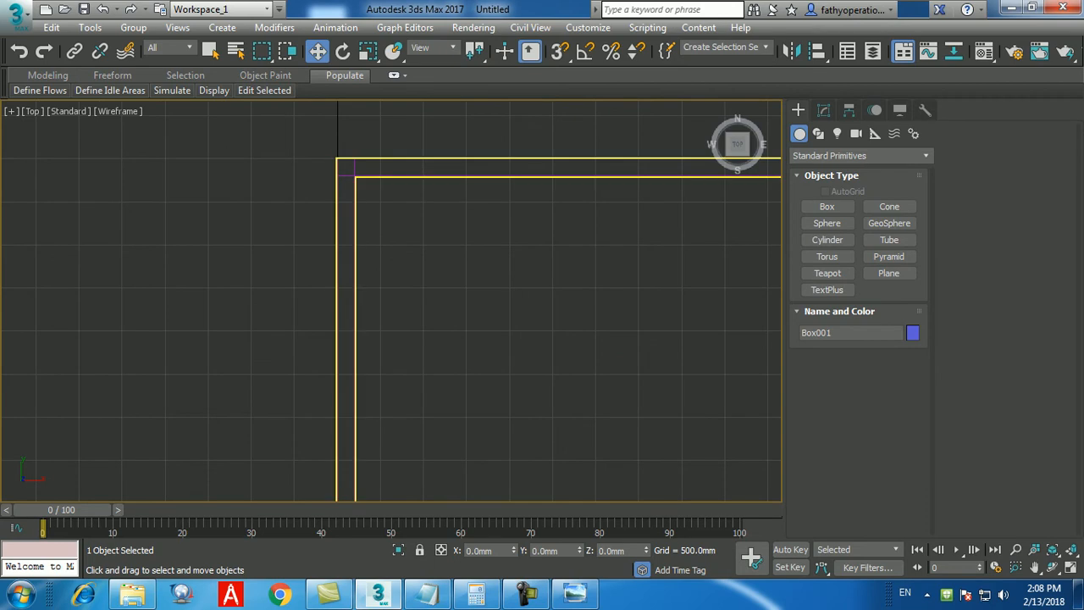
scroll(418, 316, down, 4)
middle_drag(418, 316, 414, 227)
scroll(436, 474, up, 2)
scroll(446, 445, down, 2)
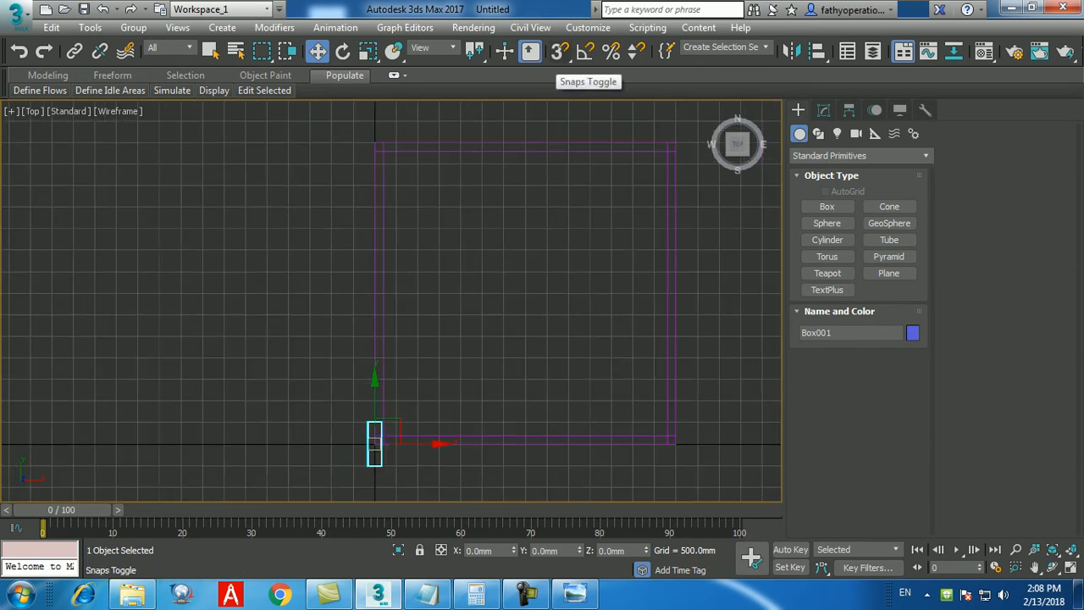
click(560, 51)
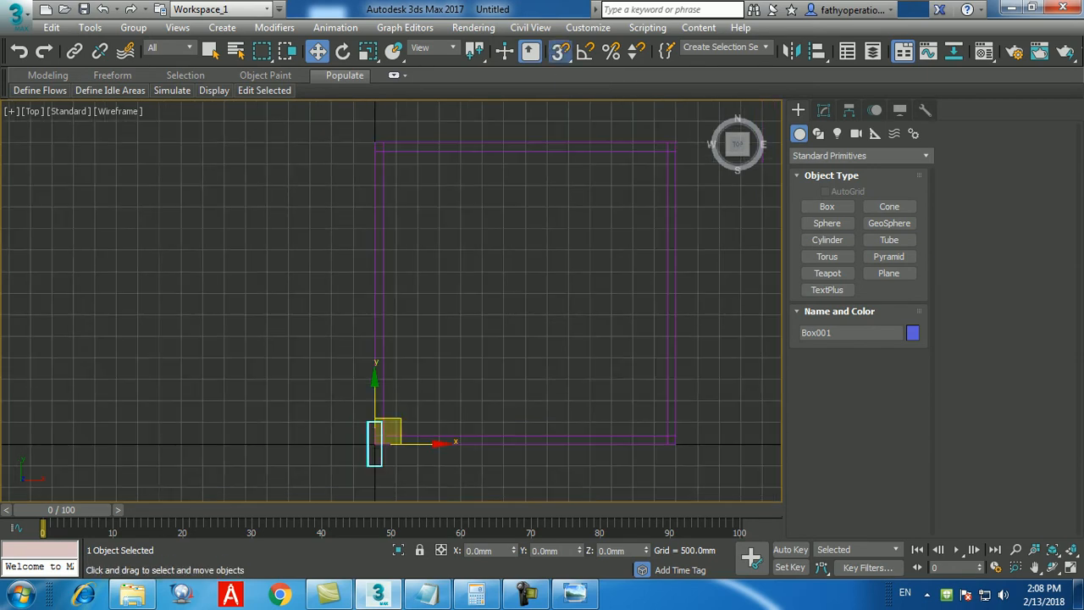
right_click(560, 50)
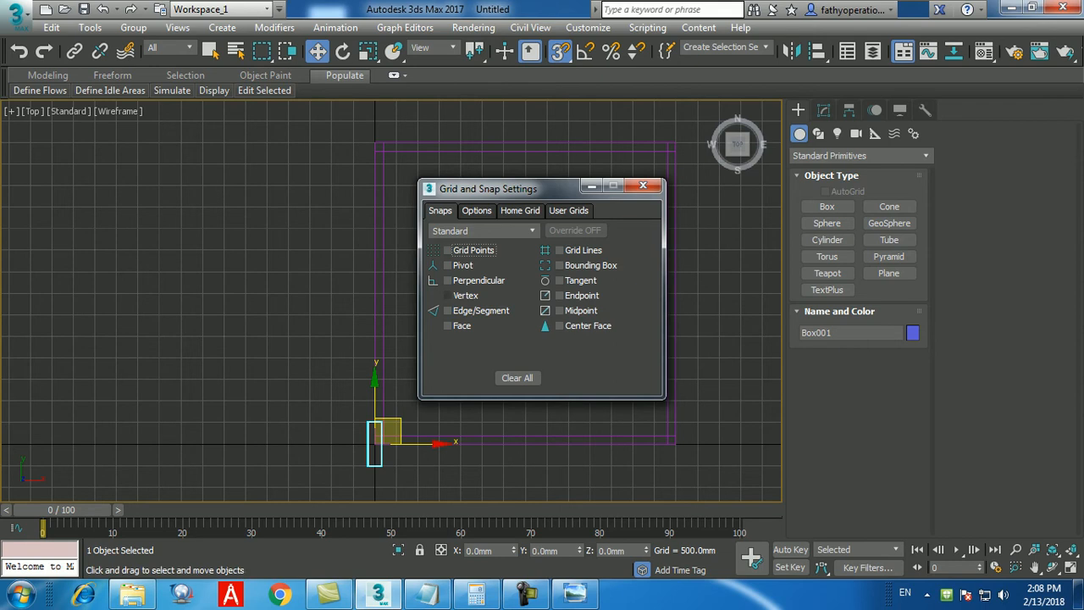
click(447, 295)
click(643, 184)
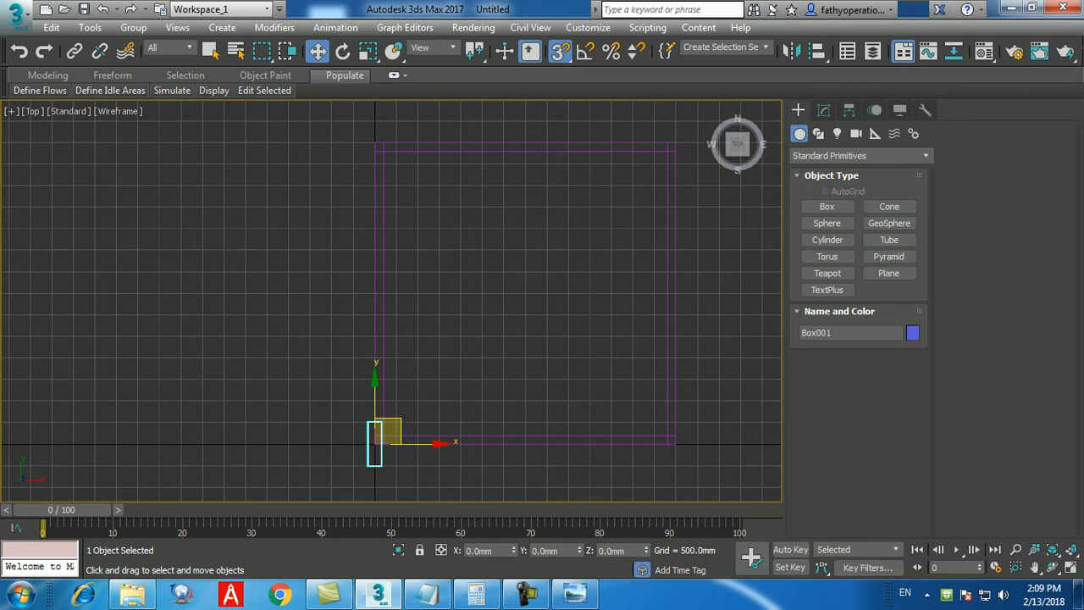
- Try to move the box up along the room's left wall, and undo the move
scroll(482, 407, up, 3)
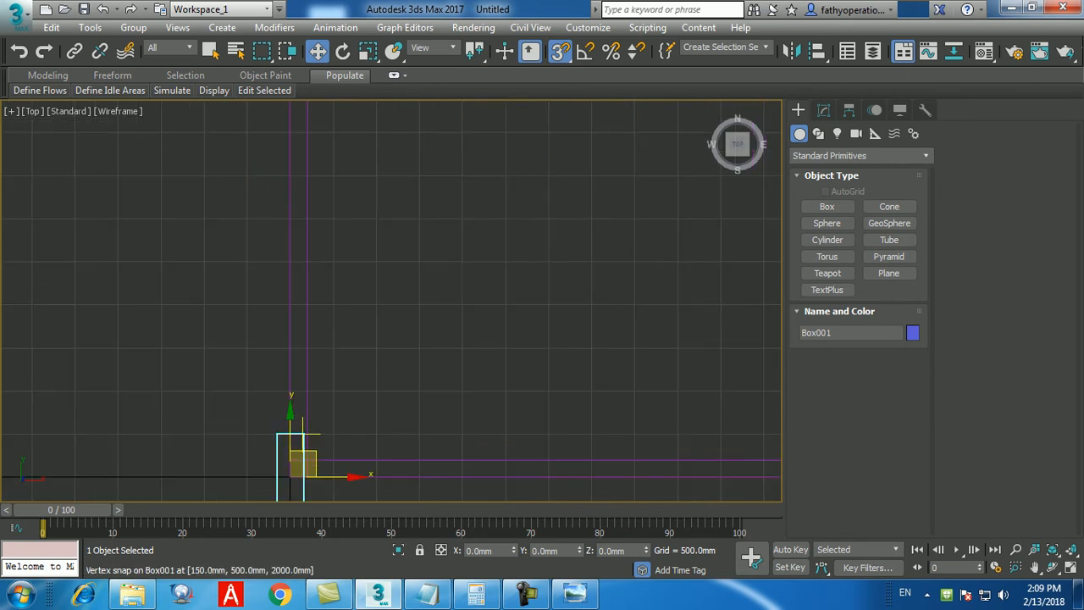
scroll(321, 431, down, 3)
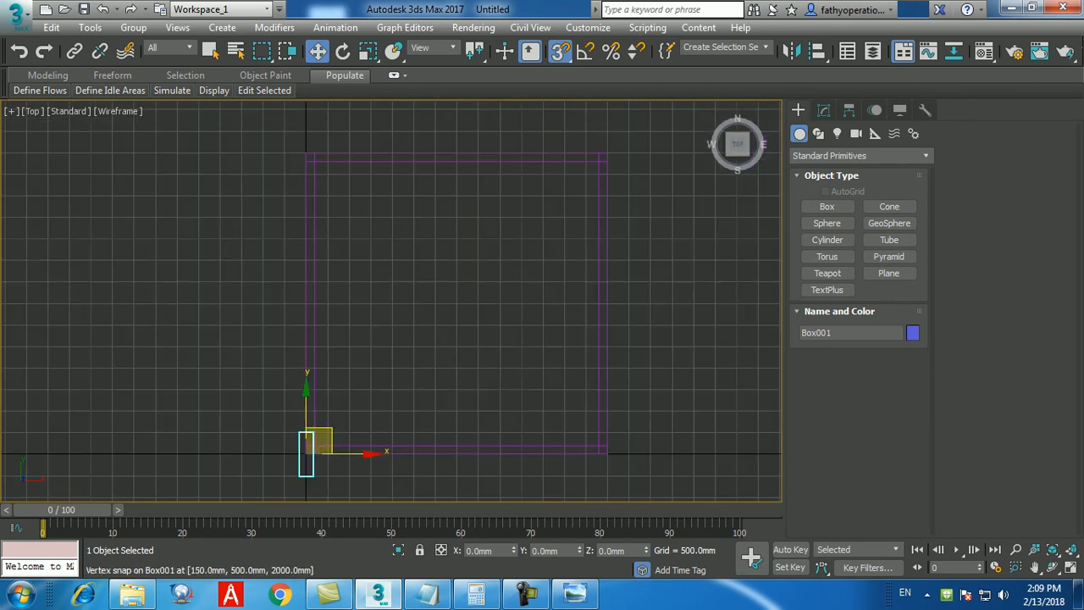
drag(307, 453, 332, 308)
key(ctrl+z)
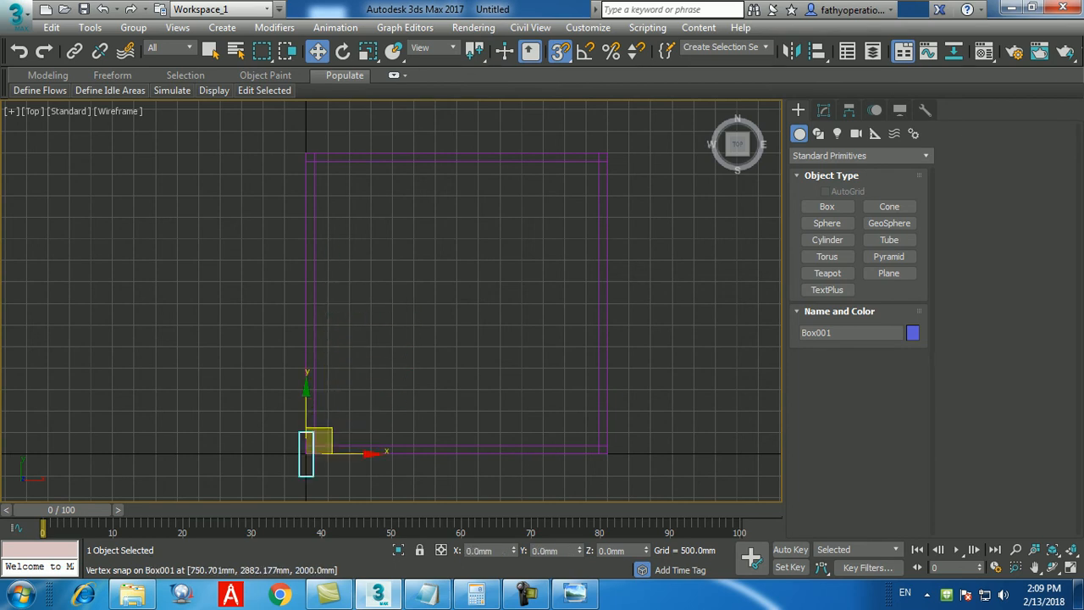
right_click(560, 50)
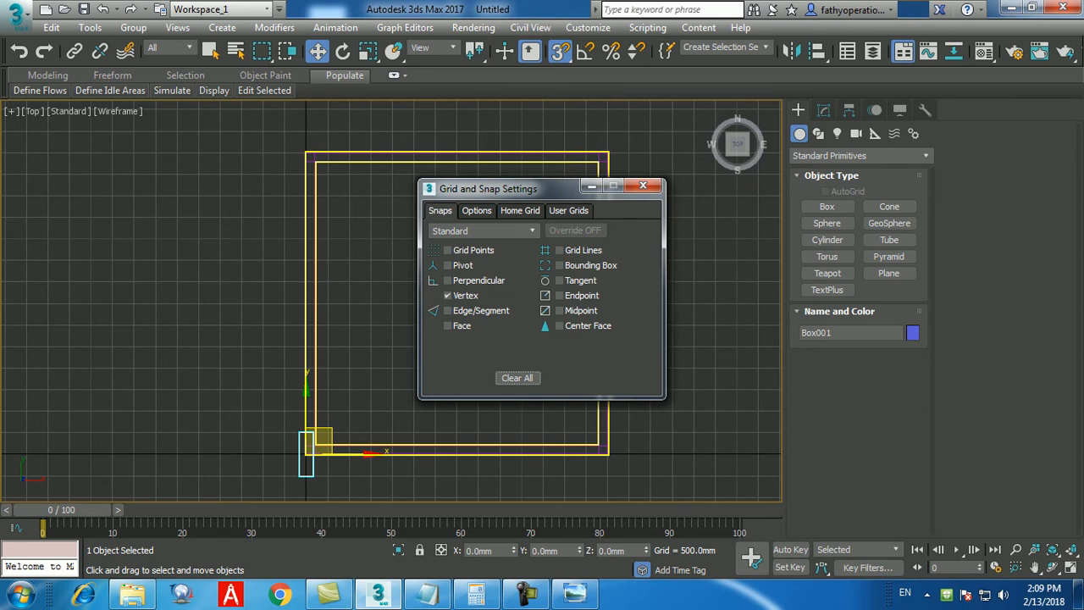
click(518, 377)
click(643, 185)
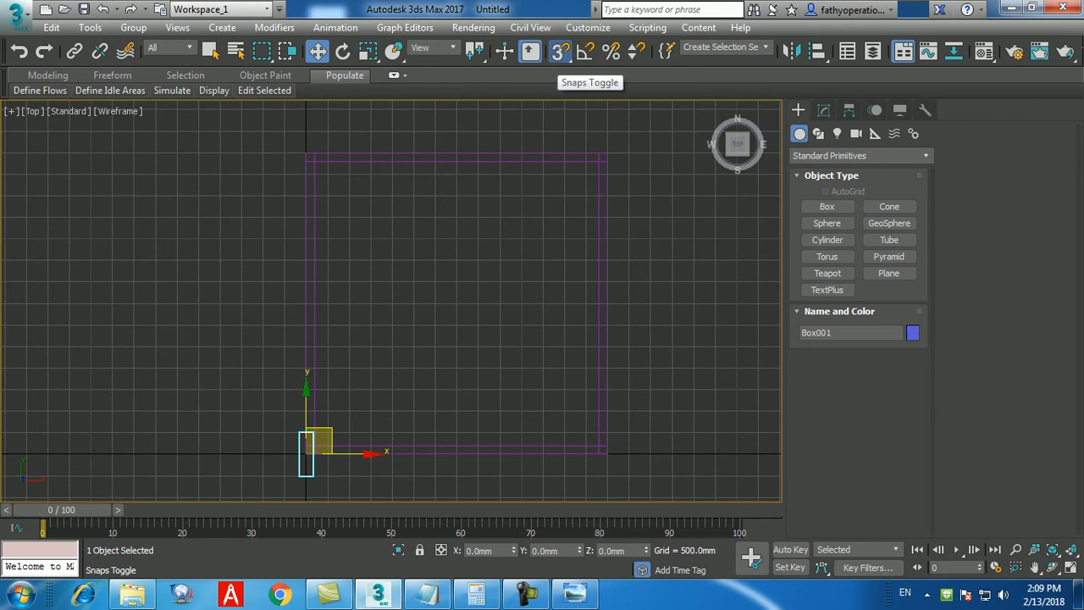
click(560, 50)
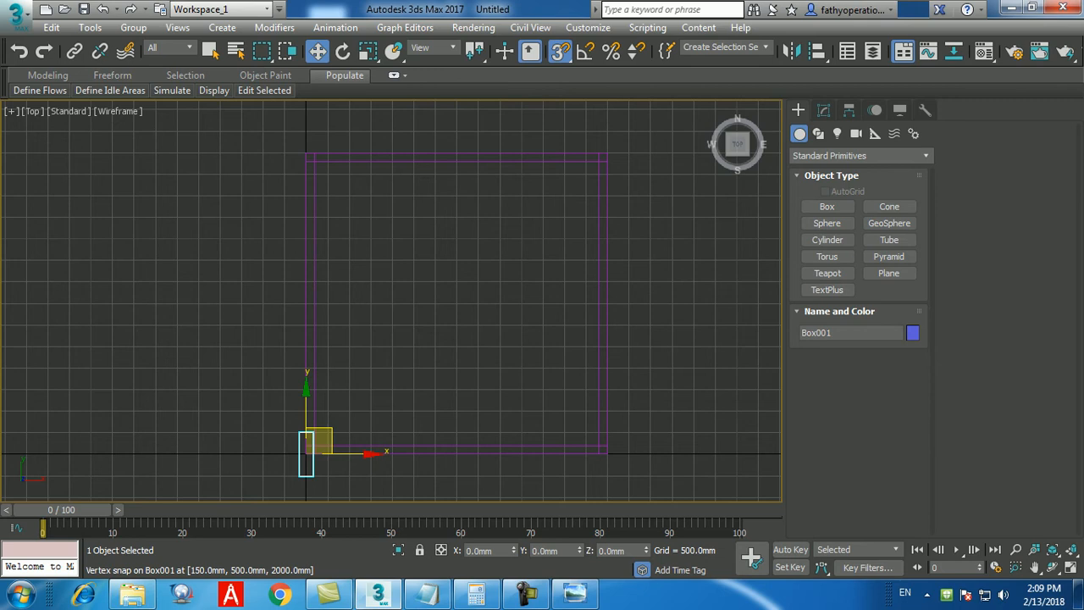
- Move the box by its upper-right vertex, snapping it onto the inner upper-left corner of the room walls
scroll(313, 443, up, 5)
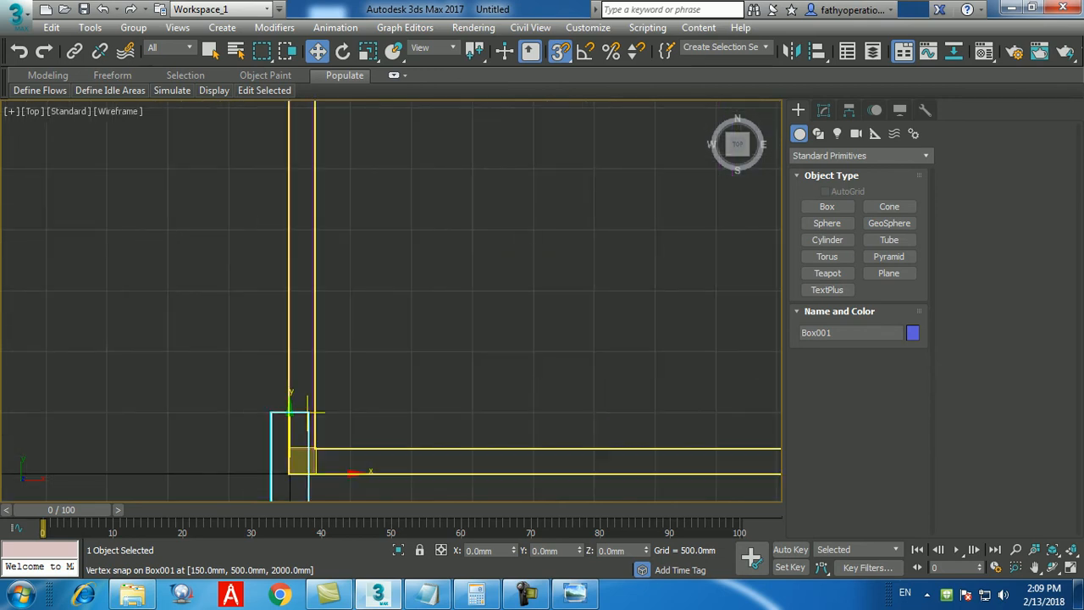
scroll(307, 413, down, 5)
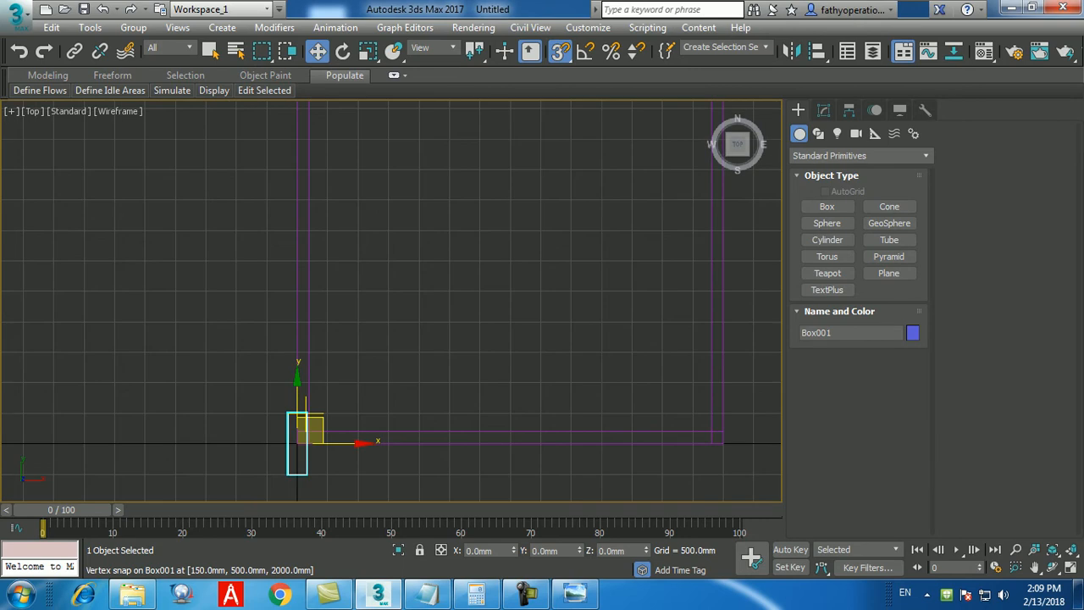
scroll(305, 410, down, 3)
drag(303, 420, 304, 276)
scroll(303, 276, up, 6)
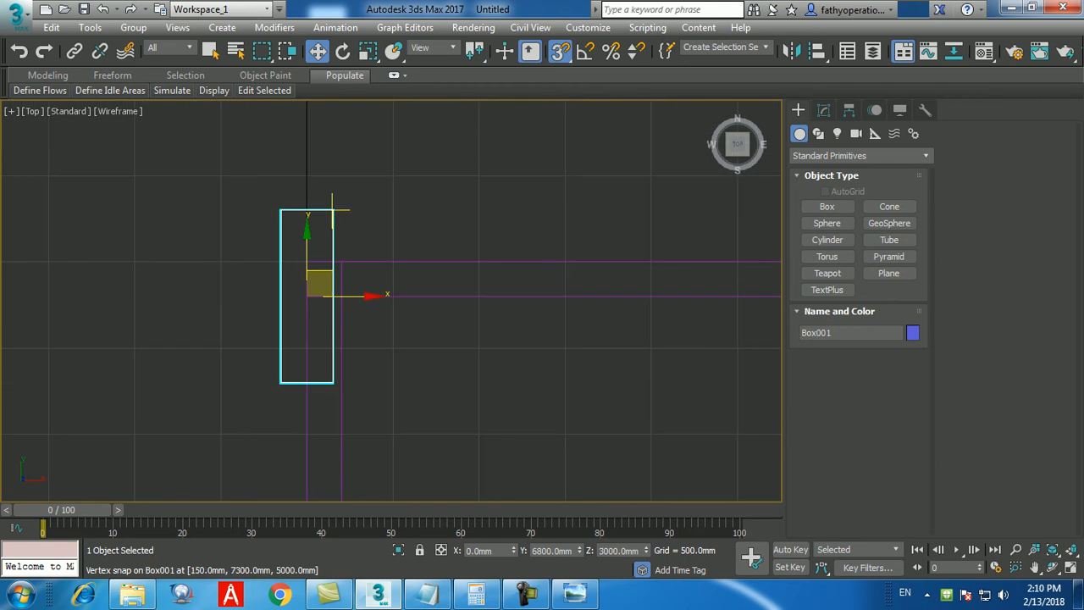
drag(332, 209, 340, 295)
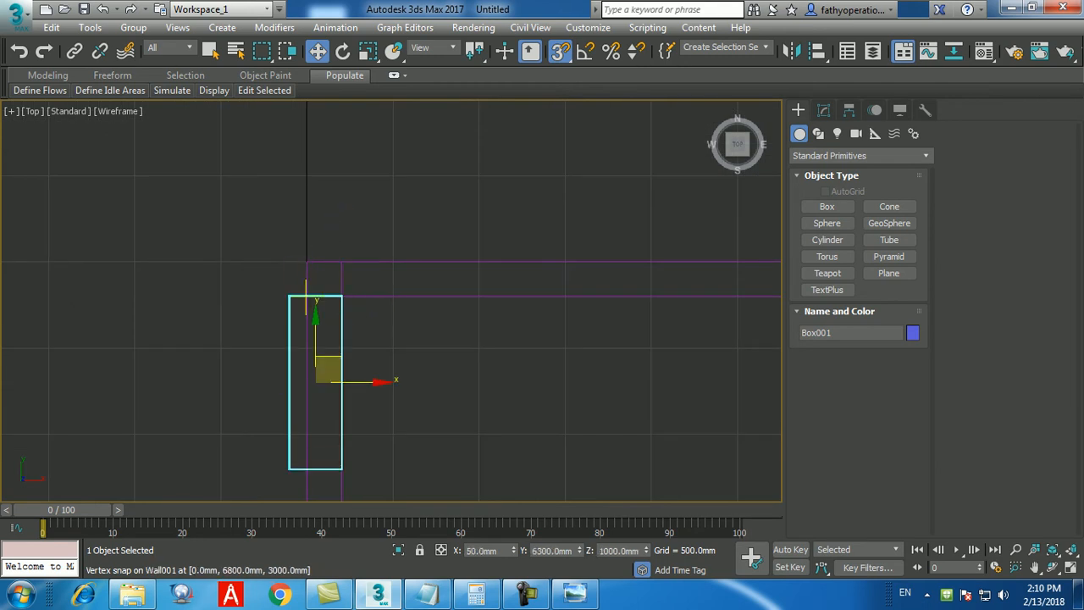
scroll(341, 292, down, 2)
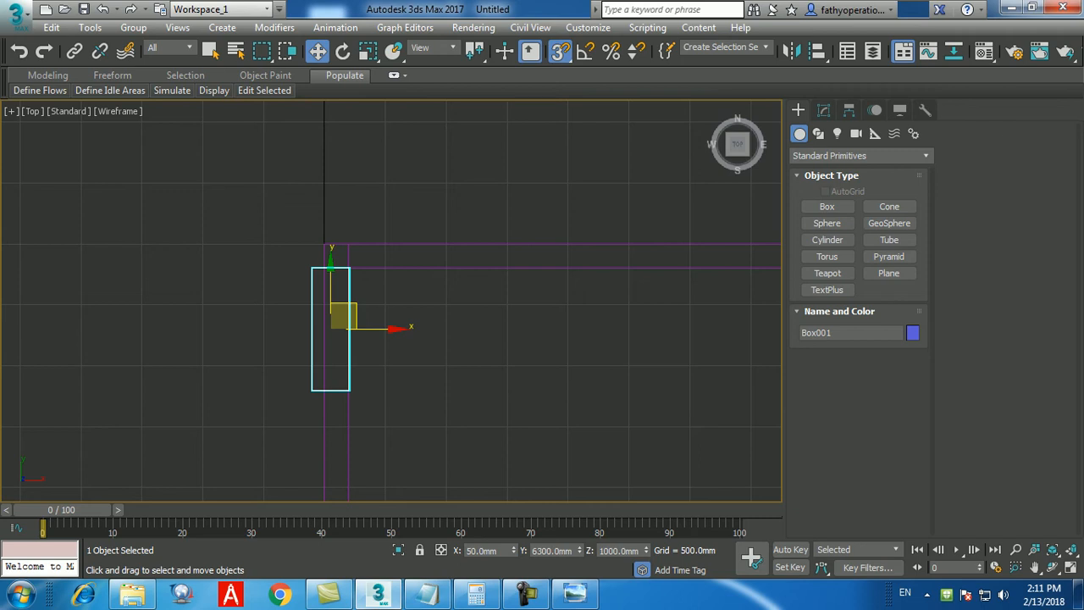
- Change the room wall's object color to white and deselect it
drag(629, 224, 667, 307)
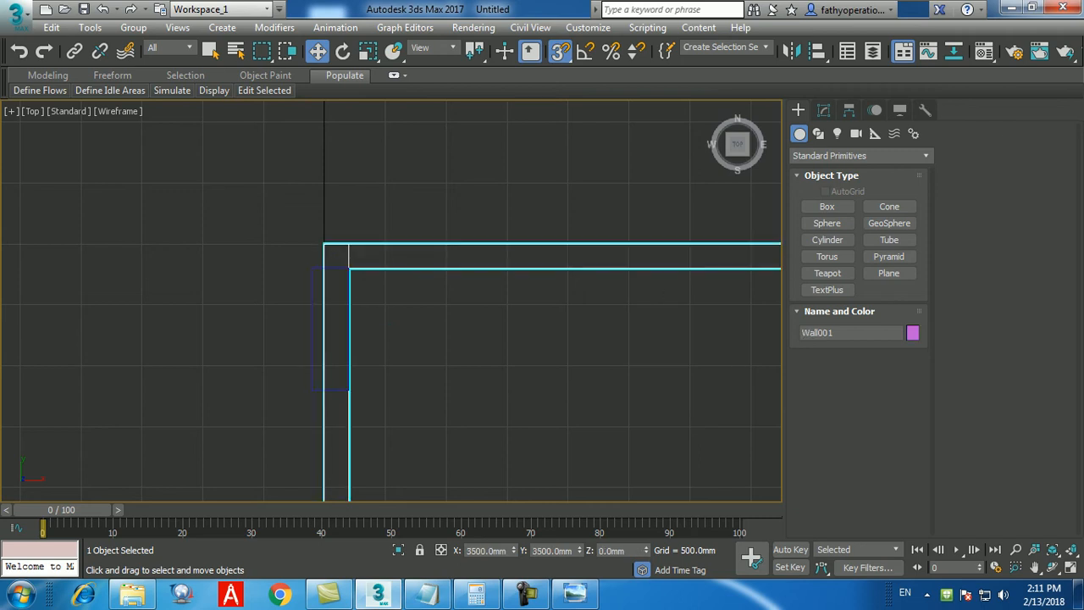
click(912, 333)
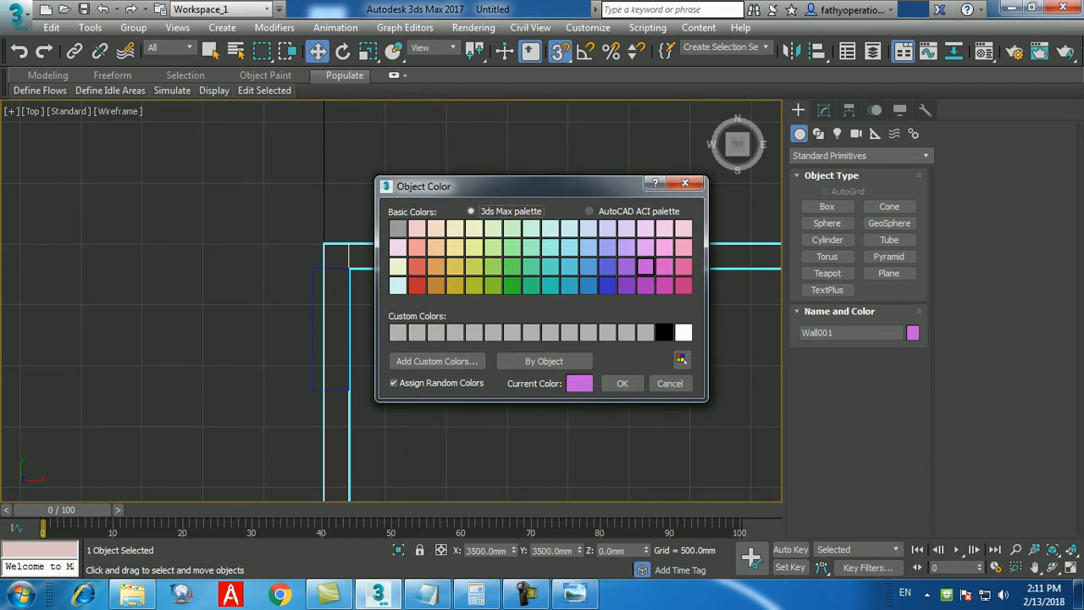
click(683, 332)
click(623, 383)
click(542, 401)
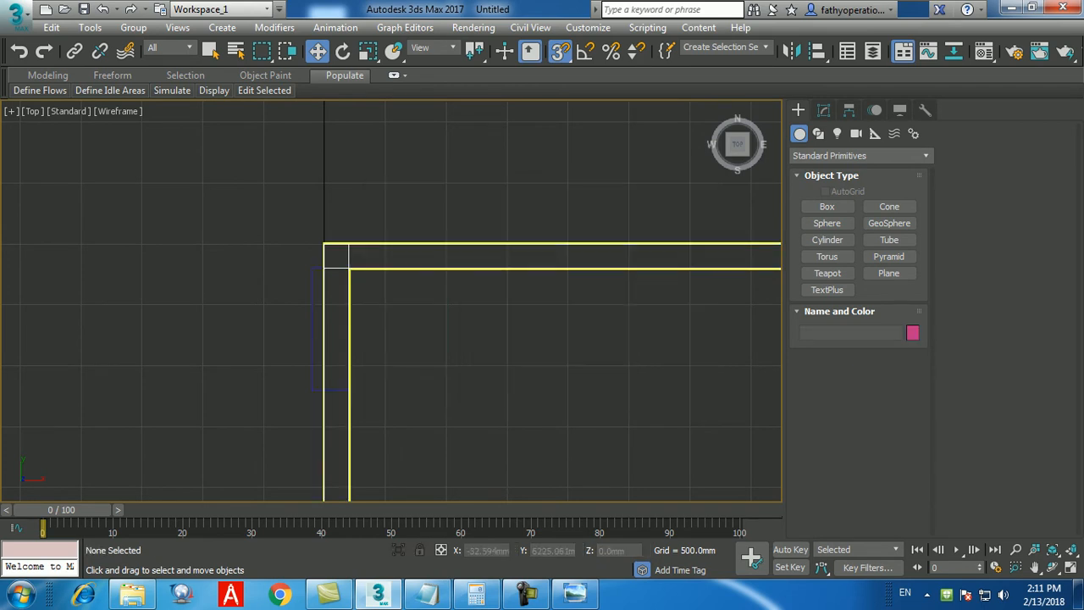
- Change the box's object color to white and deselect it
click(311, 339)
click(912, 333)
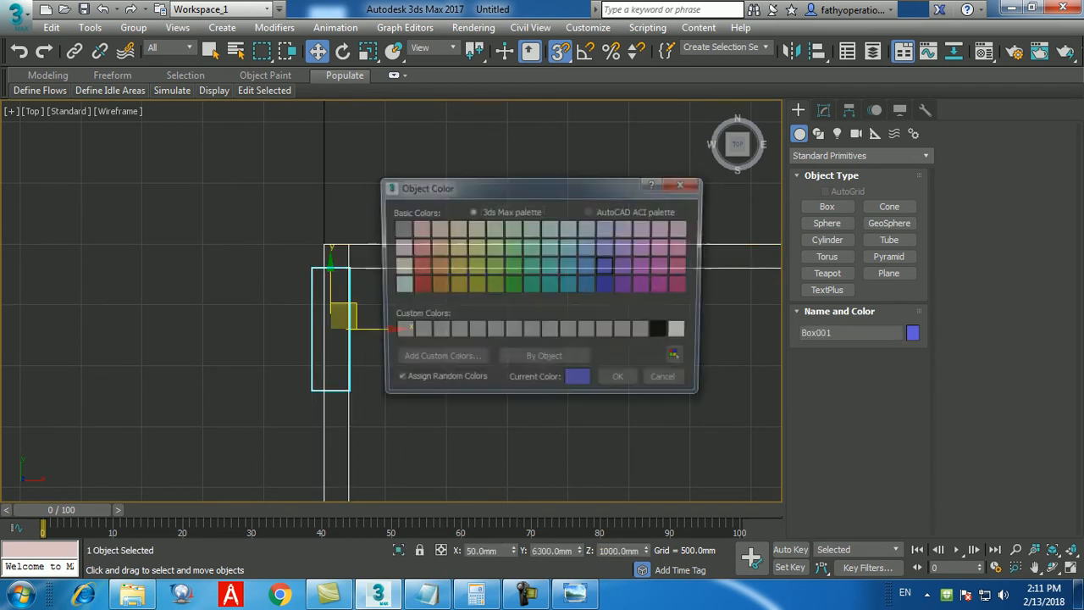
click(683, 332)
click(622, 384)
click(579, 398)
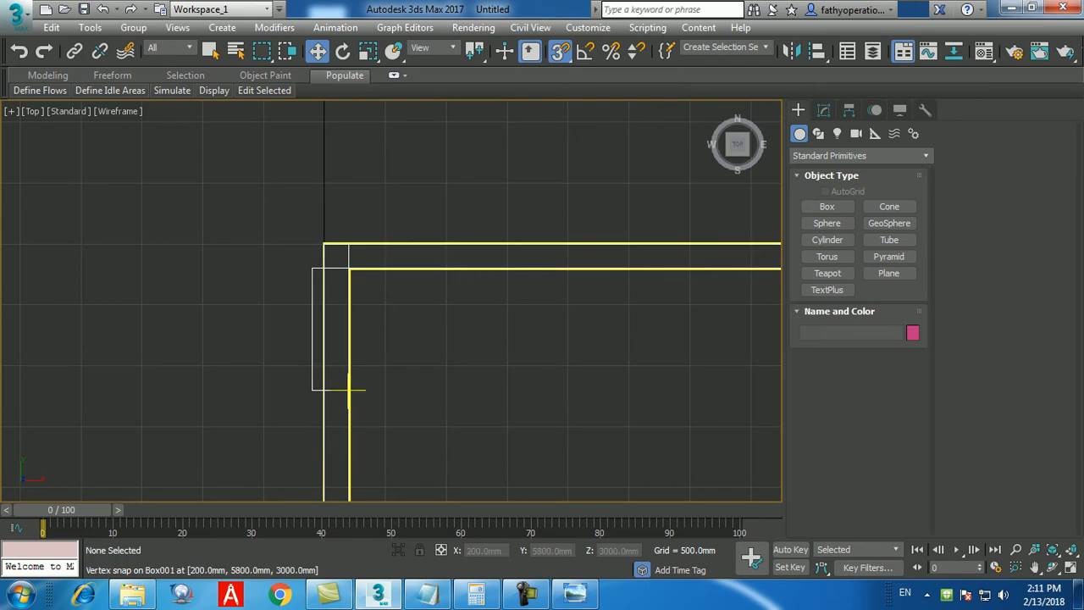
- Position the box at Y 6200 mm and X 100 mm so it cuts through the room's left wall
click(312, 390)
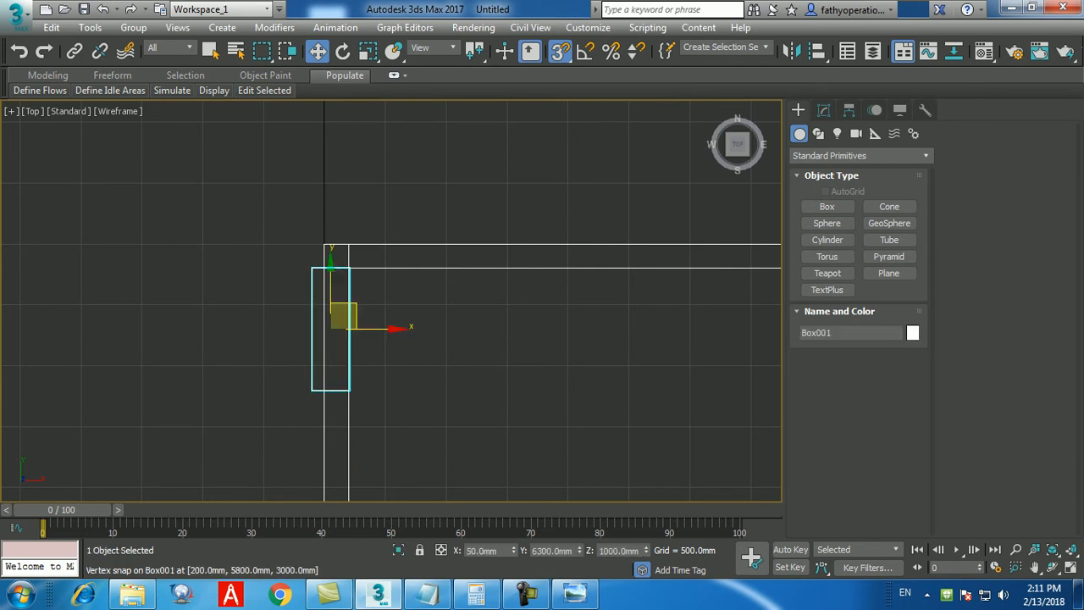
double_click(552, 550)
text(6200)
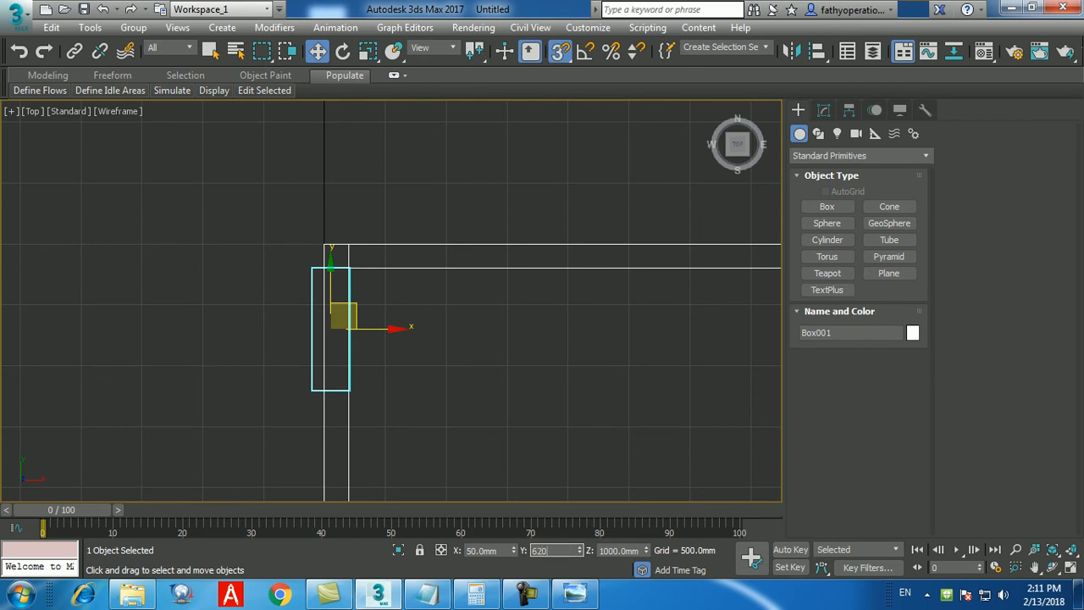
key(Return)
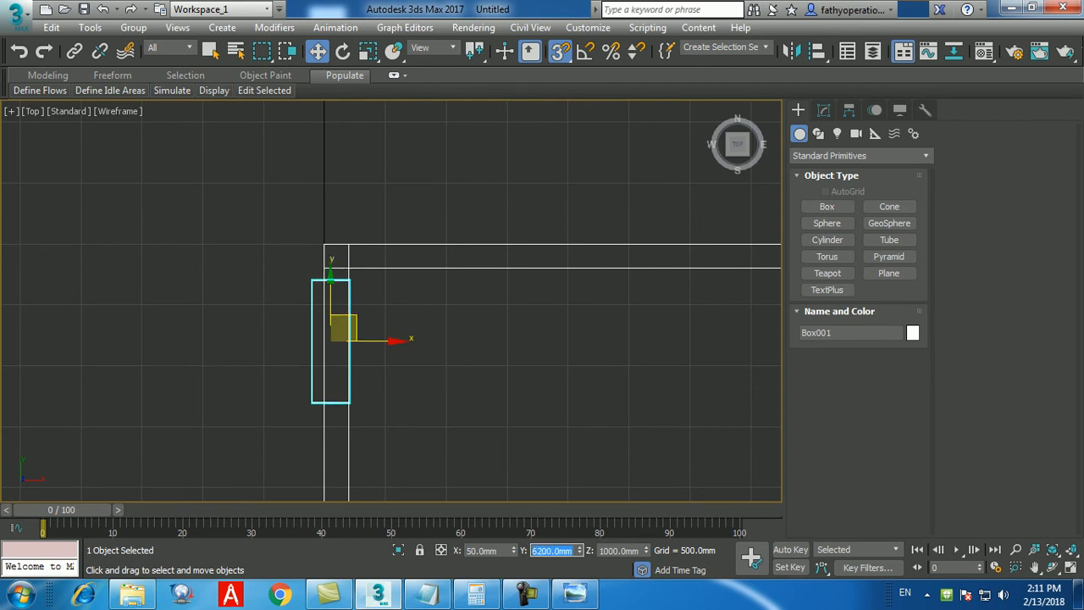
key(shift+Tab)
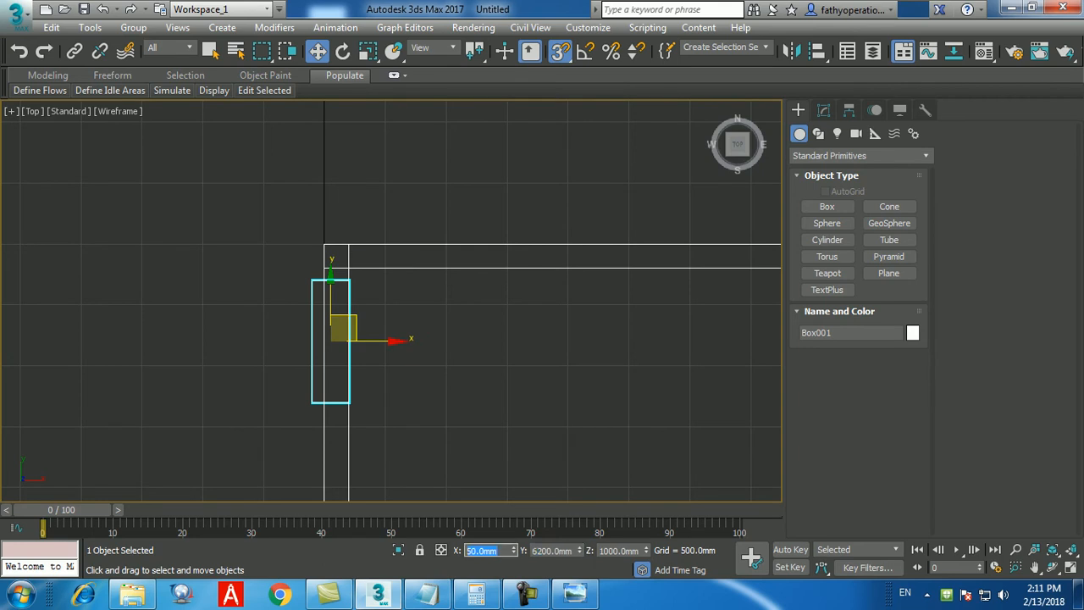
text(100)
key(Return)
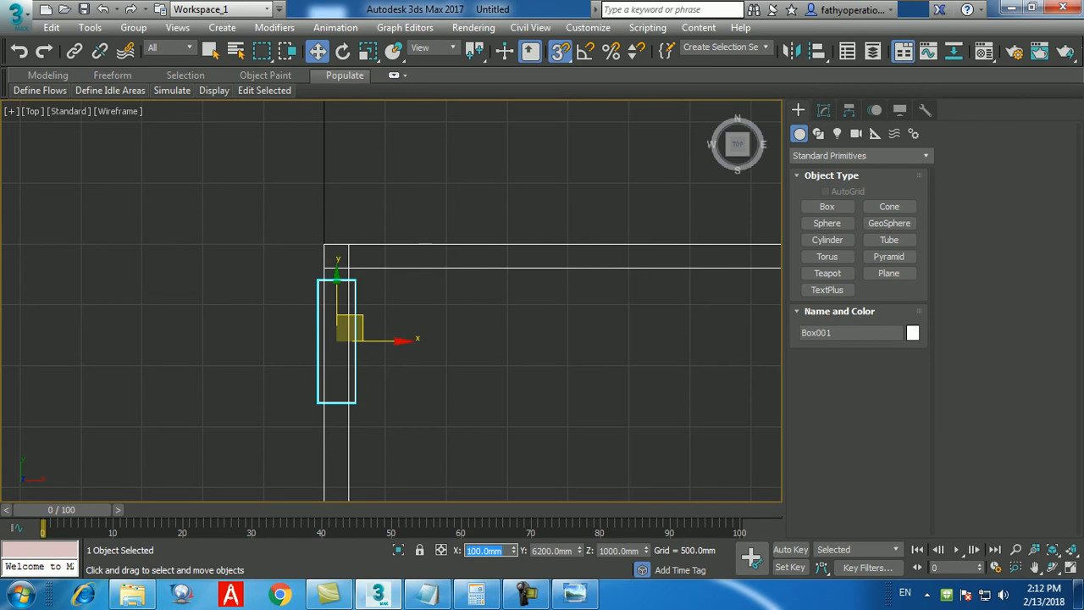
- Set the box's Z position to 0 mm and inspect it against the wall in the perspective view
key(alt+w)
key(alt+w)
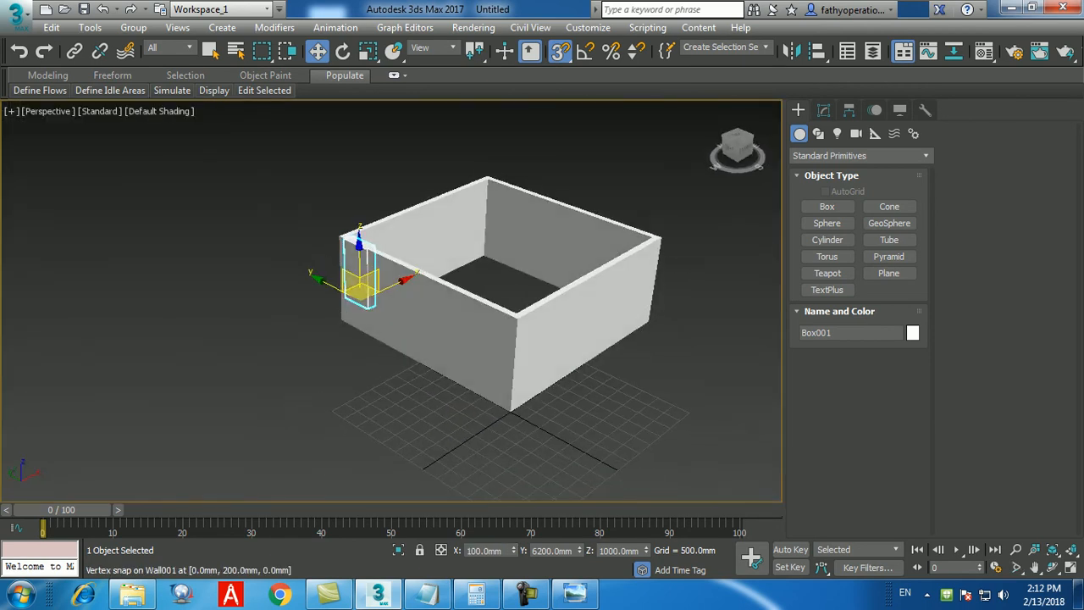
scroll(330, 309, up, 6)
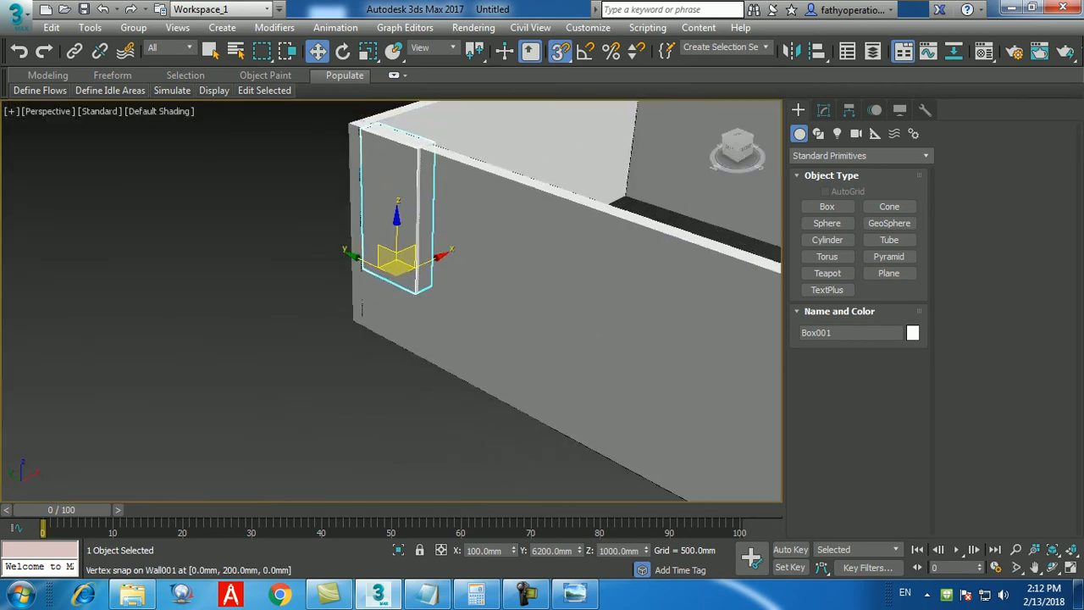
drag(641, 550, 596, 551)
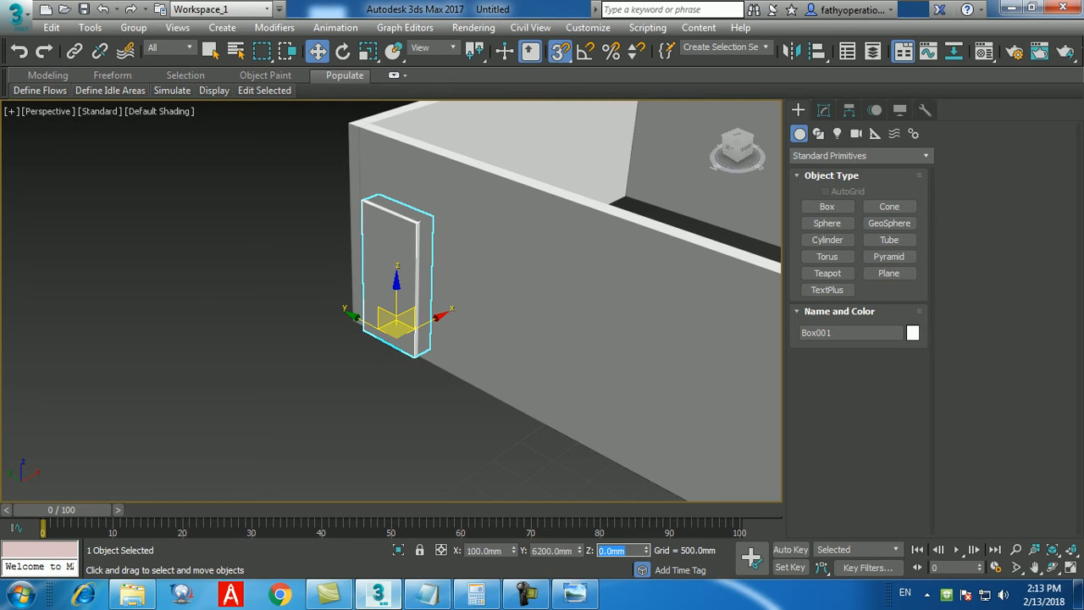
- Subtract the box from the room walls with a ProBoolean compound object to cut the door opening
middle_drag(482, 275, 413, 256)
scroll(463, 495, down, 5)
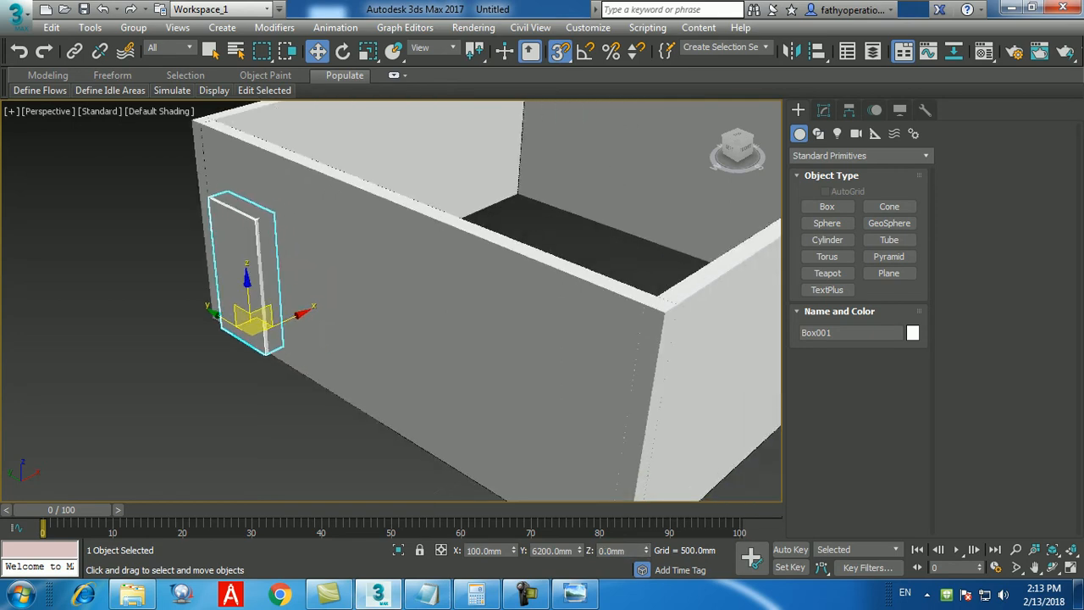
click(389, 354)
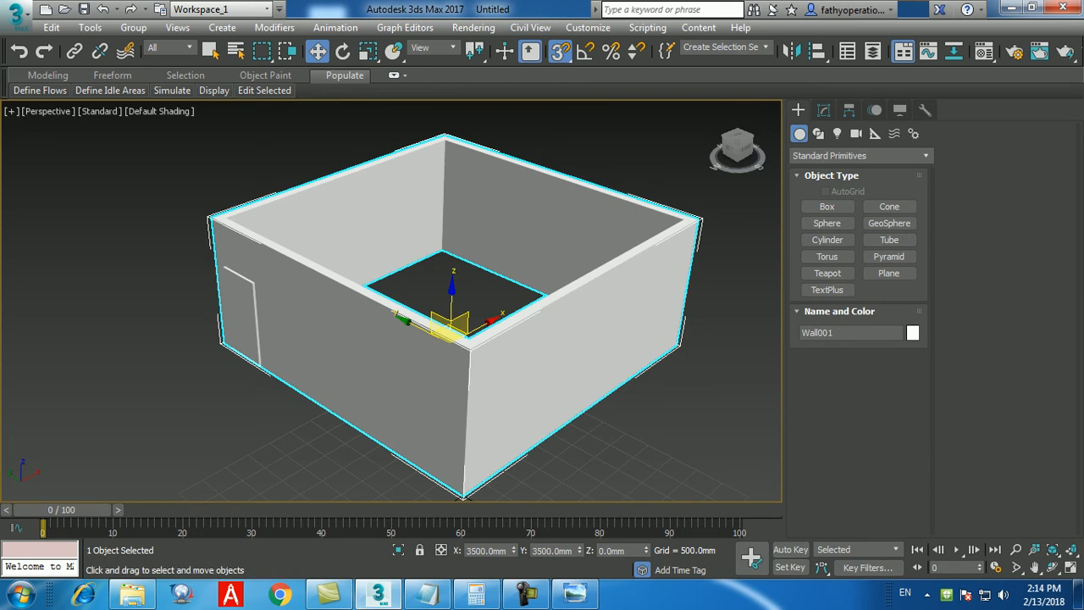
click(859, 154)
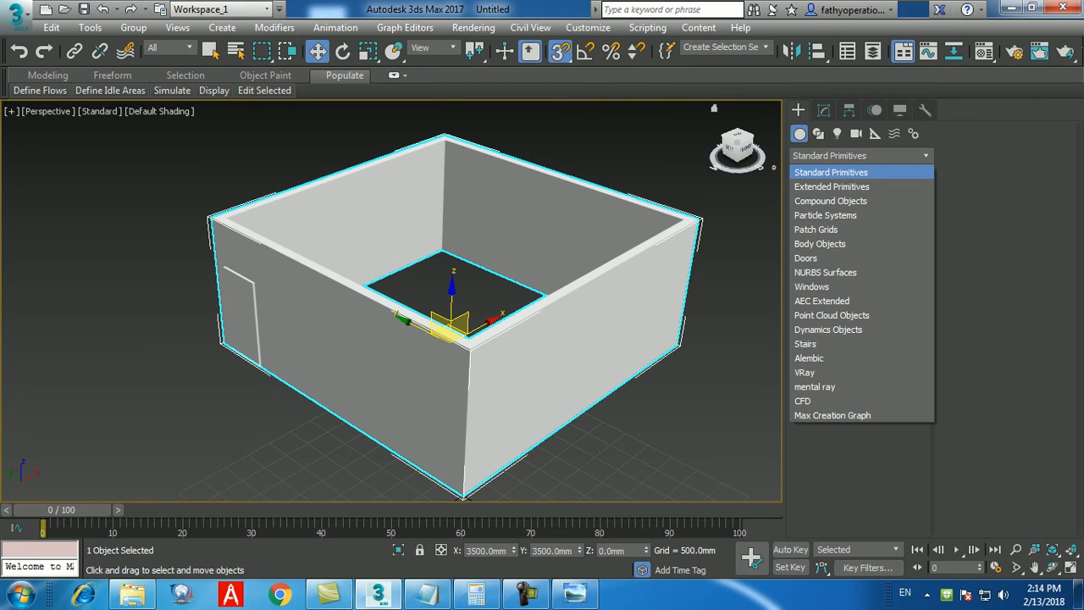
click(830, 201)
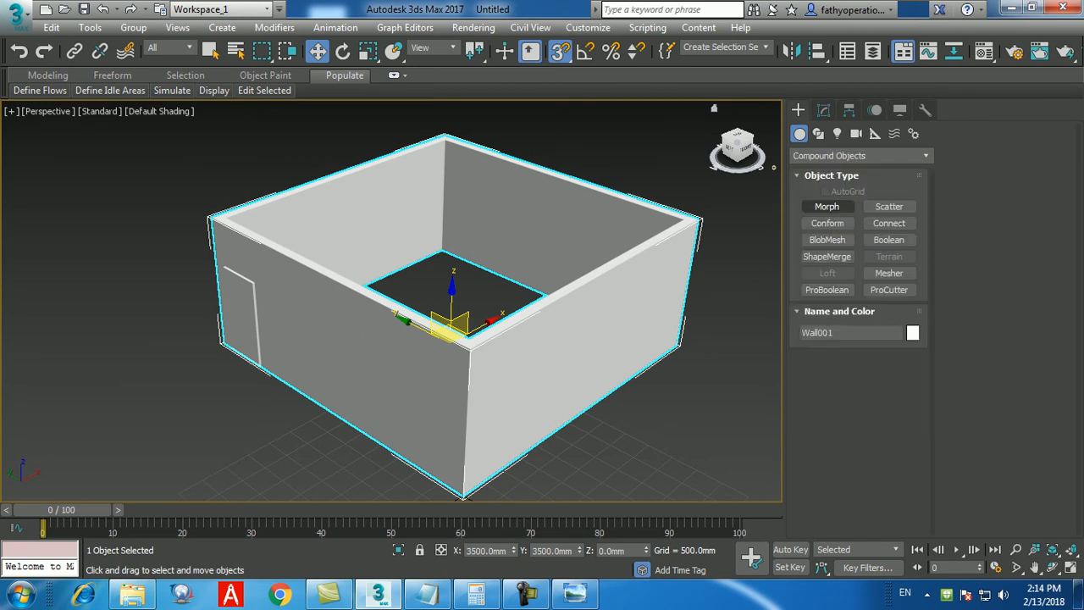
middle_drag(254, 366, 327, 366)
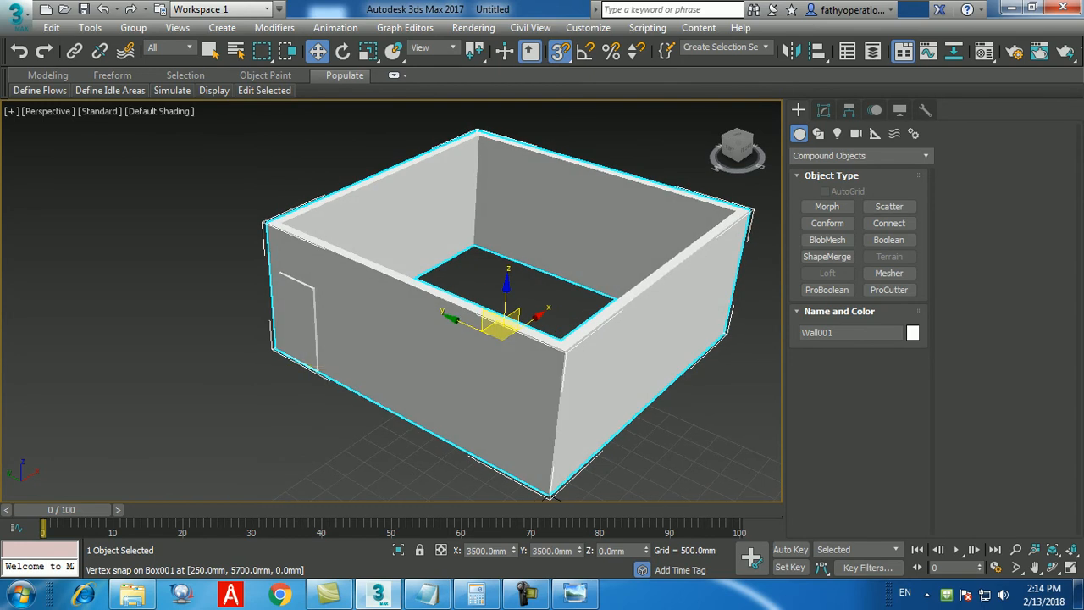
click(827, 290)
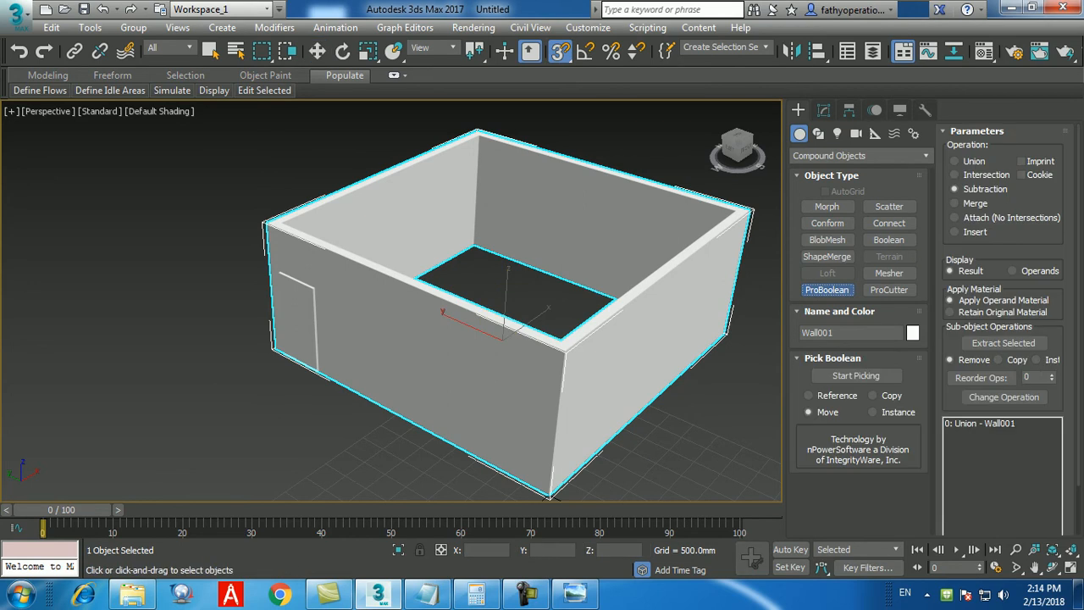
click(855, 375)
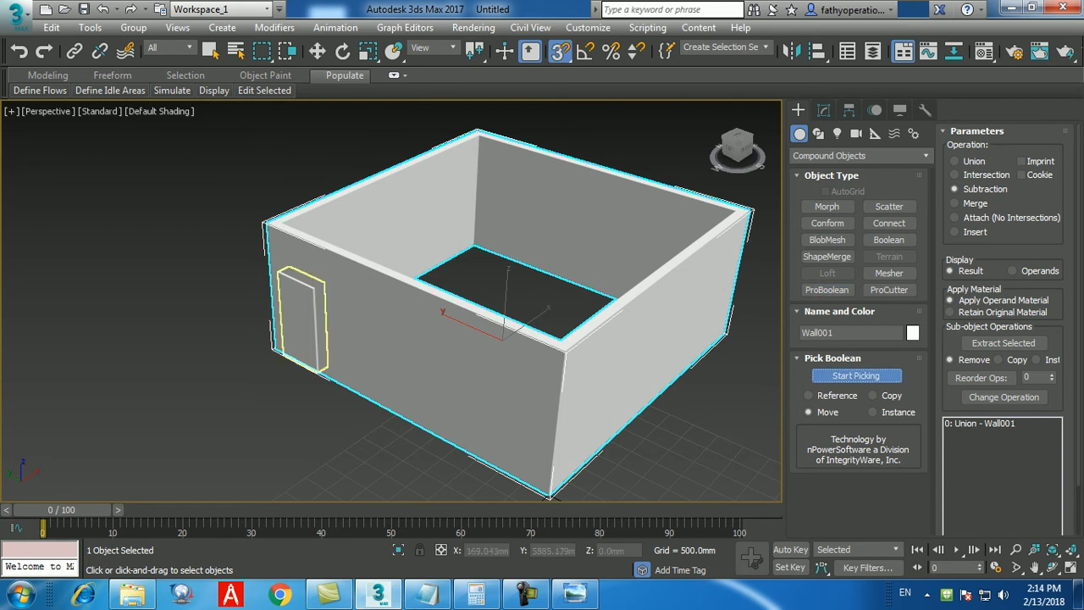
click(307, 329)
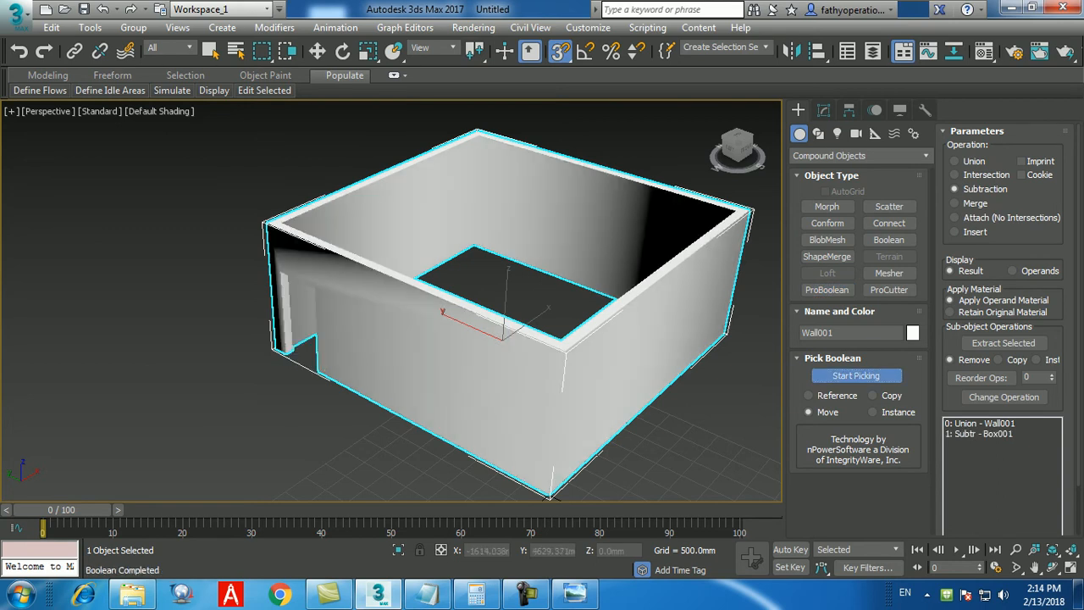
- Finish the ProBoolean, deselect the walls and turn on edged faces in the perspective view
key(w)
click(264, 430)
alt+middle_drag(373, 338, 376, 316)
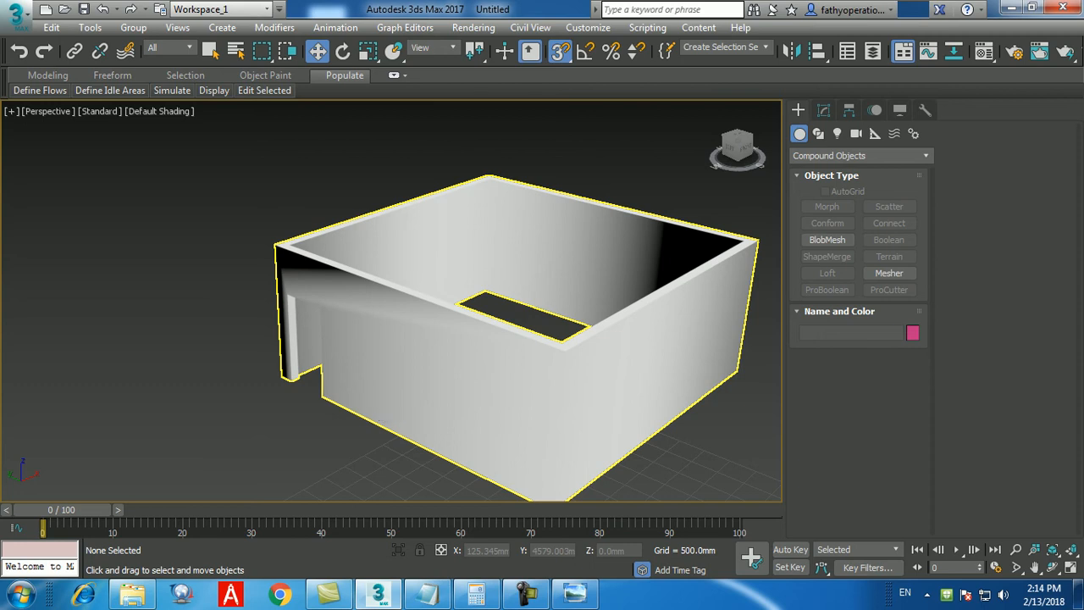
key(F4)
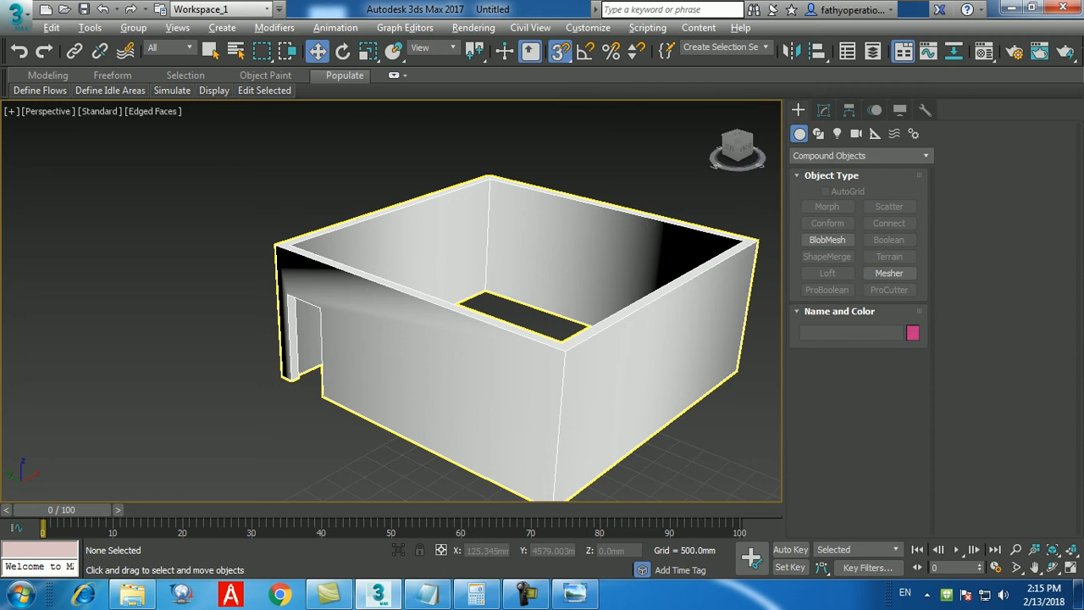
- Create a standard box in the top view by keyboard entry with length 300 mm, width 1800 mm and height 1200 mm
key(alt+w)
key(alt+w)
middle_drag(347, 309, 284, 259)
scroll(284, 259, down, 4)
middle_drag(394, 350, 416, 295)
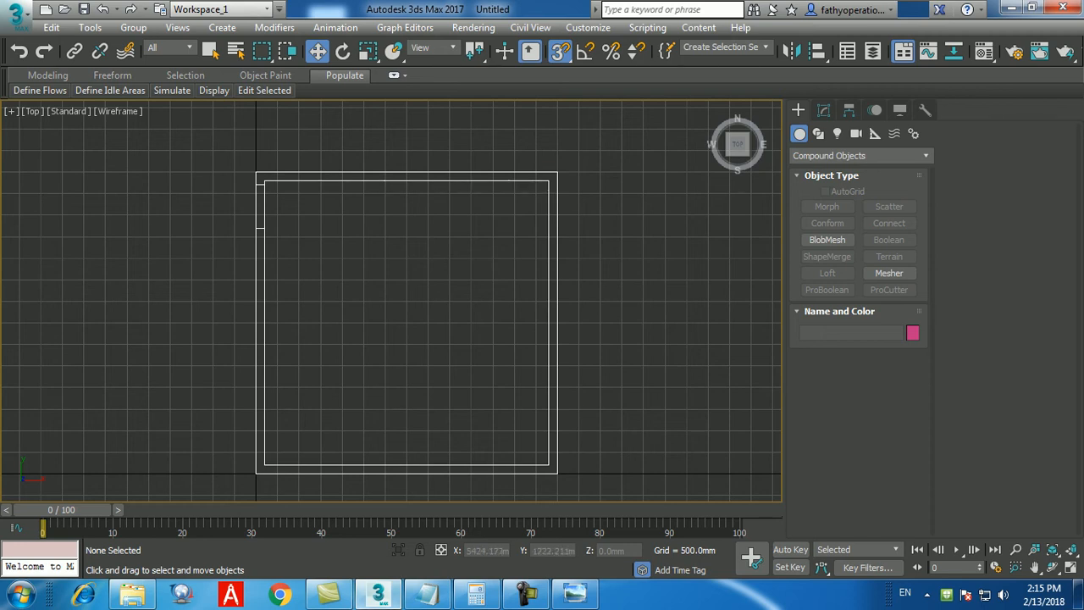
click(861, 156)
click(834, 173)
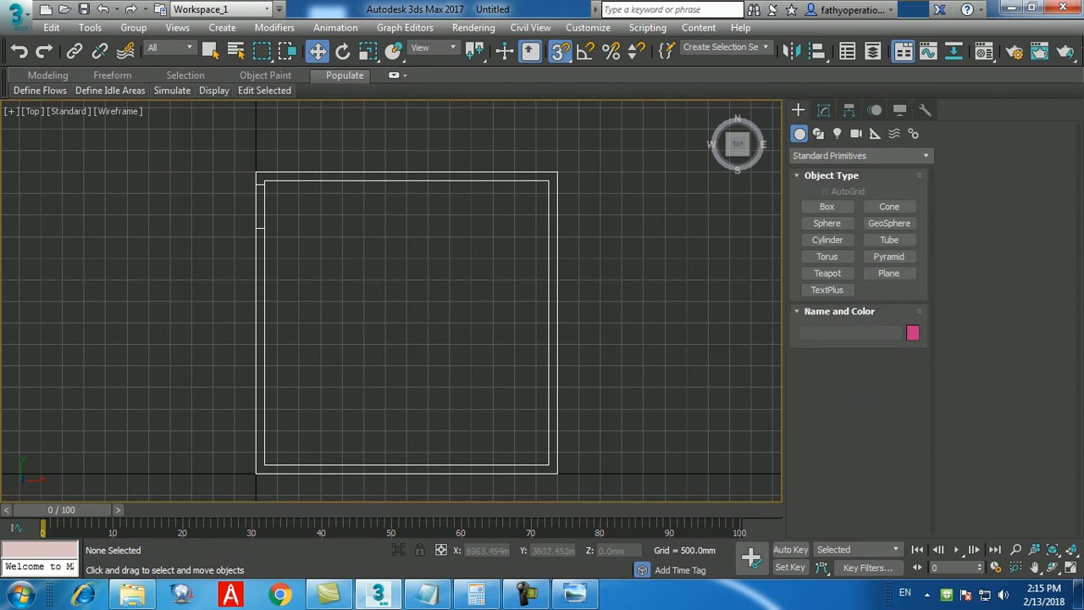
click(826, 206)
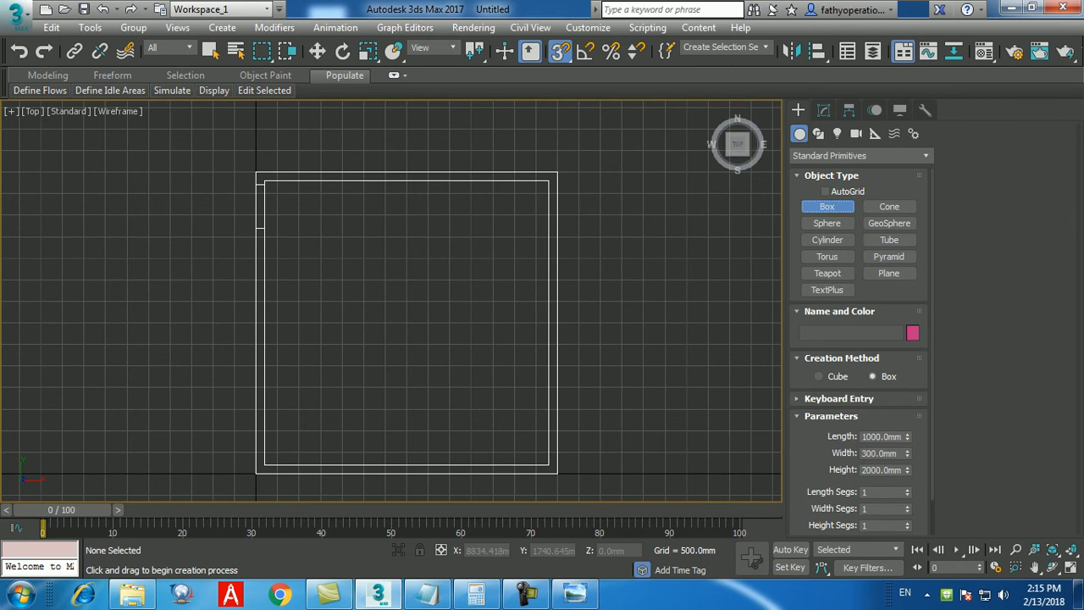
click(838, 398)
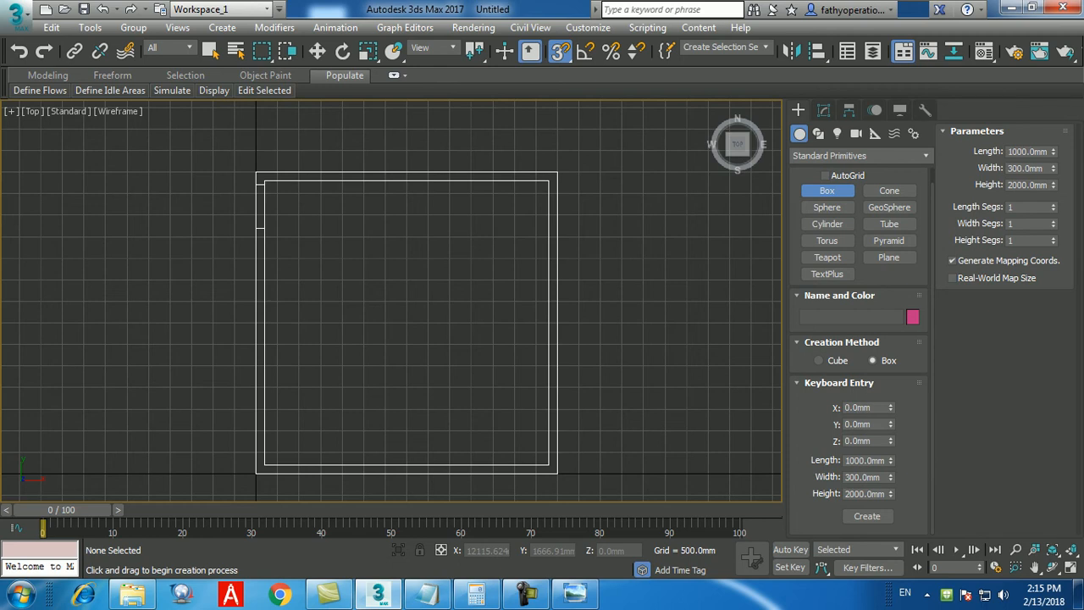
double_click(863, 460)
text(300)
key(Return)
key(Tab)
text(1800)
key(Return)
key(Tab)
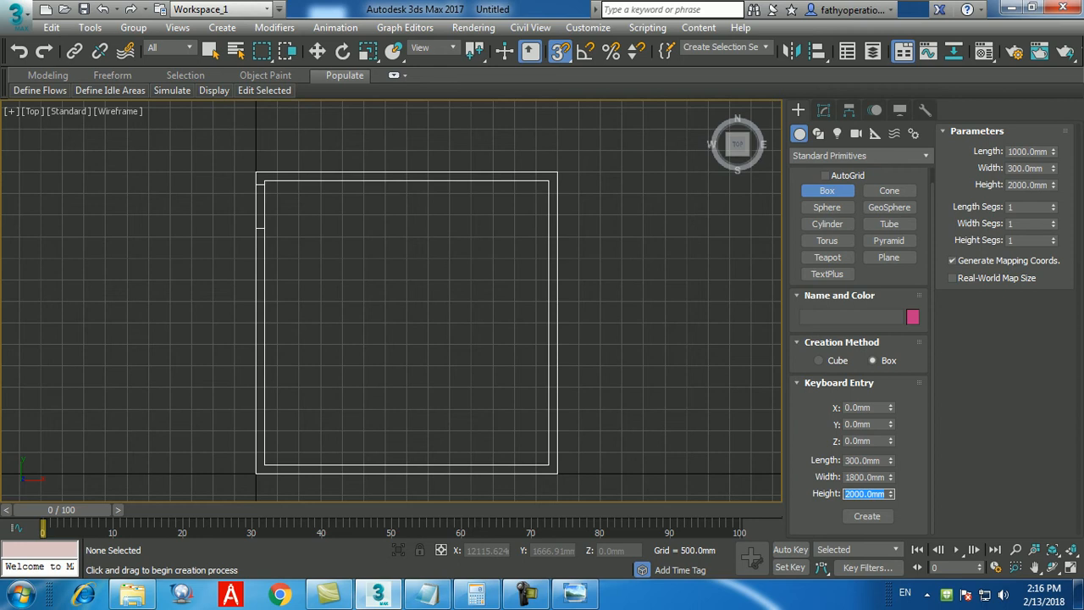
text(1200)
key(Return)
click(866, 516)
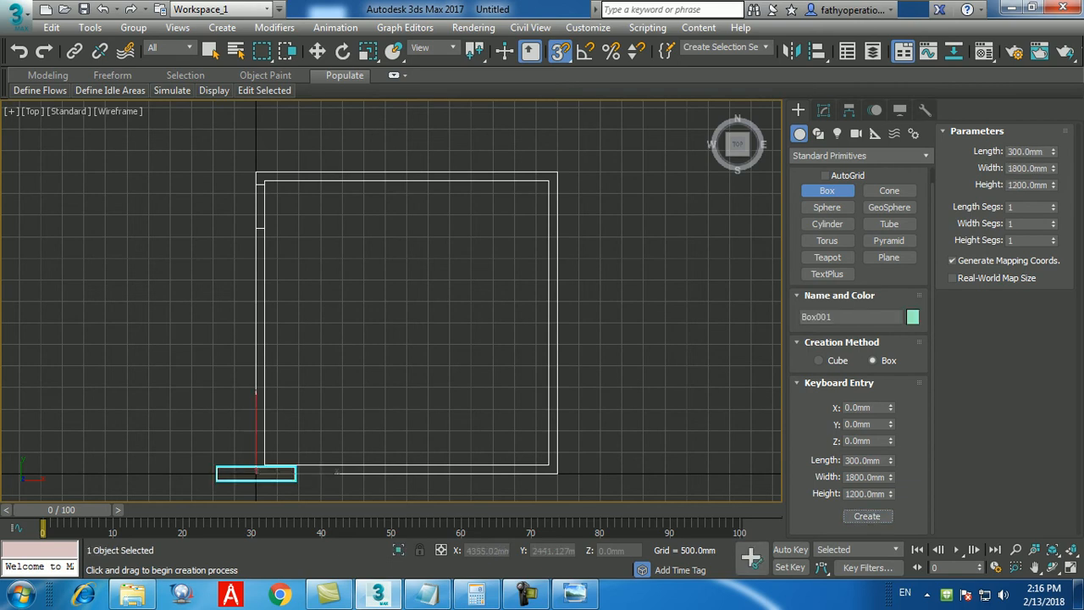
- Move the new box by its lower-left vertex, snapping it onto the inner upper-left corner of the room walls
key(w)
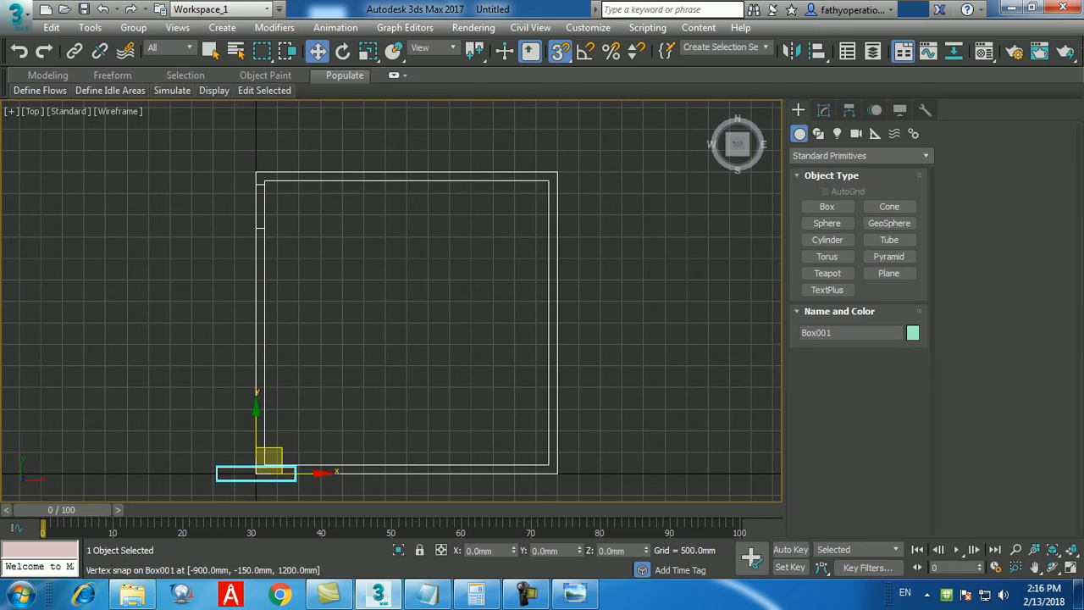
click(214, 483)
click(216, 480)
drag(216, 480, 264, 181)
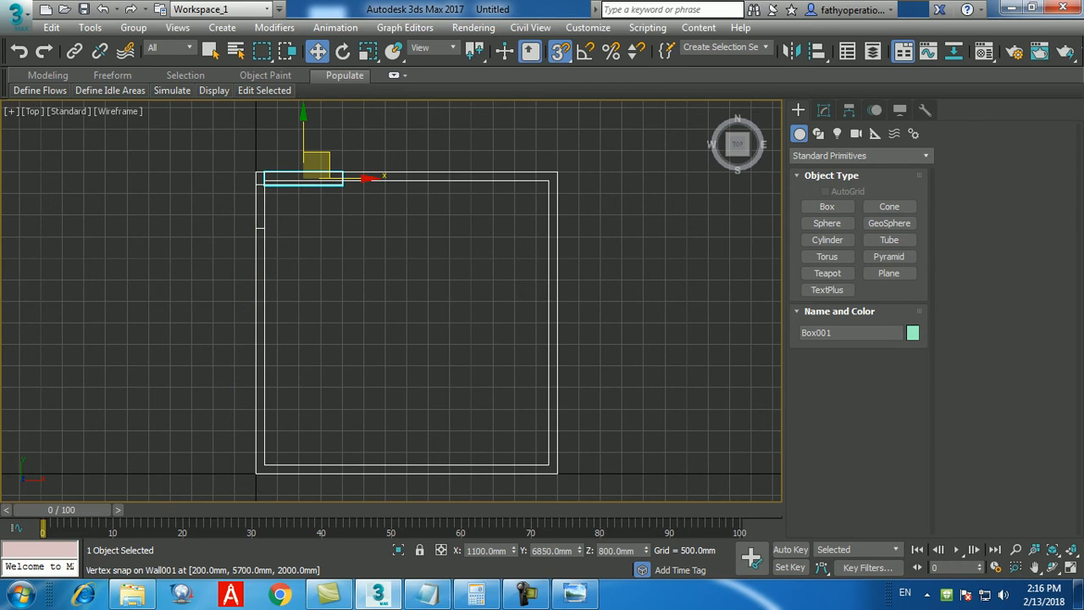
scroll(272, 180, up, 5)
scroll(275, 194, up, 3)
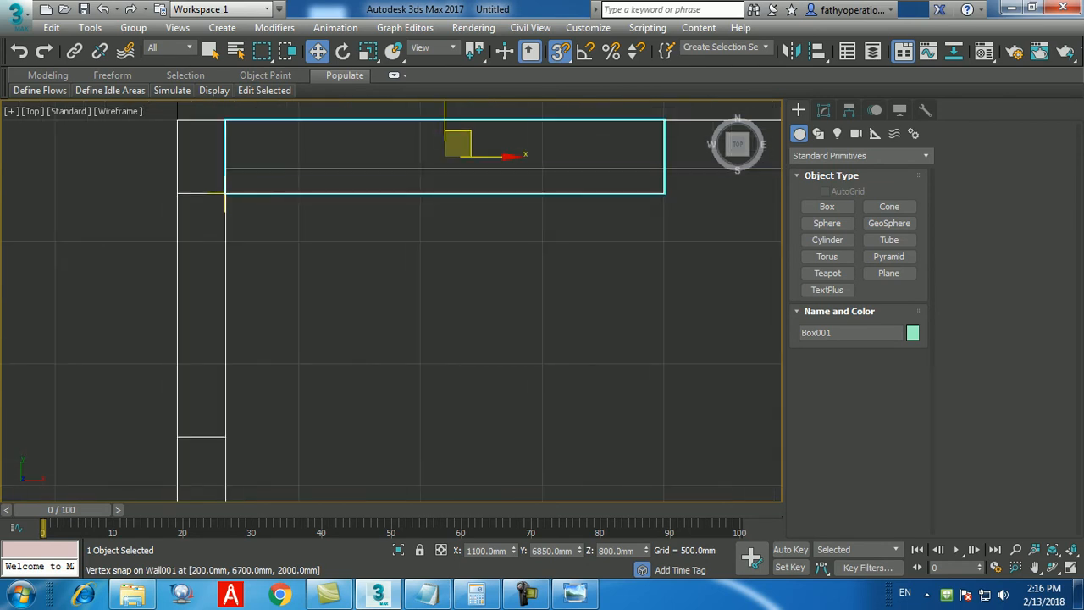
drag(226, 194, 225, 169)
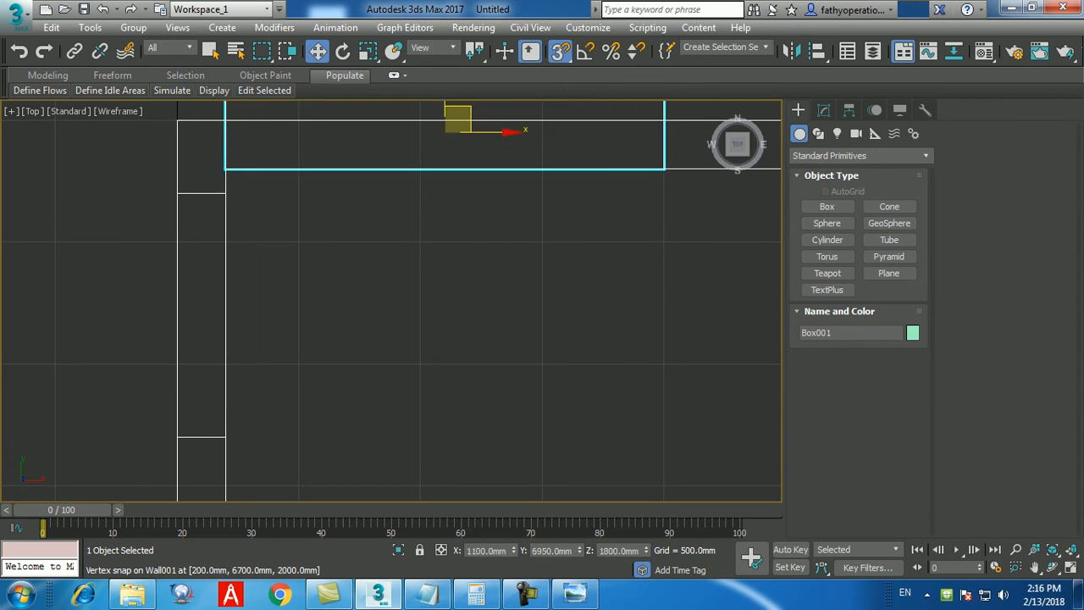
scroll(269, 231, down, 2)
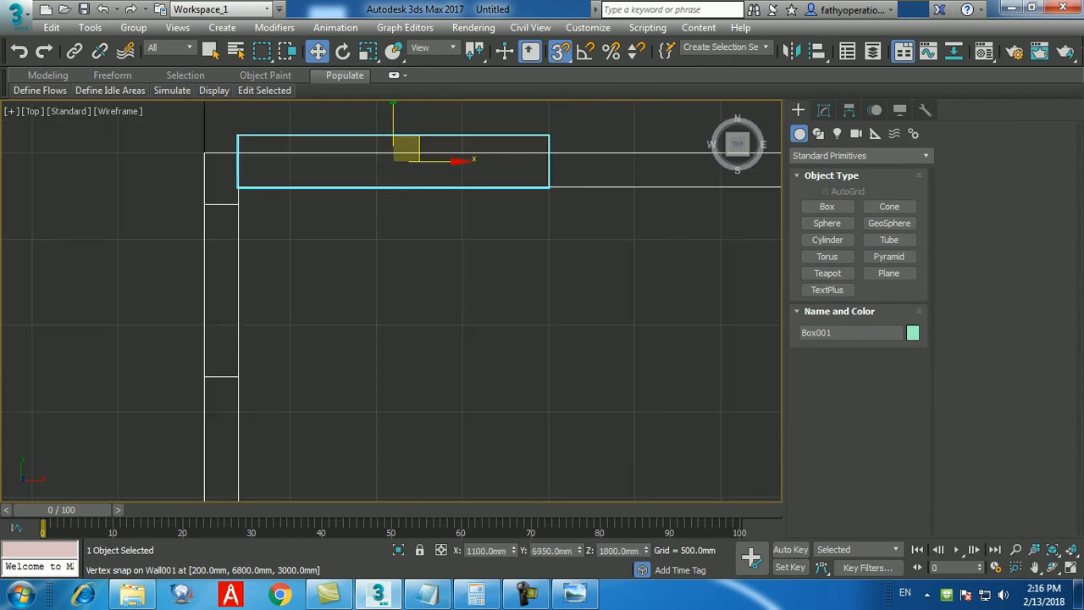
scroll(320, 216, down, 2)
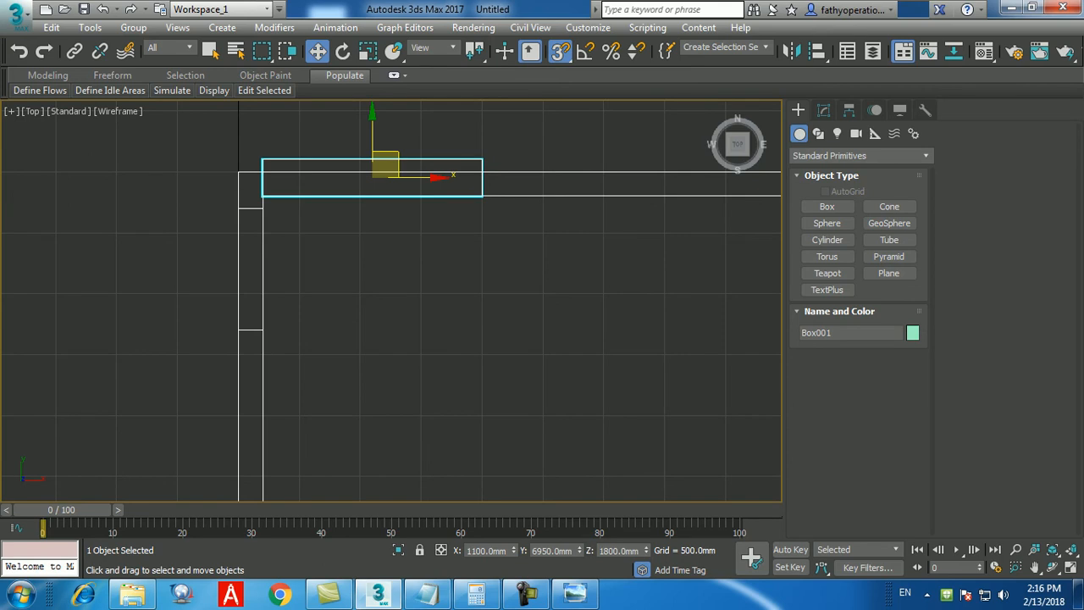
- Show the box's parameters, then calculate 950 * 3 and 900 * 3 in Calculator and minimize it
click(823, 110)
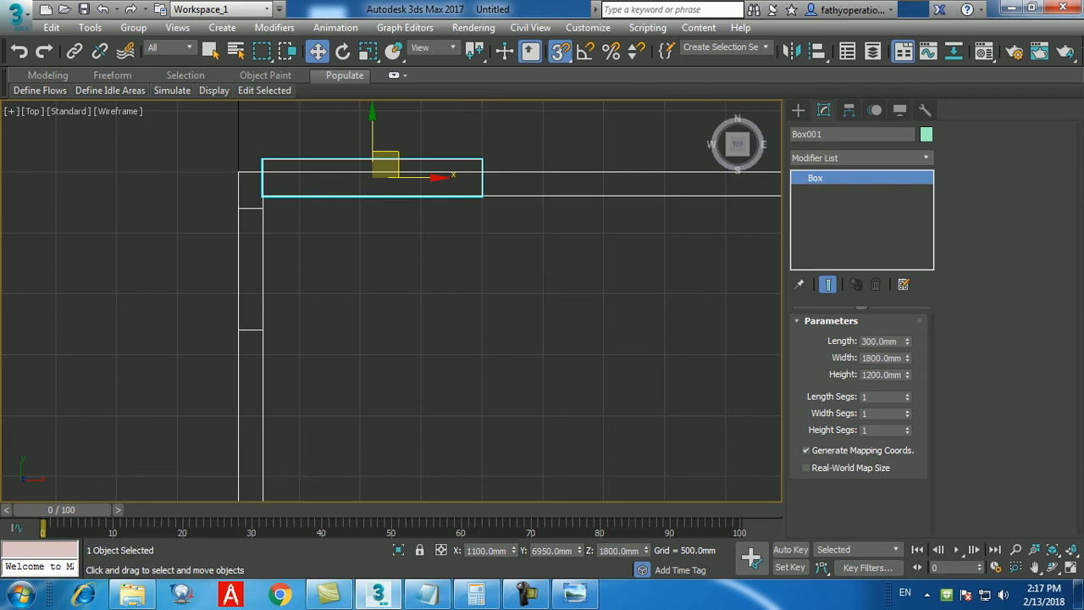
click(476, 593)
text(950 * 3)
key(Return)
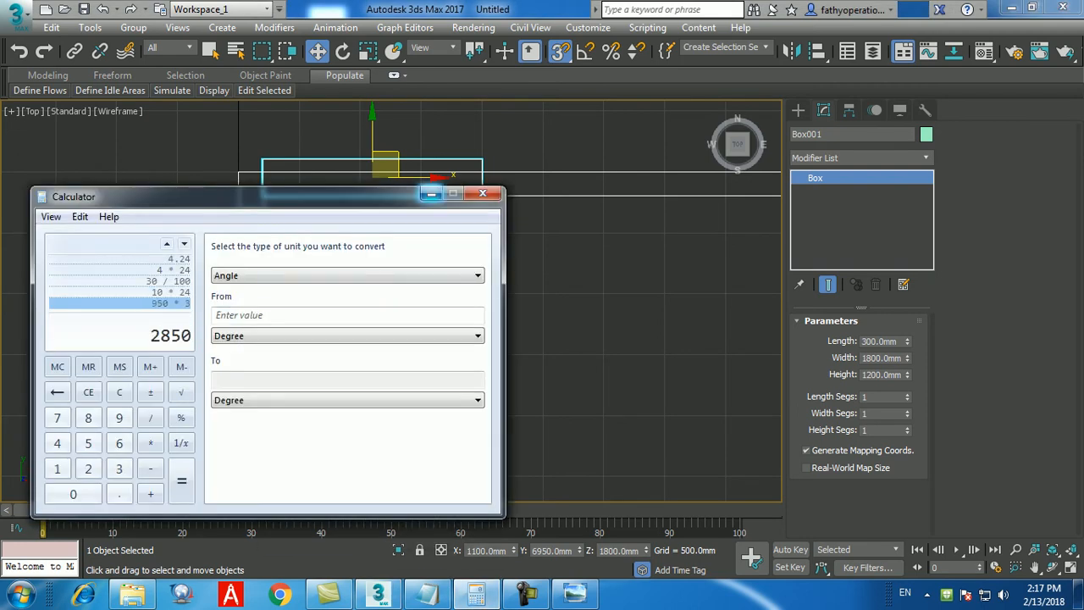
text(900*3)
key(Return)
click(431, 194)
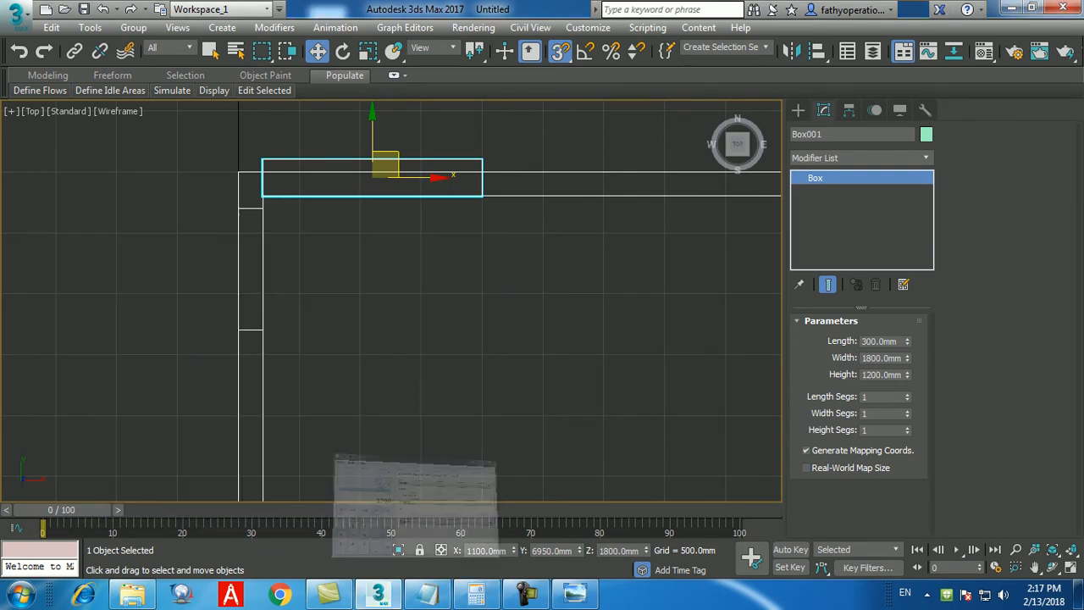
- Set the box's width to 2700 mm and snap its lower-left vertex back onto the walls' inner upper-left corner
double_click(880, 358)
text(2700)
key(Return)
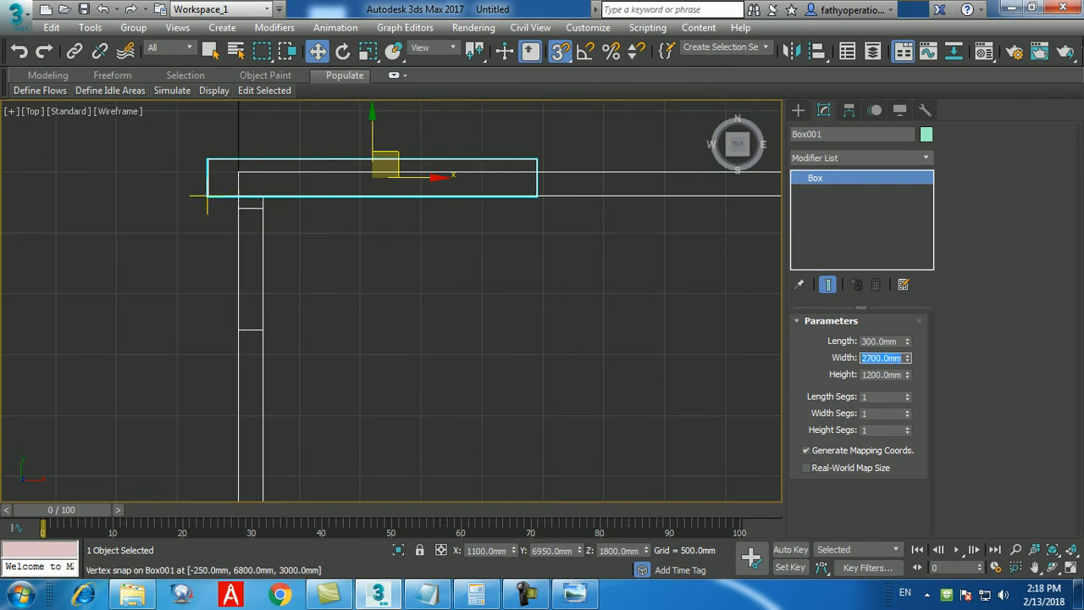
drag(207, 197, 262, 197)
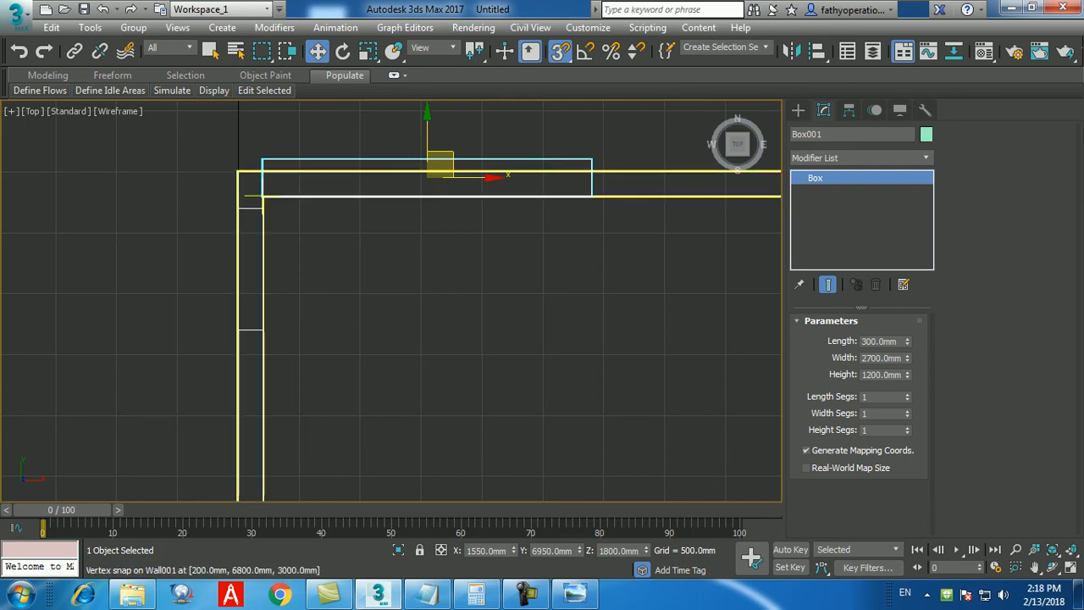
- Try the box against the walls' outer upper-left corner, and snap its lower-left vertex back onto the inner corner
drag(262, 159, 237, 172)
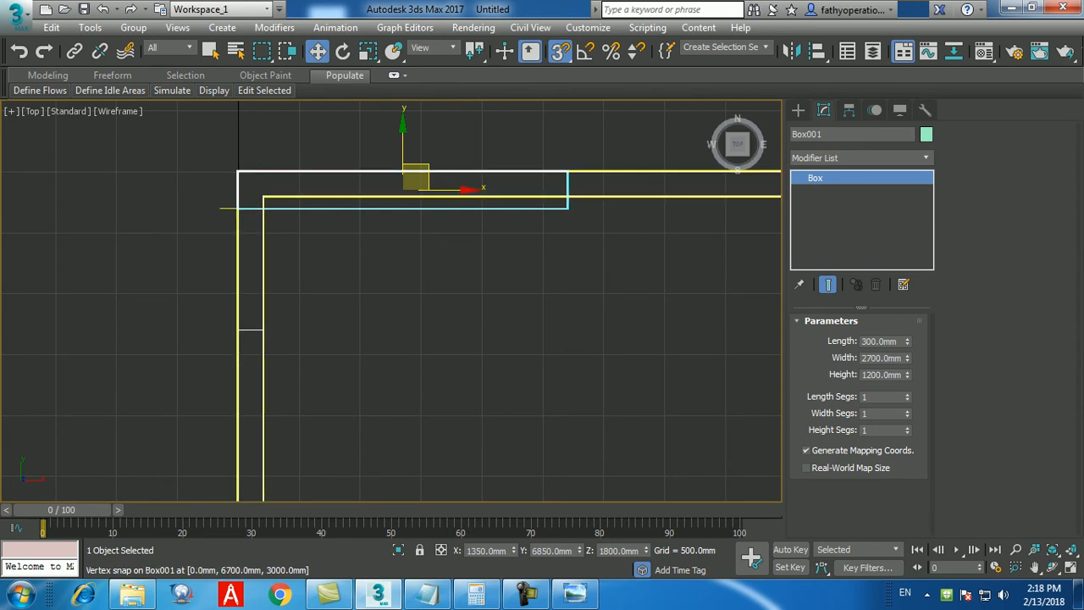
click(288, 241)
click(288, 209)
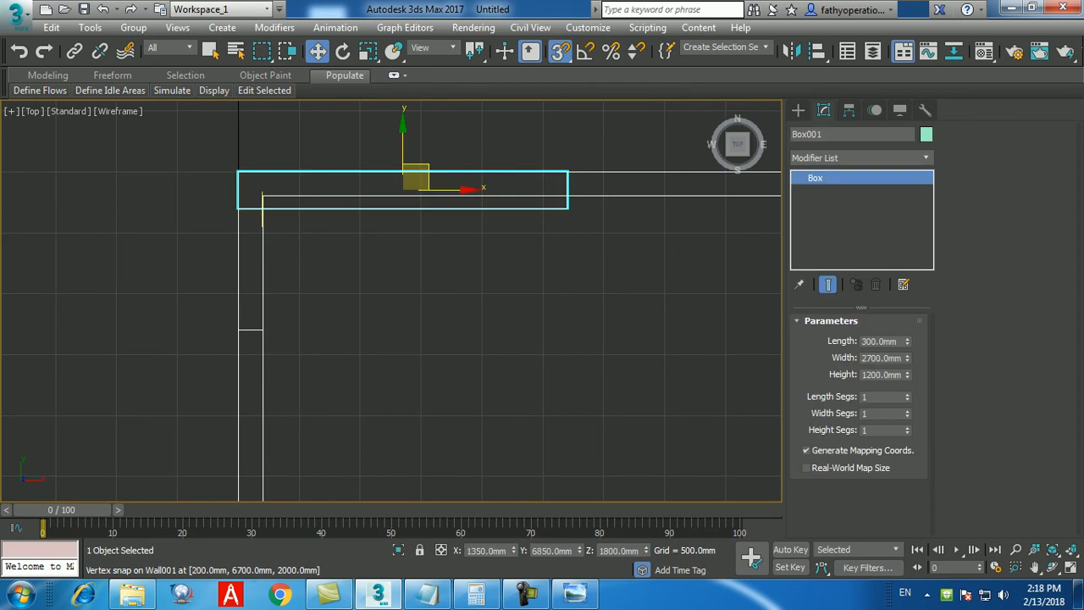
drag(237, 208, 263, 197)
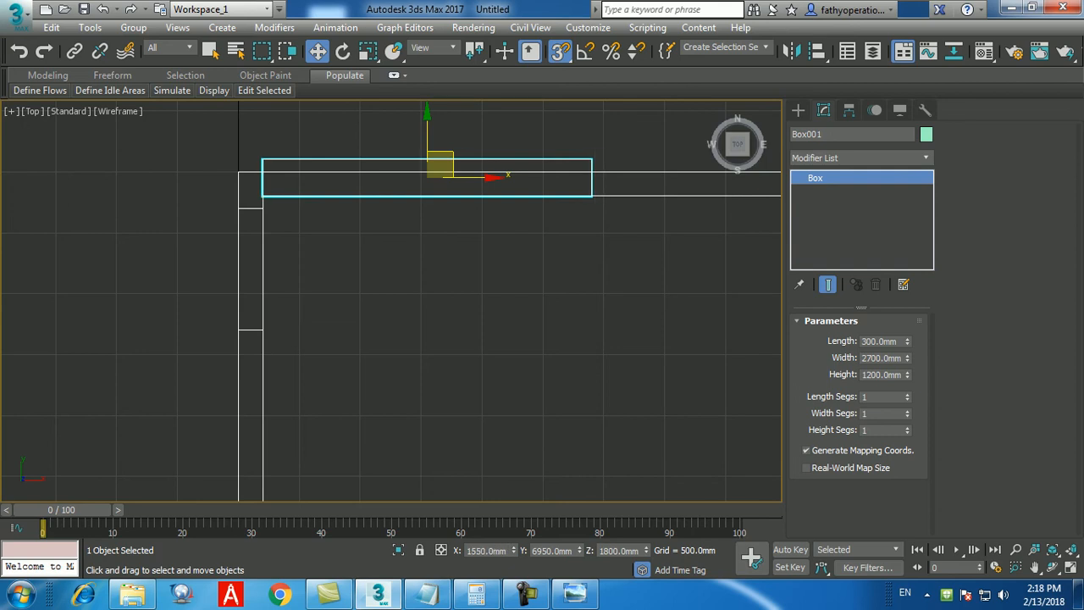
key(ctrl+z)
key(ctrl+y)
- Check the window in the reference image and position the box at X 2500 mm and Y 6900 mm
click(574, 592)
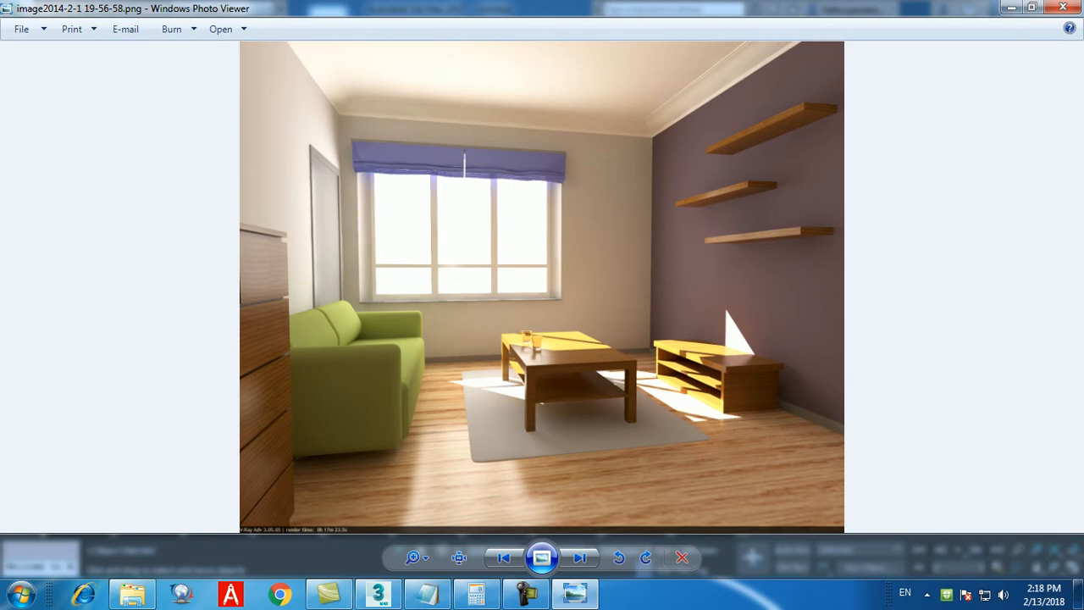
click(584, 599)
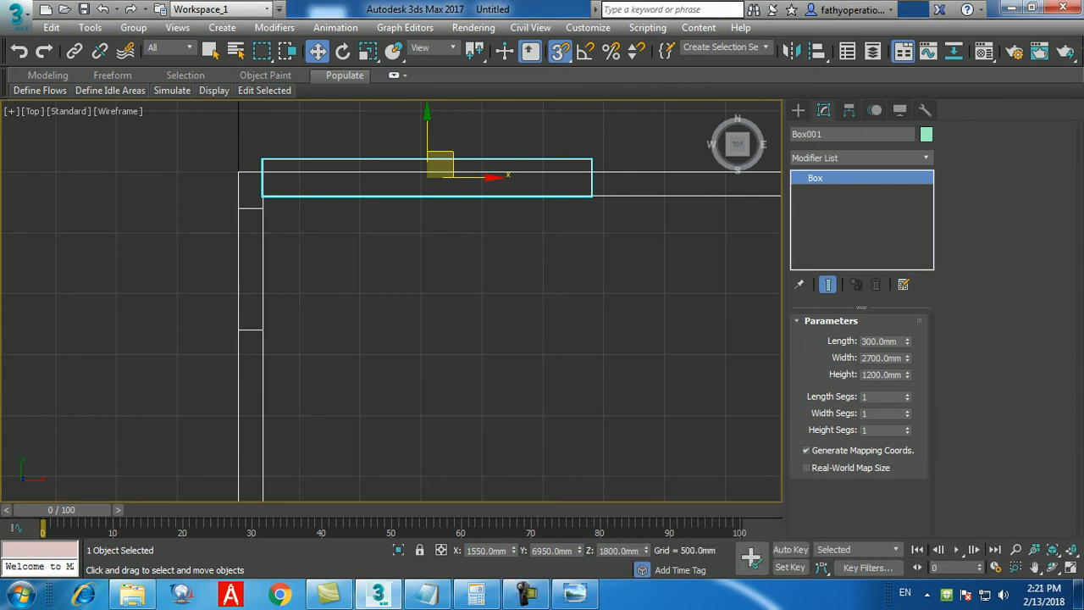
double_click(485, 550)
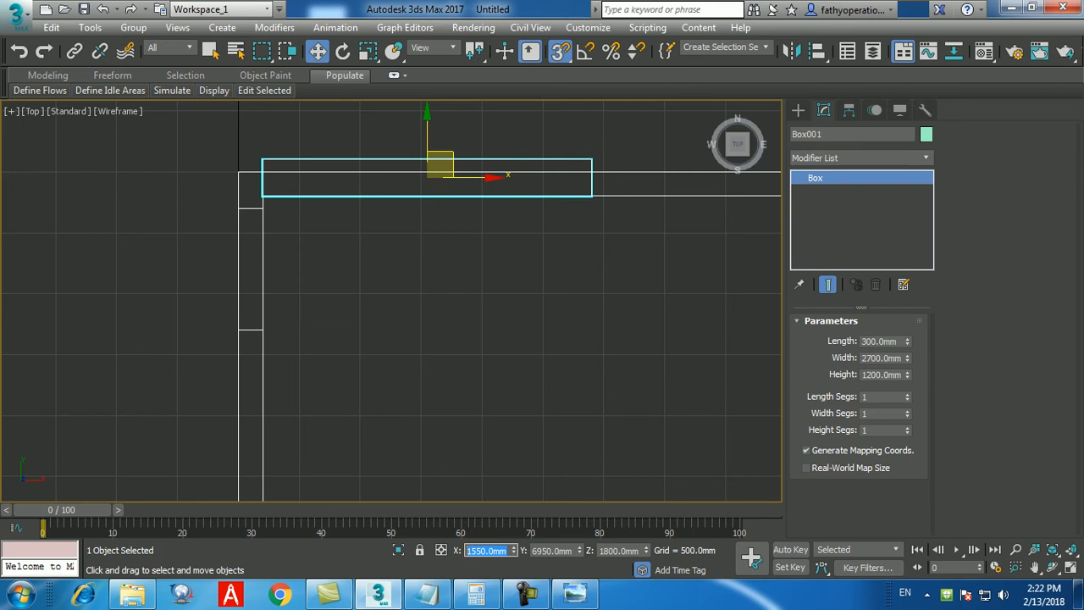
text(2500)
key(Return)
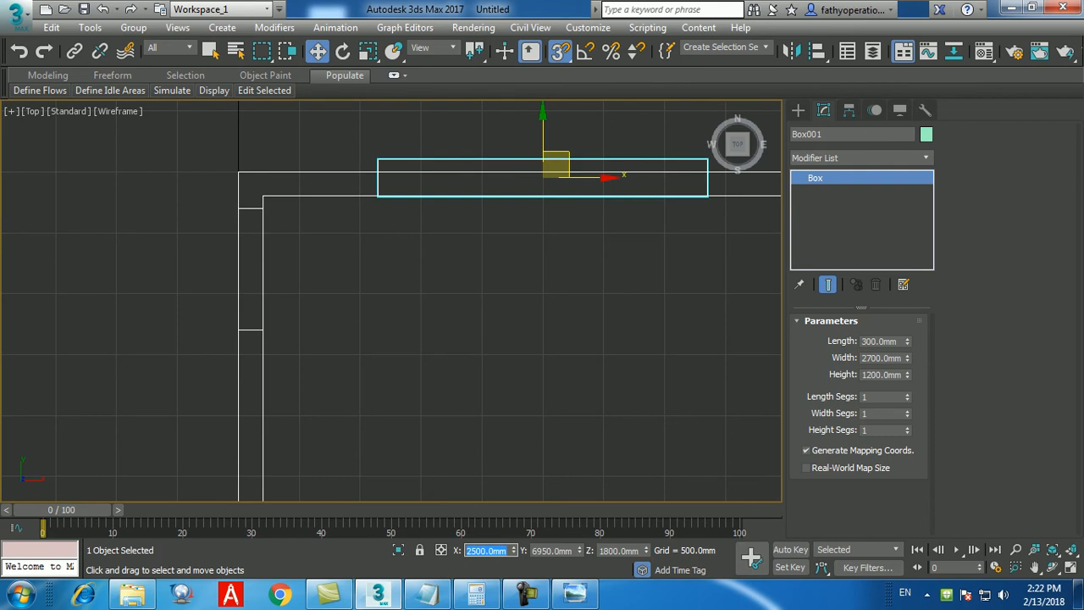
key(Tab)
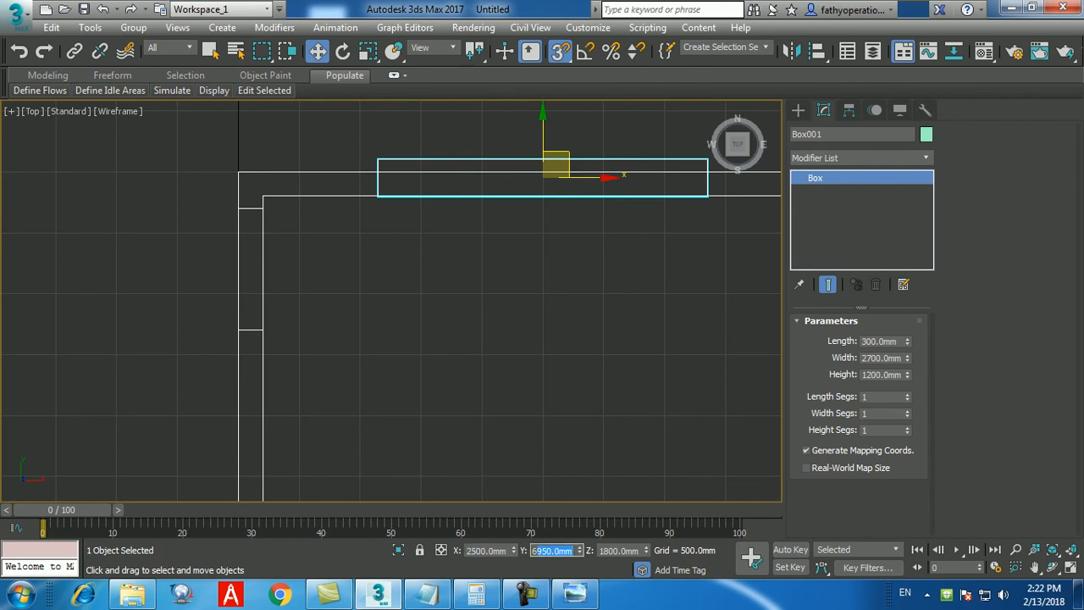
text(6900)
key(Return)
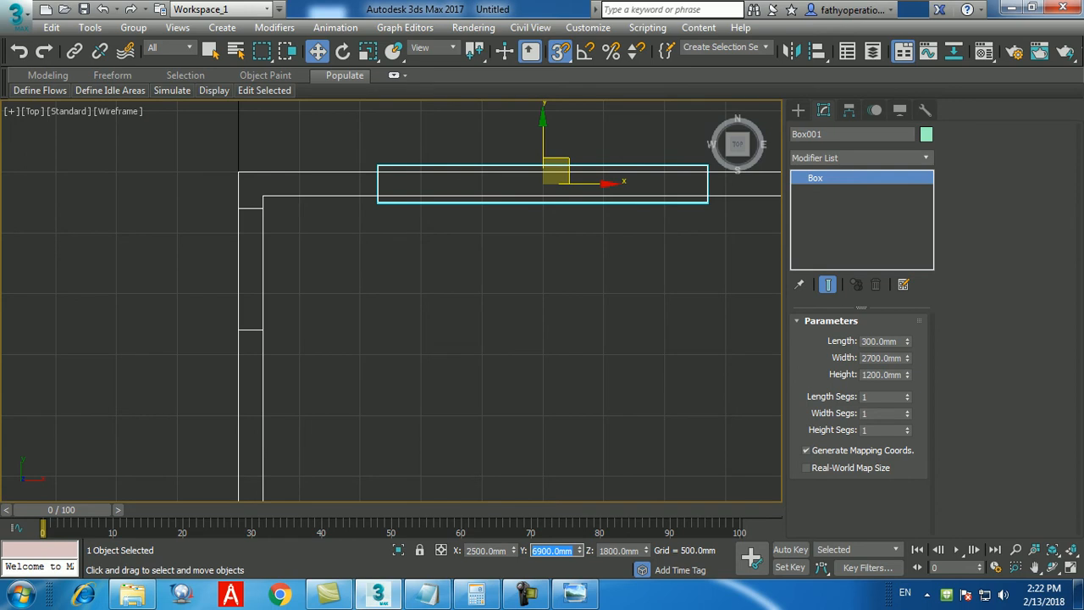
- Maximize the perspective view and set the box's Z position, trying 1200 mm before settling on 1000 mm
key(alt+w)
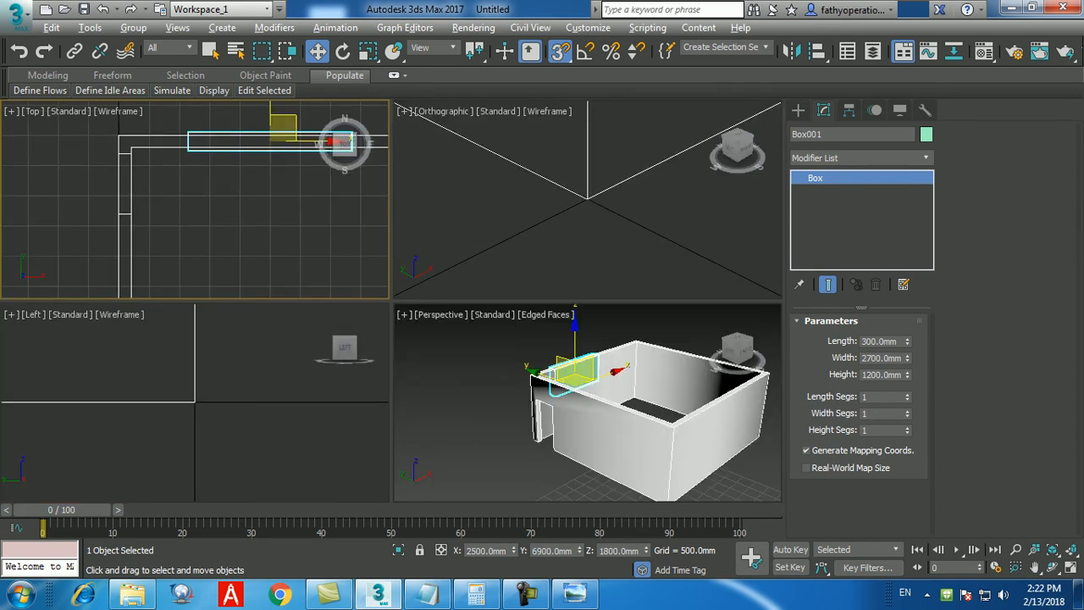
right_click(458, 398)
key(alt+w)
alt+middle_drag(298, 377, 497, 373)
middle_drag(405, 416, 418, 447)
scroll(412, 419, up, 3)
scroll(395, 421, down, 3)
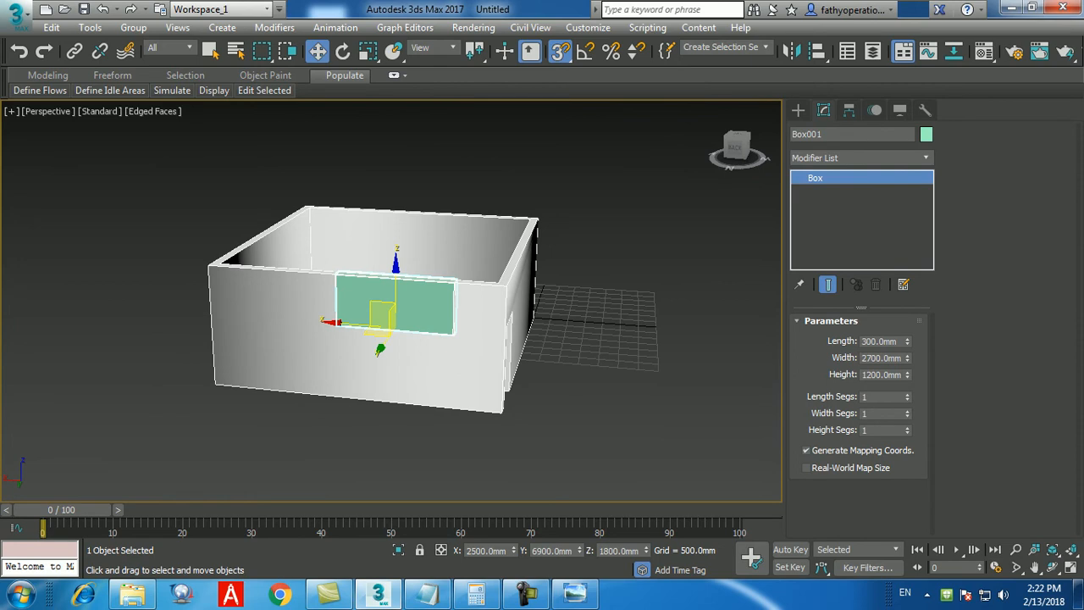
double_click(619, 551)
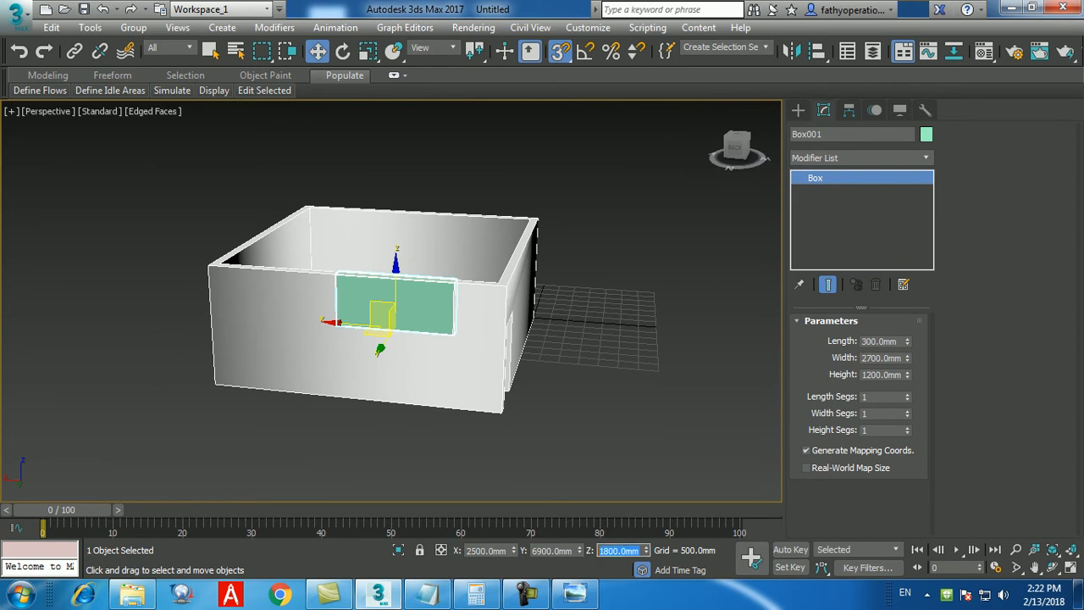
text(1200)
key(Return)
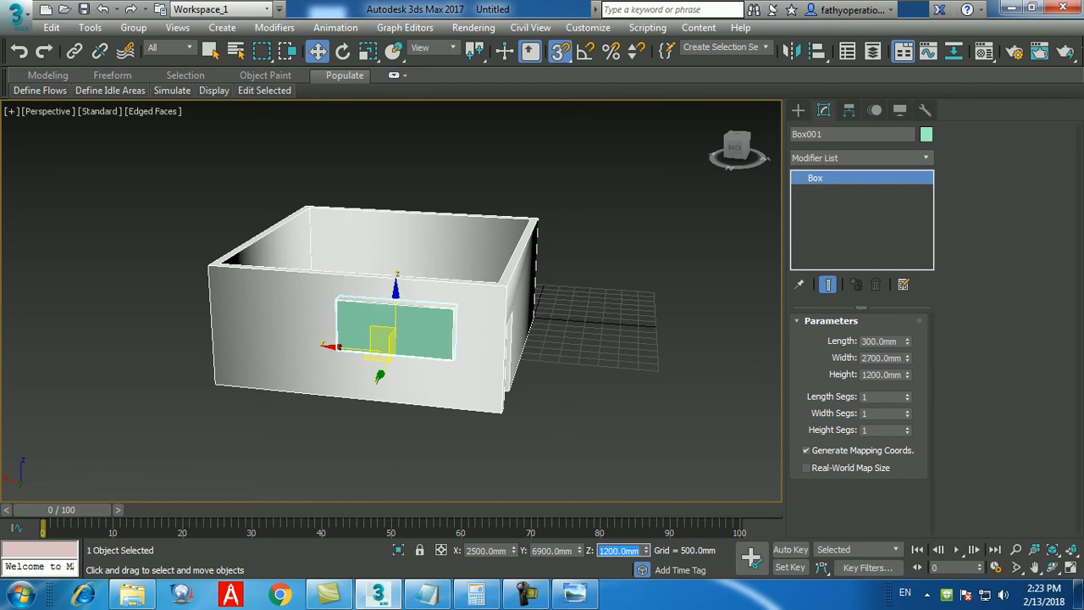
text(1000)
key(Return)
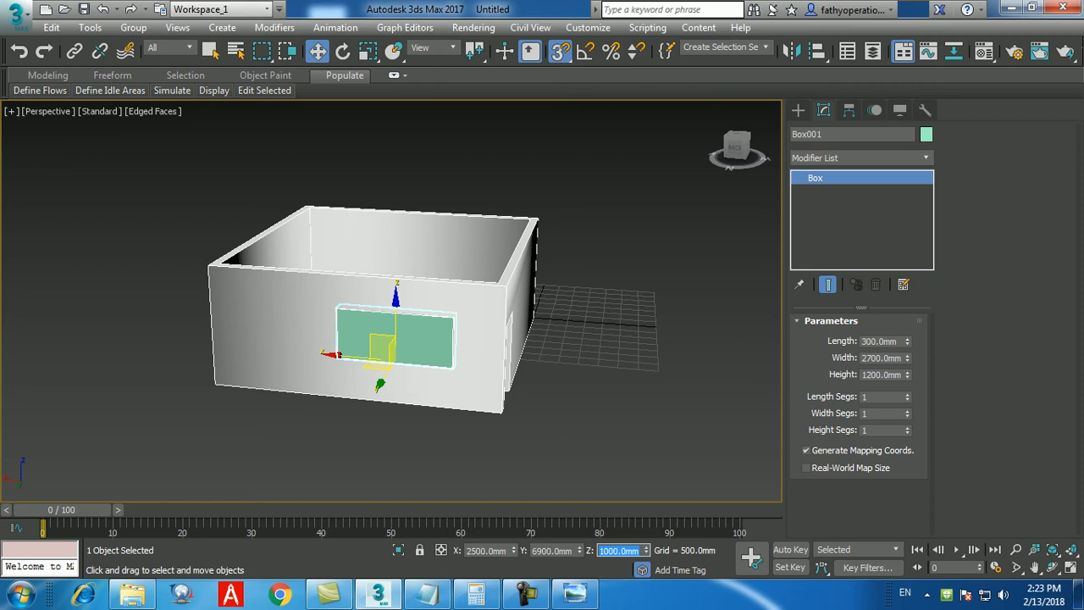
- Set the window box's height to 1500 mm
double_click(881, 374)
text(1500)
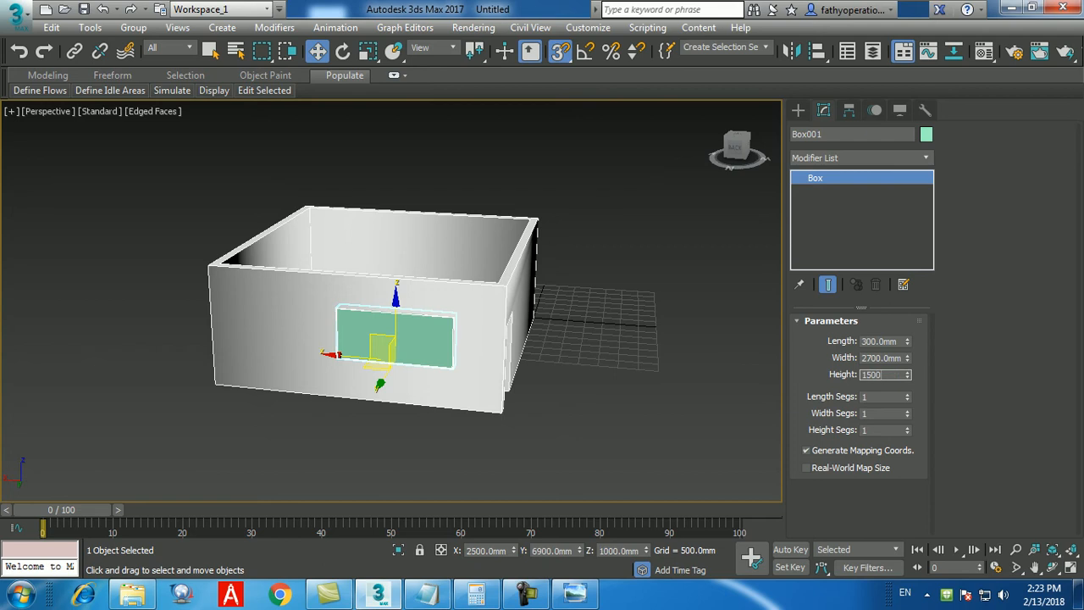
key(Return)
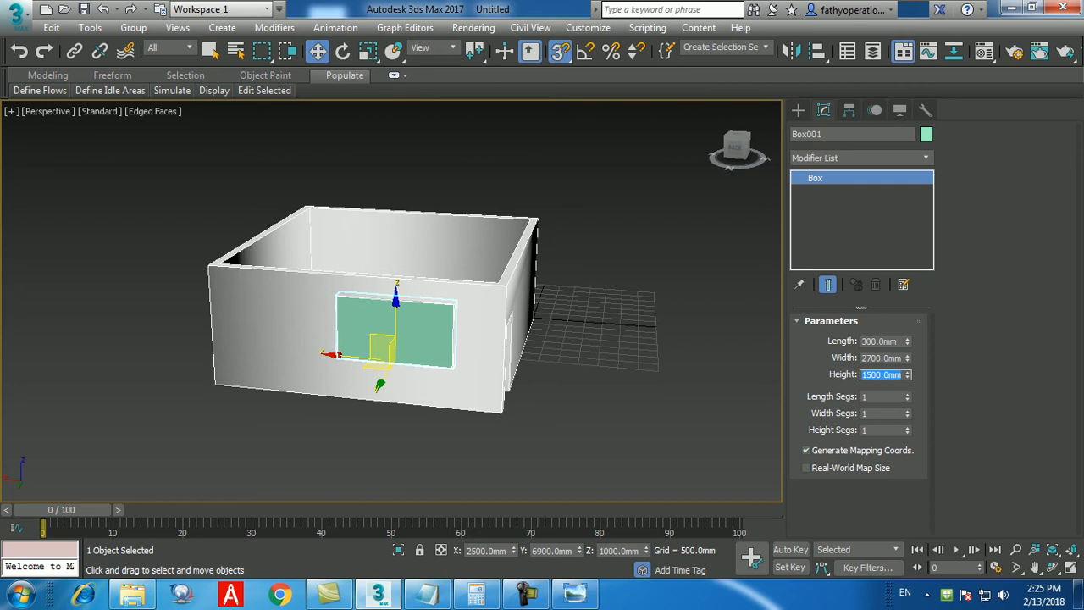
- Turn off 3D snapping and clone the window box as one copy outside the room, at about Y 10421 mm
alt+middle_drag(584, 381, 509, 404)
click(560, 52)
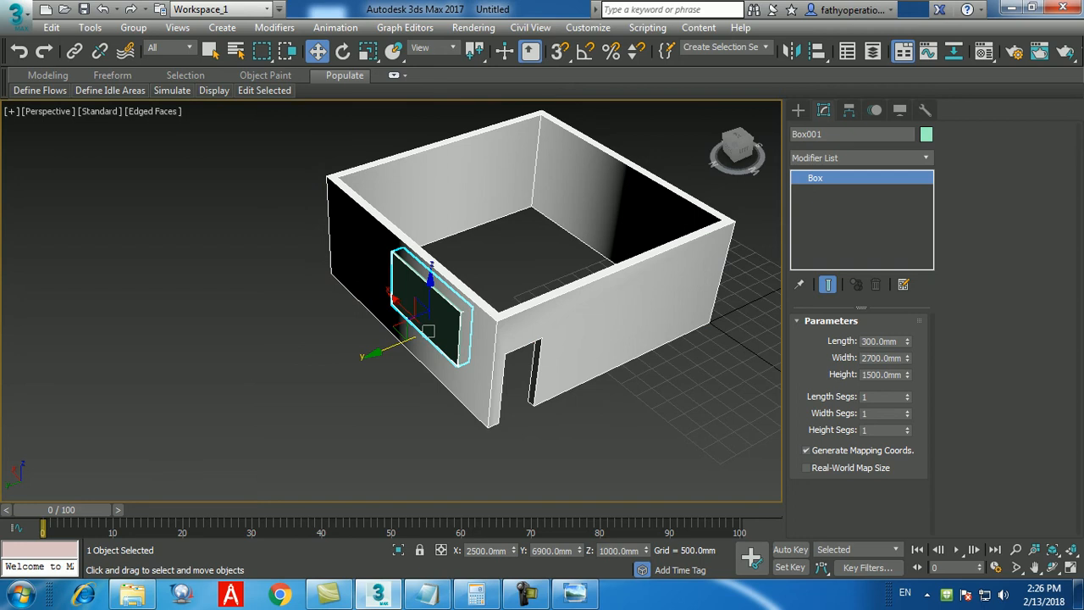
shift+drag(424, 326, 289, 382)
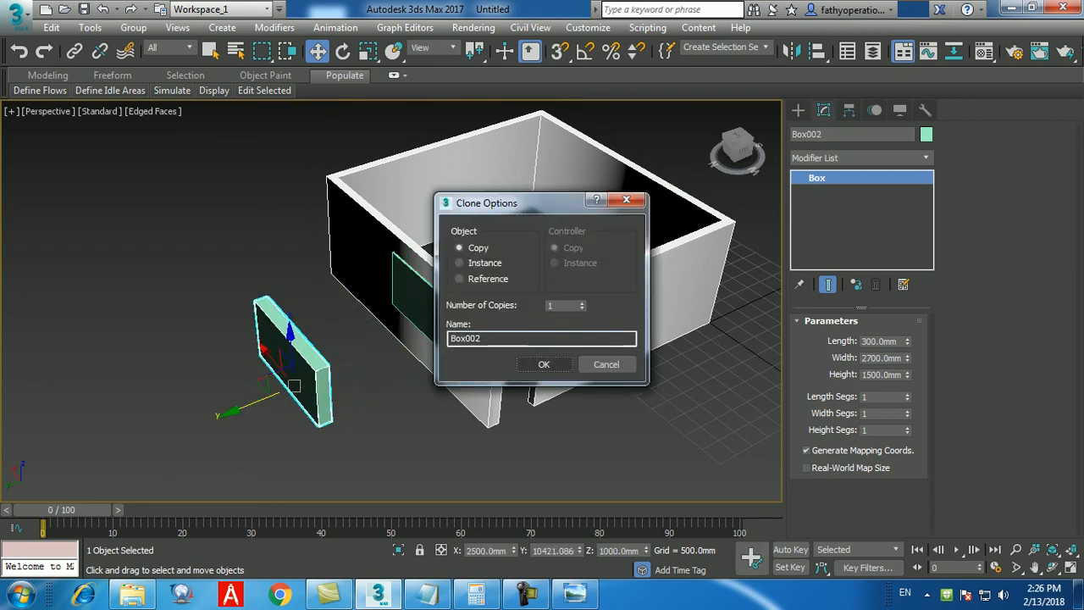
click(543, 365)
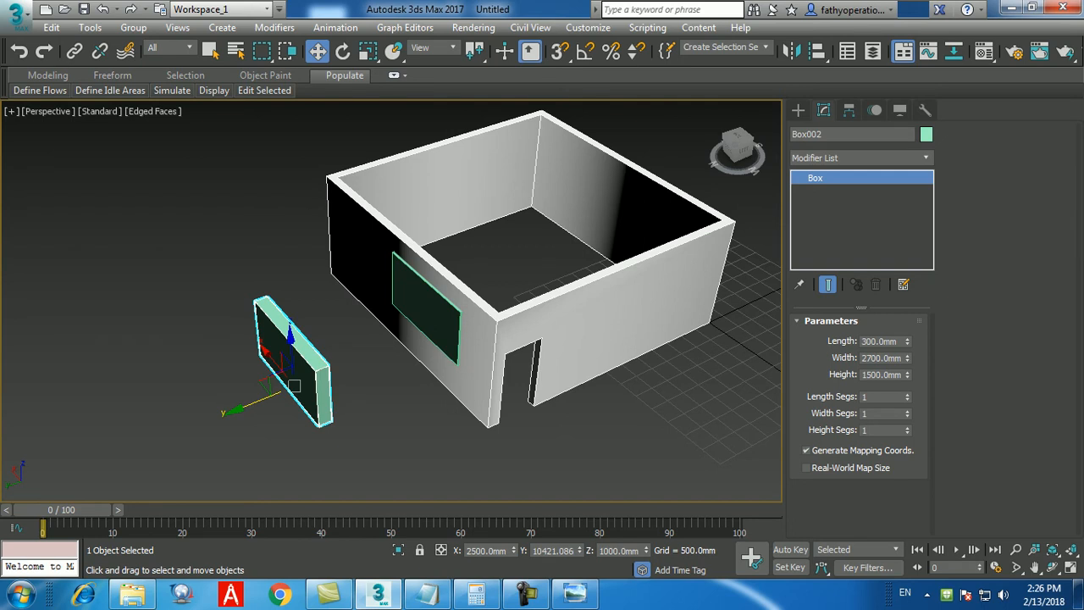
alt+middle_drag(391, 304, 430, 286)
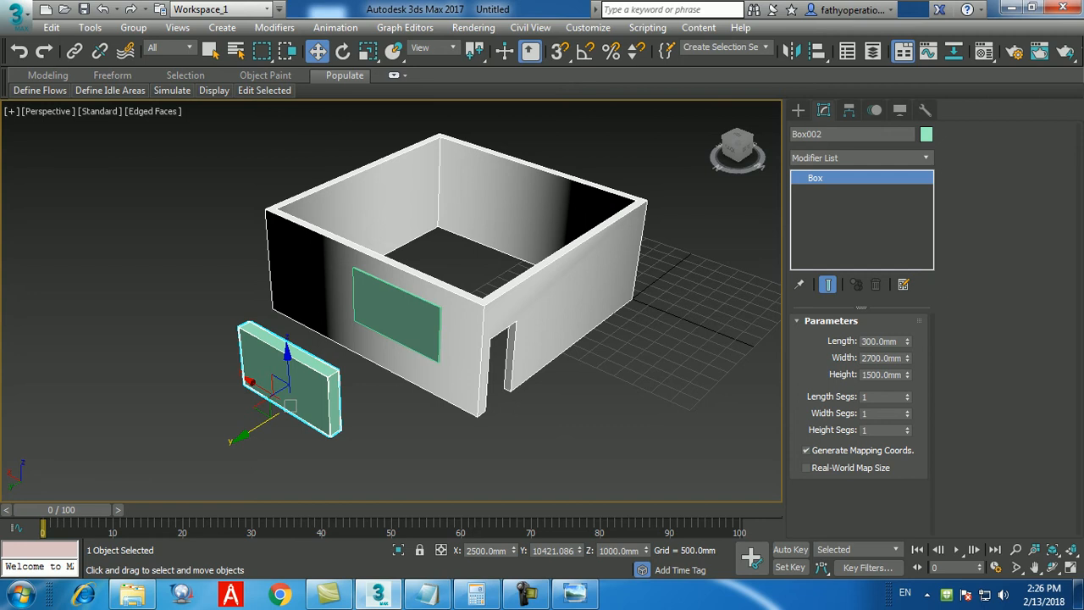
- Subtract the original window box from the walls with the existing ProBoolean, and end picking
click(526, 594)
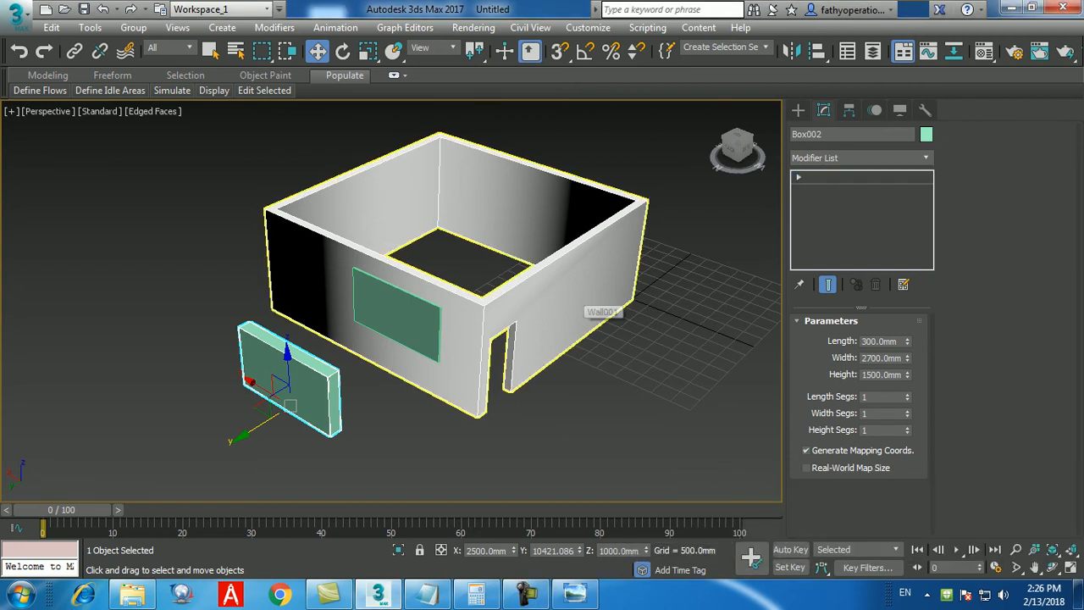
click(588, 311)
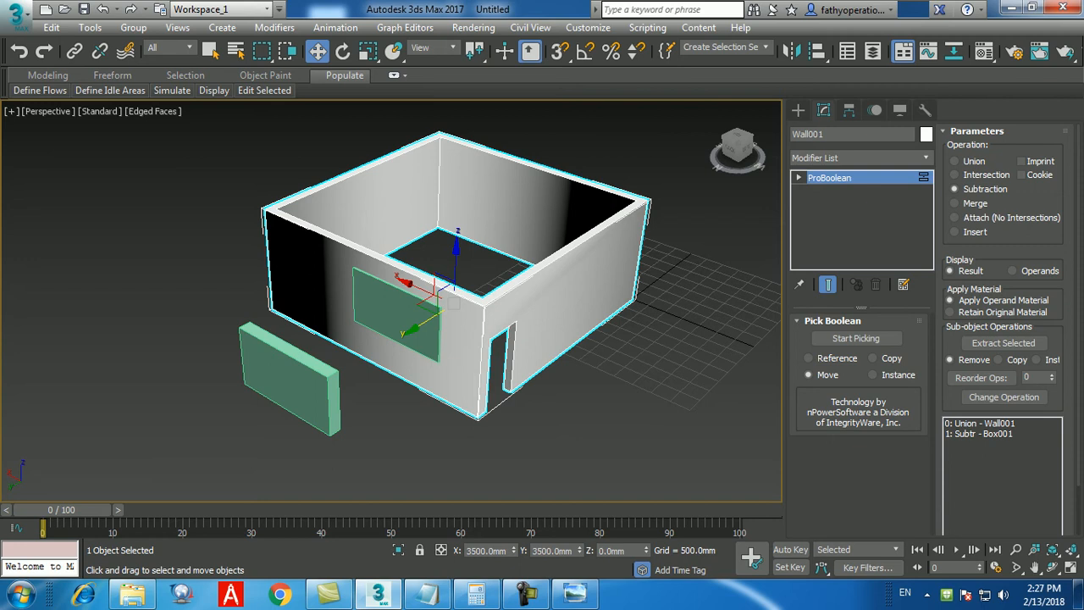
click(856, 338)
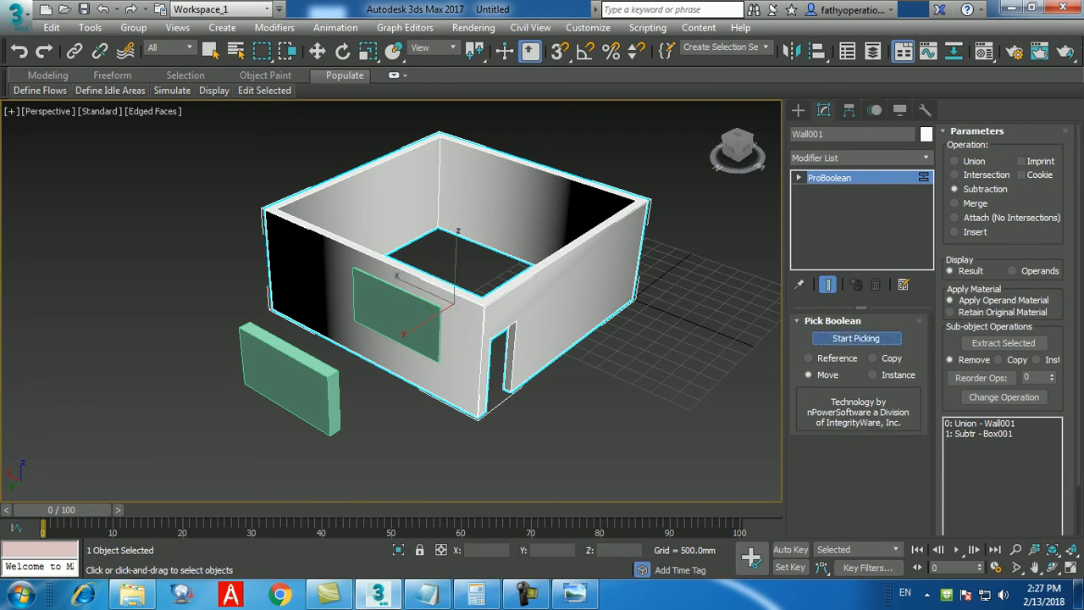
click(406, 320)
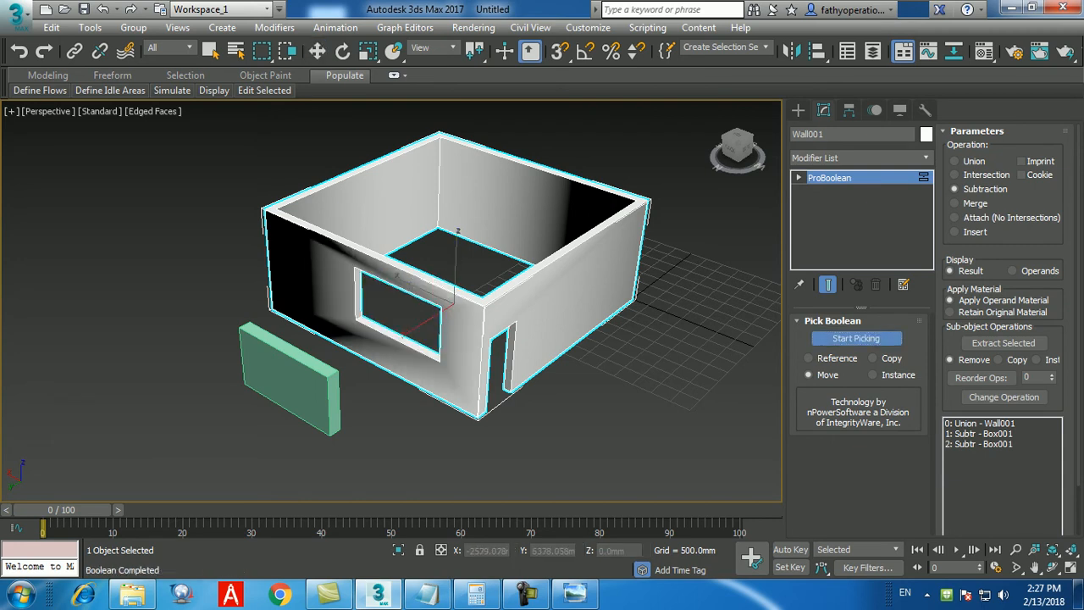
key(w)
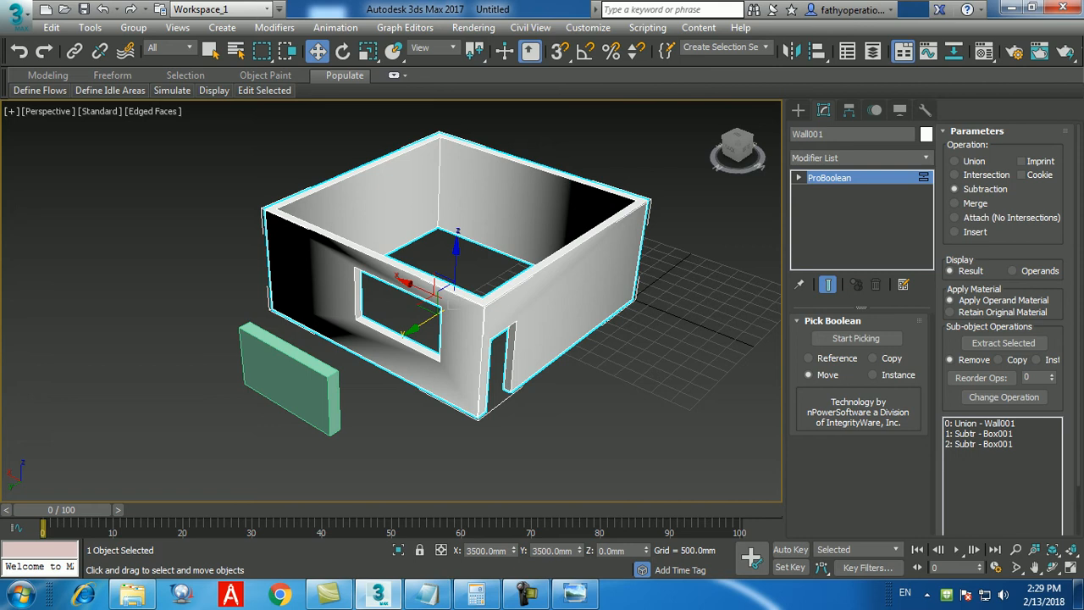
- Isolate the copied box outside the room and set its width segments to 3
click(289, 398)
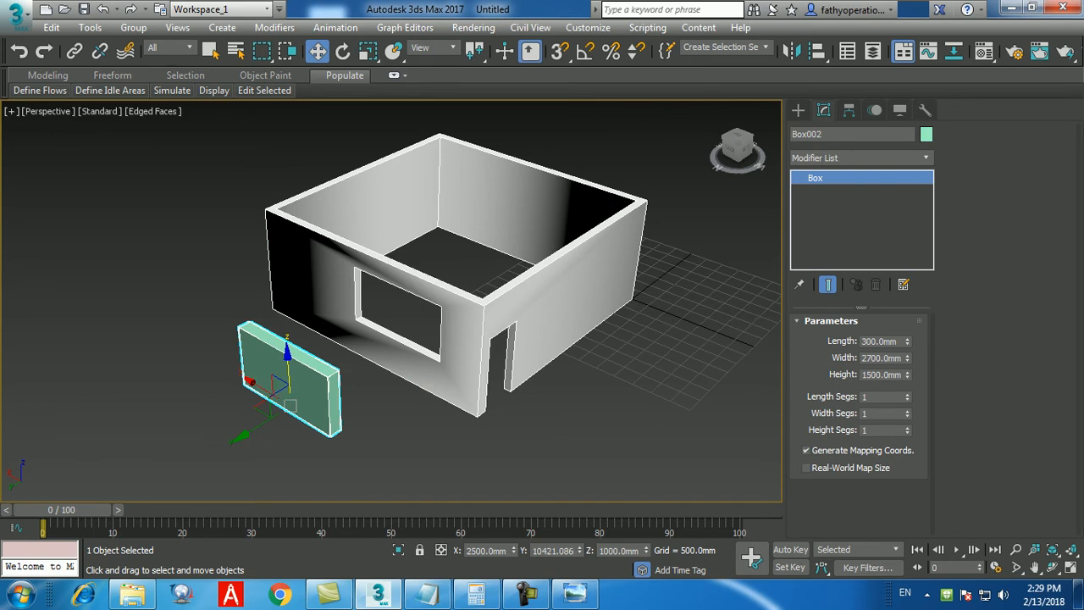
key(alt+q)
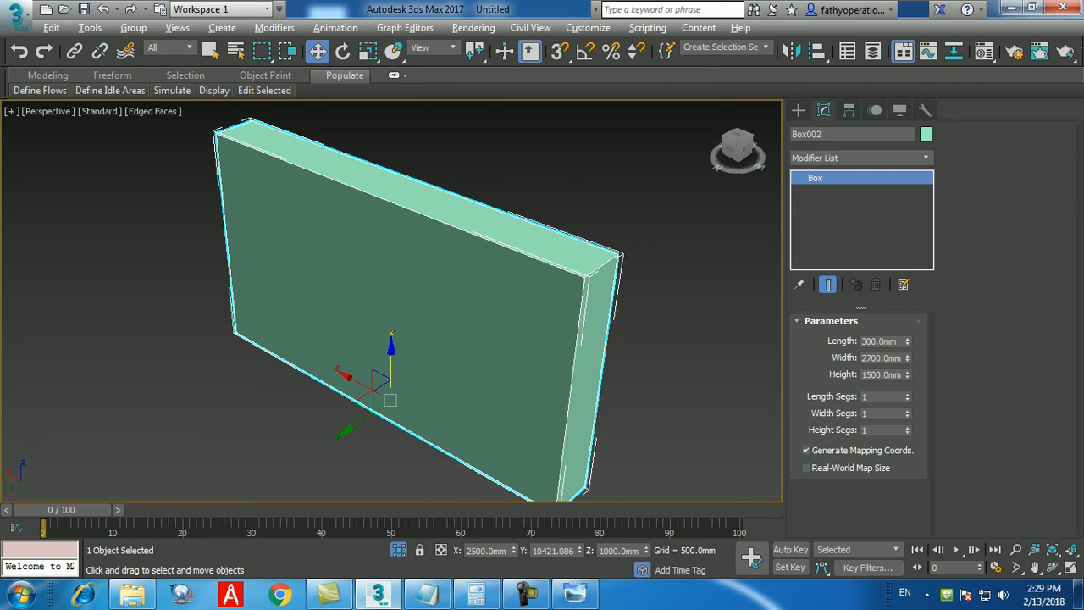
middle_drag(366, 416, 364, 412)
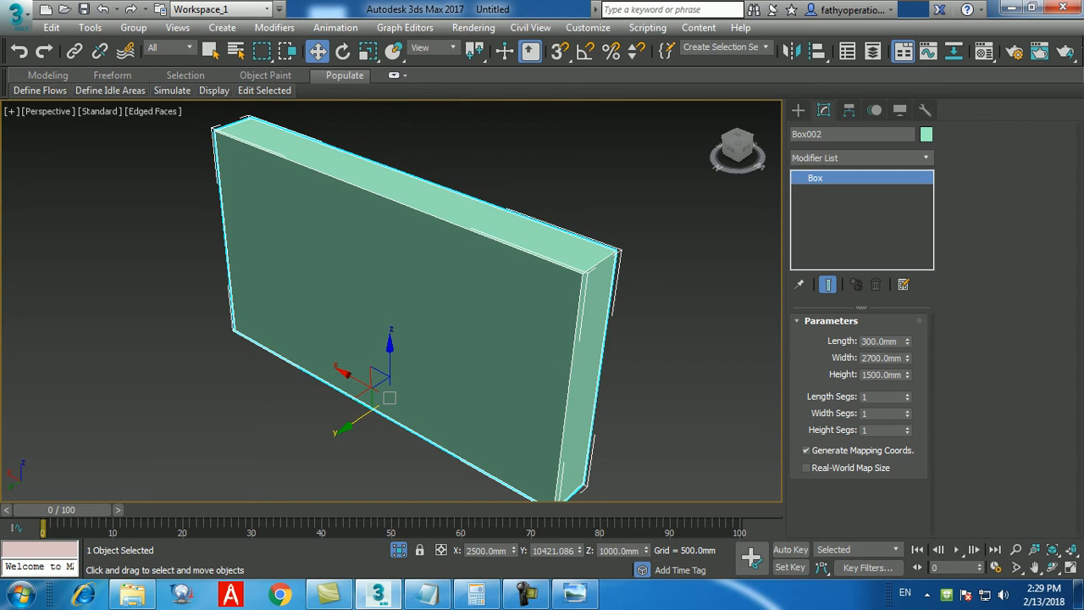
click(906, 410)
click(907, 411)
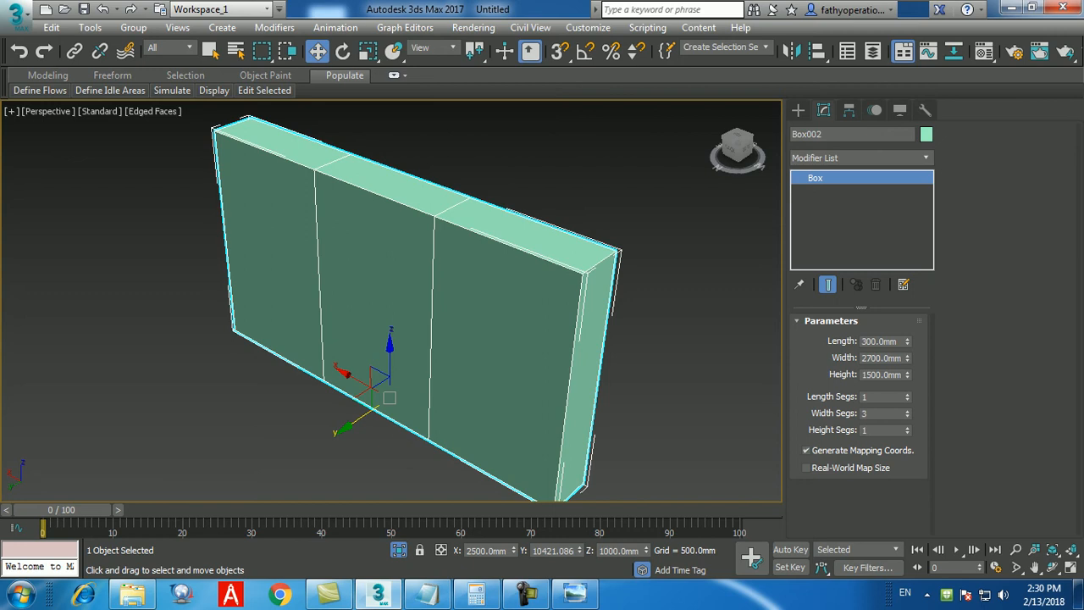
double_click(875, 413)
- Convert the isolated box to an Editable Poly, and undo the conversion
right_click(563, 295)
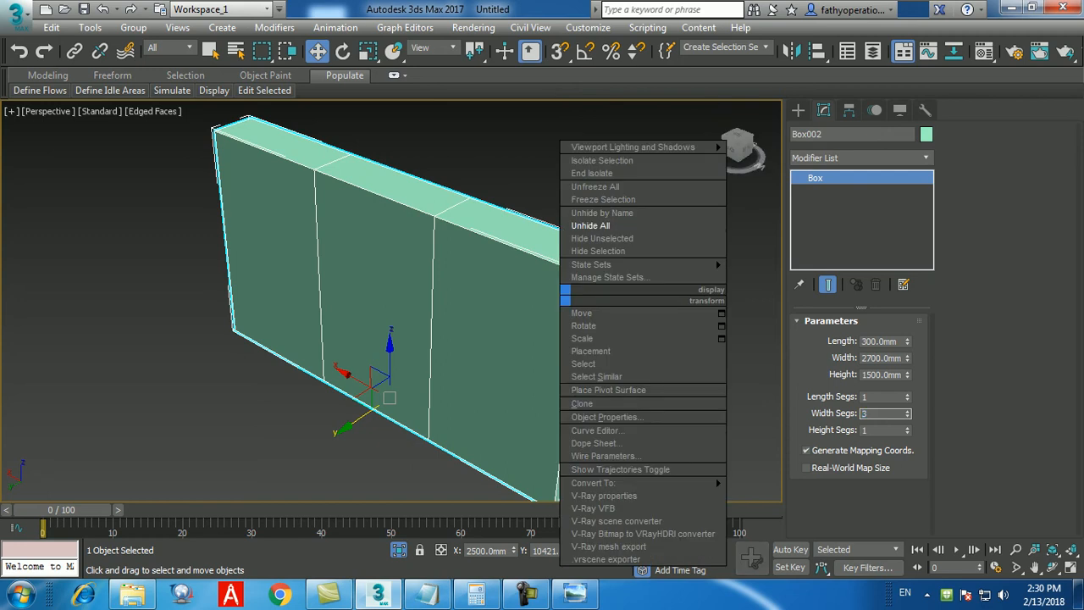
mouse_move(610, 483)
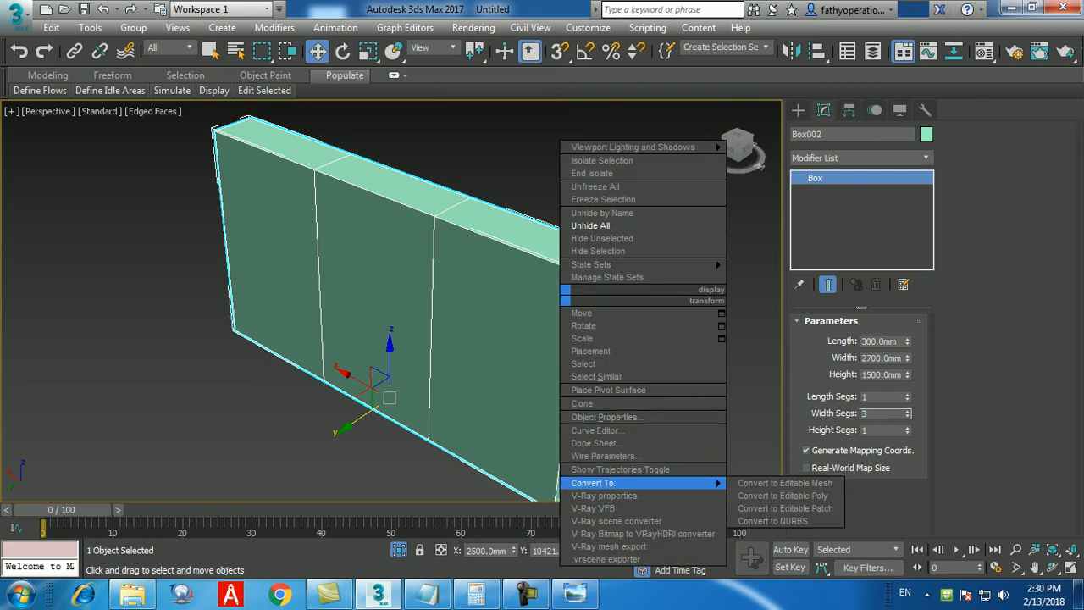
click(783, 495)
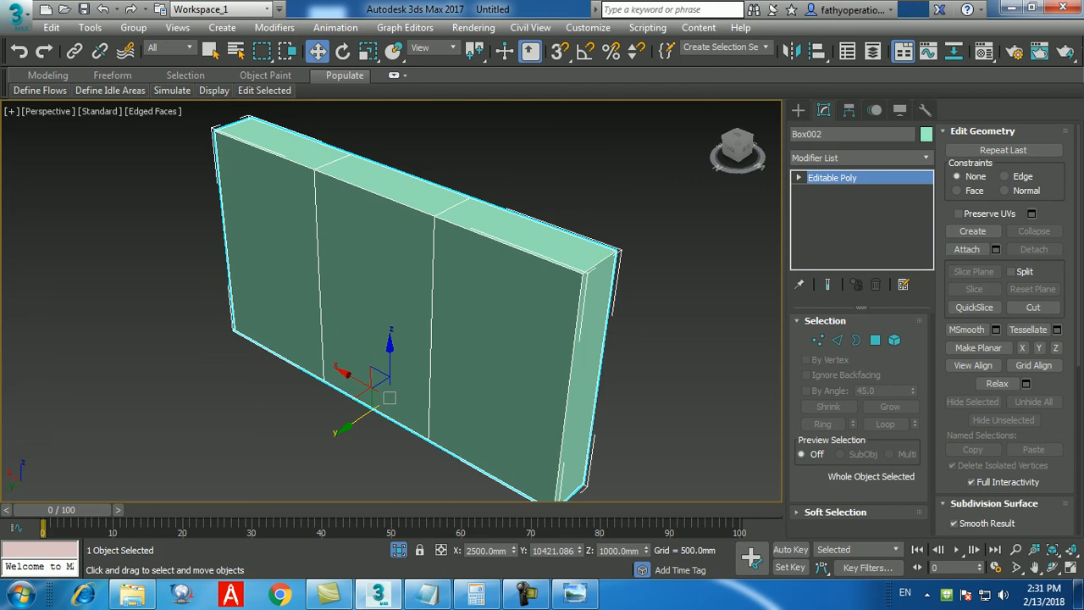
key(ctrl+z)
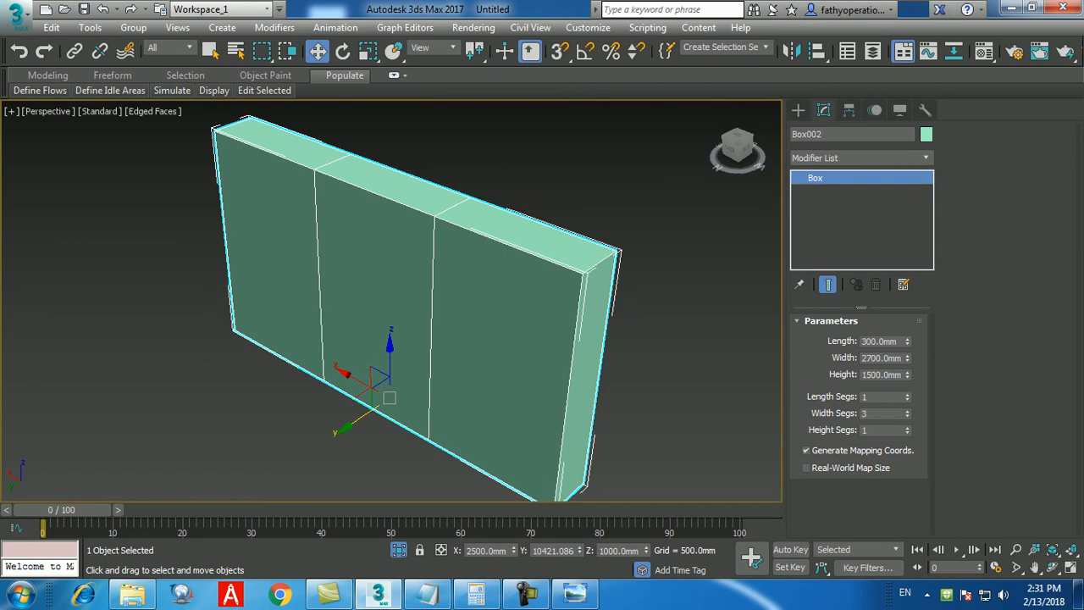
- Add an Edit Poly modifier to the window box, and remove the modifier again
click(861, 159)
key(e)
key(Return)
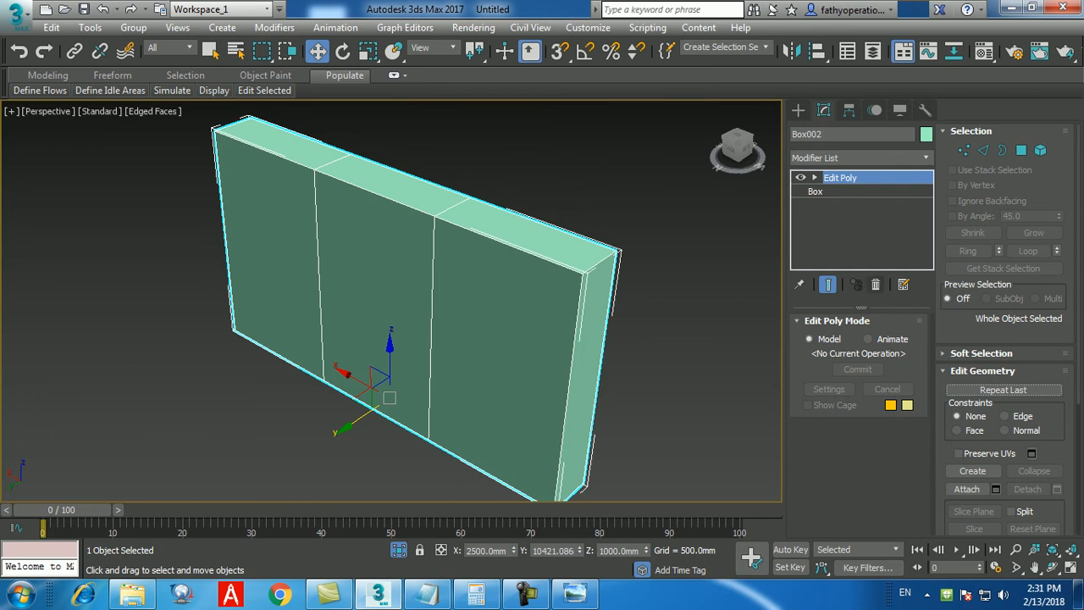
click(875, 284)
- Convert the window box to an Editable Poly, and undo the conversion
right_click(564, 293)
mouse_move(644, 481)
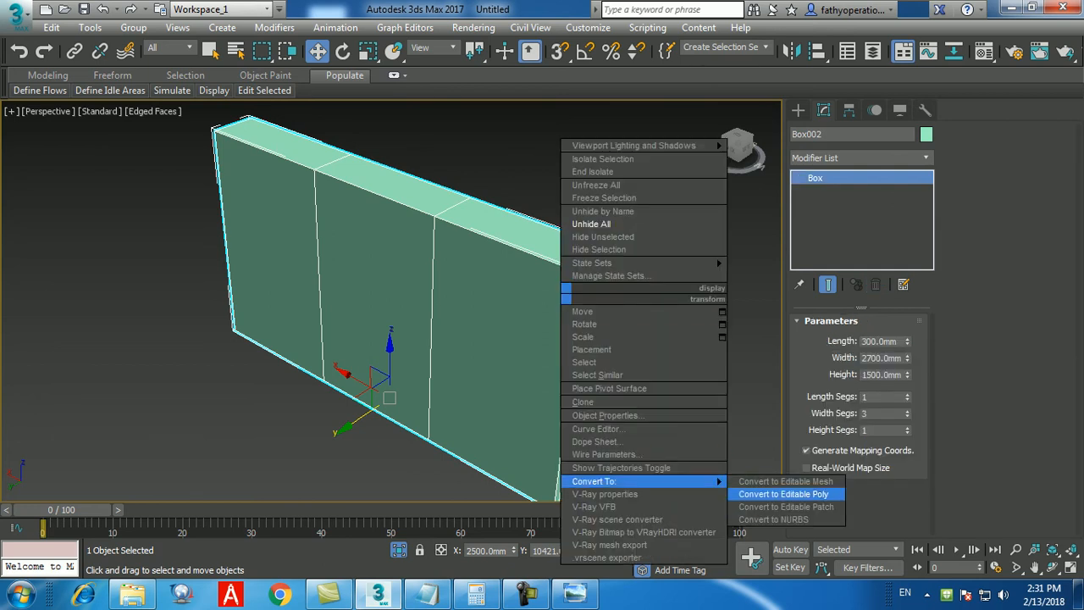
click(783, 493)
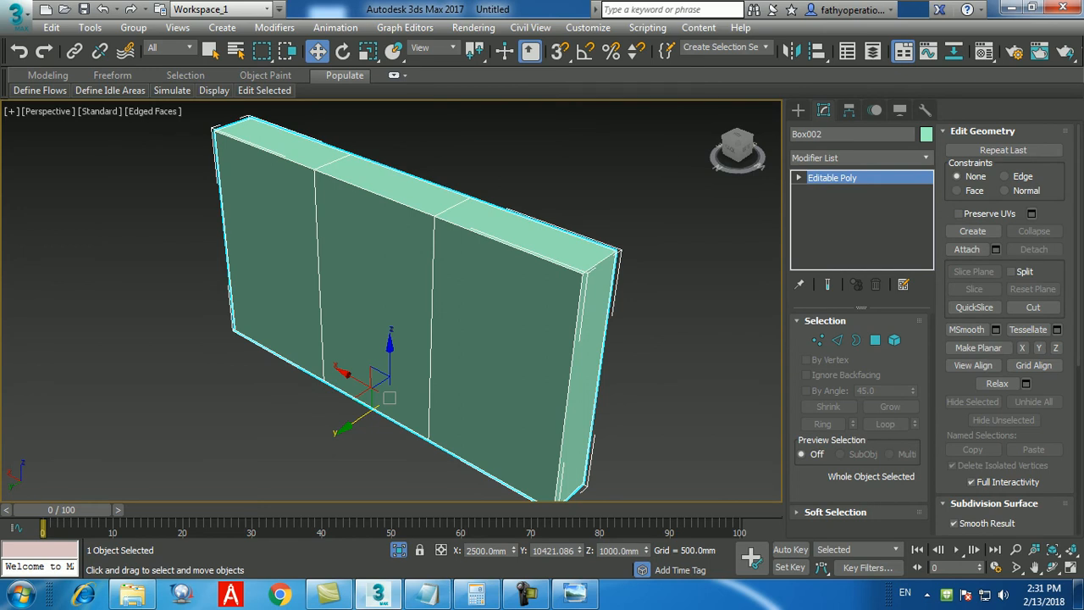
key(ctrl+z)
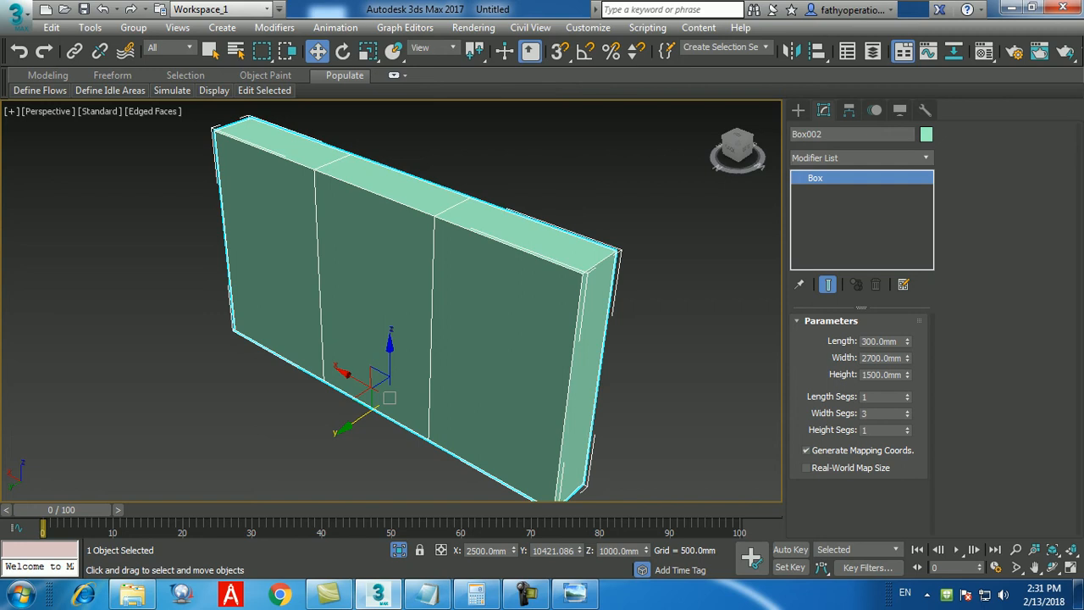
- Convert the three-segment window box to an Editable Poly
right_click(590, 292)
mouse_move(491, 480)
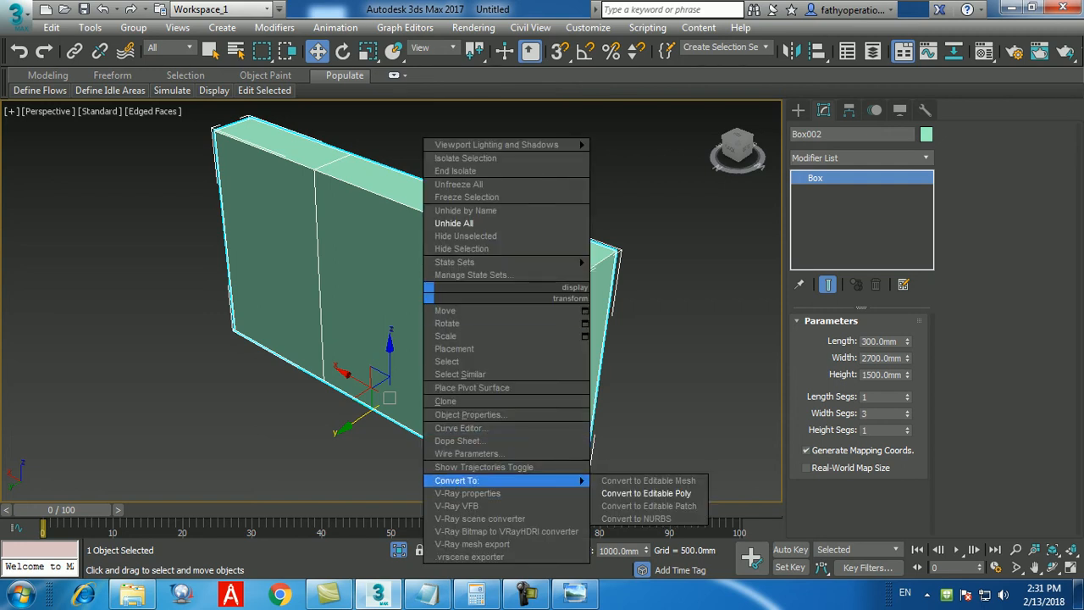
click(646, 493)
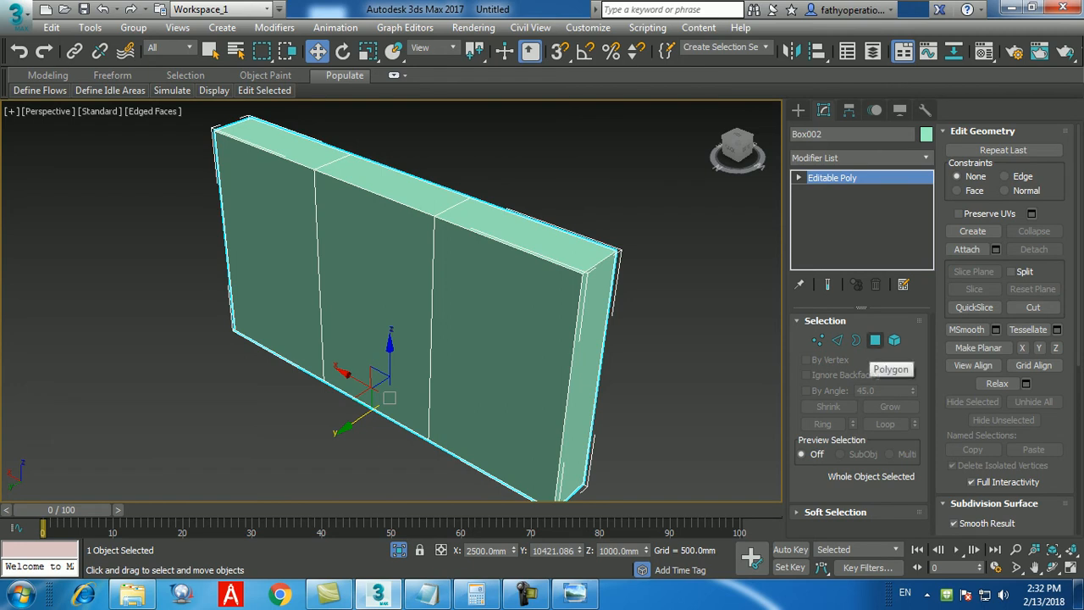
- Select the three large front polygons and the three large back polygons of the box at polygon level
click(875, 340)
click(499, 360)
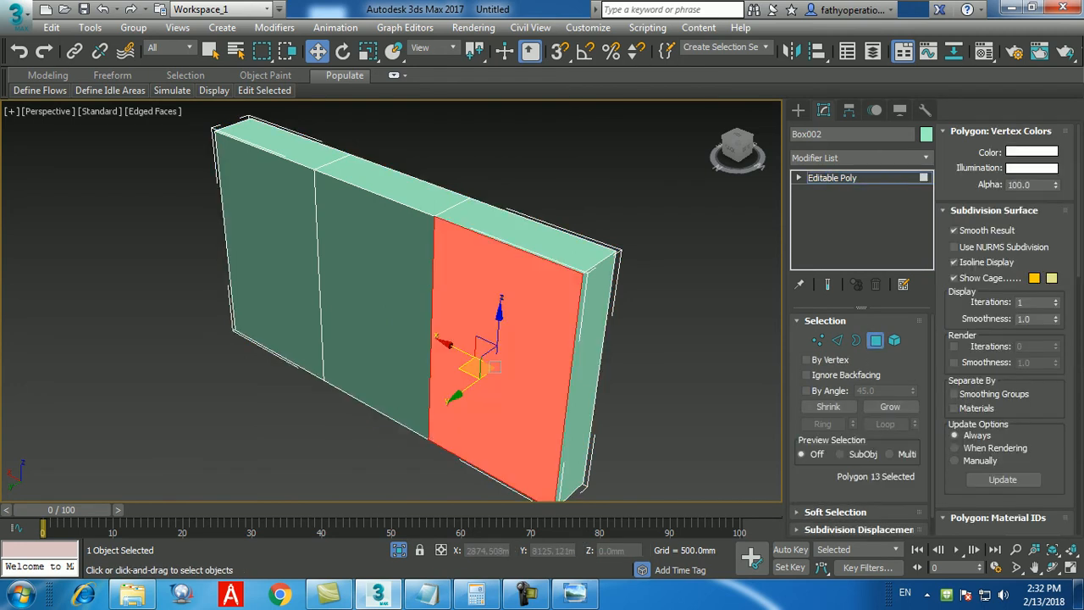
ctrl+click(381, 309)
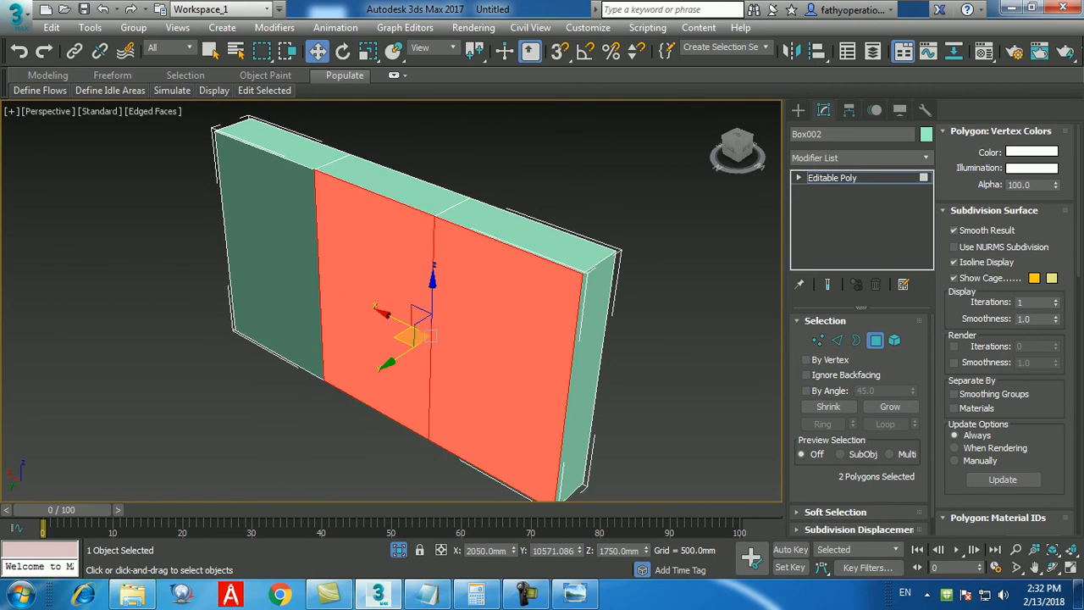
ctrl+click(275, 266)
alt+middle_drag(276, 267, 119, 258)
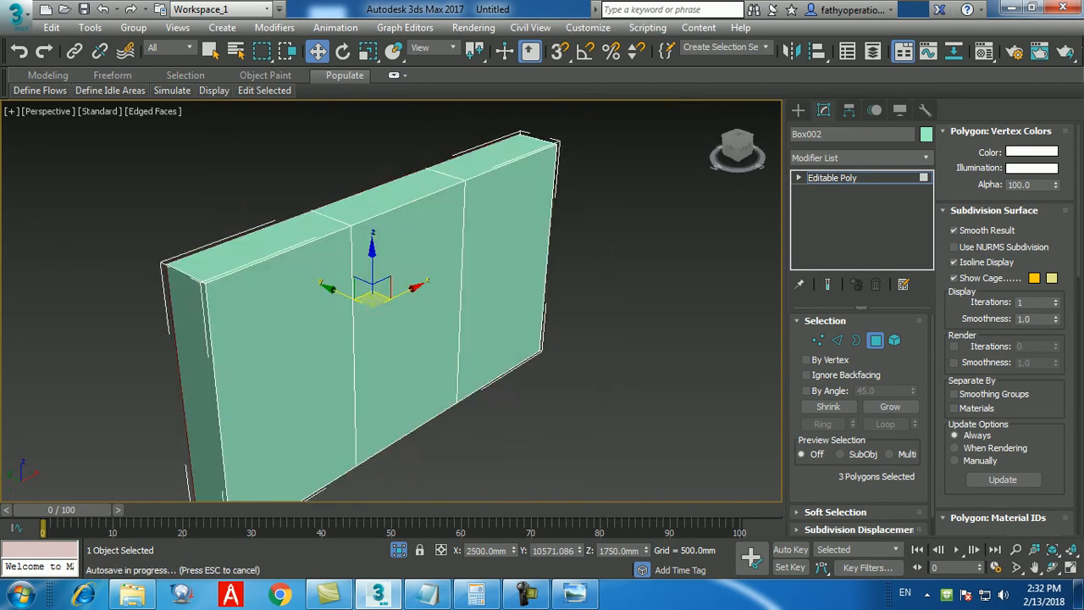
ctrl+click(290, 383)
ctrl+click(408, 326)
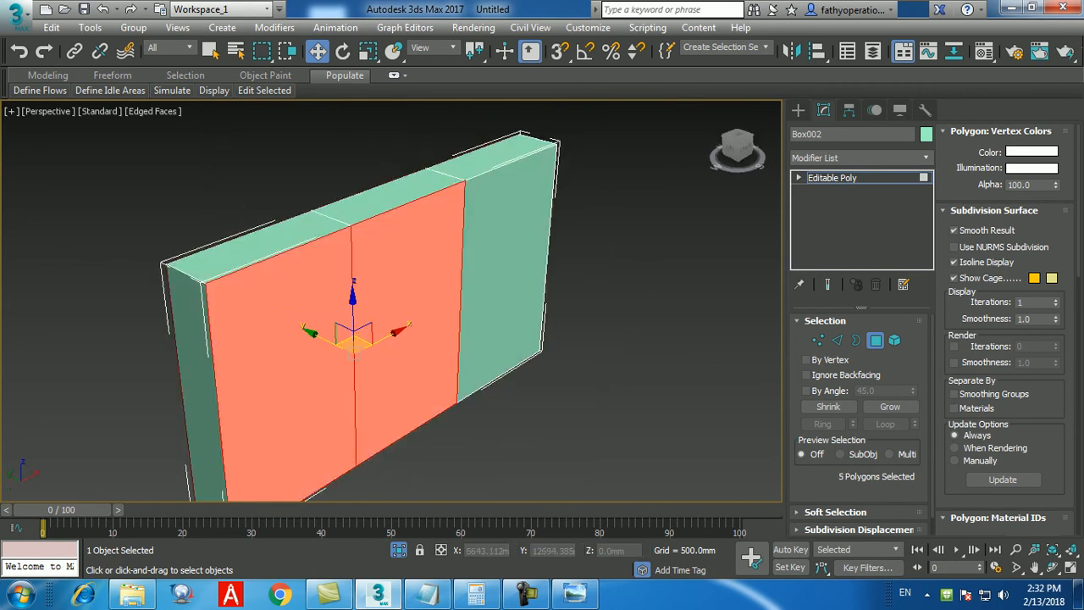
ctrl+click(502, 284)
alt+middle_drag(501, 284, 634, 281)
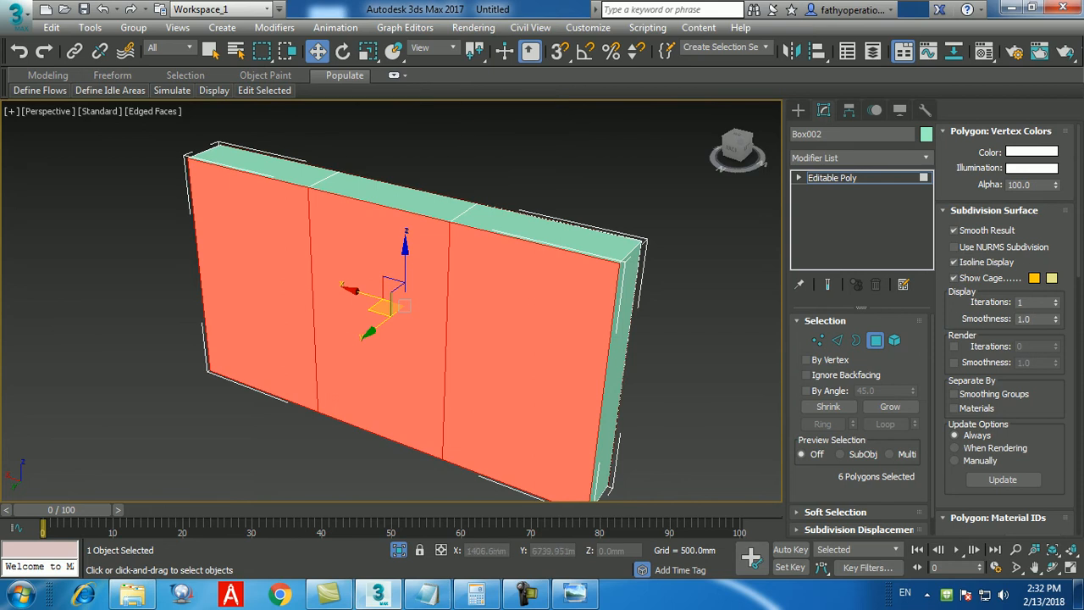
- Open the Inset settings for the six selected polygons and cancel them, clearing the selection and leaving polygon level
scroll(1006, 331, down, 8)
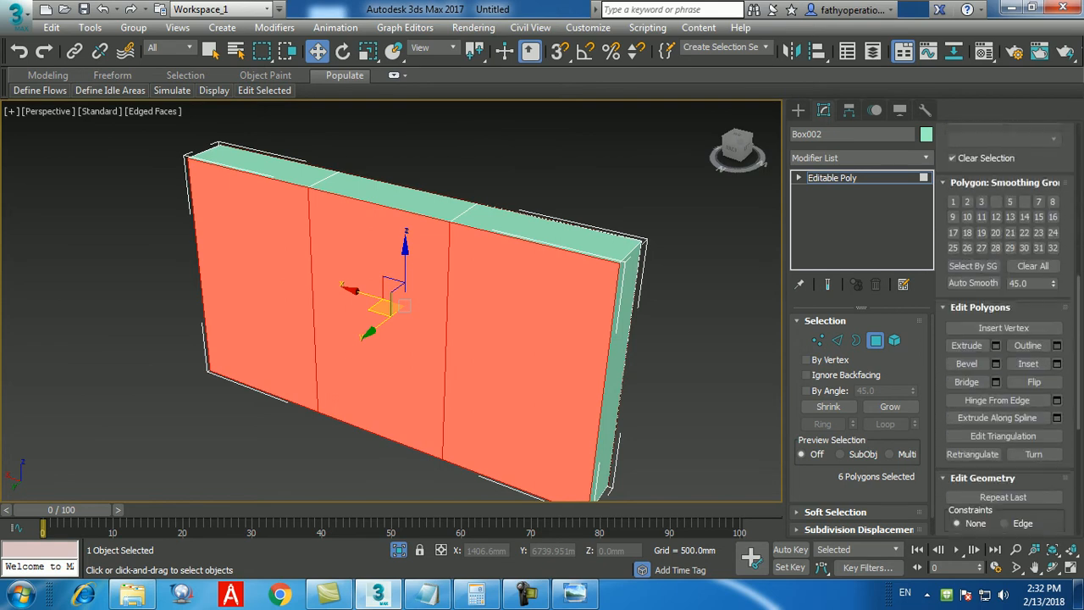
click(1056, 347)
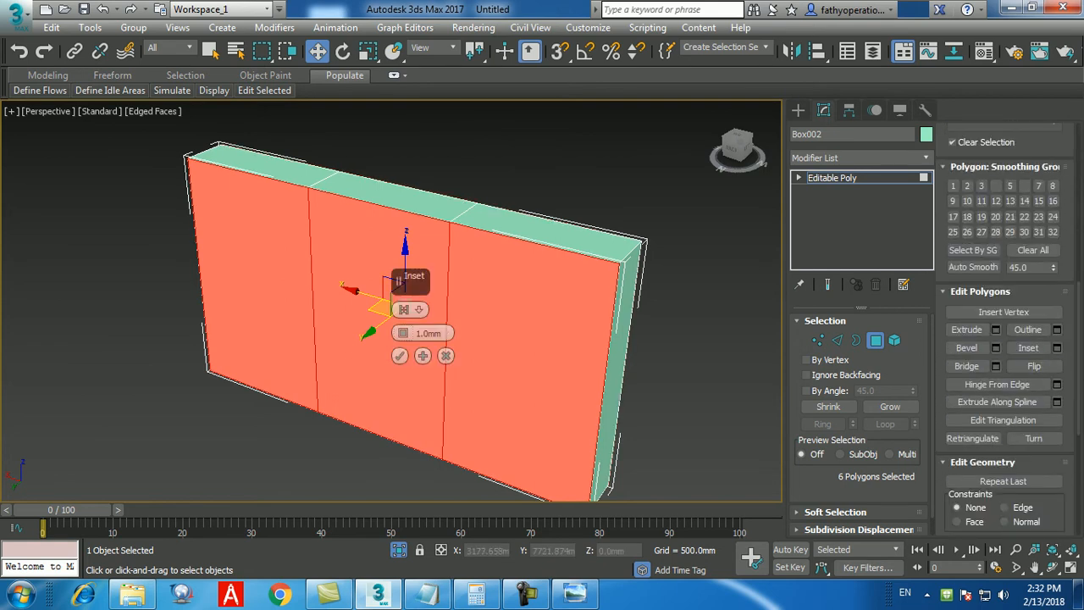
click(446, 356)
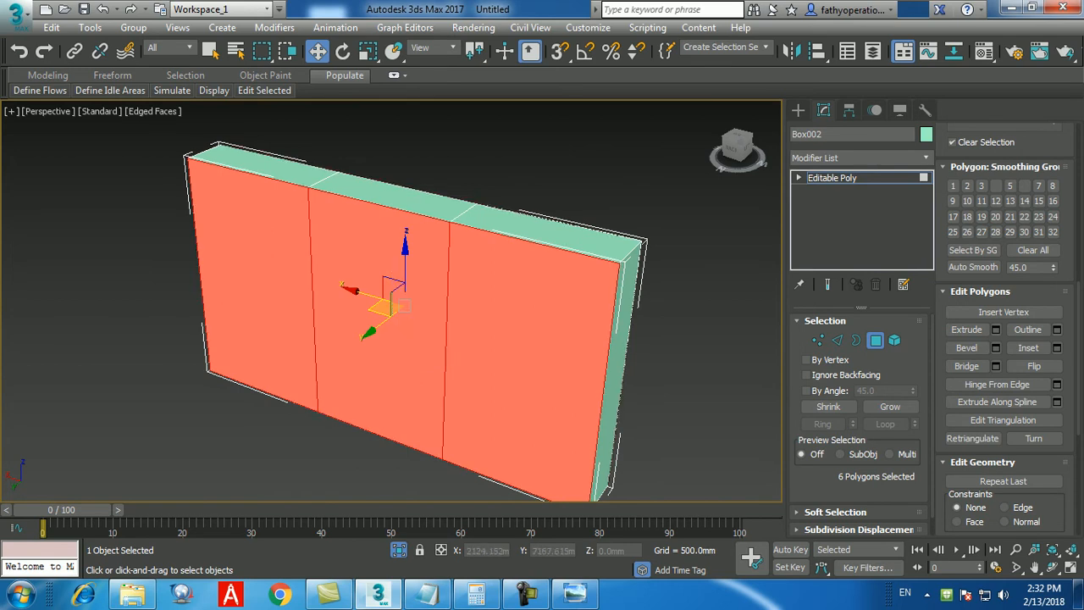
click(678, 339)
click(876, 340)
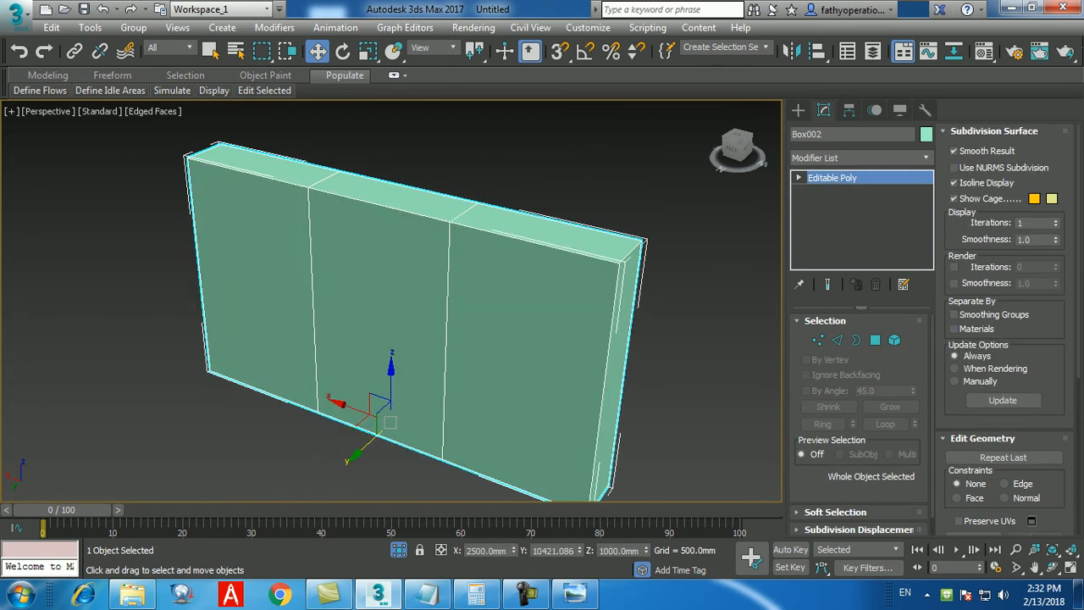
- Convert the box to an Editable Poly again, and select its three front and three back polygons
right_click(521, 307)
mouse_move(593, 495)
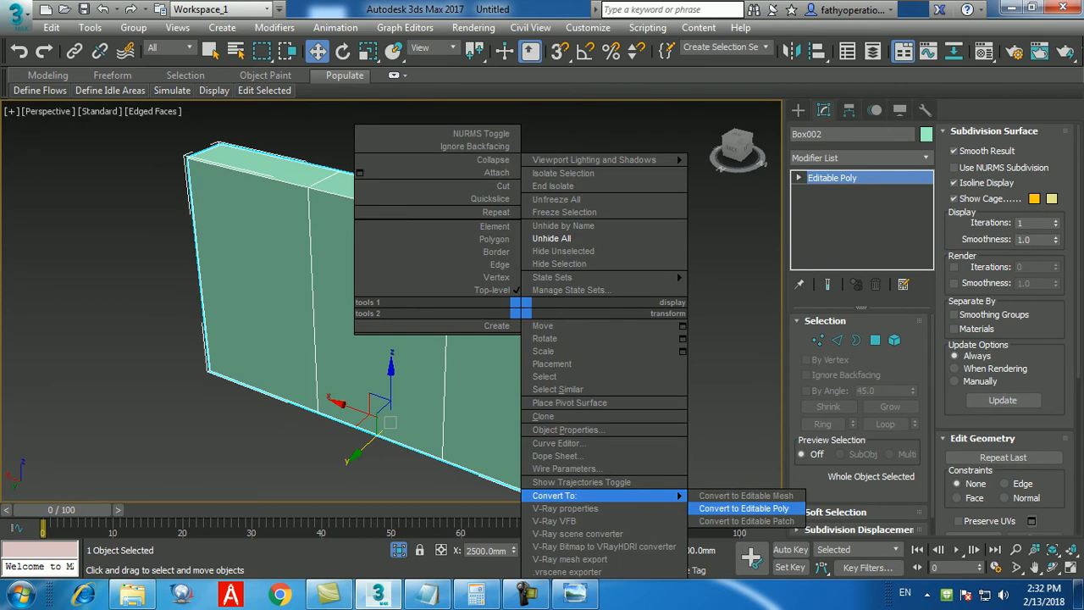
click(743, 508)
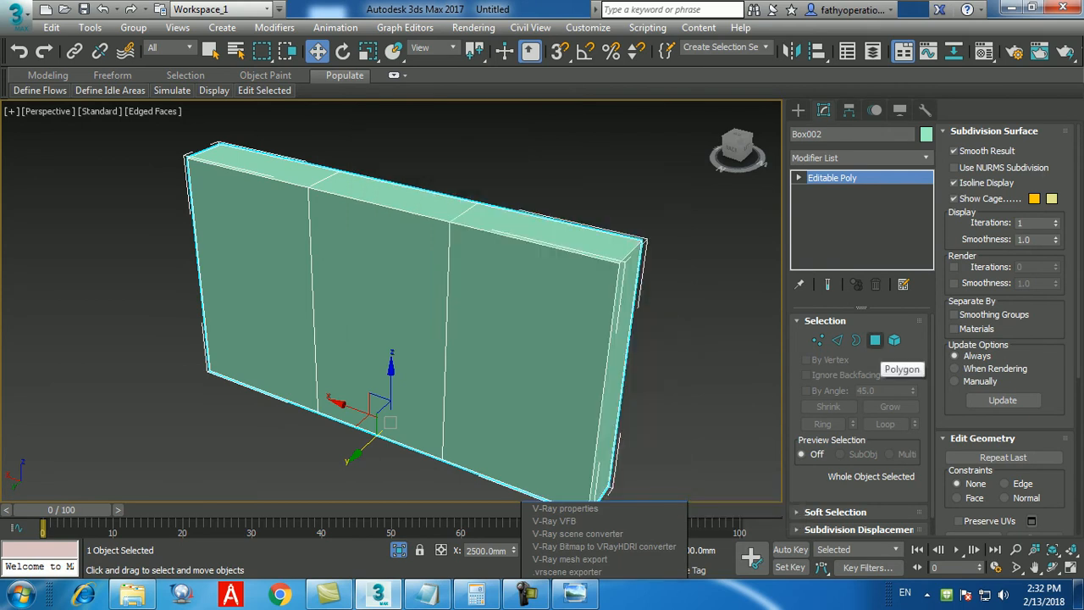
click(875, 340)
click(502, 375)
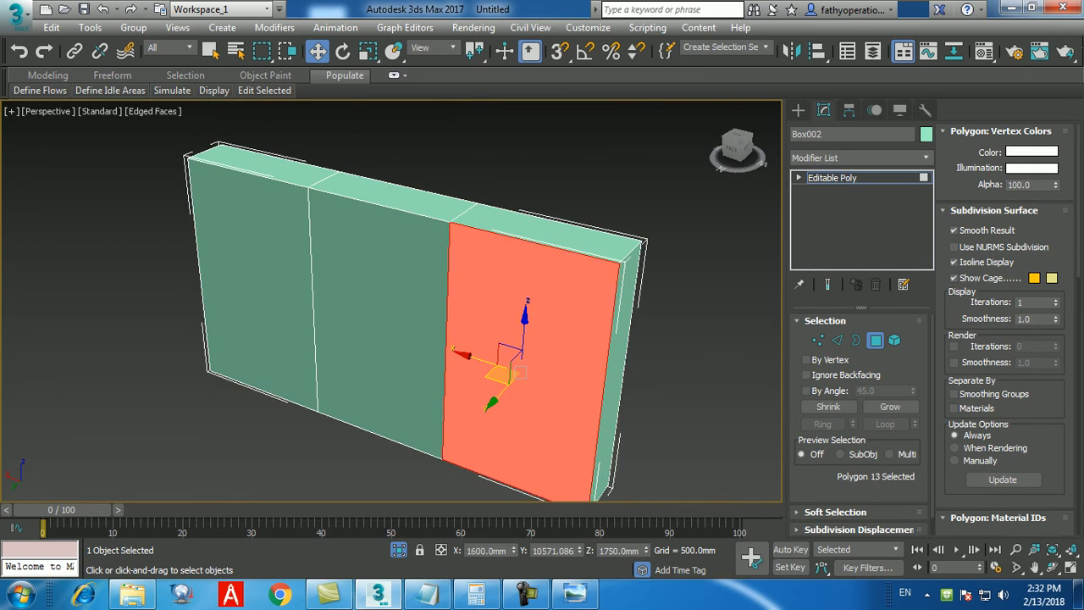
ctrl+click(385, 332)
ctrl+click(267, 292)
alt+middle_drag(373, 326, 182, 324)
ctrl+click(288, 372)
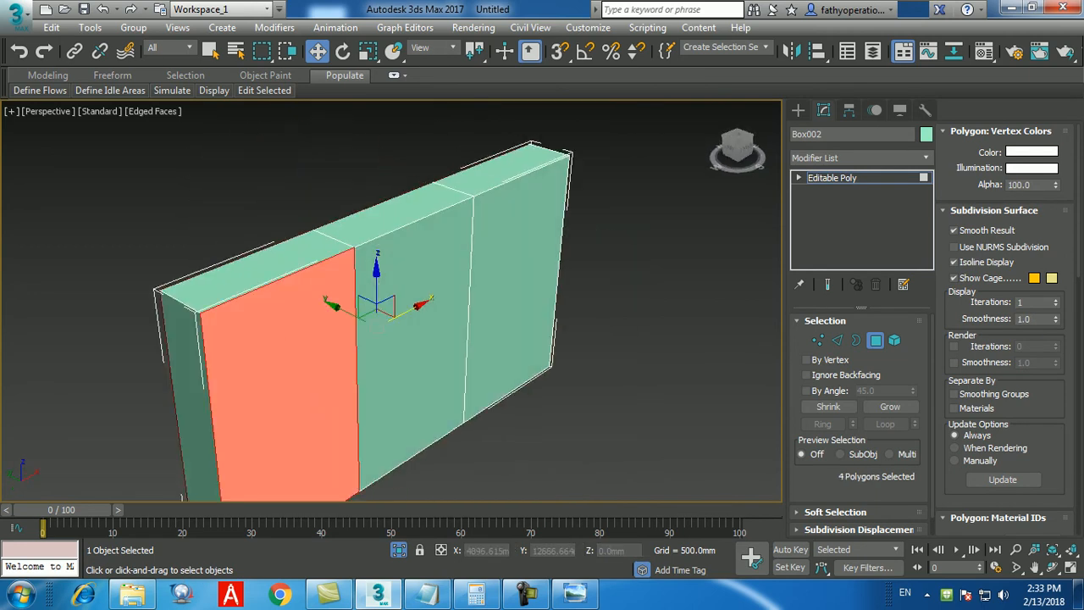
ctrl+click(410, 339)
ctrl+click(512, 296)
alt+middle_drag(407, 329, 554, 323)
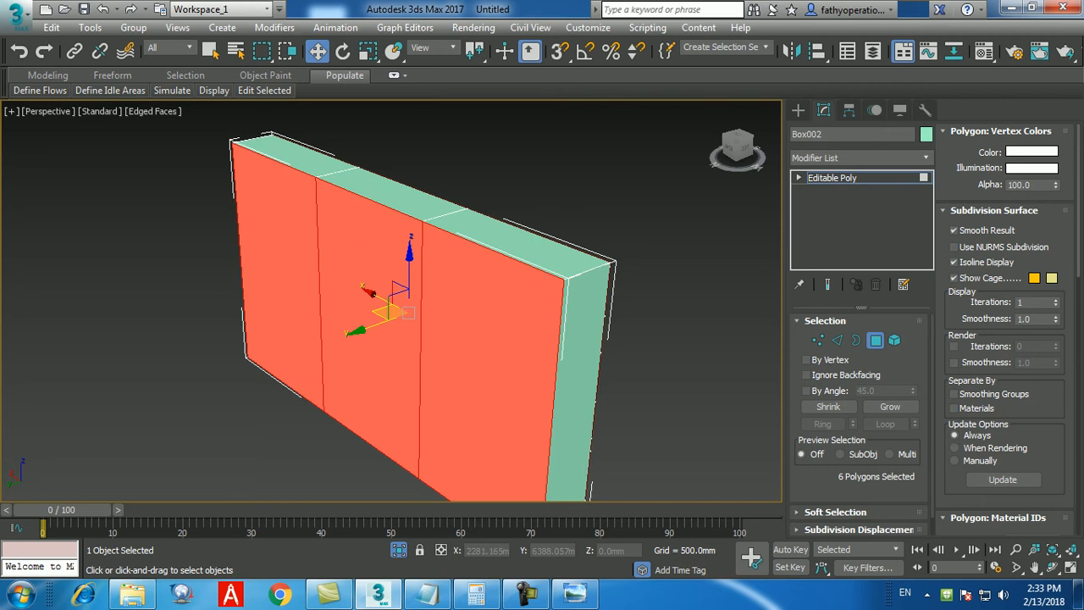
- Try insetting the six selected polygons By Polygon with amounts of 25 mm and 50 mm, cancel the inset and deselect the polygons
scroll(1005, 330, down, 10)
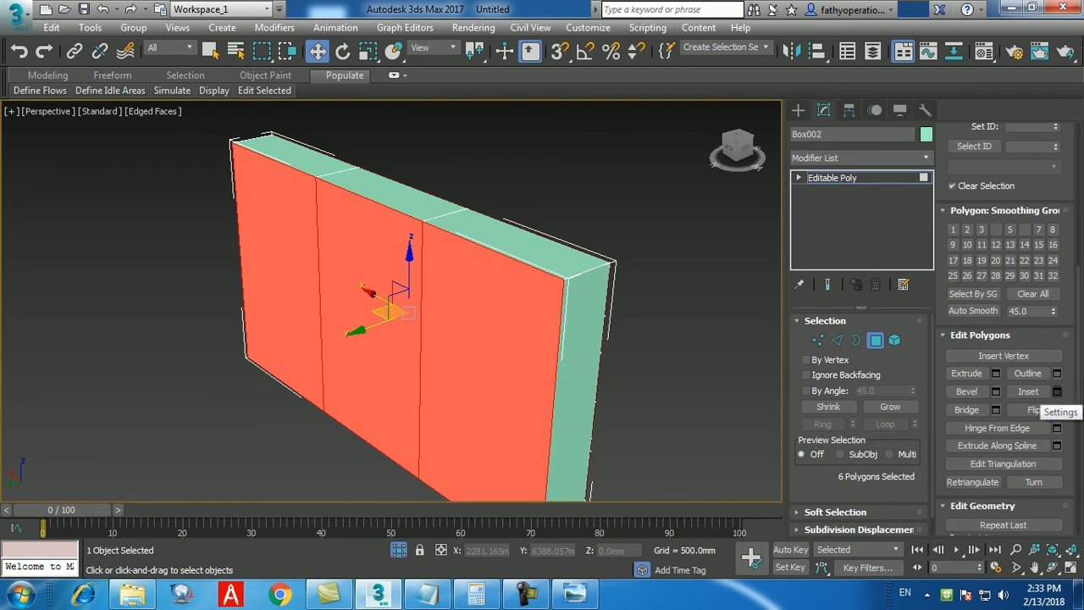
click(1056, 391)
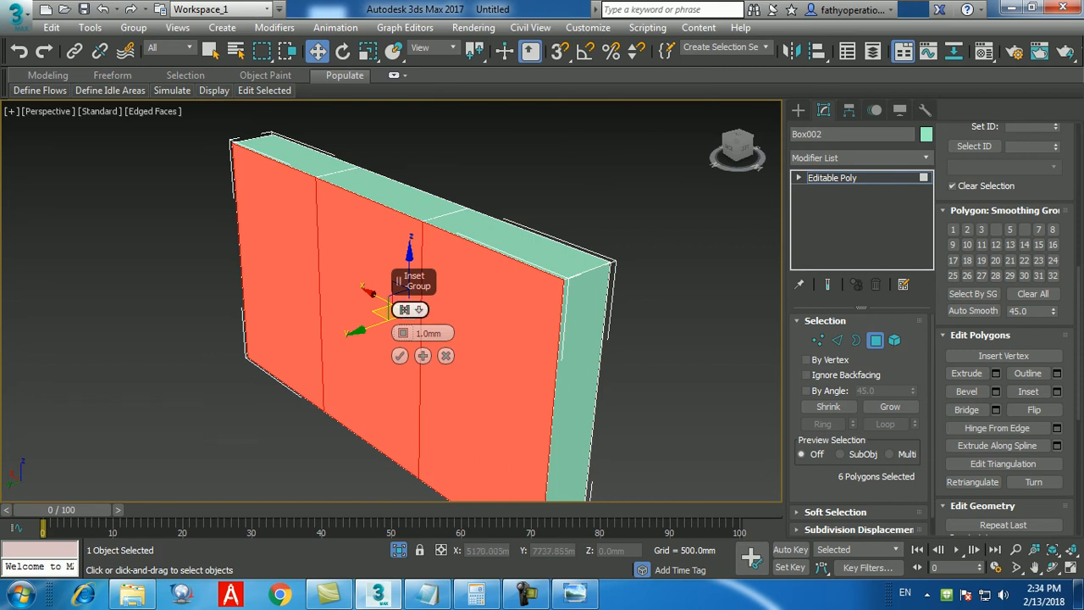
click(405, 309)
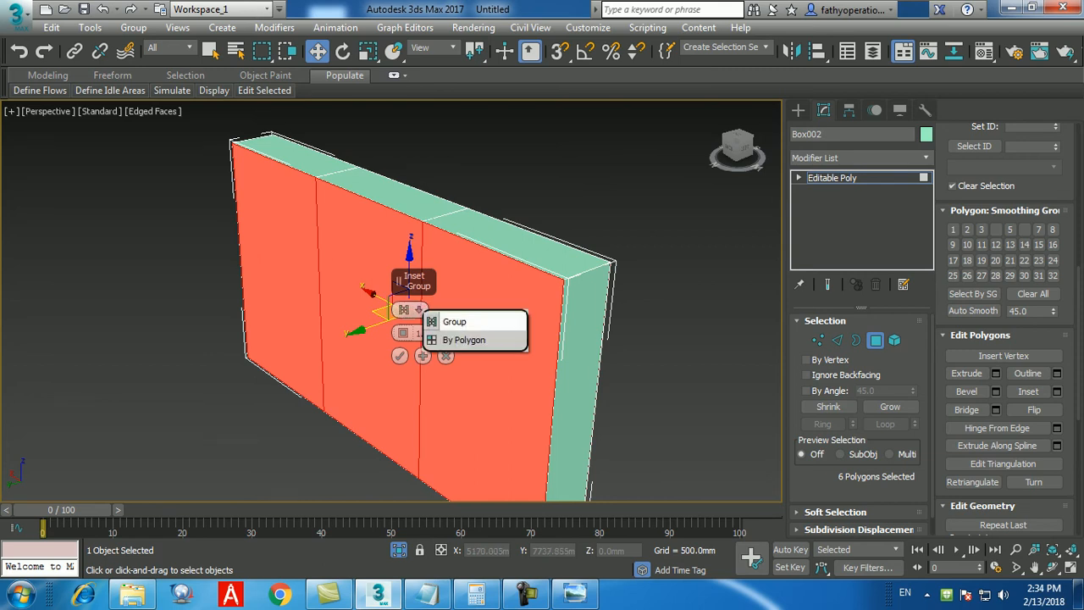
click(444, 336)
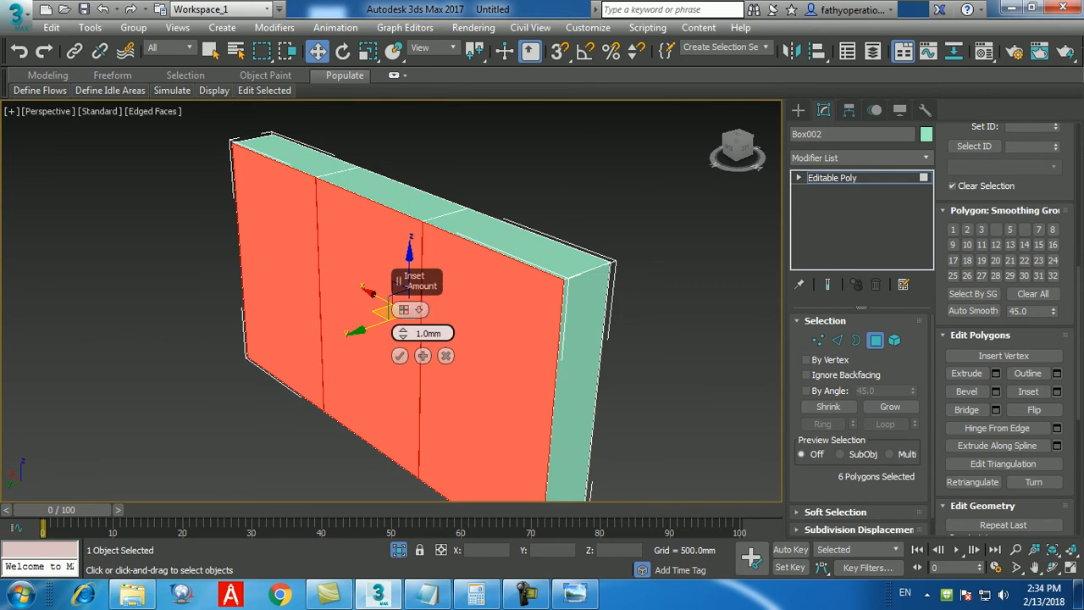
double_click(429, 334)
text(25)
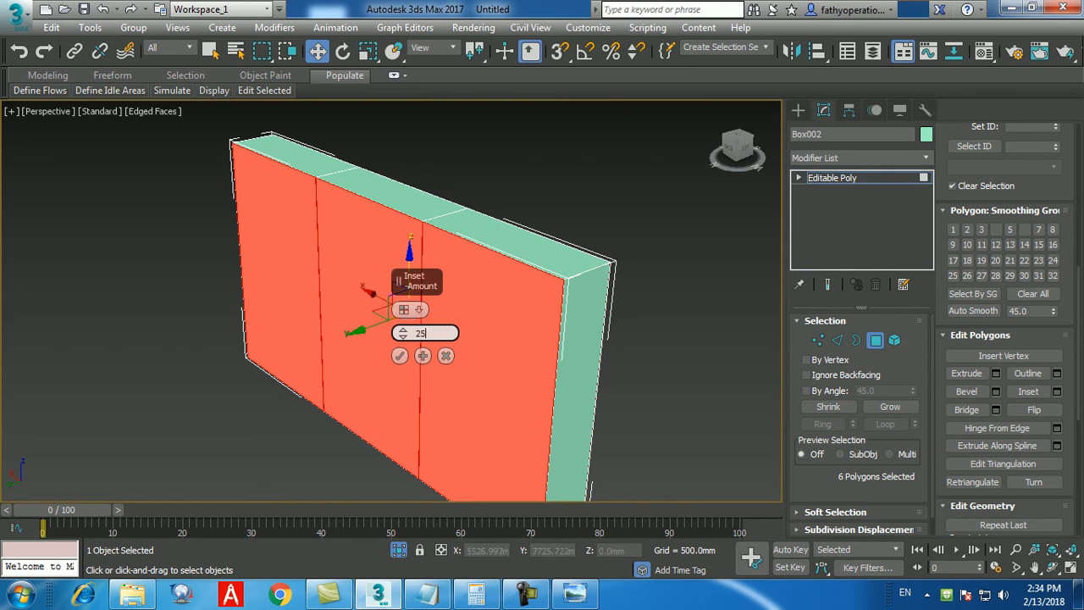
key(Return)
text(50)
key(Return)
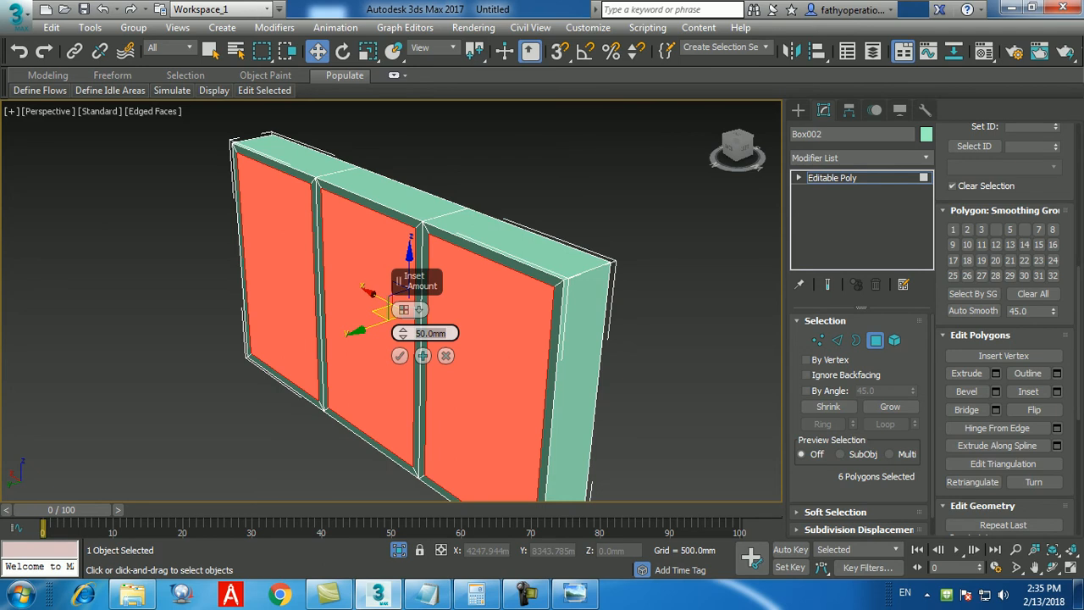
click(446, 355)
click(669, 326)
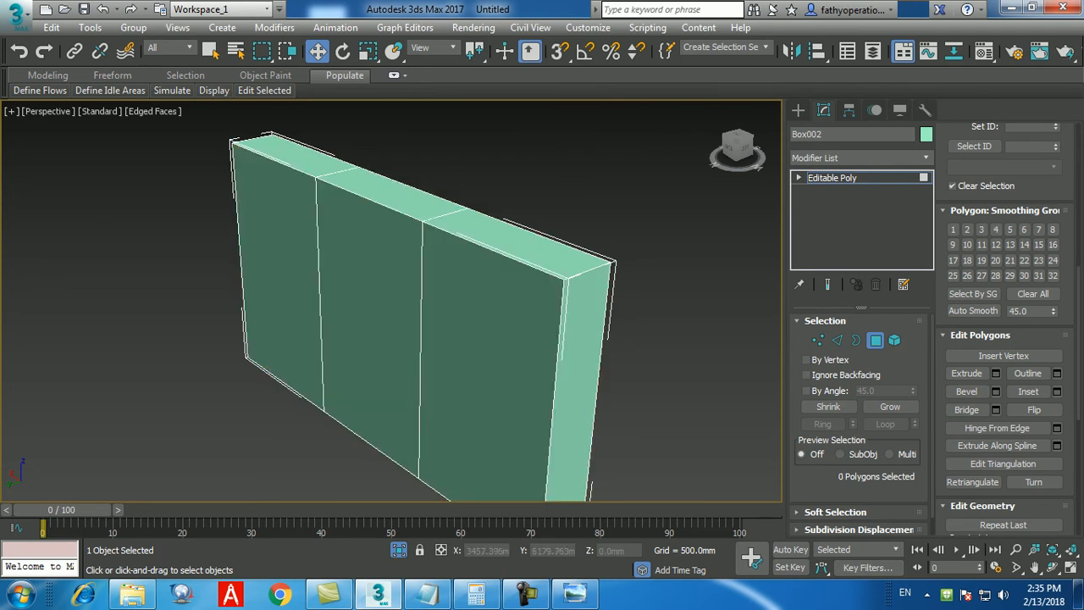
- Undo the polygon selections and the Editable Poly conversion, back to the parametric box
key(ctrl+z)
key(ctrl+z)
key(ctrl+z)
key(ctrl+z)
key(ctrl+z)
key(ctrl+z)
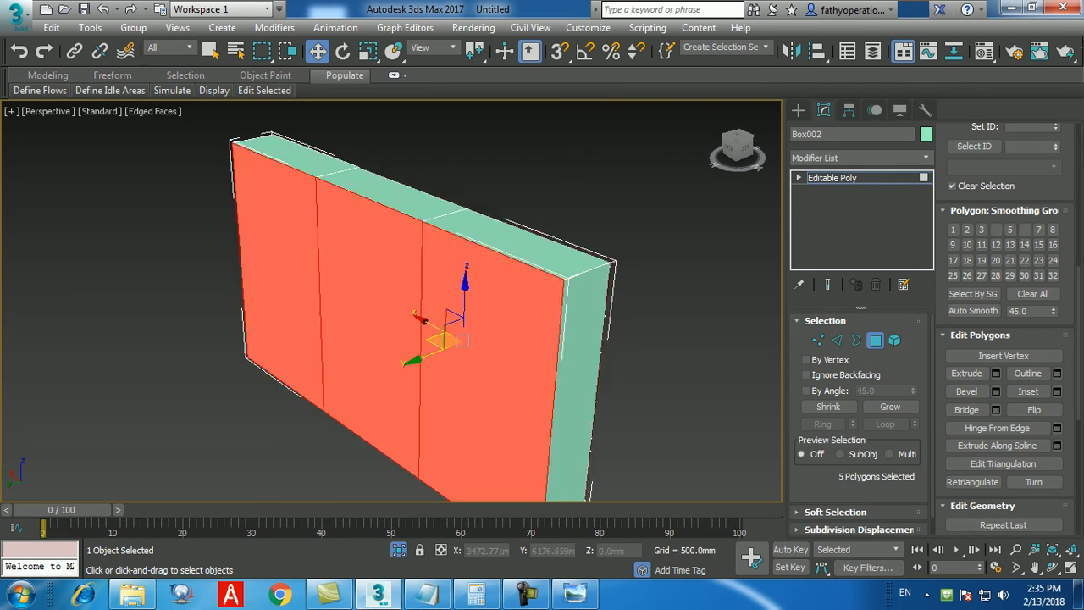
key(ctrl+z)
key(ctrl+z)
key(ctrl+z)
key(ctrl+z)
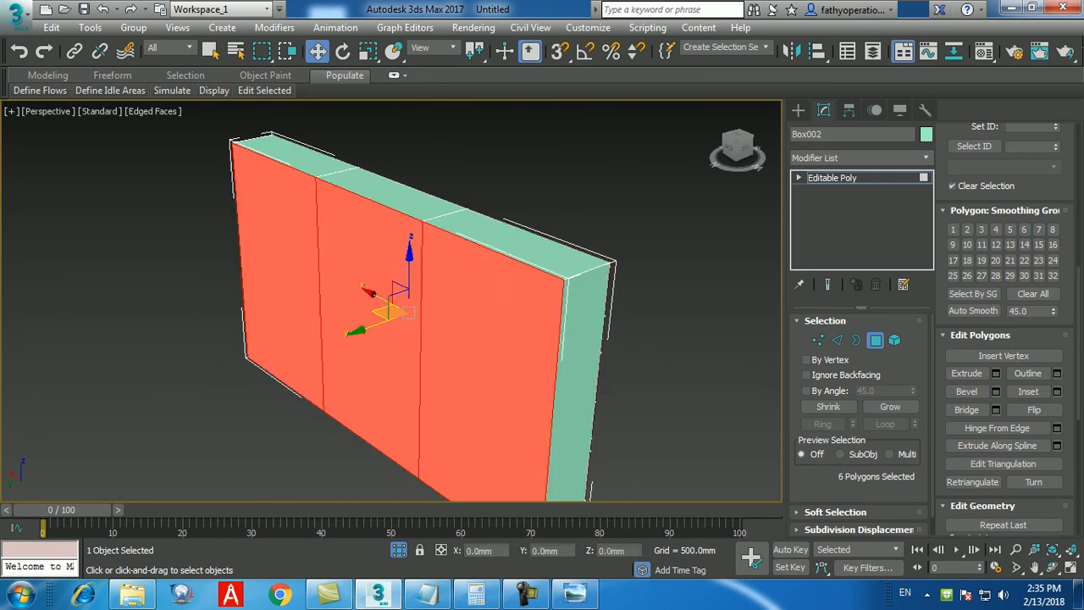
key(ctrl+z)
key(ctrl+z)
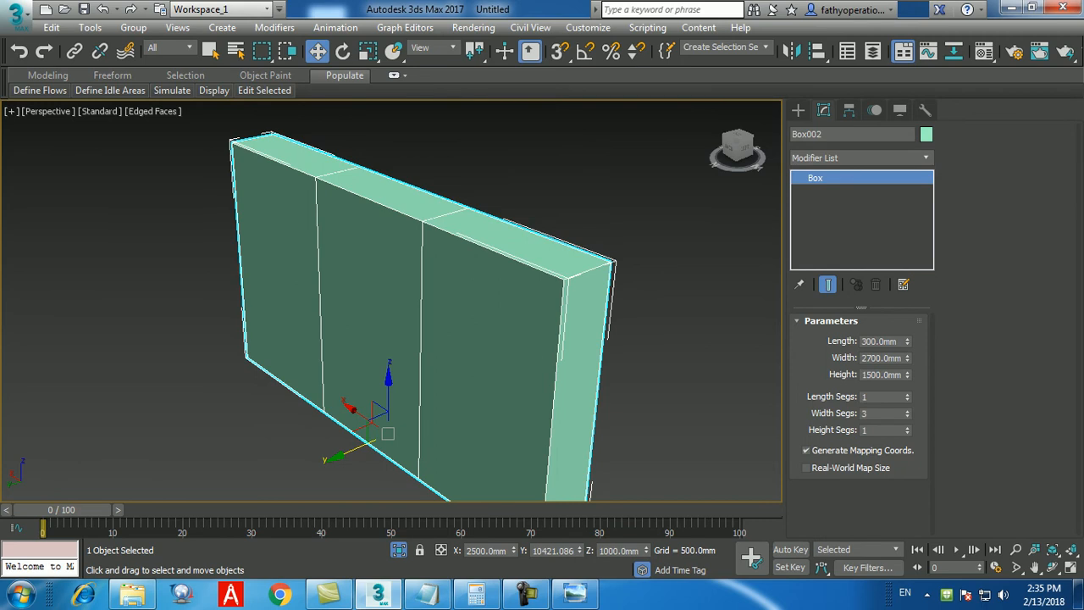
- Set the window box's length to 200 mm
double_click(880, 342)
text(200)
key(Return)
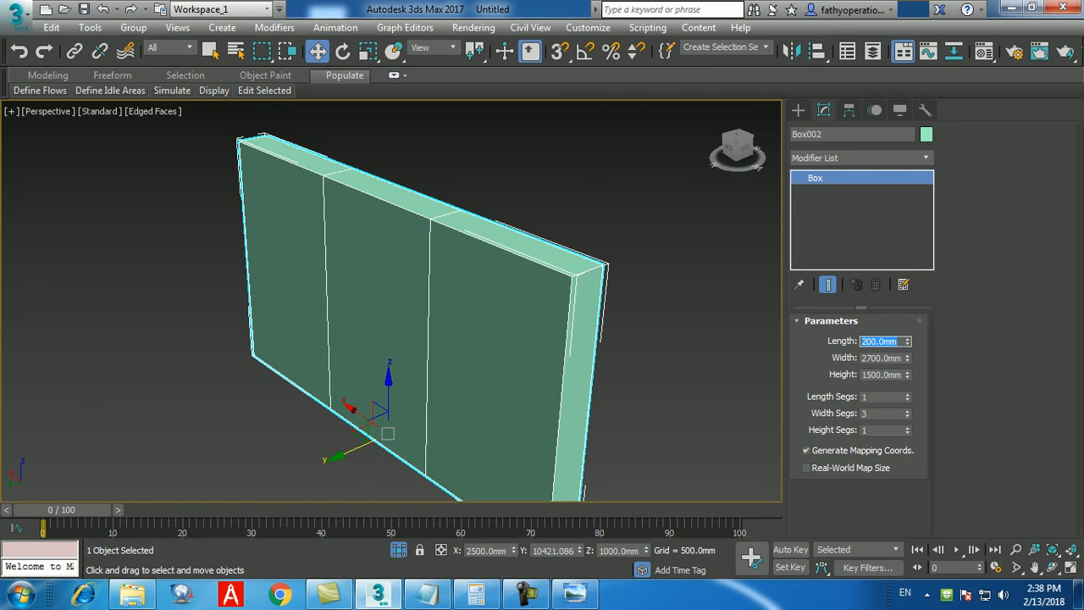
- Convert the resized window box to an Editable Poly
middle_drag(481, 374, 468, 364)
right_click(468, 364)
mouse_move(499, 495)
click(688, 508)
middle_drag(687, 508, 668, 485)
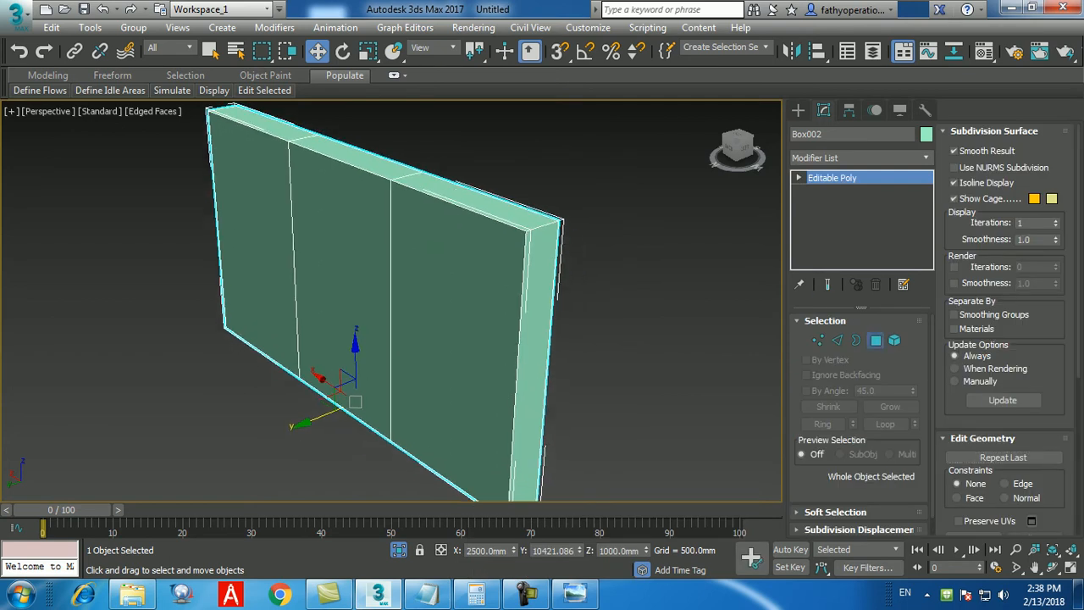
- Select the three front and three back polygons of the converted window box at polygon level
click(875, 340)
click(450, 314)
ctrl+click(347, 292)
ctrl+click(257, 252)
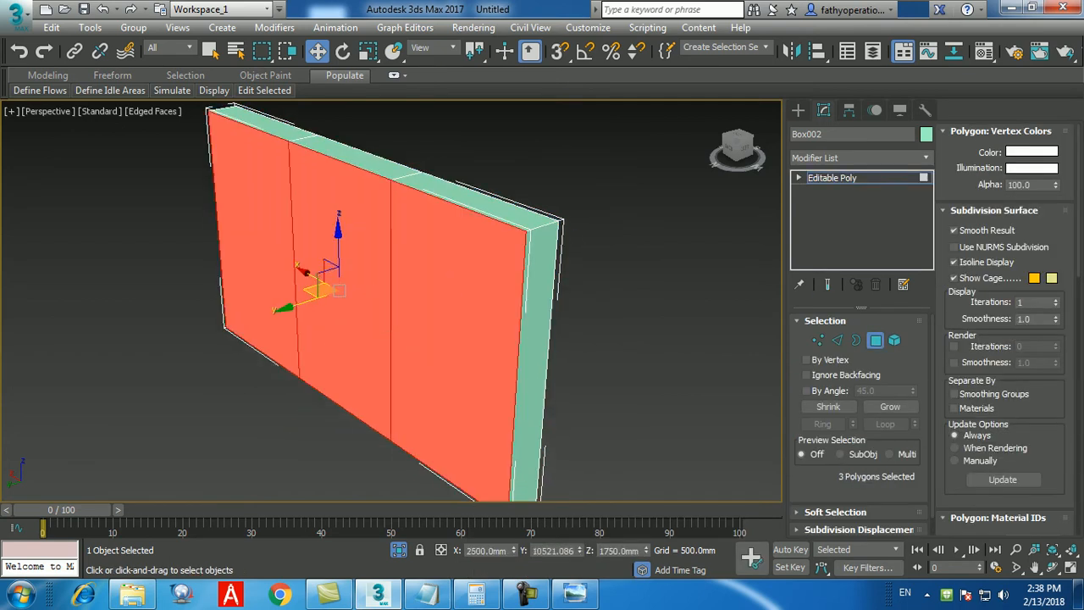
alt+middle_drag(406, 326, 241, 326)
ctrl+click(224, 326)
ctrl+click(358, 292)
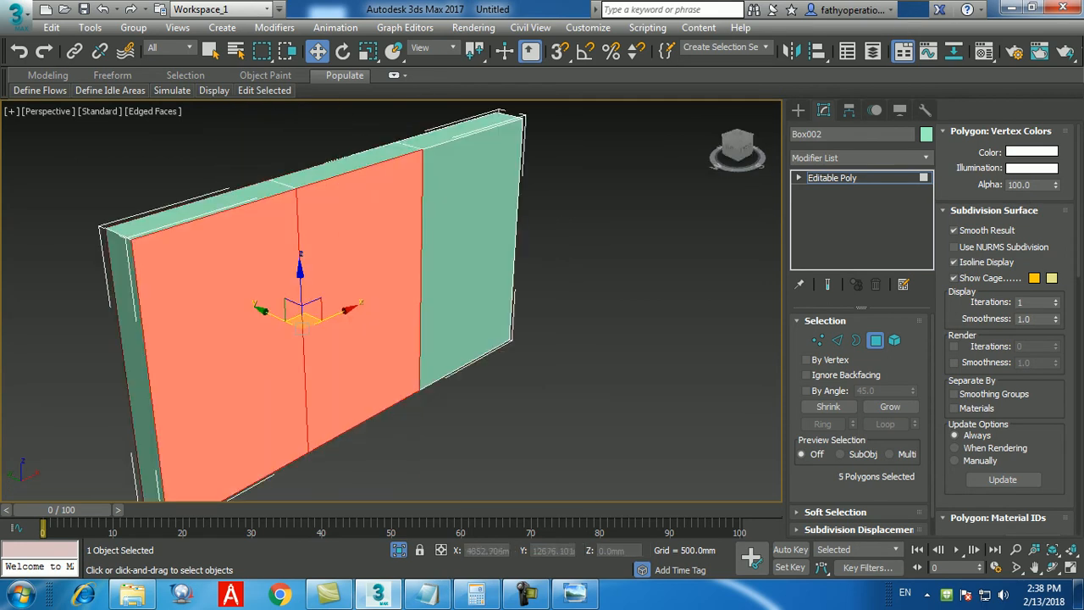
ctrl+click(467, 283)
alt+middle_drag(470, 292, 635, 297)
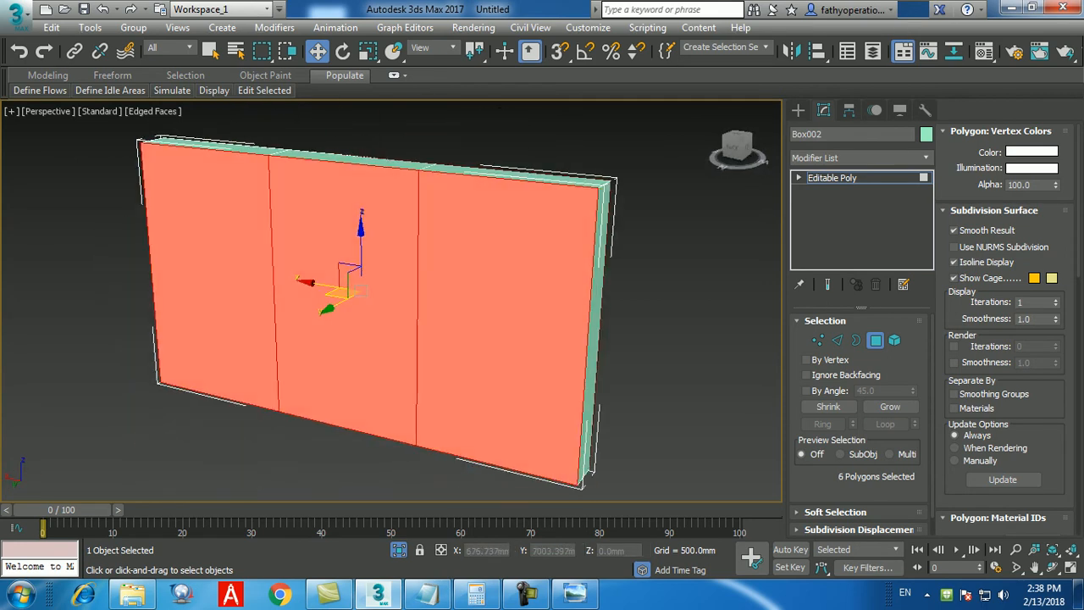
- Inset each of the six selected front and back window polygons individually by 50 mm
scroll(973, 449, down, 3)
scroll(1003, 339, down, 2)
scroll(1004, 338, down, 10)
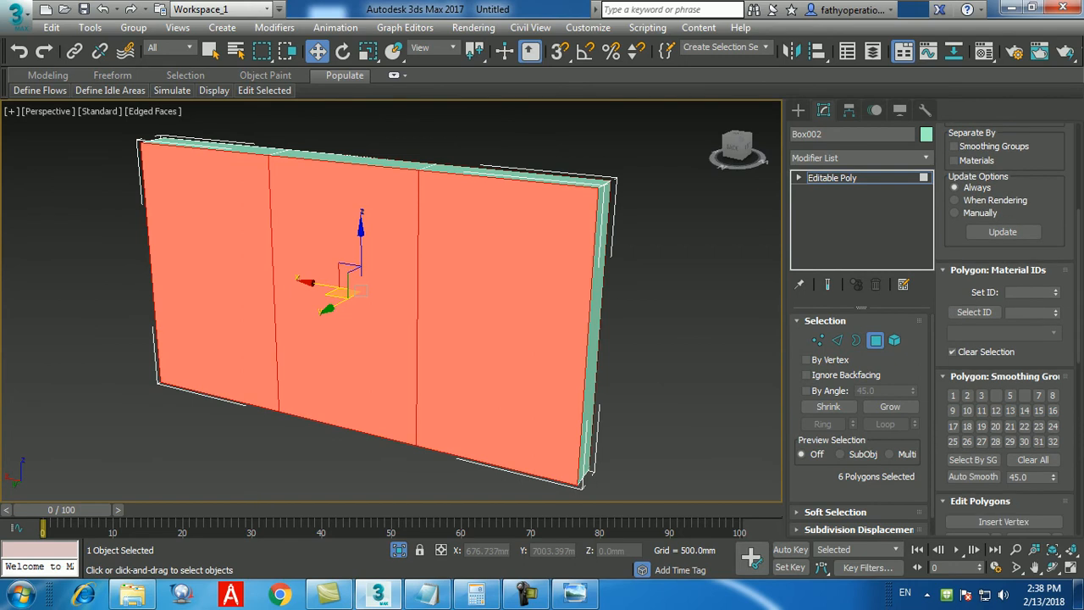
click(1056, 366)
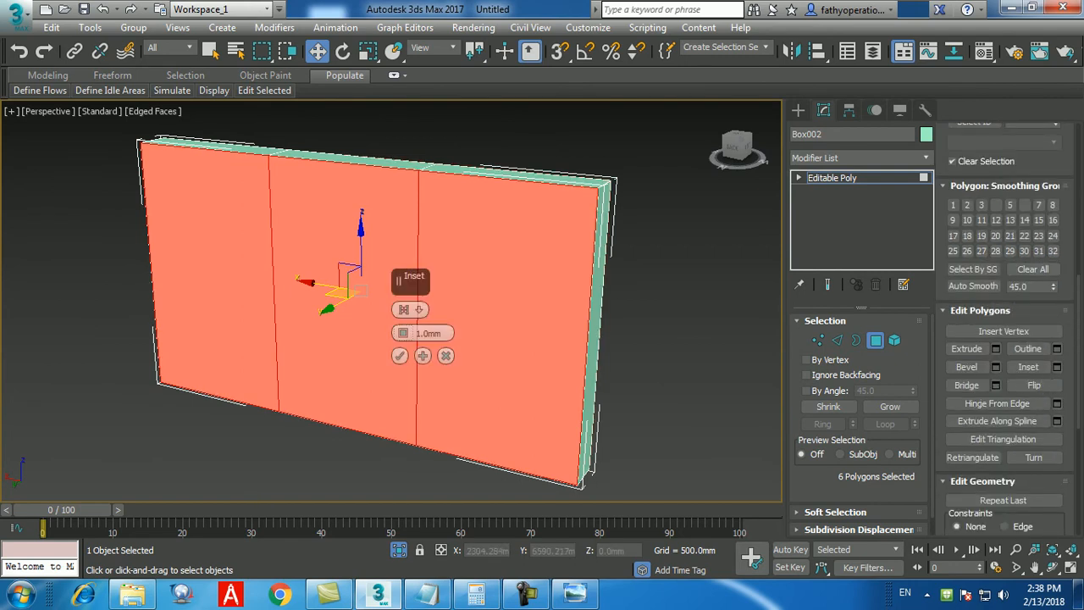
click(410, 309)
click(465, 342)
drag(443, 333, 412, 333)
text(50)
key(Return)
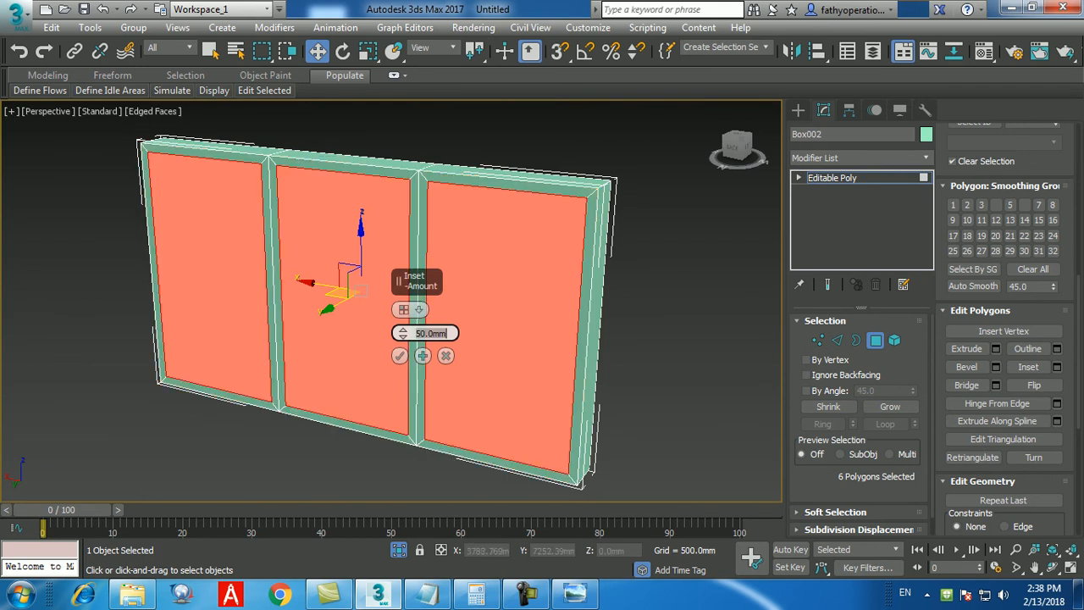
click(399, 355)
- Extrude the six inset front and back window panels inward with a negative height
alt+middle_drag(424, 338, 391, 357)
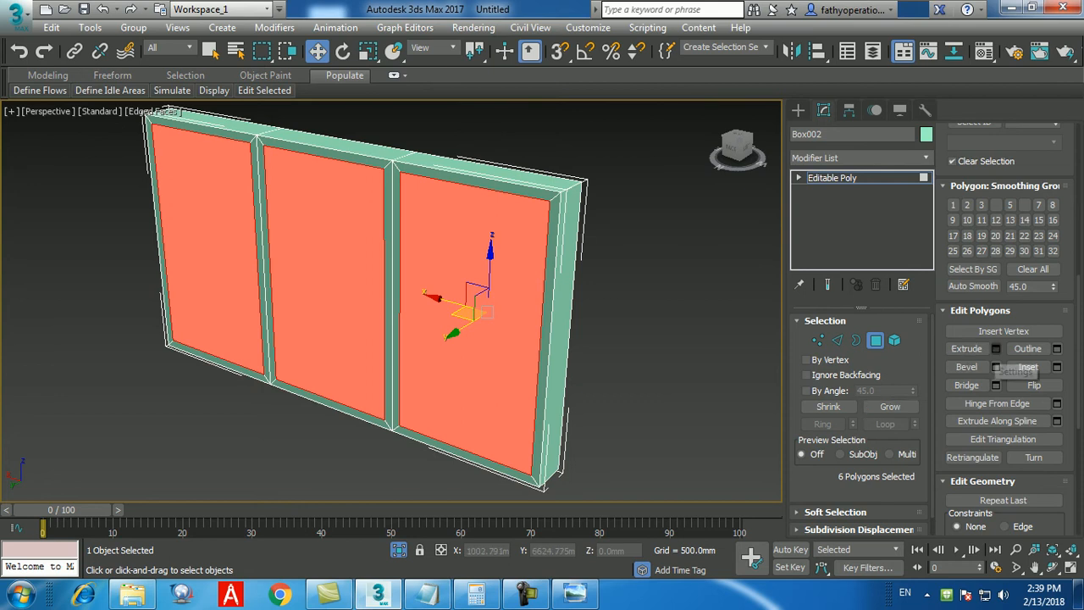
click(996, 348)
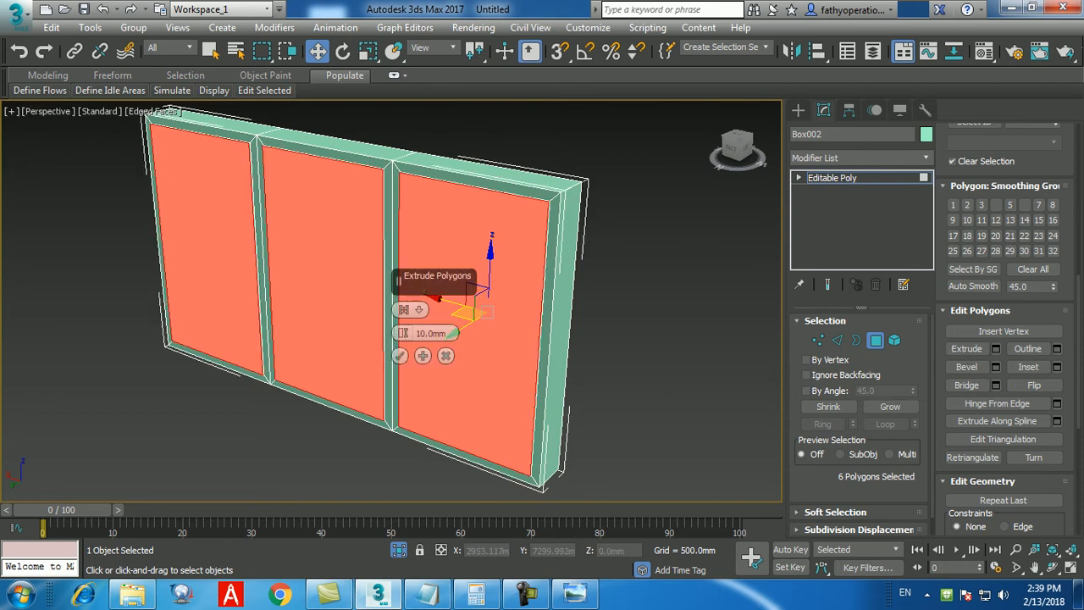
double_click(430, 333)
text(-)
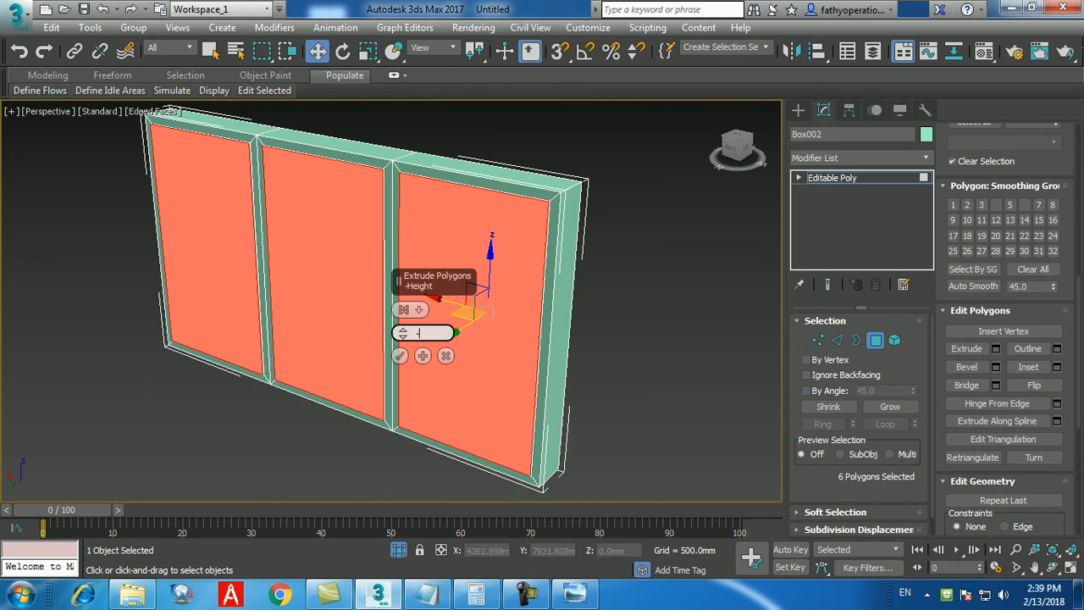
- Extrude the six selected window pane polygons by -5 mm
text(5)
key(Return)
click(400, 356)
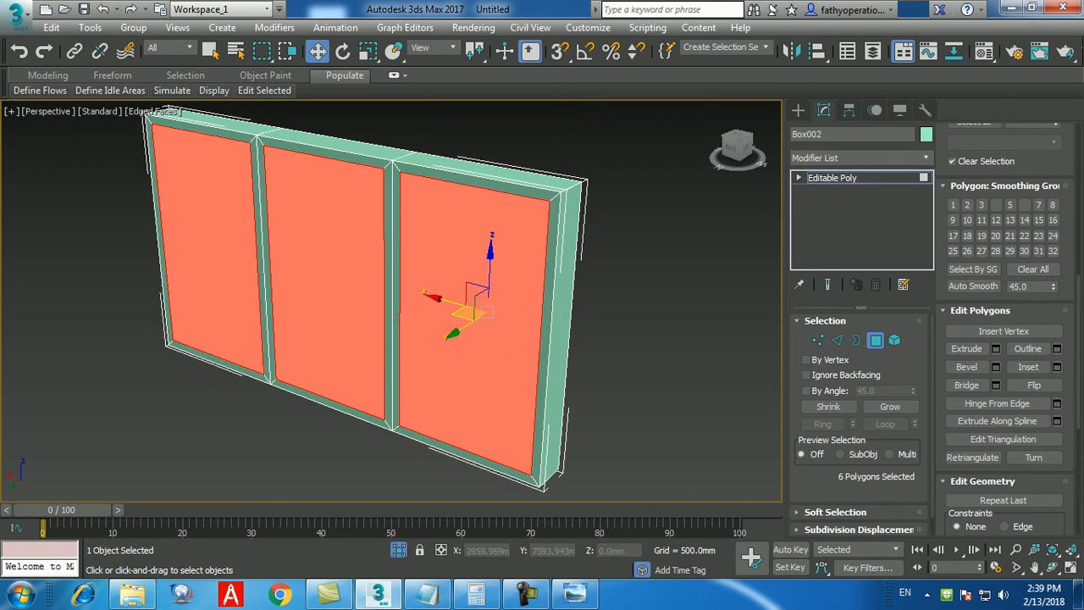
- Extrude the selected window pane polygons by -50 mm and clear the polygon selection
alt+middle_drag(457, 339, 493, 363)
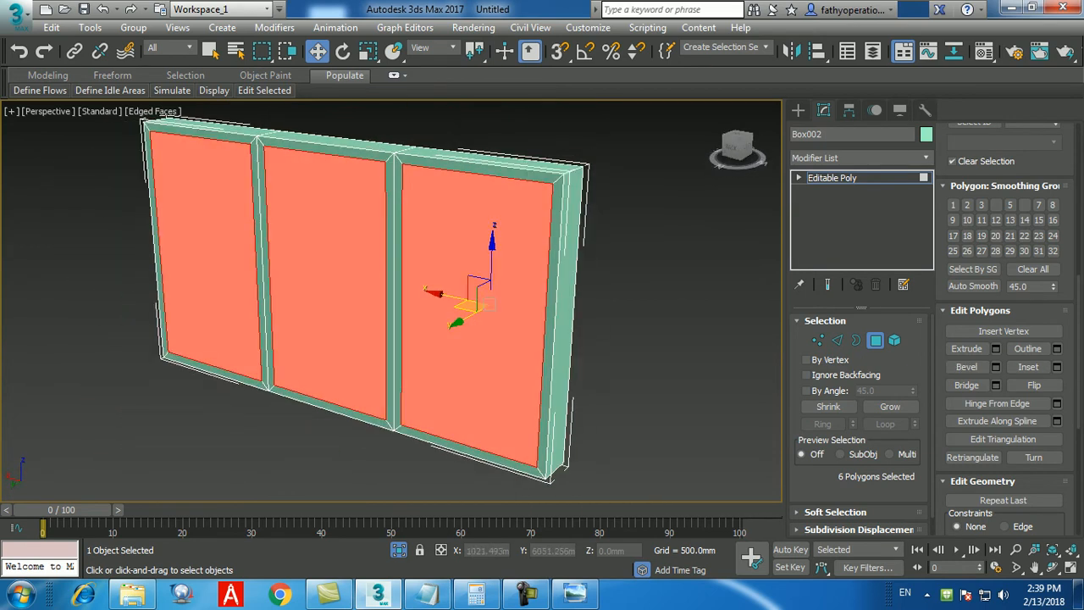
click(995, 348)
drag(446, 333, 414, 334)
text(-100)
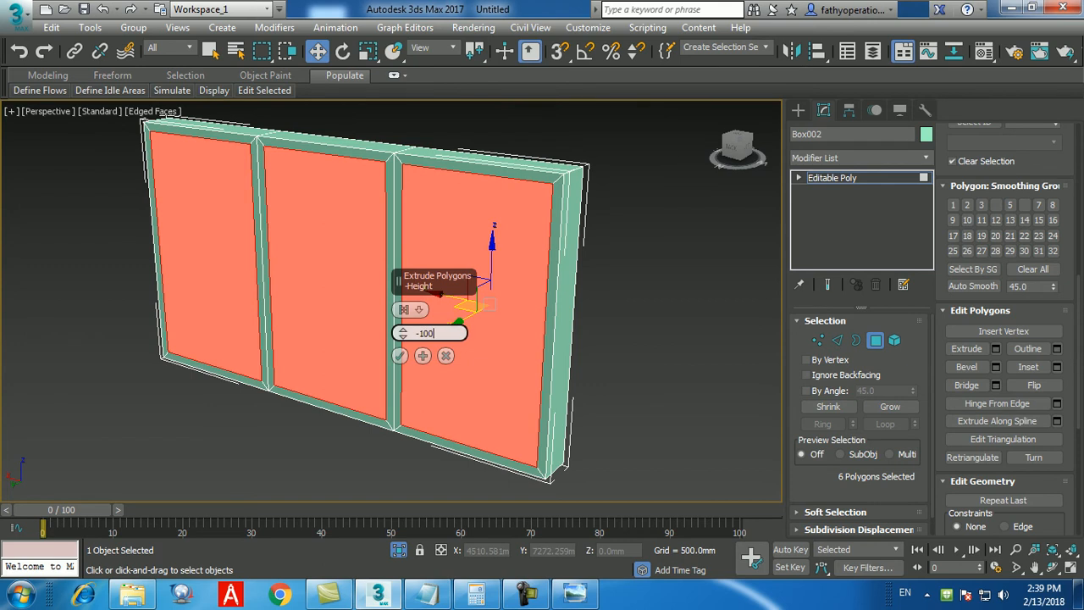
key(Return)
text(-50)
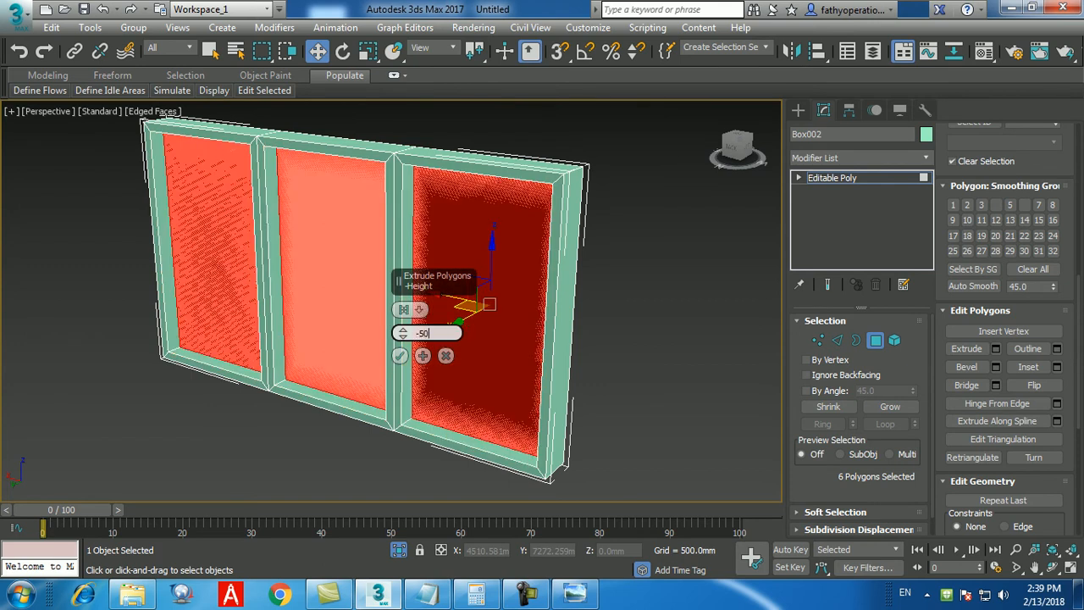
key(Return)
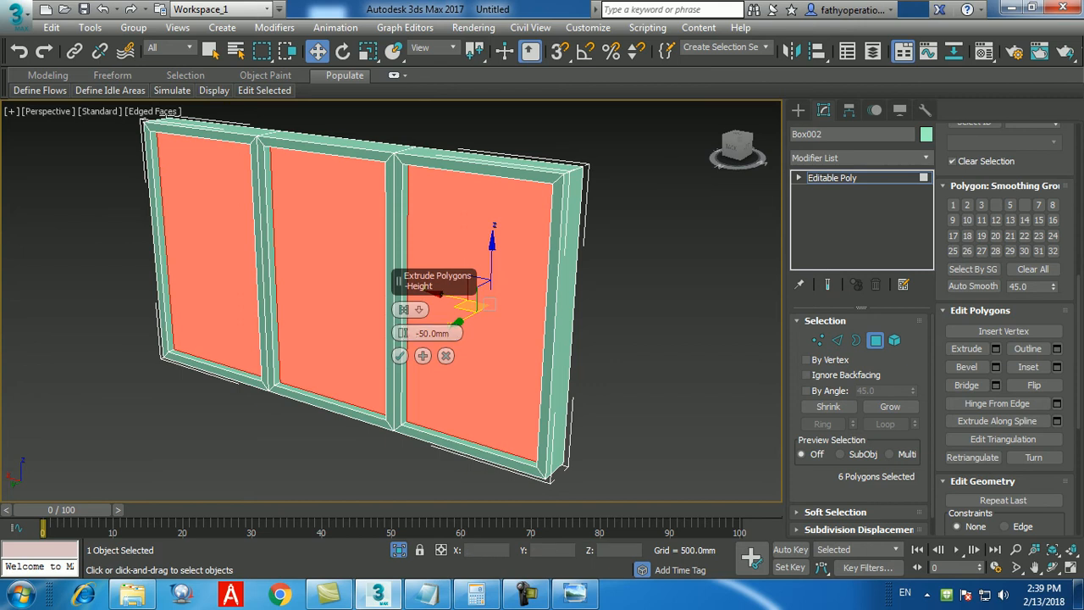
click(399, 356)
click(631, 364)
mouse_move(592, 364)
alt+middle_down()
mouse_move(728, 368)
mouse_move(482, 364)
mouse_move(575, 365)
alt+middle_up()
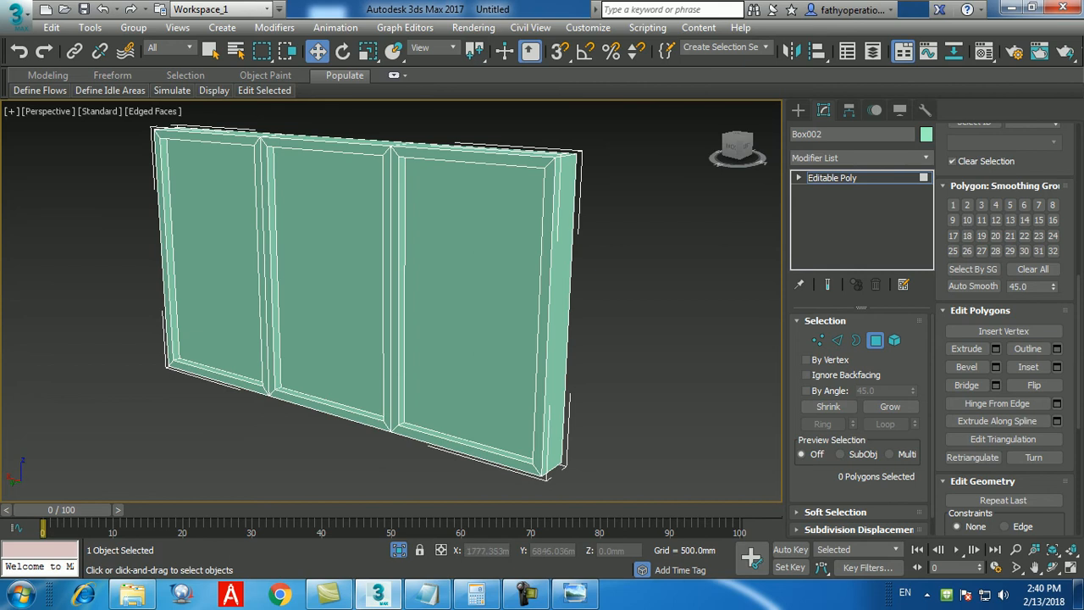
- Undo the deselection and the last pane extrusion
key(ctrl+z)
key(ctrl+z)
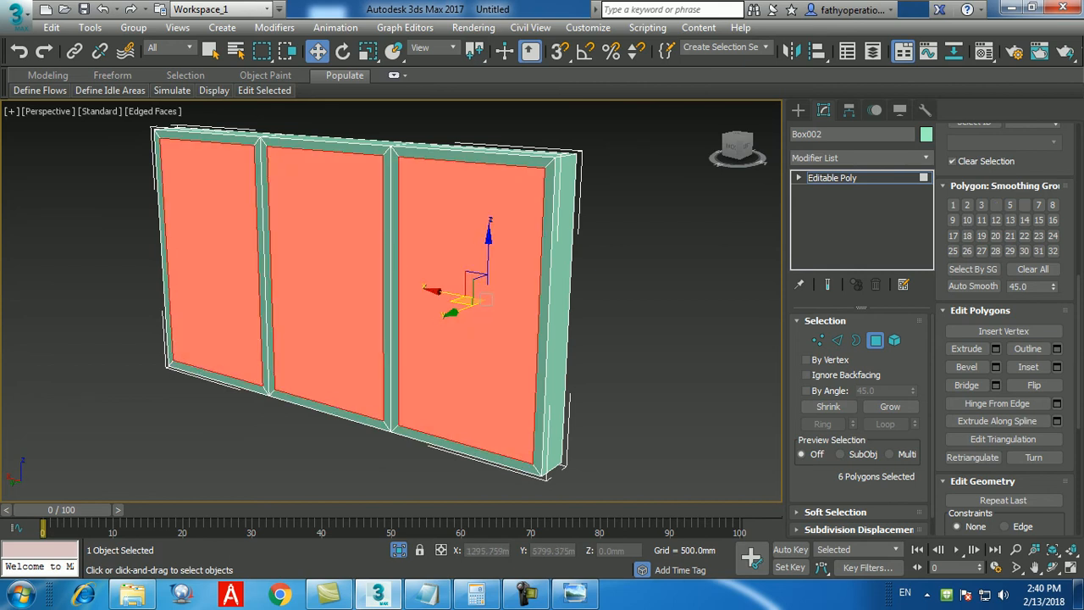
- Try bridging the opposite front and back pane polygons into through openings, and undo the bridge
click(966, 385)
alt+middle_drag(660, 339, 627, 339)
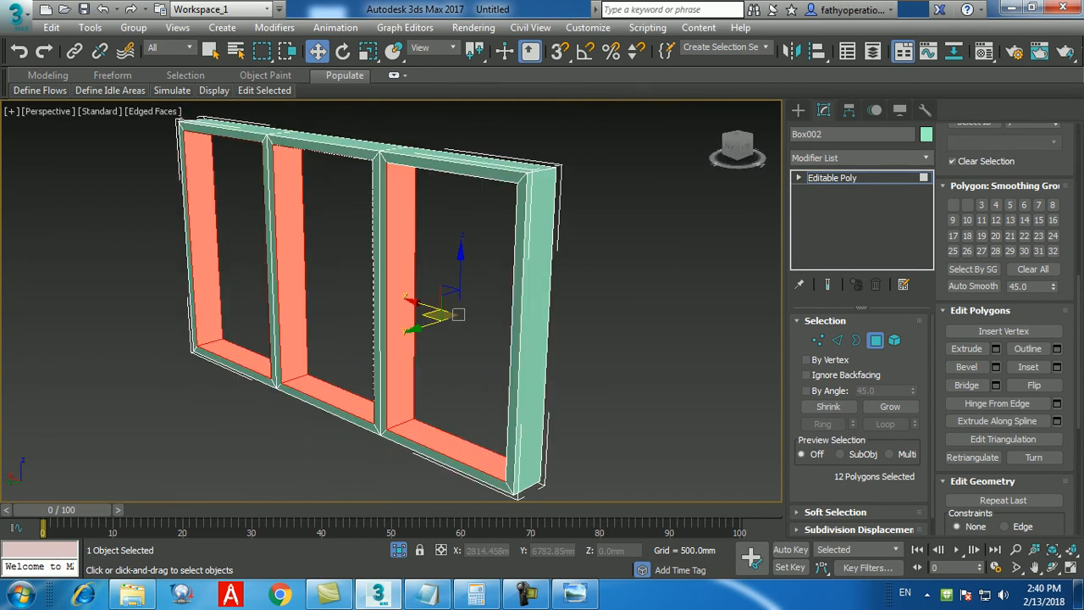
key(ctrl+z)
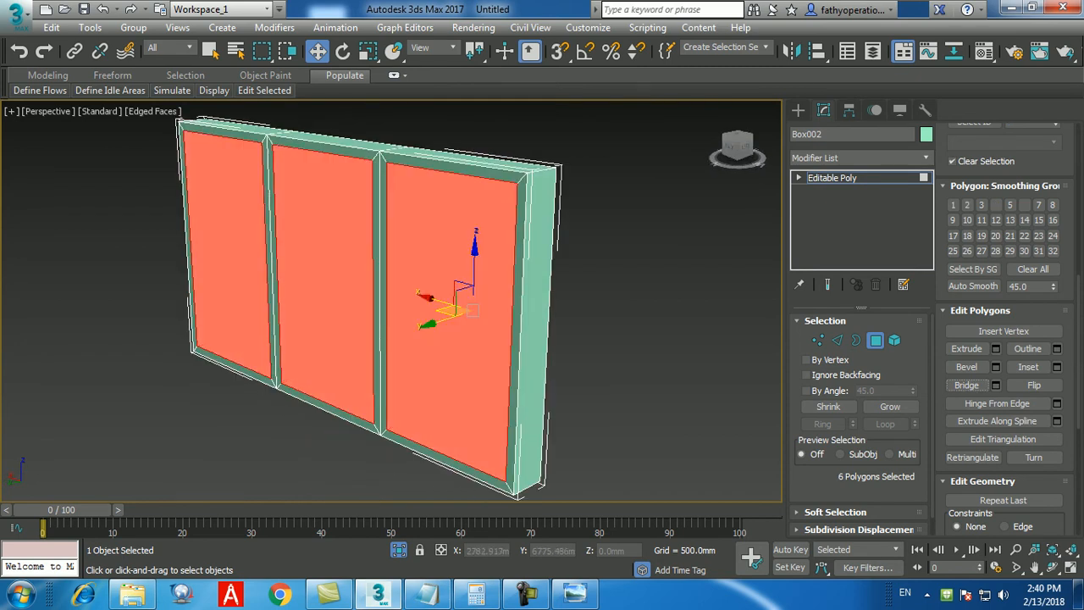
- Extrude the six selected pane polygons by -50 mm to recess them within the window frame
click(996, 349)
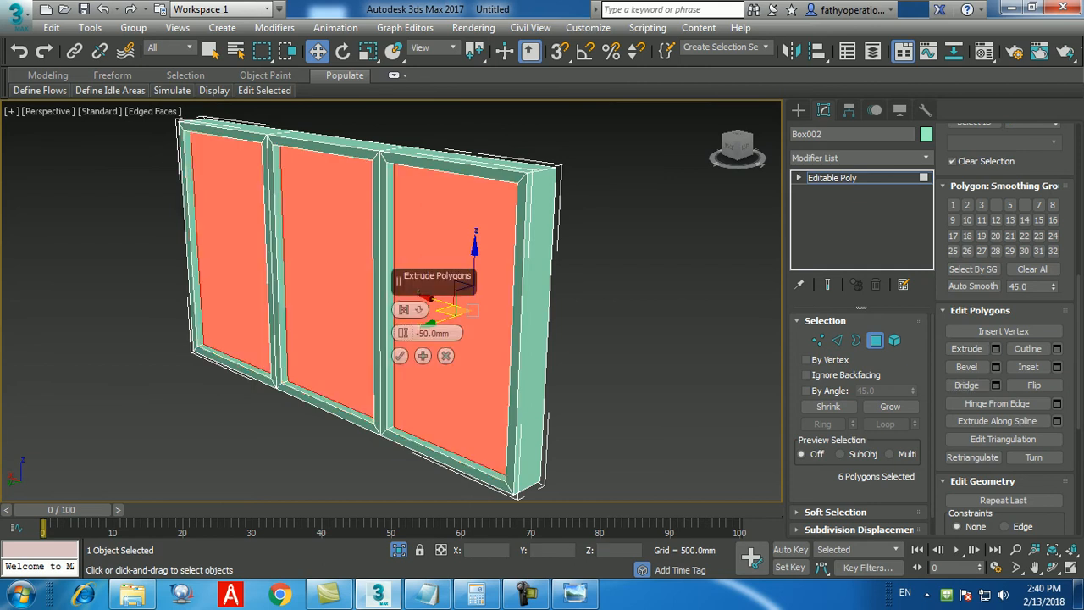
click(399, 353)
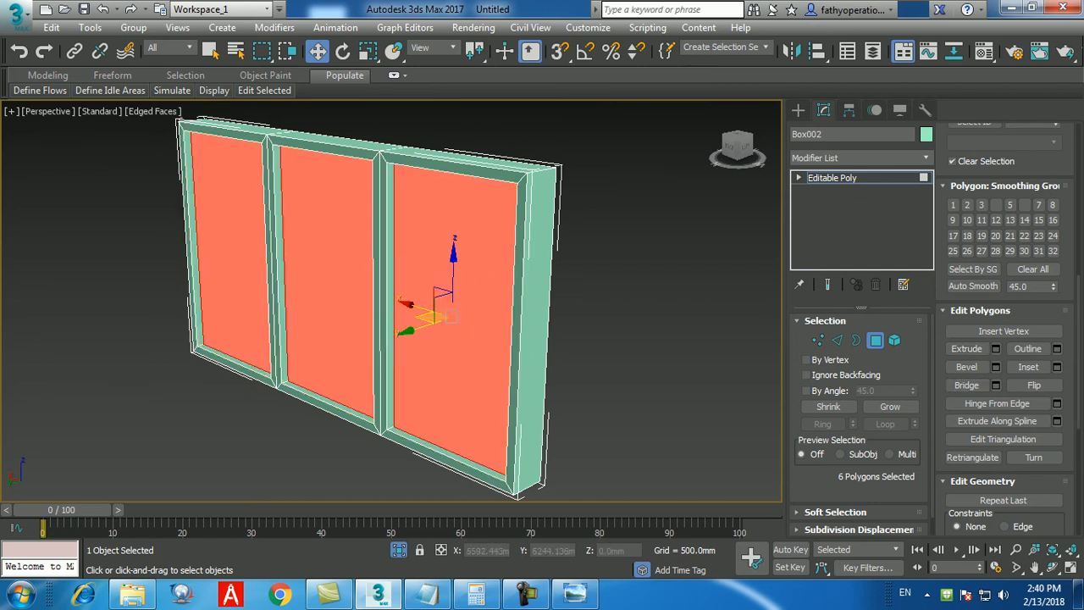
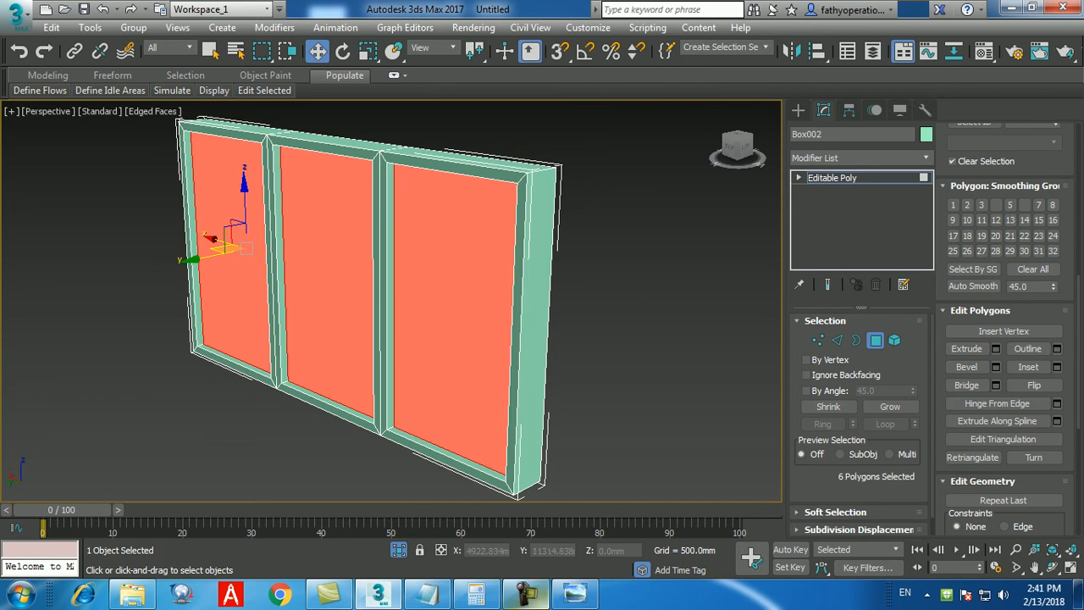
click(530, 594)
click(1008, 520)
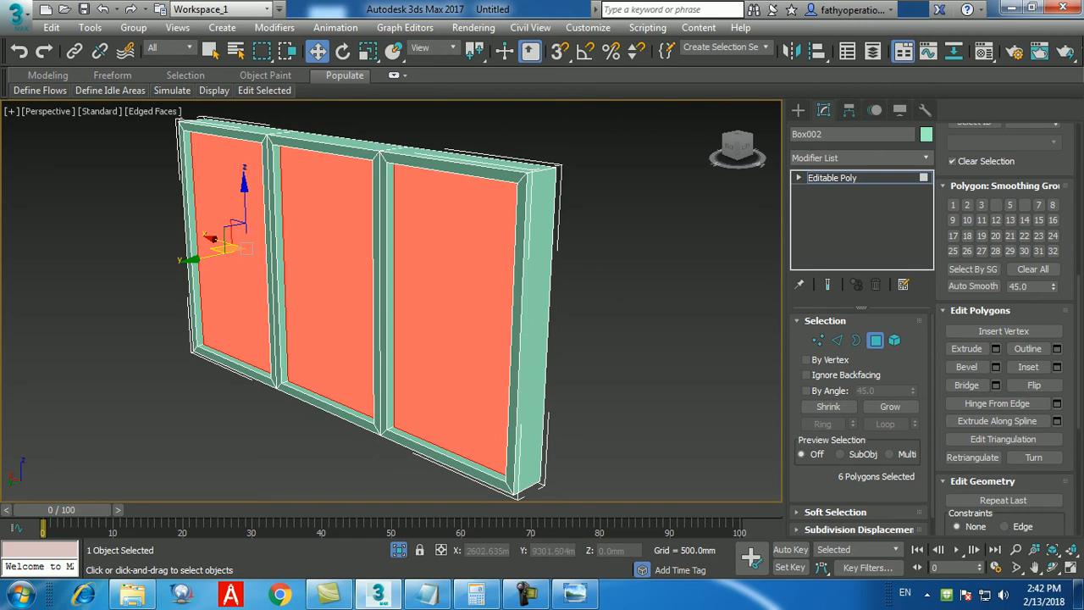
- Switch to Notepad and delete all the existing text in the untitled note
click(429, 594)
click(428, 594)
click(428, 594)
drag(211, 211, 74, 52)
key(BackSpace)
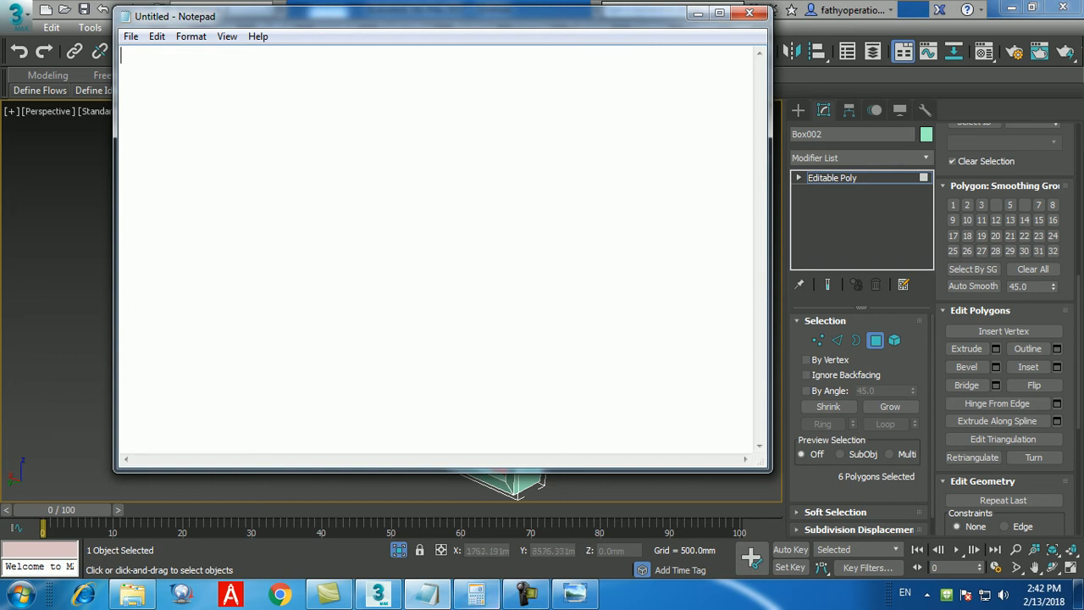
click(526, 595)
click(525, 595)
- Write the heading "2 different types of Render" in the note, followed by a blank line
text(1.)
key(BackSpace)
key(BackSpace)
text(2 different types odf)
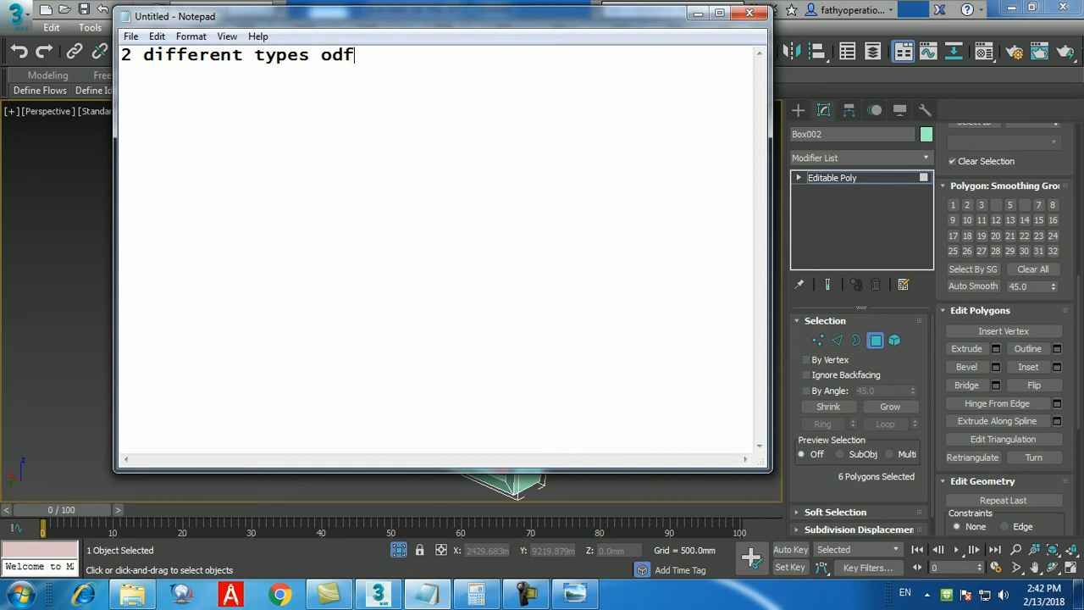
key(BackSpace)
key(BackSpace)
text(f Render)
key(Return)
key(Return)
- Add the first list item "1. Default scanline render ---> Basic render ---->" under the heading
text(1/)
key(BackSpace)
text(. )
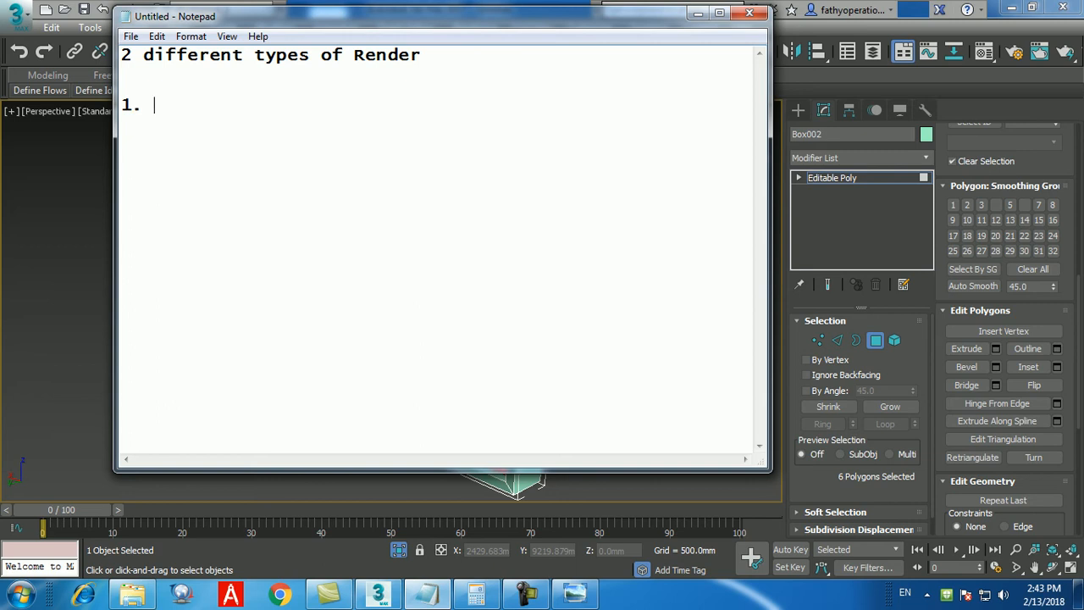
text(Default sca)
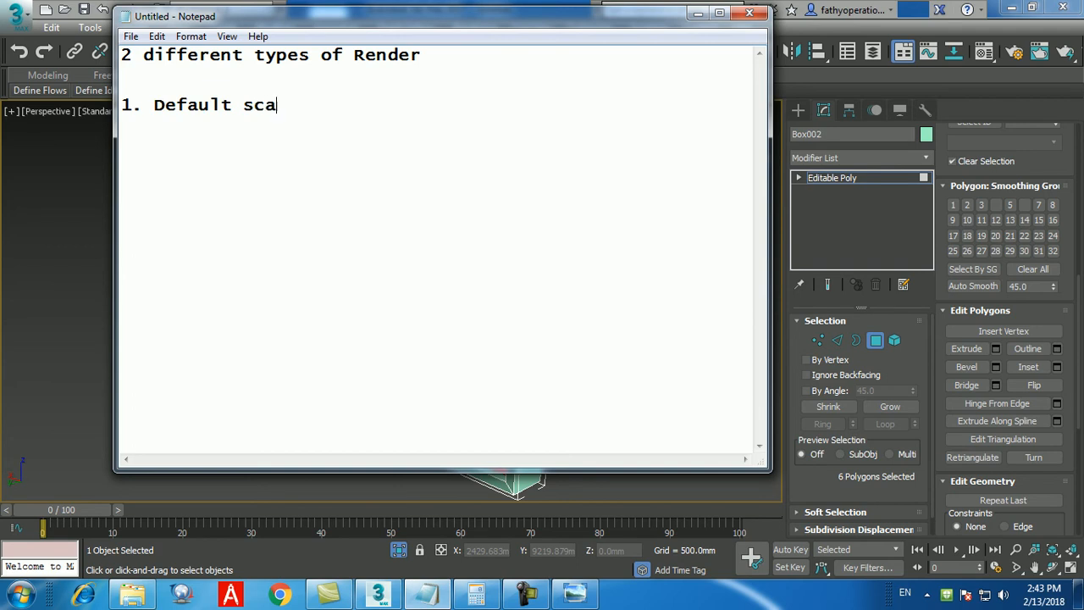
text(nline ren)
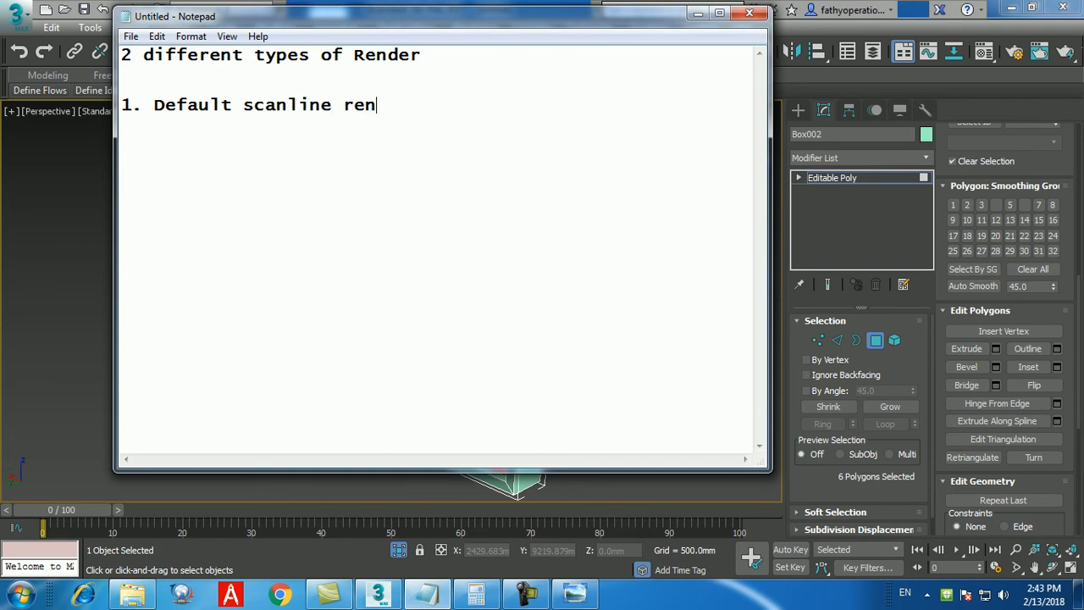
text(der ---> Ba)
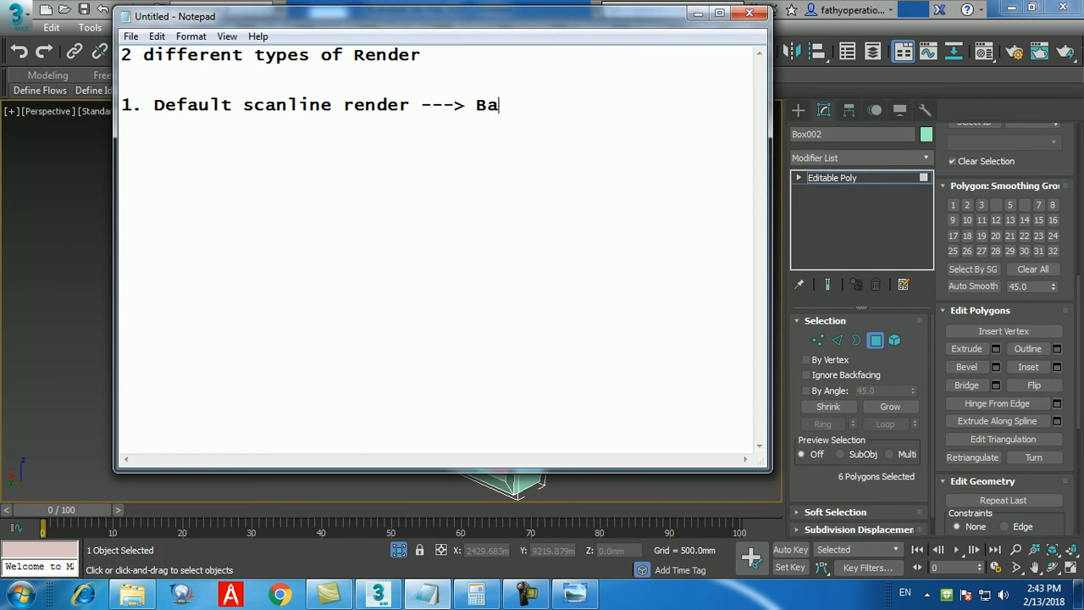
text(sic render )
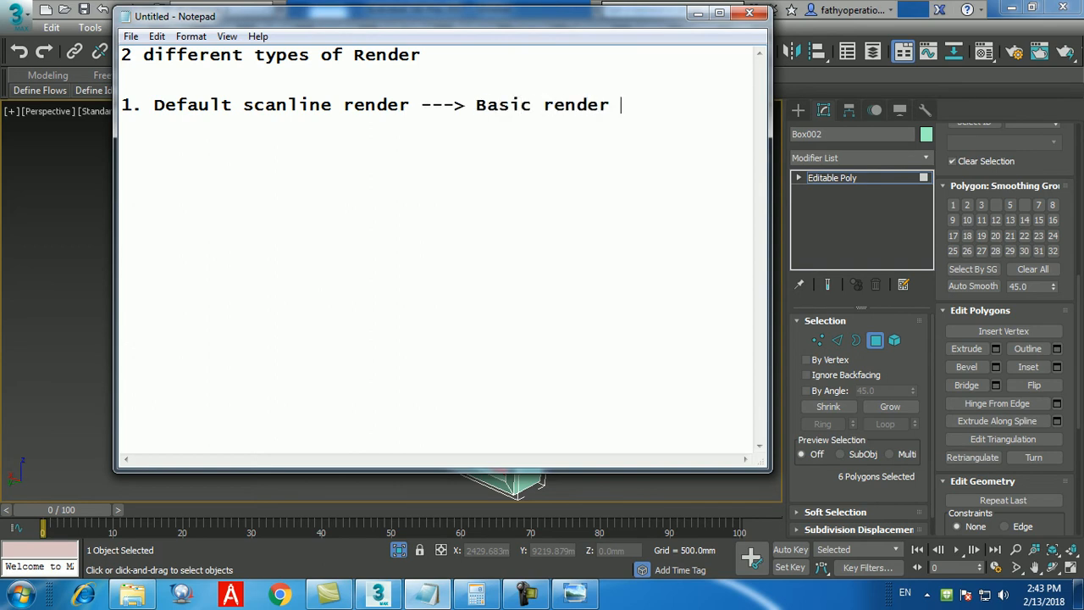
text(---->)
key(Return)
- Continue the first item below with "standard material --->standard lights"
text(standard)
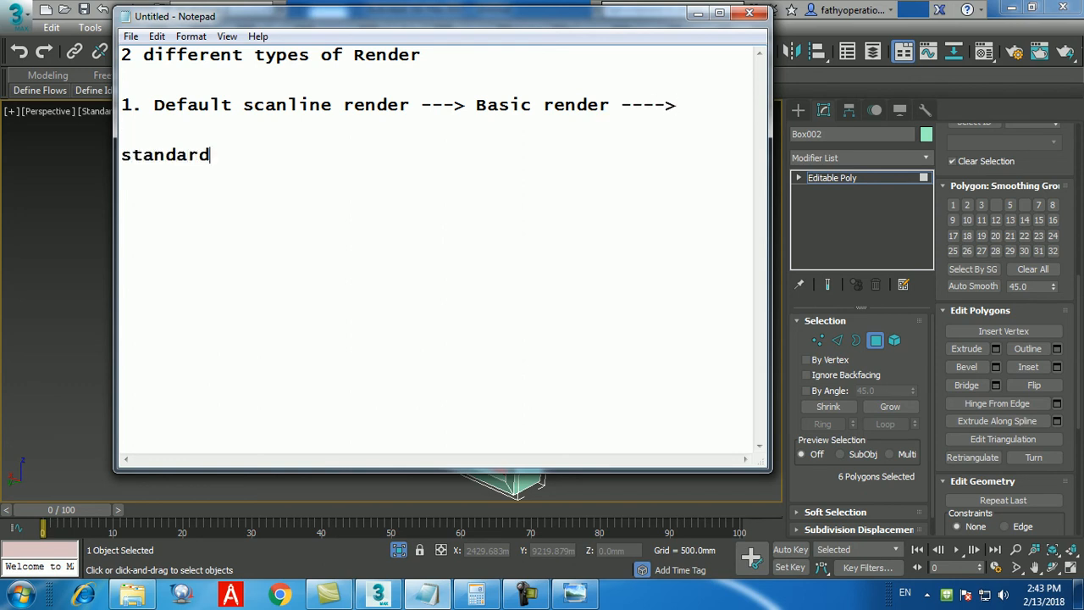
text( material)
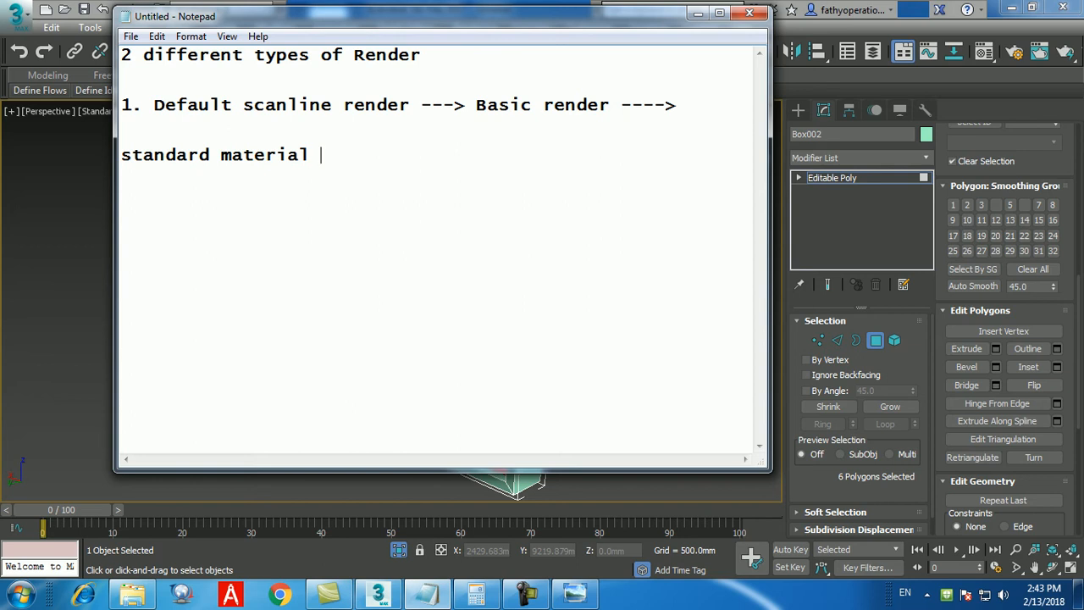
text(--->standard lg)
key(BackSpace)
text(ights)
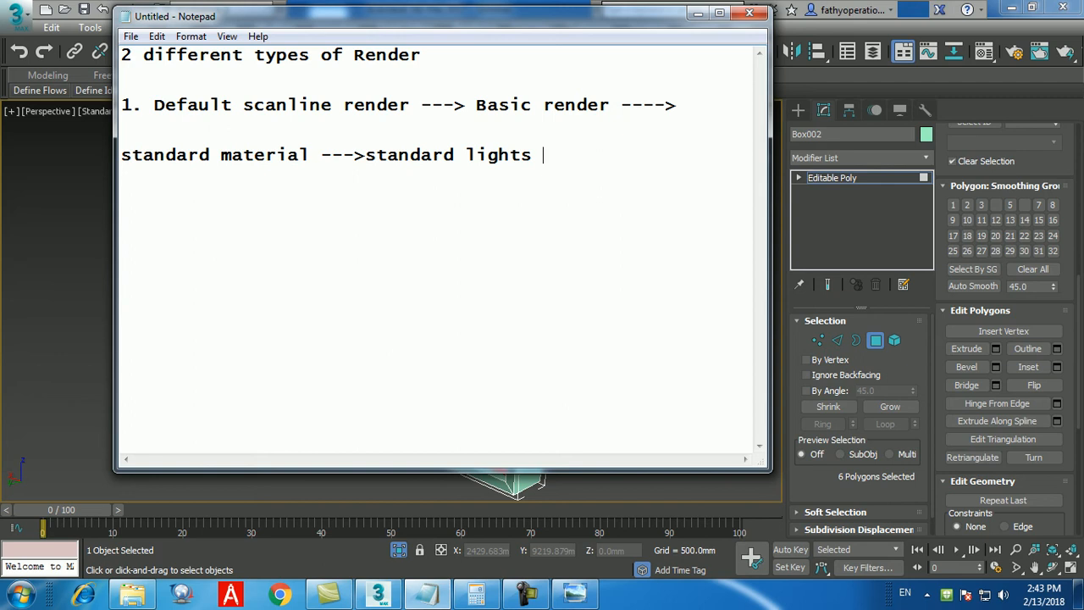
- Add the second list item "2. Nvidia Mental ray ----> Advance render --->" on its own line
text(2. Nvdi)
key(BackSpace)
text(idia)
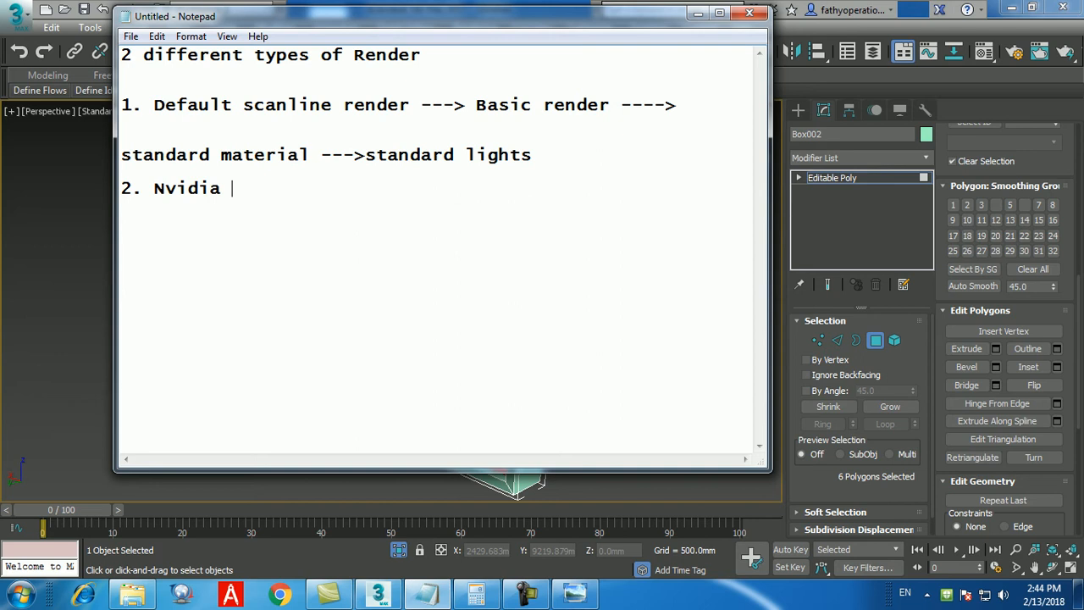
text(Mental ray)
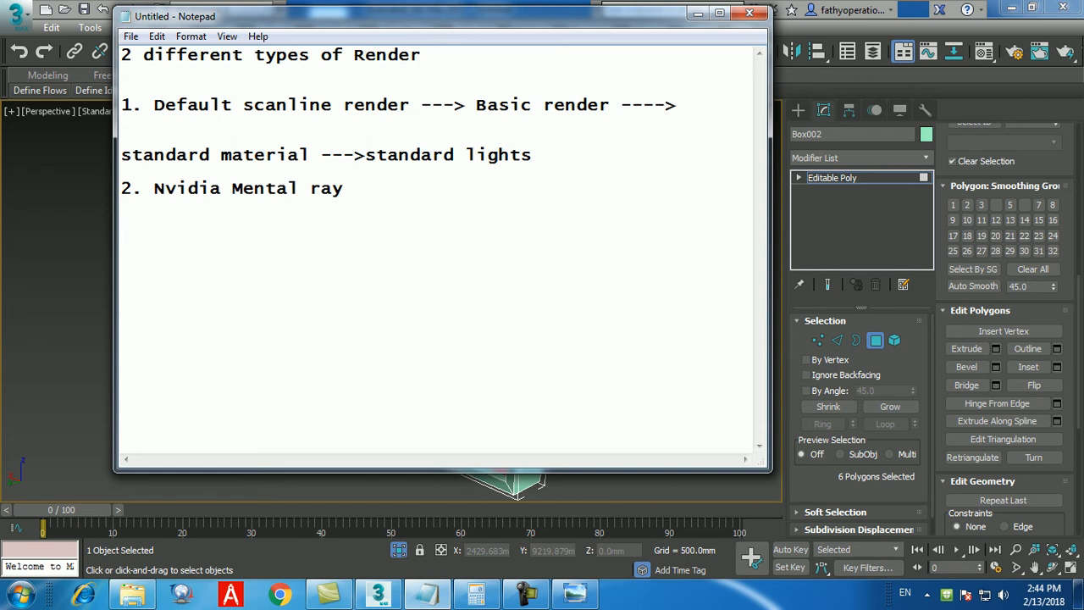
text( ----> Advance render )
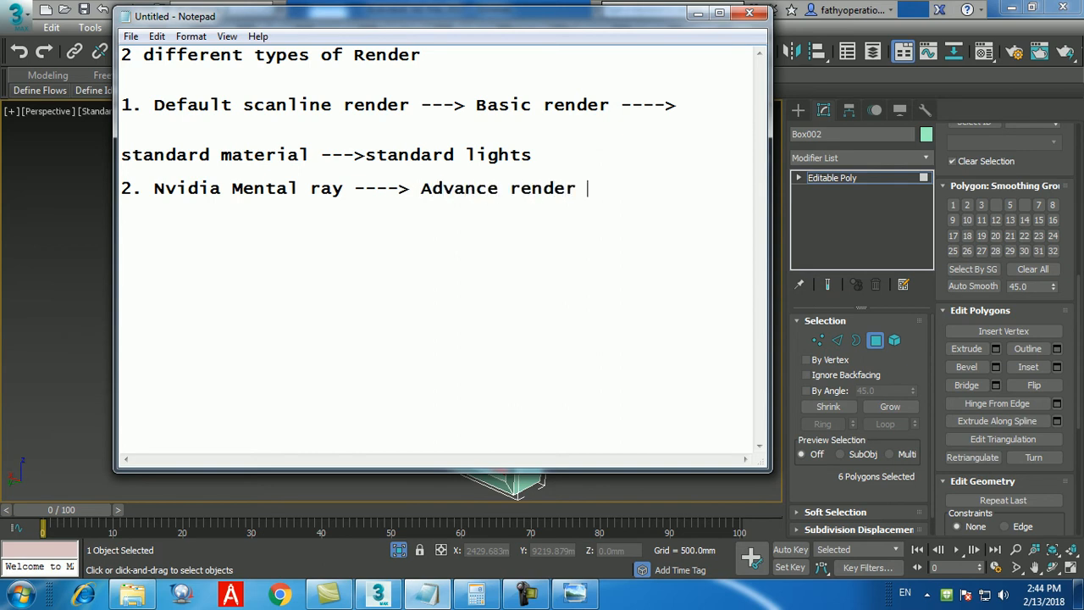
text(--->)
key(Return)
- Continue the second item with "Arch and design material ---> photometric lights --->" and "daylight" on the following line
text(Arch and design material)
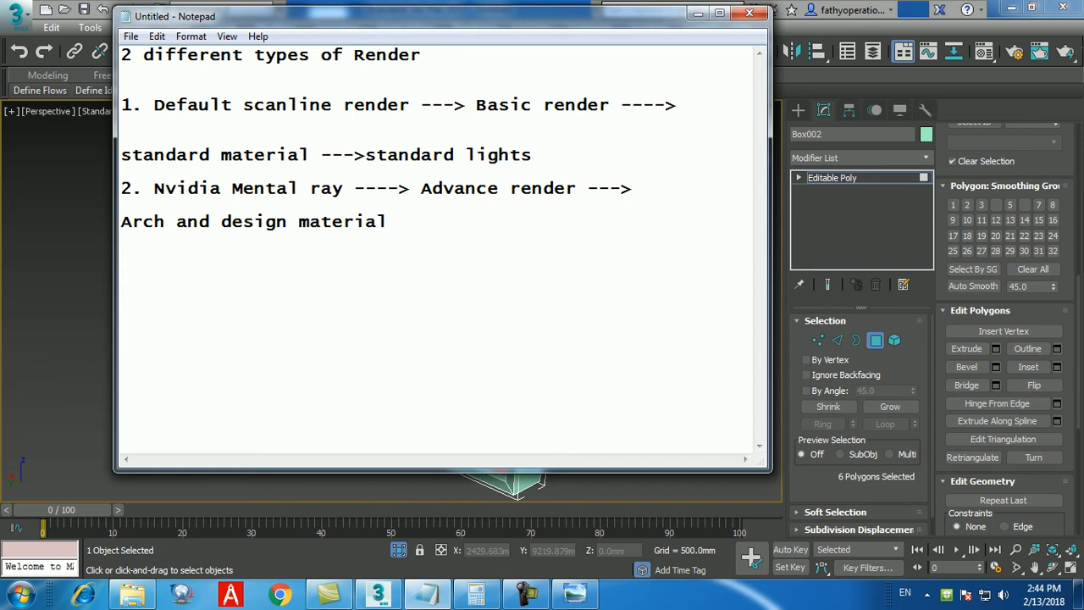
text(---> photometric )
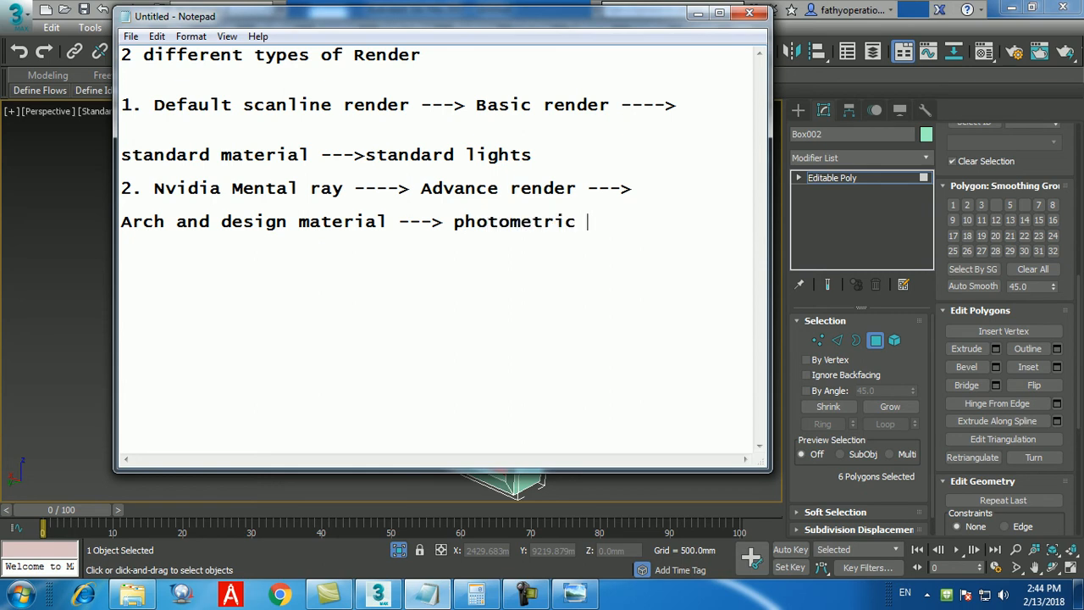
text(lights --->)
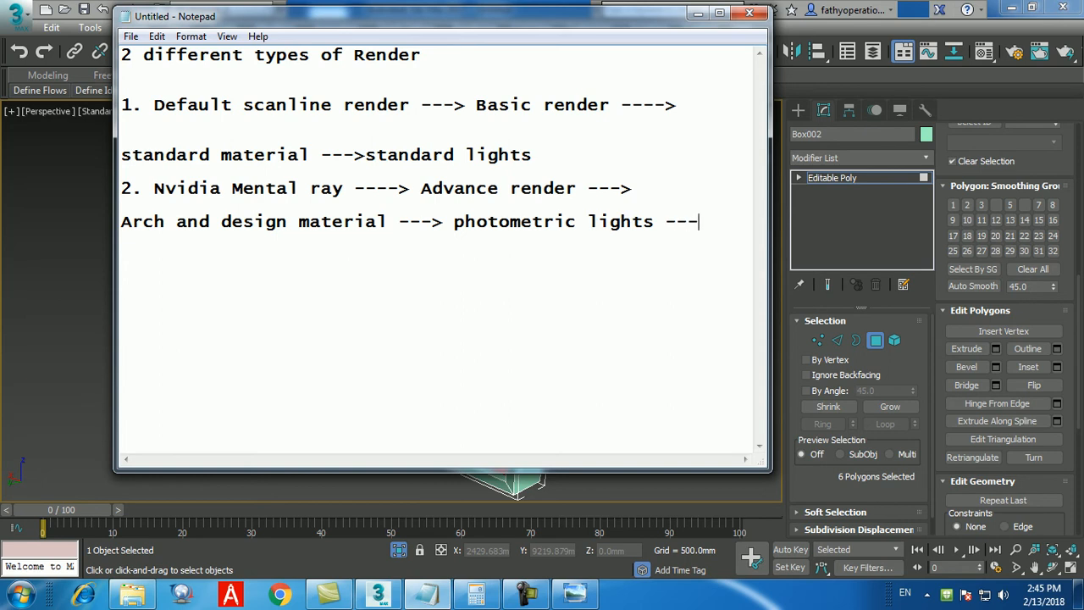
key(Return)
text(daylight)
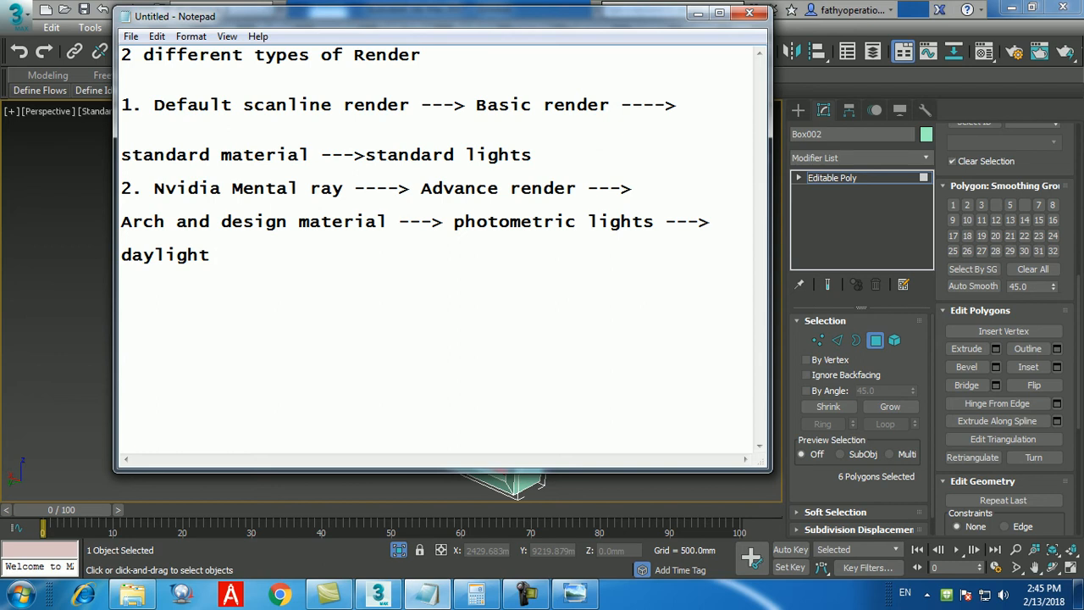
- Highlight the Default scanline render, Nvidia Mental ray and Arch and design wording in the note to review the two render types
drag(154, 104, 410, 104)
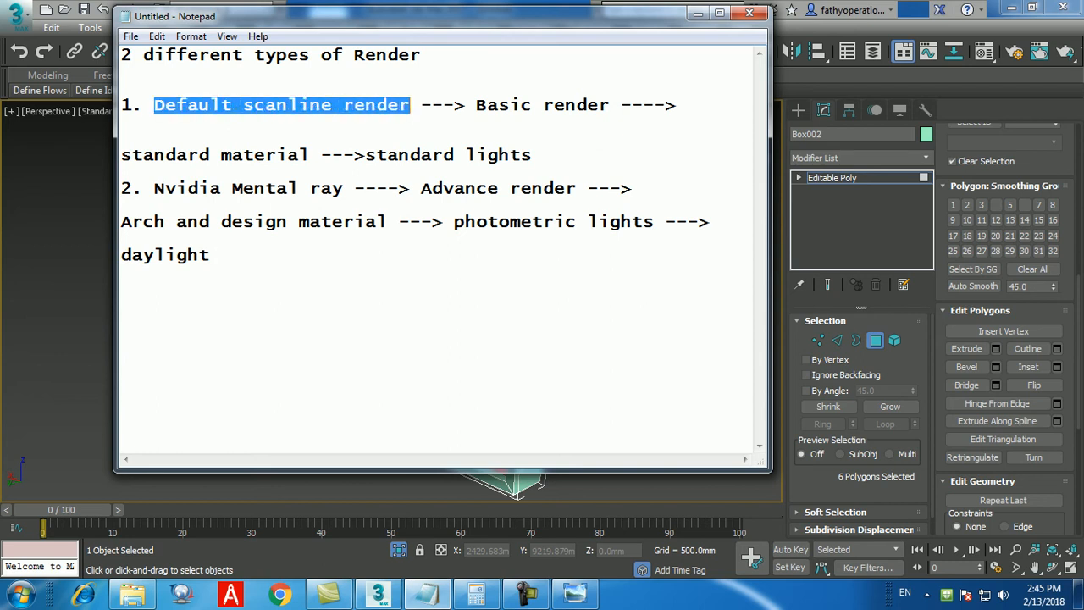
drag(153, 188, 333, 188)
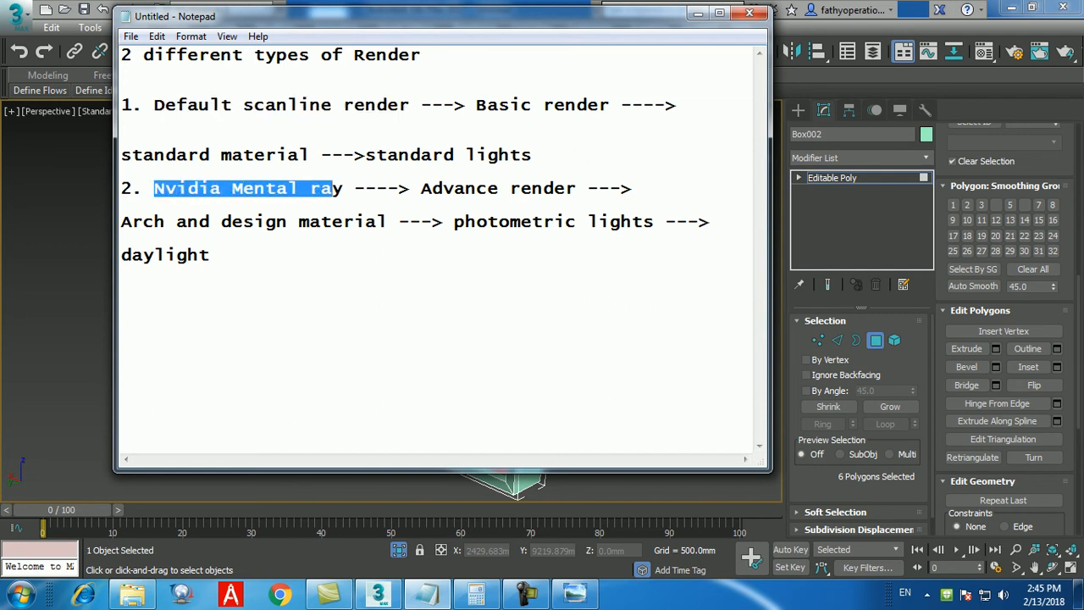
drag(153, 221, 266, 221)
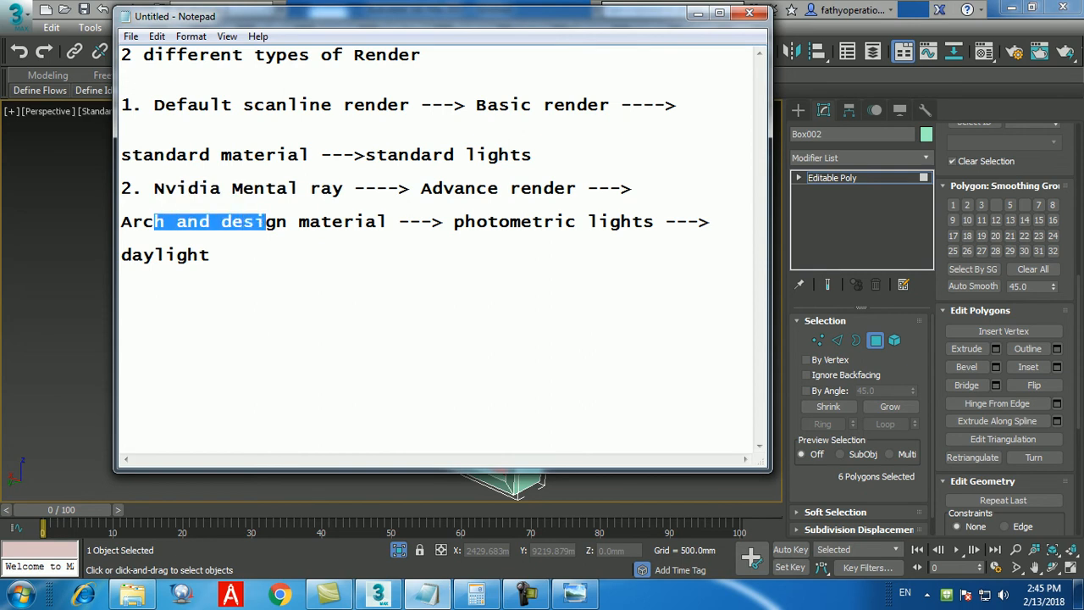
click(121, 206)
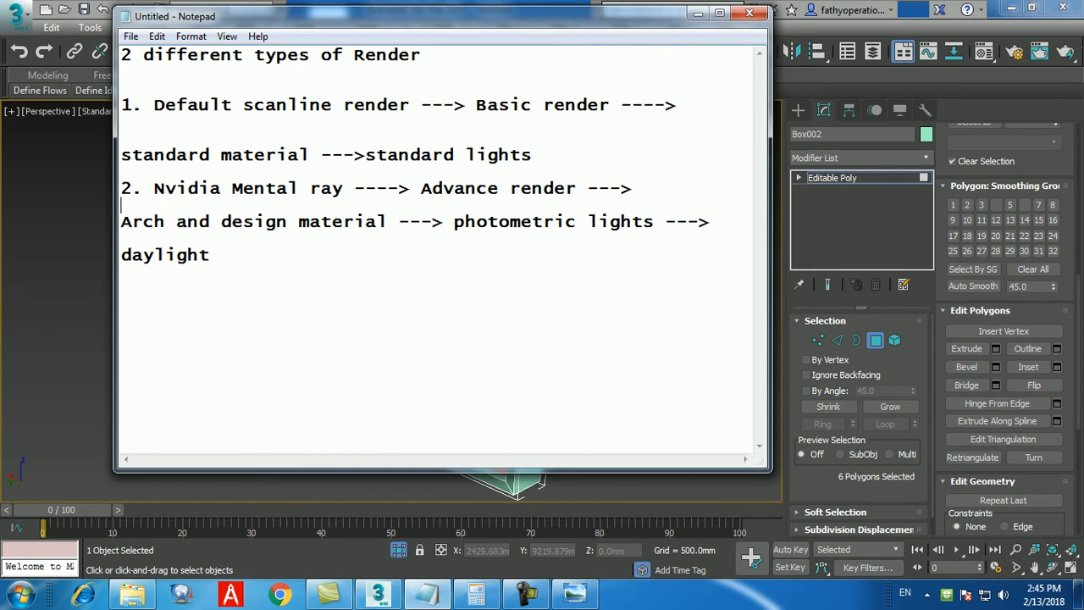
drag(154, 188, 390, 188)
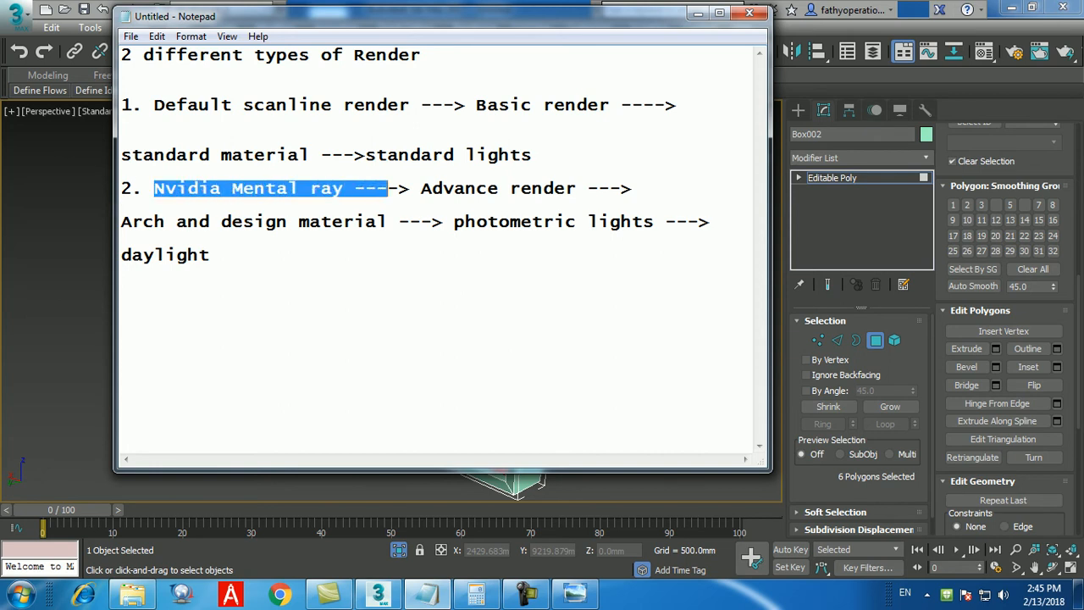
- Highlight the Arch and design material, Default scanline render and Nvidia Mental ray wording in the note to compare the two renderers
drag(143, 221, 465, 221)
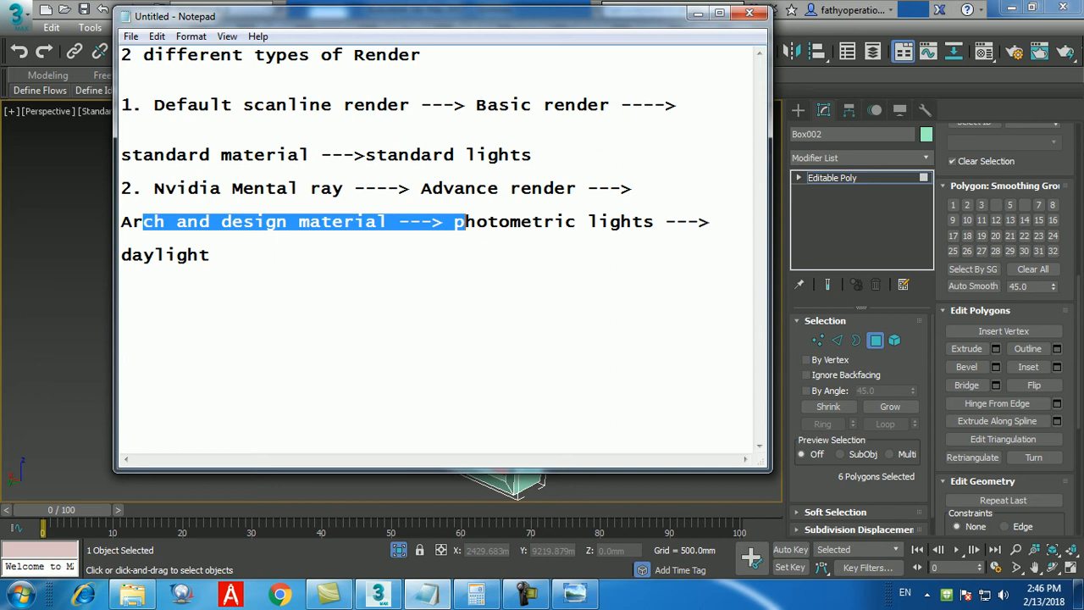
drag(153, 104, 399, 104)
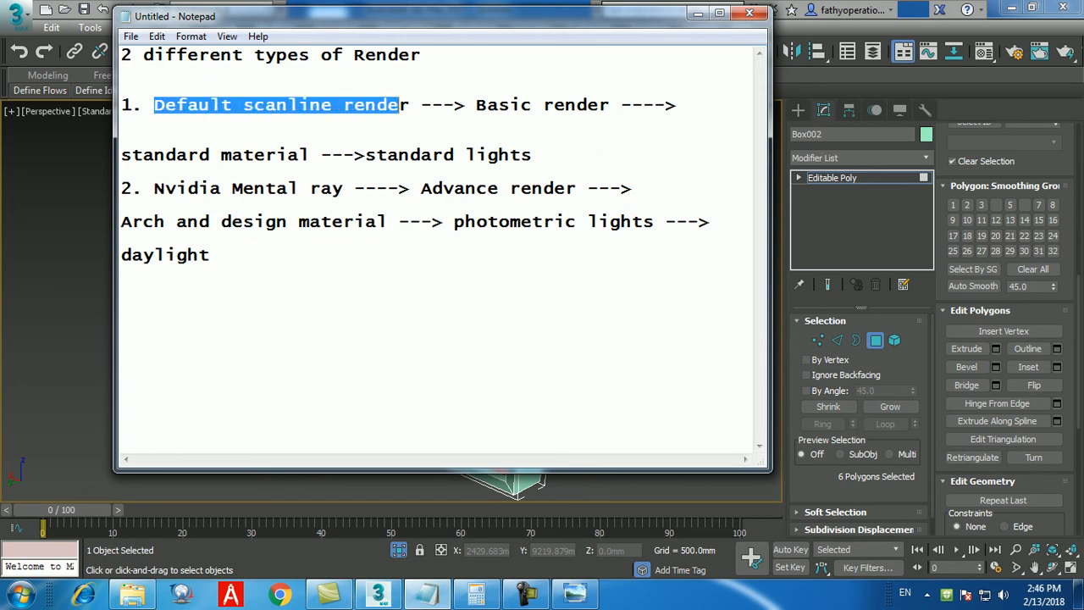
drag(343, 188, 142, 188)
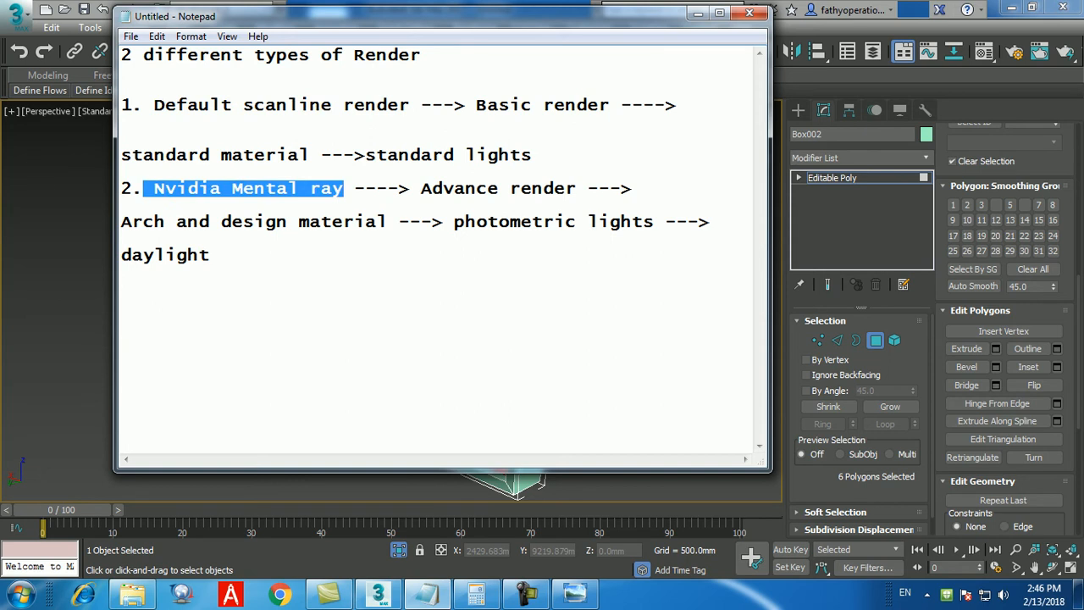
- Switch to 3ds Max and, in Render Setup, change the renderer to Scanline Renderer and back to NVIDIA mental ray
click(697, 13)
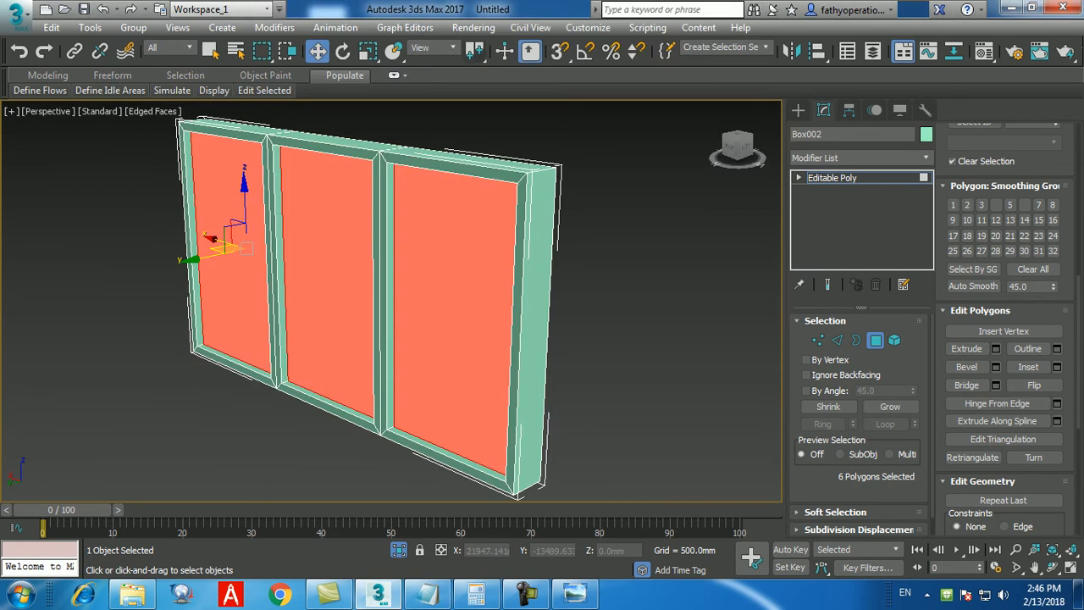
click(473, 27)
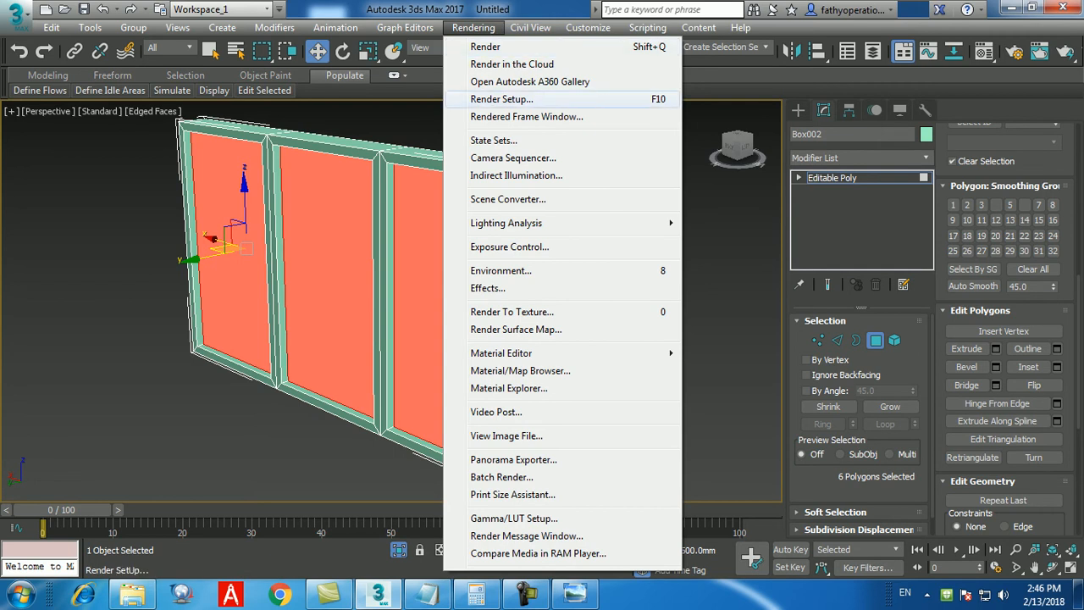
click(502, 99)
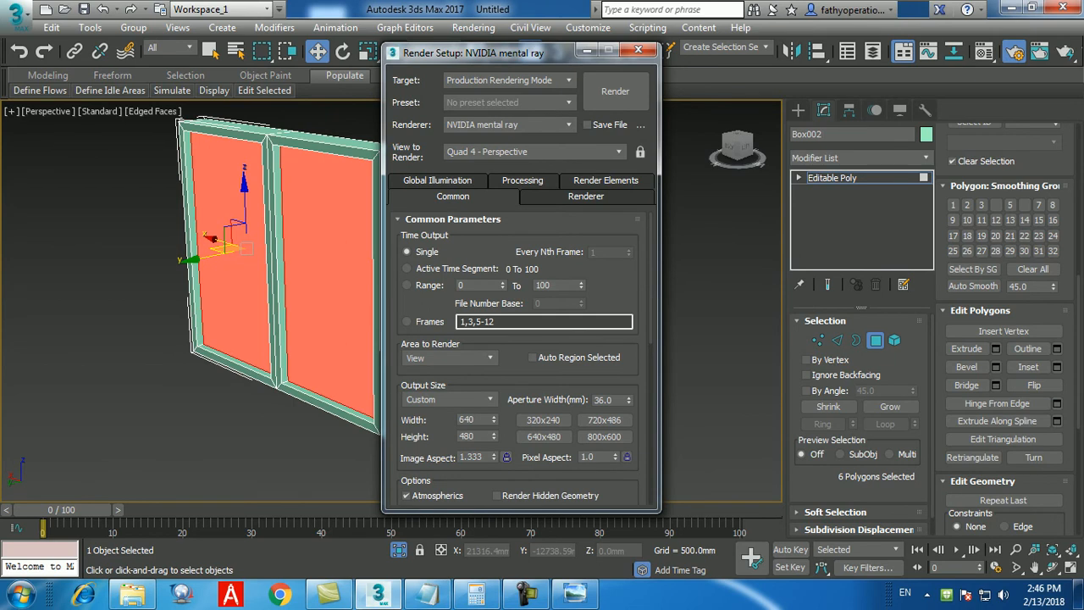
click(506, 125)
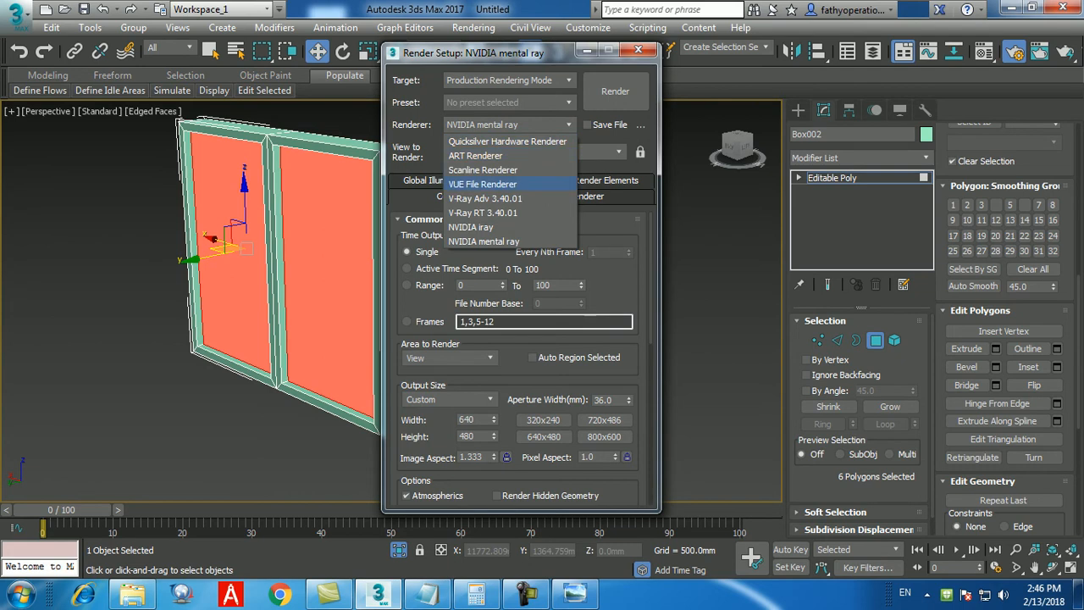
click(482, 170)
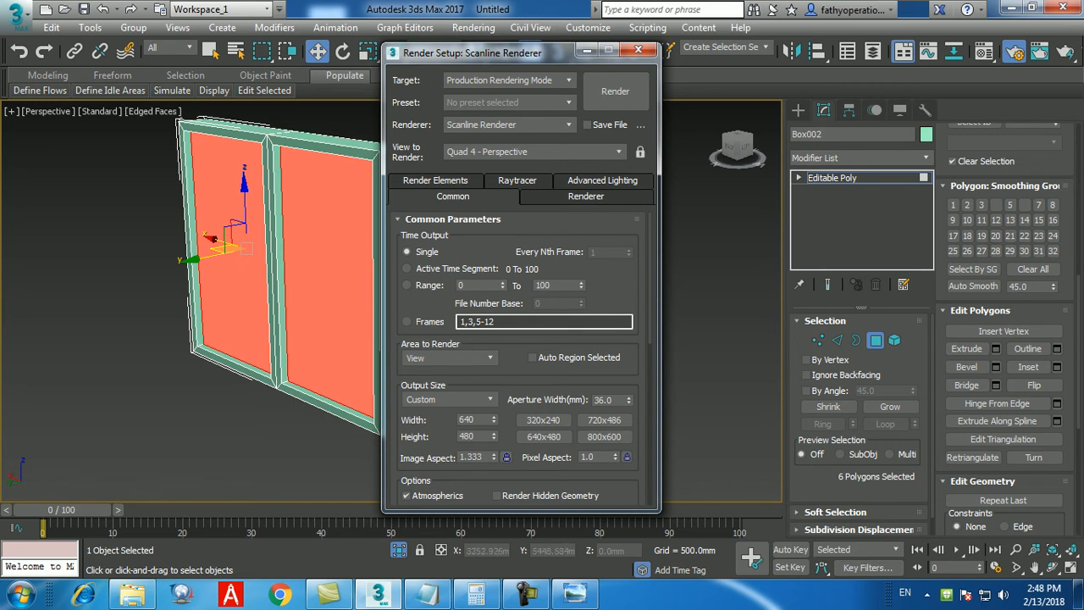
click(508, 124)
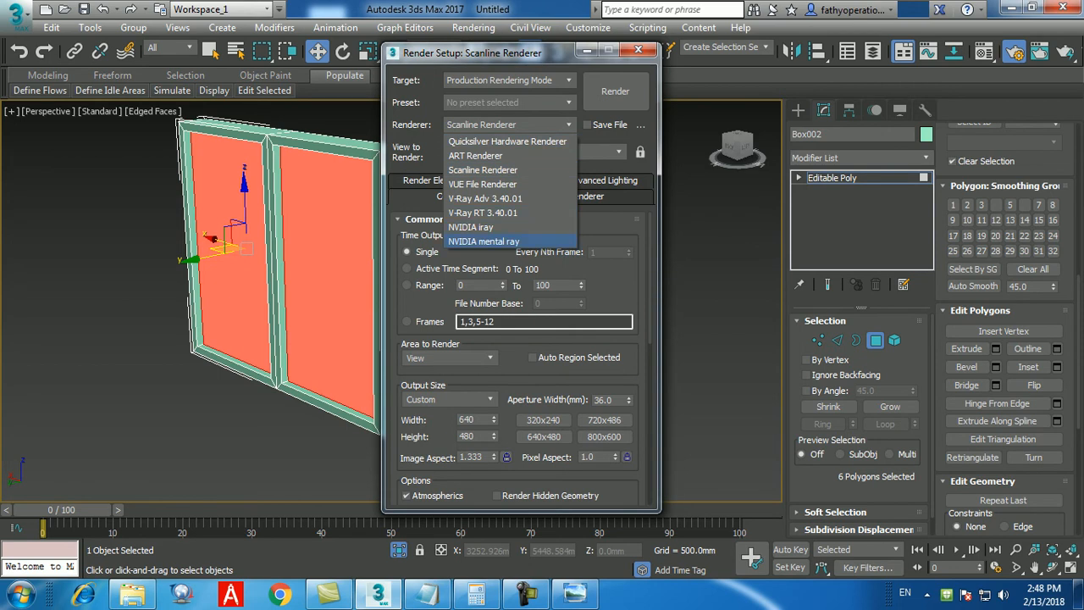
click(484, 241)
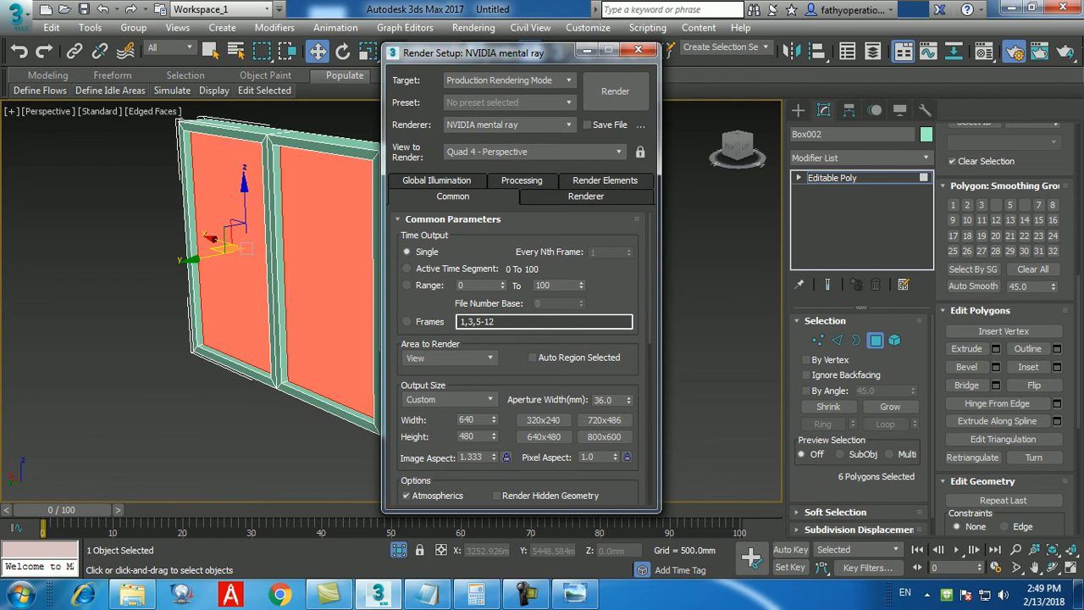
- Save the assigned renderers, with NVIDIA mental ray for production, as the defaults and close Render Setup
scroll(523, 356, down, 5)
scroll(518, 356, down, 3)
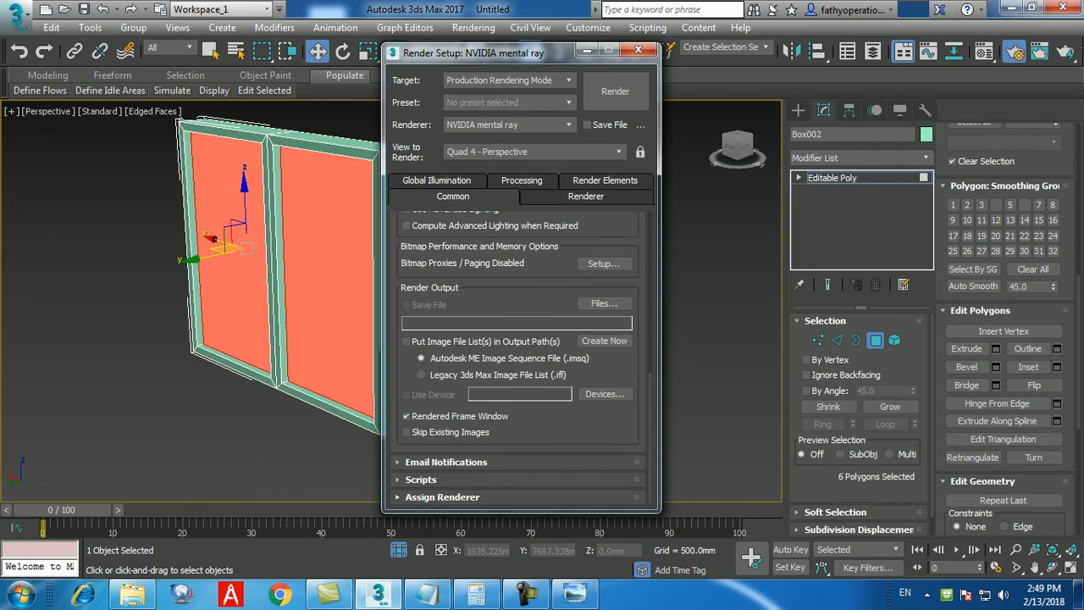
click(442, 497)
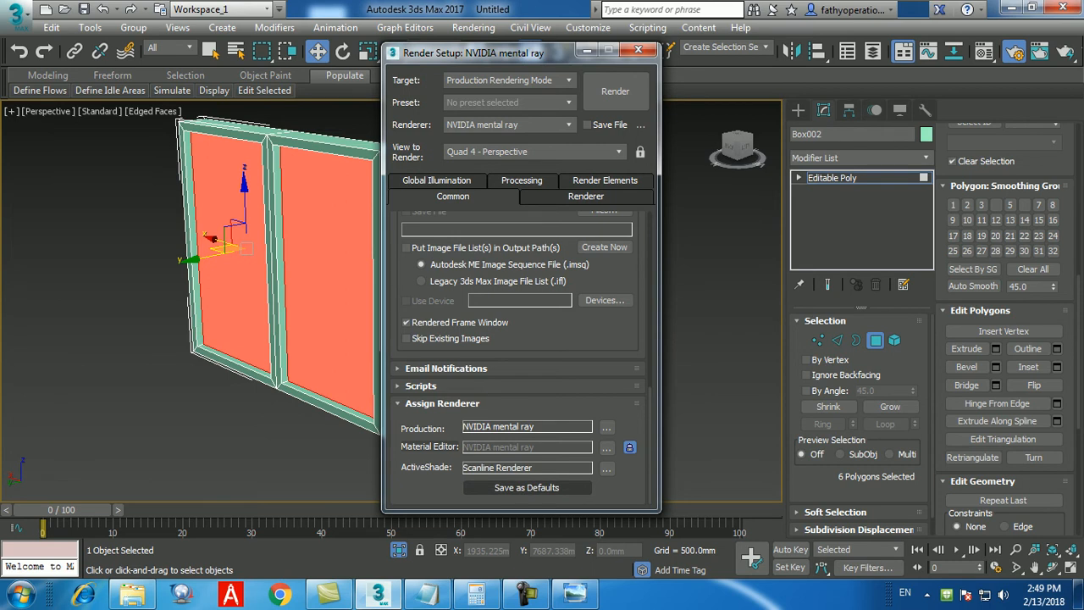
click(526, 487)
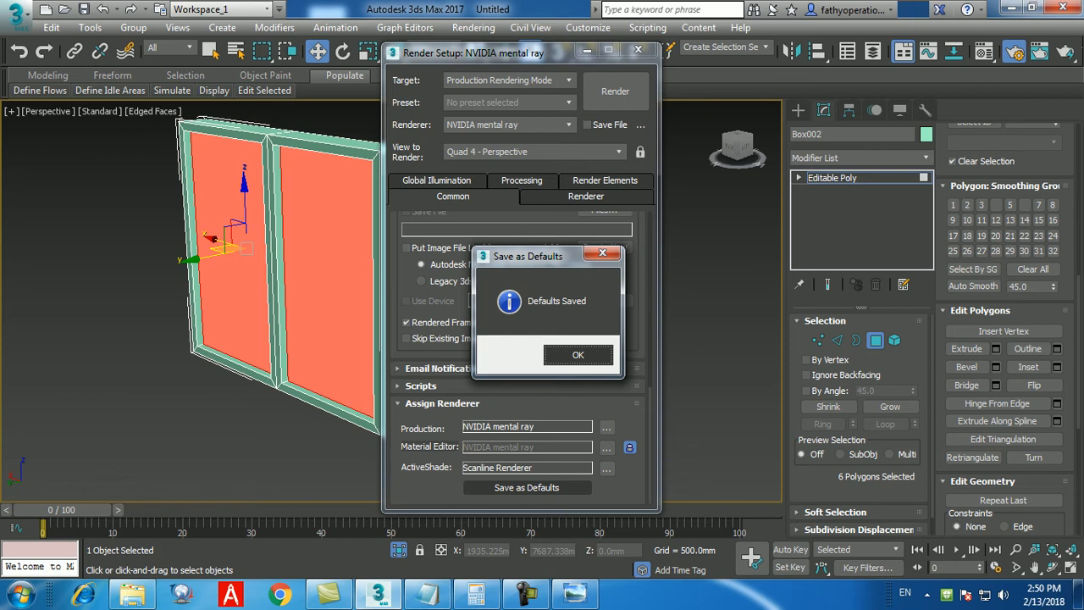
key(Return)
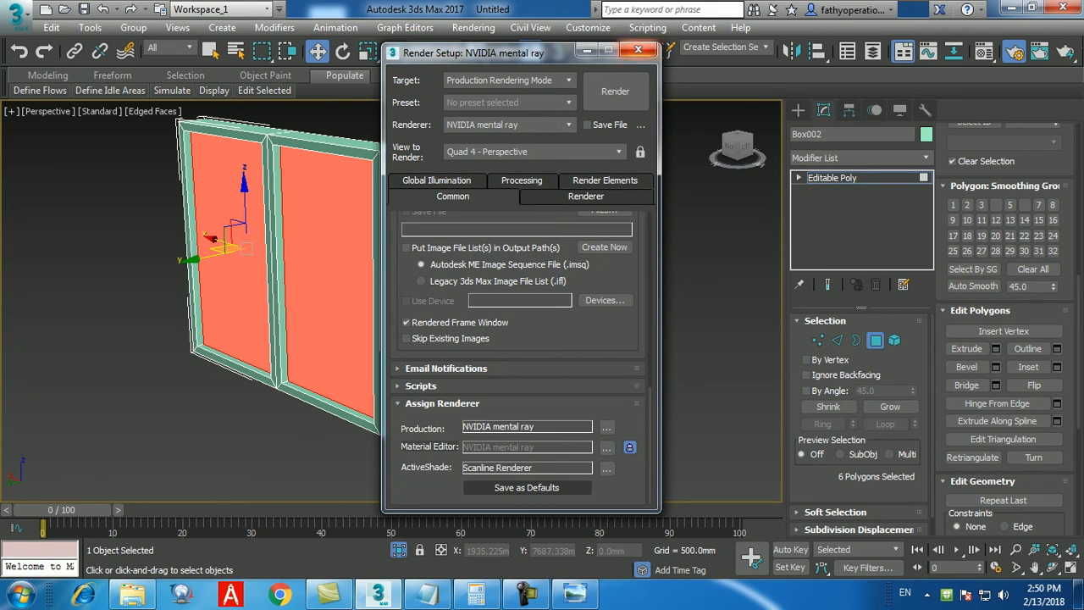
click(637, 50)
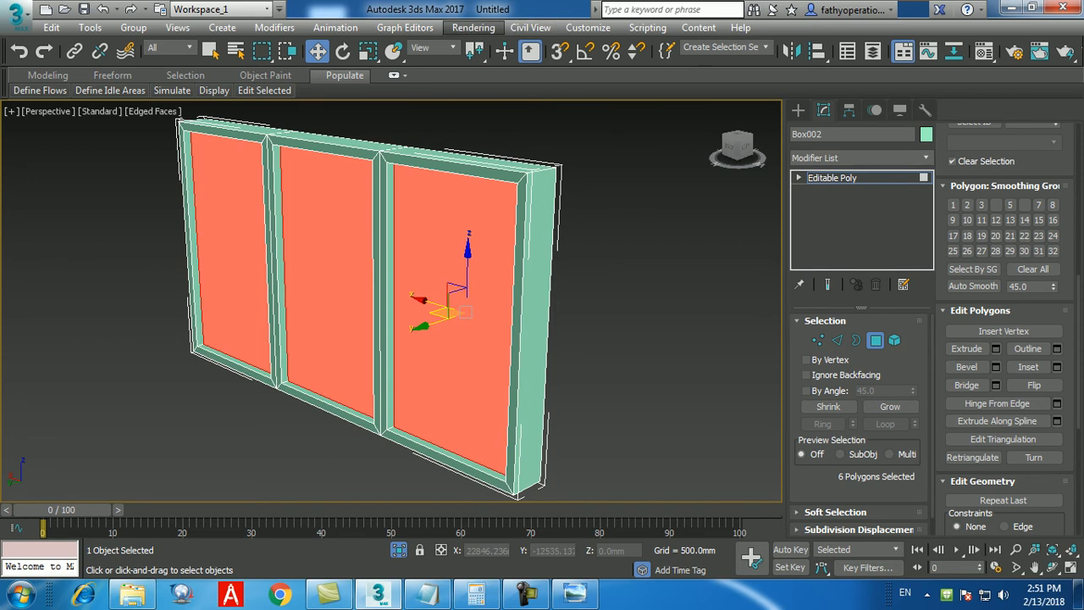
- Reopen Render Setup to check the renderers listed under Assign Renderer, and close it again
click(473, 27)
click(502, 99)
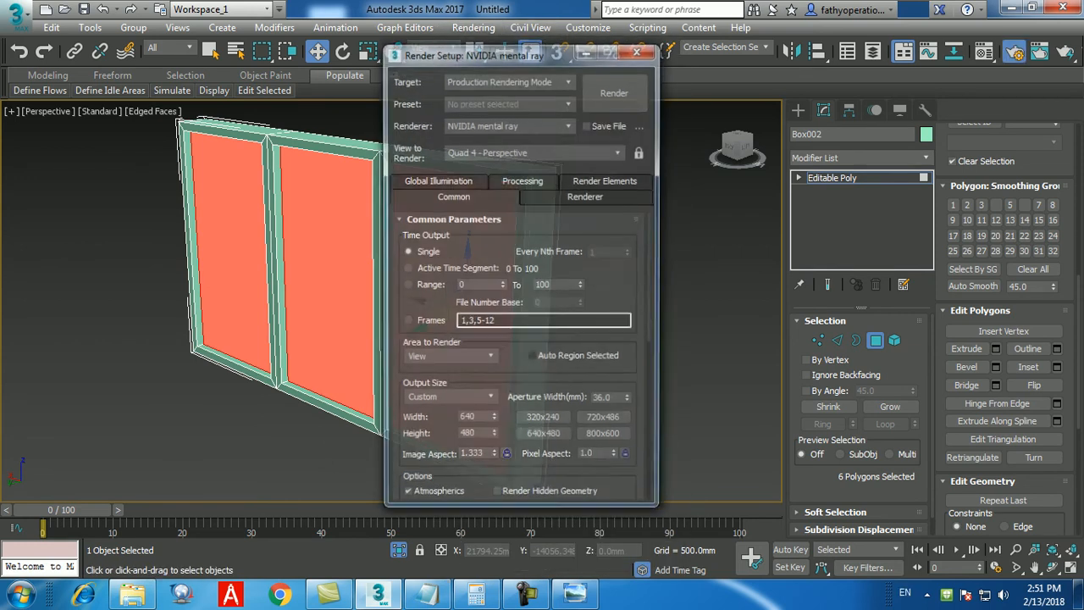
scroll(521, 356, down, 10)
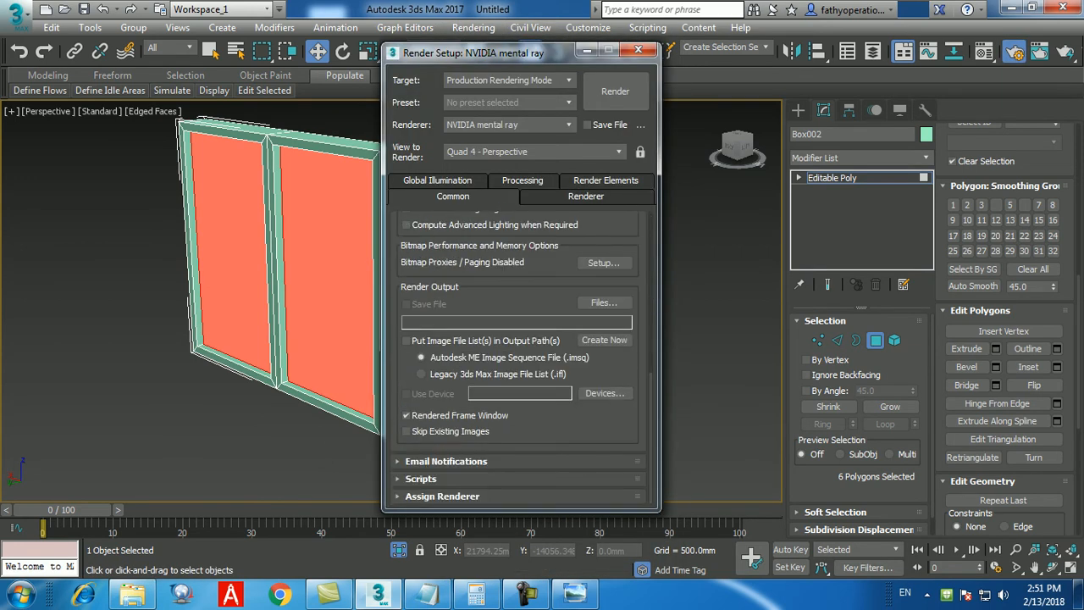
click(442, 495)
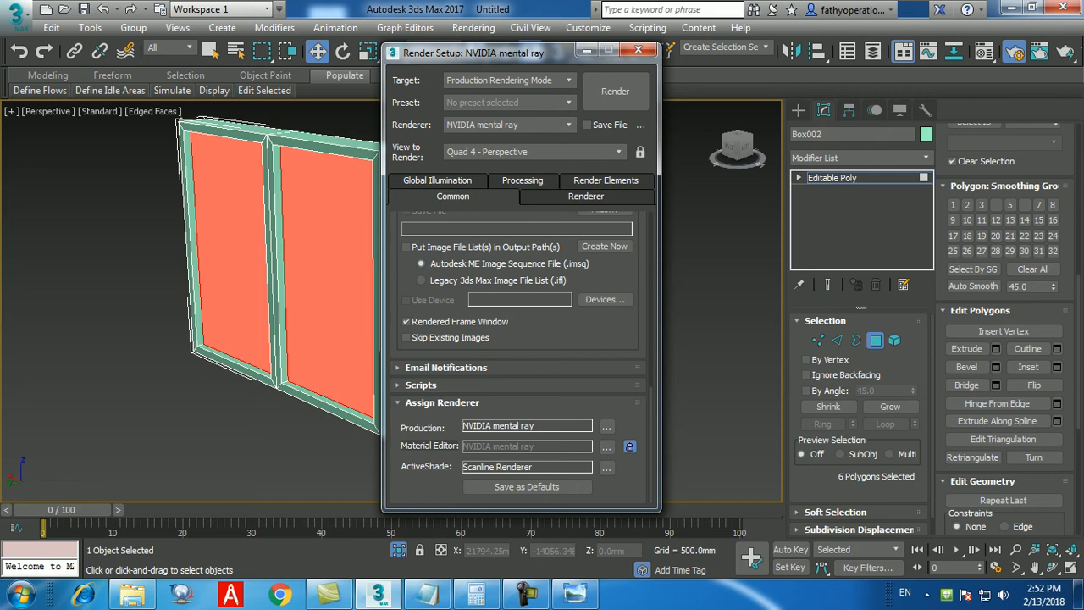
click(637, 49)
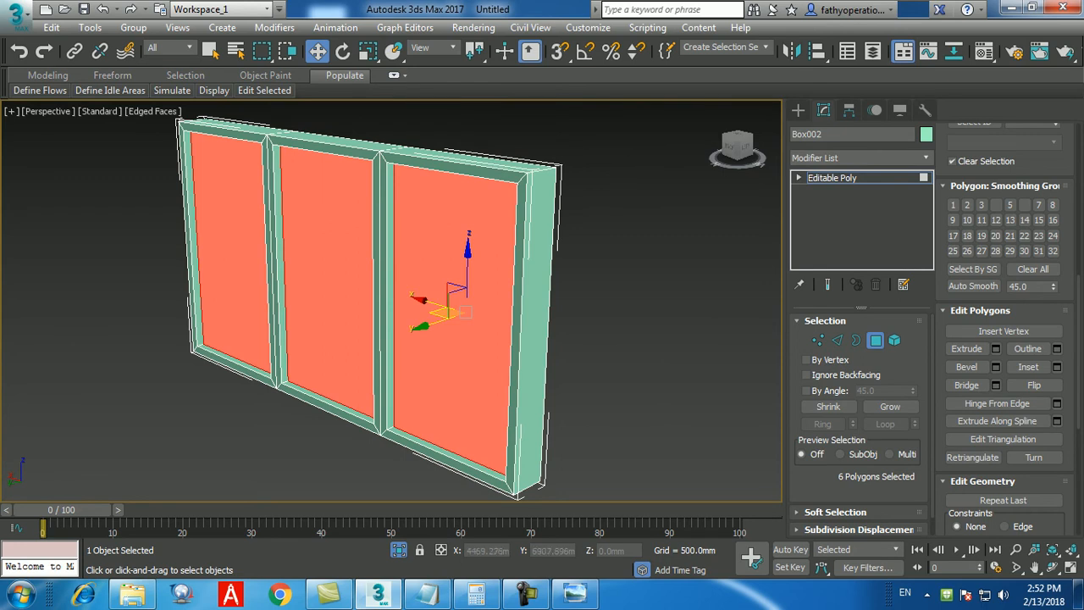
- Open the Material Editor with the window frame's pane polygons still selected
click(327, 279)
alt+middle_drag(327, 279, 296, 283)
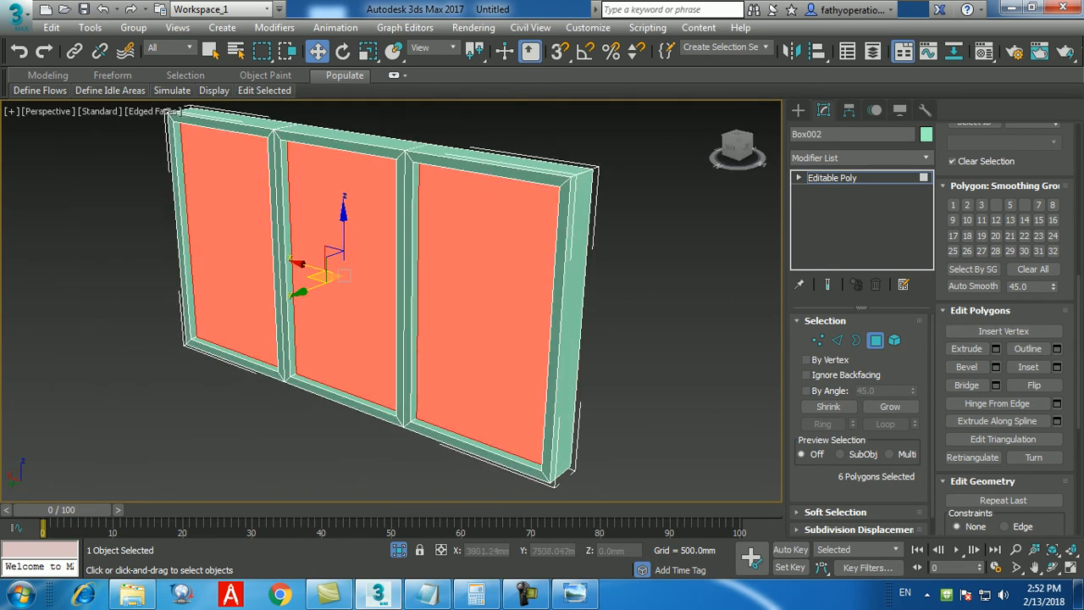
key(m)
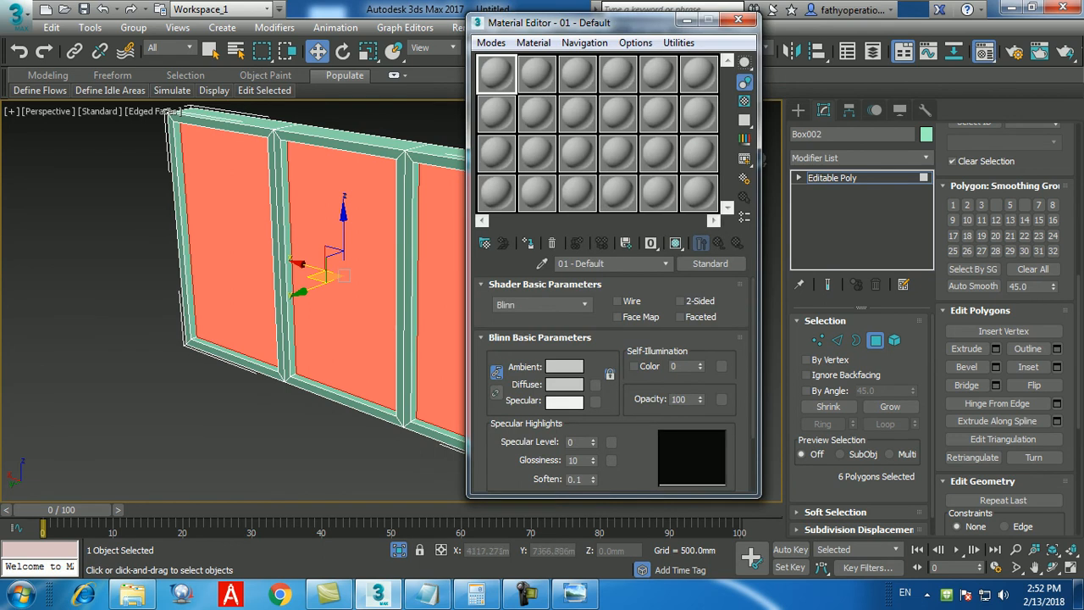
- Switch to the Notepad note and add the line "Press M --->material editor" below "daylight"
click(428, 593)
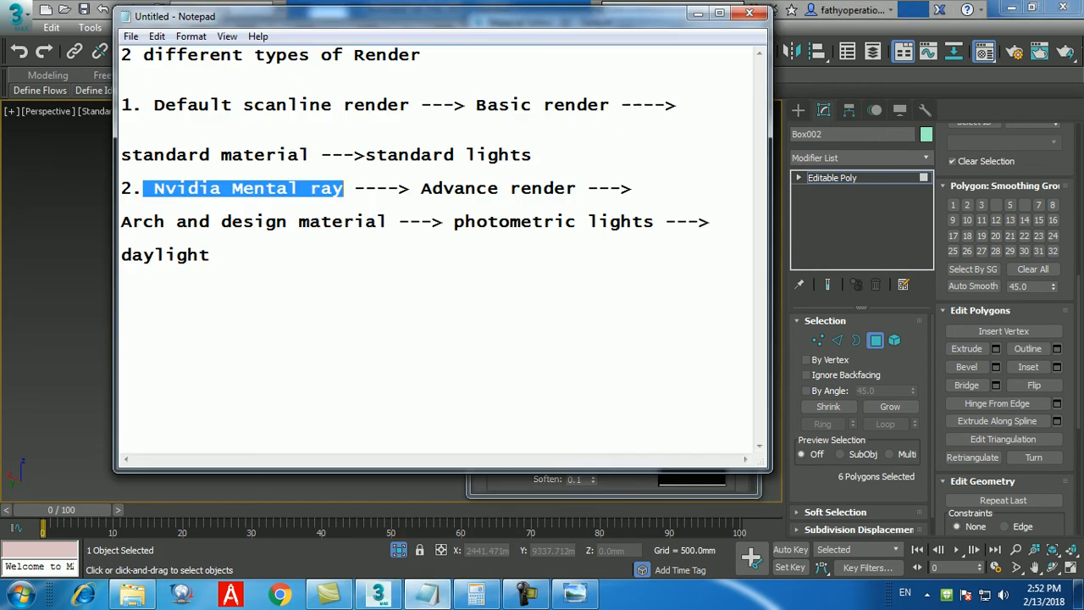
click(121, 205)
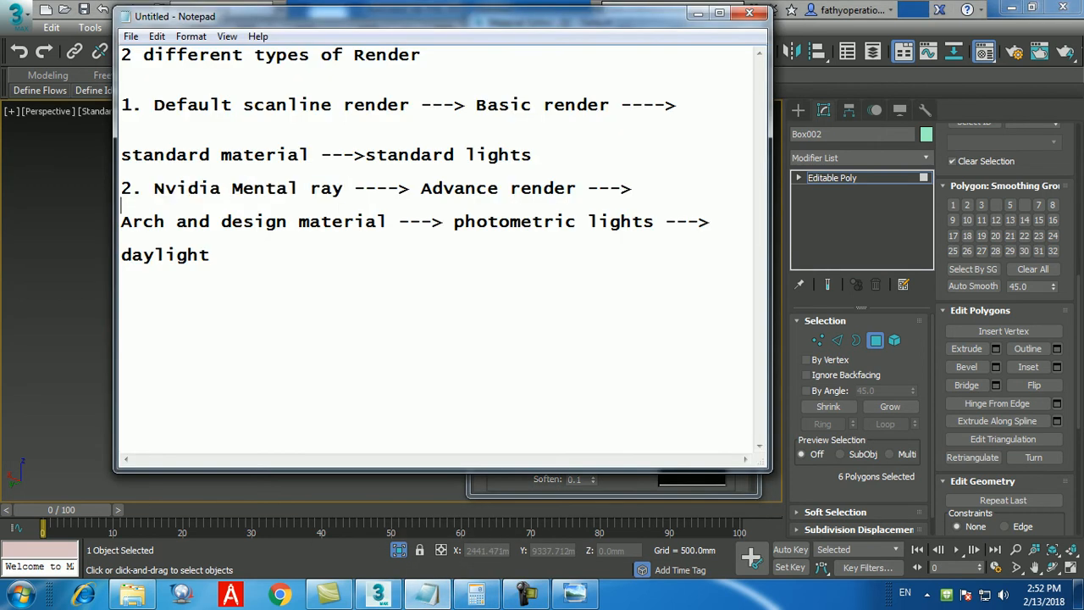
key(Return)
text(Press M --->mat)
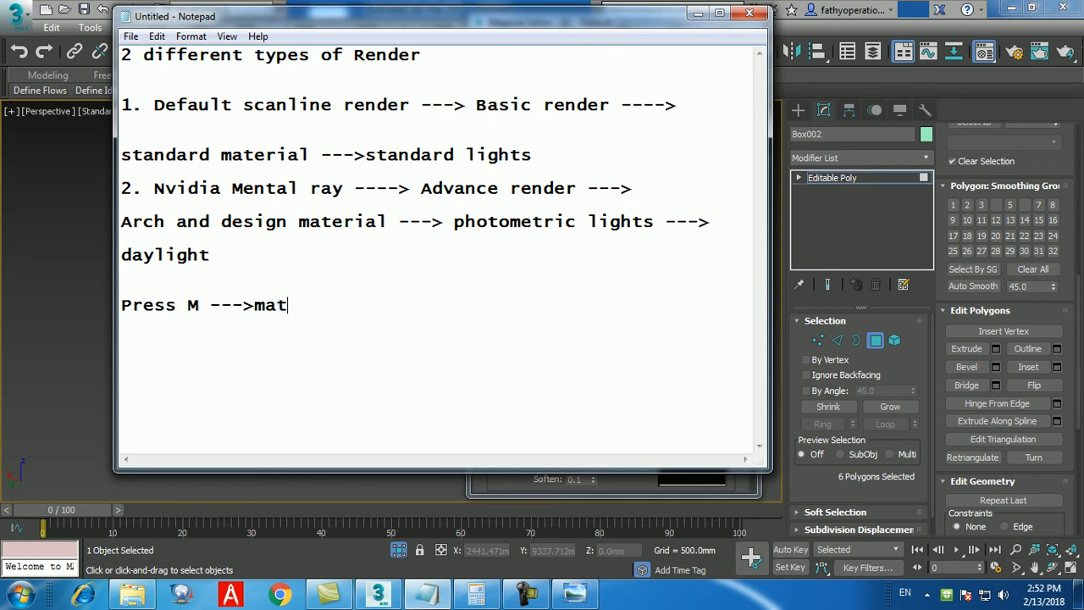
text(erial editor)
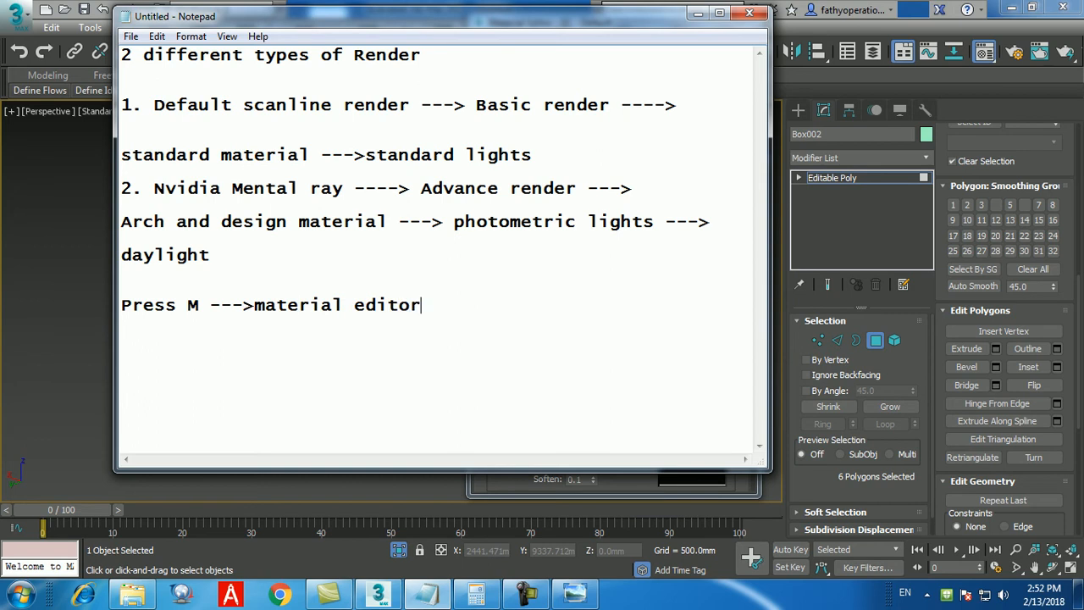
- Add the list items "1.Slate material editor" and "2. compact material editor" on separate lines below the material editor line
key(Return)
text(1.Slate material editor)
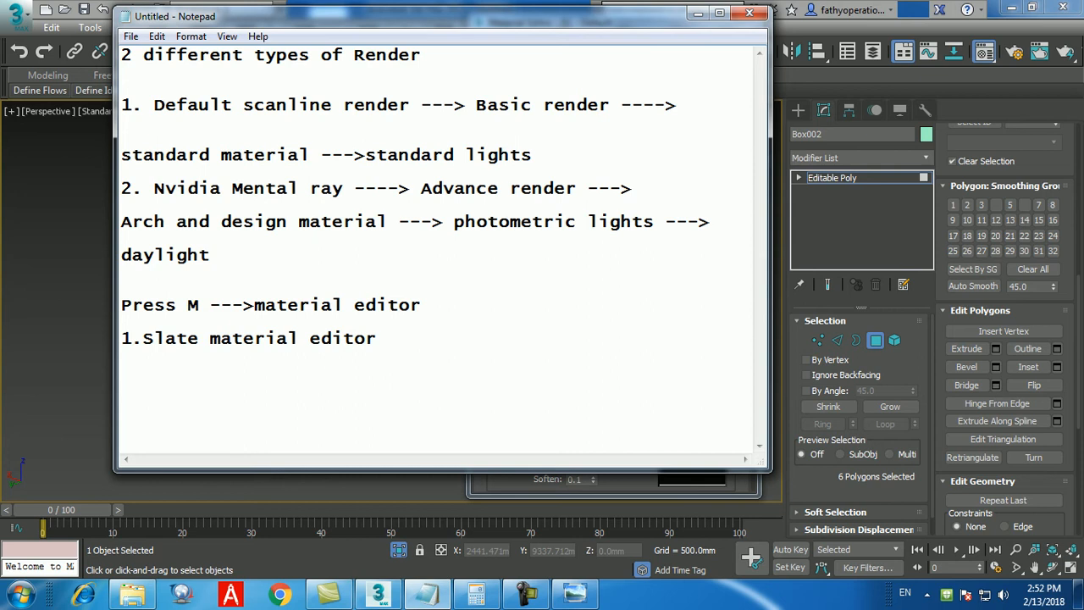
key(Return)
text(2. compact material editor)
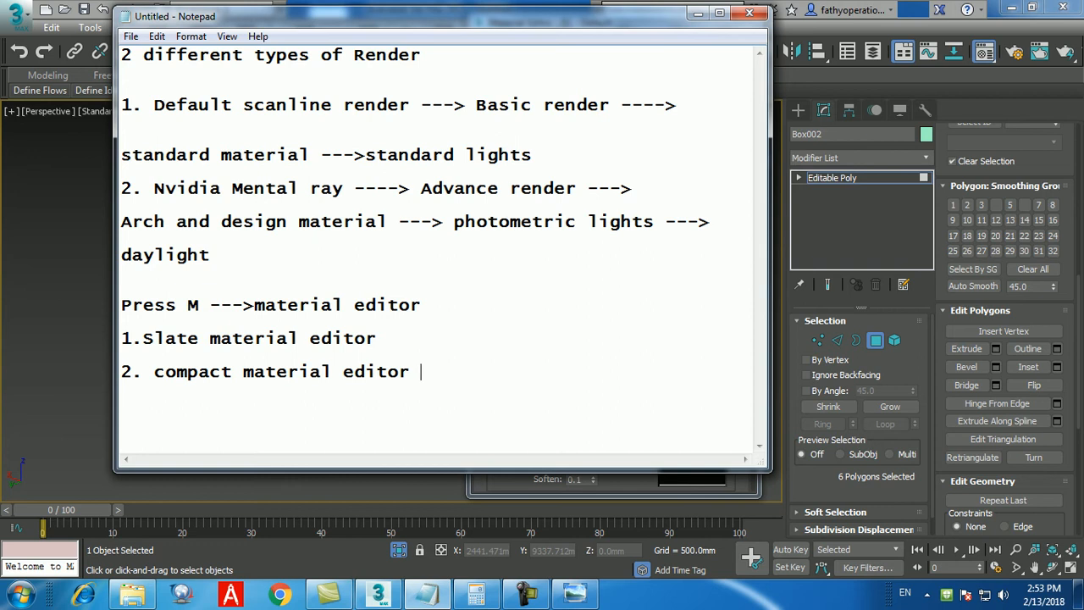
- Return to 3ds Max and switch the Material Editor to Slate mode and back to Compact mode
click(698, 14)
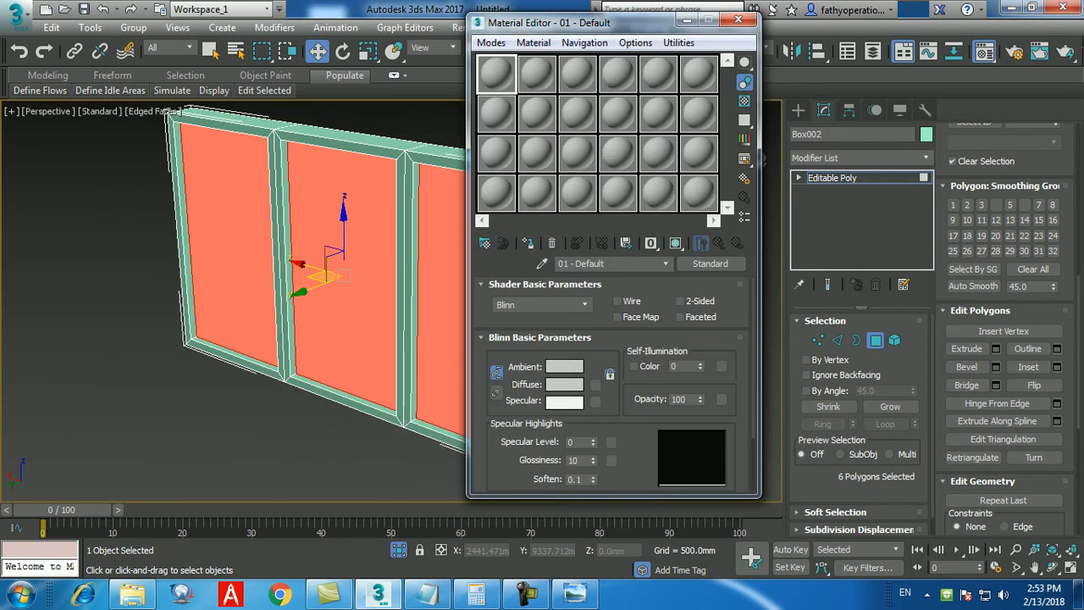
drag(622, 22, 472, 32)
click(342, 51)
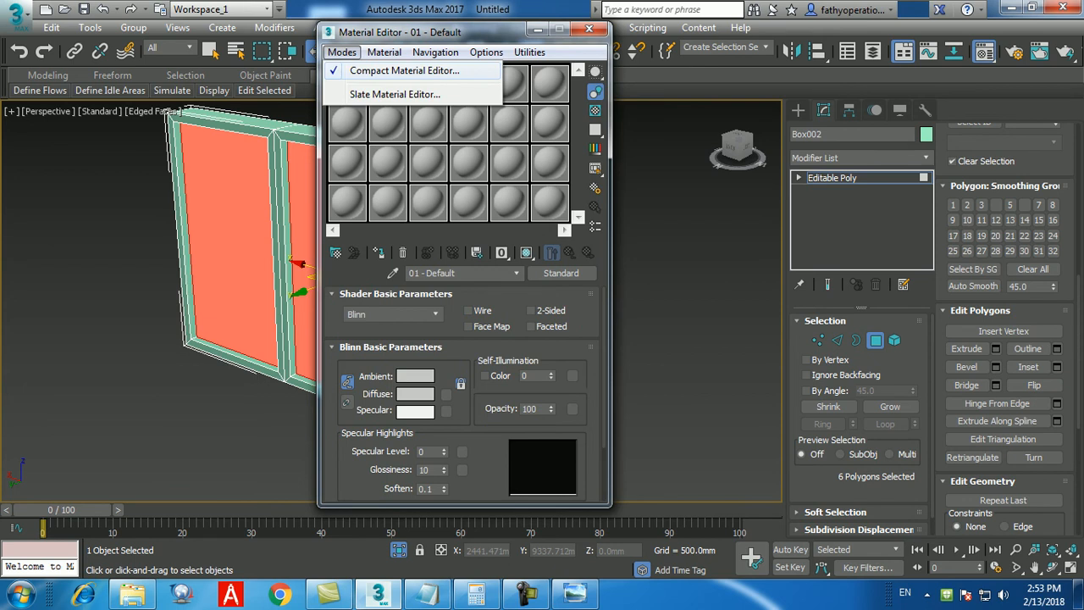
click(395, 94)
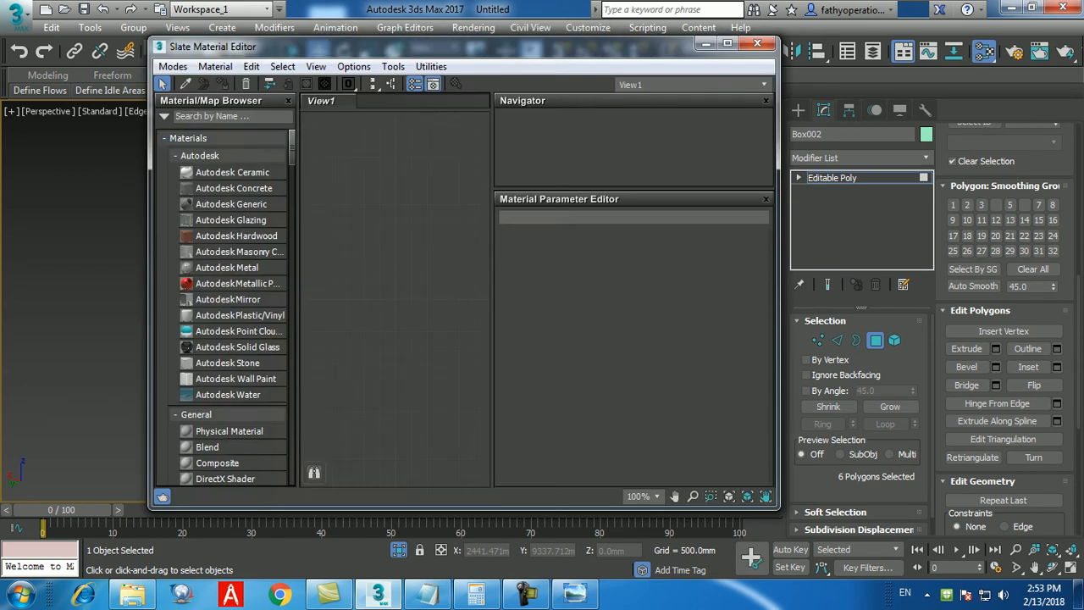
click(173, 66)
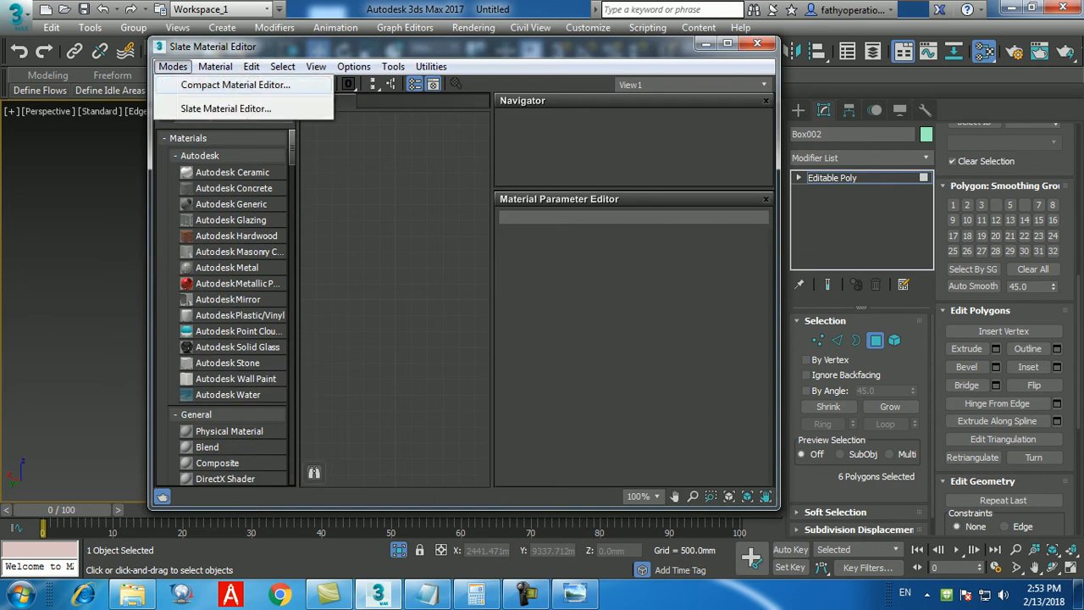
click(230, 82)
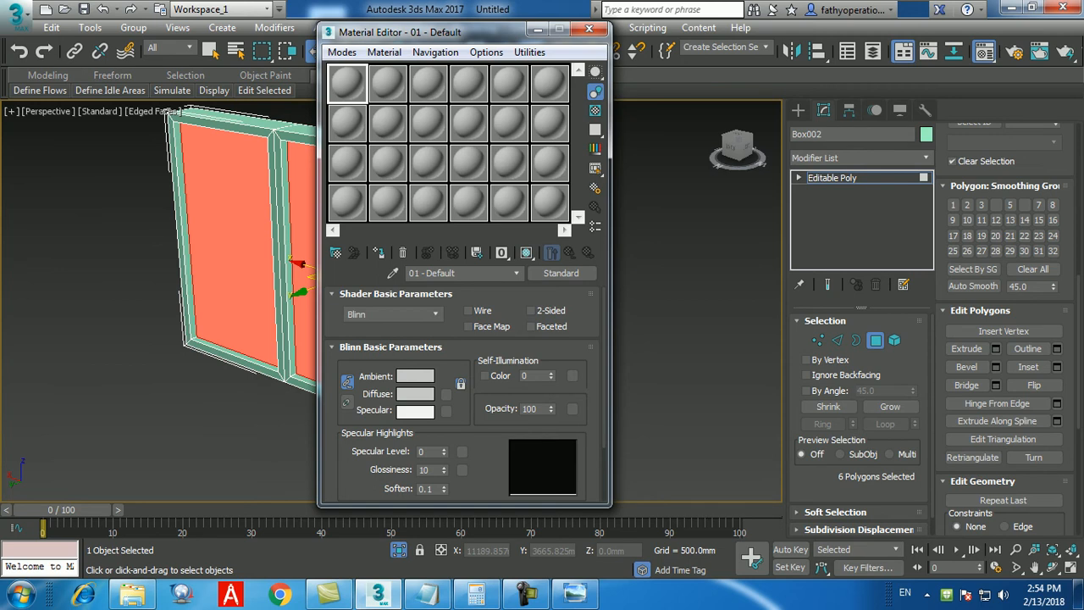
- Close the Material Editor and reopen it in Compact mode, moving its window clear of the frame's first two panes
drag(423, 32, 434, 36)
click(350, 56)
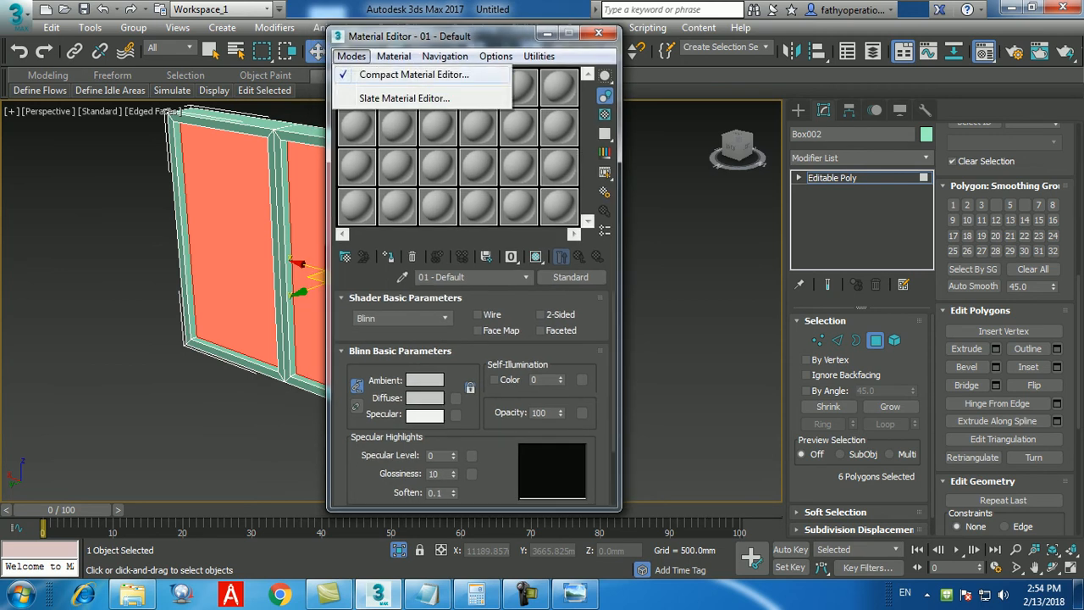
click(405, 98)
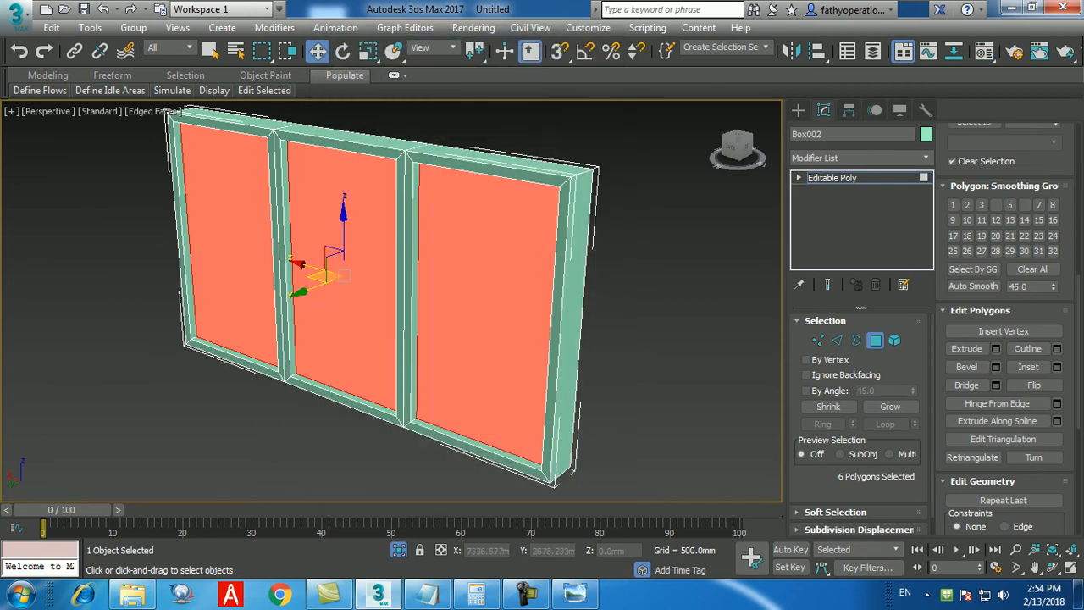
key(m)
drag(474, 36, 603, 90)
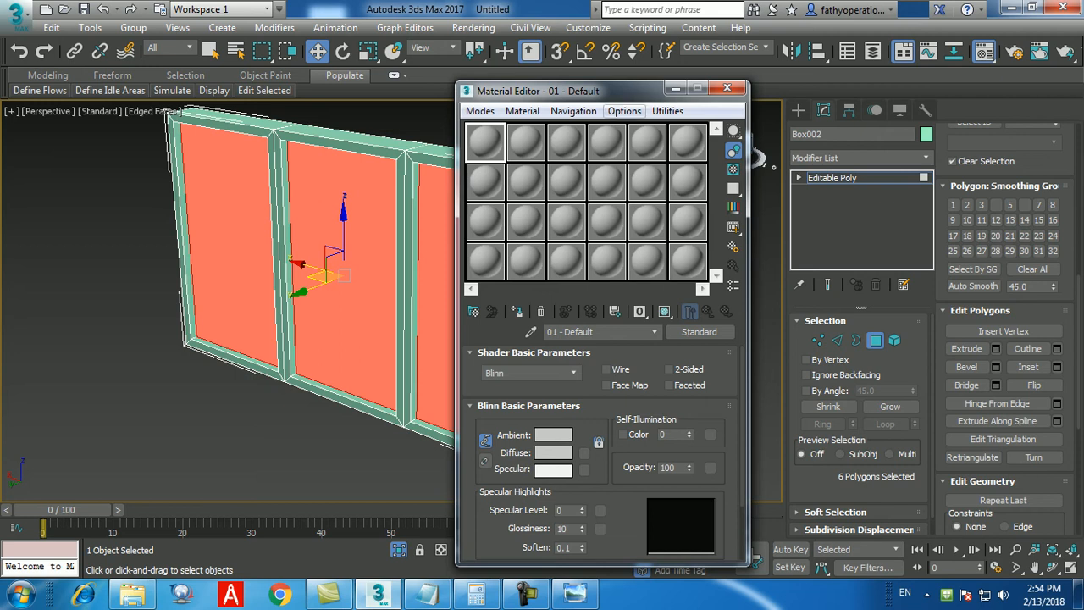
- Cycle the Material Editor's sample slots through the 3X2 and 5X3 layouts and back to 6X4
click(624, 111)
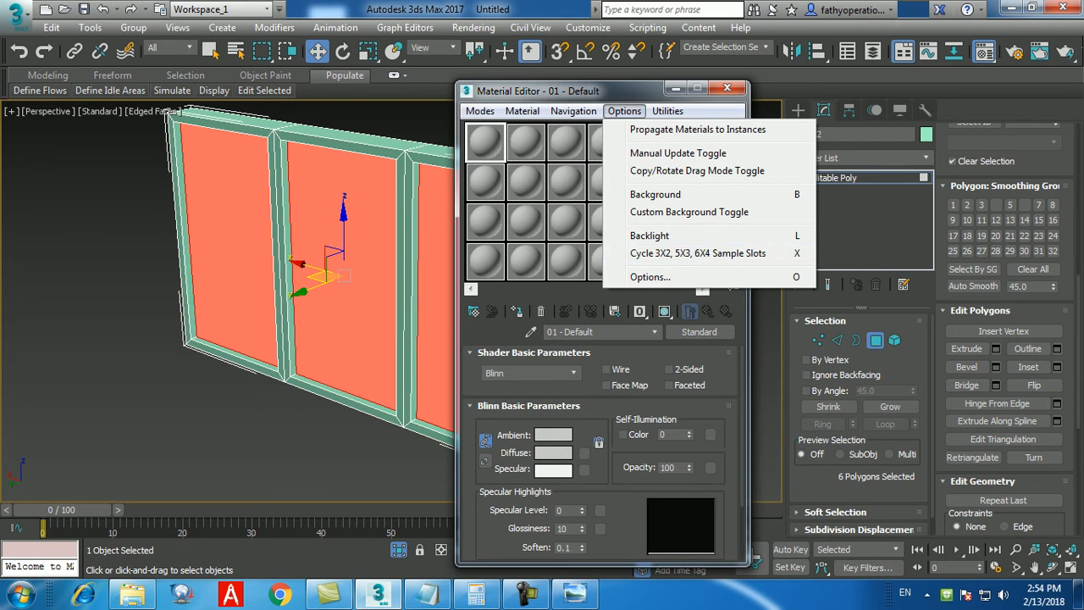
click(698, 252)
click(624, 111)
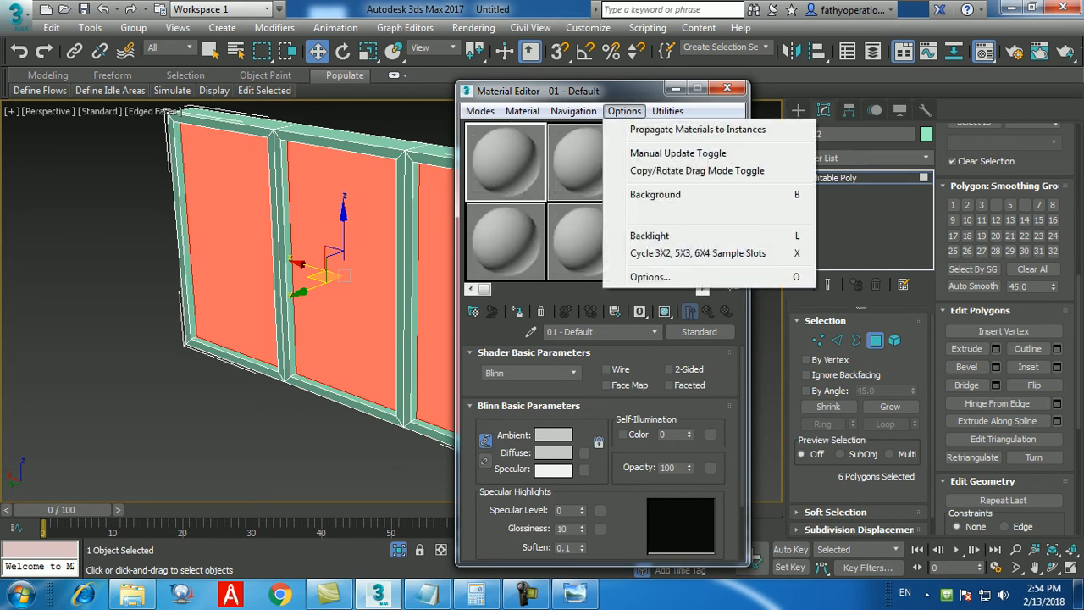
click(697, 252)
click(624, 111)
click(698, 252)
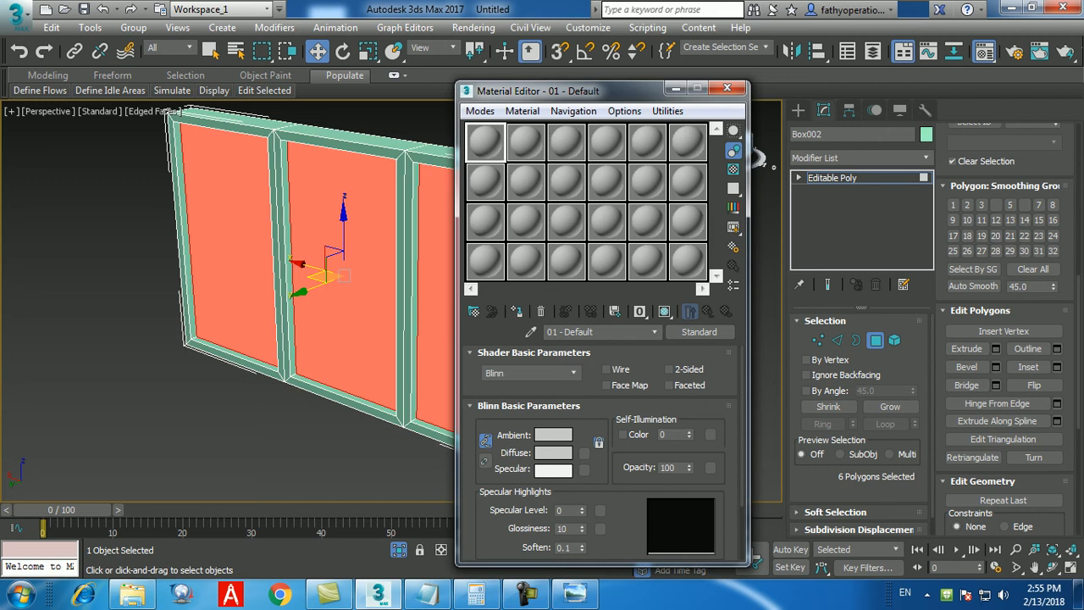
- Rename the material in the first sample slot to "Glass window"
drag(596, 332, 546, 332)
text(G)
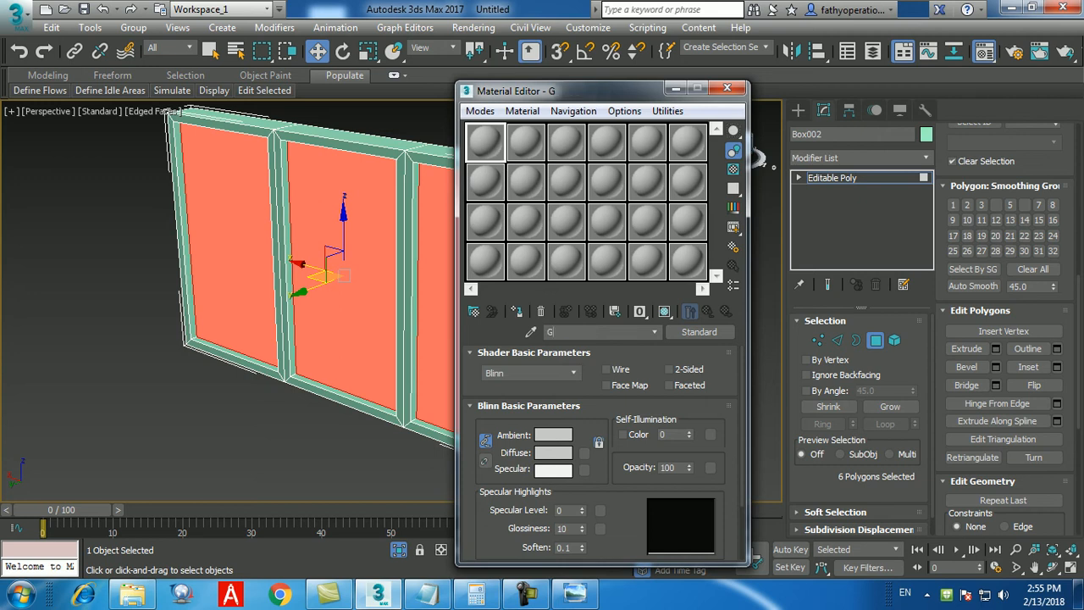
text(lass window)
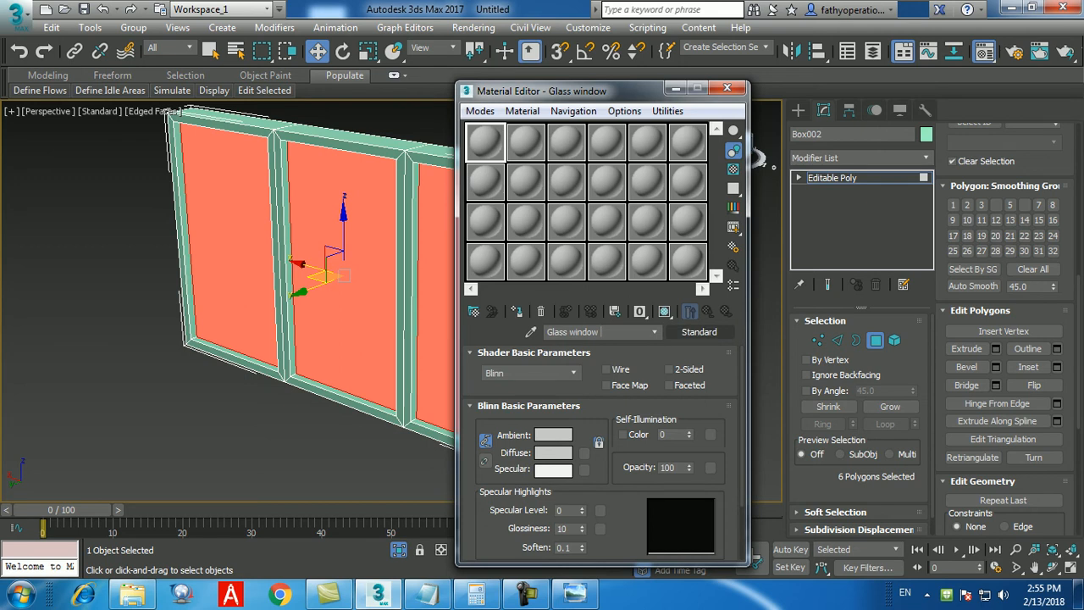
- Try changing the Glass window material from Standard to the mental ray Arch & Design type, and undo the change
click(698, 331)
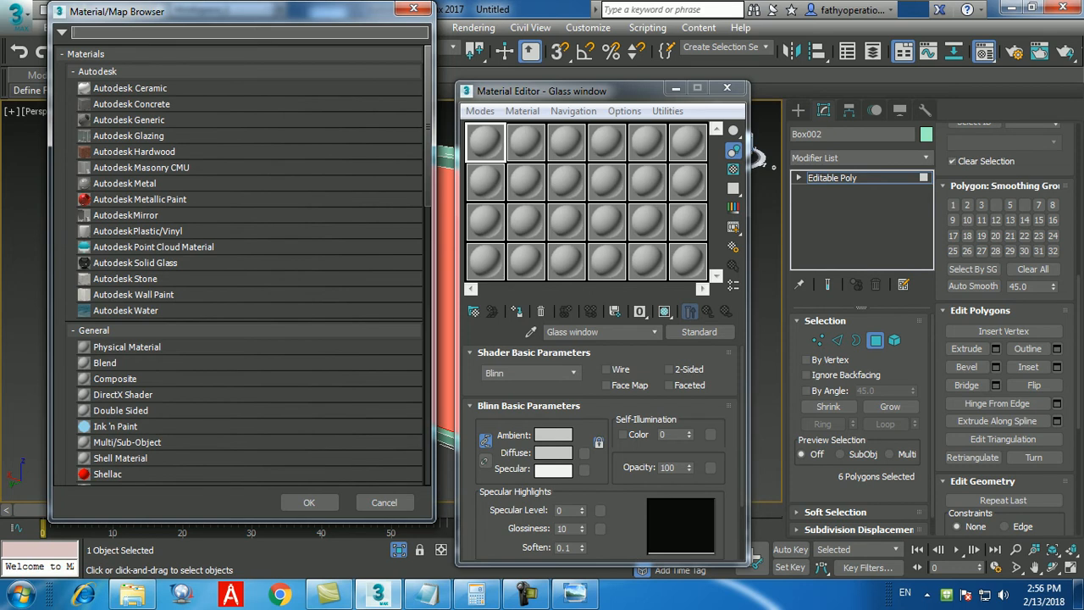
scroll(254, 280, down, 4)
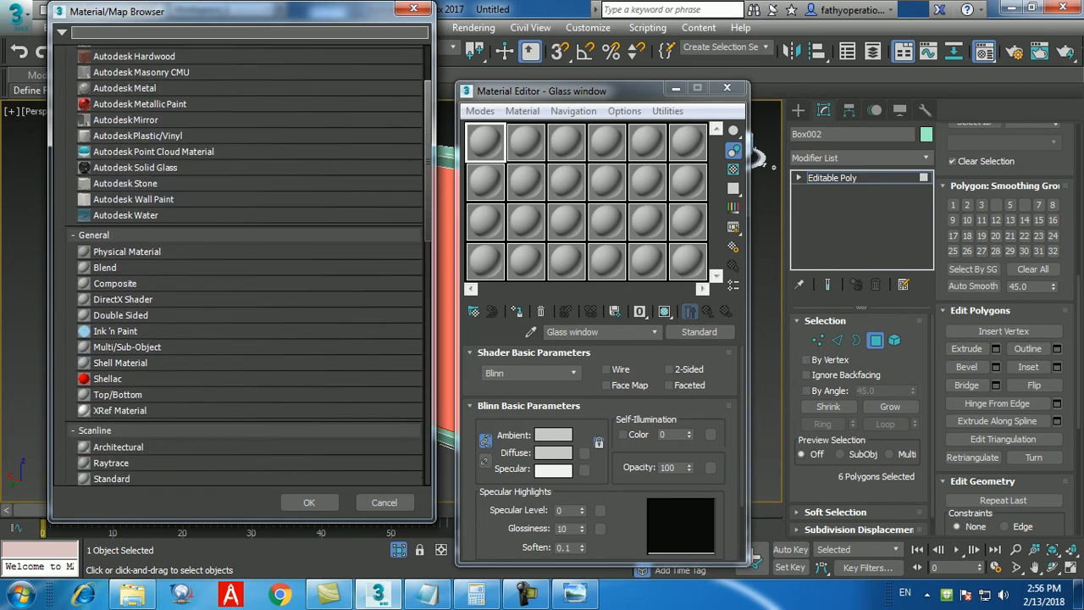
scroll(254, 254, down, 3)
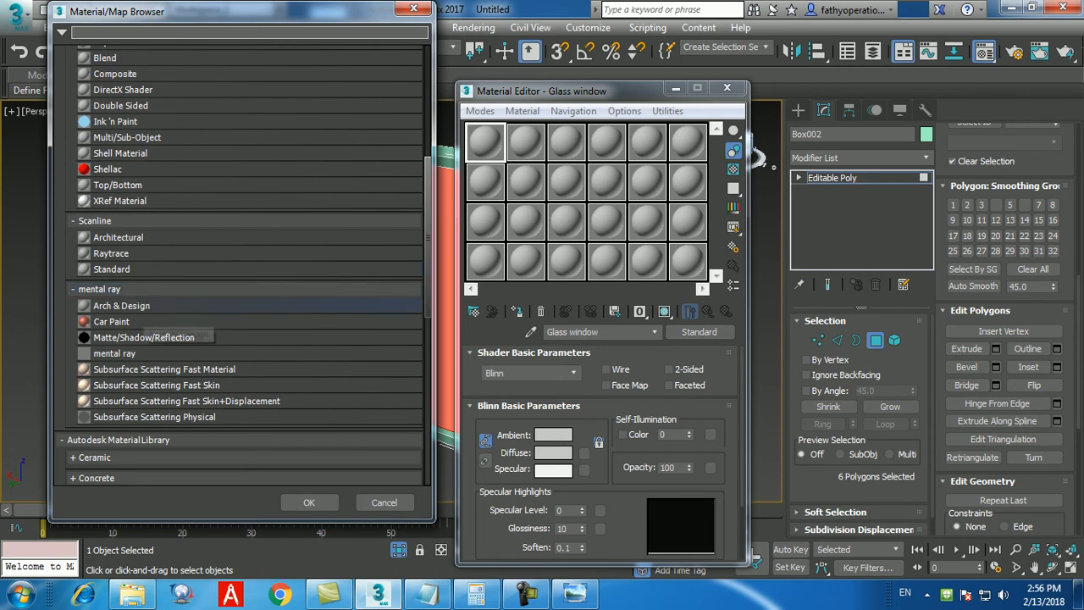
double_click(140, 307)
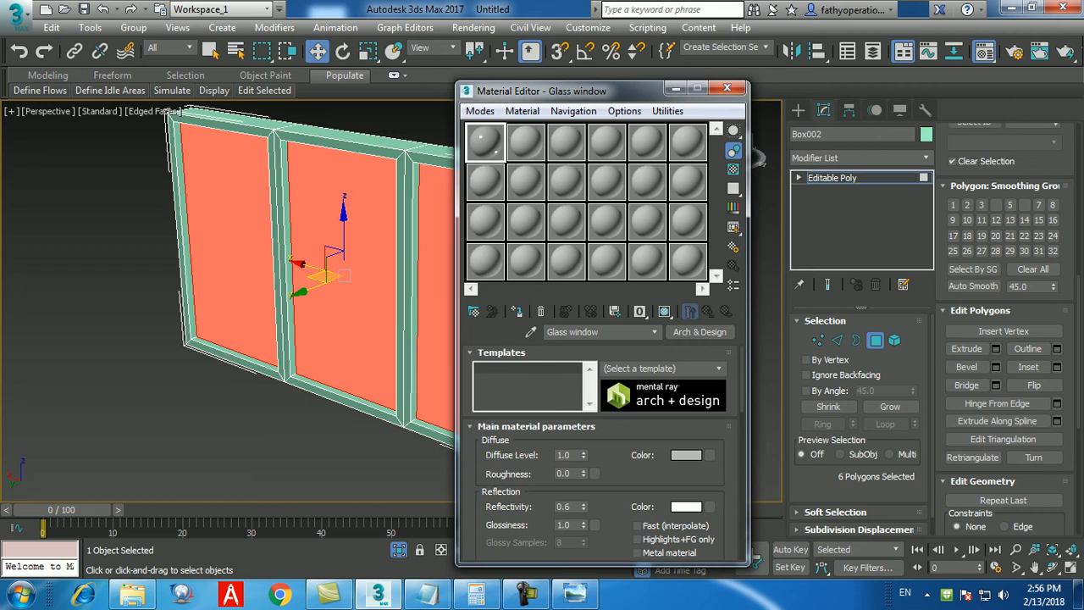
key(ctrl+z)
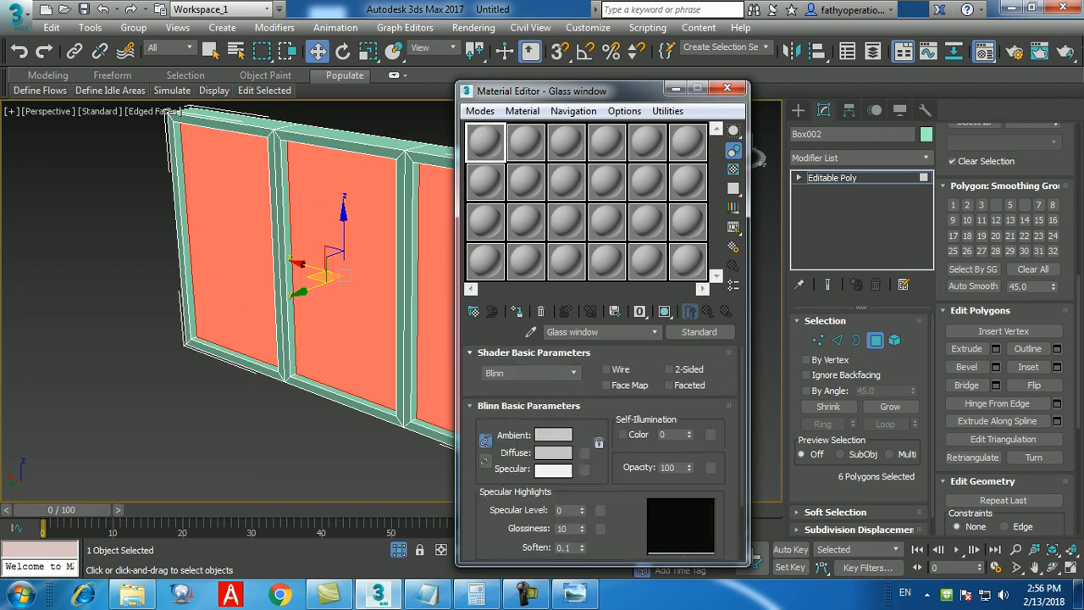
- Set the Glass window material's type to Arch & Design from the mental ray materials
click(699, 332)
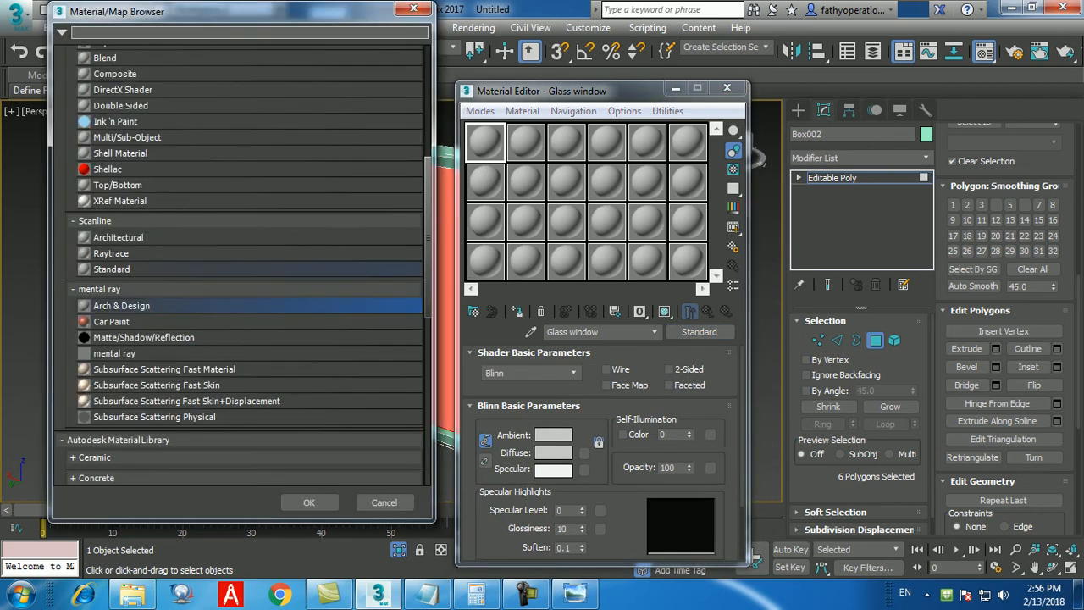
scroll(152, 289, up, 4)
scroll(153, 289, down, 5)
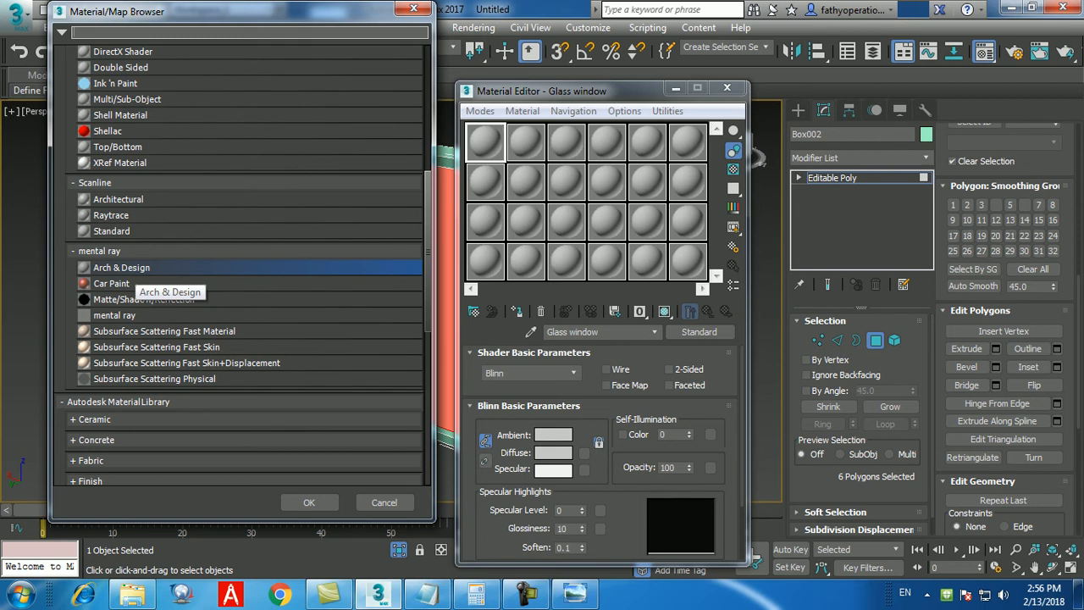
double_click(121, 268)
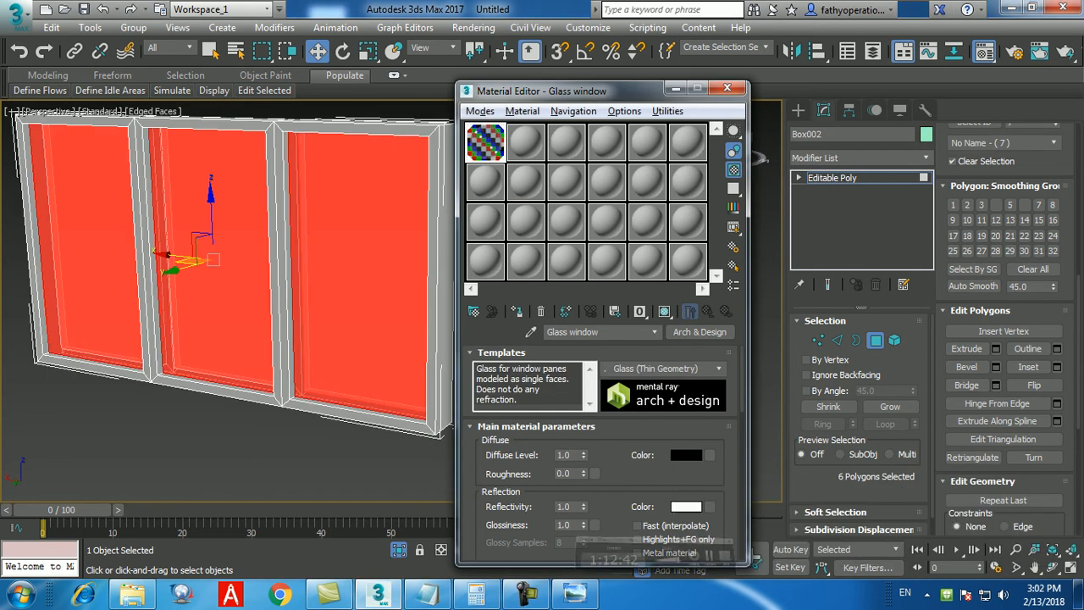
- Invert the polygon selection so that the window frame is selected instead of the glass panes
scroll(284, 381, down, 3)
alt+middle_drag(284, 381, 386, 389)
mouse_move(761, 157)
alt+middle_down()
mouse_move(756, 142)
mouse_move(756, 157)
alt+middle_up()
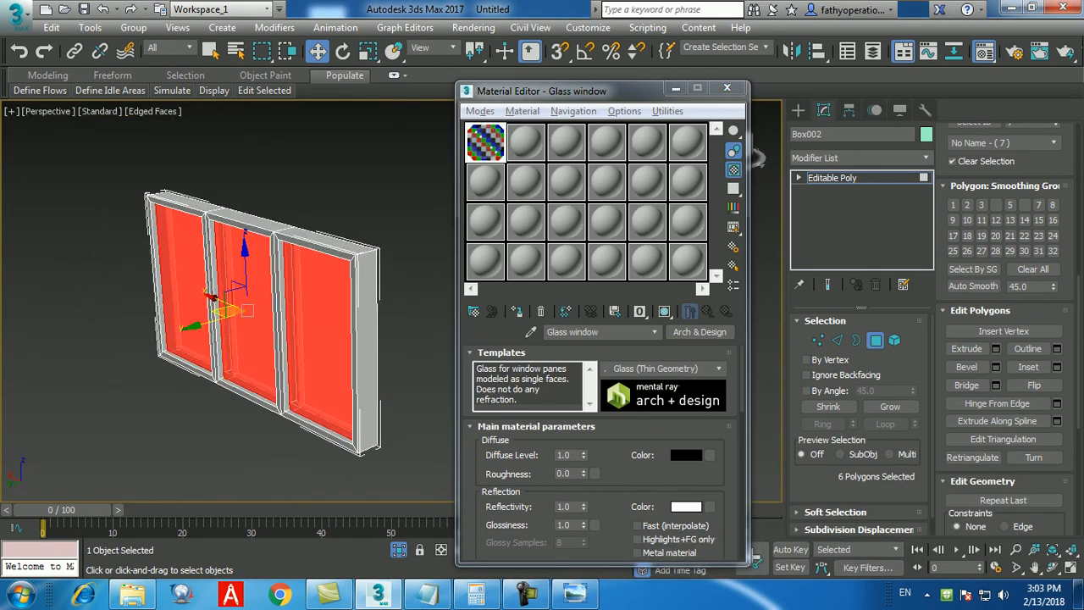
key(ctrl+i)
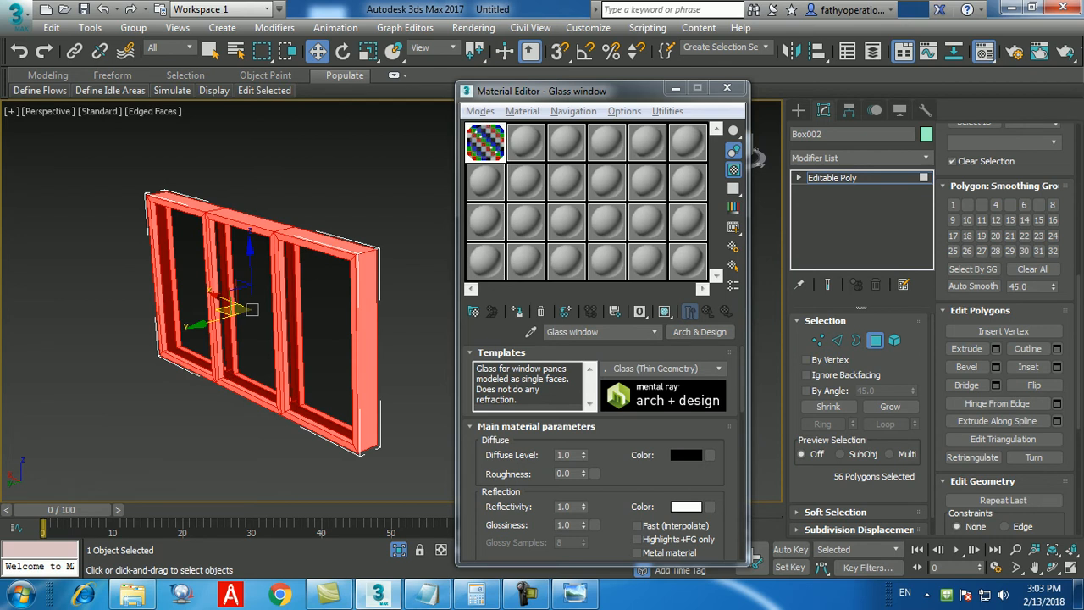
- Switch to the Notepad note, add the line "ctrl-I ---> Inverse selection" at the end, and minimize it
click(428, 595)
key(Return)
text(ctrl-)
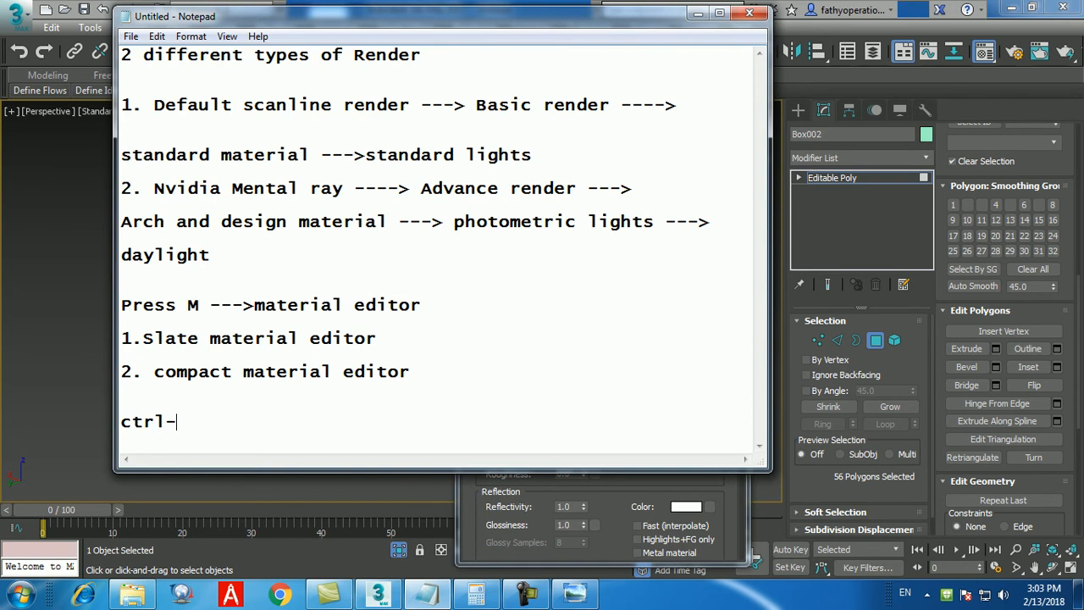
text(I ---> Inverse selection)
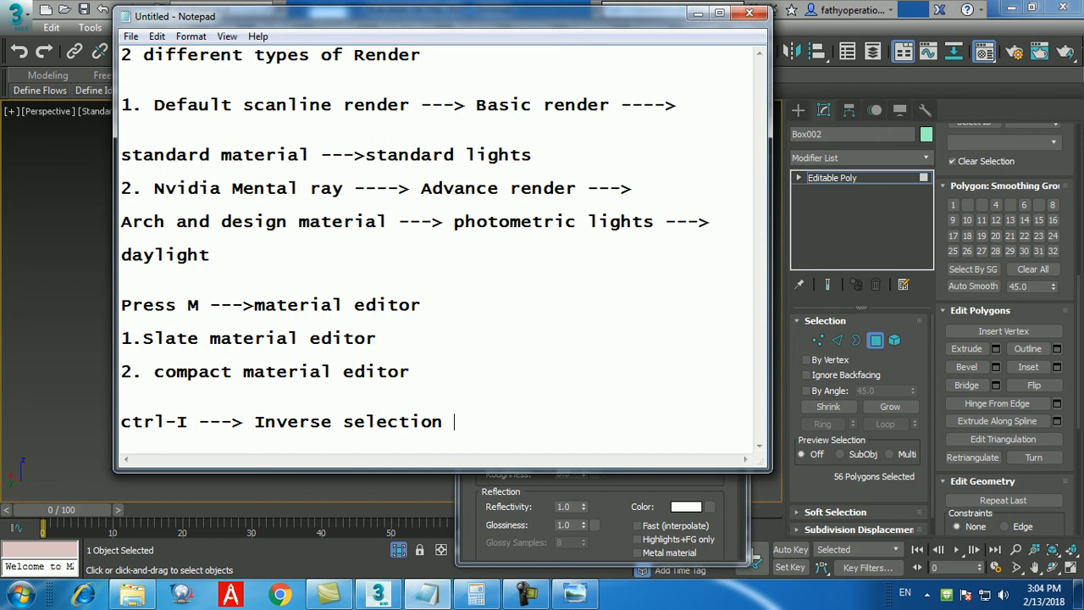
click(697, 13)
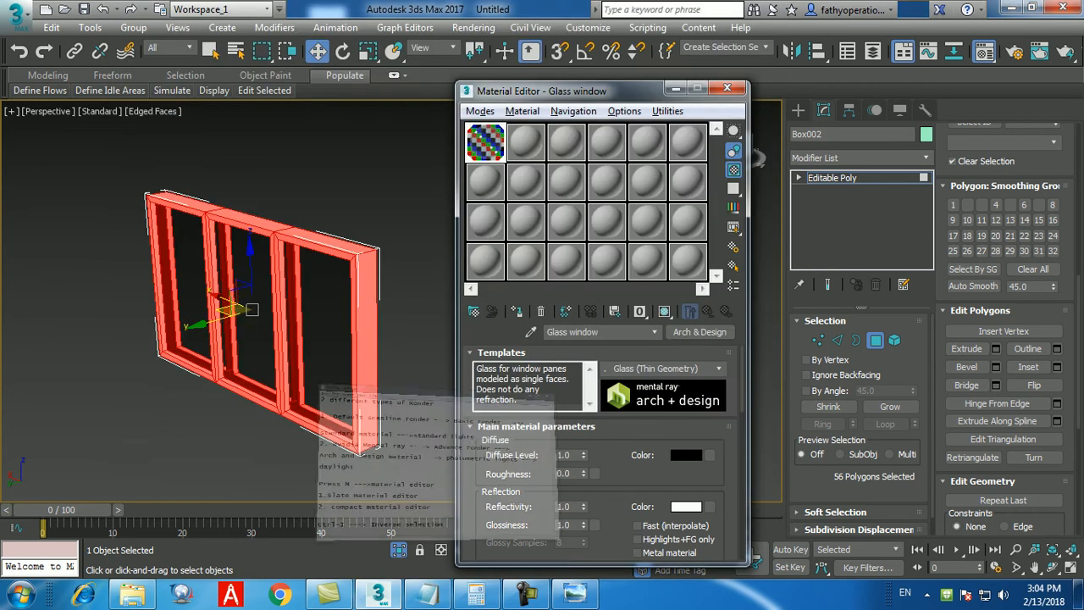
- Invert the polygon selection to the glass panes and back to the frame
mouse_move(758, 157)
alt+middle_down()
mouse_move(758, 145)
mouse_move(756, 158)
alt+middle_up()
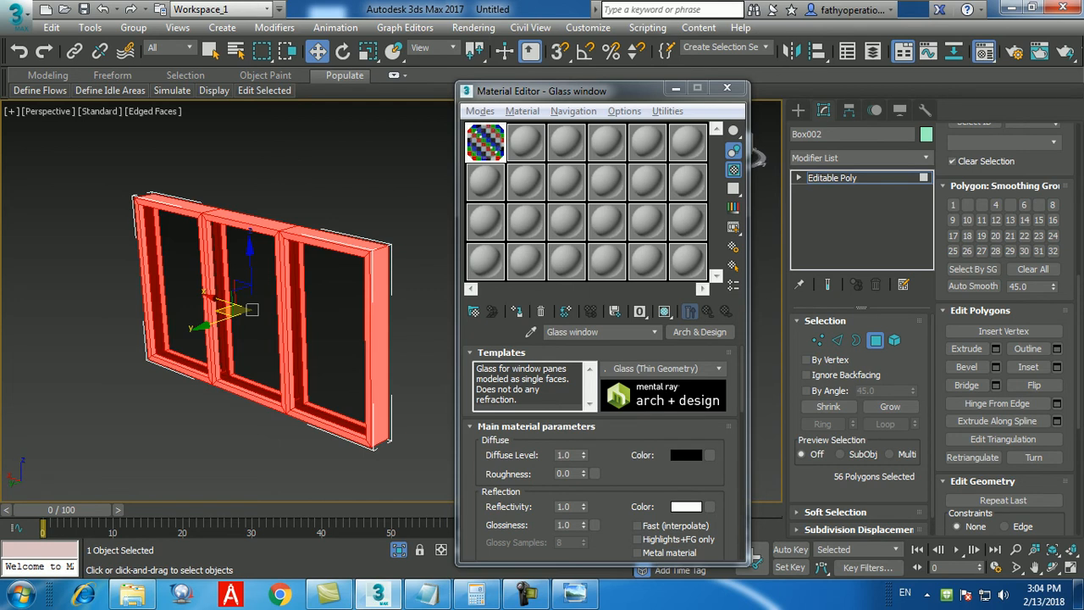
key(ctrl+i)
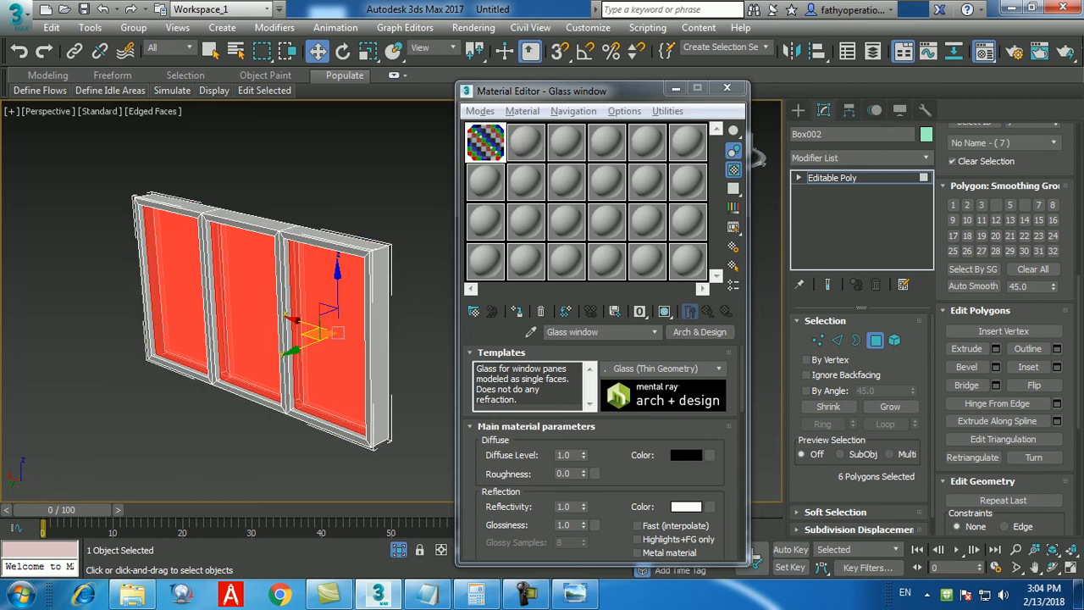
key(ctrl+i)
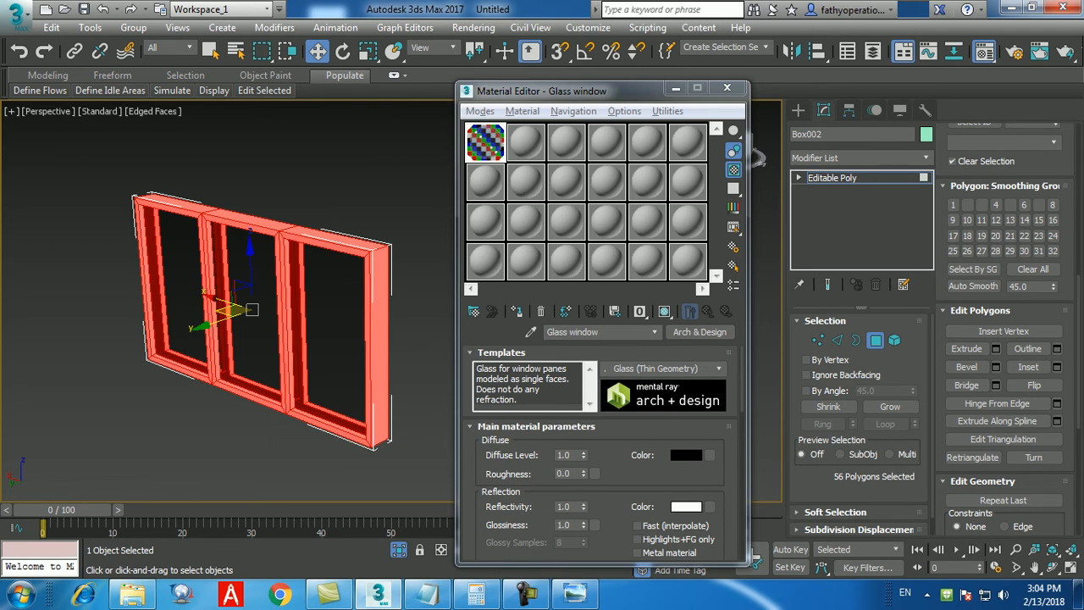
- Select the front polygons of all three glass panes together
click(328, 337)
ctrl+click(247, 311)
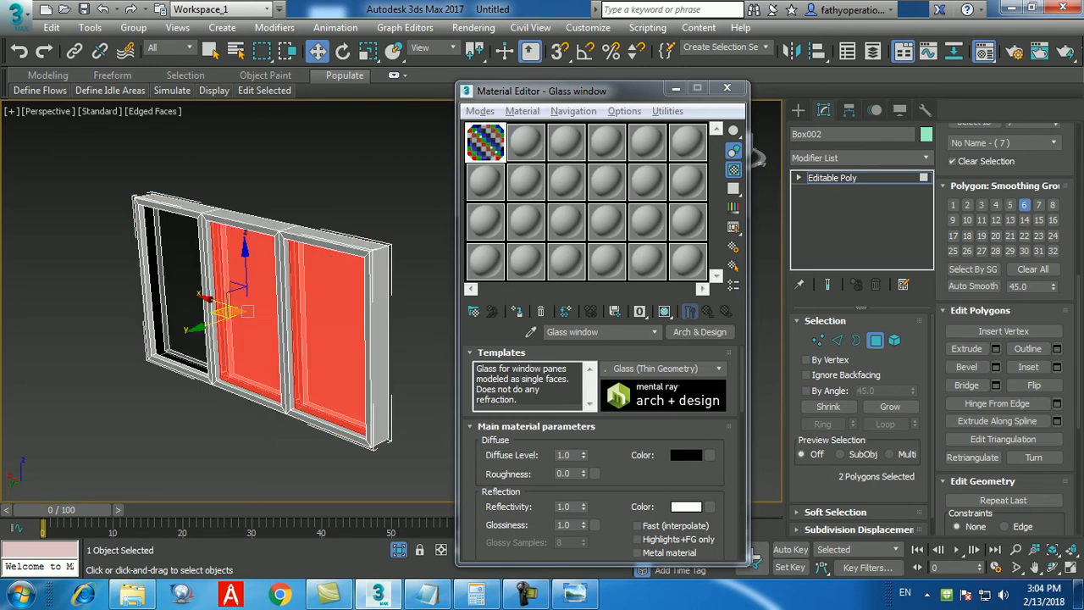
ctrl+click(178, 289)
- Select the front and back polygons of the third pane, assign the 02 - Default material to them, and clear the selection
click(324, 338)
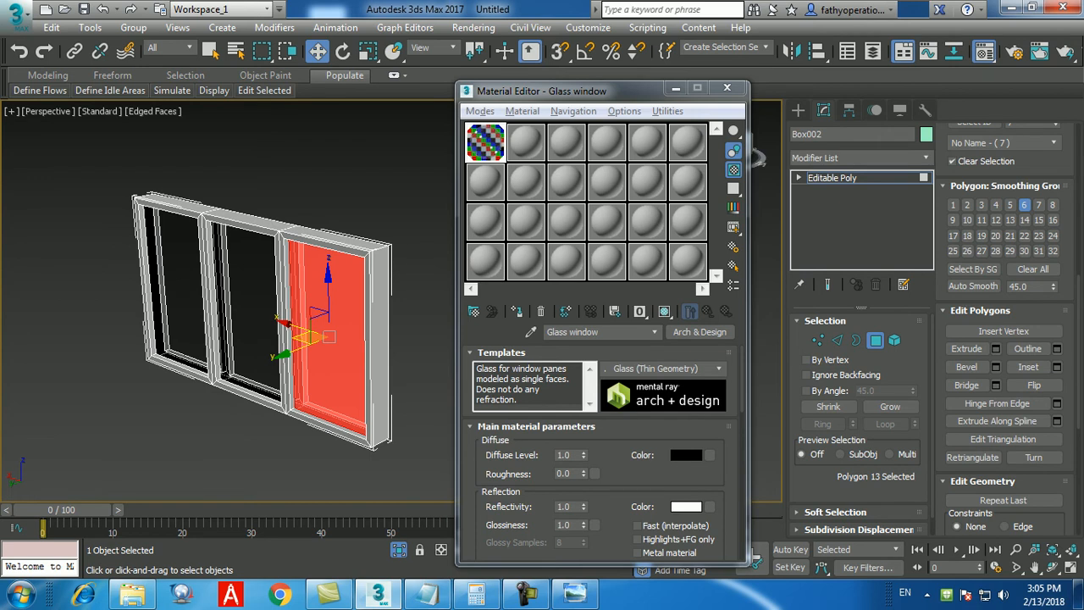
click(413, 339)
middle_drag(398, 339, 419, 339)
click(345, 338)
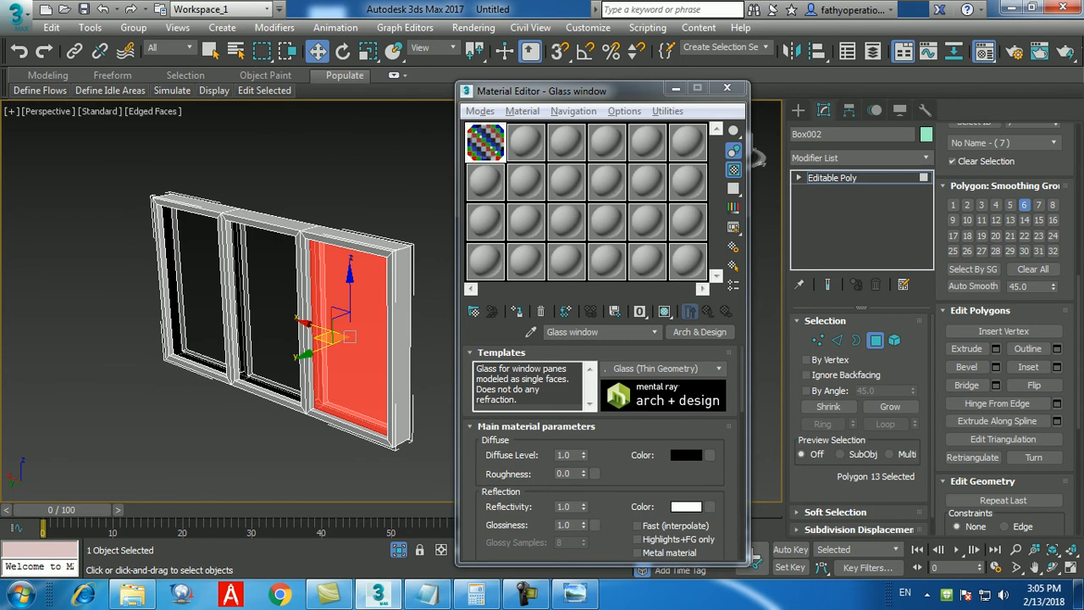
alt+middle_drag(345, 337, 232, 335)
ctrl+click(367, 364)
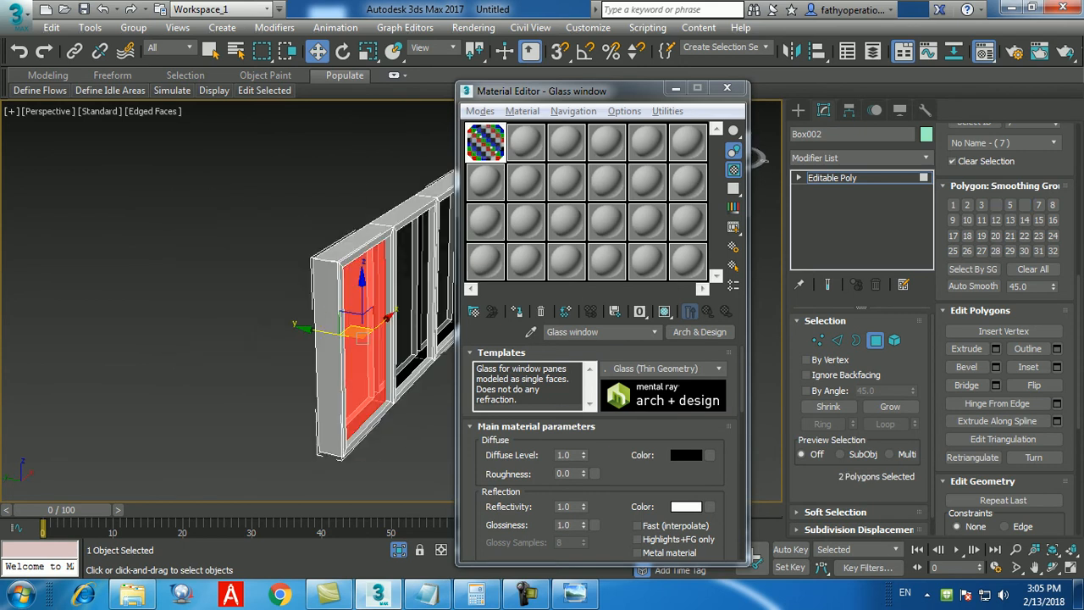
click(526, 142)
click(516, 312)
click(415, 423)
middle_drag(415, 423, 371, 421)
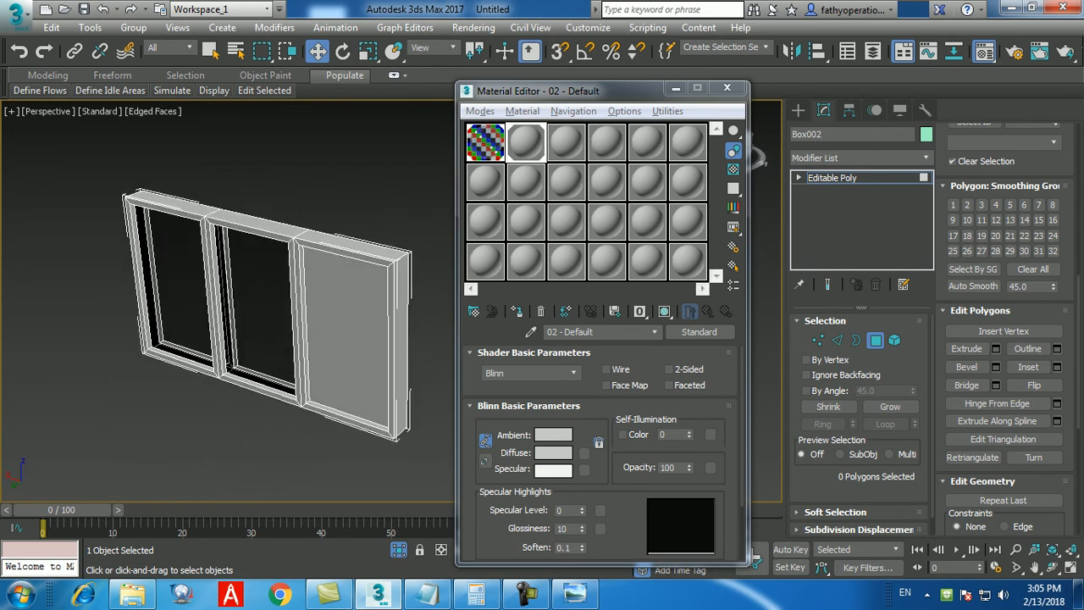
- Assign the Glass window material to the front and back polygons of the third pane again and clear the selection
click(356, 356)
click(485, 142)
click(516, 312)
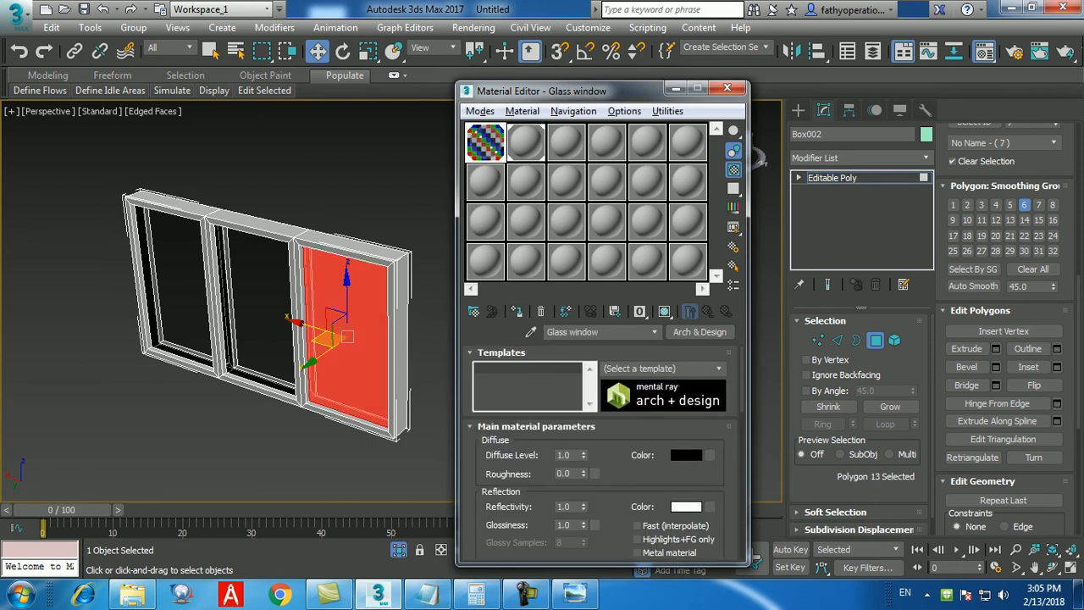
alt+middle_drag(398, 381, 292, 385)
click(362, 356)
click(517, 312)
click(254, 386)
- Select the front and back polygons of all three panes and invert the selection to the window frame's polygons
mouse_move(760, 154)
alt+middle_down()
mouse_move(752, 165)
mouse_move(756, 156)
alt+middle_up()
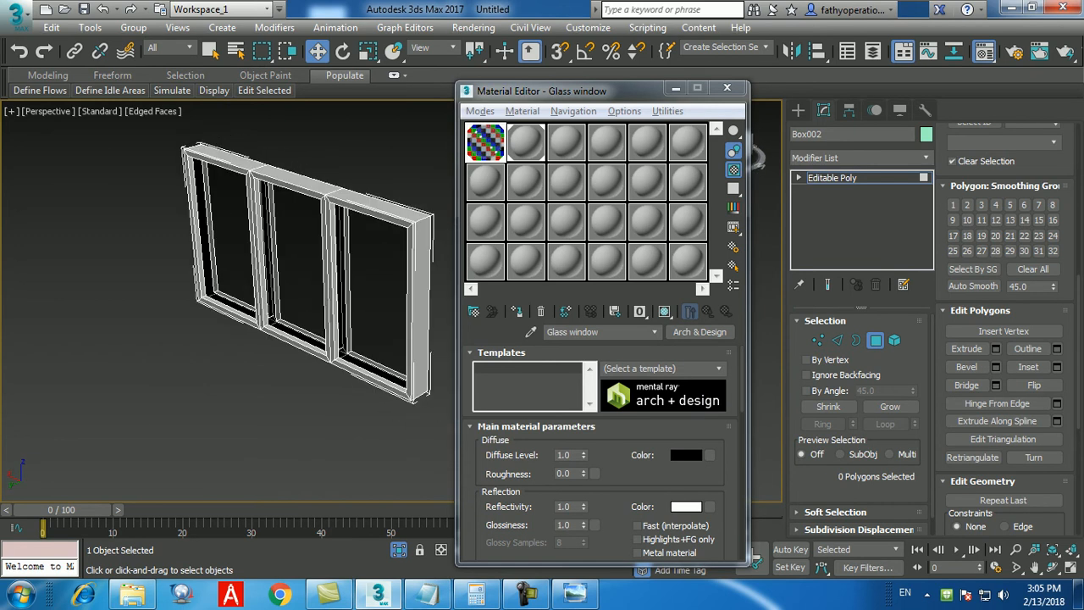
click(373, 292)
ctrl+click(295, 254)
ctrl+click(230, 237)
alt+middle_drag(230, 237, 80, 241)
ctrl+click(201, 293)
ctrl+click(296, 257)
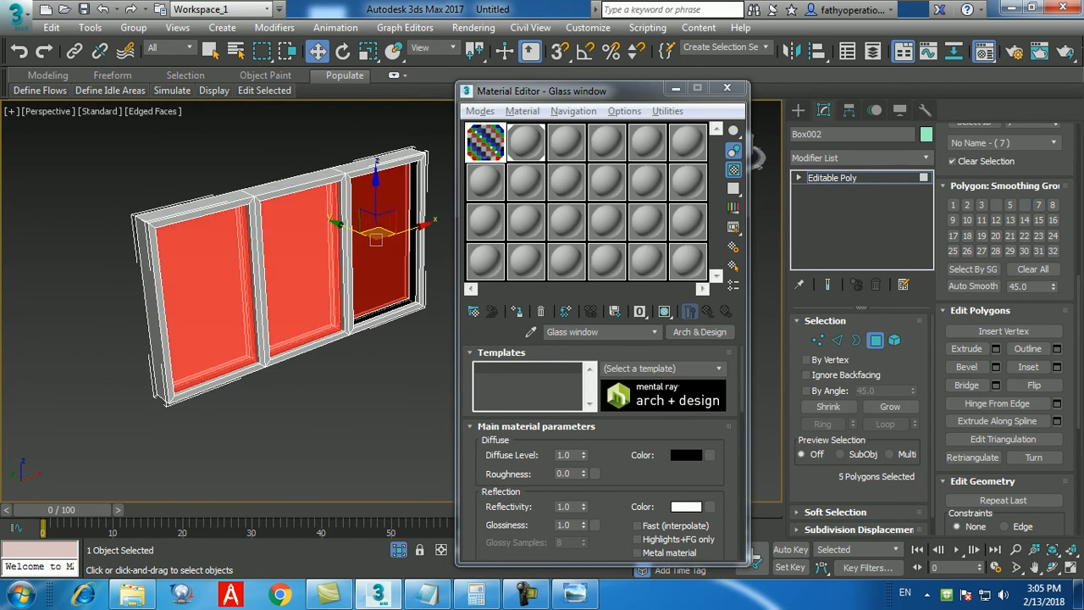
alt+middle_drag(756, 157, 762, 159)
key(ctrl+i)
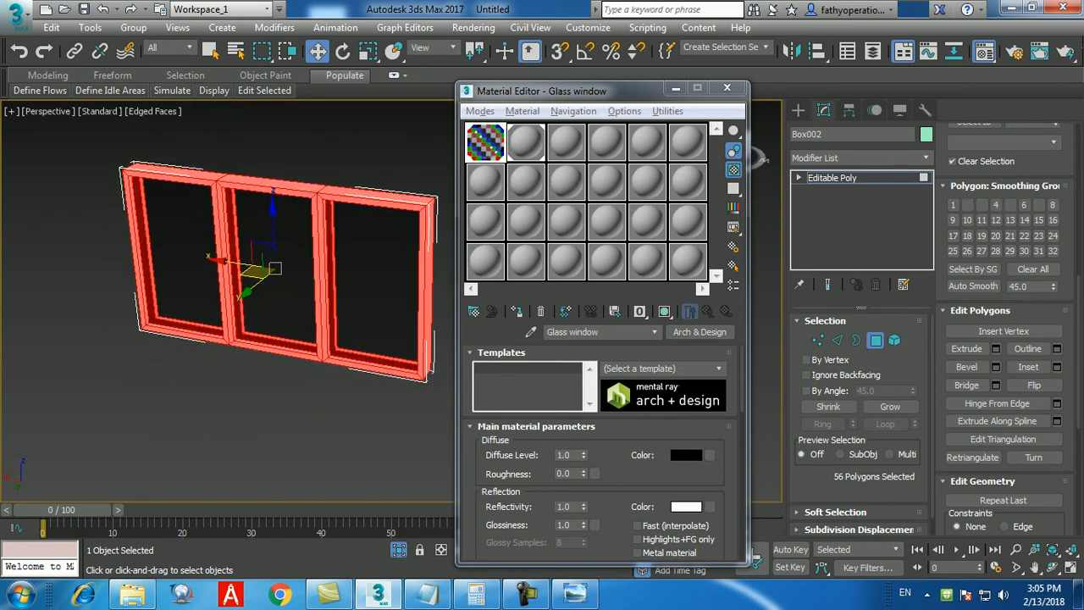
- Rename the second sample slot's material to "wooden frame" and set its type to mental ray Arch & Design
click(526, 142)
alt+middle_drag(364, 279, 335, 286)
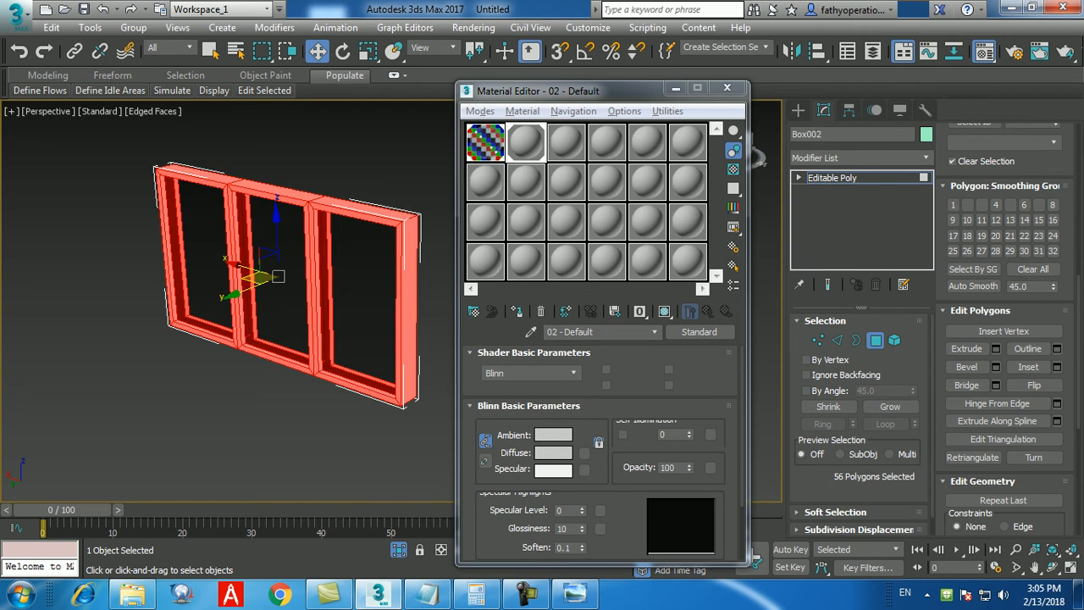
drag(595, 332, 547, 332)
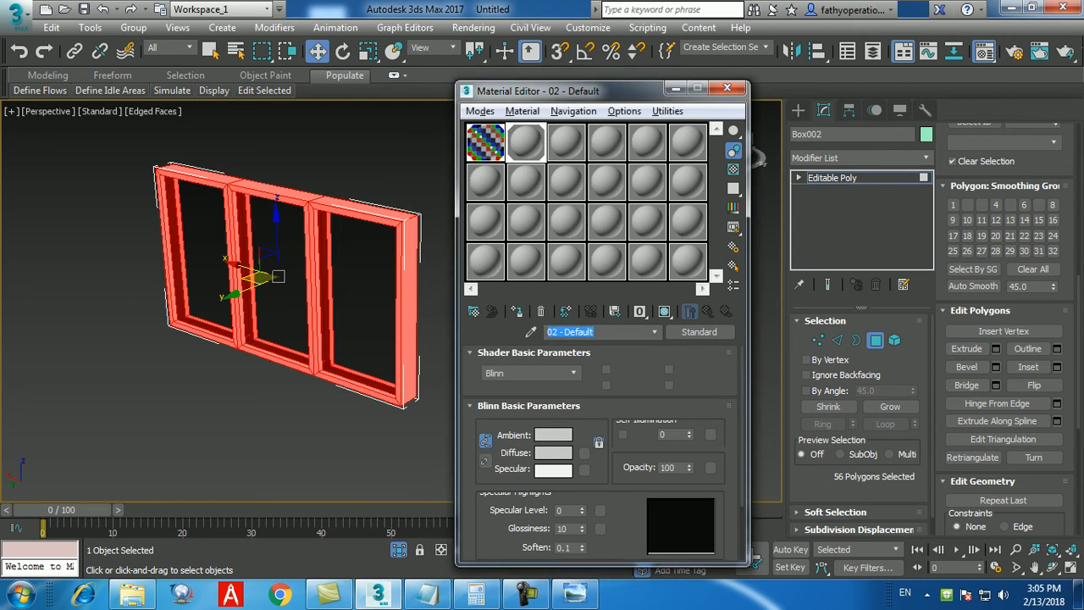
text(wooden frame)
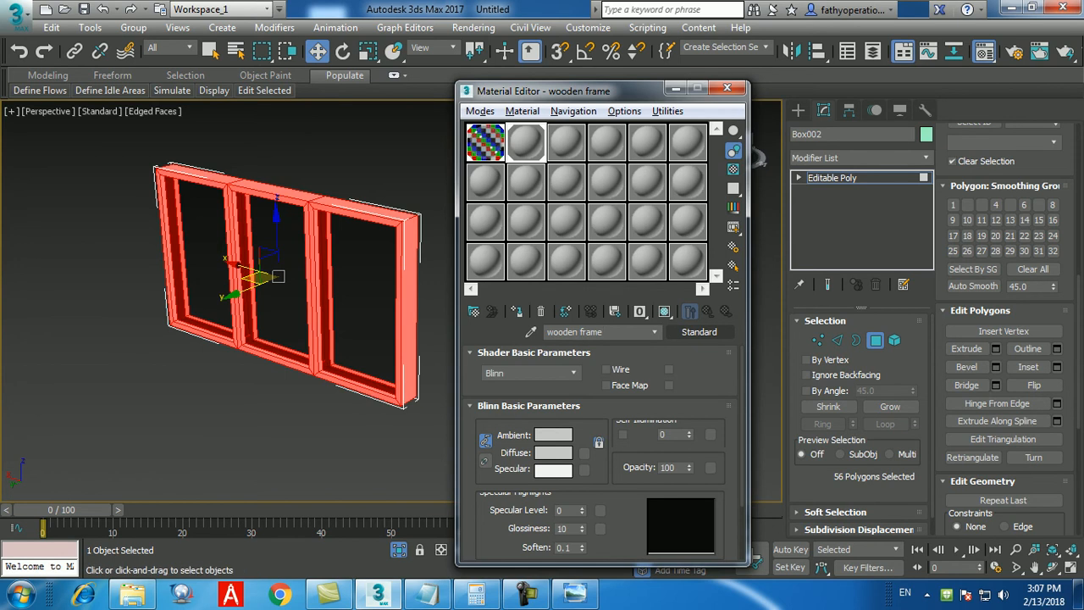
click(698, 331)
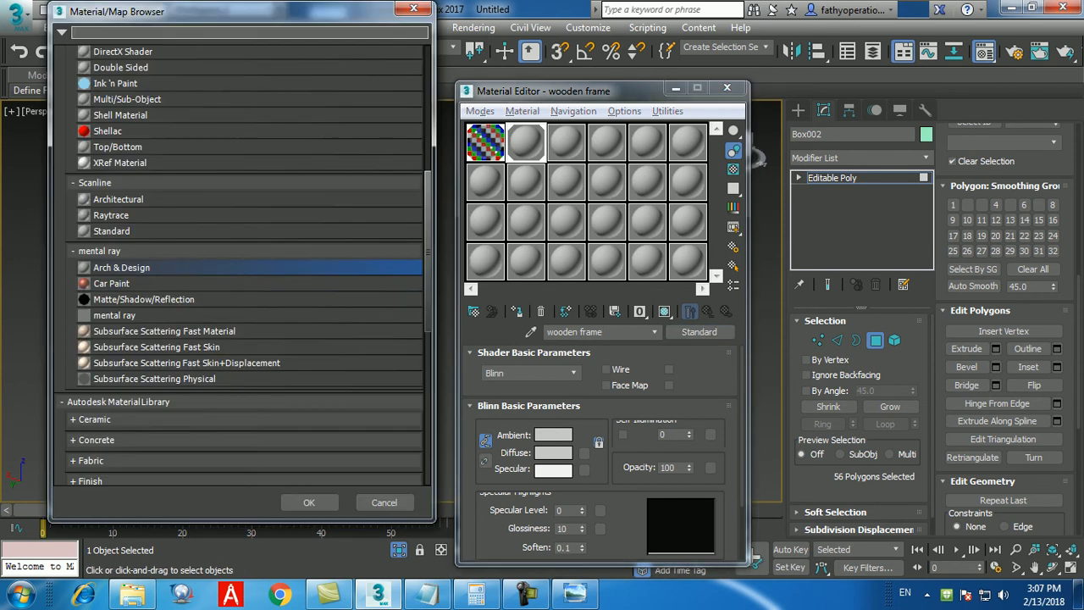
double_click(219, 267)
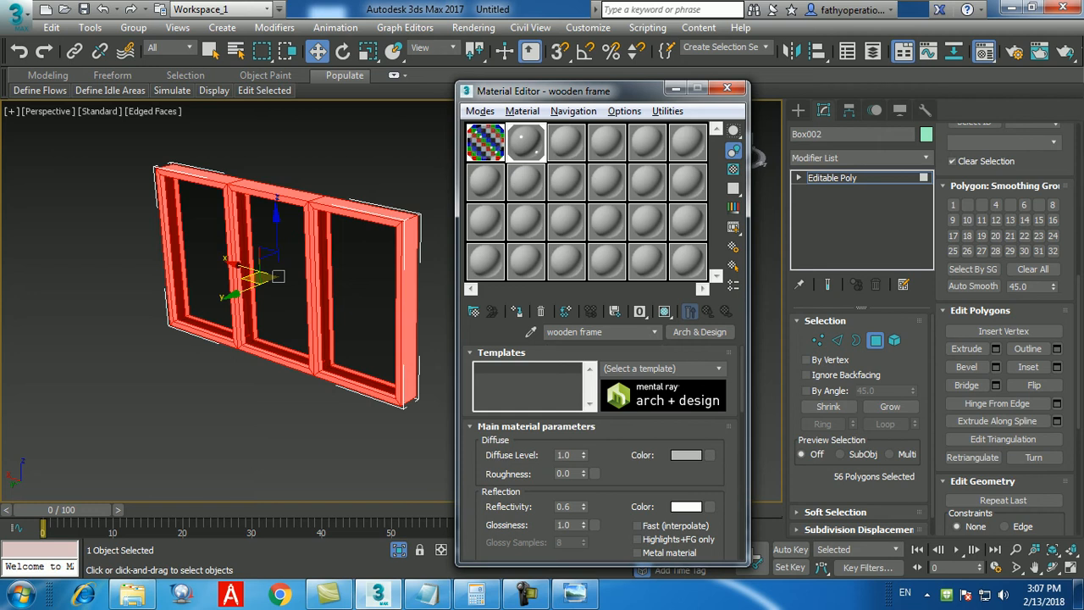
- Apply the Satin Varnished Wood template to the wooden frame material and preview its sample in an enlarged window
click(711, 369)
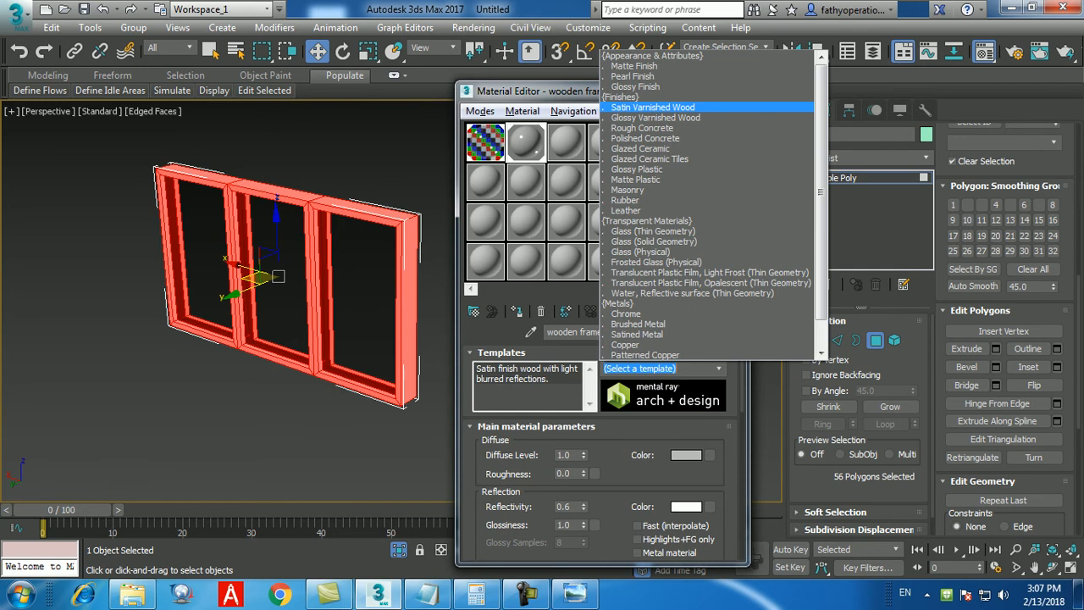
click(652, 108)
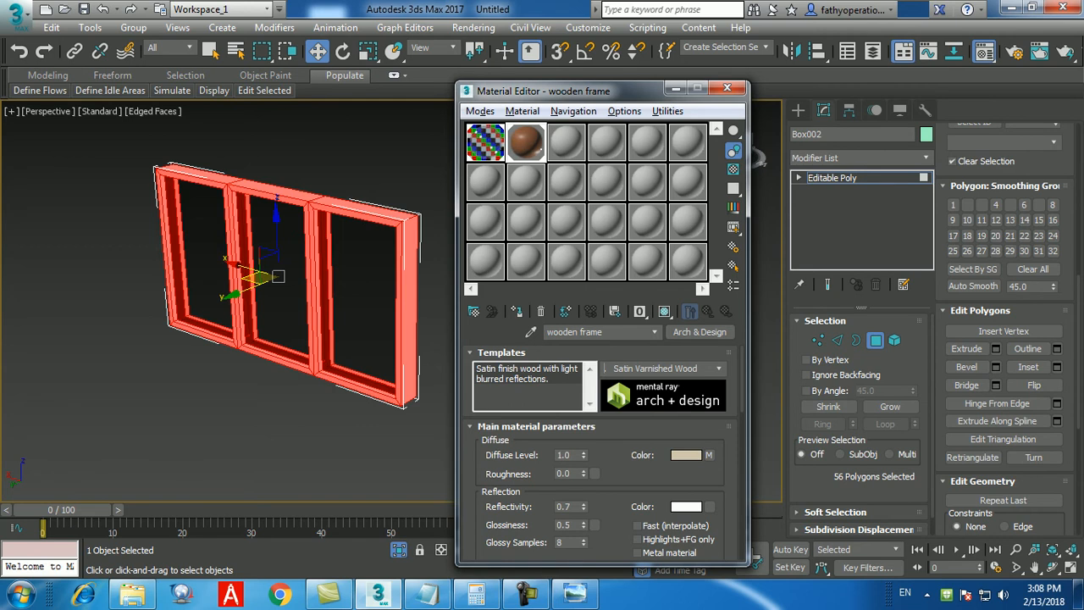
double_click(526, 142)
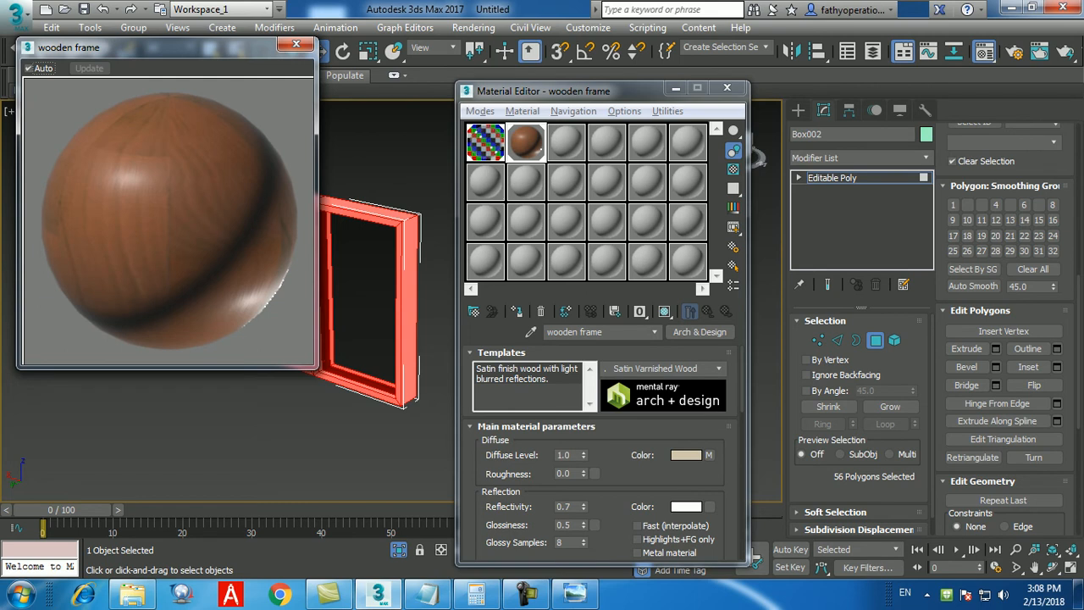
drag(152, 47, 258, 122)
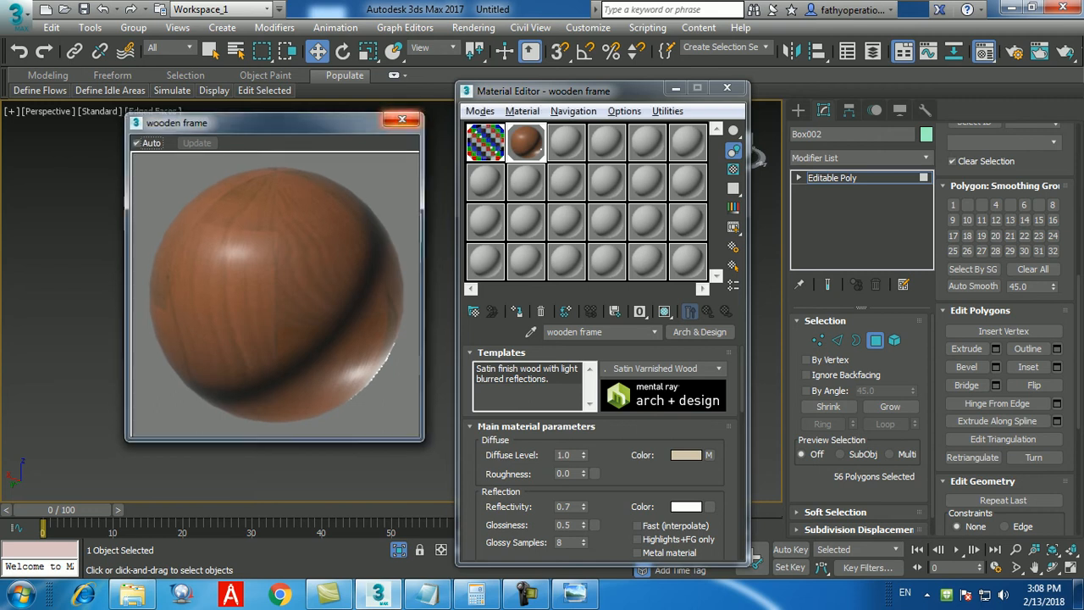
click(403, 118)
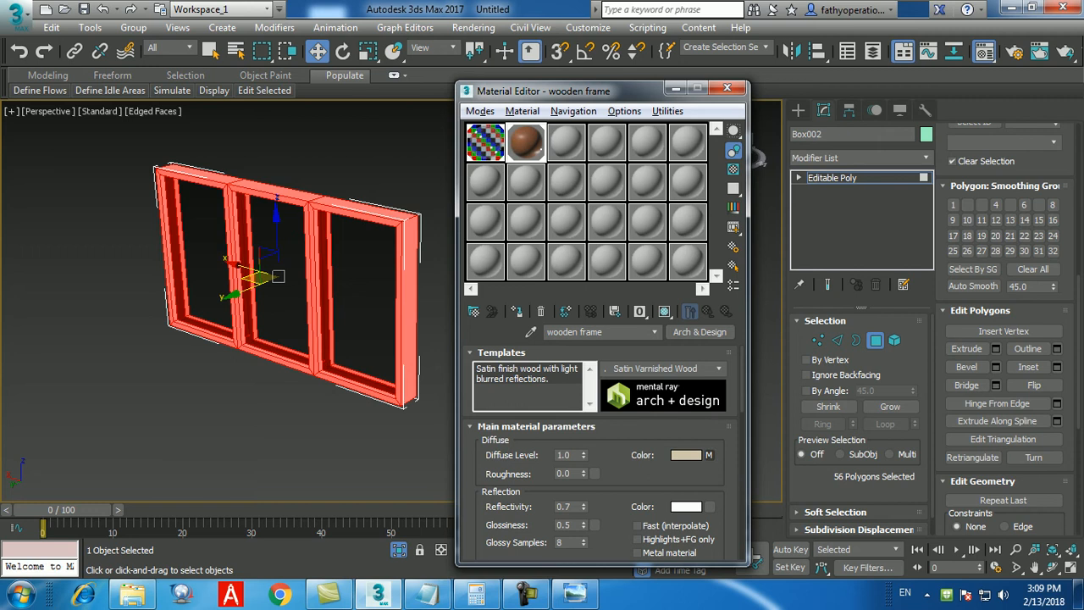
- Clear the map from the wooden frame material's diffuse color
right_click(708, 454)
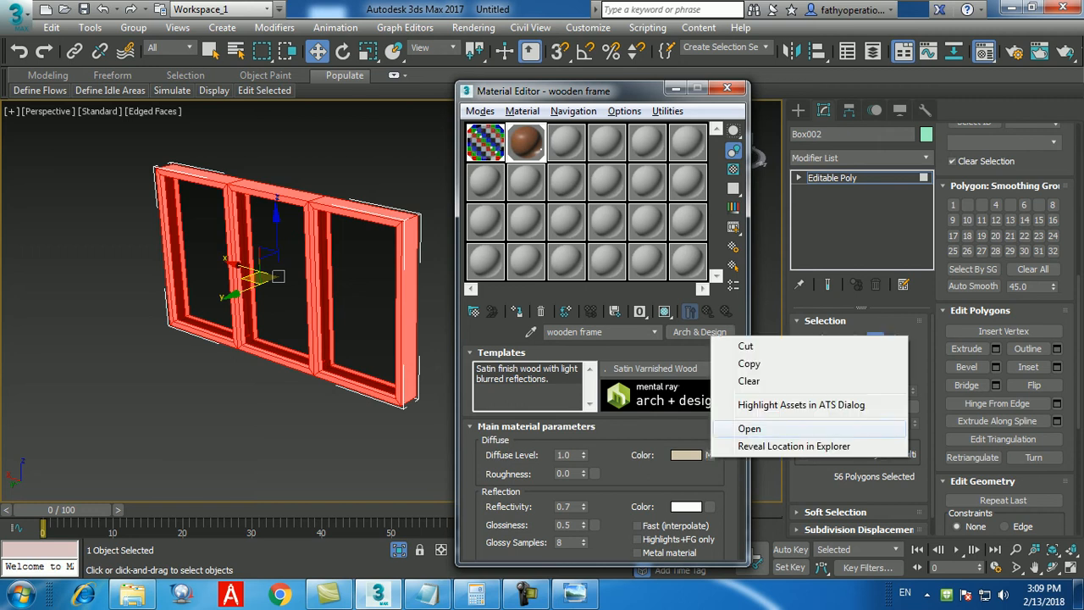
click(749, 380)
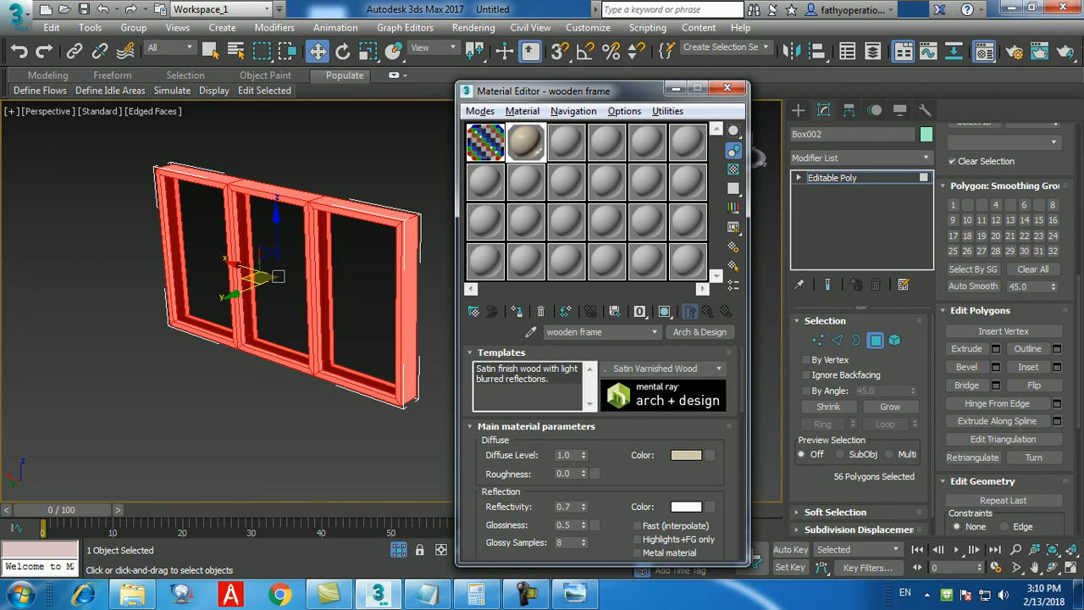
click(684, 455)
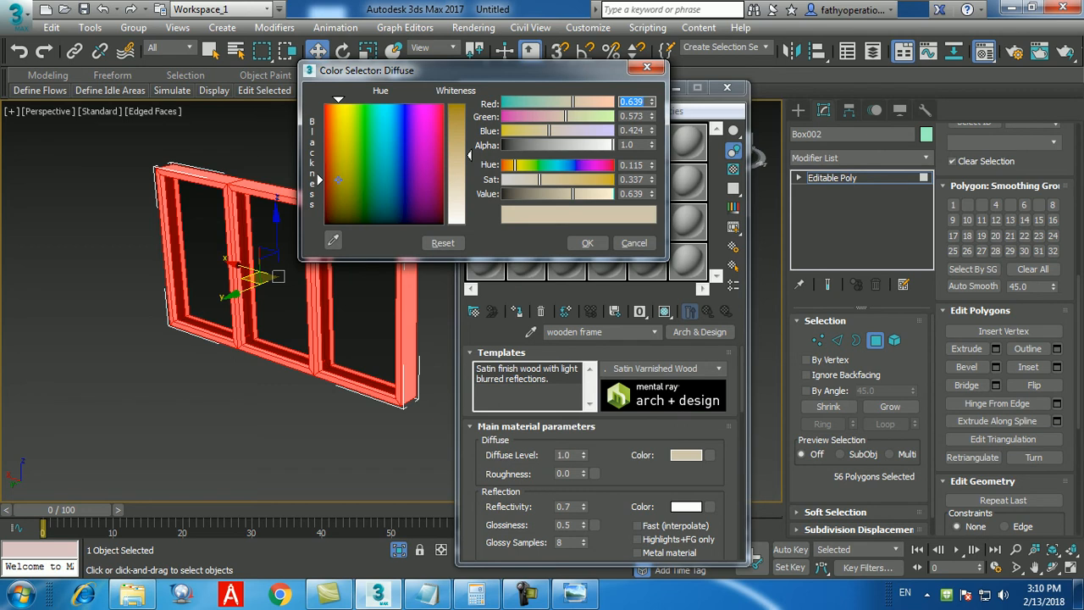
click(634, 243)
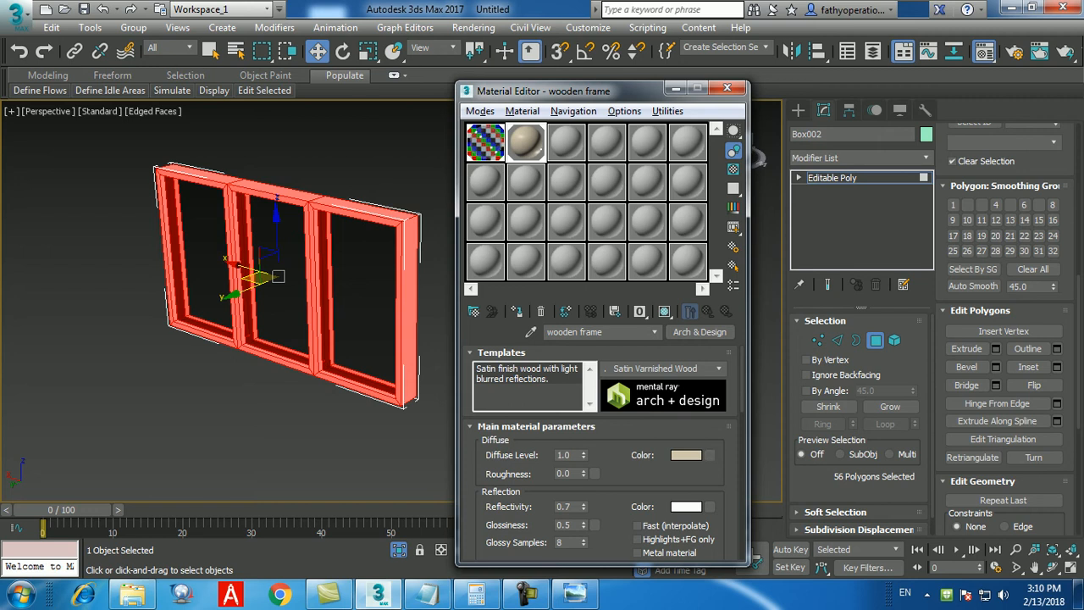
- Set the wooden frame material's diffuse color to a brown with red 0.331, green 0.202 and blue 0.1
click(686, 454)
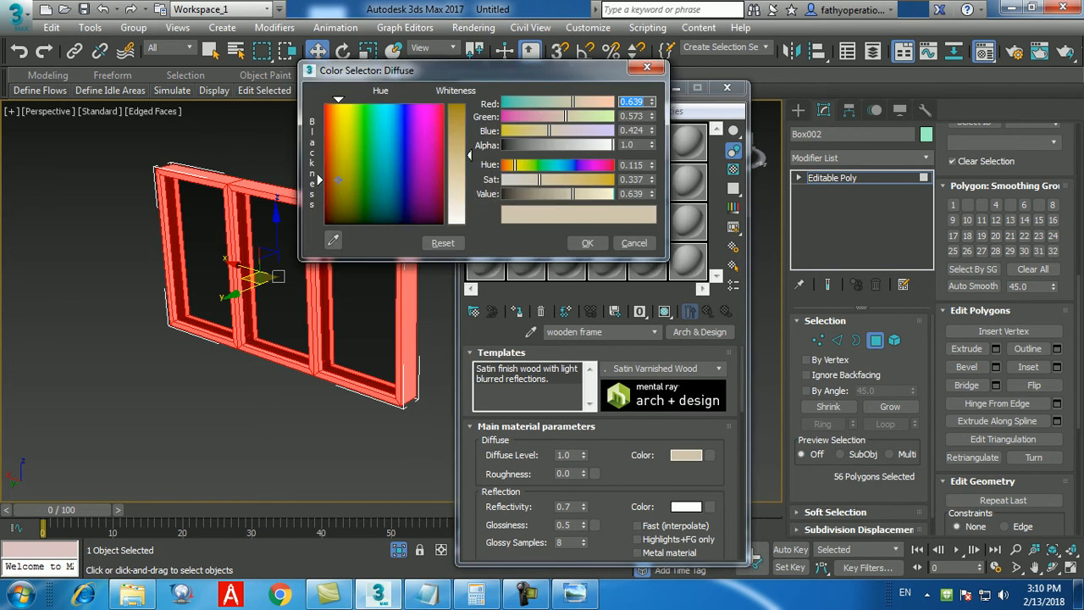
drag(470, 155, 470, 109)
mouse_move(338, 180)
mouse_down()
mouse_move(336, 133)
mouse_move(359, 126)
mouse_move(342, 126)
mouse_move(333, 109)
mouse_move(332, 185)
mouse_move(332, 137)
mouse_move(334, 161)
mouse_up()
drag(469, 108, 469, 134)
drag(332, 178, 334, 159)
drag(469, 129, 469, 150)
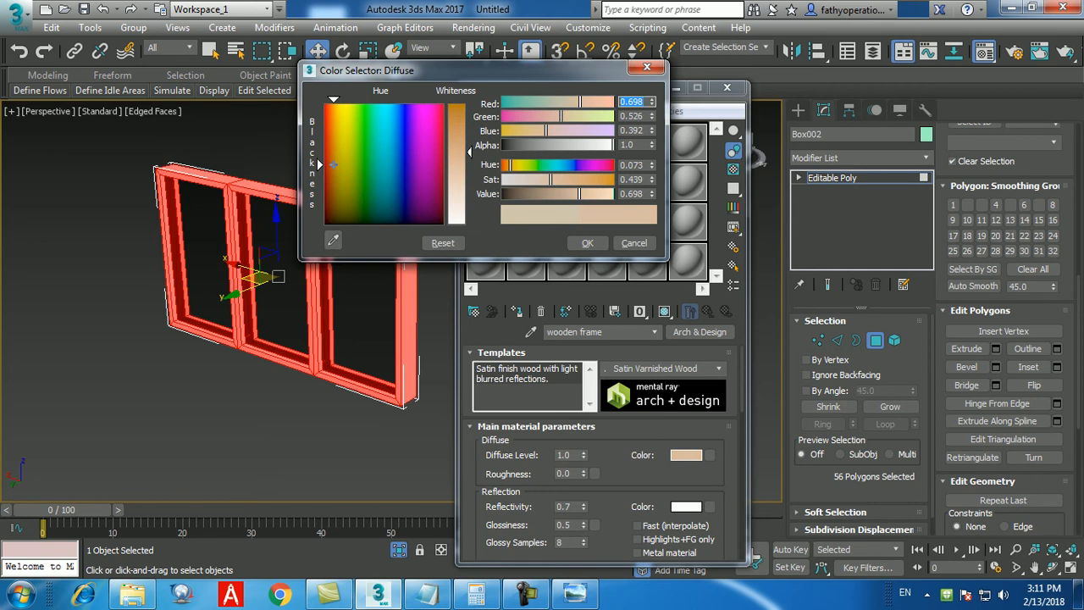
drag(333, 163, 333, 193)
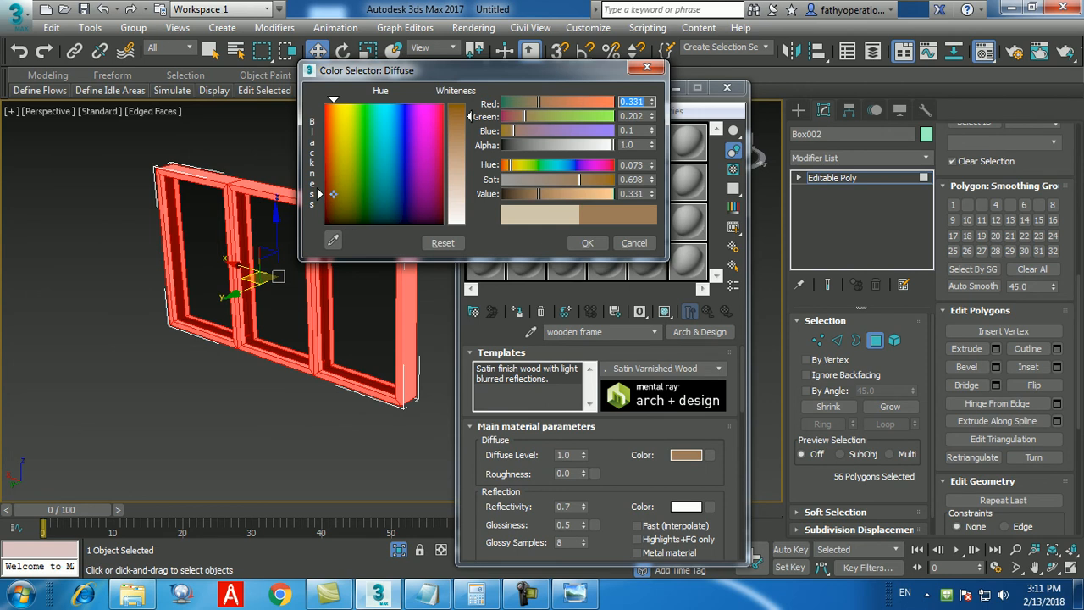
drag(381, 70, 332, 242)
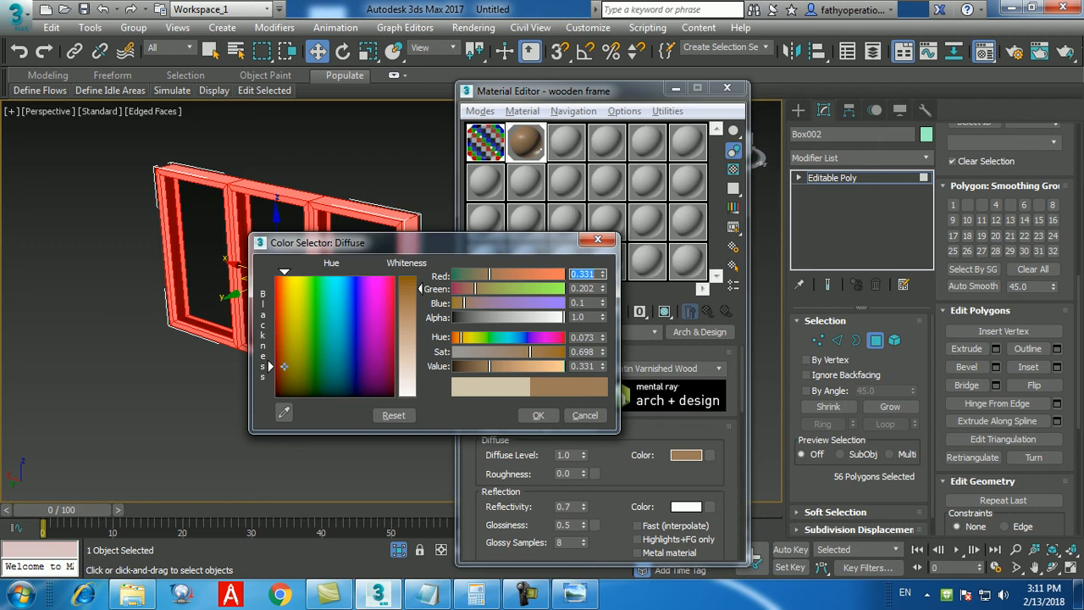
click(538, 415)
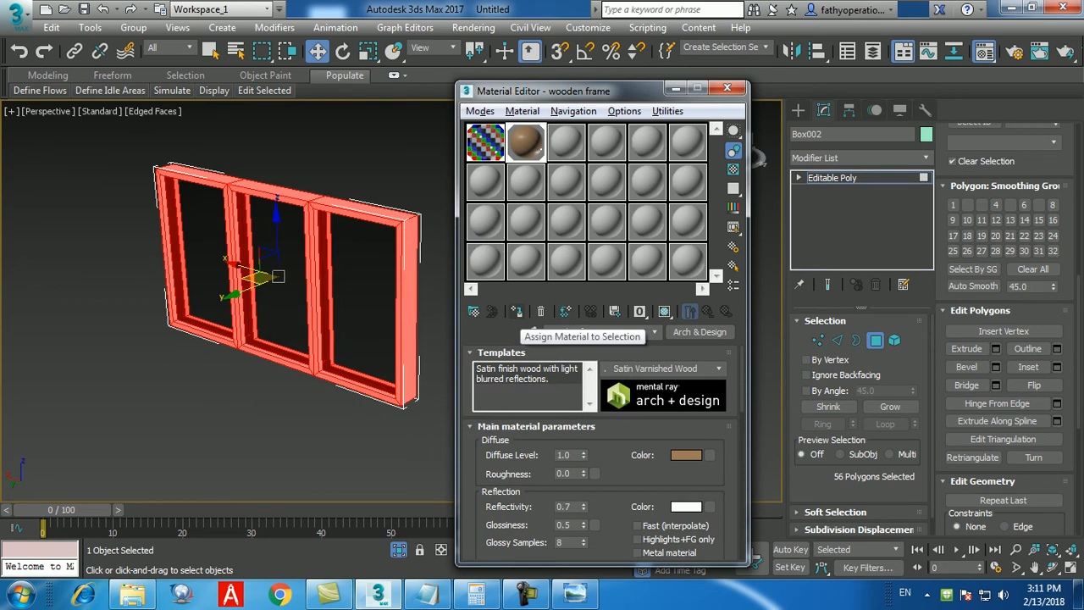
- Assign the wooden frame material to the selected frame polygons, clear the selection and close the Material Editor
click(517, 312)
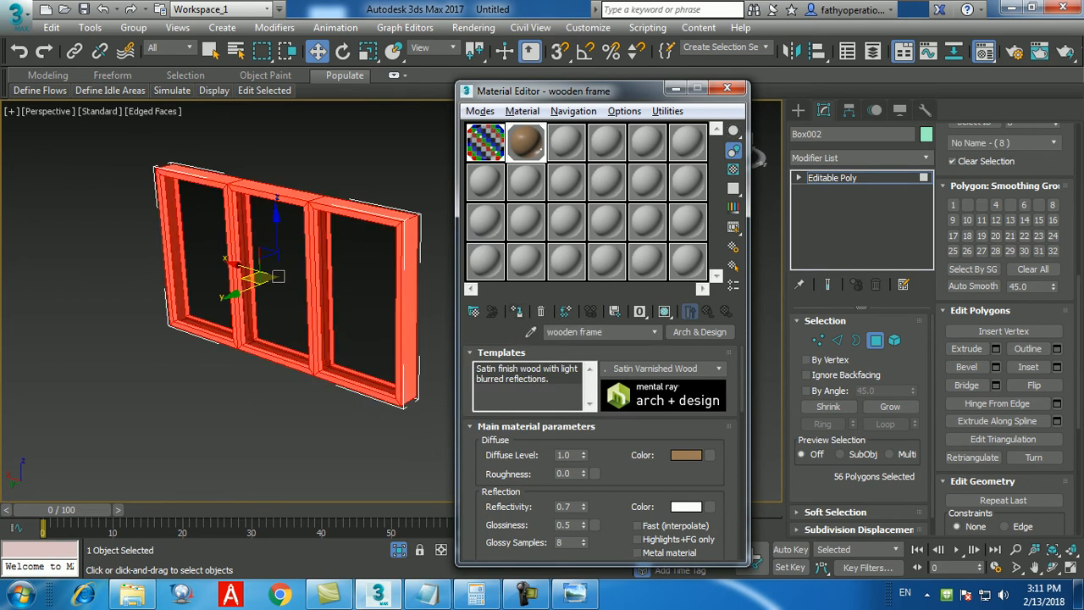
click(372, 431)
alt+middle_drag(373, 432, 432, 423)
mouse_move(753, 152)
alt+middle_down()
mouse_move(752, 142)
mouse_move(758, 163)
alt+middle_up()
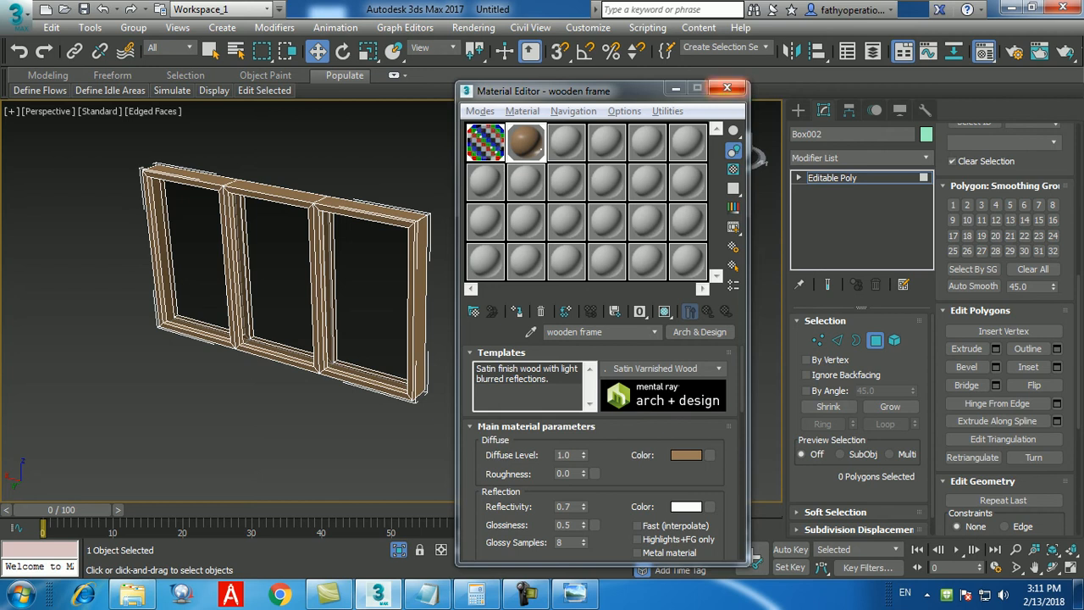
click(726, 87)
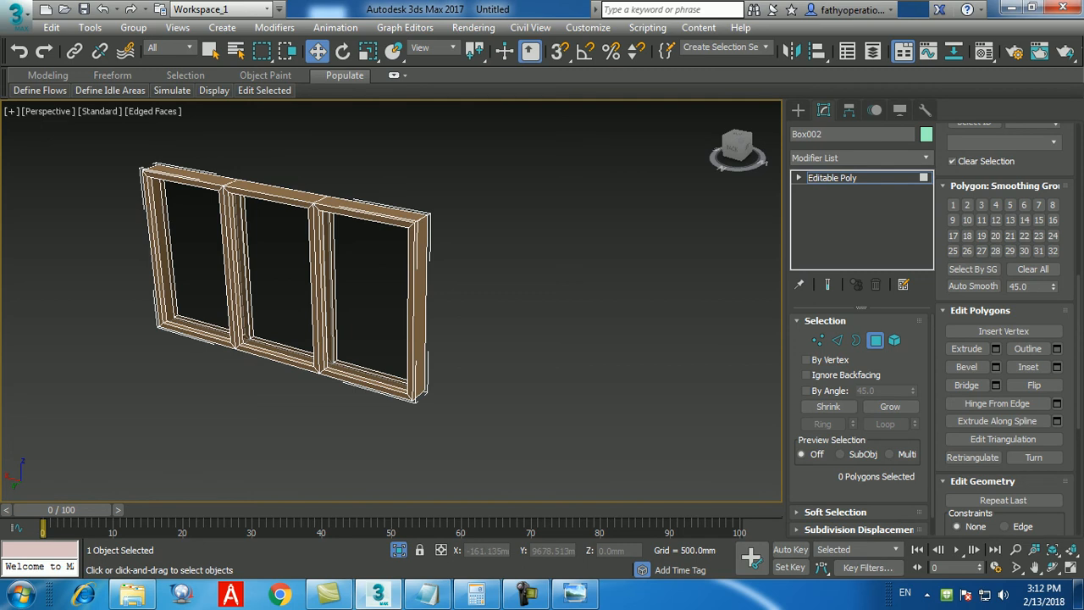
- End isolation, leave polygon editing and move the window along Y into the wall opening, to about 6862 mm
click(397, 549)
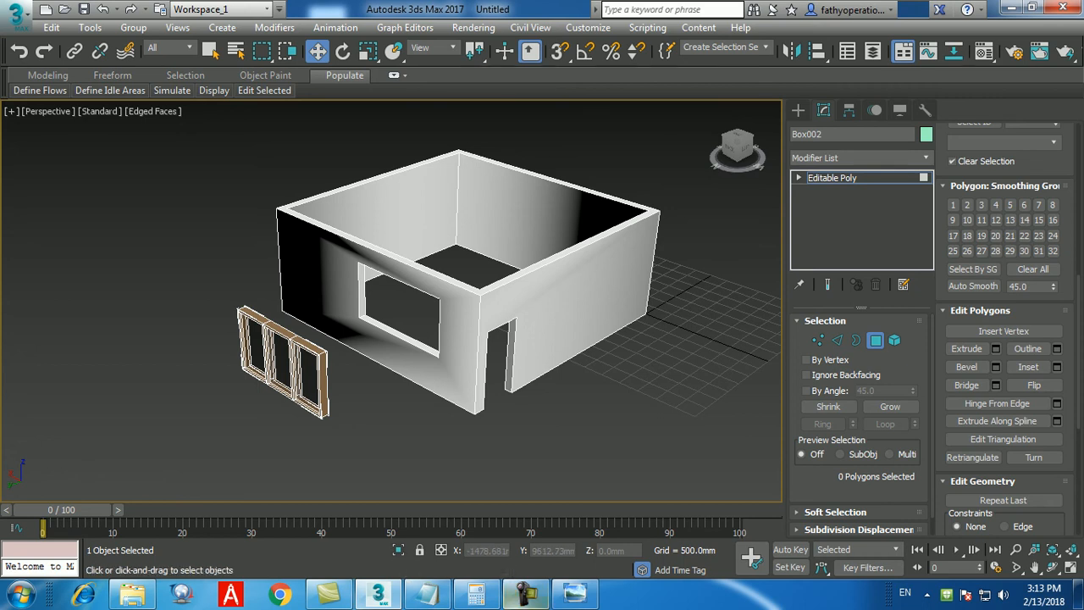
click(525, 595)
click(525, 594)
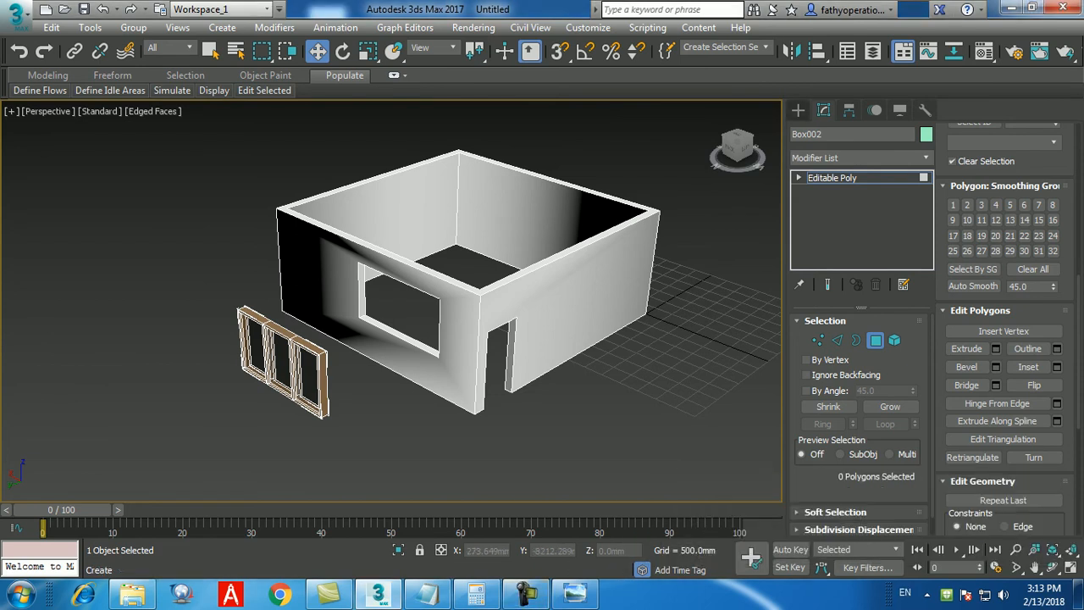
click(797, 111)
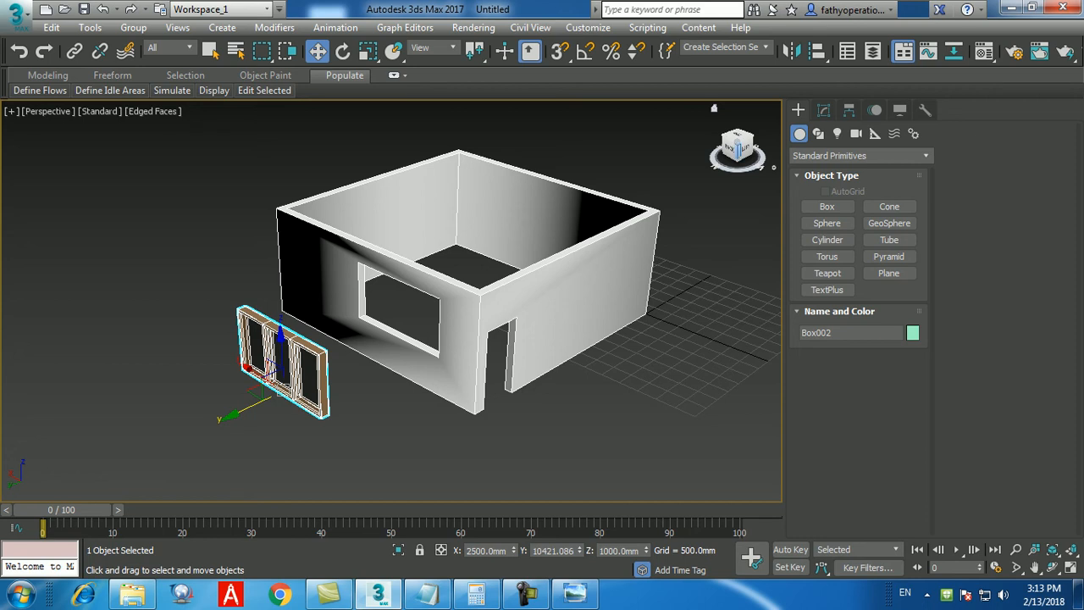
drag(279, 364, 366, 338)
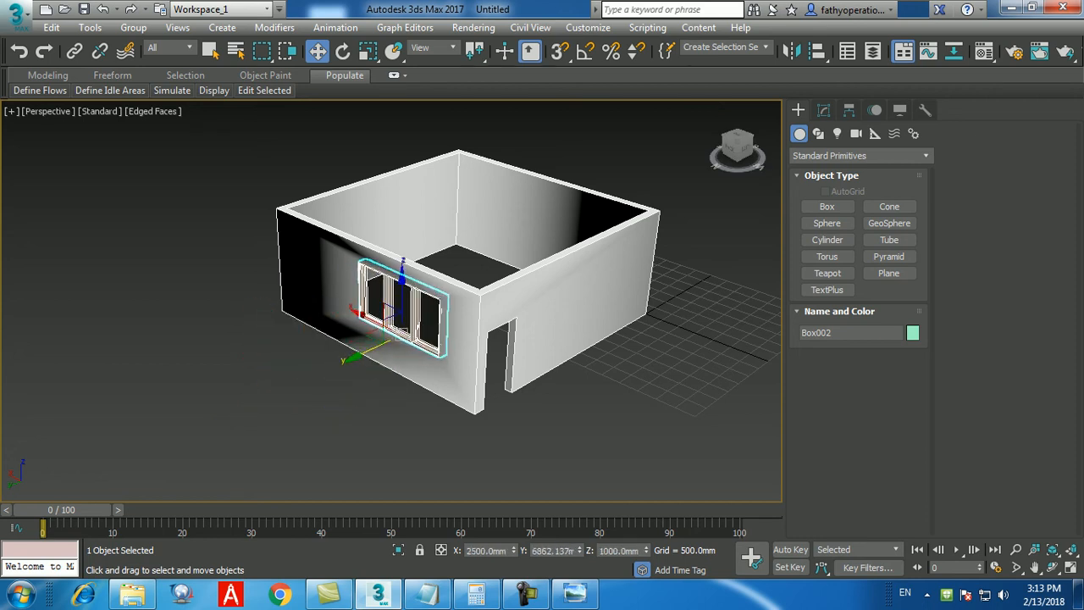
- Adjust the window's position in the wall opening along Y to about 6882 mm, keeping the wall in place
scroll(406, 336, up, 8)
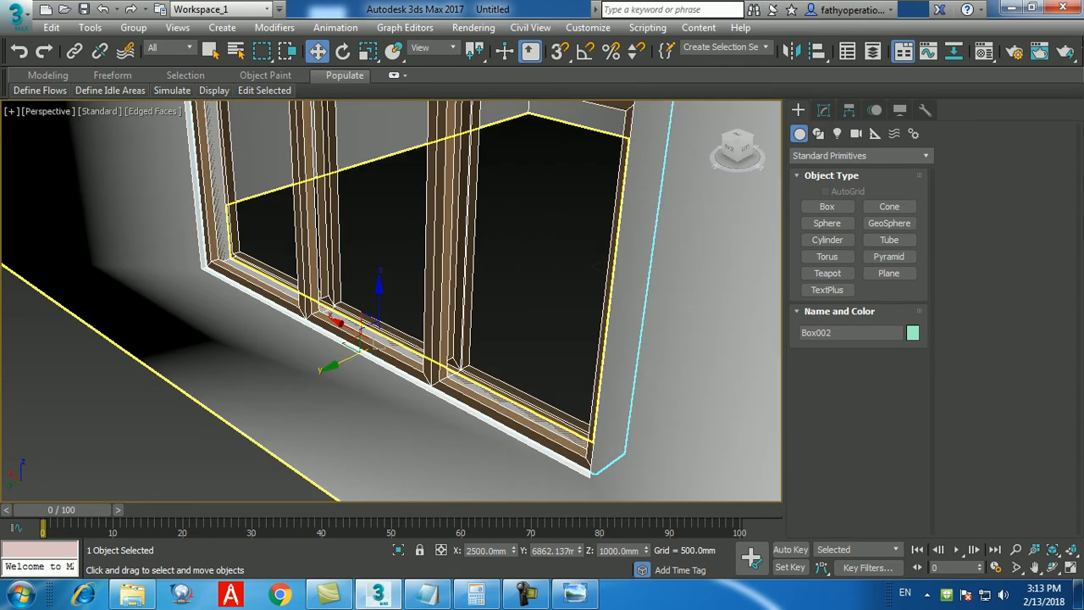
click(591, 262)
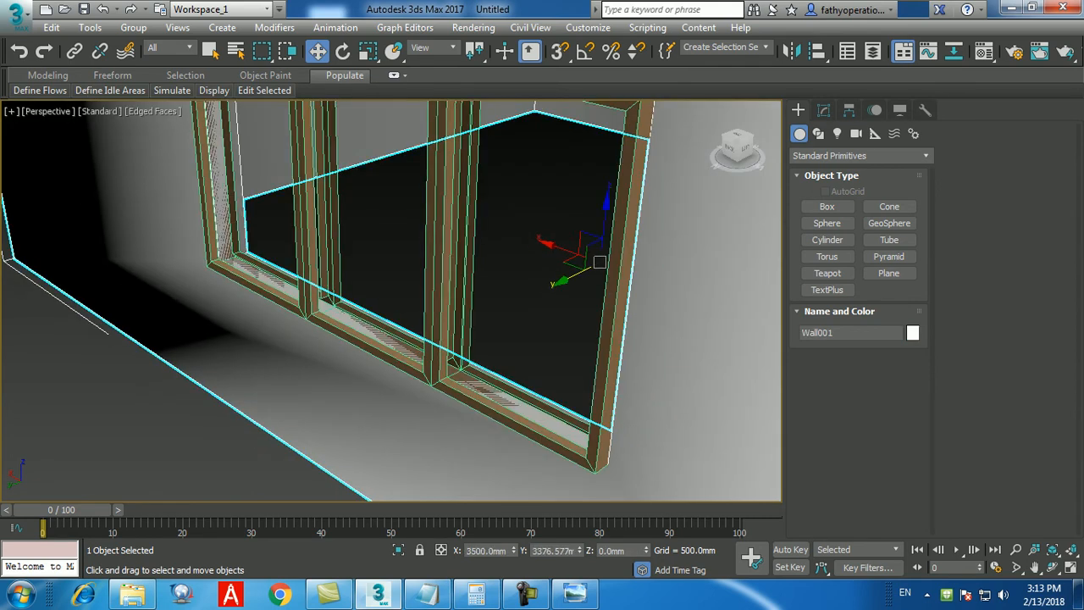
drag(599, 261, 590, 266)
click(365, 338)
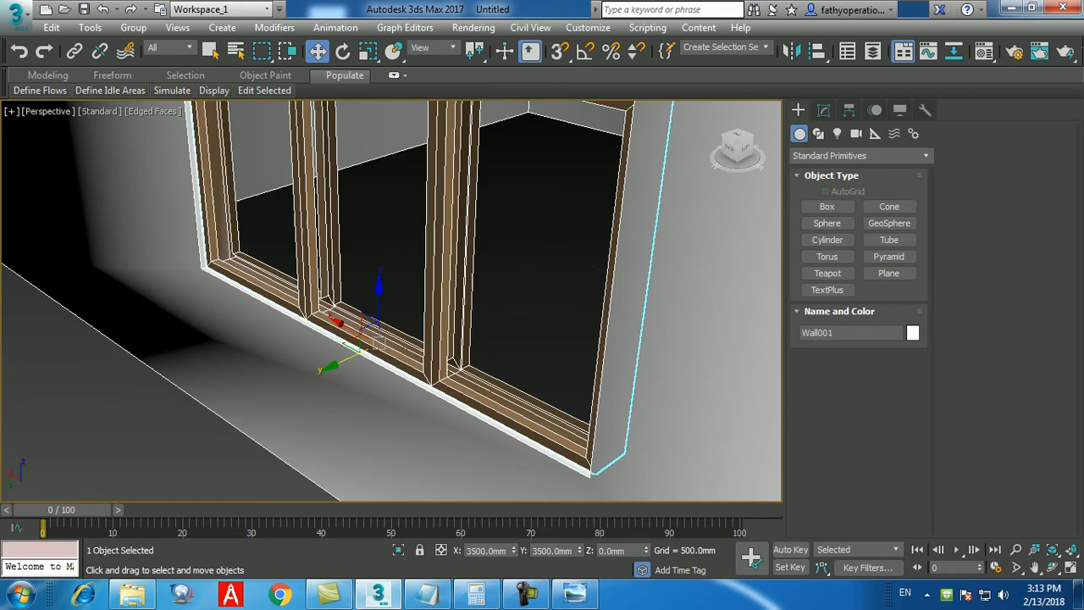
drag(349, 356, 345, 357)
key(z)
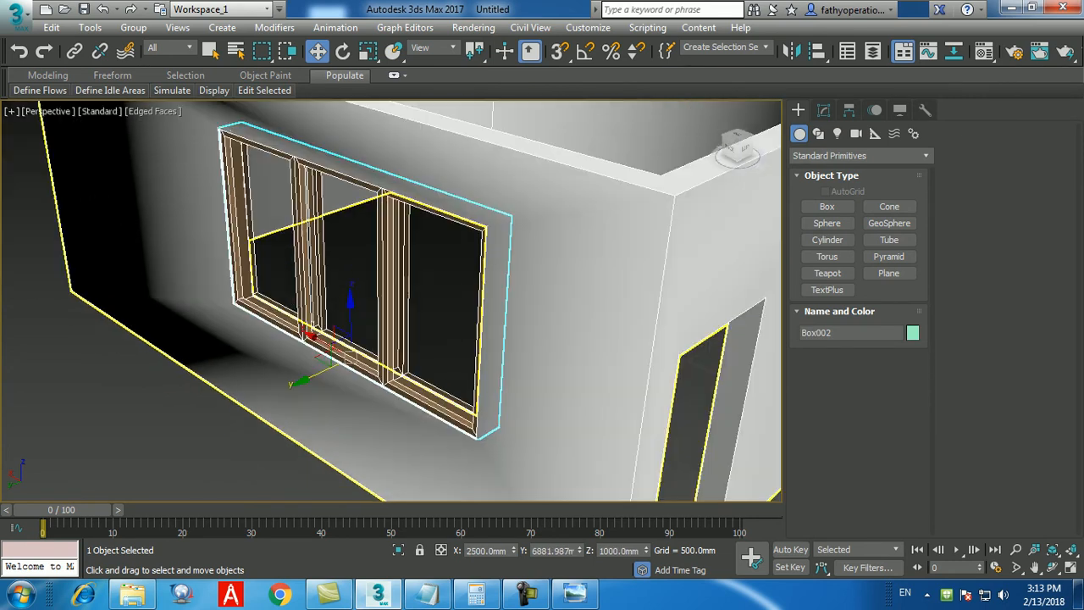
scroll(280, 330, up, 5)
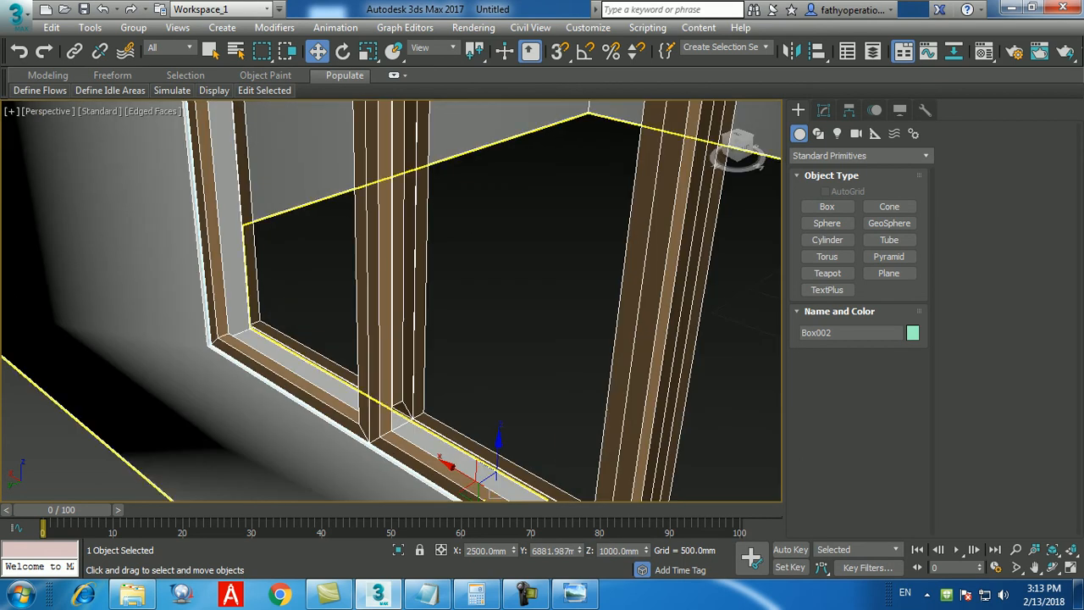
drag(284, 340, 269, 347)
key(ctrl+z)
key(ctrl+z)
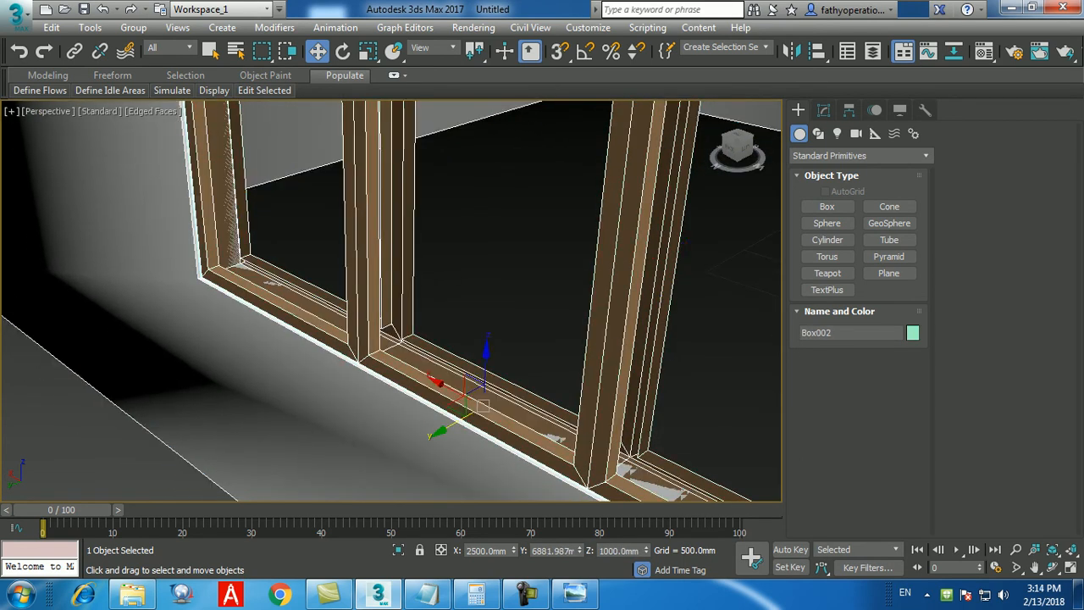
- Nudge the window along Y to about 6900 mm and raise it to a Z position of about 1009 mm
drag(454, 422, 449, 424)
middle_drag(449, 424, 445, 436)
scroll(474, 366, down, 2)
drag(481, 363, 481, 357)
middle_drag(310, 406, 312, 391)
scroll(311, 391, down, 4)
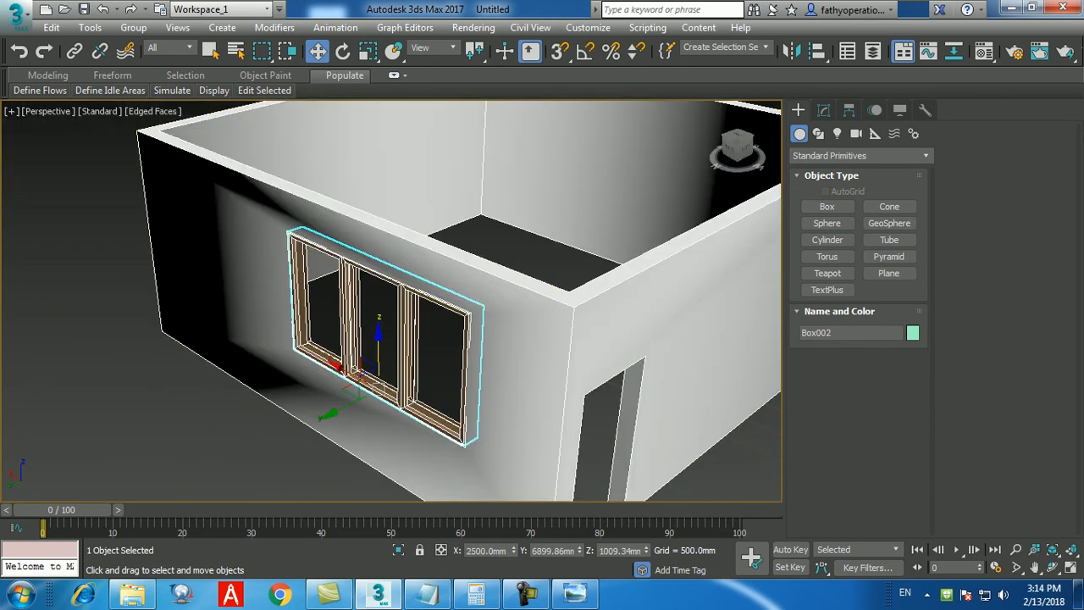
- Clear the selection and turn off edged faces in the Perspective viewport to view the room with its window
click(123, 393)
middle_drag(123, 394, 121, 315)
key(F4)
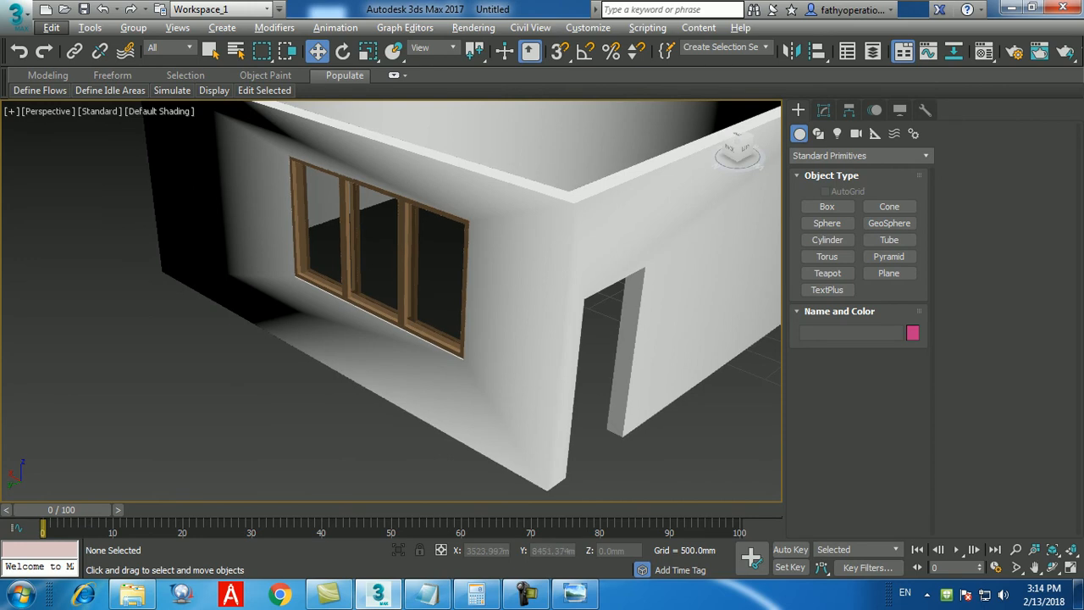
middle_drag(255, 404, 269, 405)
scroll(270, 405, down, 4)
click(526, 594)
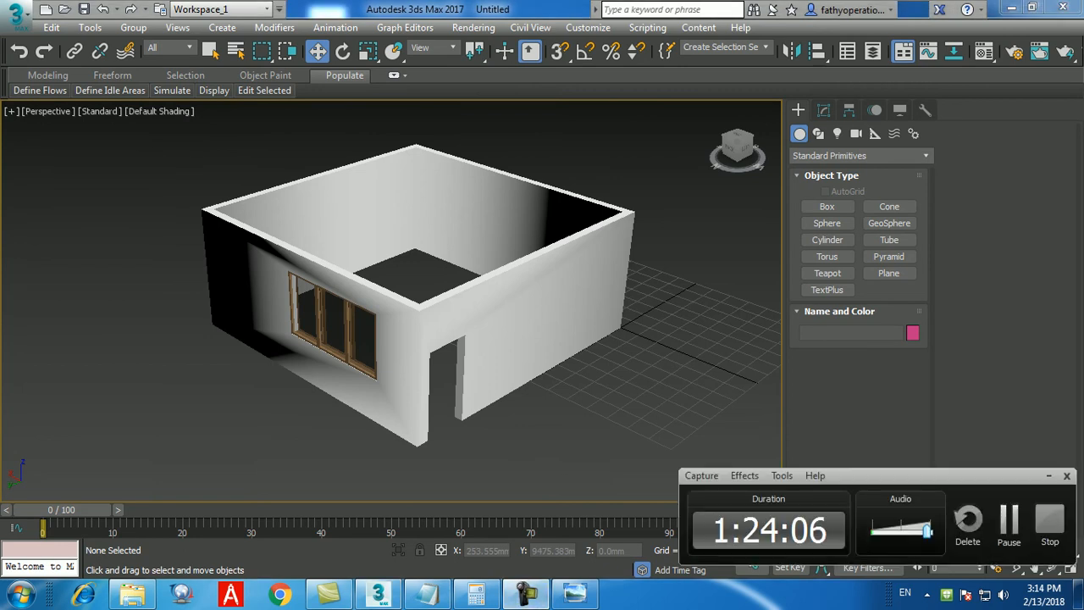
click(1008, 518)
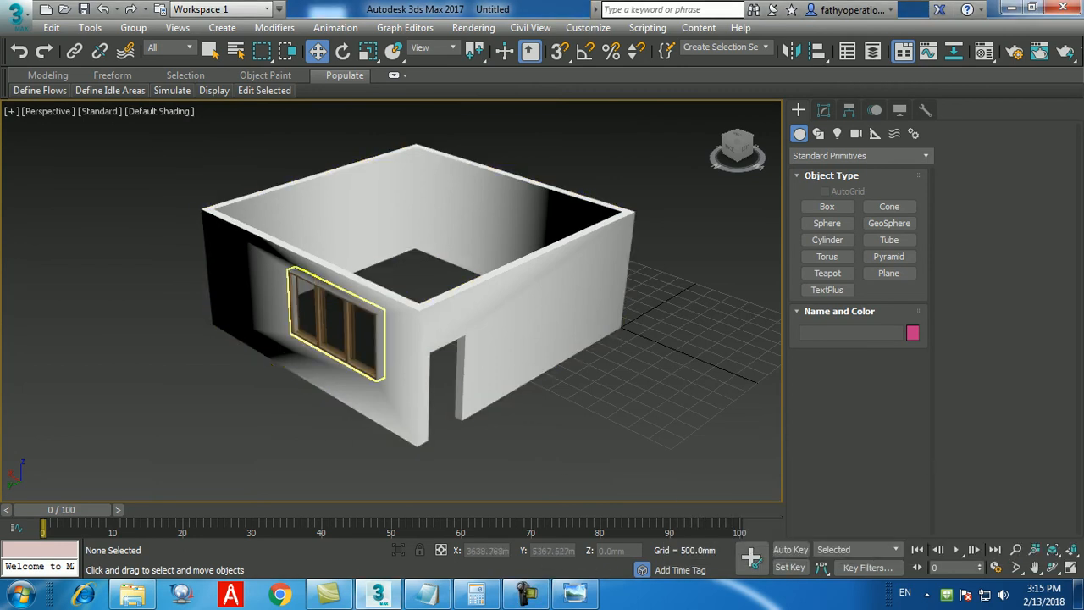
- Clone the window outward along Y to place one duplicate in front of the wall
click(334, 347)
shift+drag(336, 351, 231, 400)
click(544, 364)
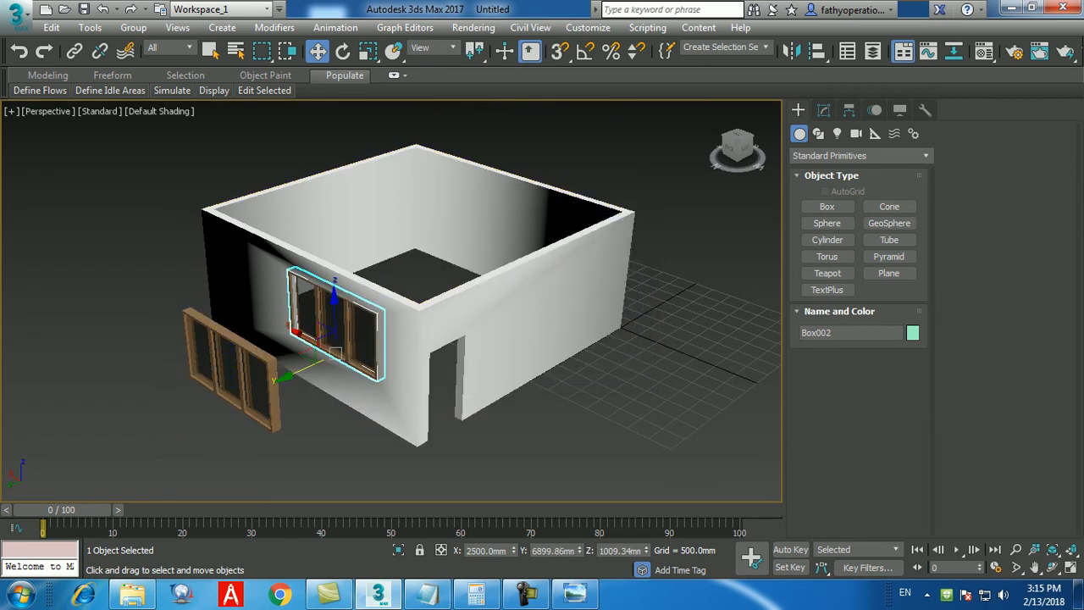
- Clone the original window as a Reference farther out in front of the wall, at Y about 11469 mm
shift+drag(335, 351, 141, 441)
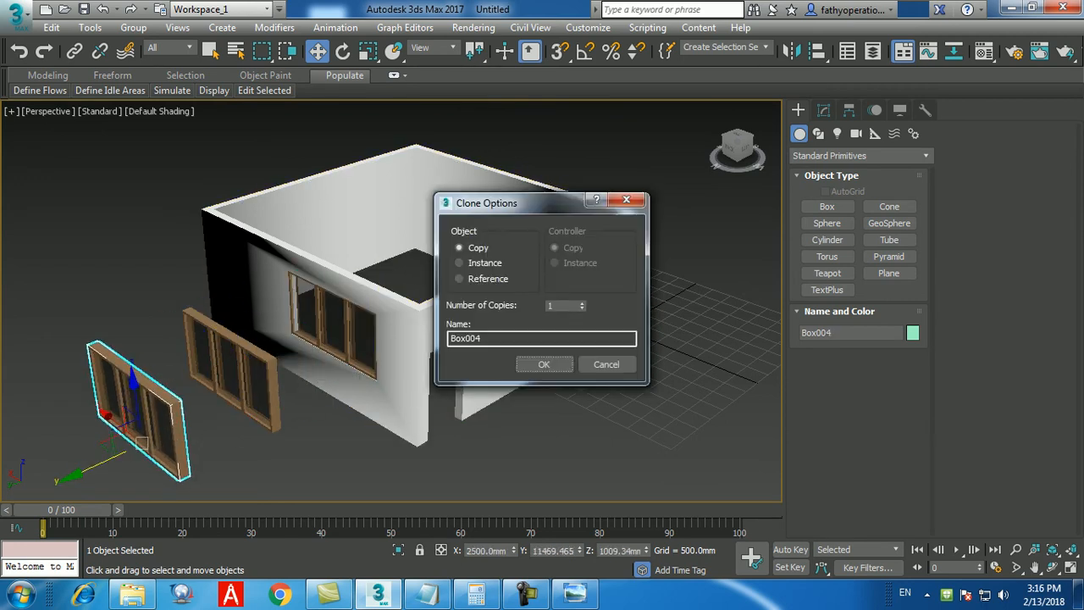
click(462, 279)
click(543, 364)
middle_drag(544, 364, 626, 324)
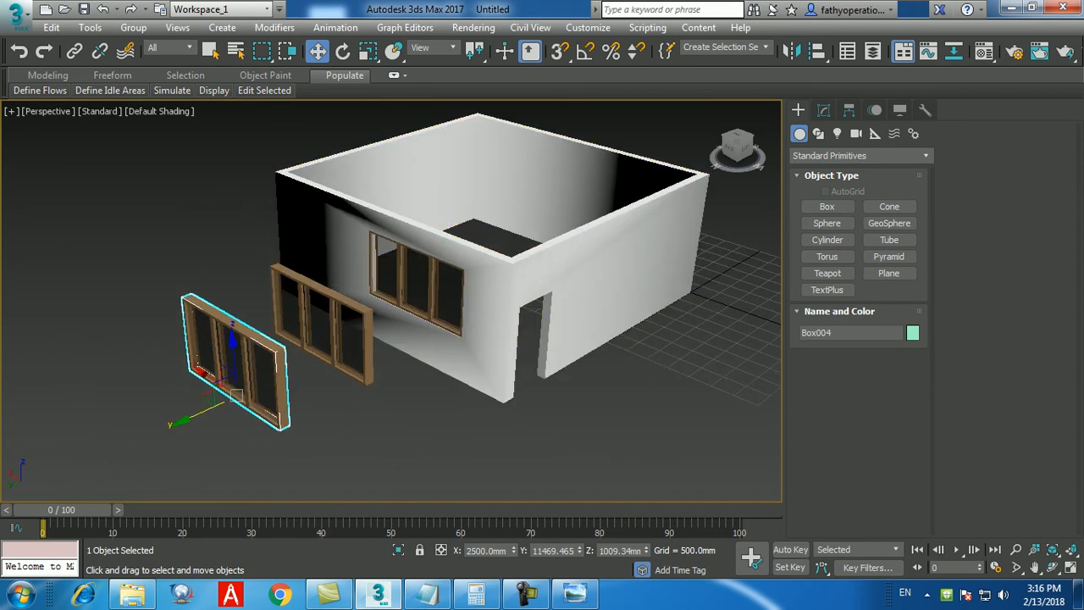
- Assign the unused default material 24 - Default to the window clone nearest the wall
click(335, 326)
click(984, 51)
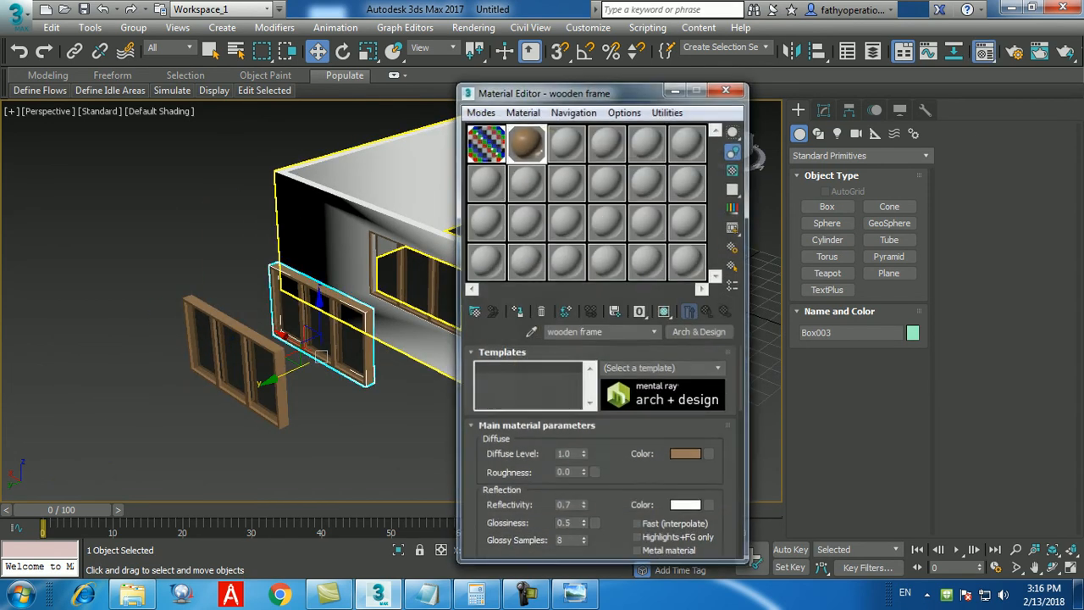
click(687, 261)
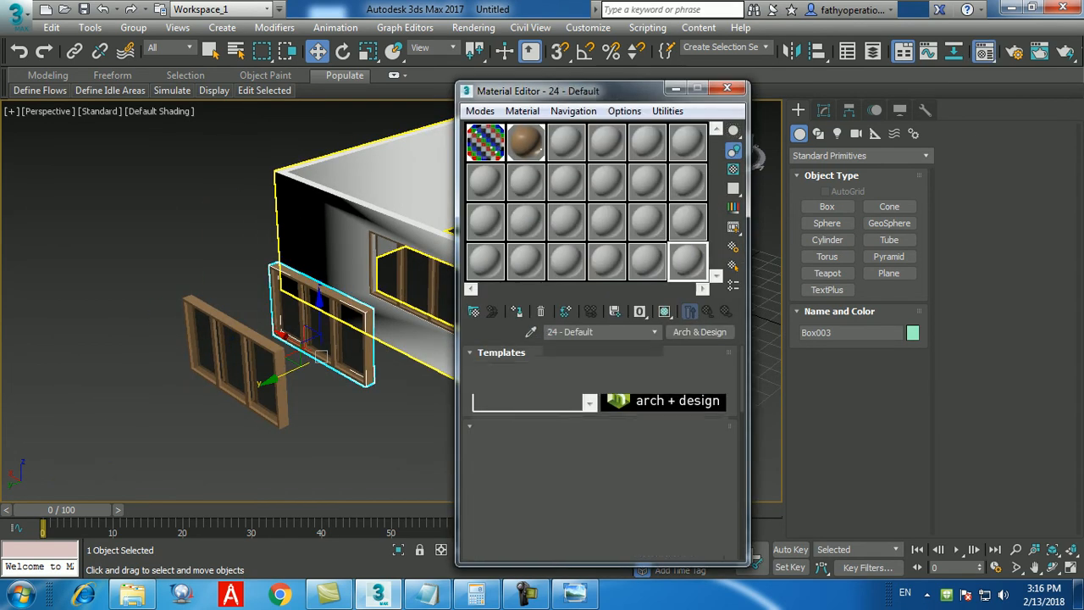
click(516, 311)
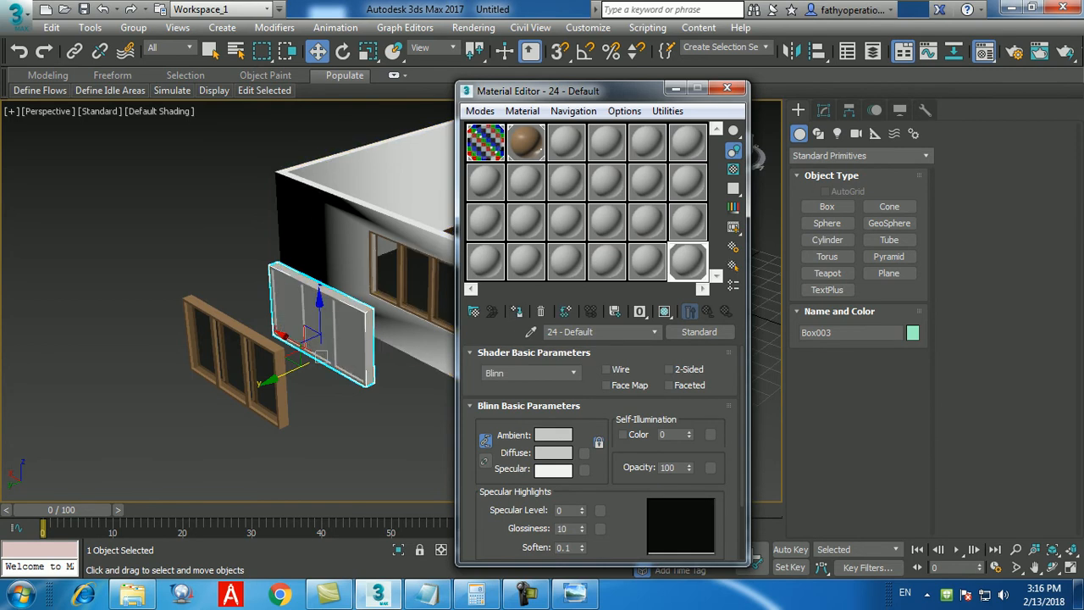
- Assign the 03 - Default material to the original window in the wall opening
click(375, 251)
click(566, 142)
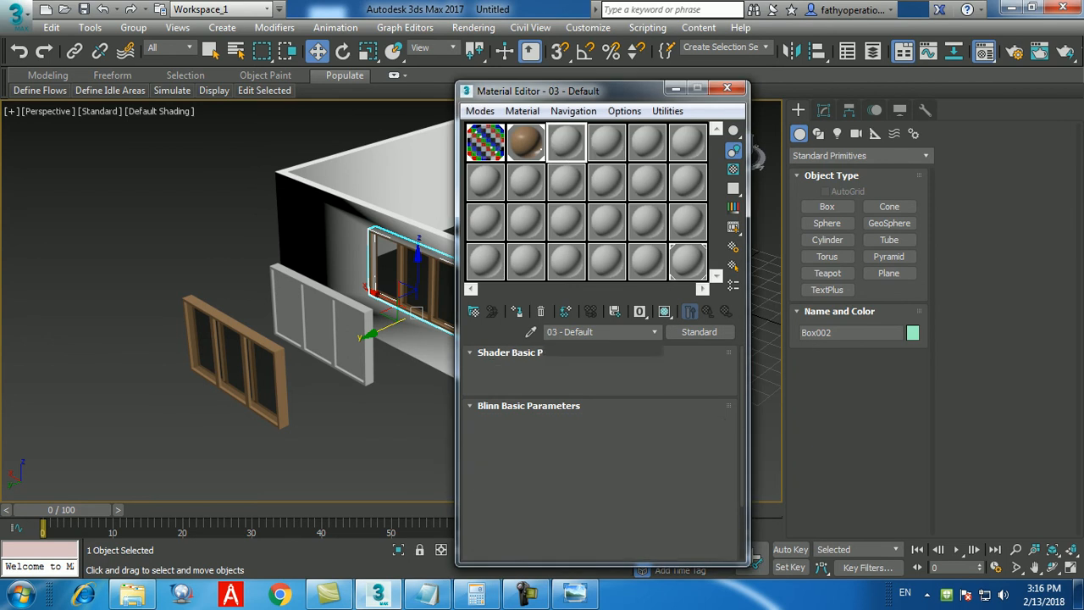
click(515, 311)
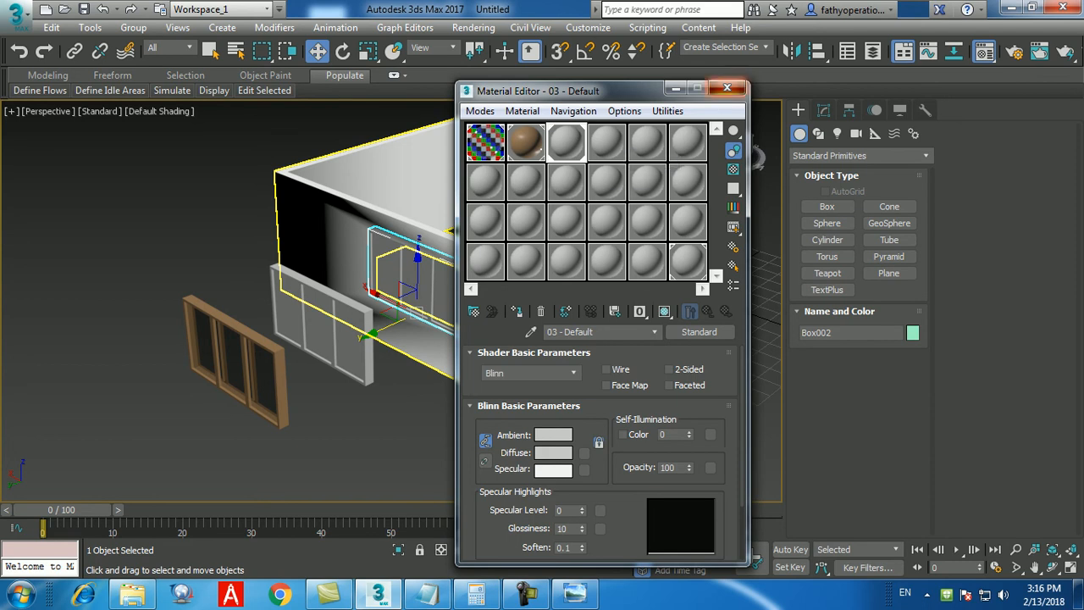
- Close the Material Editor and undo the default material assignments and both window clones
click(726, 88)
key(ctrl+z)
key(ctrl+z)
key(ctrl+z)
key(ctrl+z)
key(ctrl+z)
key(ctrl+z)
key(ctrl+z)
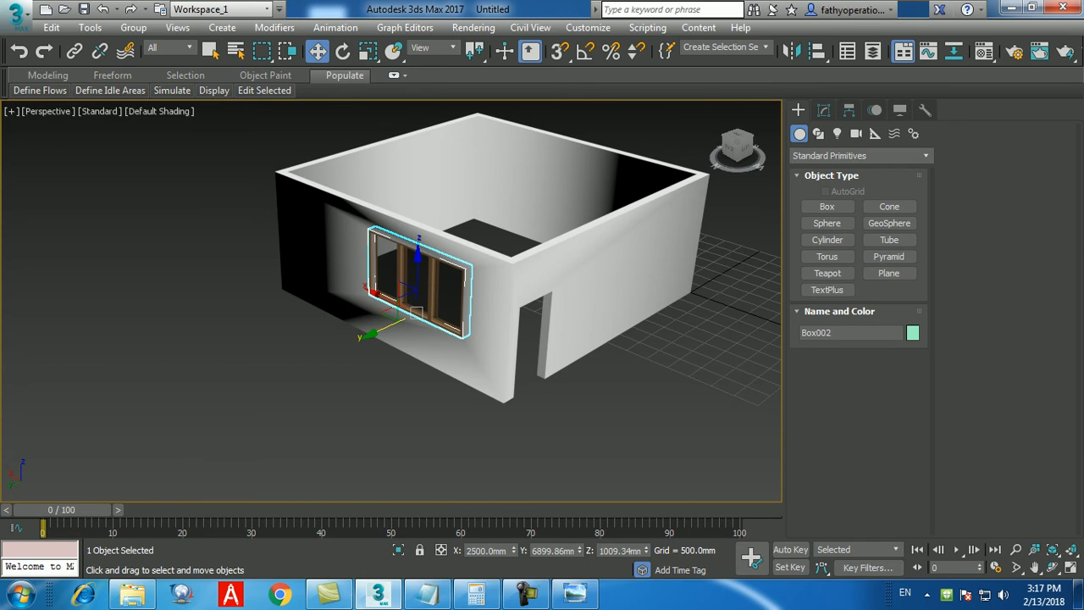
- Select the room's wall object and isolate it, hiding the window
scroll(419, 283, up, 5)
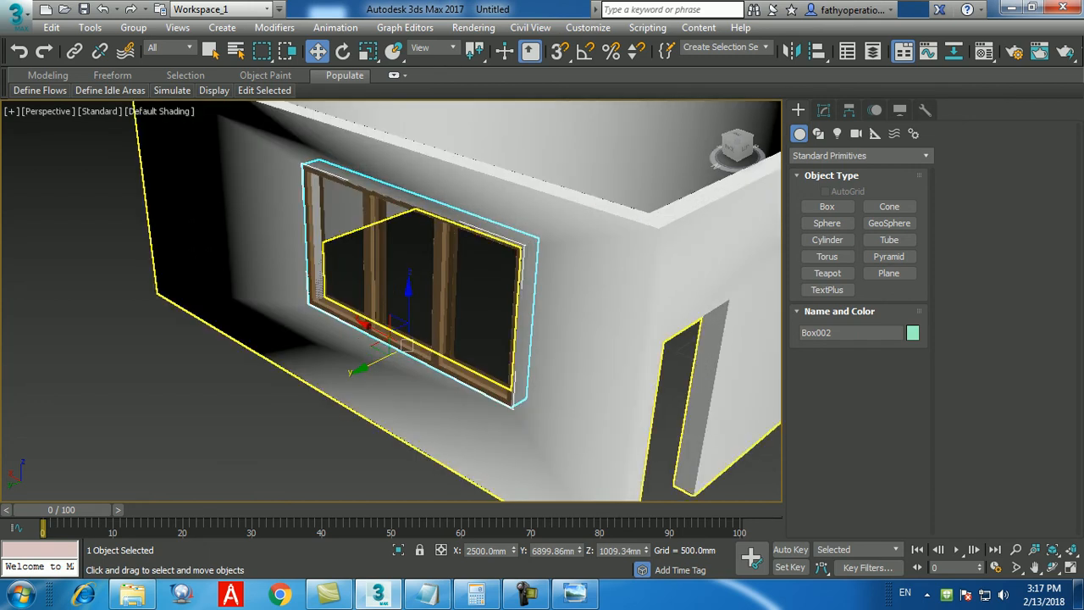
scroll(419, 284, down, 5)
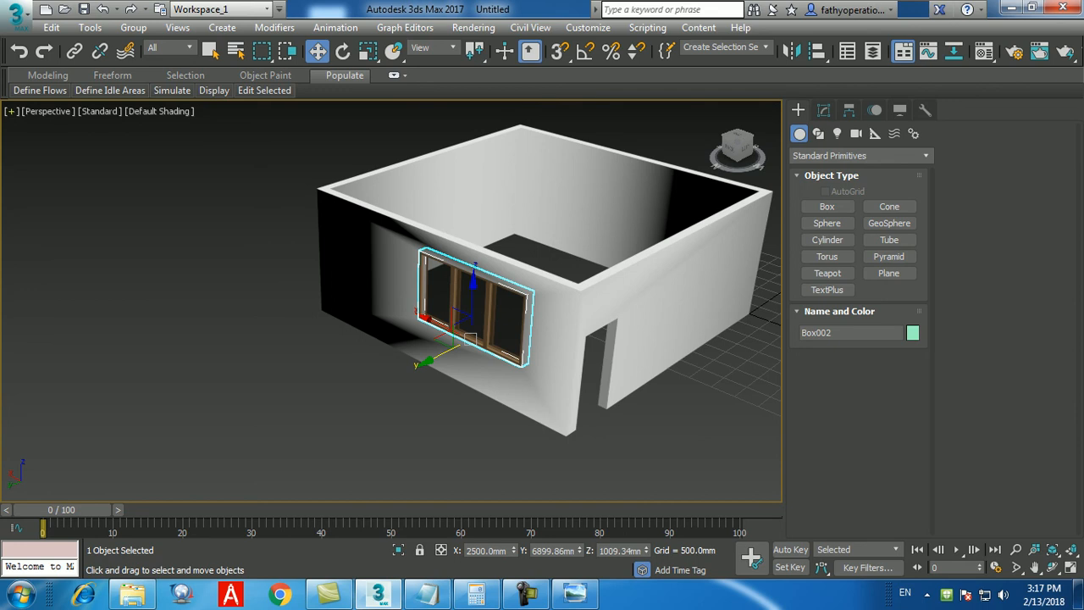
click(427, 401)
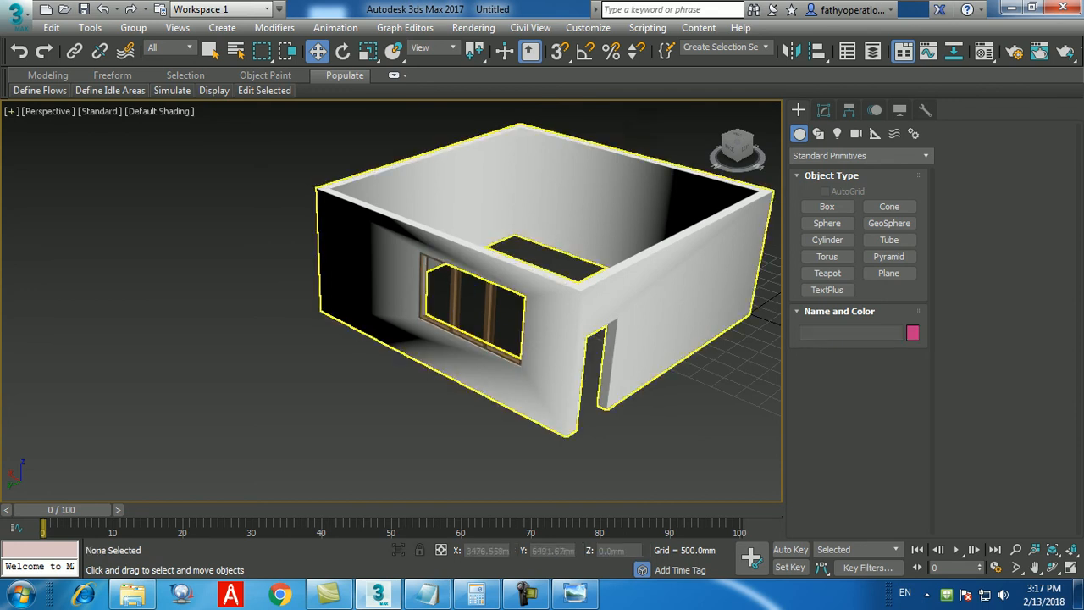
scroll(453, 339, up, 5)
scroll(453, 339, down, 7)
click(453, 339)
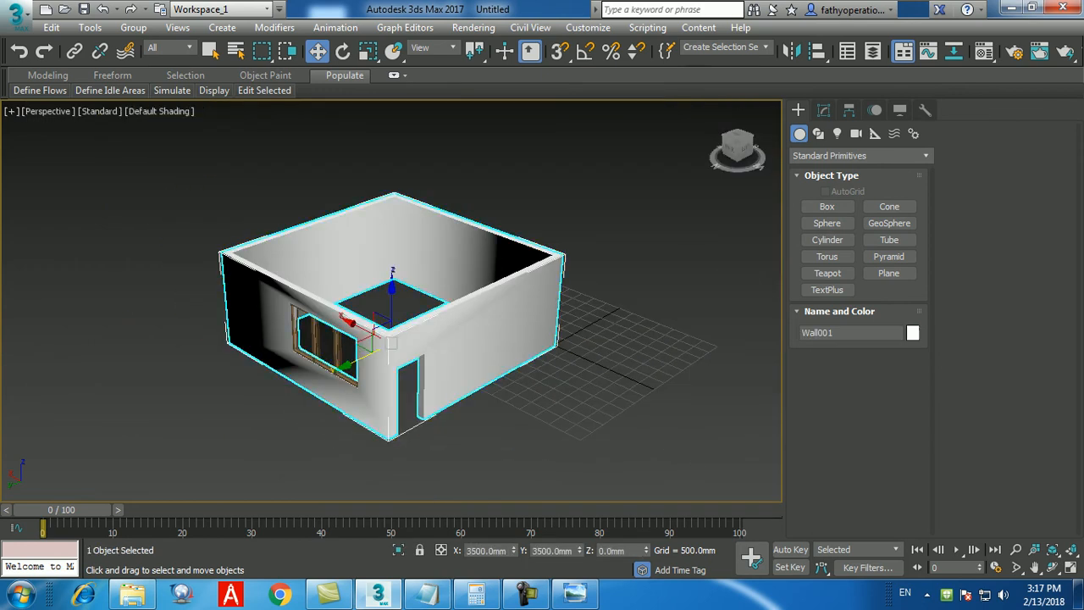
click(525, 402)
alt+middle_drag(525, 402, 229, 372)
click(428, 372)
key(alt+q)
- Convert the isolated walls to an Editable Poly and turn on edged faces in the Perspective viewport
scroll(339, 199, up, 4)
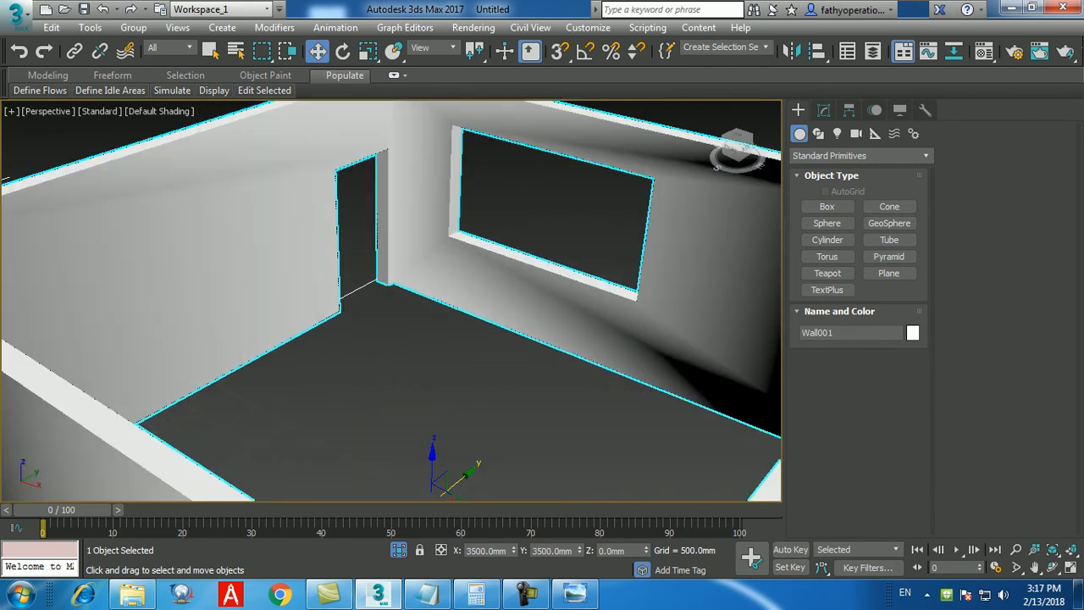
scroll(402, 434, down, 6)
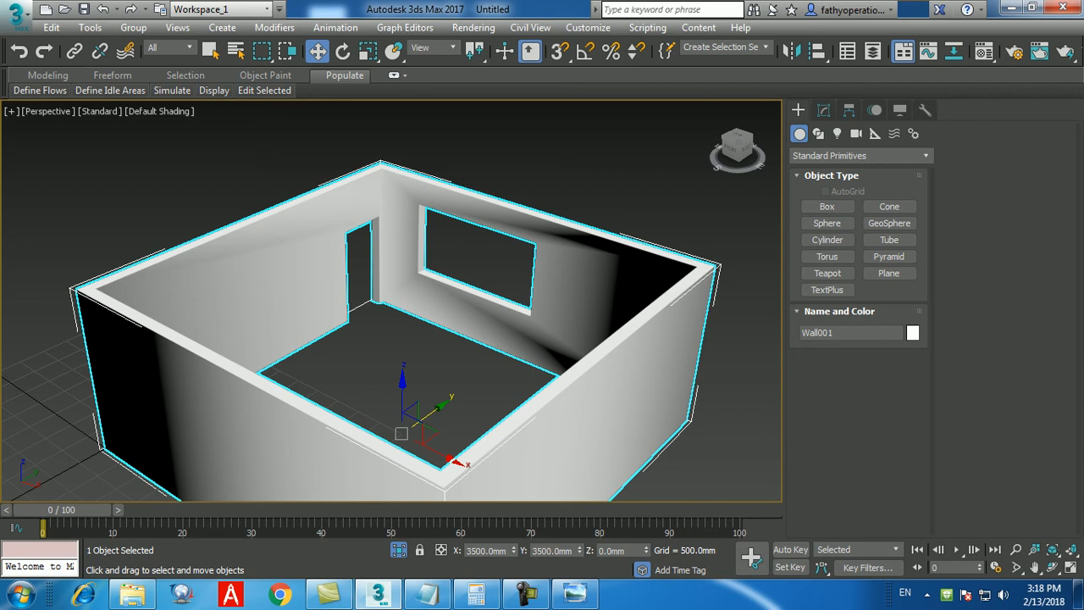
right_click(574, 308)
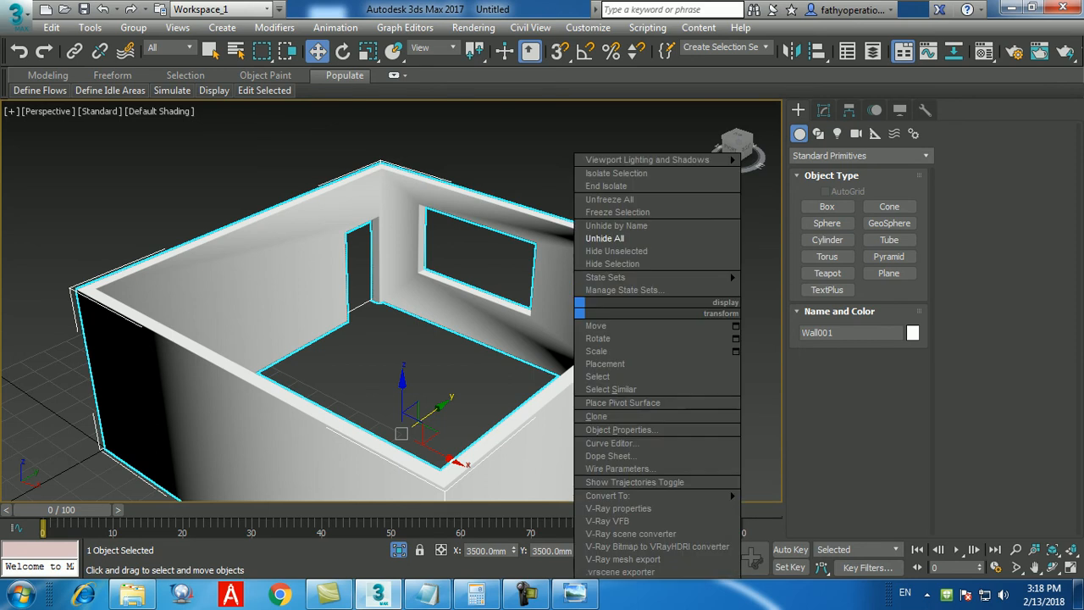
mouse_move(643, 495)
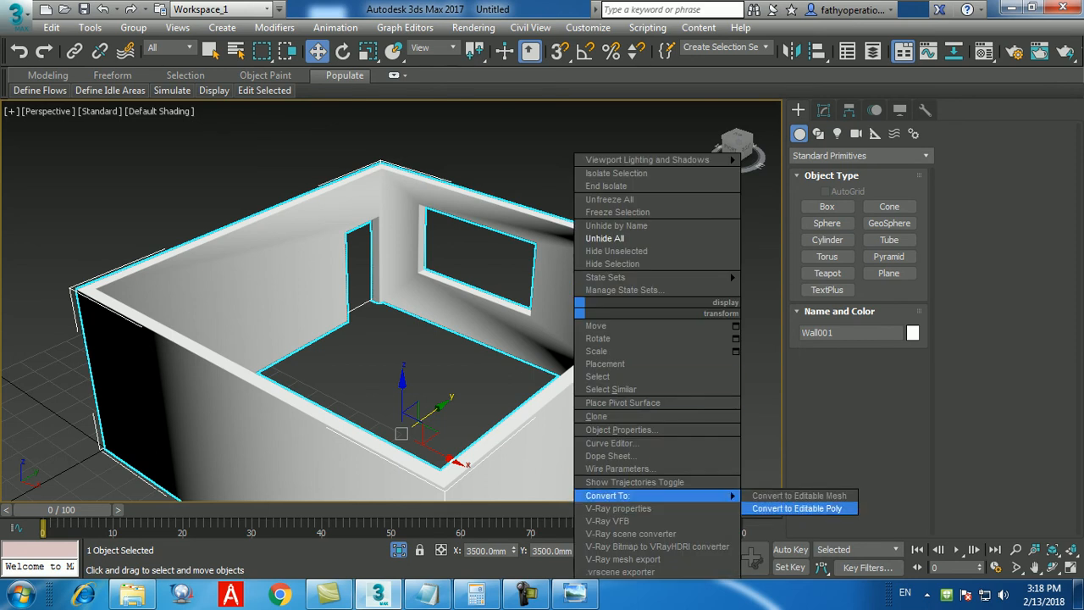
click(796, 508)
middle_drag(508, 381, 503, 366)
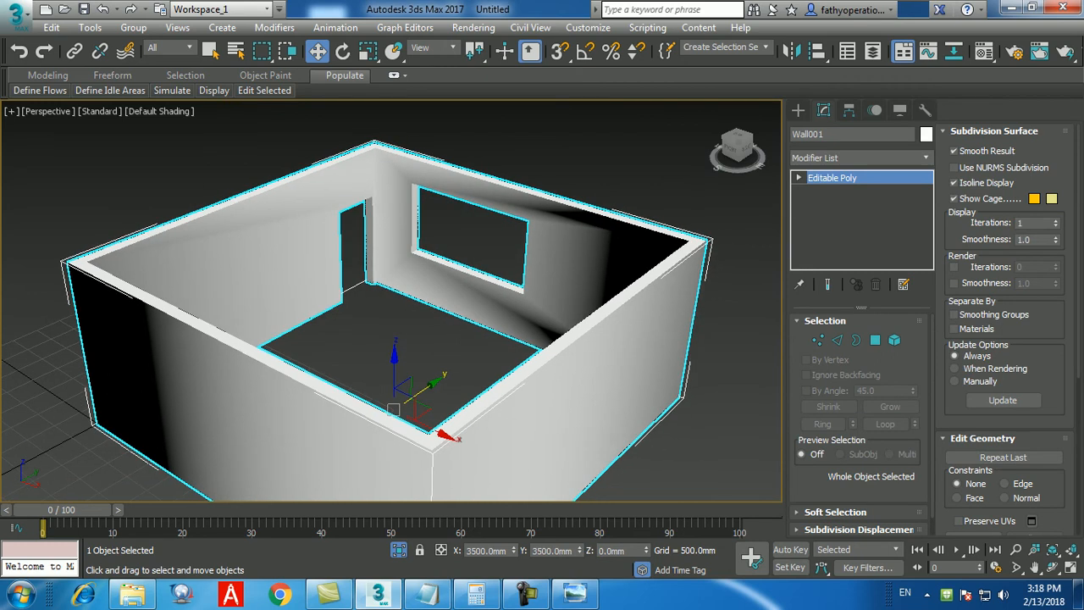
key(F4)
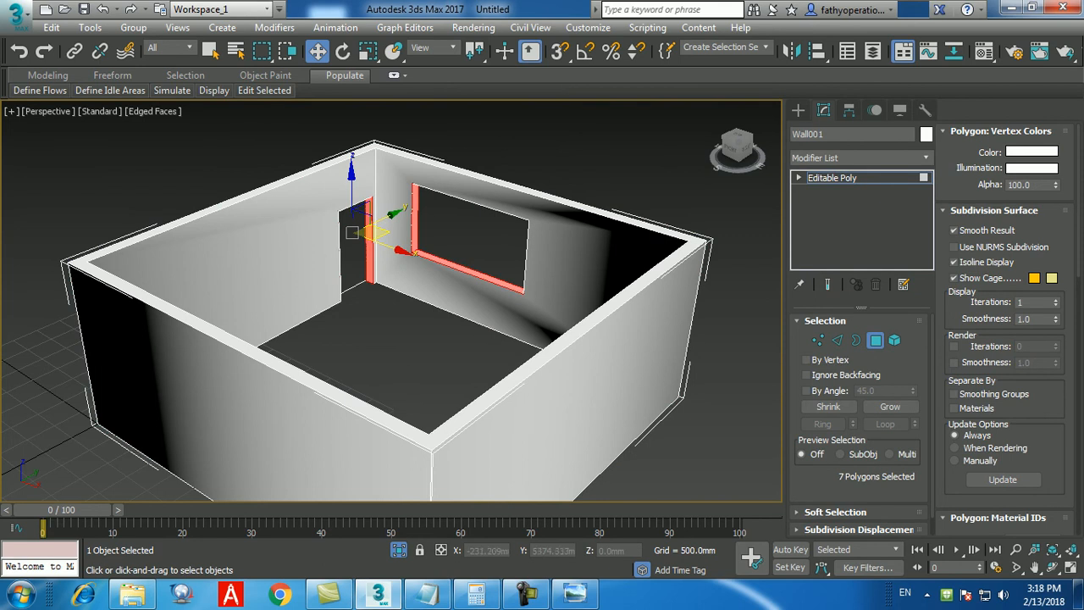
- Select the four interior wall faces of the room at polygon level
click(288, 247)
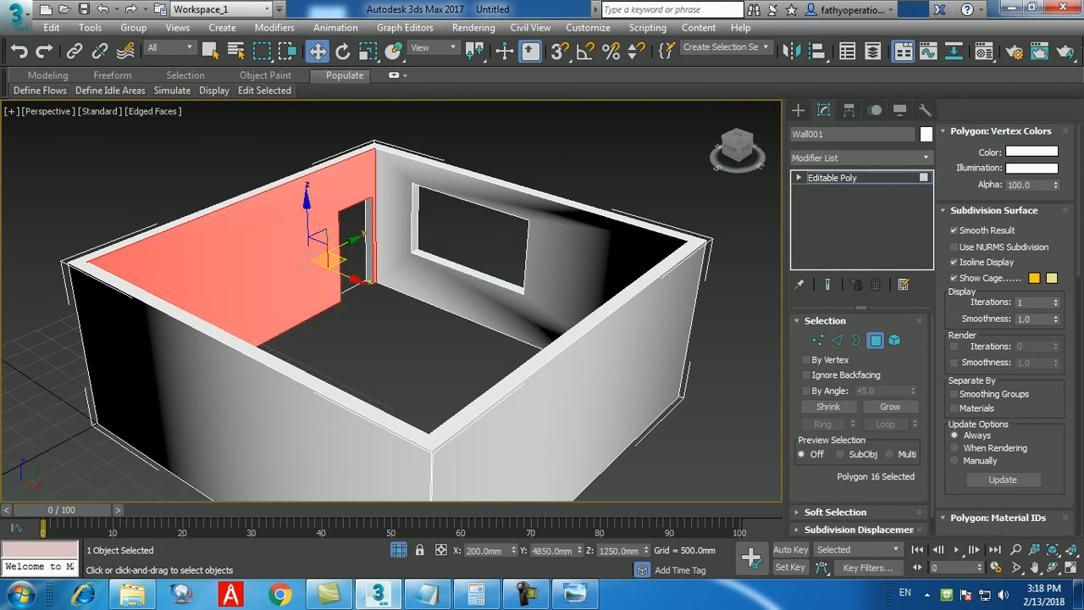
ctrl+click(397, 230)
alt+middle_drag(398, 245, 559, 251)
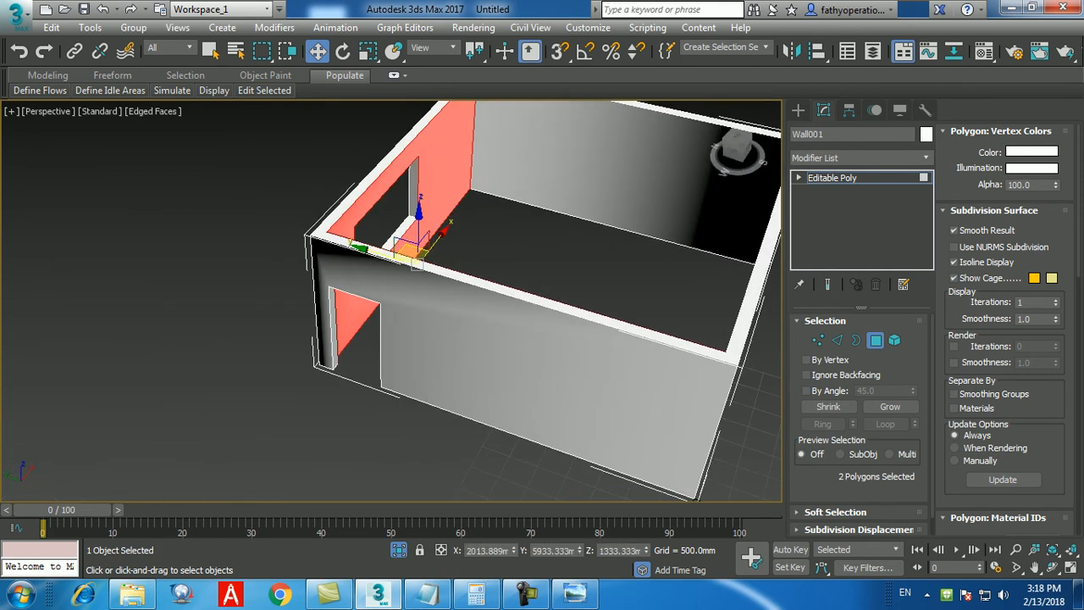
ctrl+click(593, 177)
scroll(592, 178, down, 1)
middle_drag(592, 178, 601, 246)
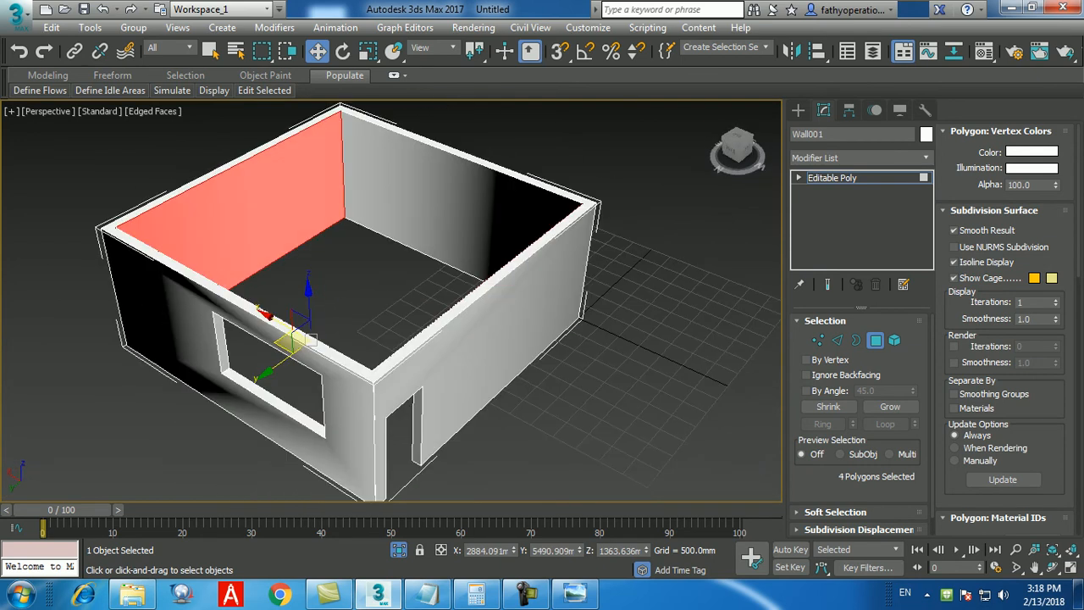
ctrl+click(474, 199)
alt+middle_drag(474, 203, 315, 240)
scroll(271, 267, up, 1)
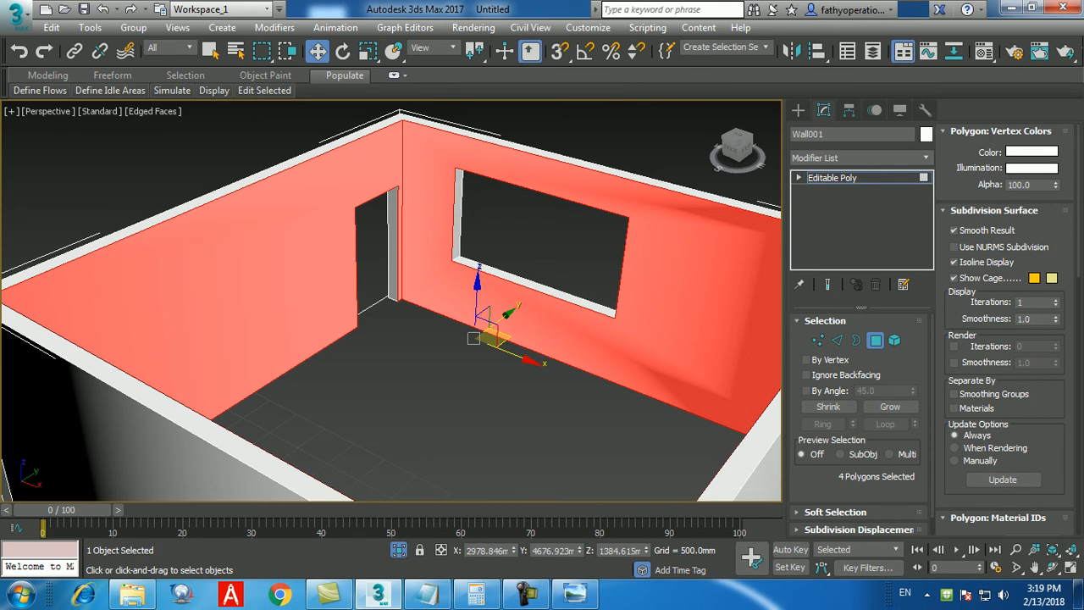
- Select the window wall's interior face together with the opening's sill and one side reveal polygon
middle_drag(526, 283, 514, 308)
scroll(514, 308, up, 3)
click(519, 302)
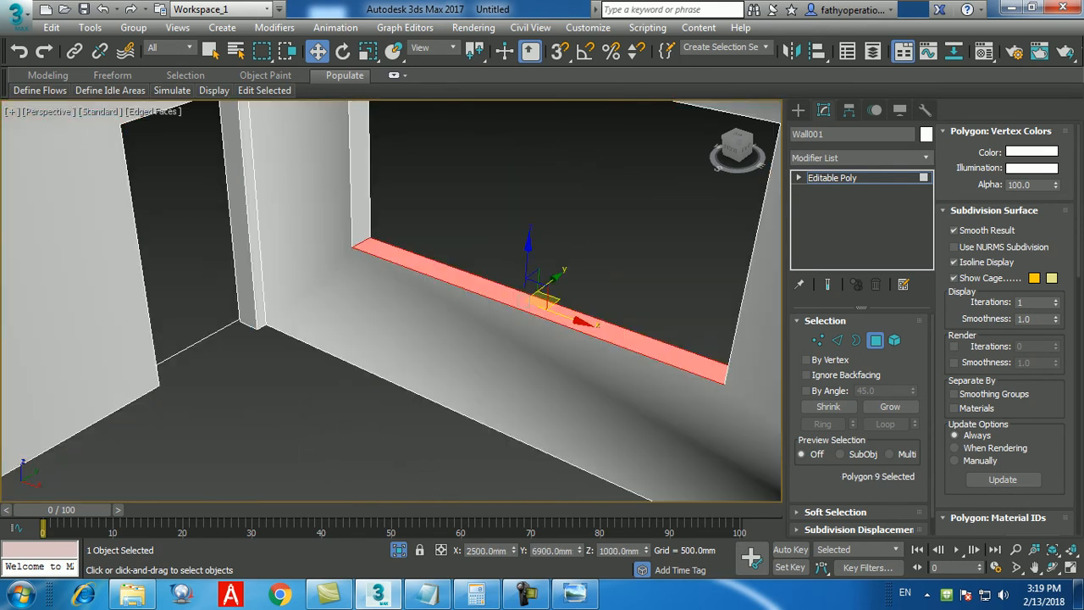
click(509, 335)
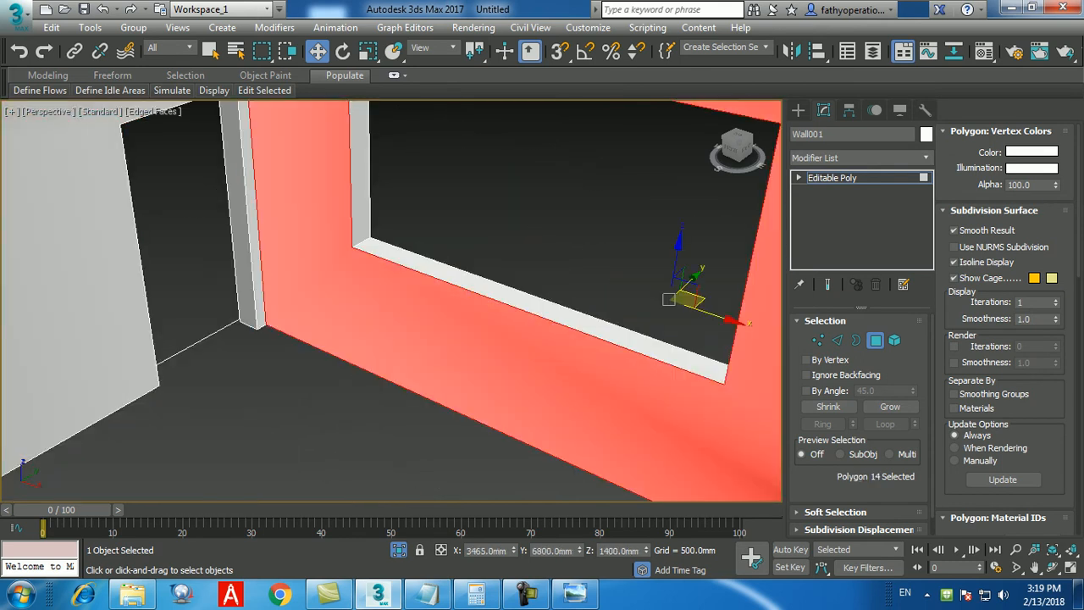
scroll(391, 301, down, 3)
ctrl+click(442, 300)
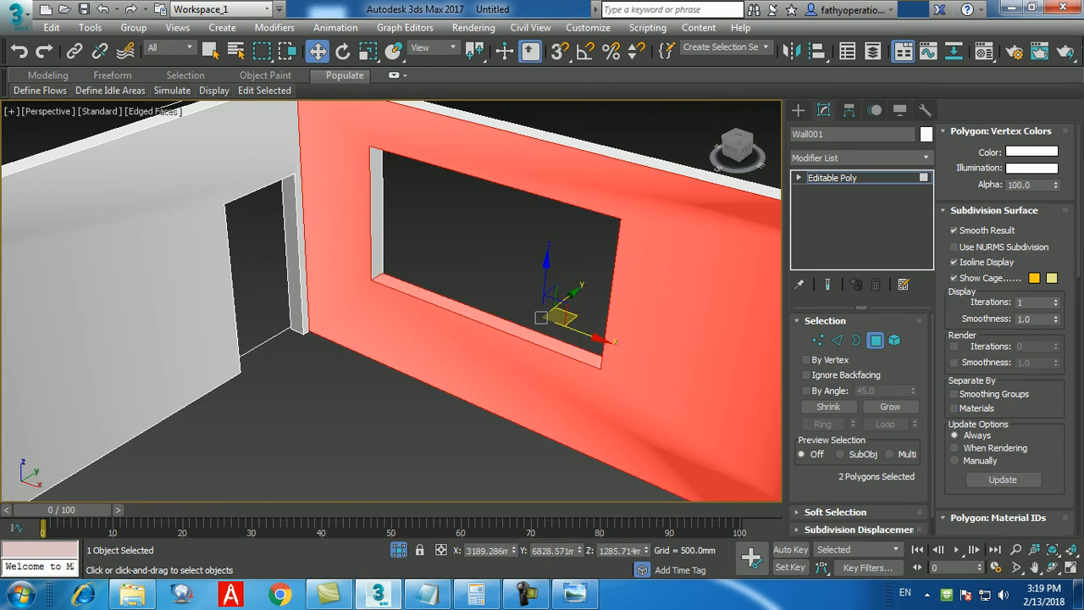
ctrl+click(376, 211)
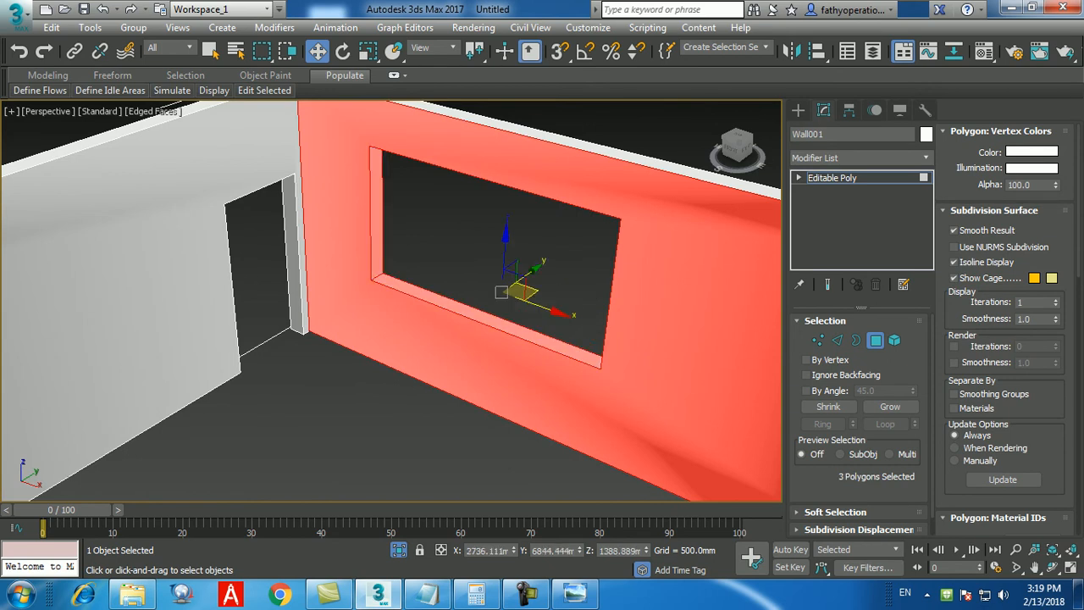
- Replace the selection with only the room's four interior wall polygons, leaving out the window and door reveals
click(342, 246)
ctrl+click(184, 314)
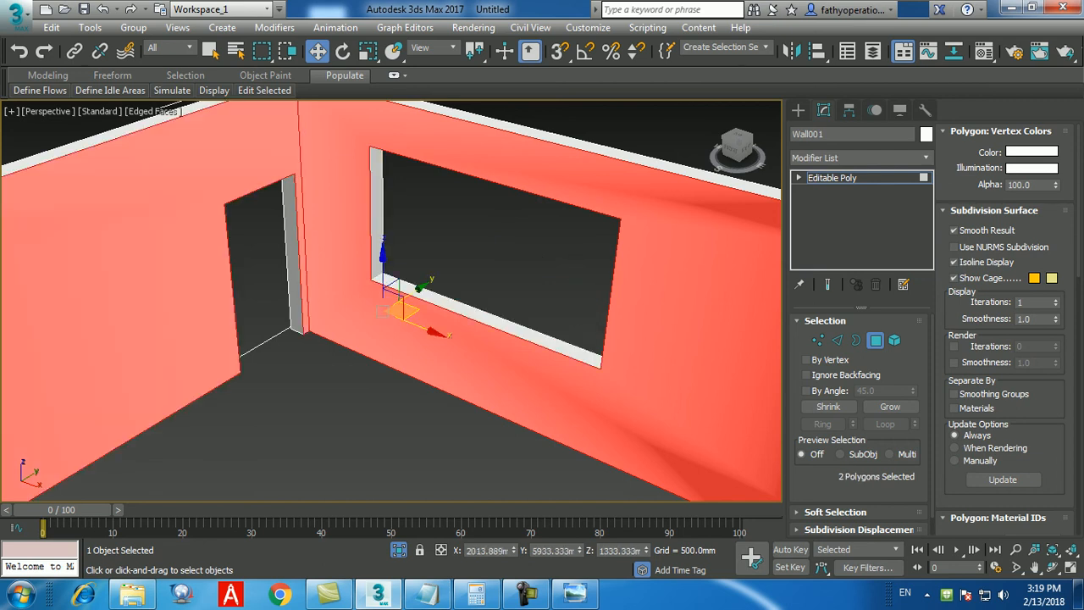
scroll(229, 381, down, 5)
alt+middle_drag(246, 372, 406, 364)
ctrl+click(432, 280)
alt+middle_drag(381, 297, 483, 296)
ctrl+click(415, 237)
alt+middle_drag(415, 245, 254, 294)
scroll(307, 351, up, 5)
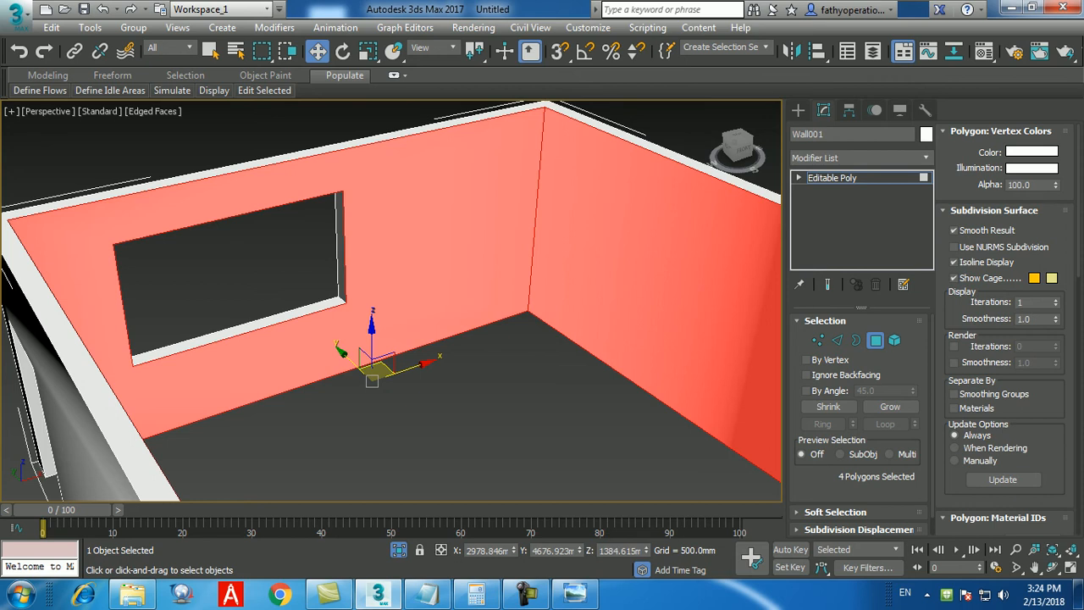
alt+middle_drag(372, 381, 284, 330)
scroll(372, 339, down, 3)
alt+middle_drag(372, 339, 273, 360)
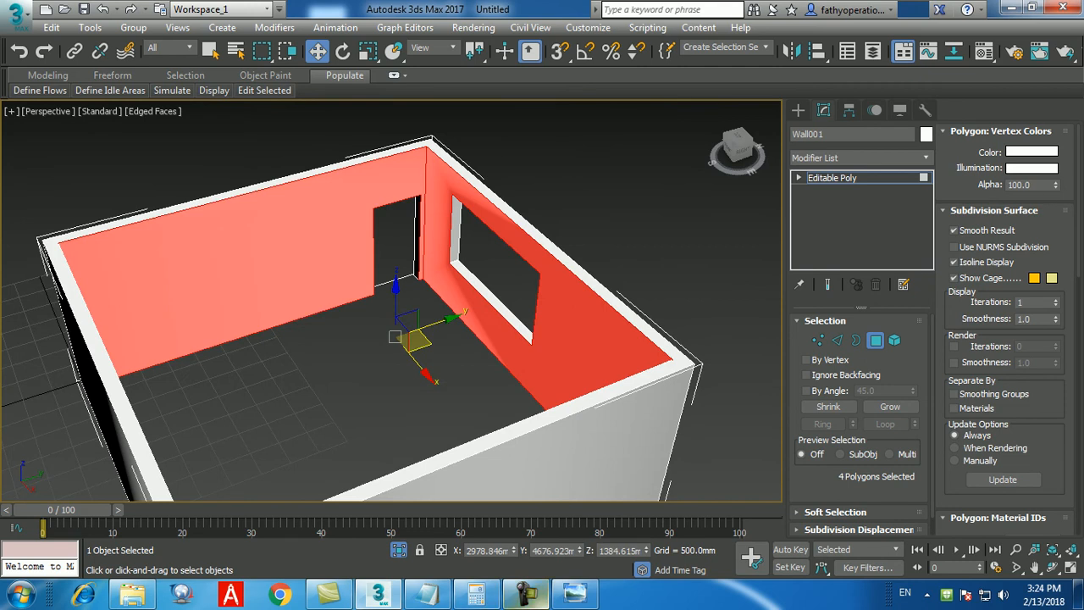
- Open the Material Editor and rename the 03 - Default material to "wall paint interior"
click(526, 593)
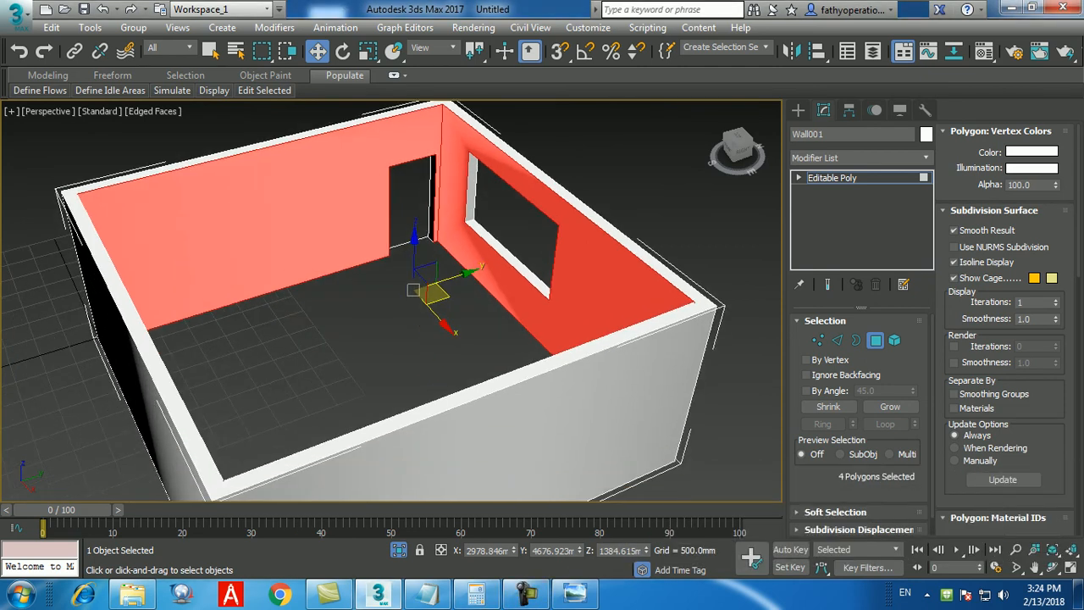
click(984, 51)
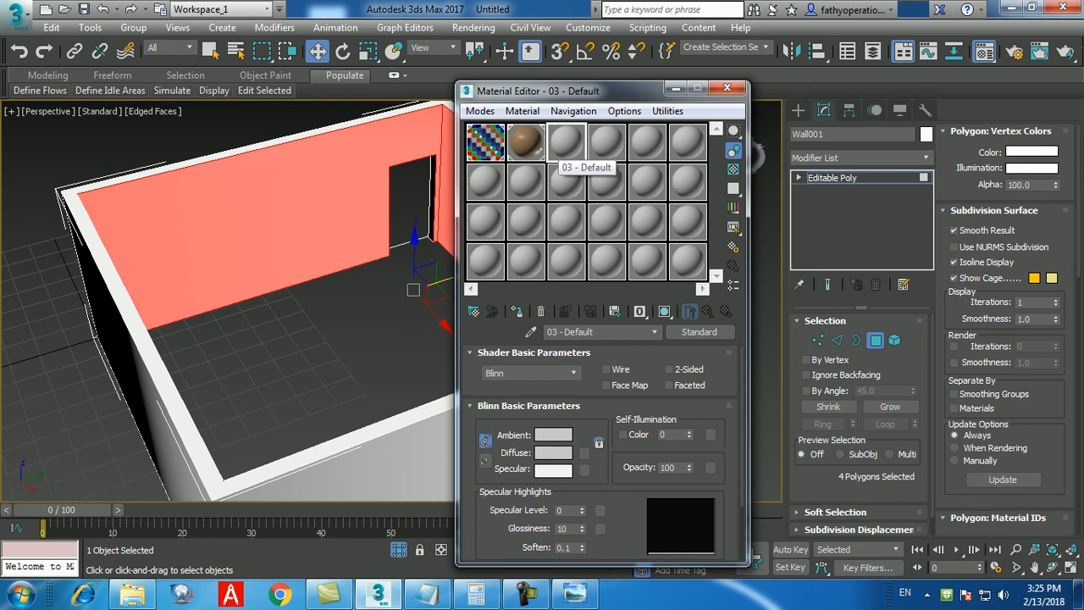
drag(600, 332, 537, 333)
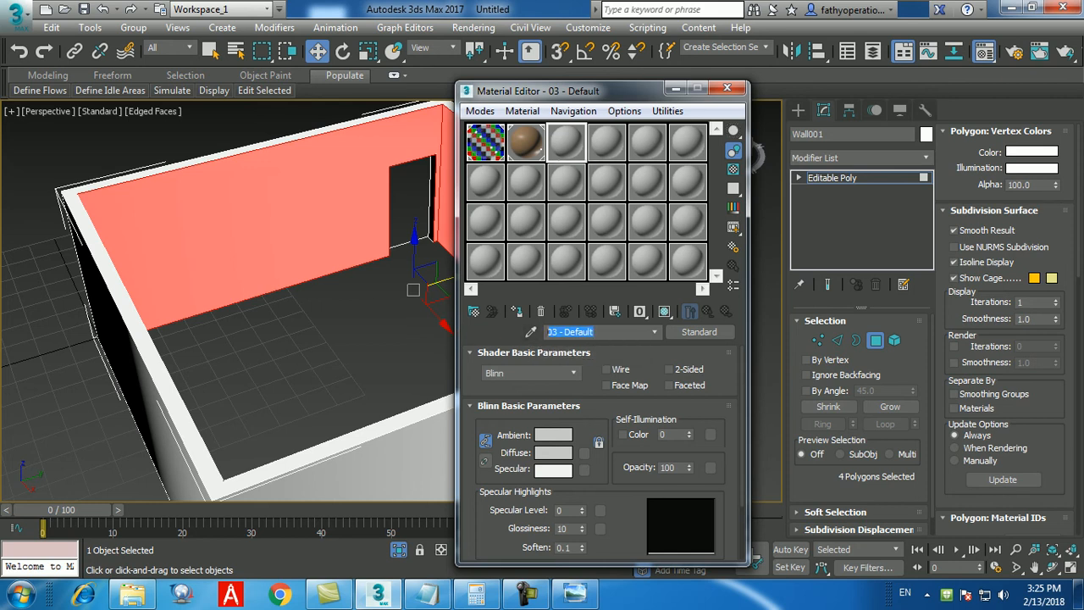
text(wall paint)
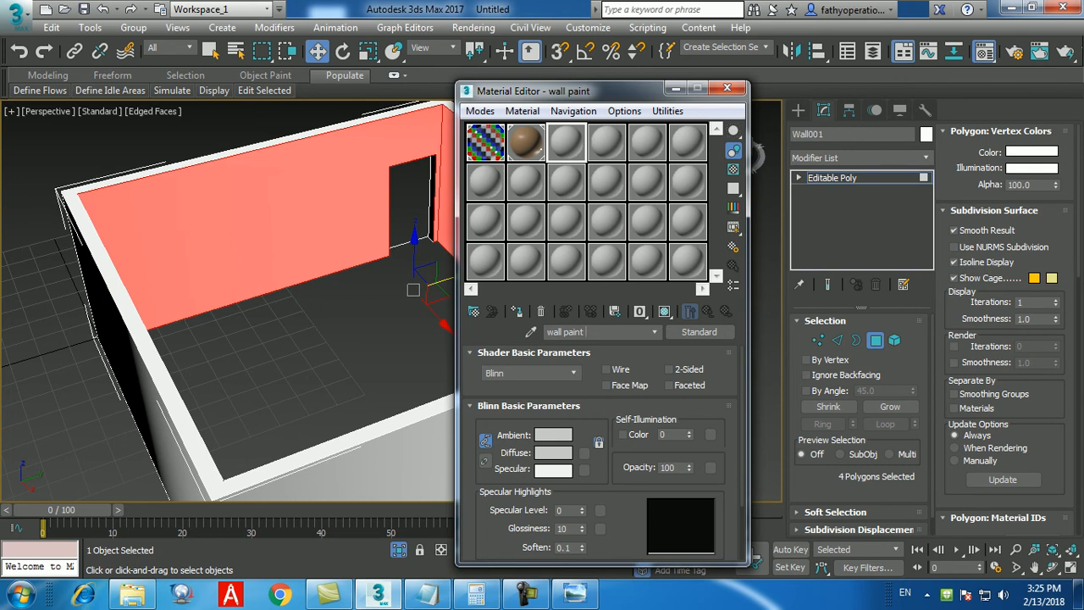
text(interior)
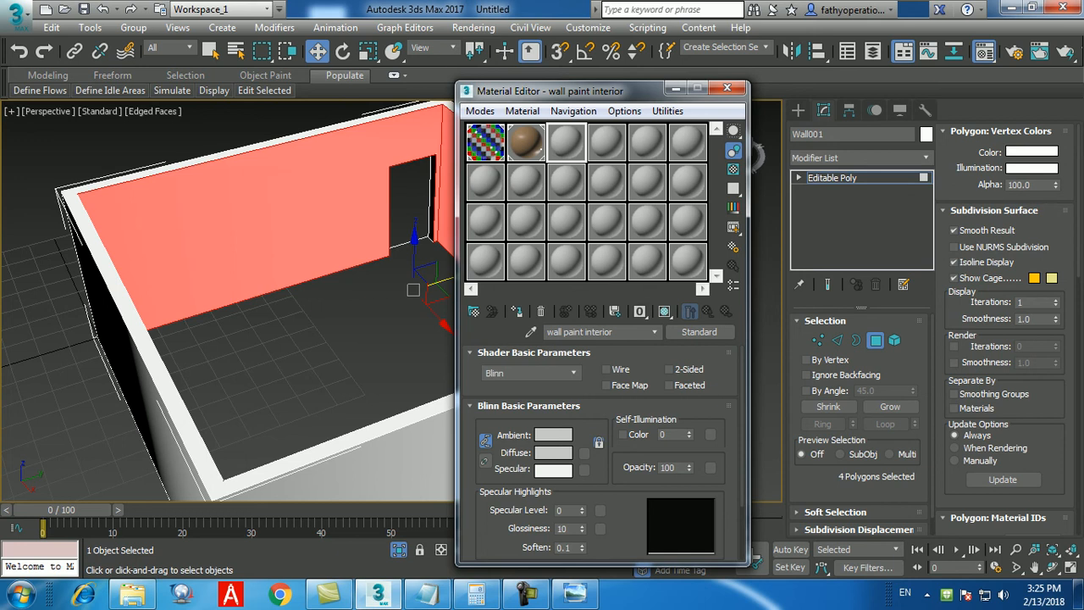
- Change the wall paint interior material's type to mental ray Arch & Design and open its enlarged sample preview
click(698, 331)
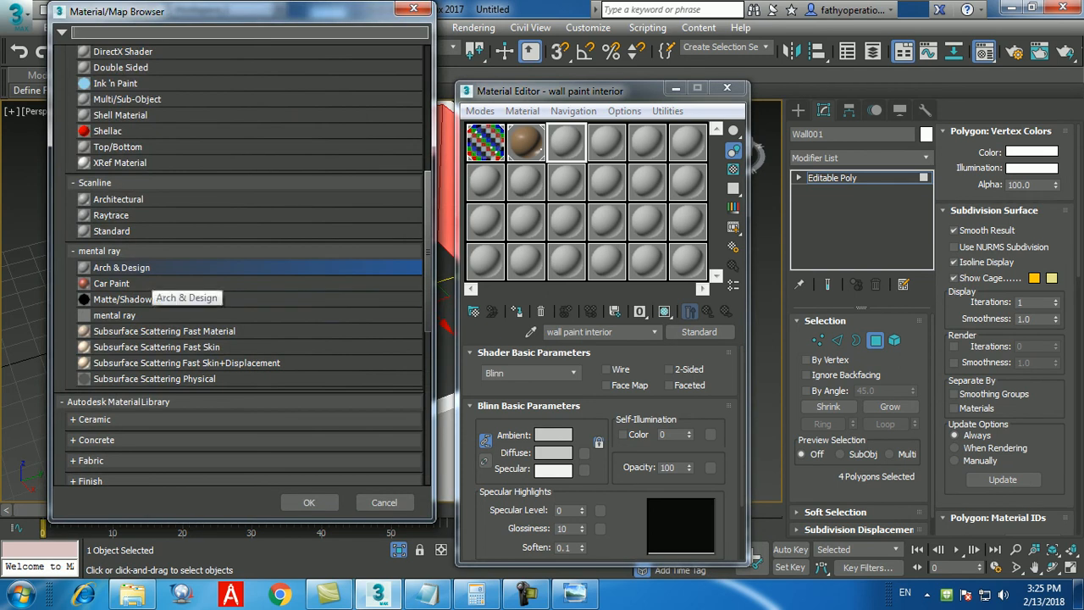
double_click(153, 269)
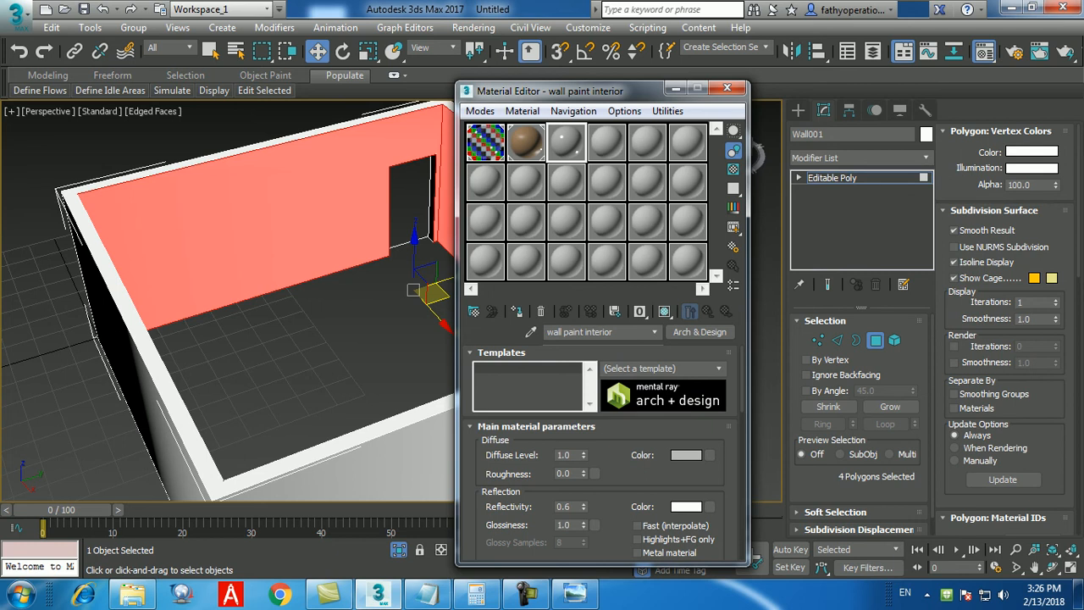
double_click(566, 142)
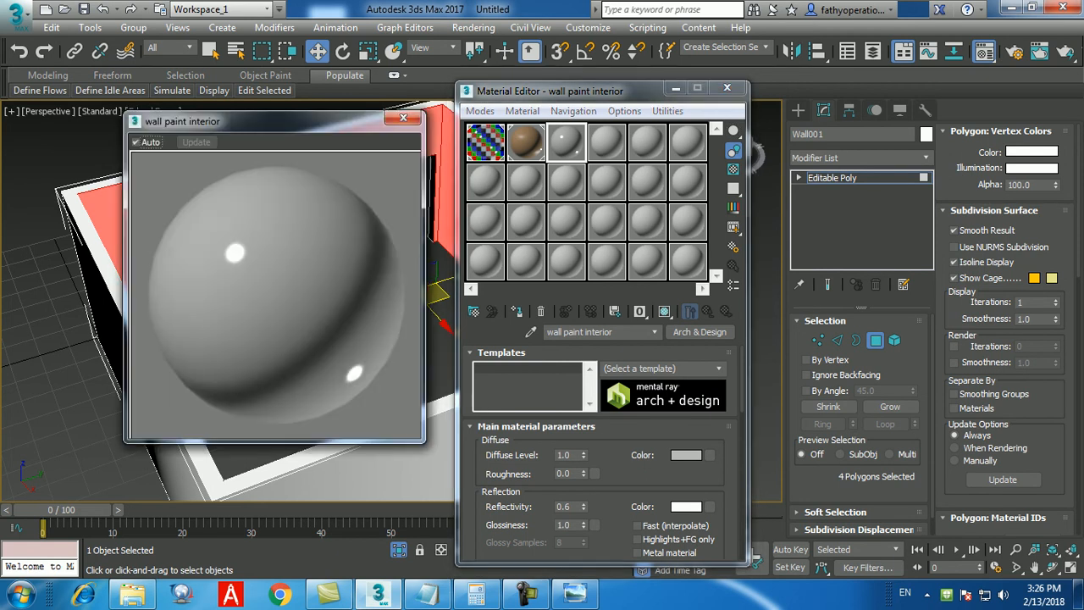
- Show the checkered background behind the wall paint interior sample and apply the Matte Finish template to the material
drag(254, 121, 208, 70)
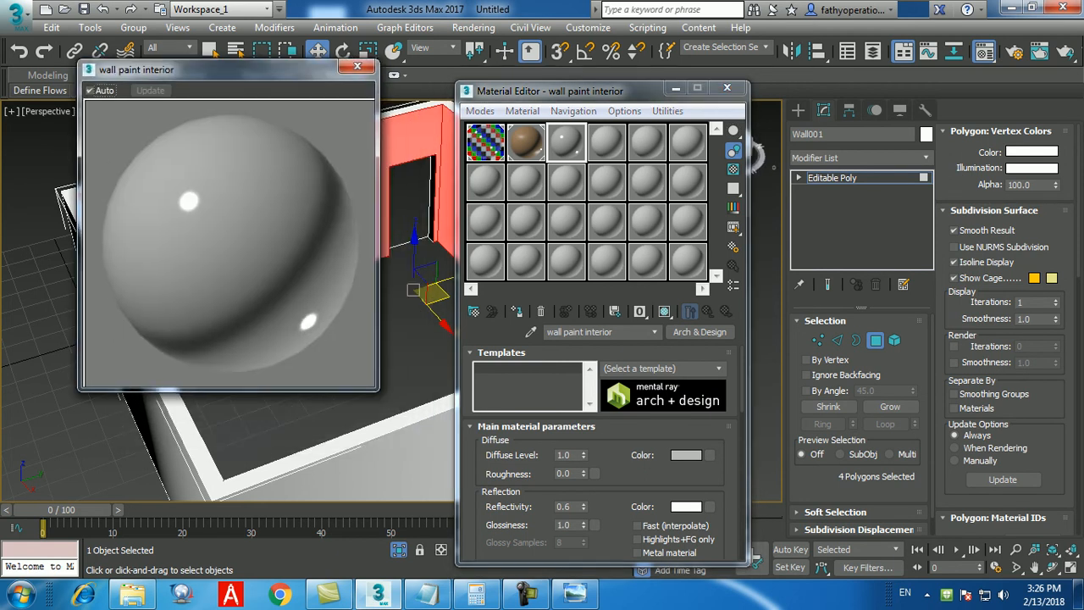
click(733, 169)
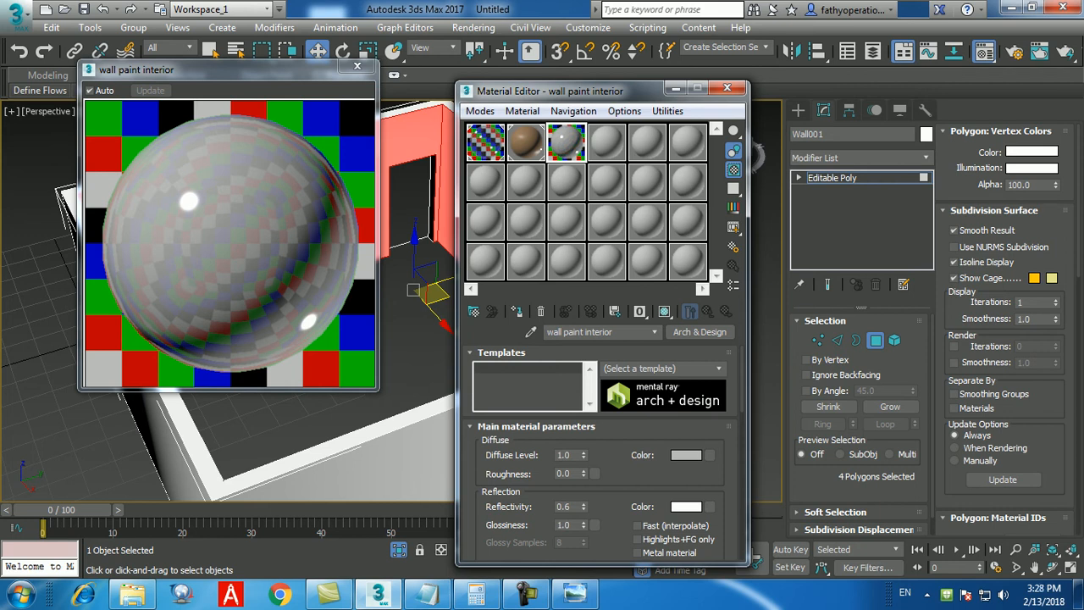
click(719, 369)
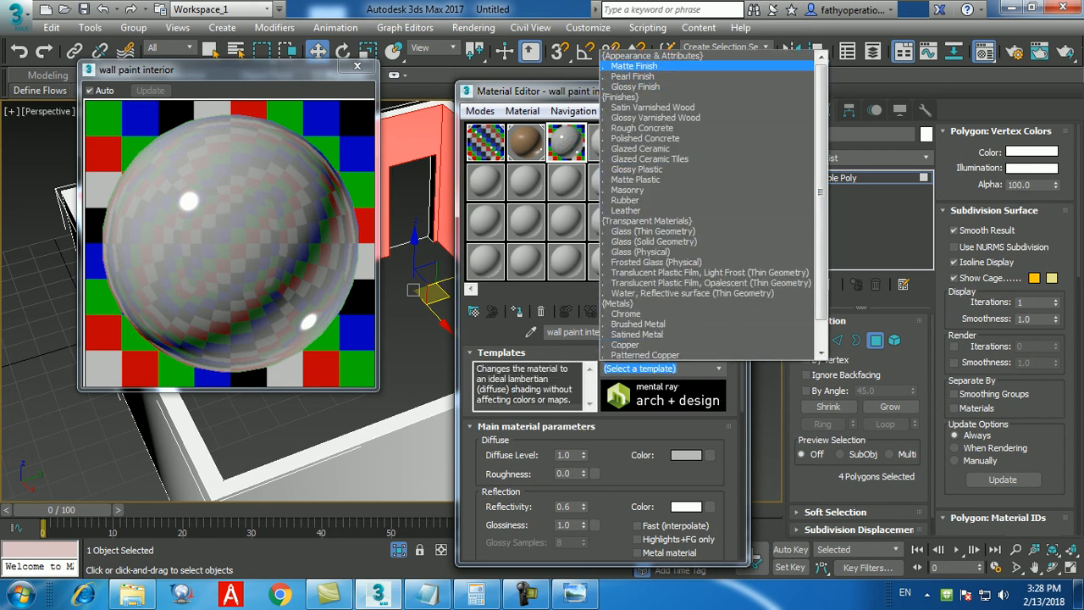
click(633, 65)
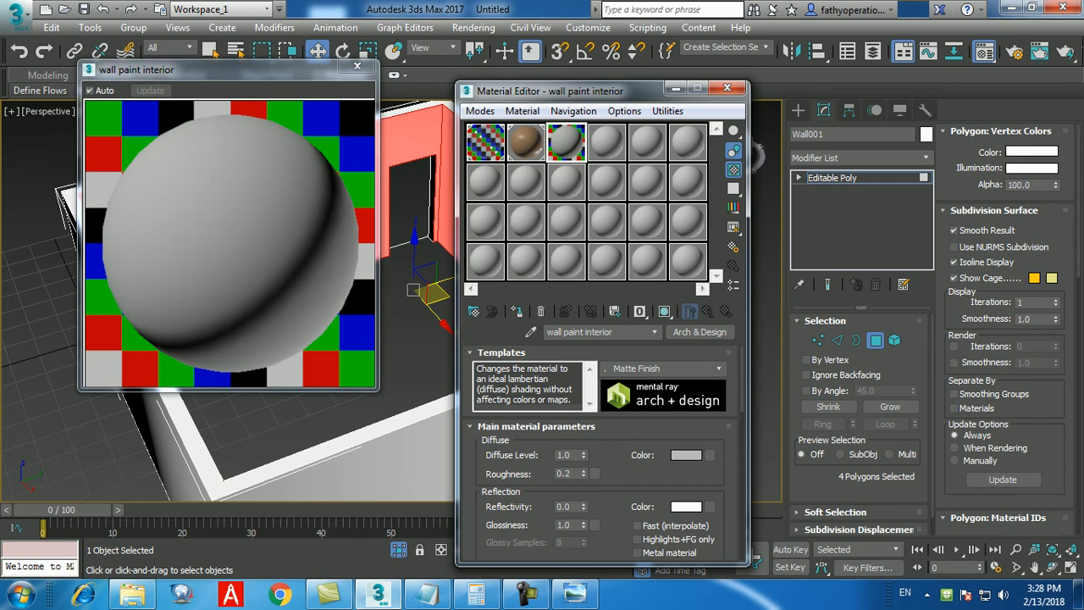
click(718, 368)
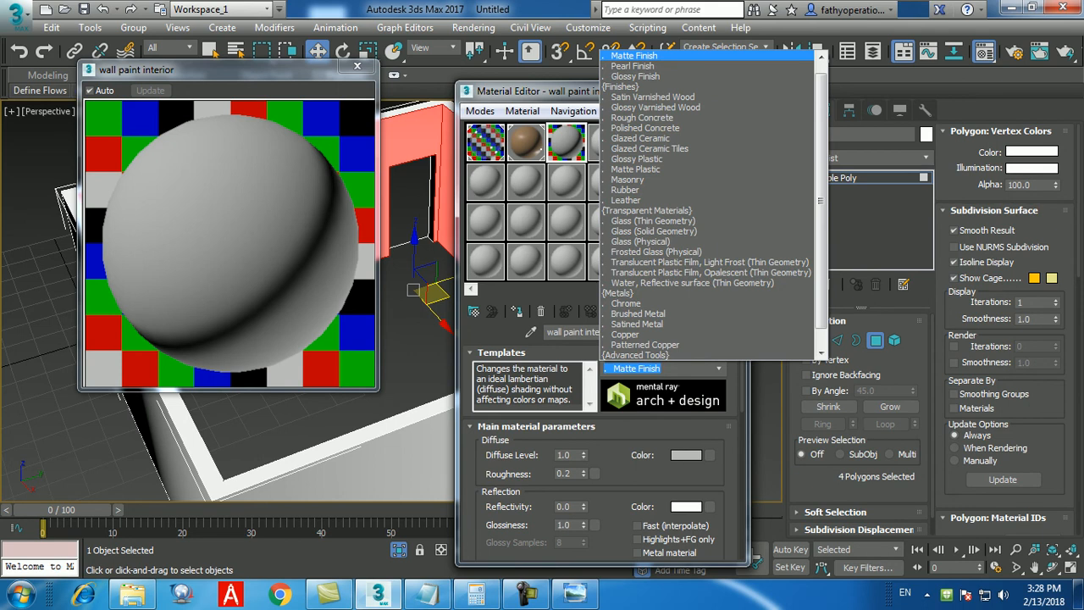
click(657, 56)
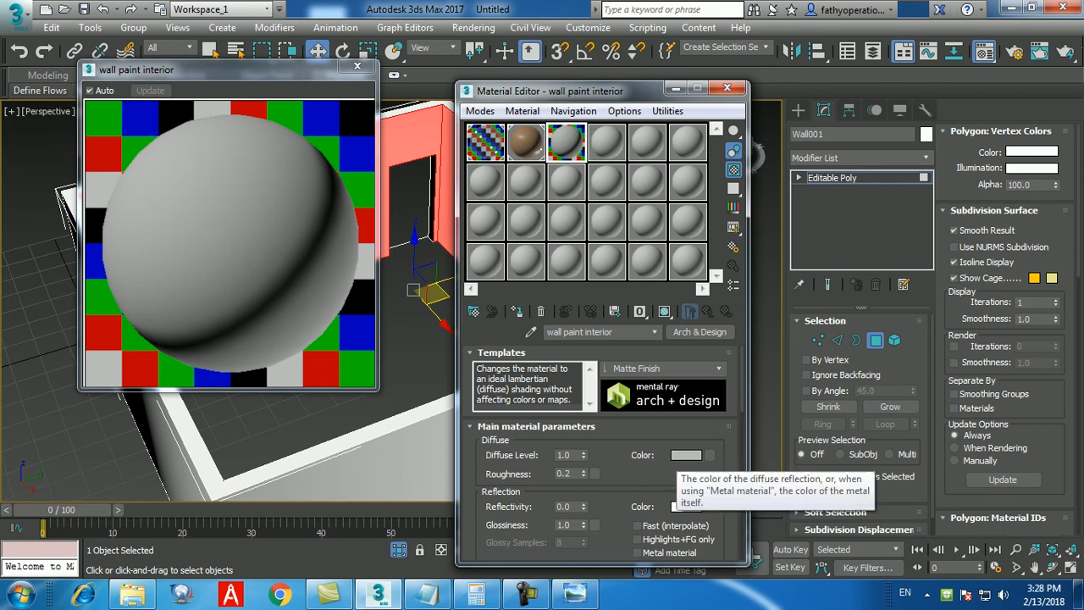
- Set the wall paint interior material's diffuse color to a light yellowish beige and close the enlarged sample preview
click(686, 455)
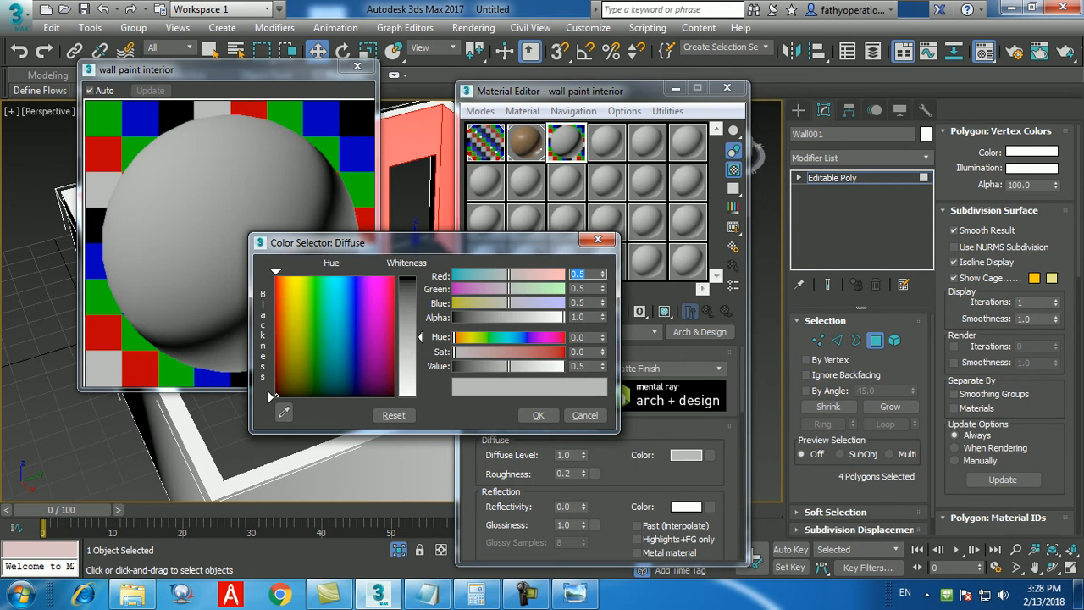
drag(275, 395, 285, 310)
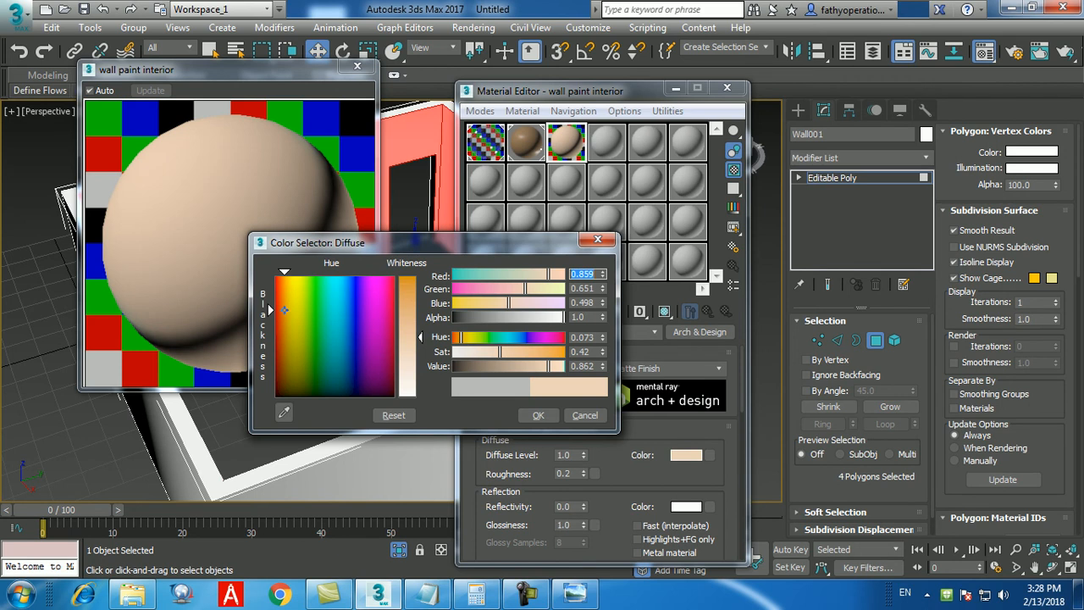
mouse_move(284, 310)
mouse_down()
mouse_move(306, 307)
mouse_move(288, 310)
mouse_up()
click(537, 415)
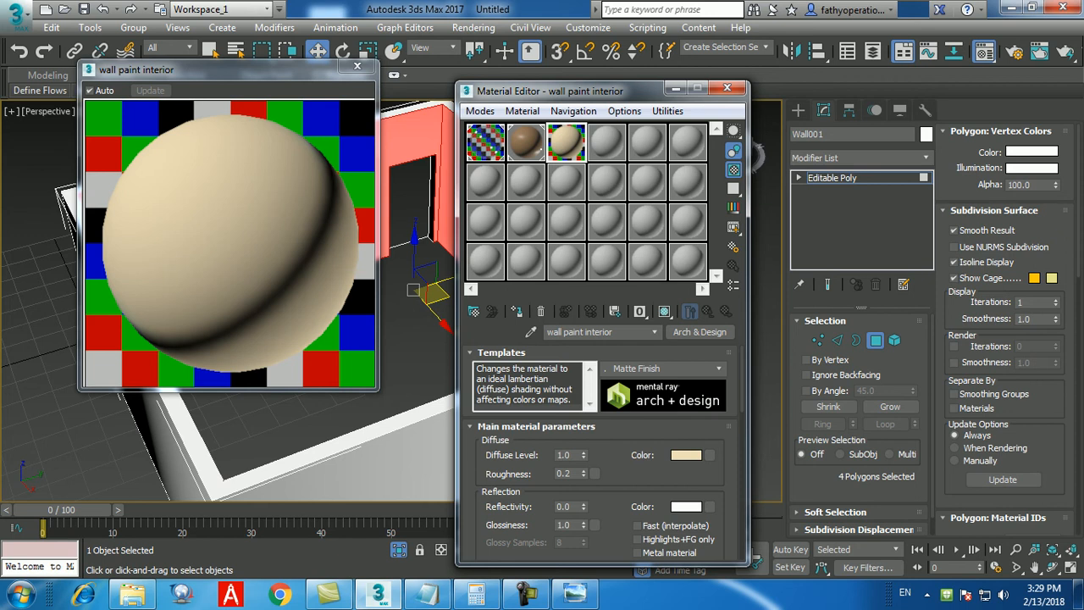
click(357, 66)
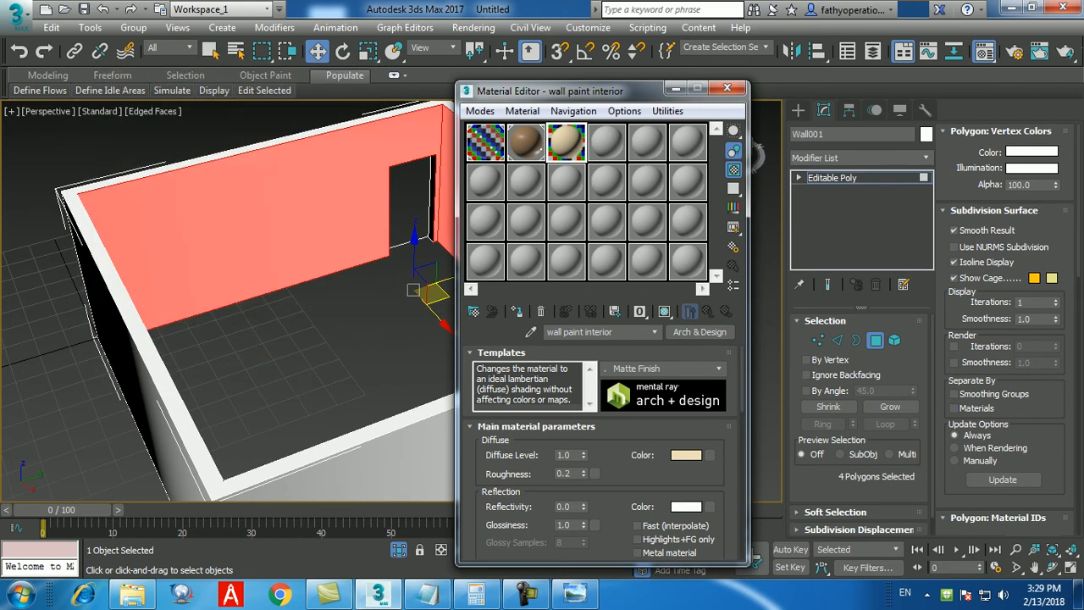
- Assign the wall paint interior material to the four selected inner wall polygons, then clear the selection to inspect the painted walls
alt+middle_drag(288, 338, 241, 347)
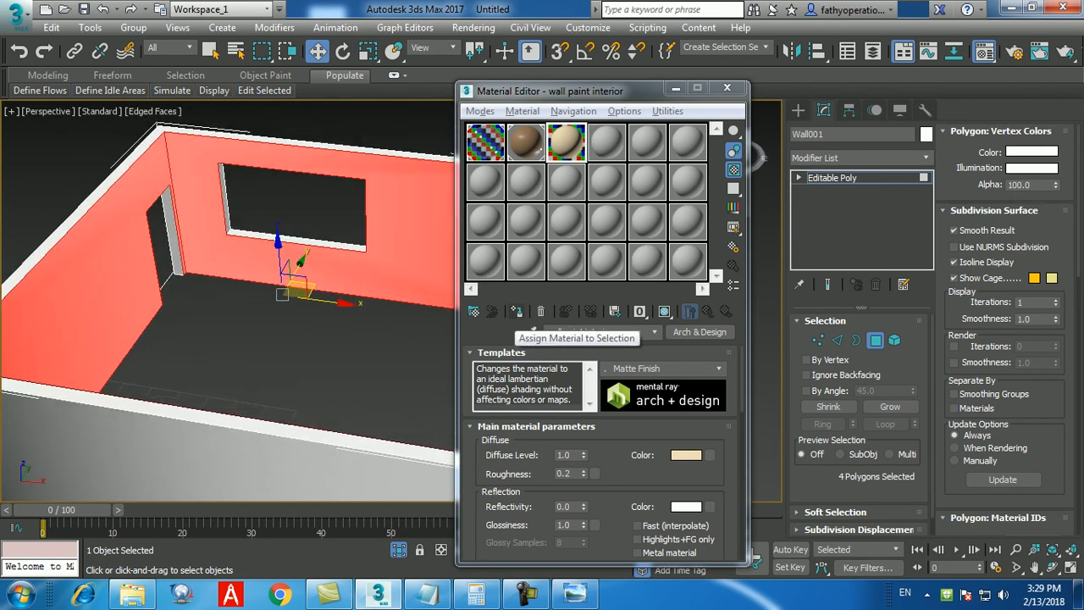
click(516, 310)
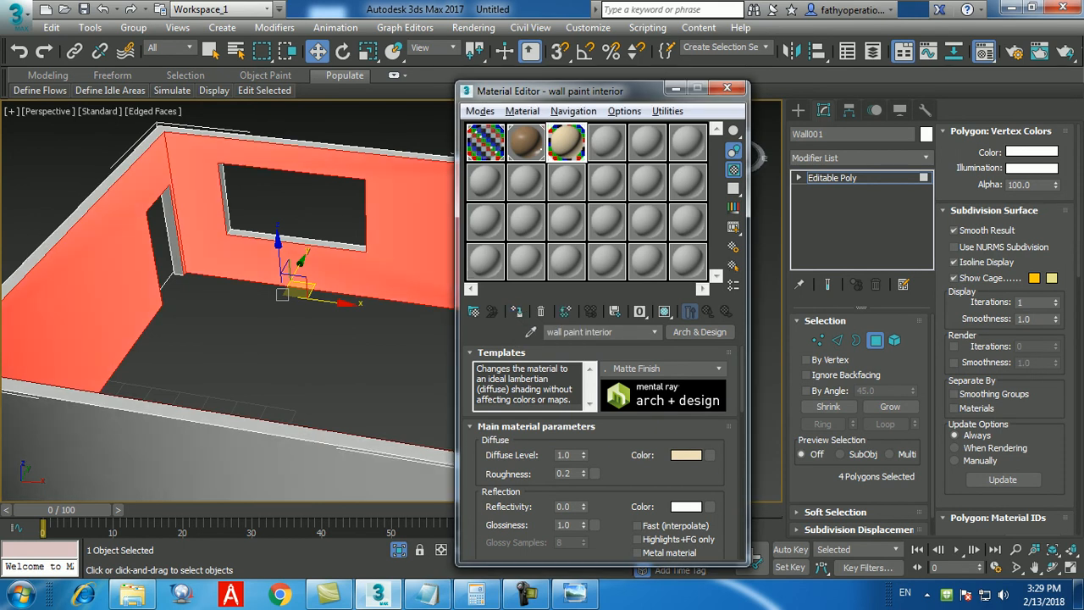
click(330, 360)
alt+middle_drag(331, 360, 186, 352)
mouse_move(759, 146)
alt+middle_down()
mouse_move(757, 166)
mouse_move(760, 158)
alt+middle_up()
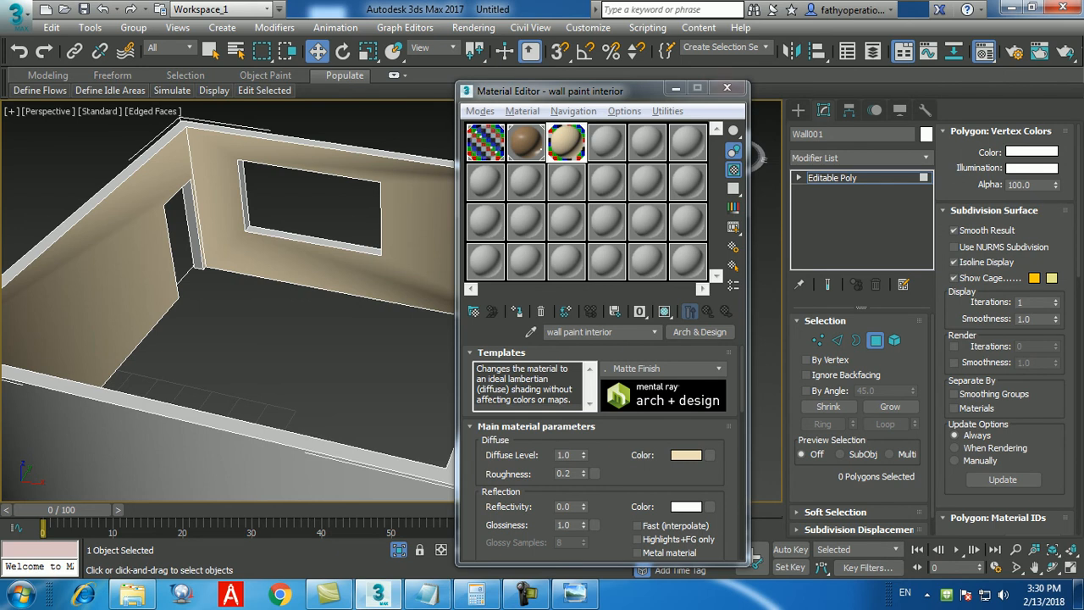
- Close the Material Editor and end the wall's isolation so the whole room with its window is displayed
click(726, 87)
click(398, 548)
alt+middle_drag(381, 356, 375, 385)
scroll(372, 339, up, 5)
alt+middle_drag(338, 339, 424, 342)
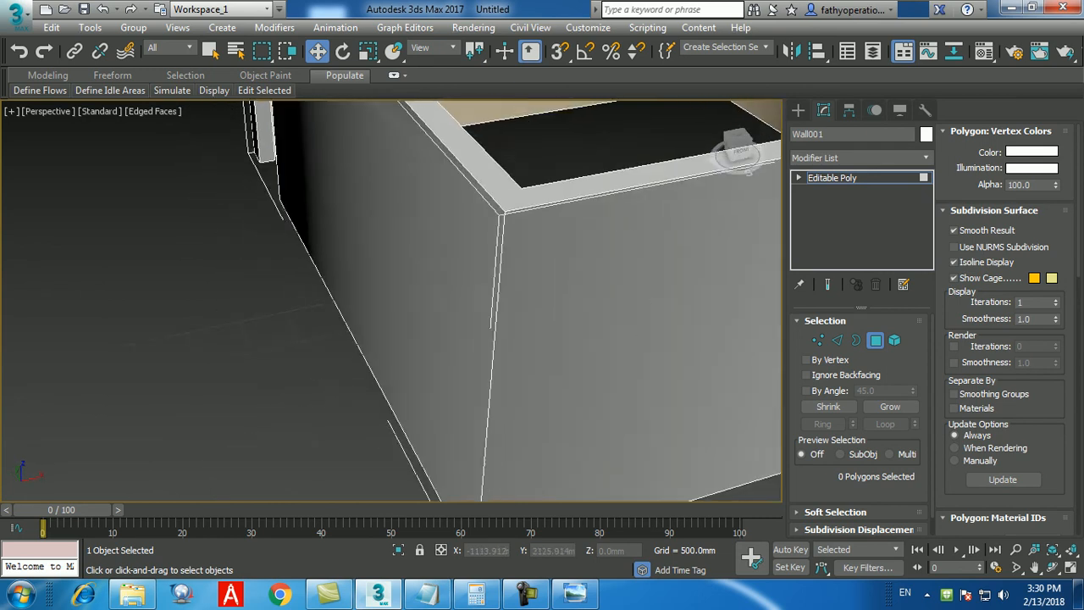
scroll(390, 300, down, 8)
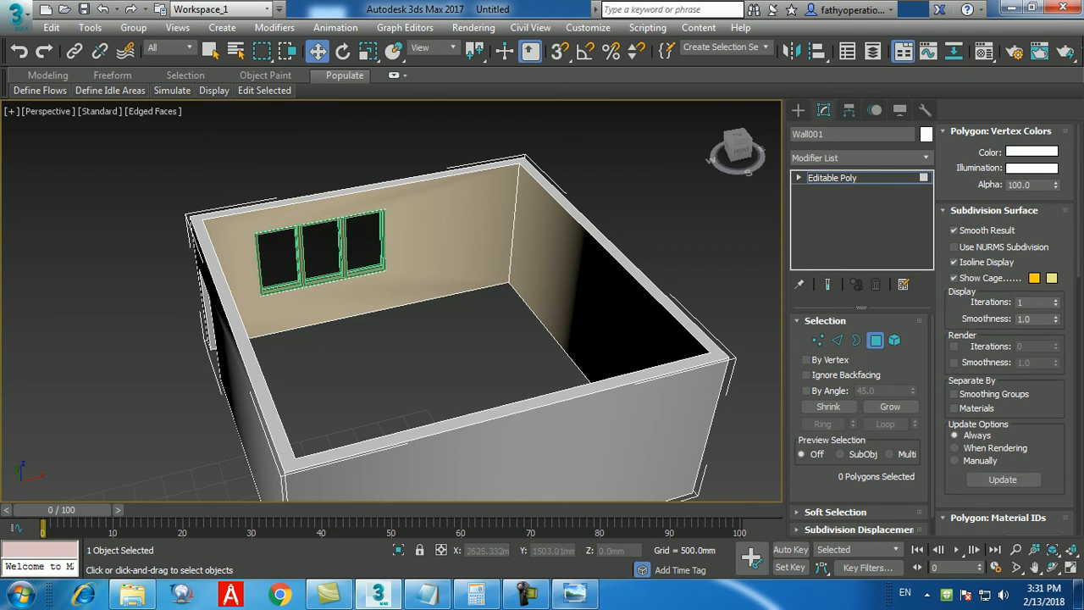
- Save the scene to the Desktop under the new file name "New interior dewa"
click(527, 594)
click(526, 594)
click(16, 15)
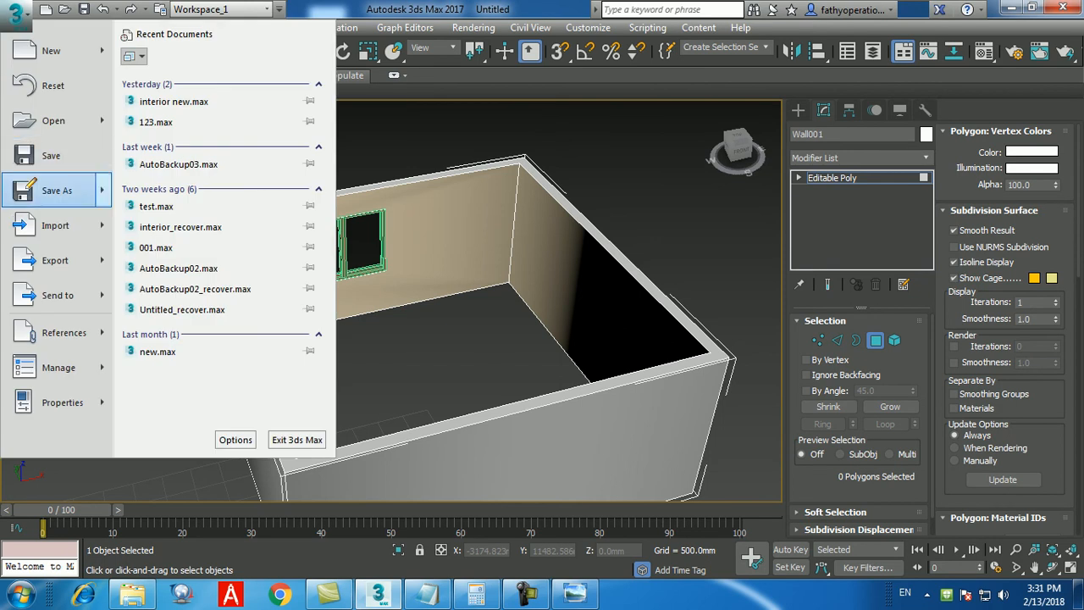
mouse_move(57, 189)
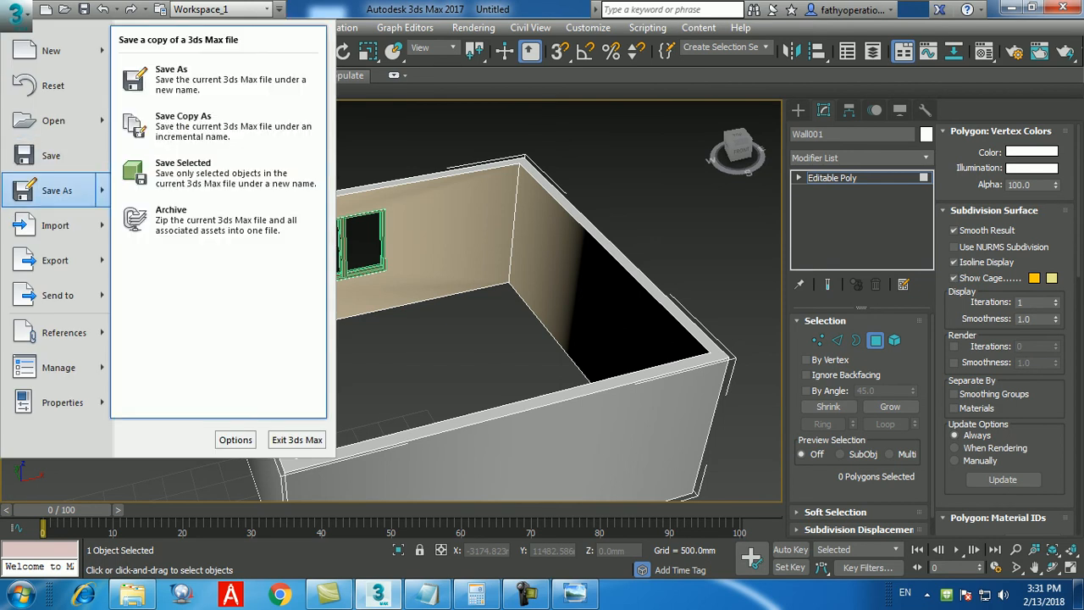
click(178, 78)
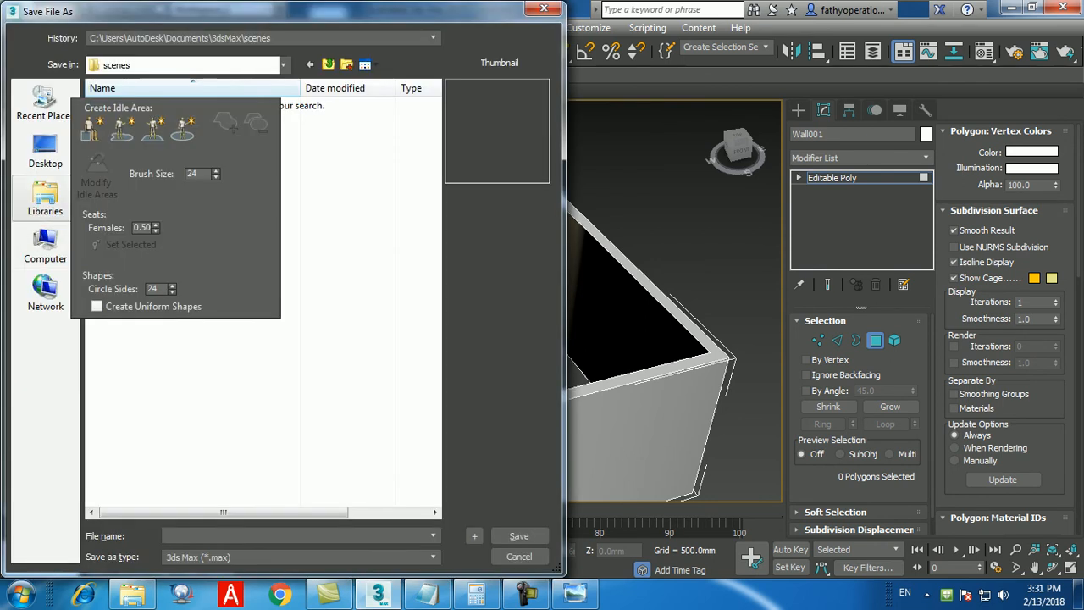
click(45, 151)
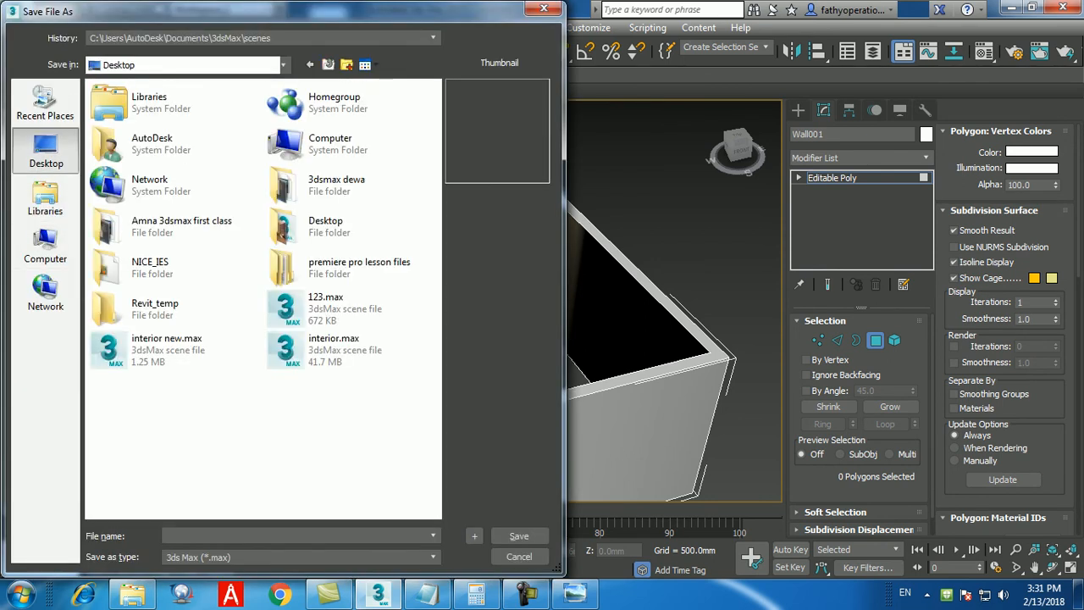
text(New interiordewa)
key(Return)
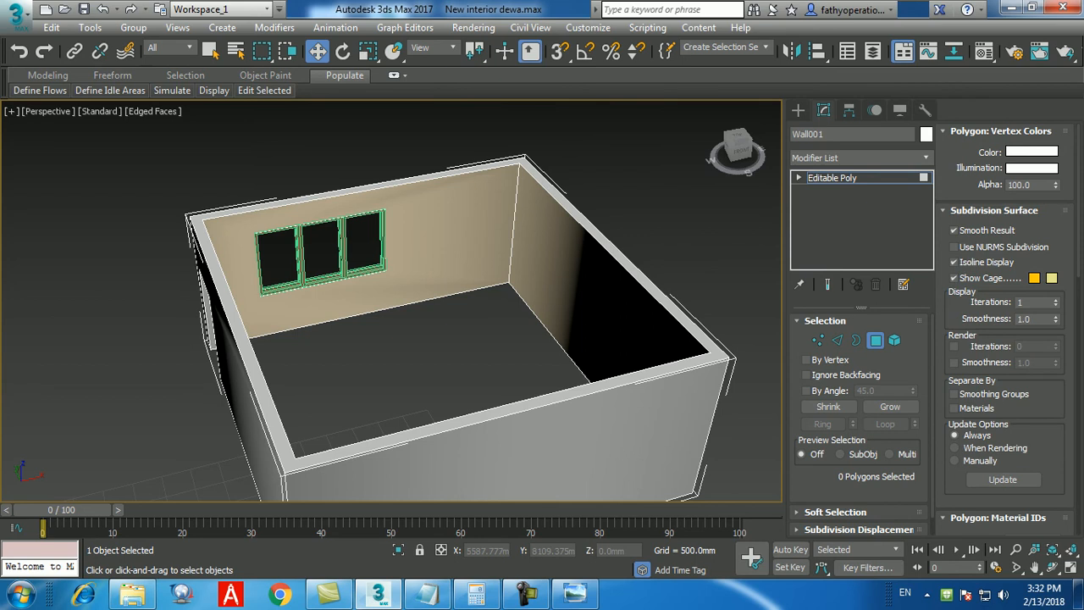
- Review the Arch & Design entry among the mental ray material types for wall paint interior without changing the material
key(m)
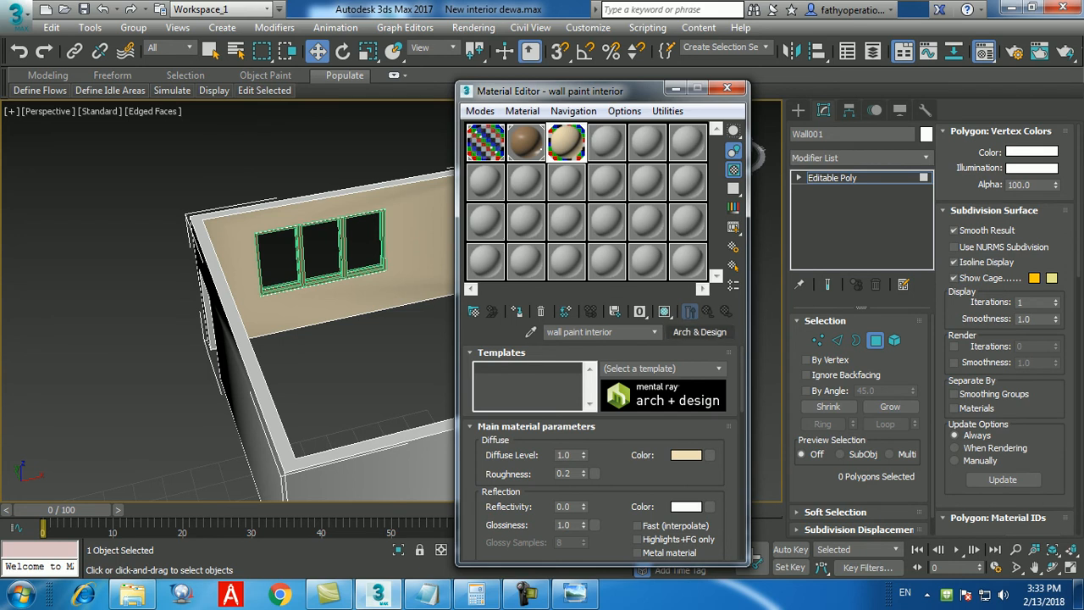
click(700, 332)
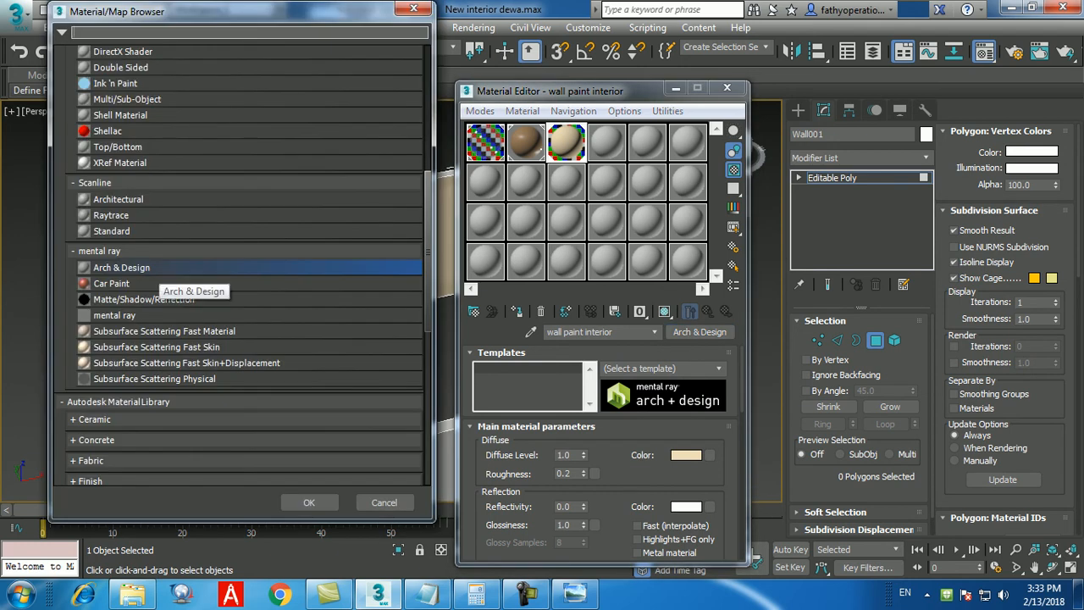
click(414, 8)
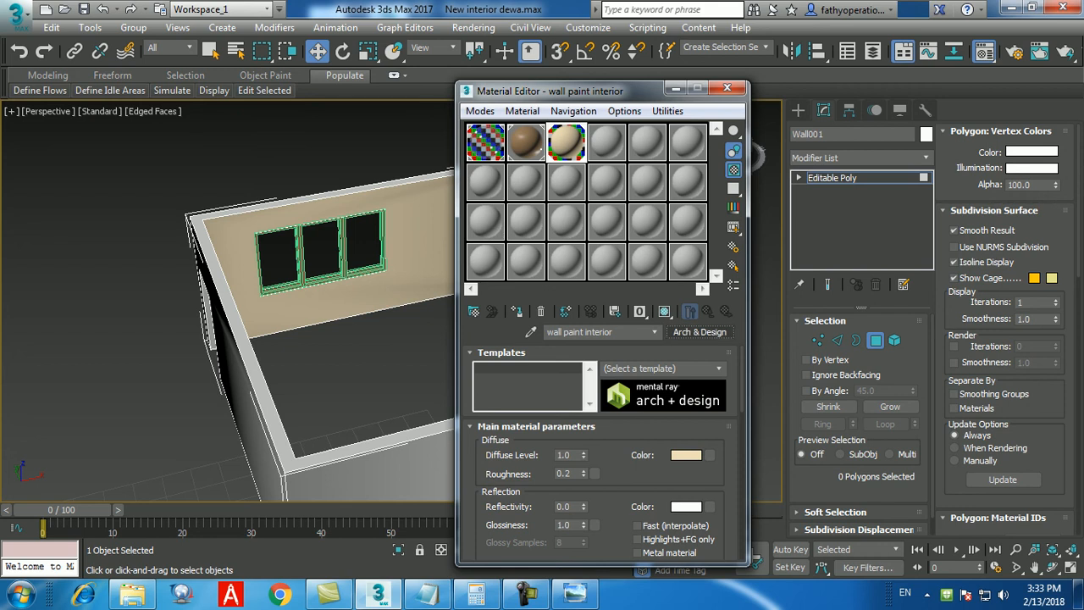
click(727, 88)
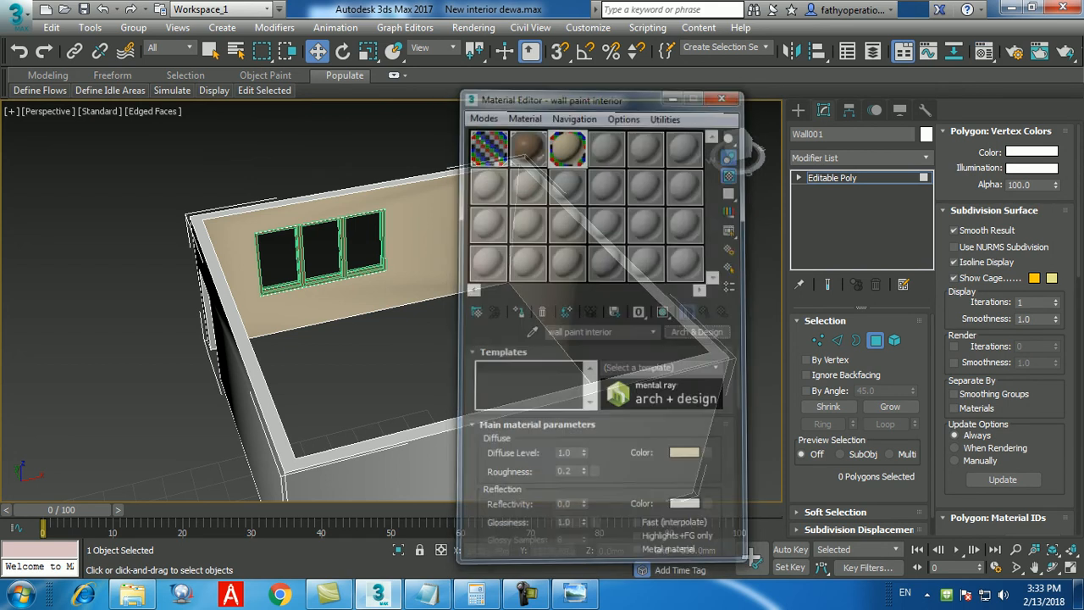
- Leave polygon editing for object creation and show the whole room plan in a maximized Top view
mouse_move(406, 338)
alt+middle_down()
mouse_move(499, 292)
mouse_move(546, 287)
mouse_move(487, 356)
mouse_move(398, 347)
alt+middle_up()
click(798, 111)
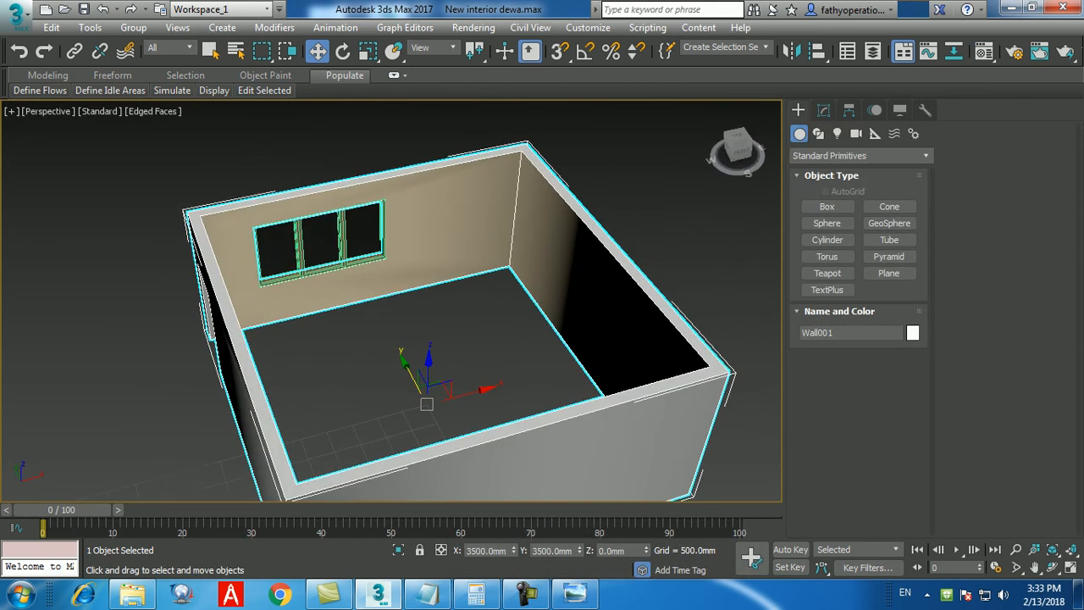
scroll(423, 385, down, 5)
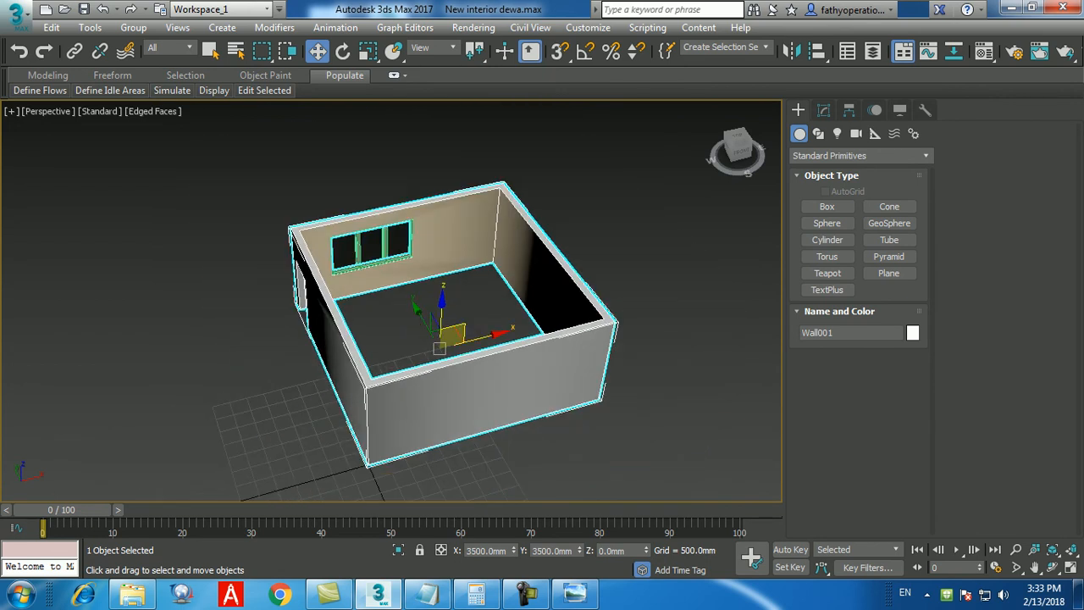
key(alt+w)
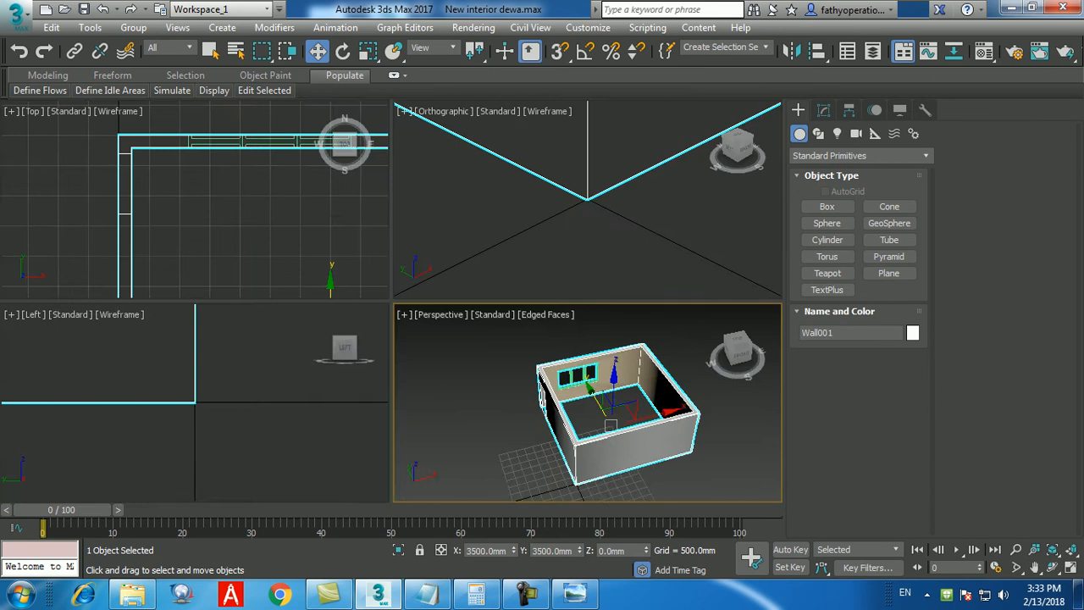
right_click(263, 233)
key(alt+w)
scroll(355, 309, down, 6)
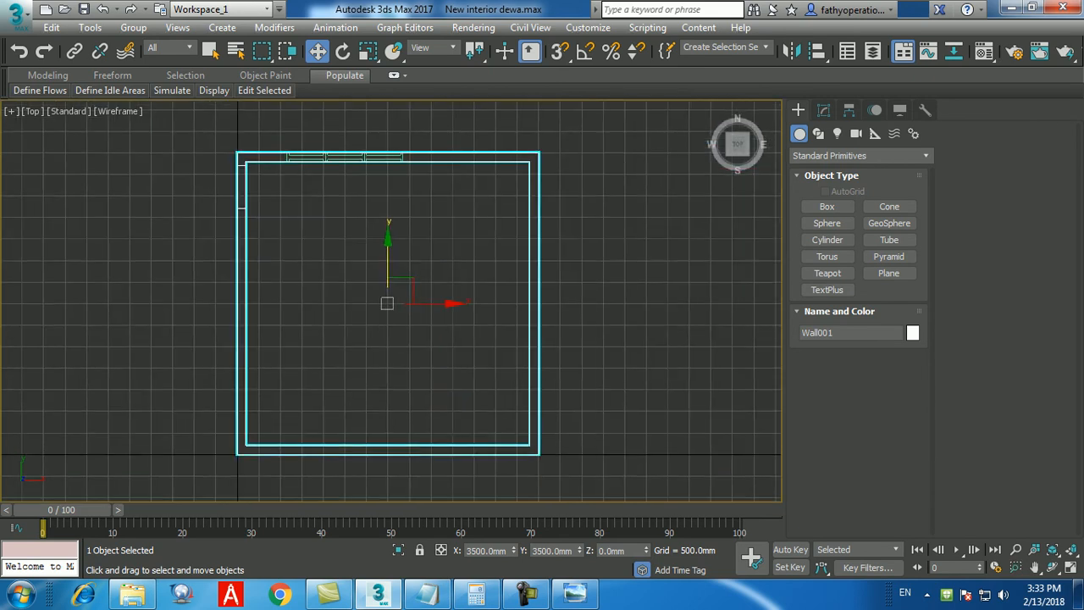
middle_drag(344, 288, 344, 296)
scroll(344, 296, up, 4)
scroll(343, 296, down, 2)
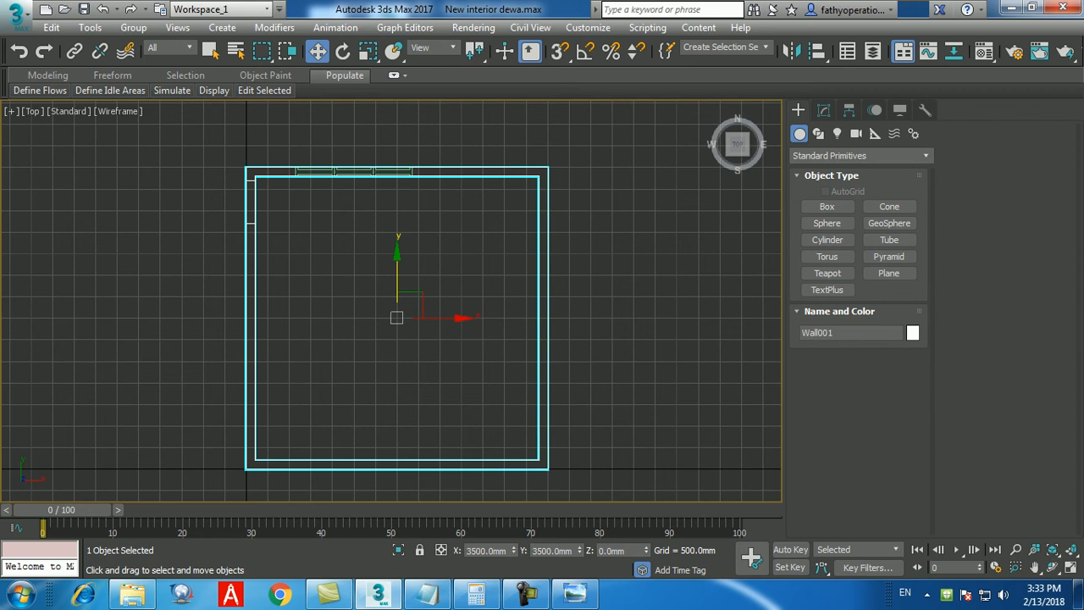
- Draw a vertex-snapped box over the walls' outer footprint, 7000 by 7000 mm and 3000 mm high
click(827, 206)
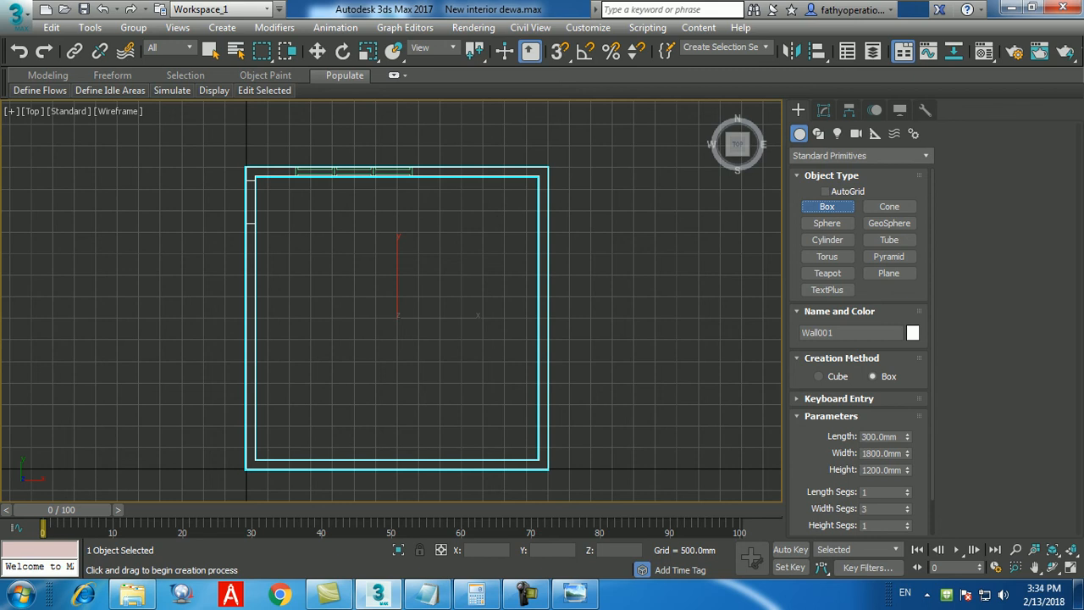
click(561, 51)
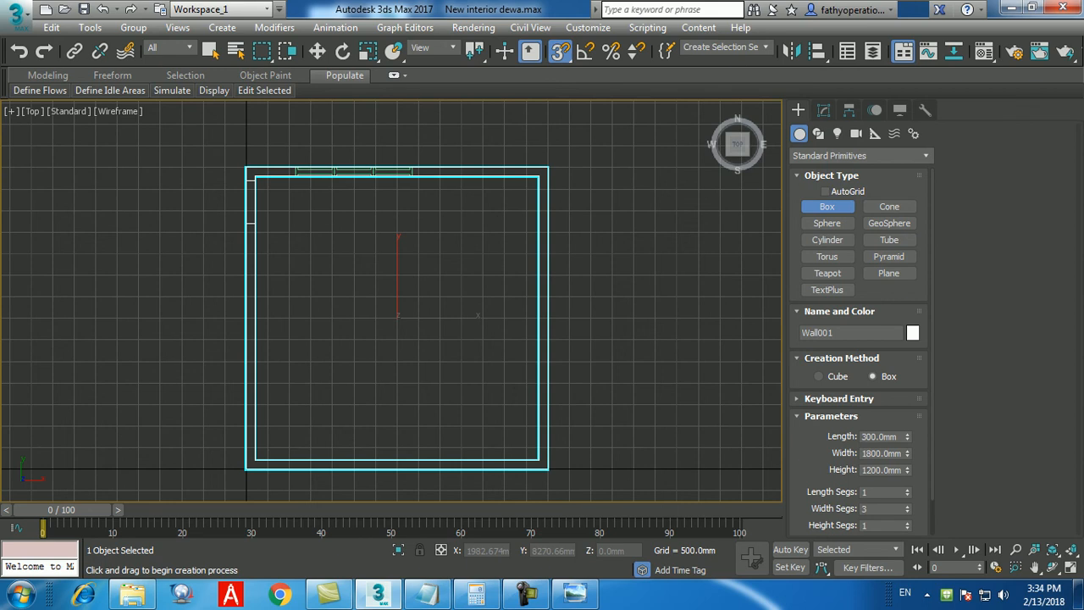
click(525, 594)
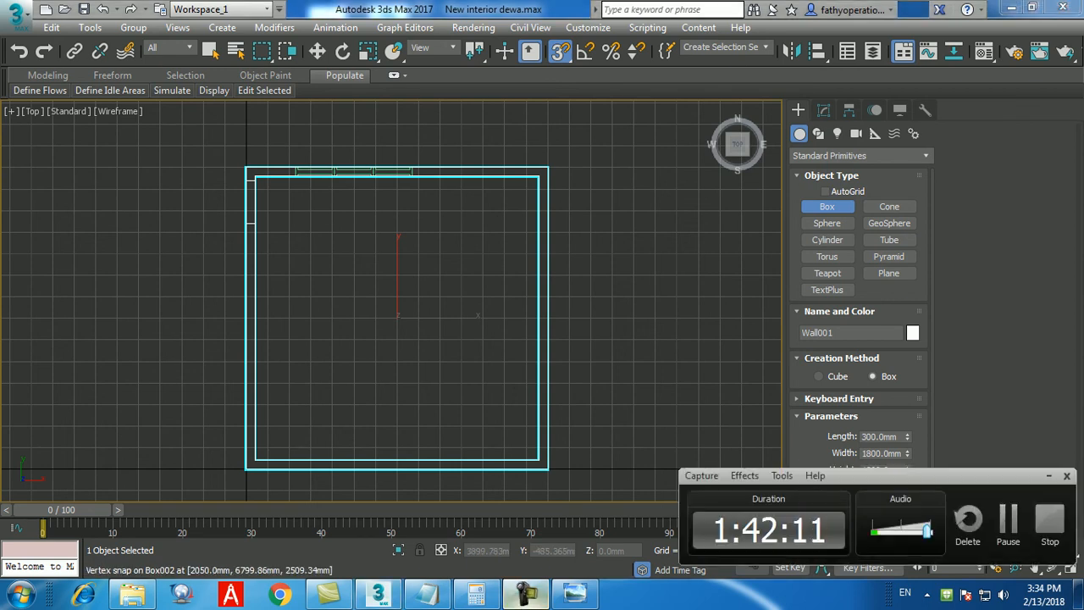
click(525, 594)
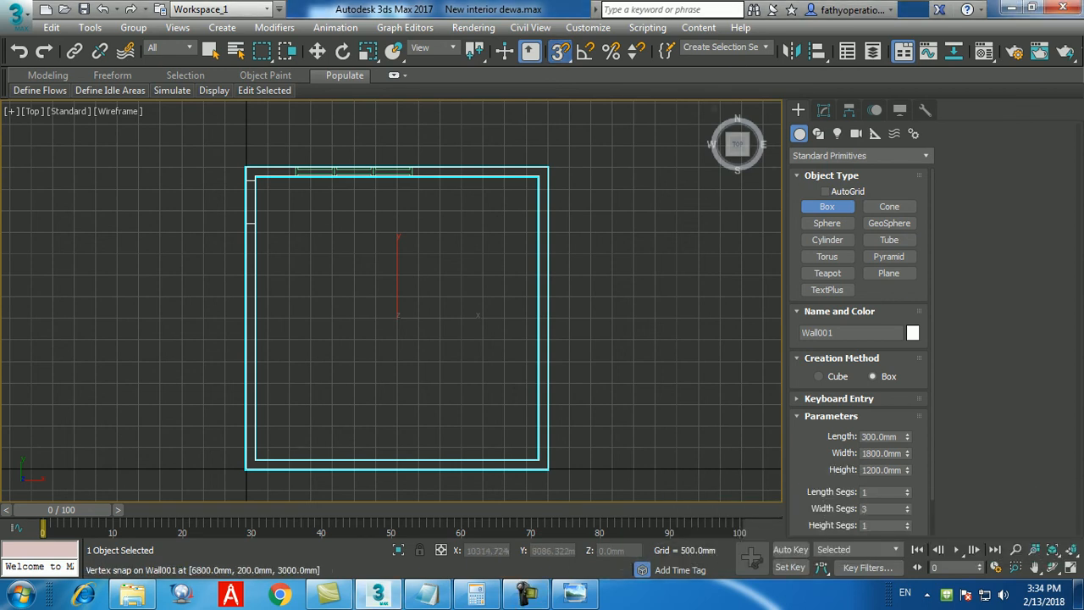
click(559, 51)
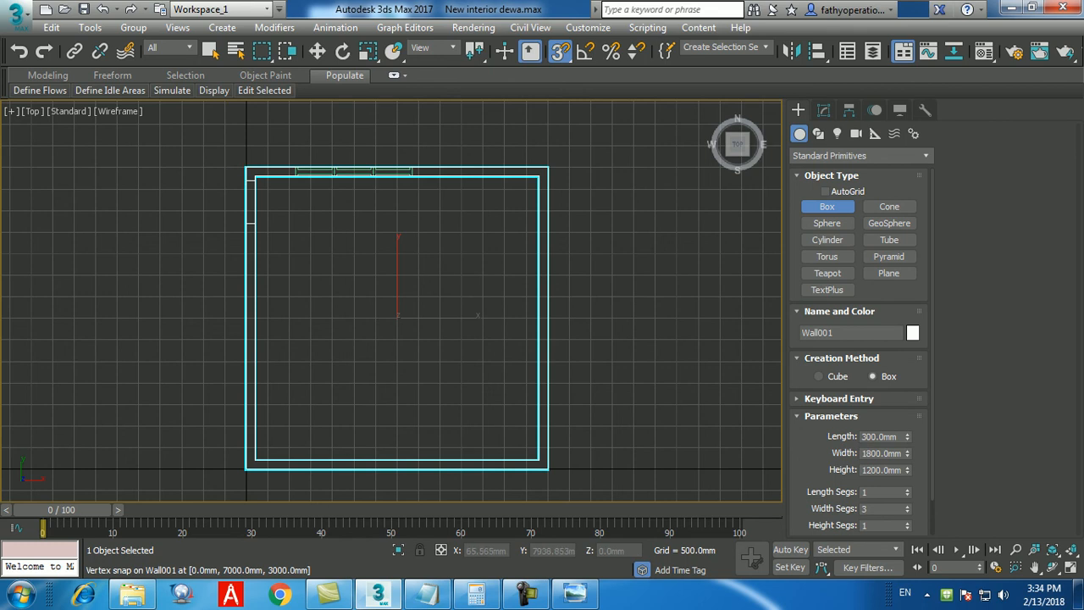
drag(245, 167, 548, 468)
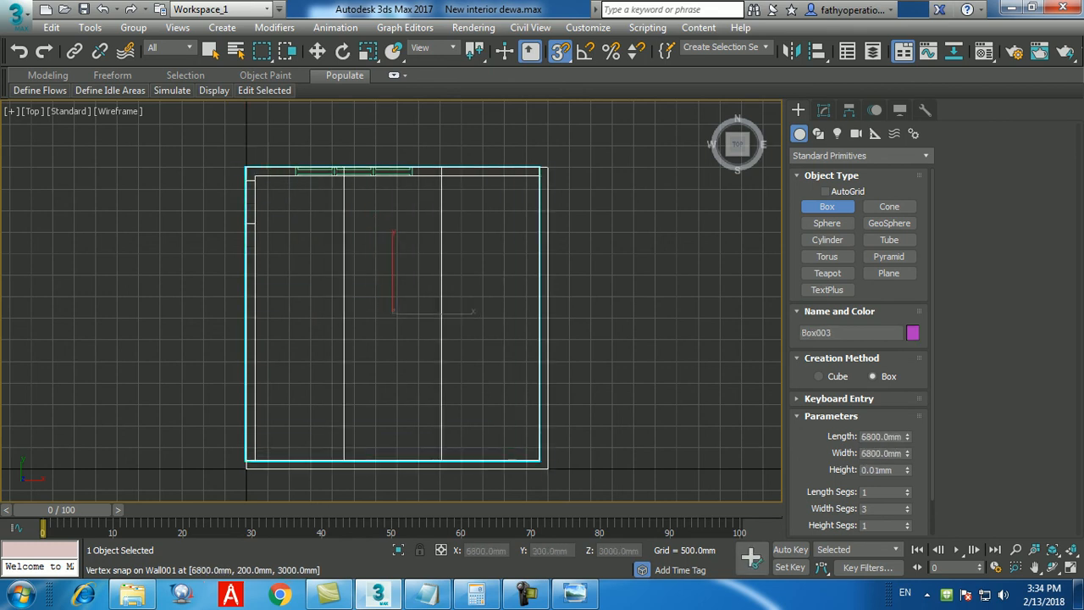
click(539, 460)
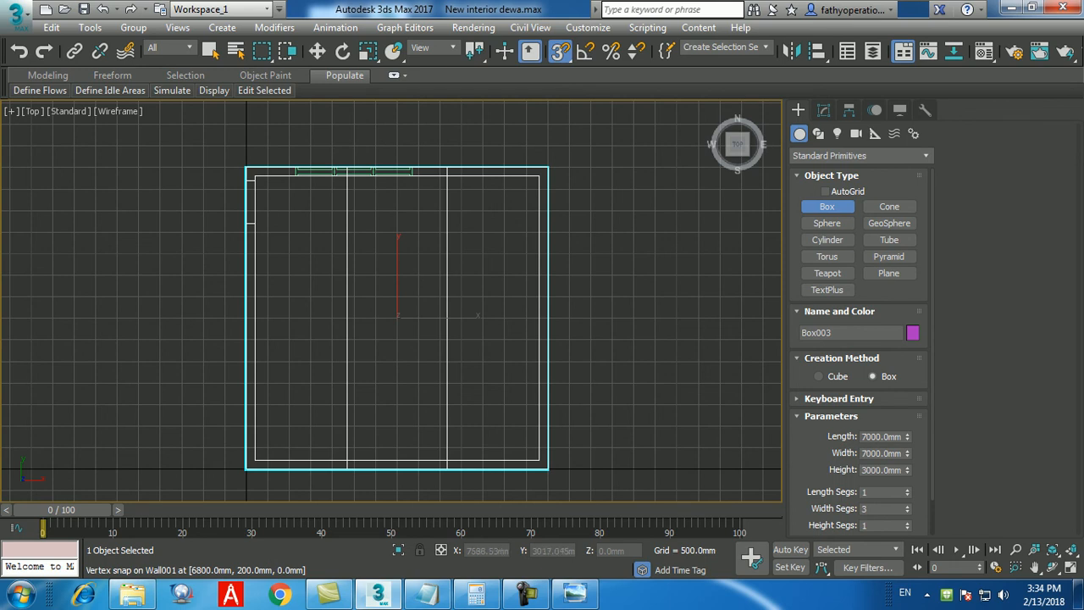
key(w)
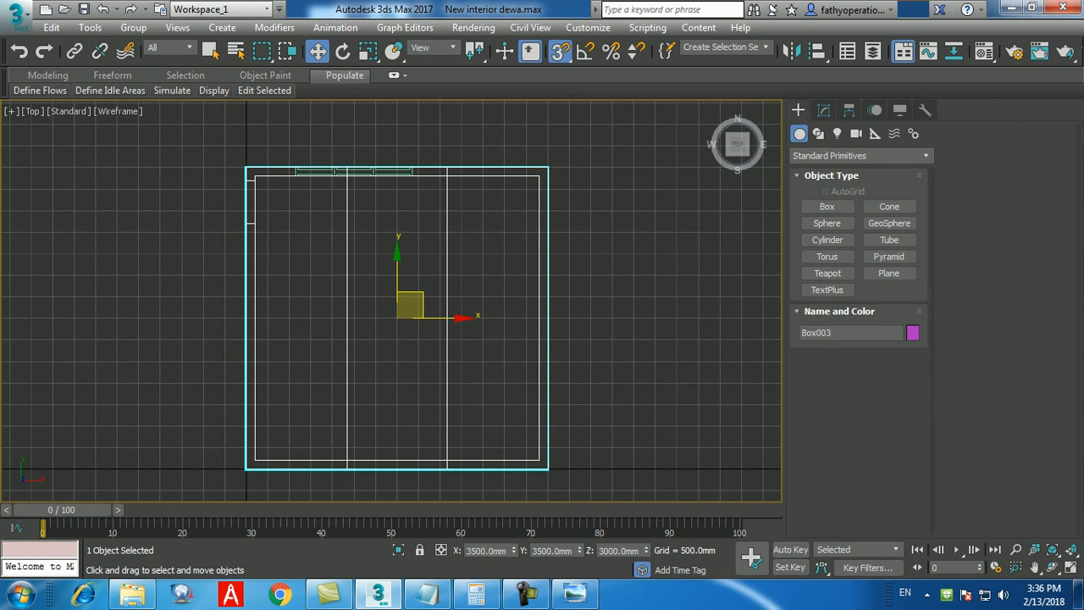
- Examine the new box in relation to the room walls in a maximized Perspective view
key(alt+w)
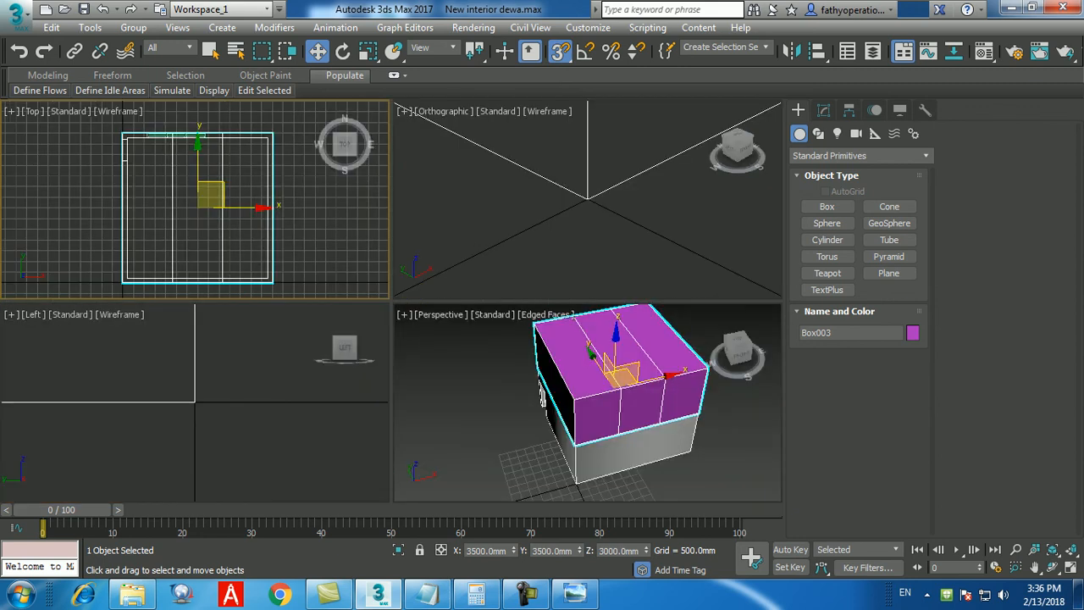
key(alt+w)
key(alt+w)
key(f)
key(alt+w)
middle_drag(508, 381, 500, 288)
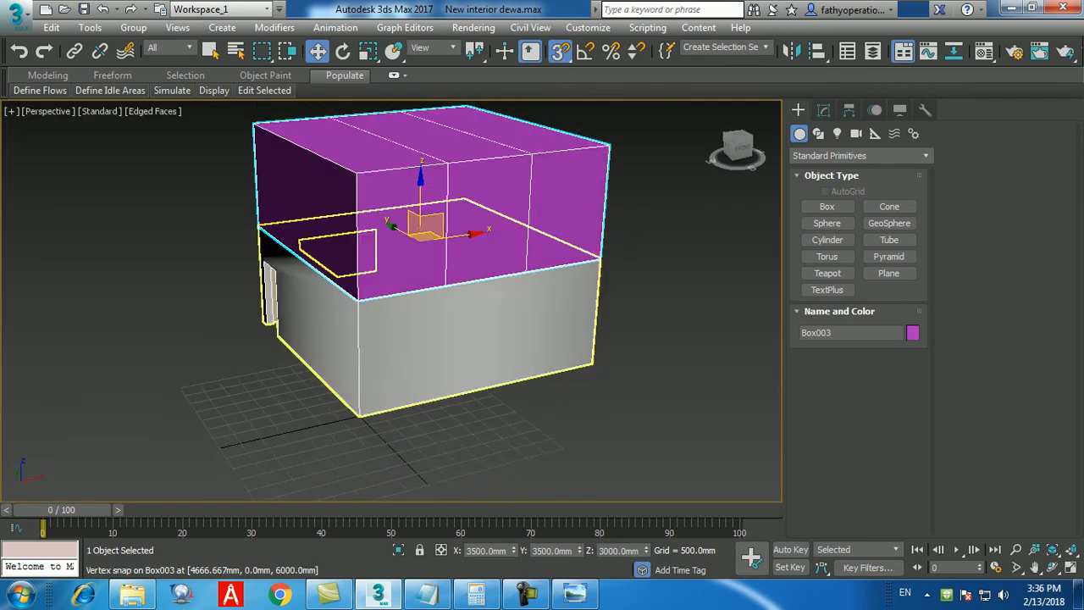
middle_drag(527, 173, 510, 202)
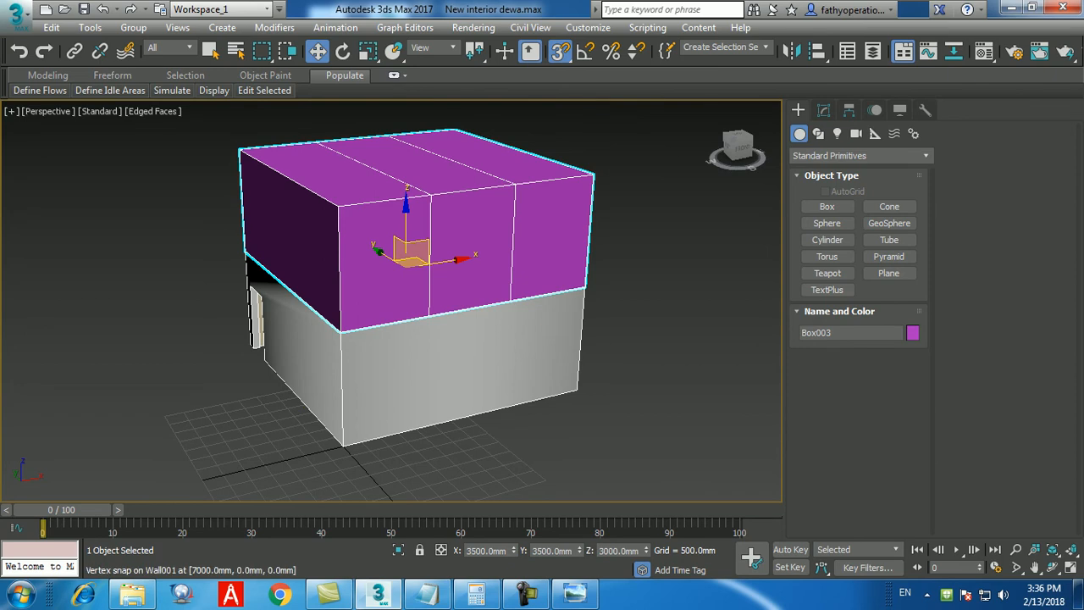
click(544, 128)
click(515, 182)
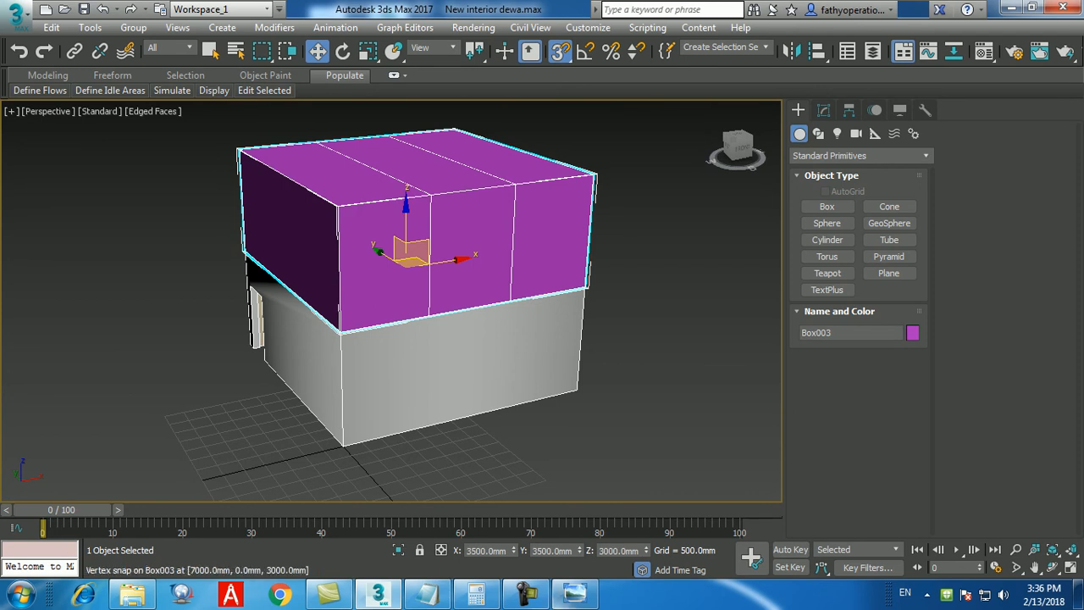
click(527, 594)
click(526, 594)
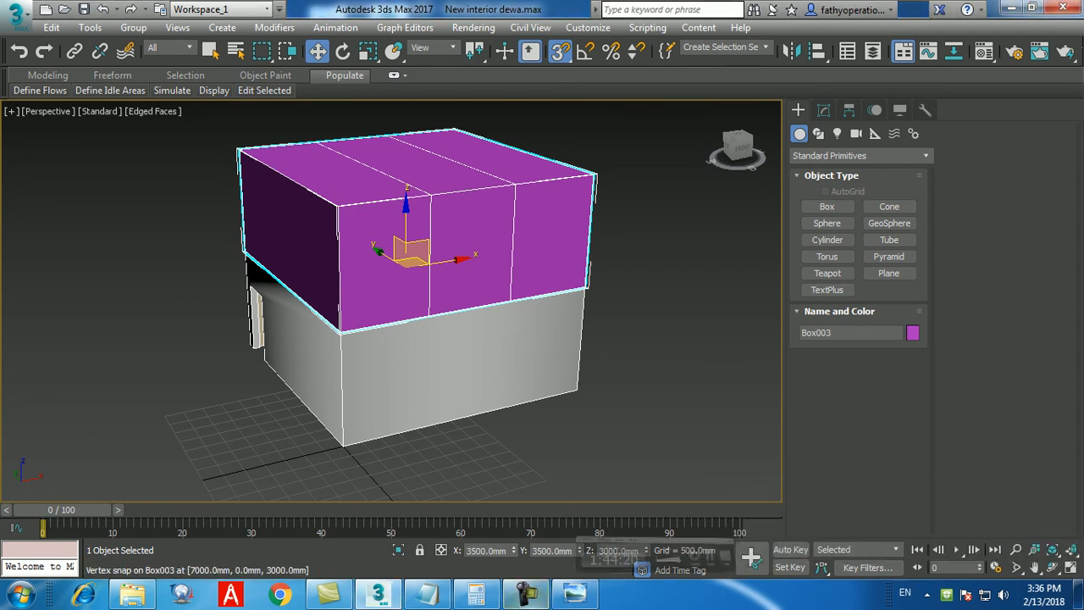
- Set the new box's height to -150 mm and its Z position to 0 mm so it forms the floor slab
click(822, 110)
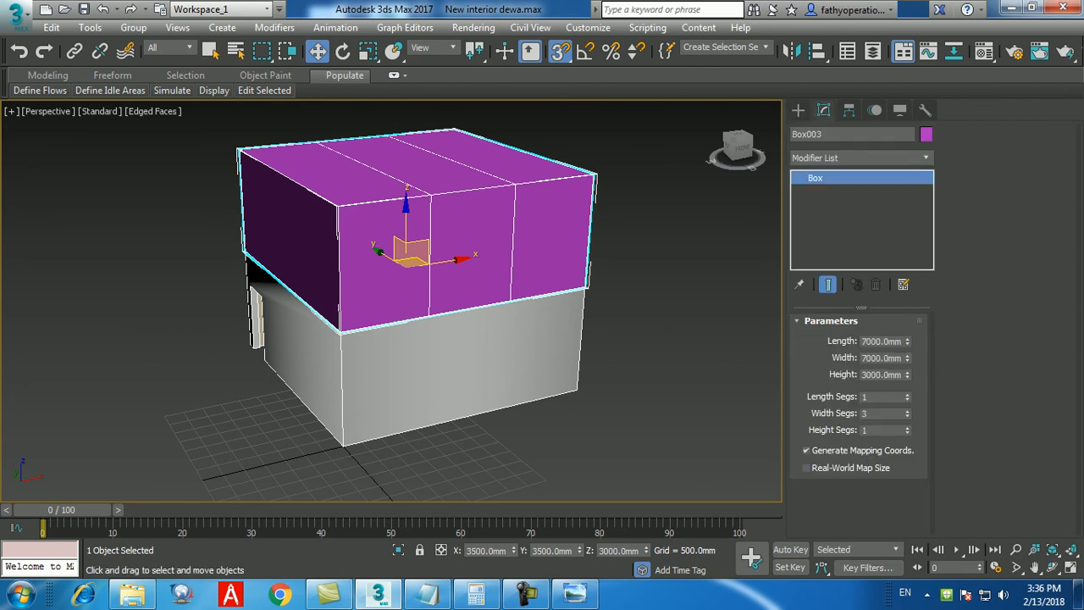
double_click(881, 374)
text(-150)
key(Return)
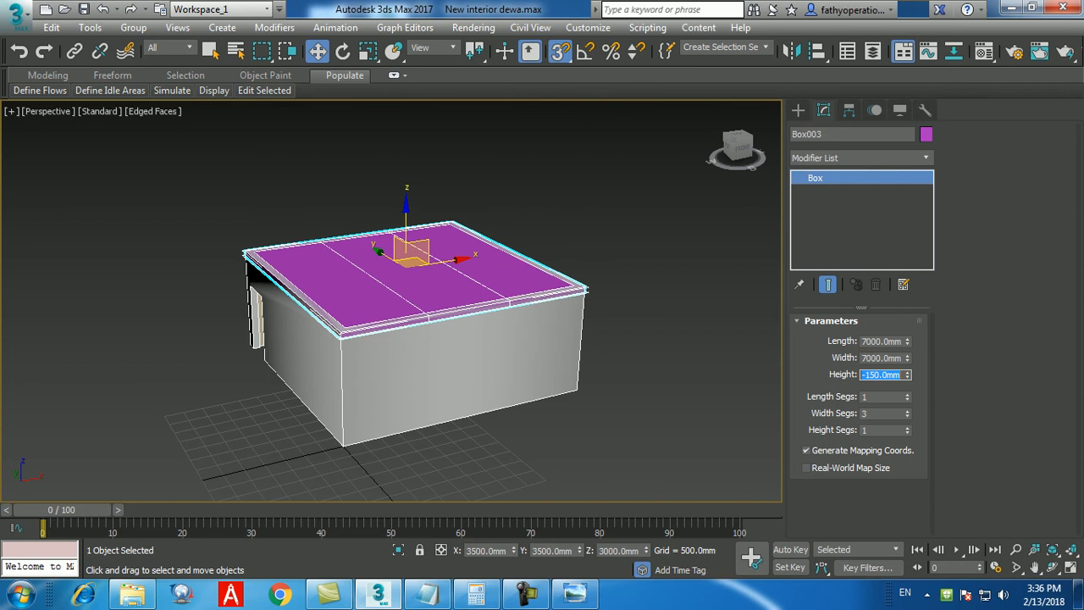
double_click(618, 550)
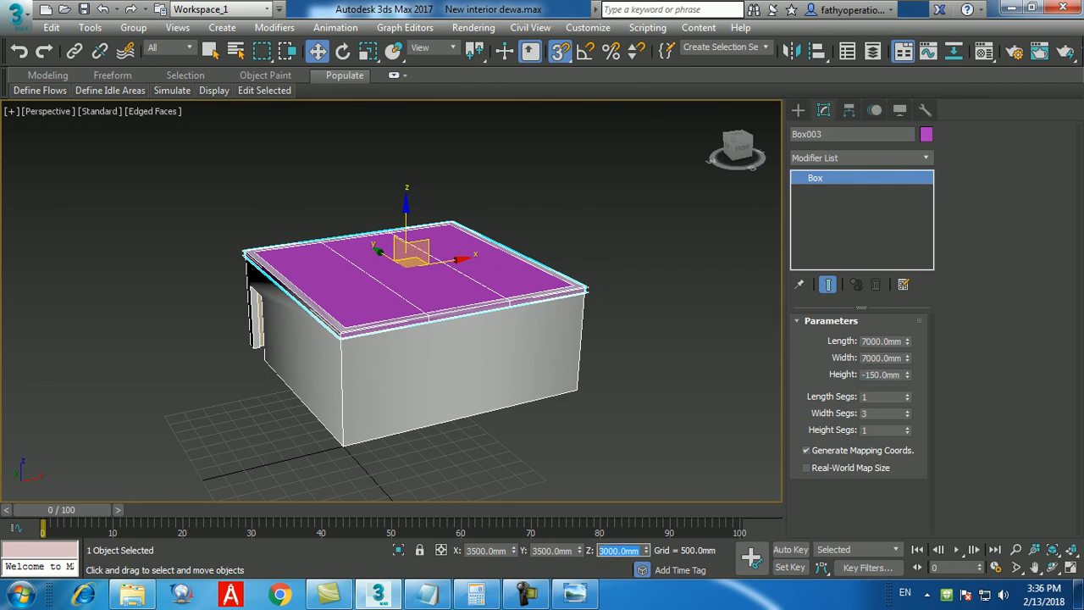
text(0)
key(Return)
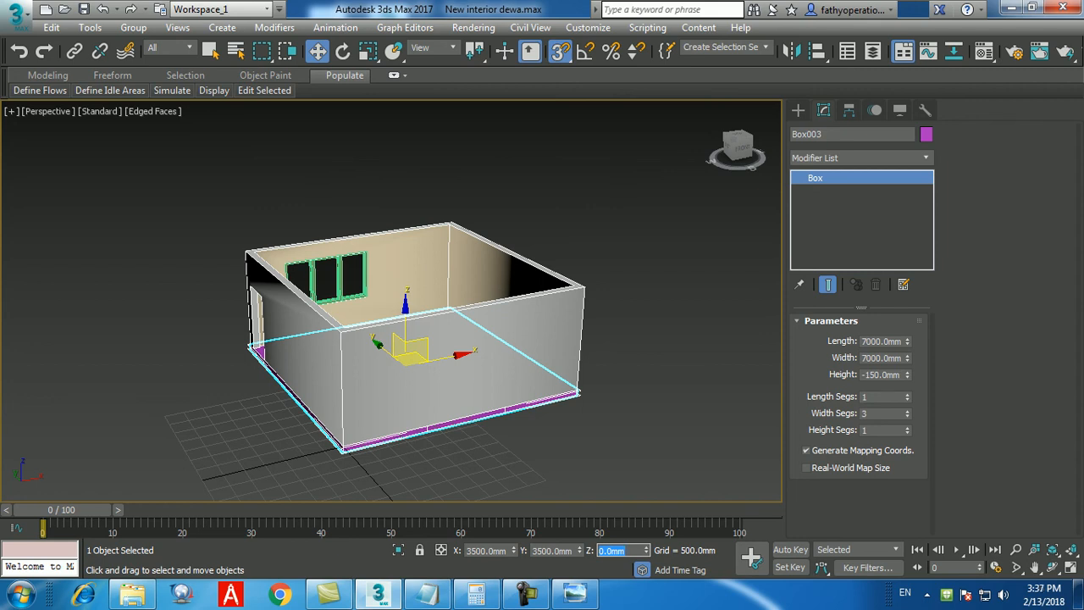
- Set the floor slab's width segments to 1
double_click(875, 413)
text(1)
key(Return)
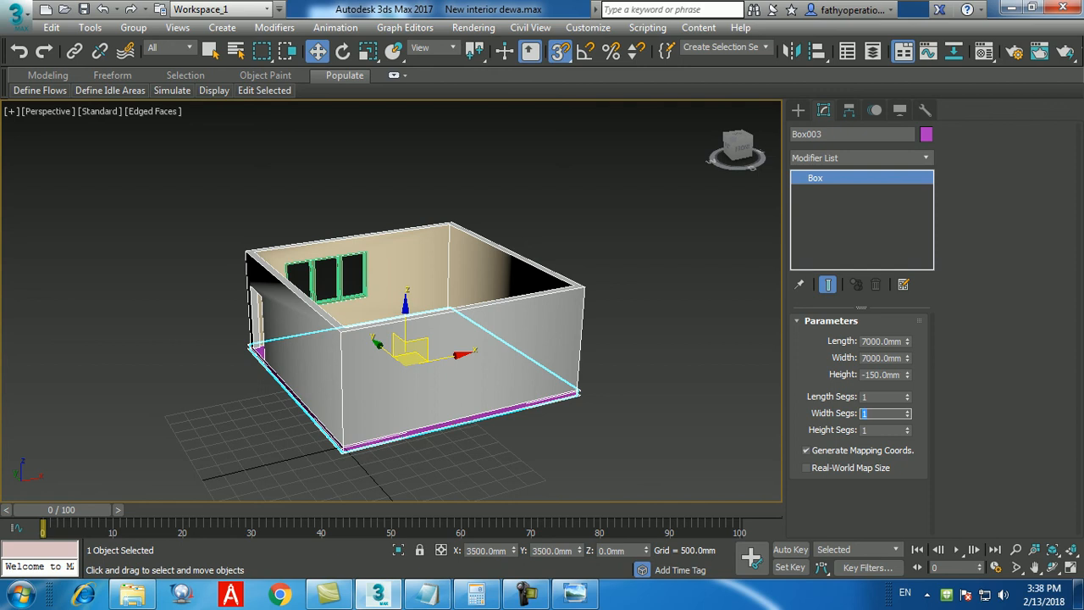
- Try scaling the floor slab uniformly to about 97 percent and undo the scaling
alt+middle_drag(605, 423, 525, 409)
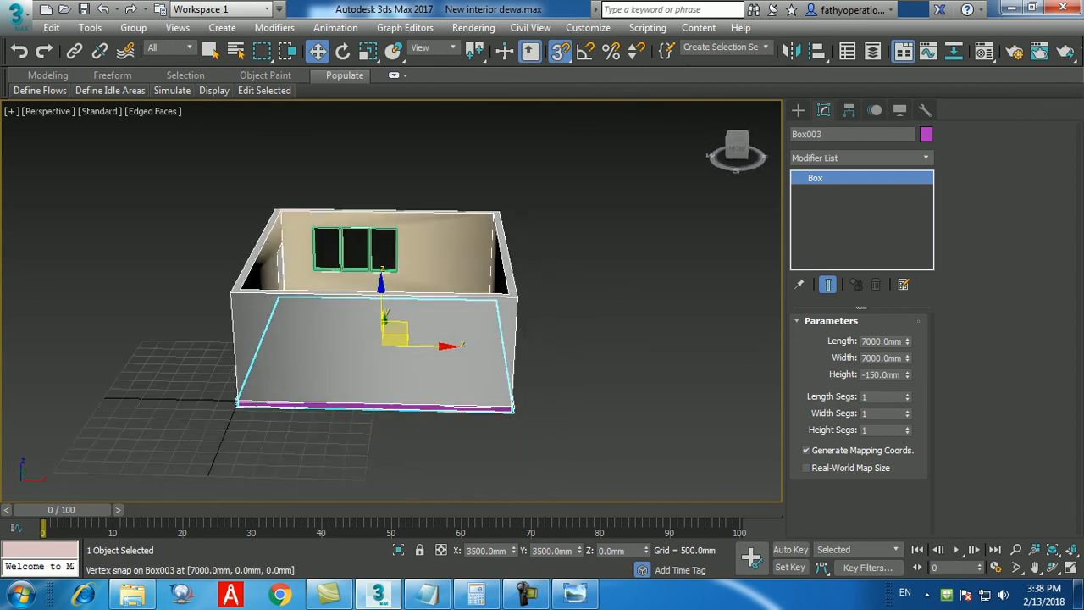
scroll(533, 408, up, 5)
scroll(533, 408, down, 1)
scroll(530, 388, up, 1)
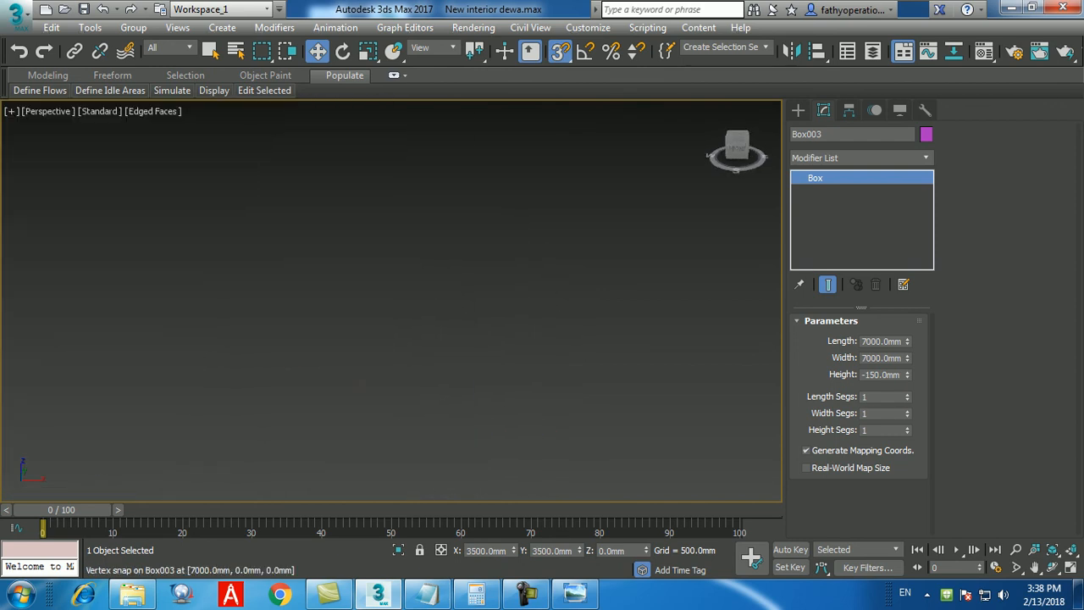
scroll(530, 388, down, 4)
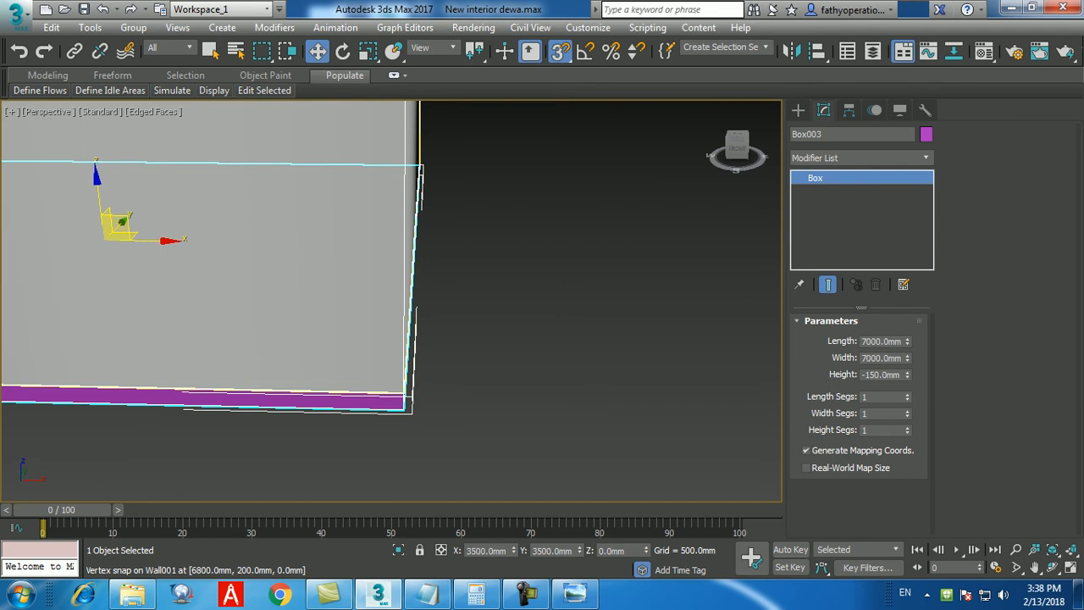
key(r)
drag(109, 228, 108, 233)
alt+middle_drag(254, 263, 200, 251)
scroll(297, 331, up, 3)
middle_drag(254, 339, 619, 231)
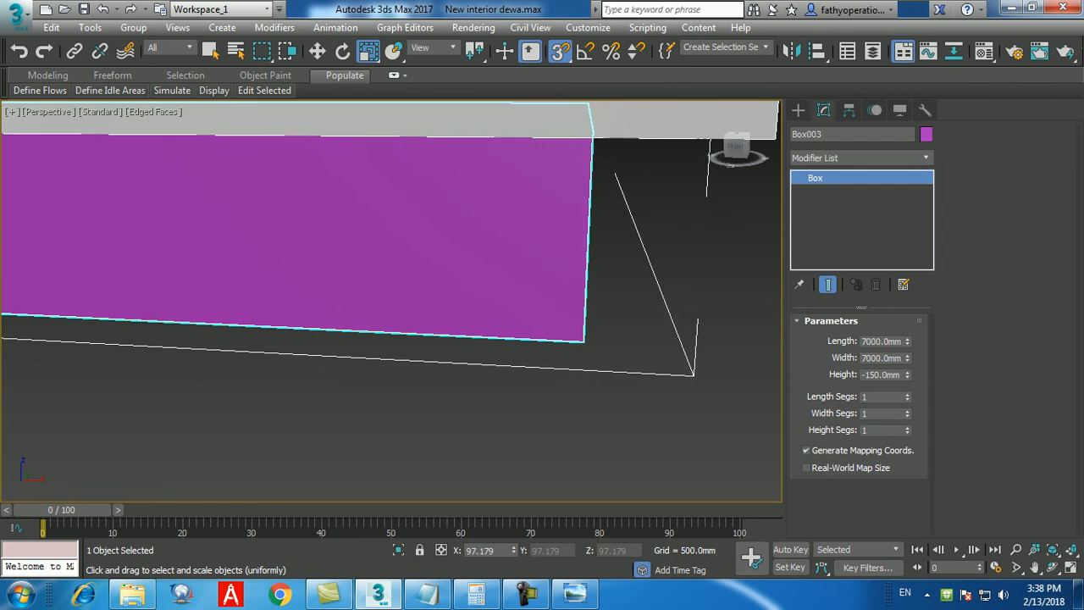
key(ctrl+z)
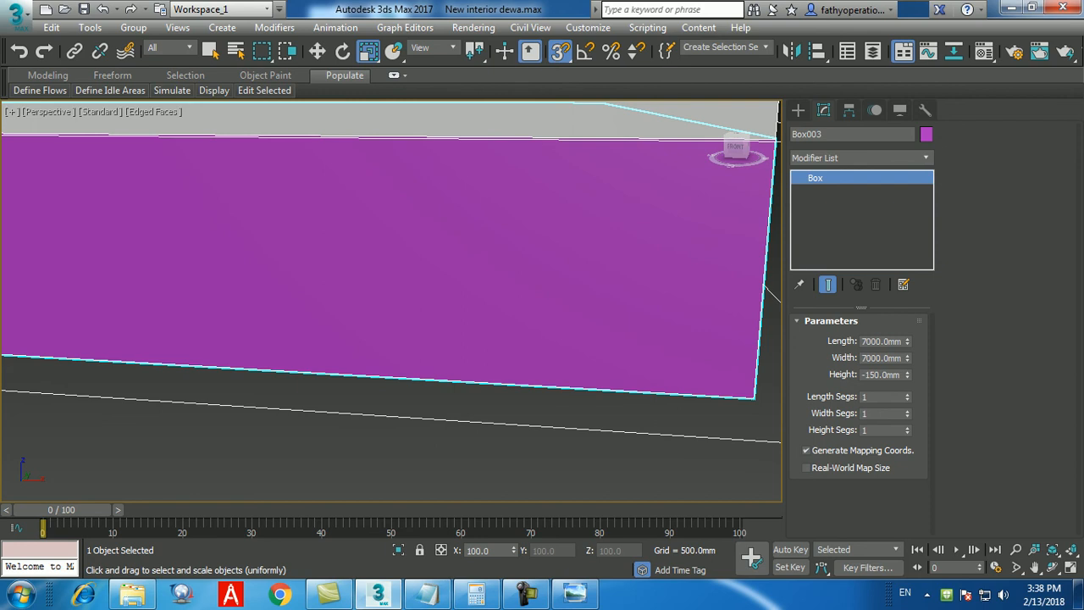
- Examine the floor slab, walls and window from inside and outside the room with the Move tool active and nothing selected
scroll(551, 162, down, 5)
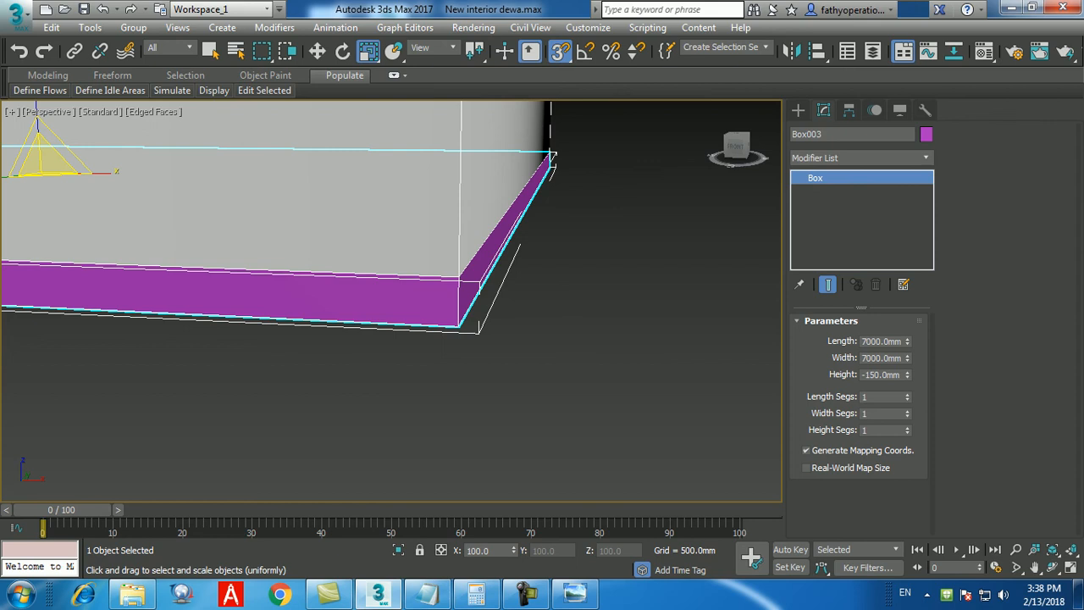
alt+middle_drag(423, 280, 493, 386)
scroll(436, 317, down, 4)
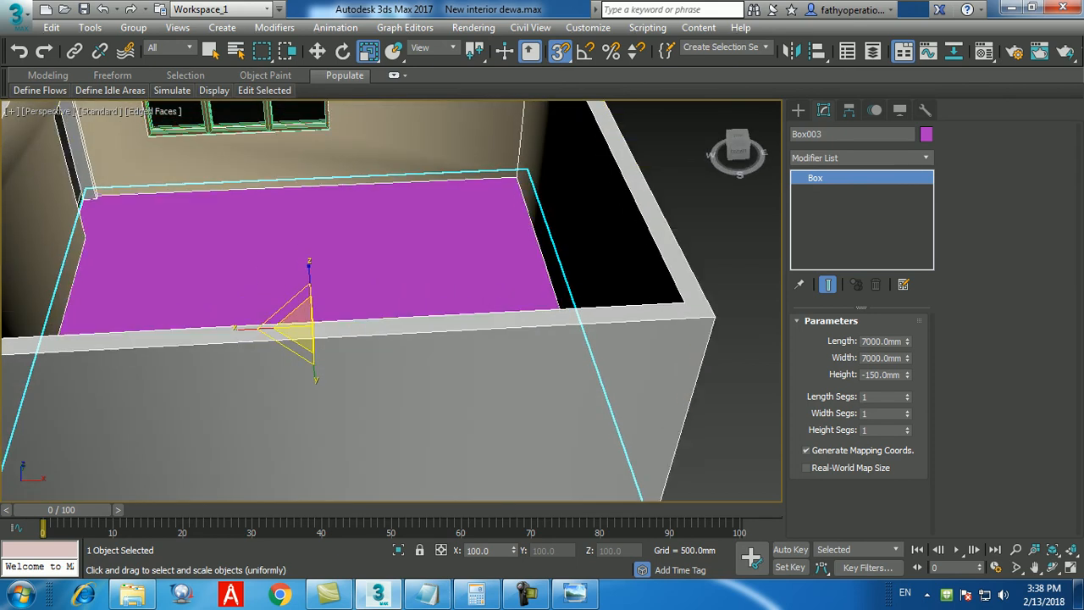
scroll(390, 300, down, 3)
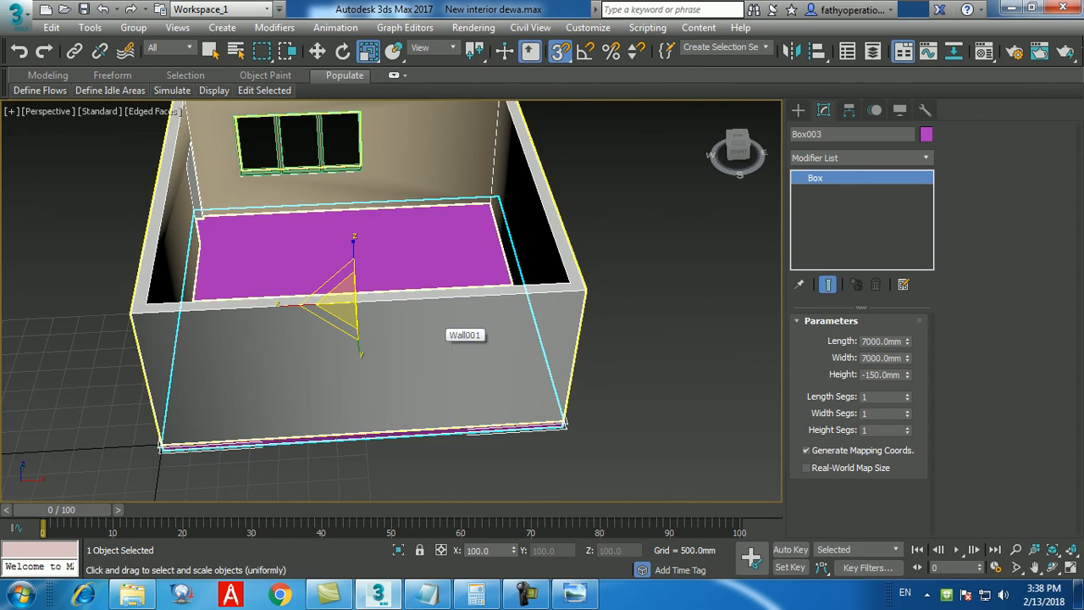
alt+middle_drag(449, 320, 479, 321)
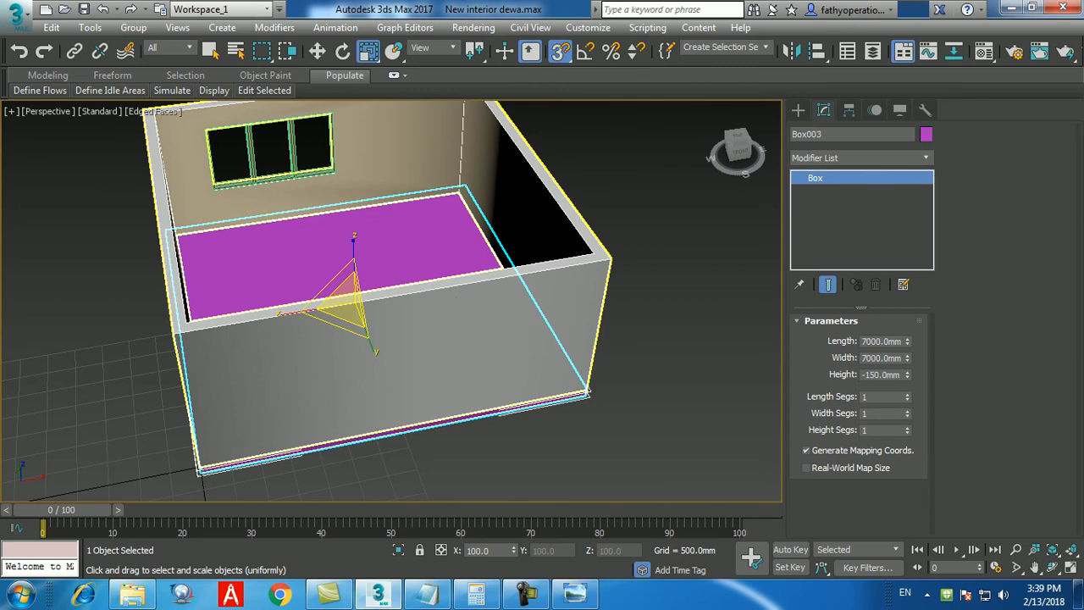
alt+middle_drag(457, 297, 440, 355)
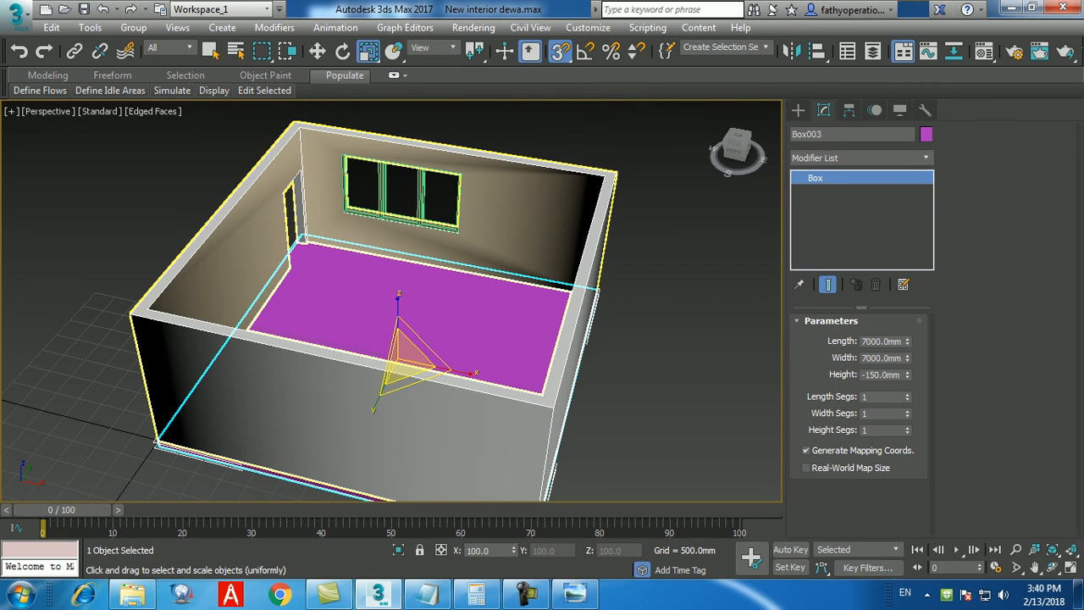
click(420, 201)
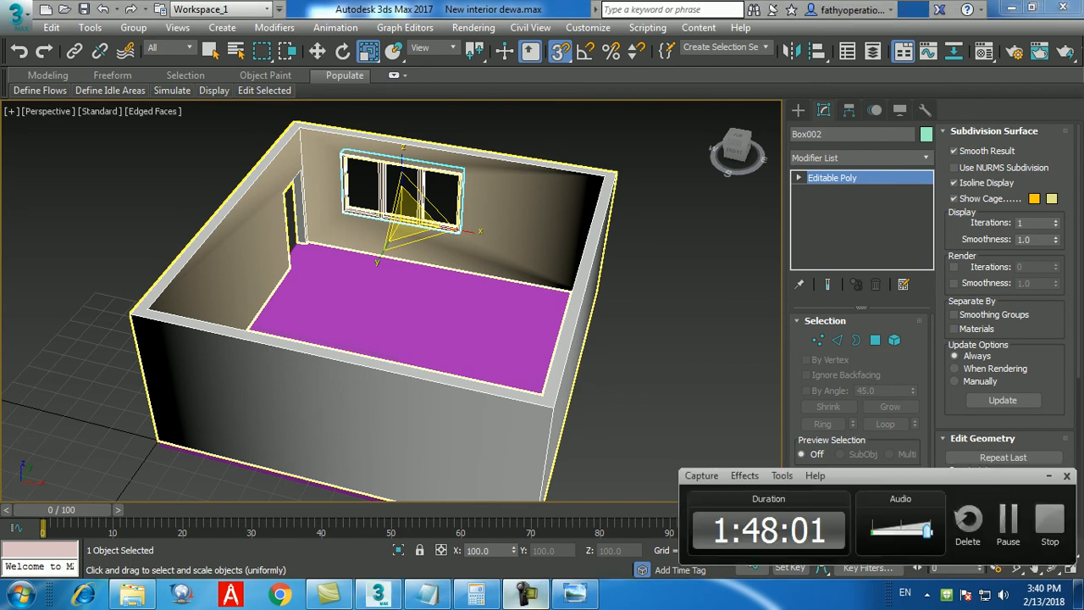
key(w)
alt+middle_drag(542, 395, 605, 326)
click(575, 431)
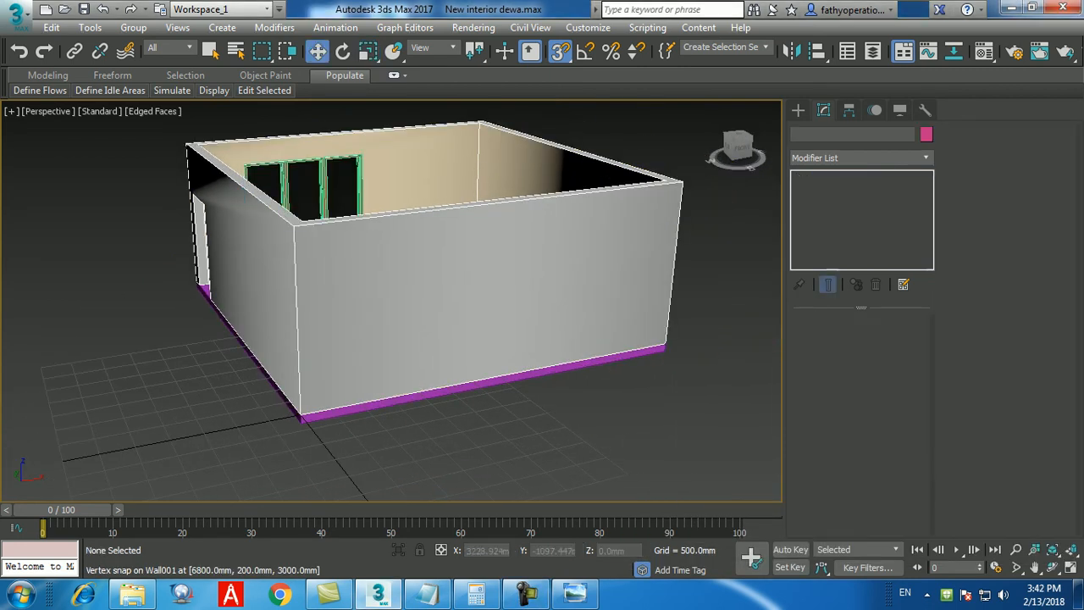
- Clone the floor slab as an independent copy named "ceiling"
click(542, 372)
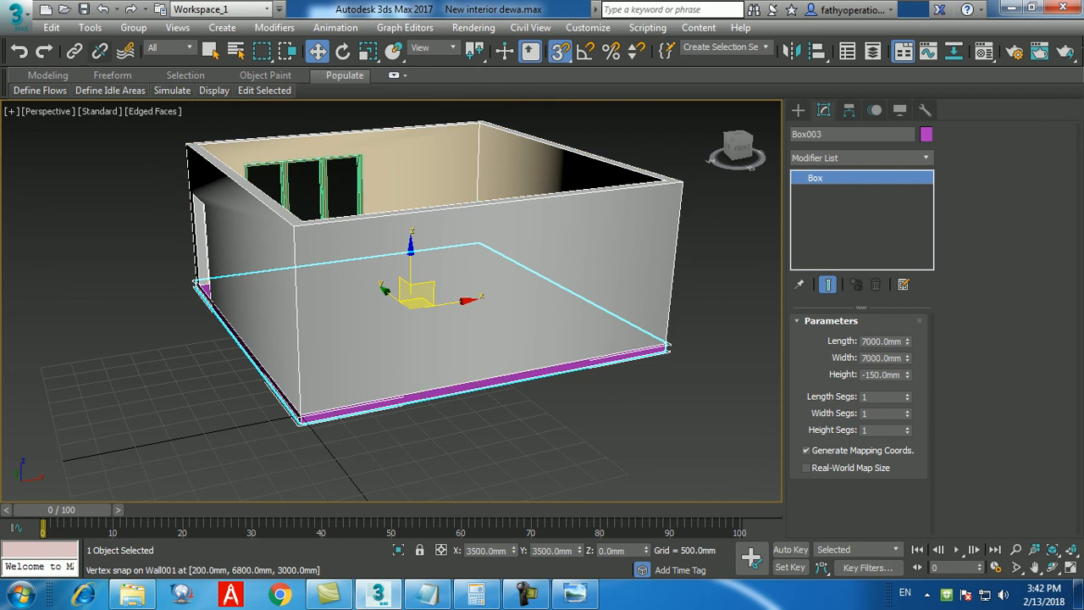
click(52, 27)
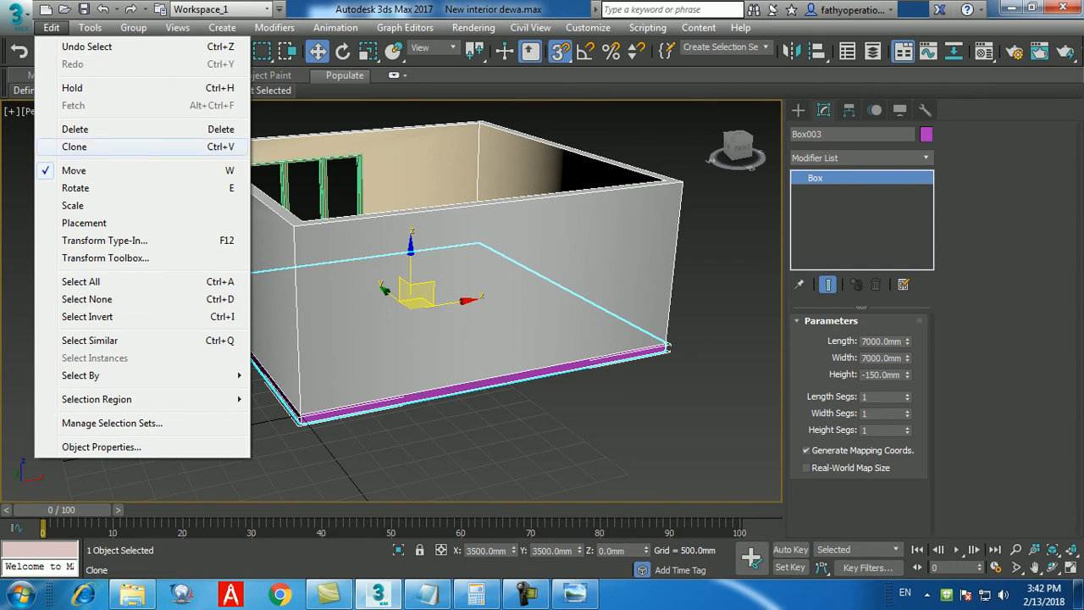
click(74, 147)
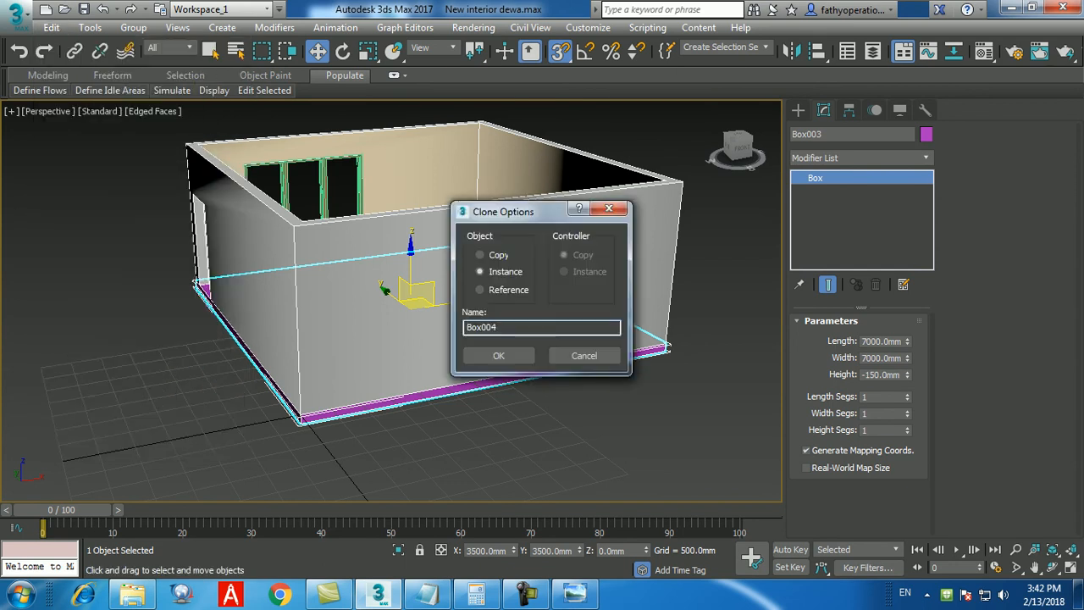
key(alt+space)
key(Escape)
drag(508, 211, 638, 188)
click(610, 231)
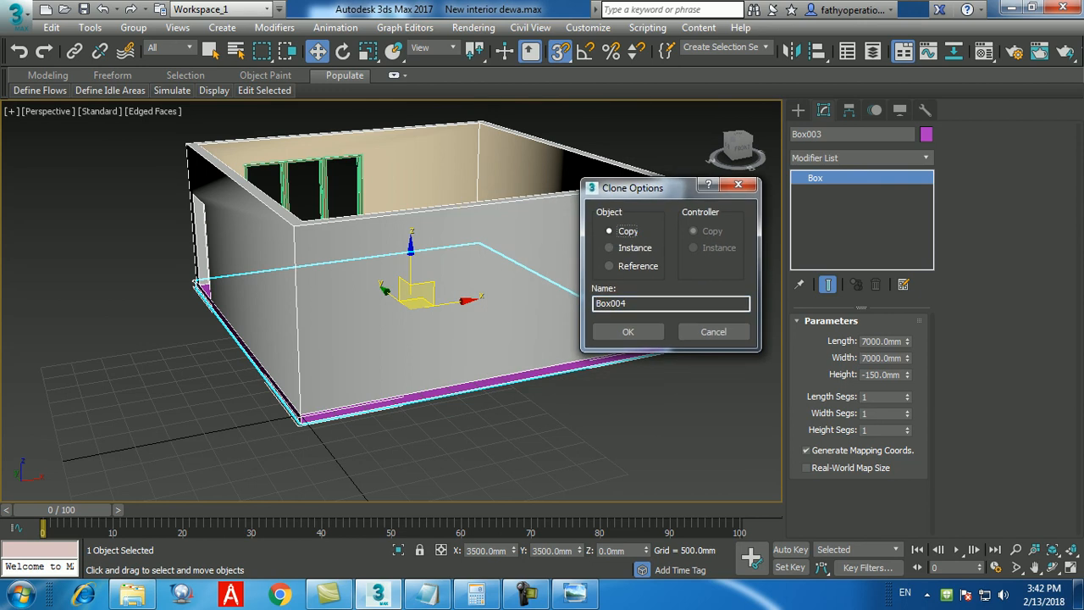
key(Tab)
text(ceiling)
click(628, 332)
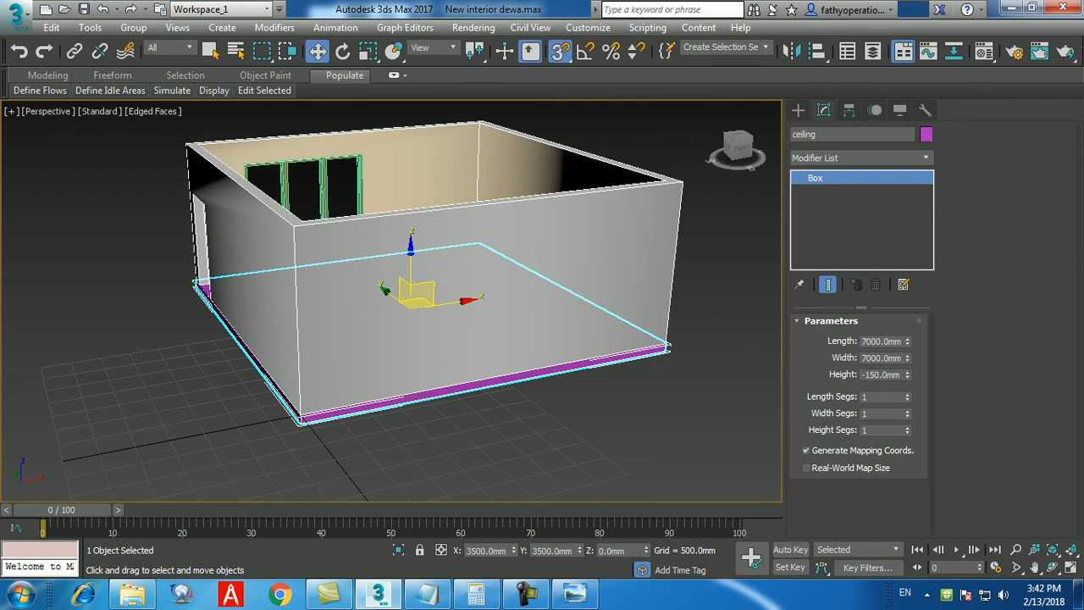
- Raise the ceiling copy to a Z position of 3000 mm and delete it
double_click(601, 550)
text(3000)
key(Return)
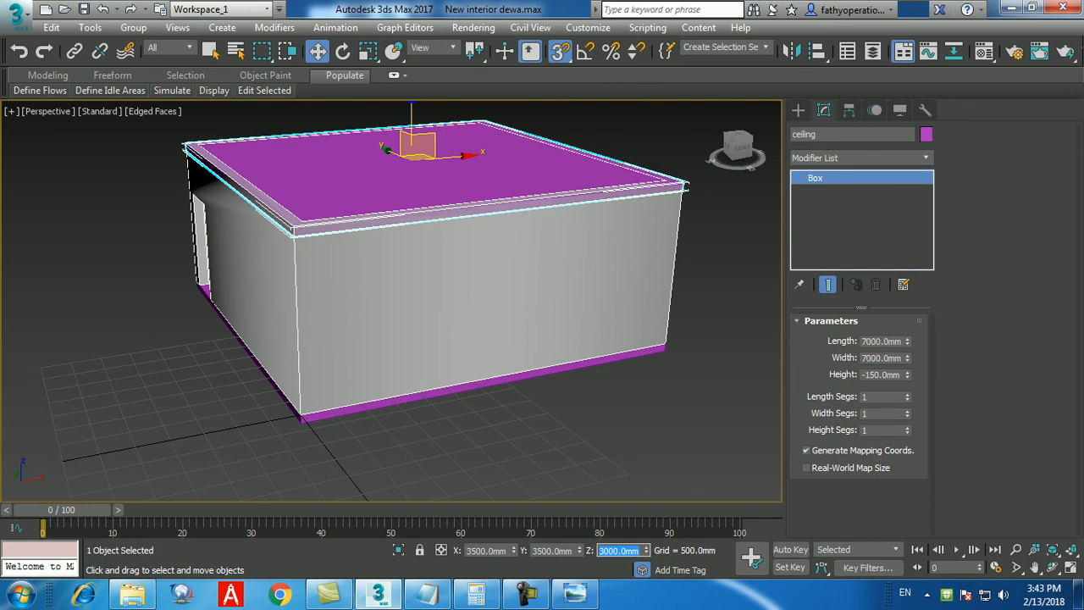
key(BackSpace)
middle_drag(479, 247, 474, 252)
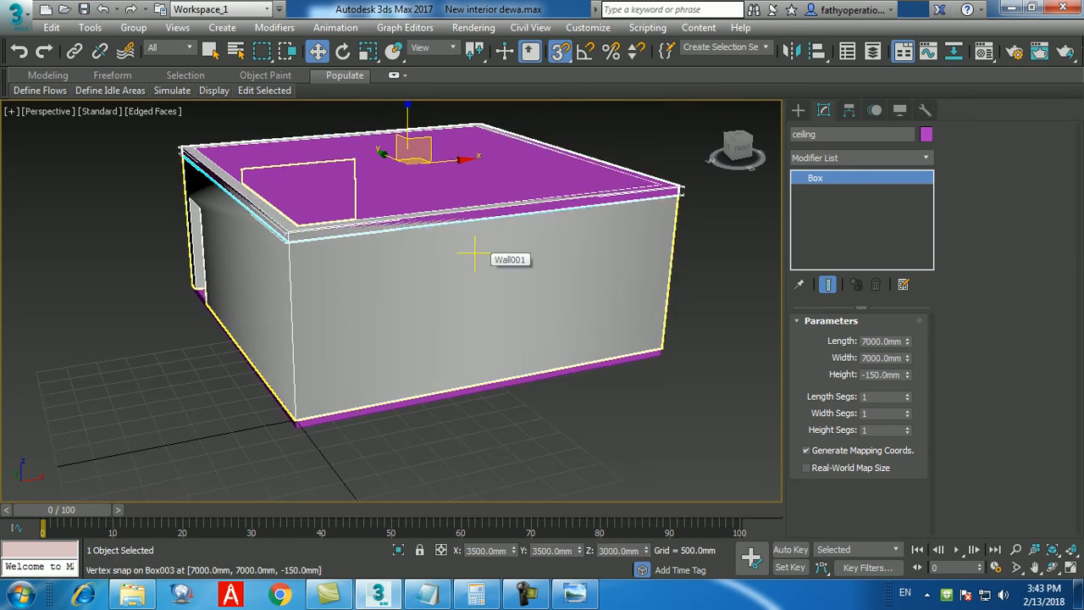
key(Delete)
- Clone the floor slab again as an independent copy named "ceiling" and clear the selection
click(487, 254)
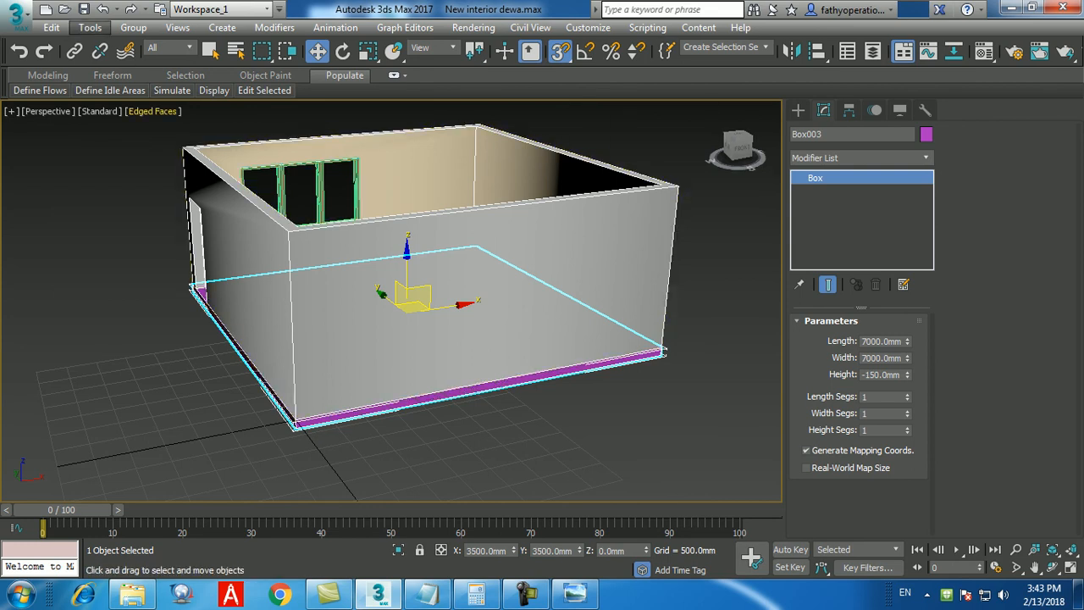
click(51, 27)
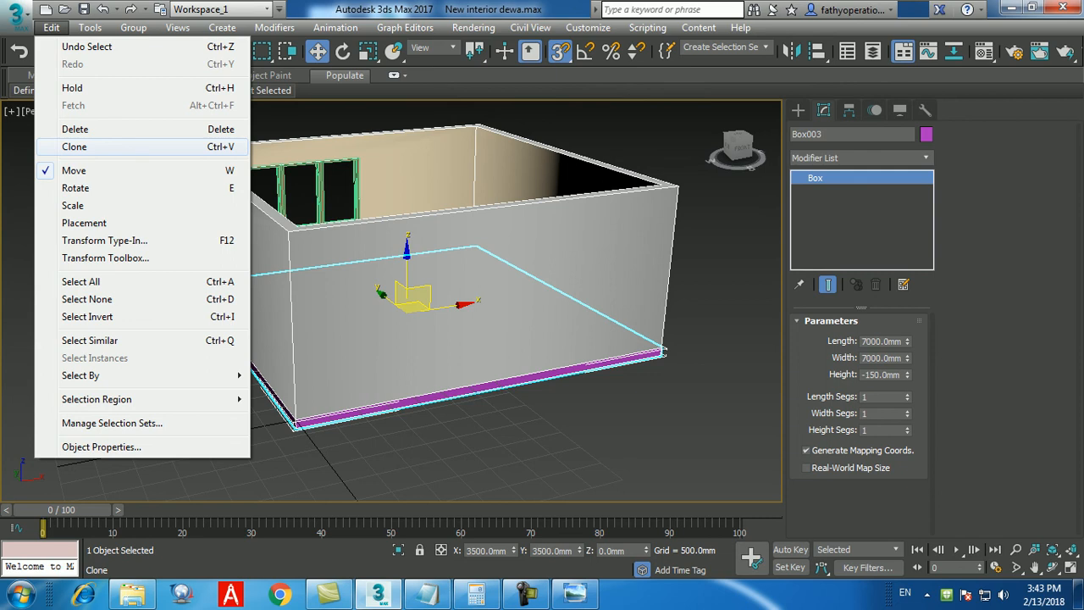
click(75, 147)
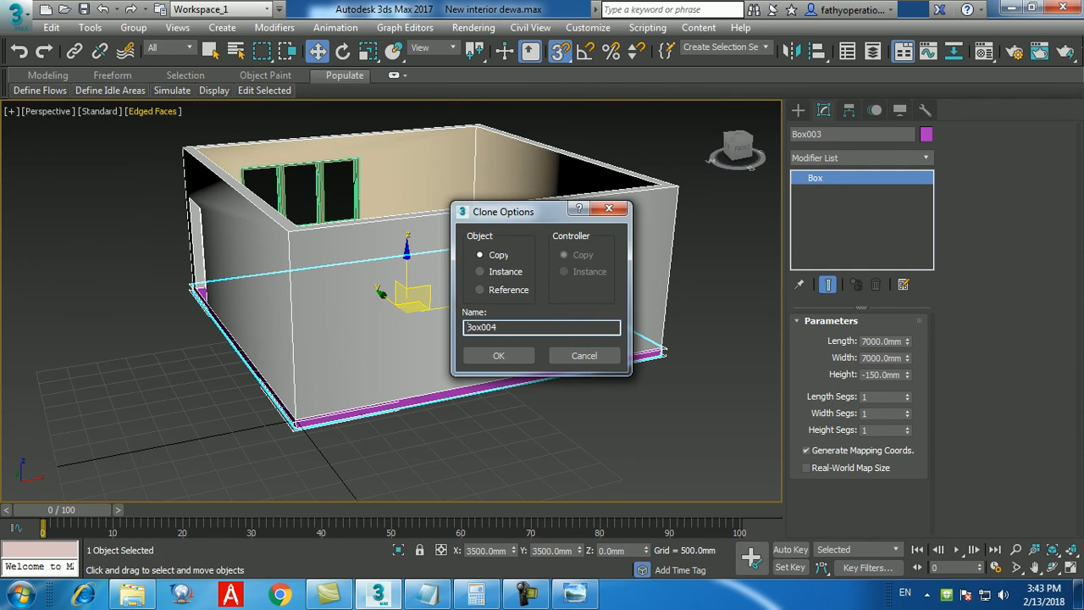
key(ctrl+a)
text(ceiling)
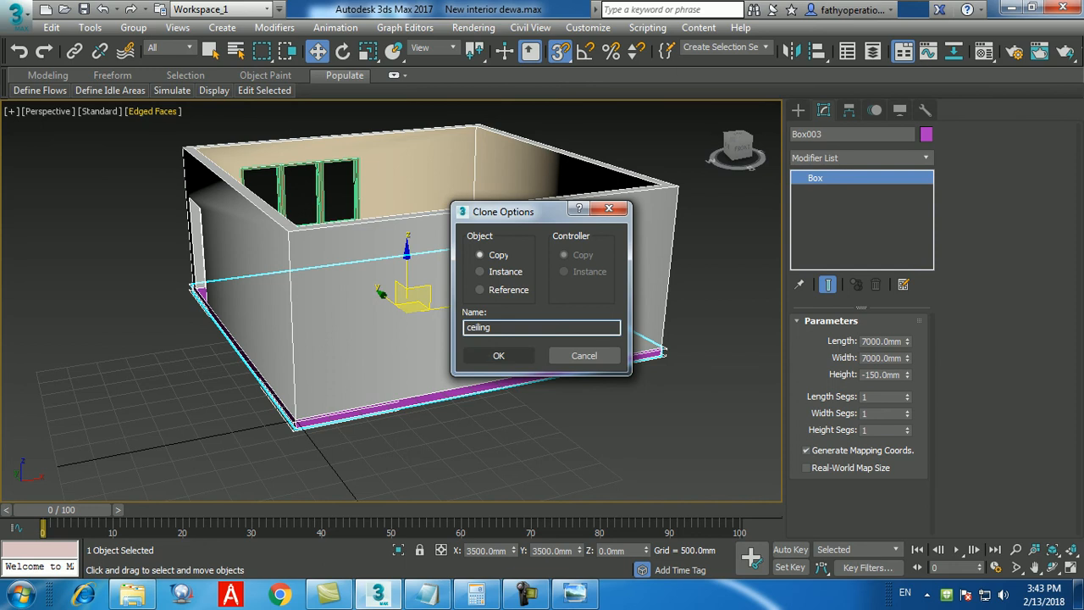
key(Return)
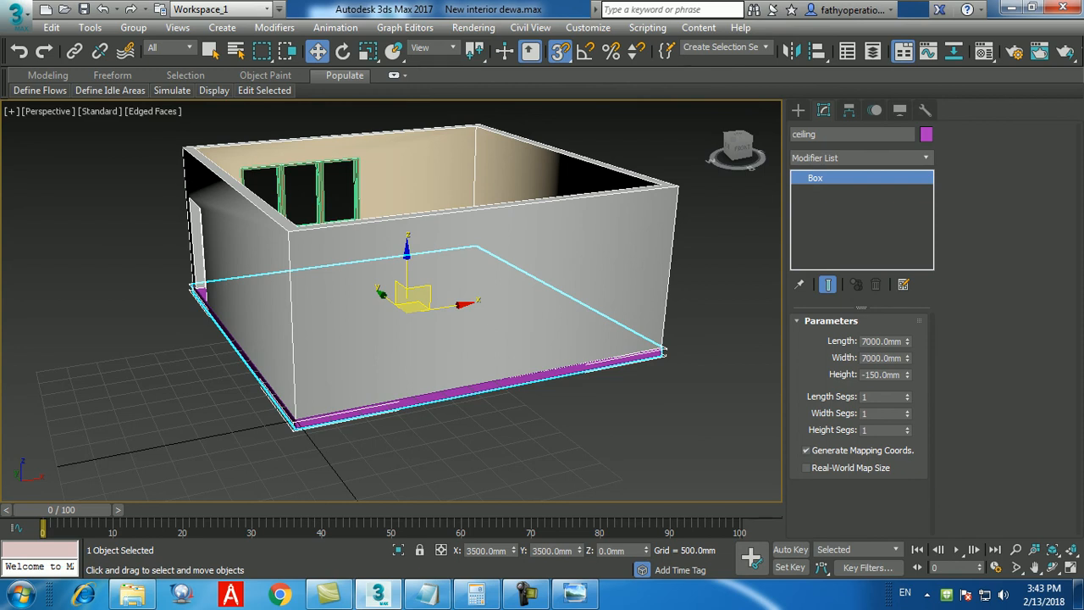
click(525, 448)
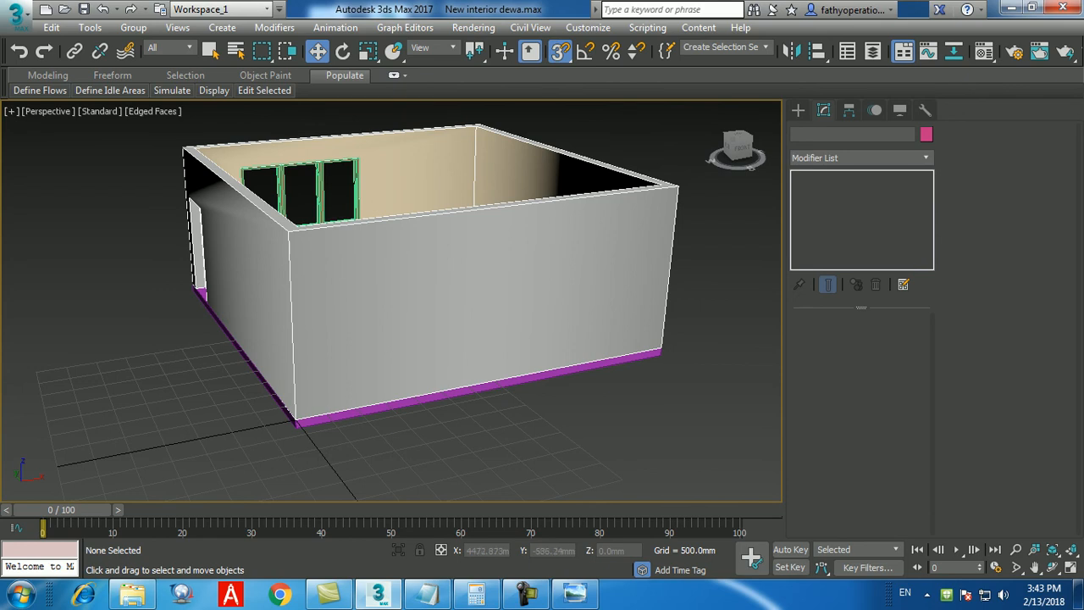
- Select the floor slab and clone it as an independent copy with the name "ceiling"
click(491, 388)
click(52, 27)
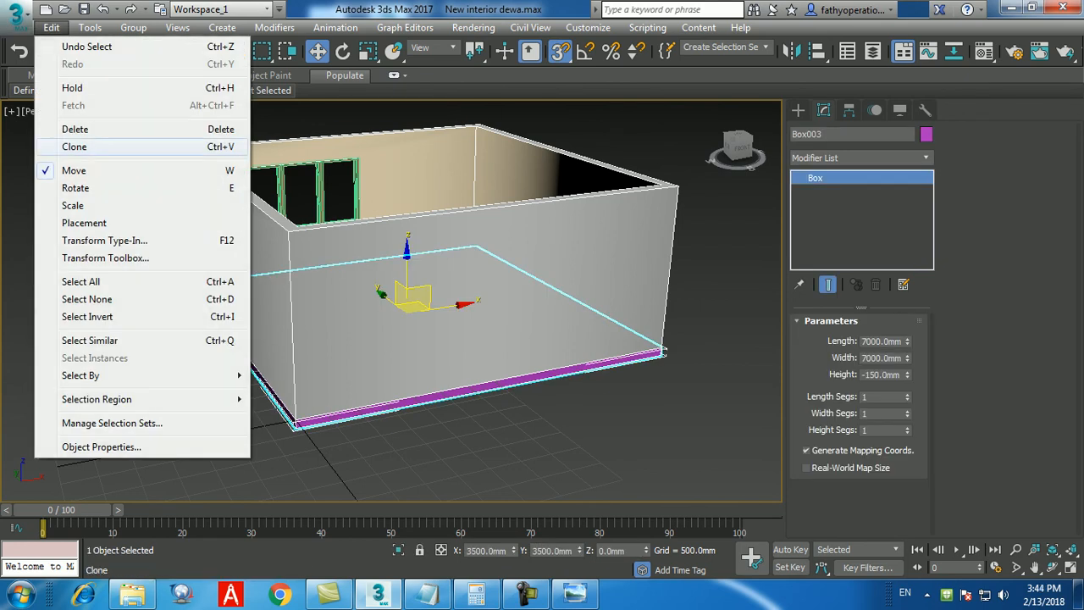
click(74, 146)
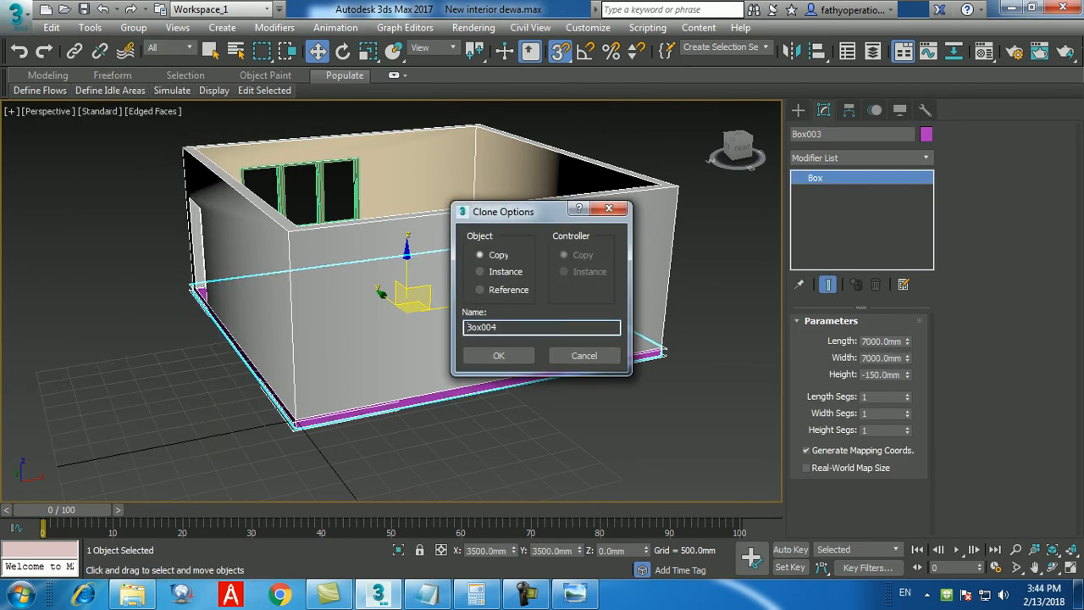
text(ceiling)
key(Return)
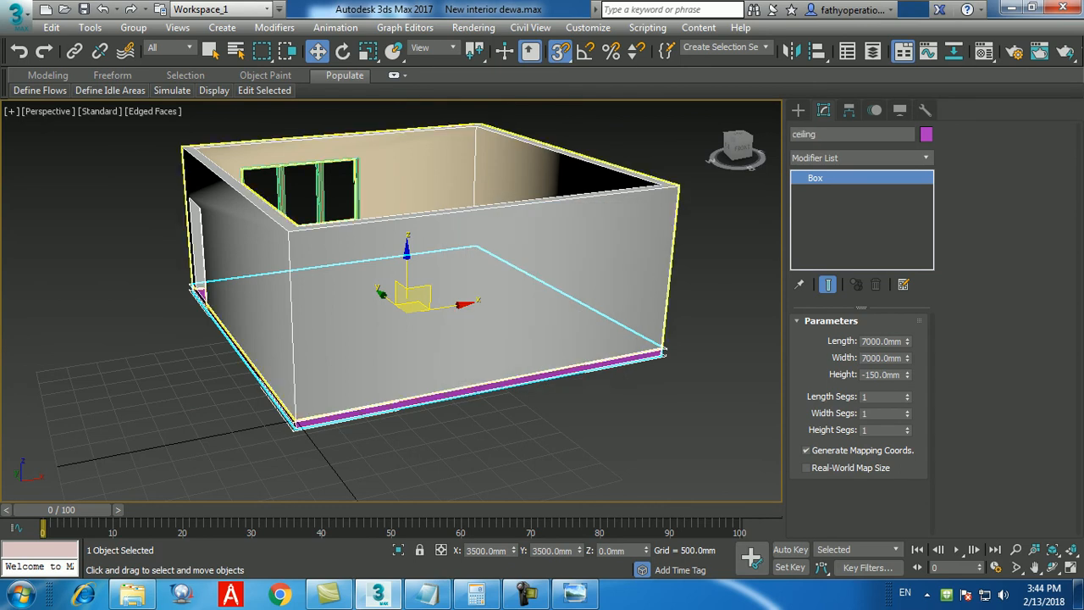
- Move the ceiling slab to a Z position of 3000 mm and set its height to 150 mm
double_click(616, 550)
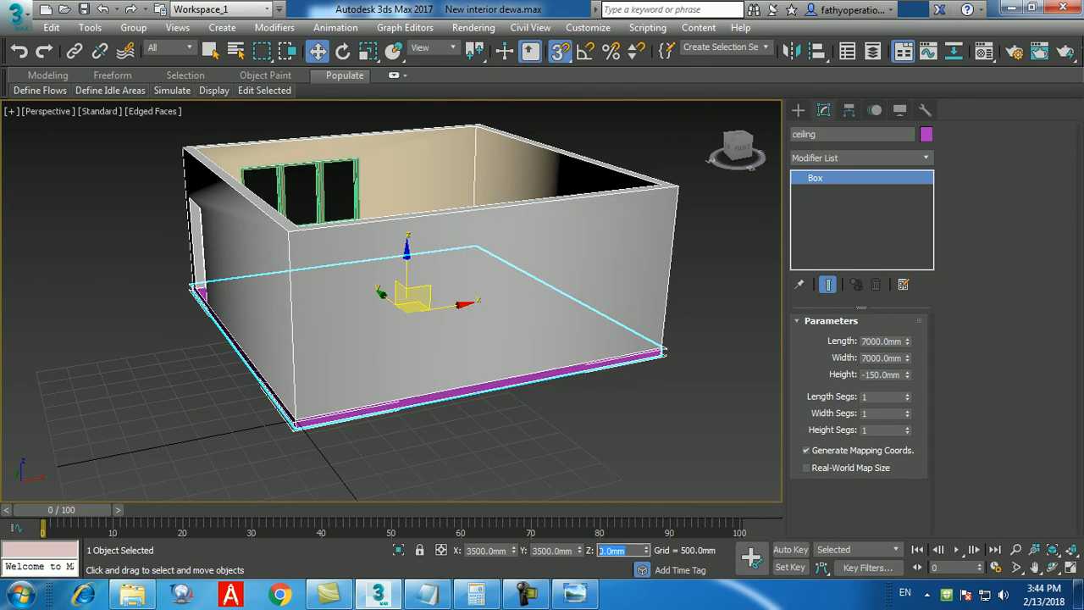
text(3000)
key(Return)
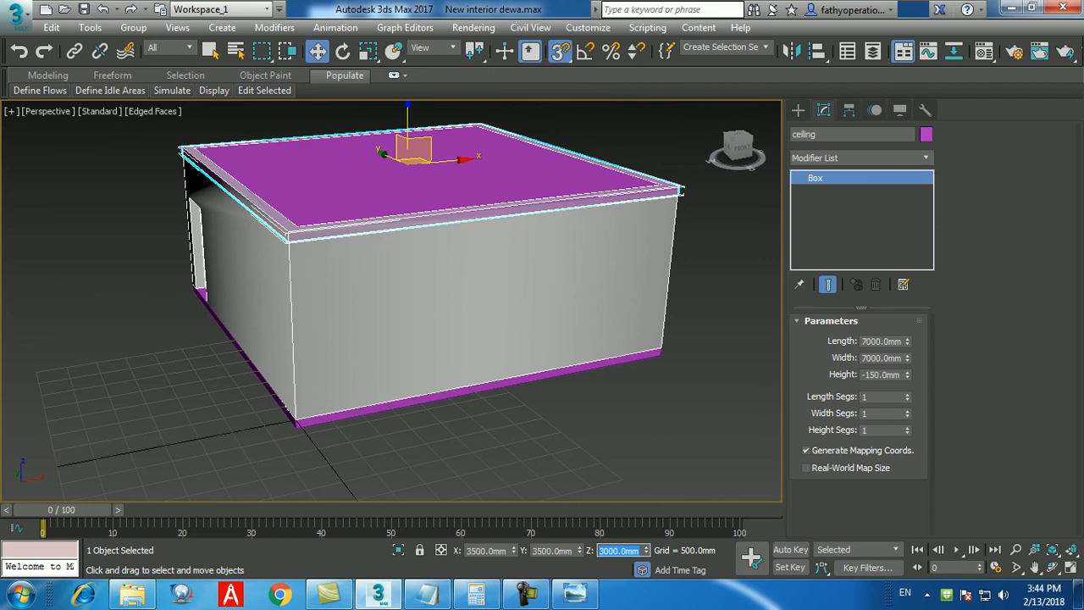
drag(901, 374, 860, 374)
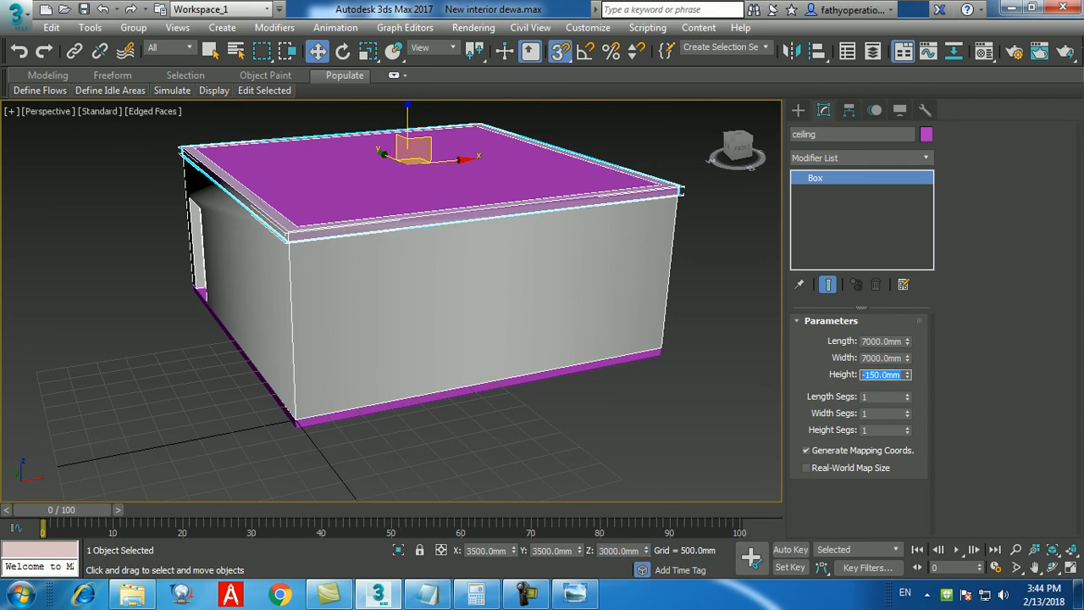
text(150)
key(Return)
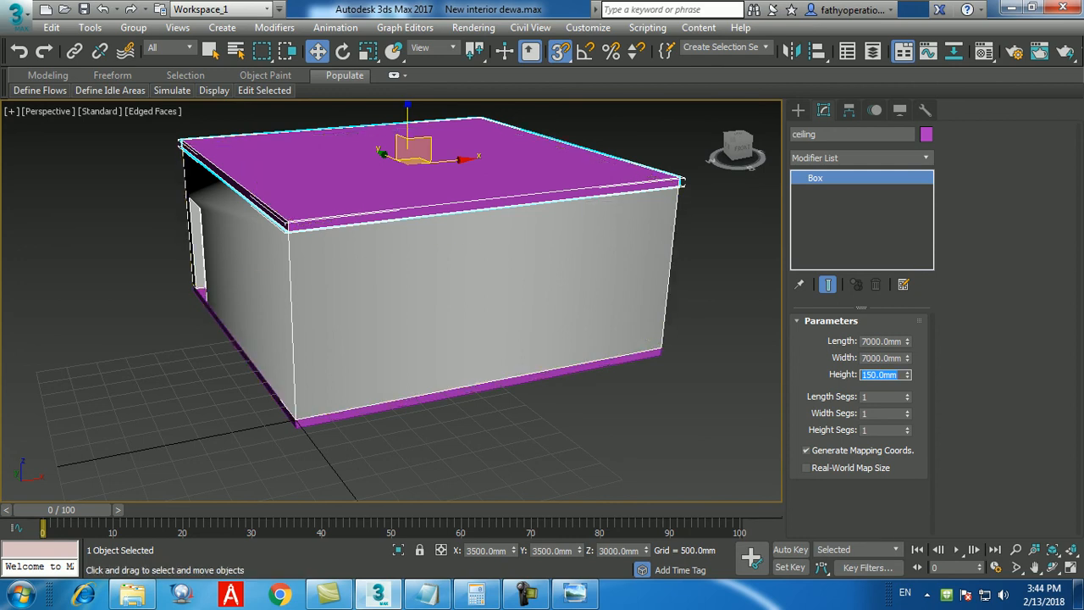
- Select the ceiling slab and isolate it, showing its underside in the perspective view
alt+middle_drag(457, 296, 498, 300)
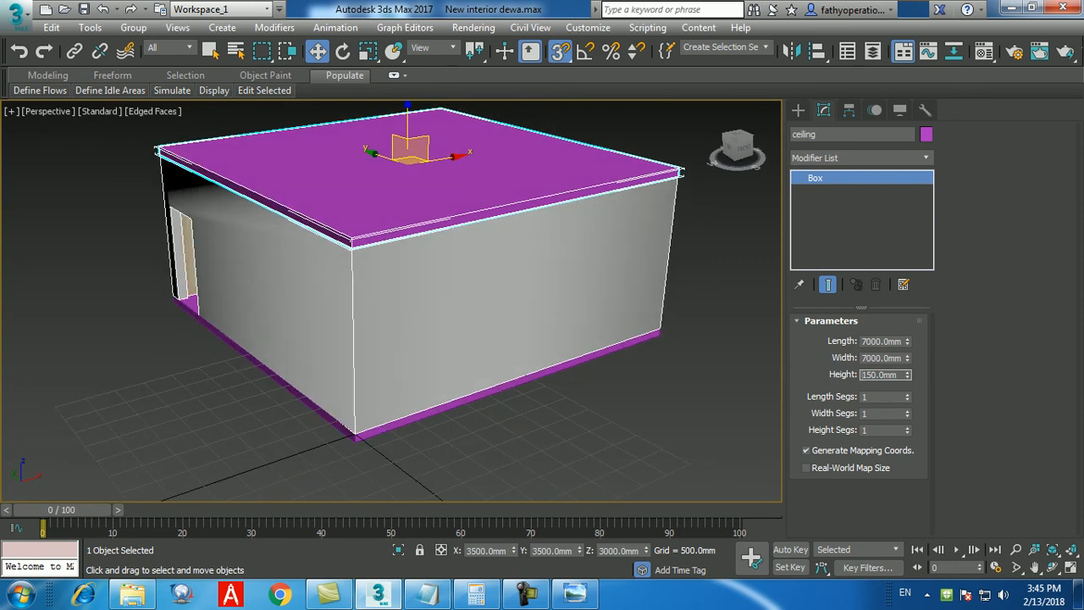
click(508, 440)
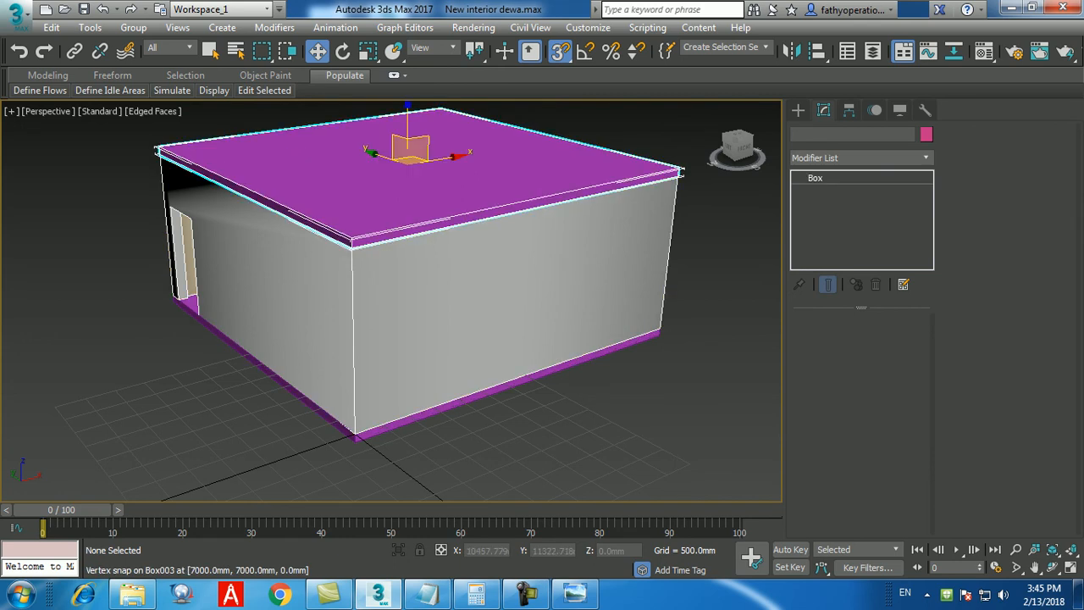
click(436, 211)
alt+middle_drag(436, 211, 405, 231)
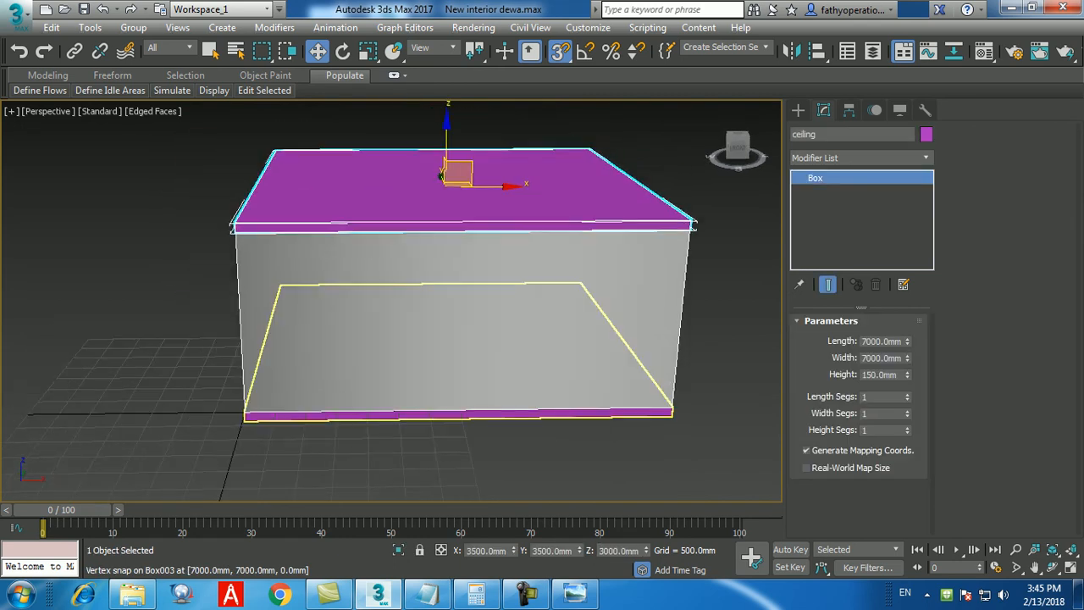
key(alt+q)
alt+middle_drag(389, 288, 401, 294)
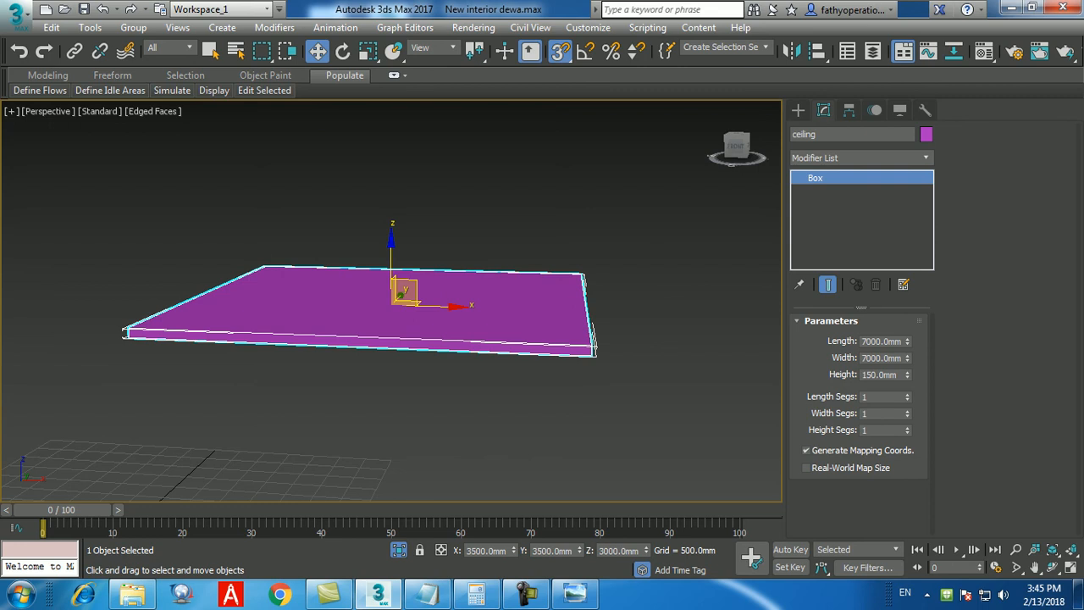
alt+middle_drag(391, 305, 354, 228)
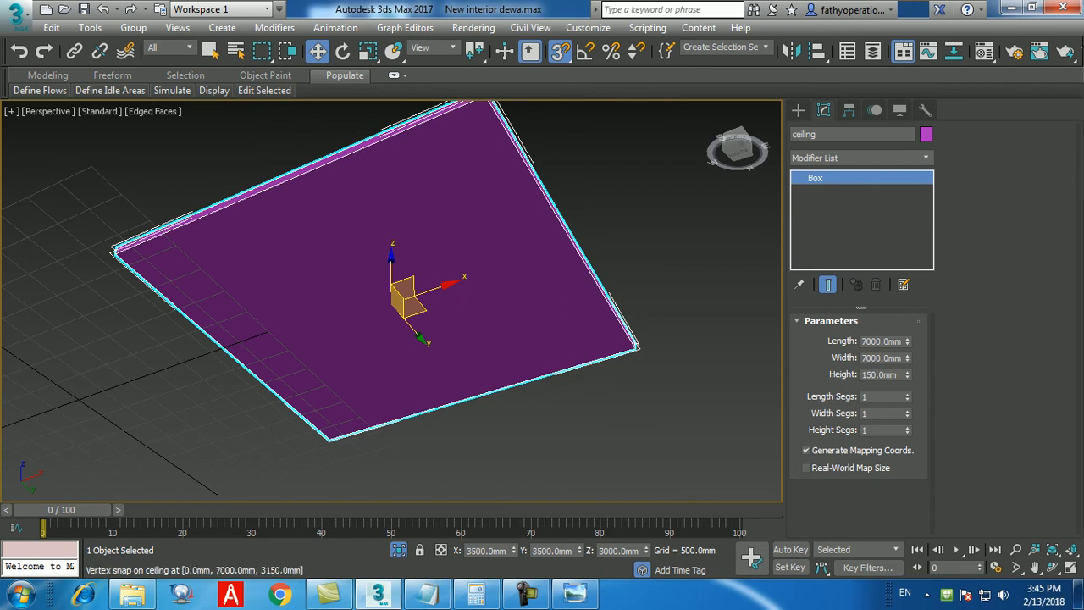
- Switch to Chrome and search Google Images for "cove lights"
click(279, 592)
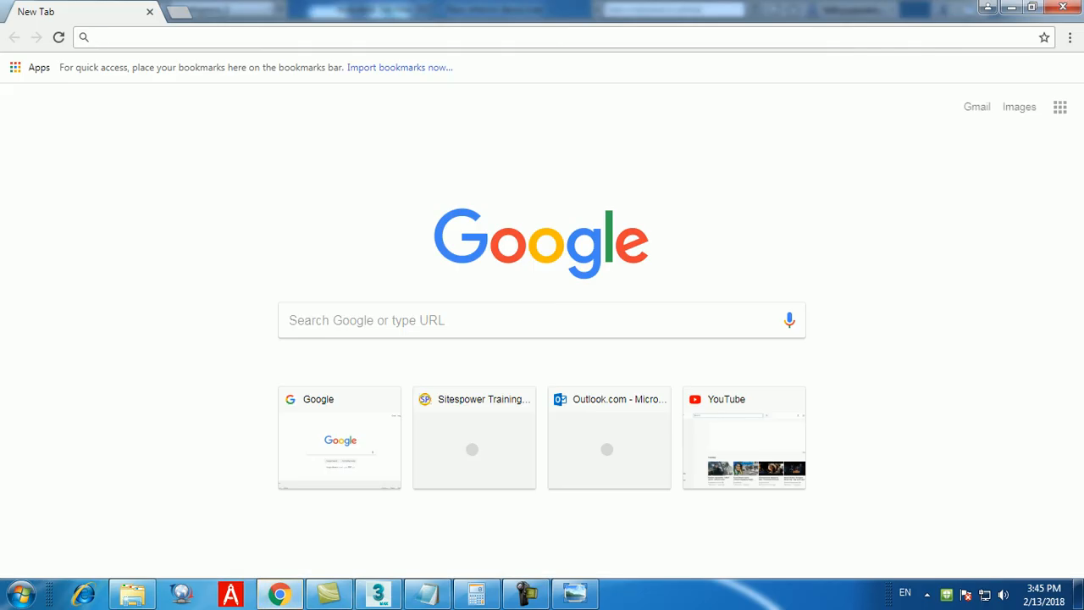
text(goog)
key(Return)
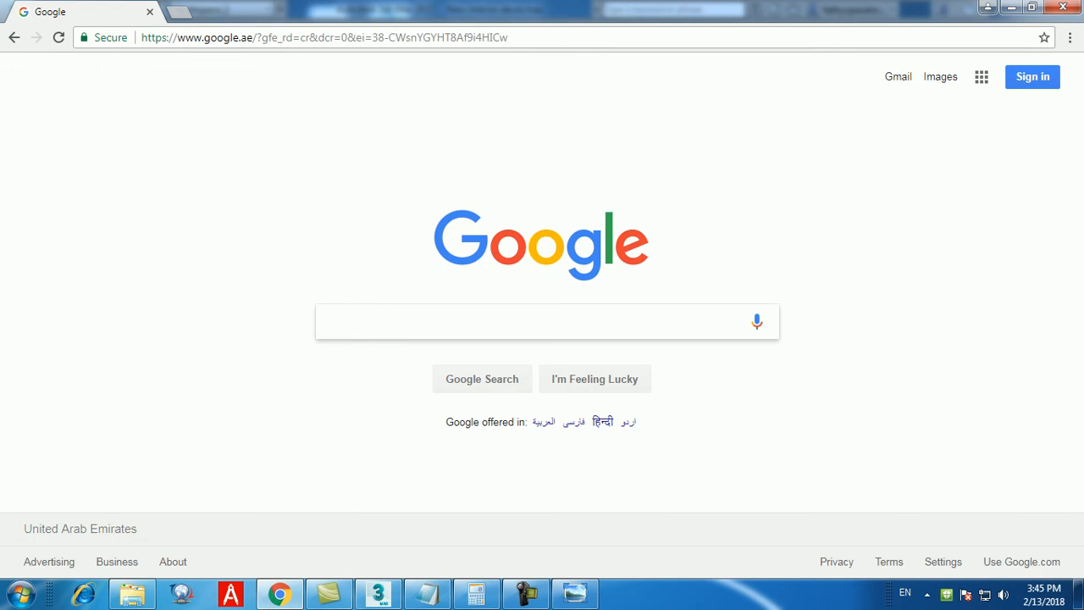
text(cove lights)
key(Return)
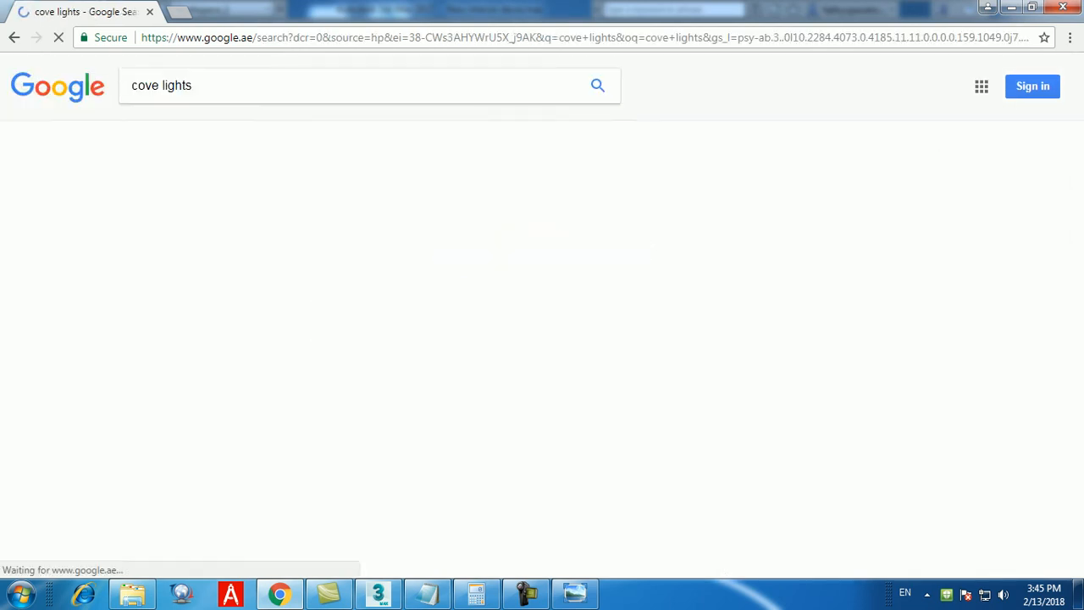
click(187, 131)
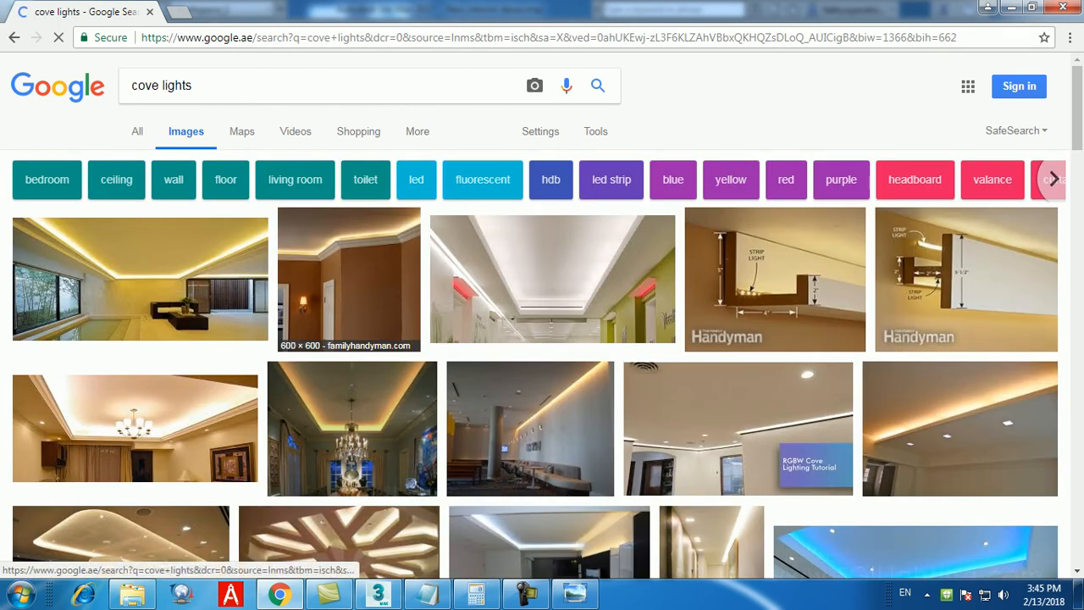
- Look through the cove light images, enlarge the cove-lit ceiling with a chandelier, and return to 3ds Max
scroll(542, 339, down, 3)
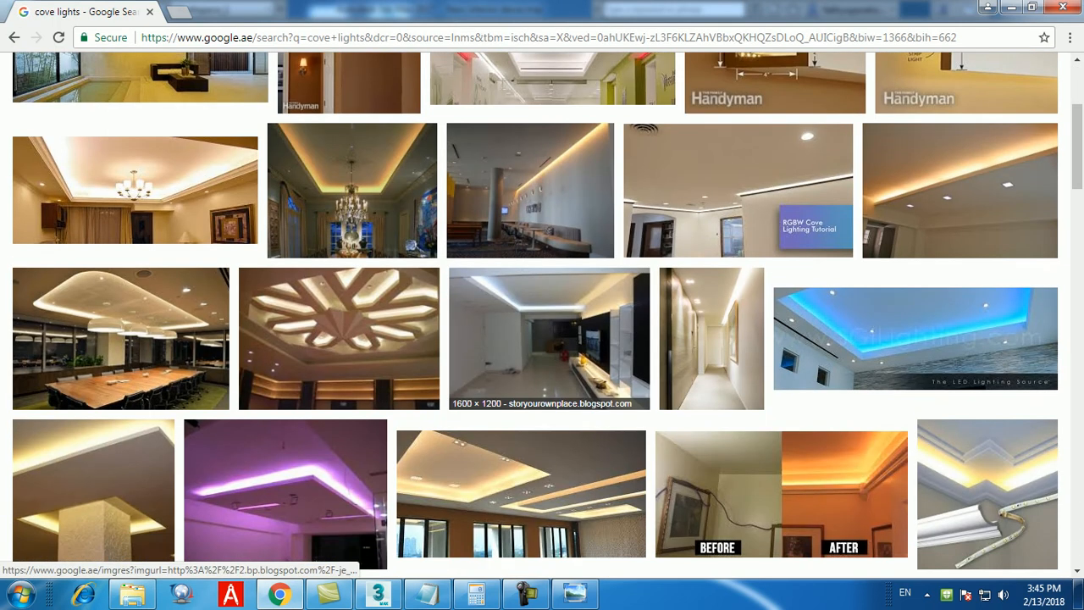
scroll(338, 331, up, 3)
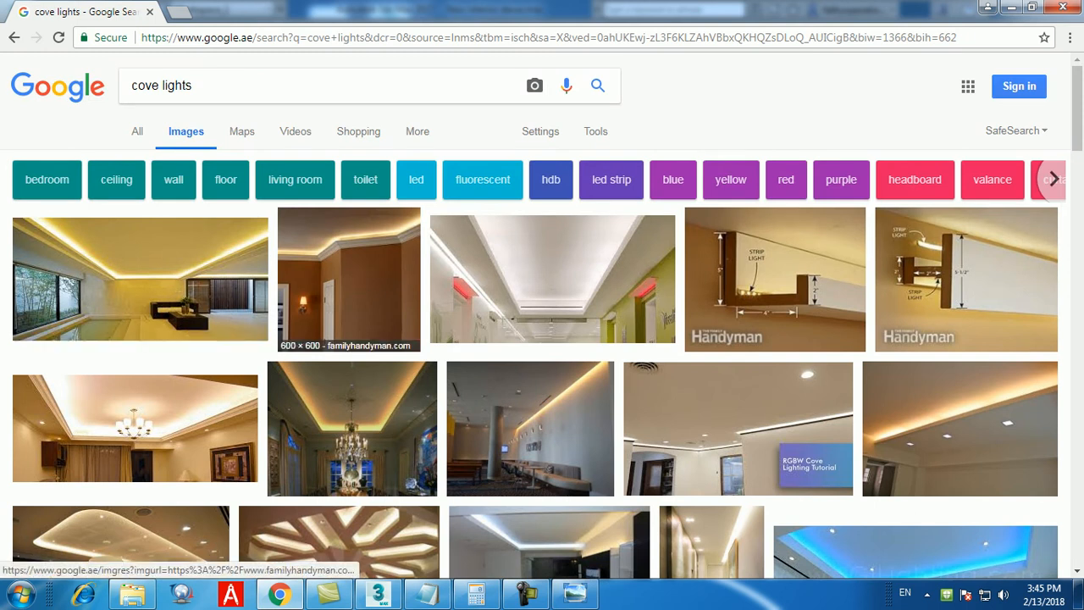
scroll(432, 339, down, 7)
scroll(432, 339, up, 5)
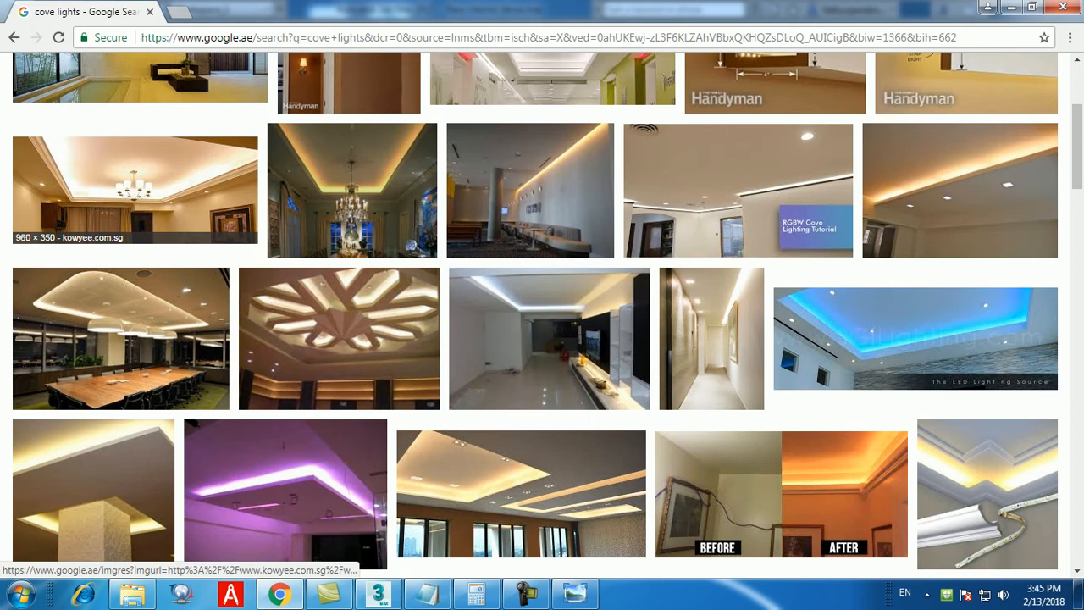
click(135, 188)
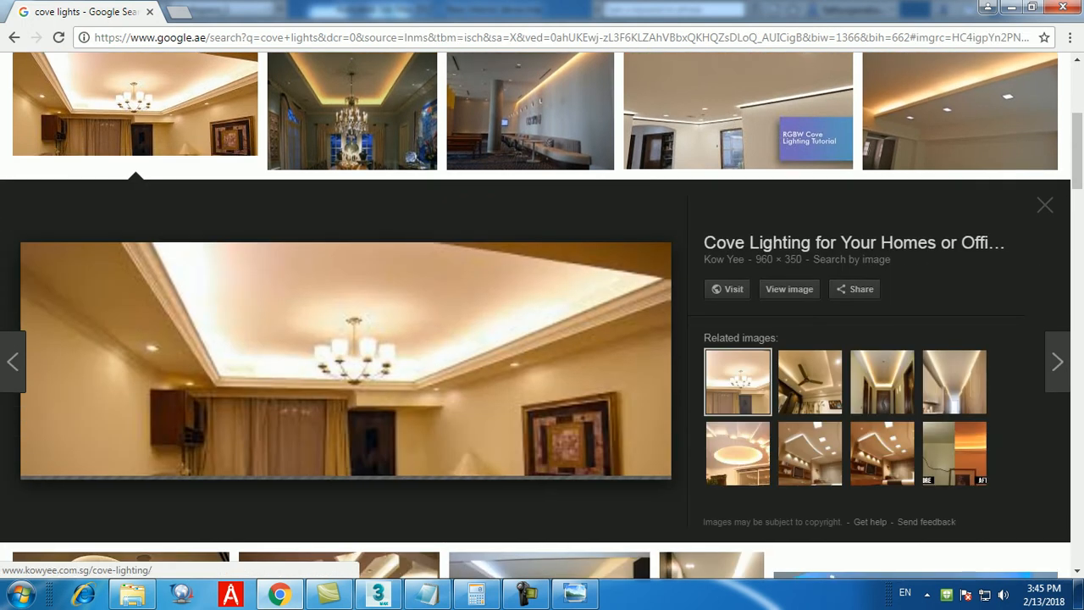
click(1012, 6)
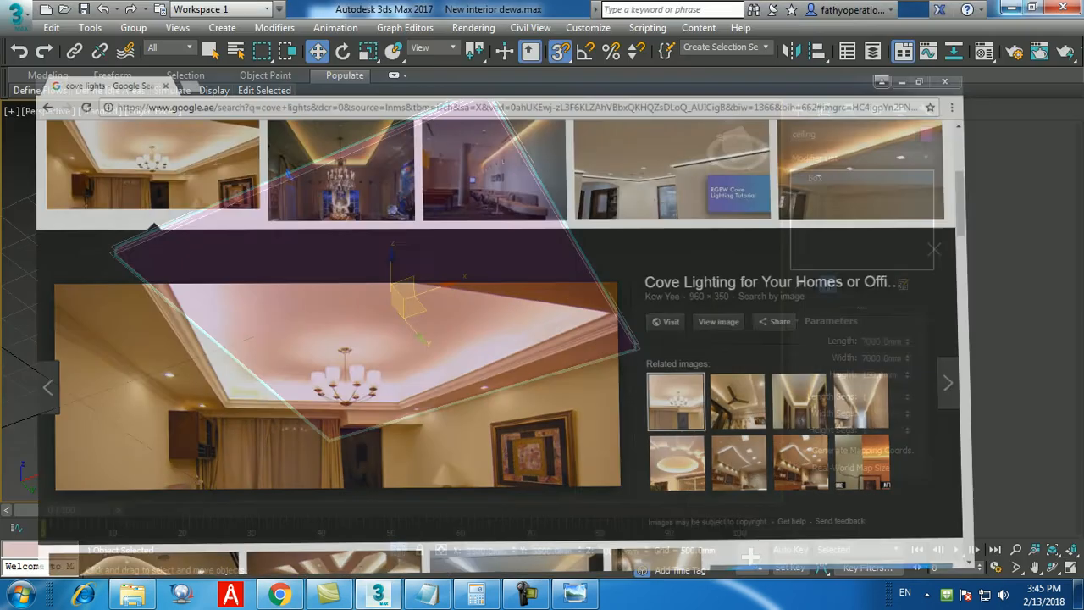
- Try converting the ceiling box to an Editable Poly and undo the conversion
right_click(464, 248)
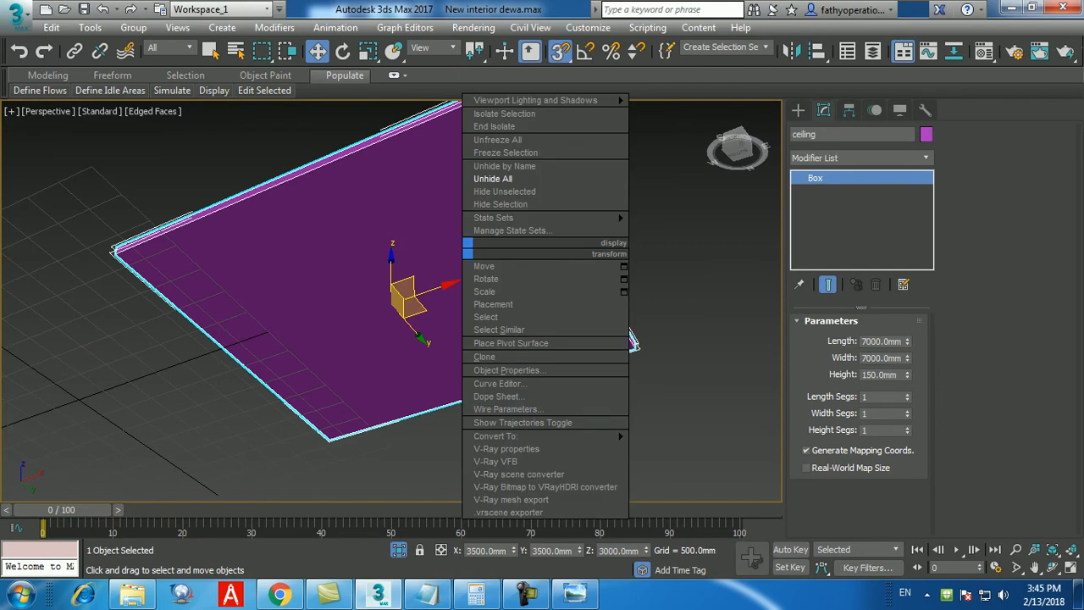
mouse_move(507, 436)
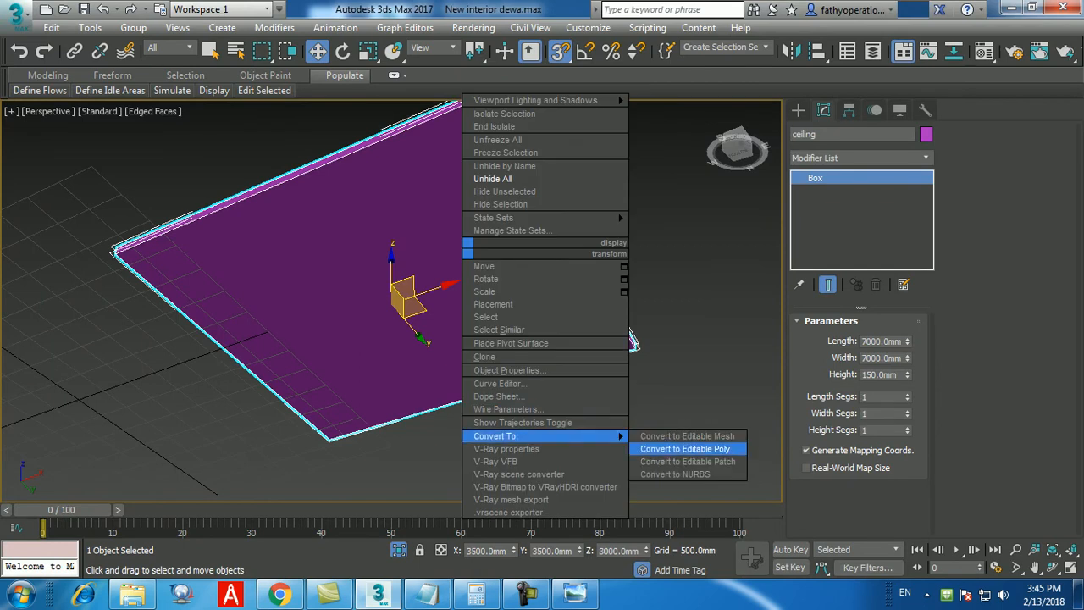
click(684, 448)
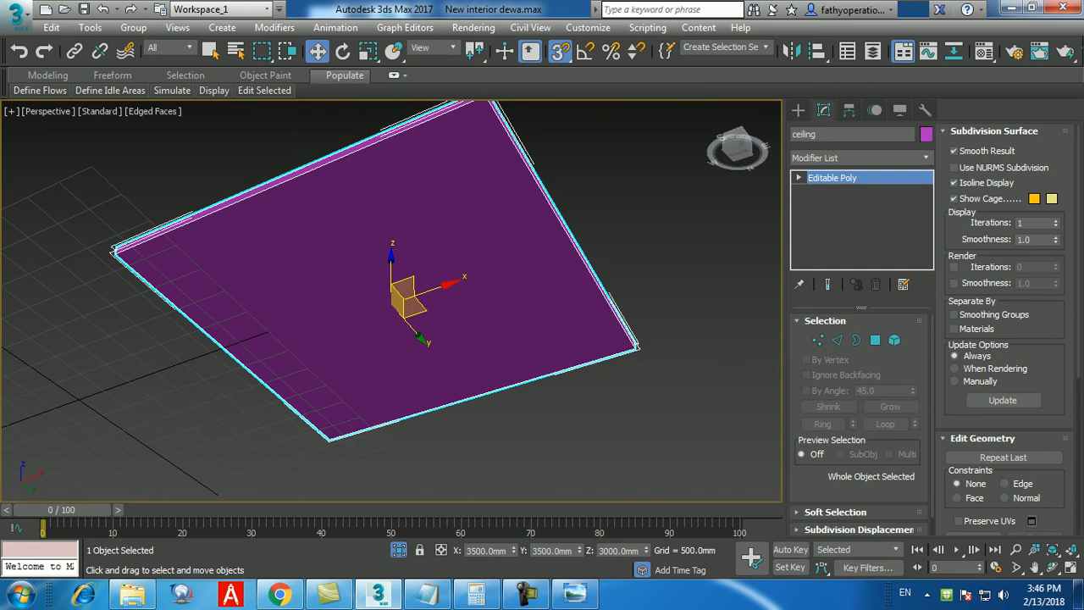
key(ctrl+z)
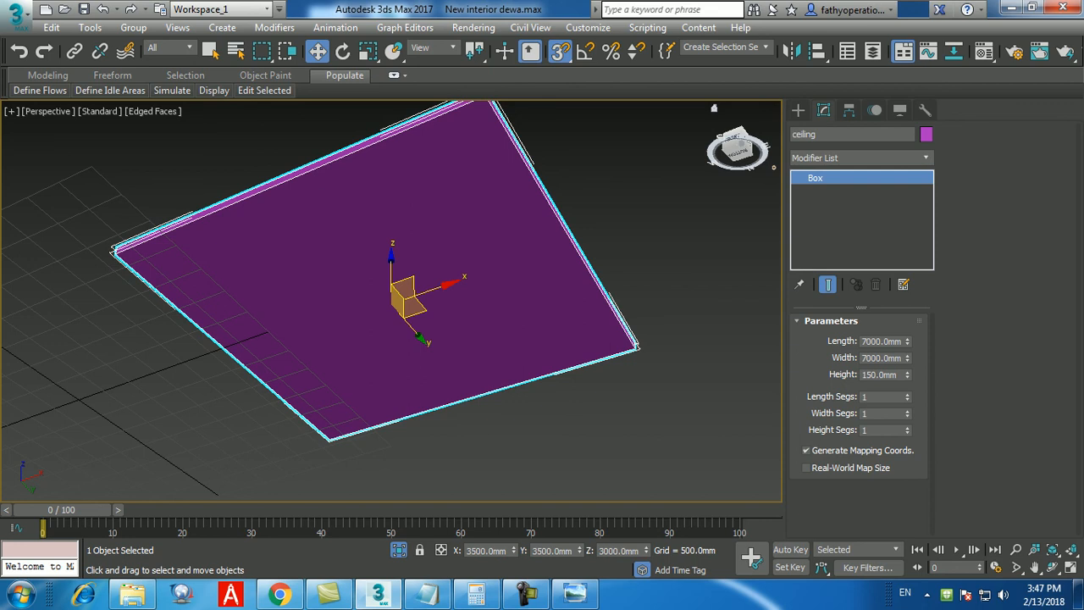
- Convert the ceiling box to an Editable Poly and select its underside polygon
click(525, 595)
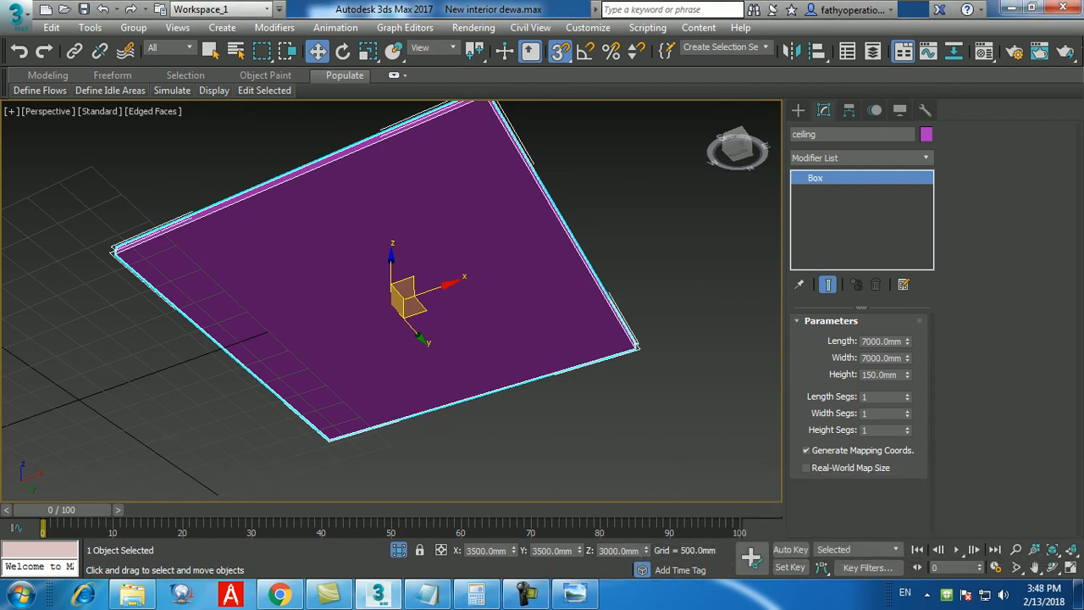
right_click(583, 265)
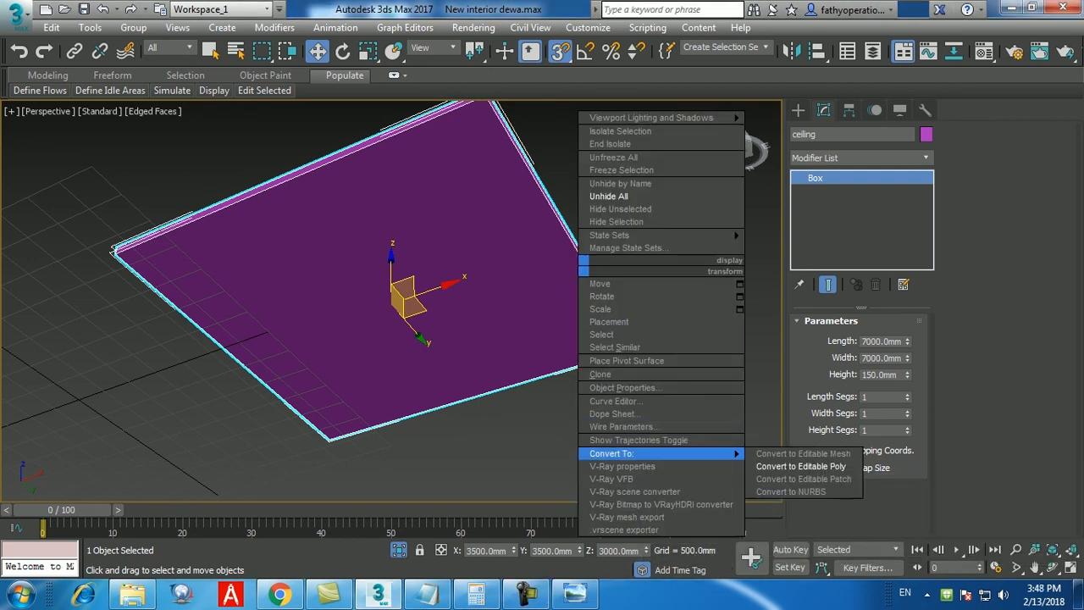
mouse_move(643, 453)
click(800, 466)
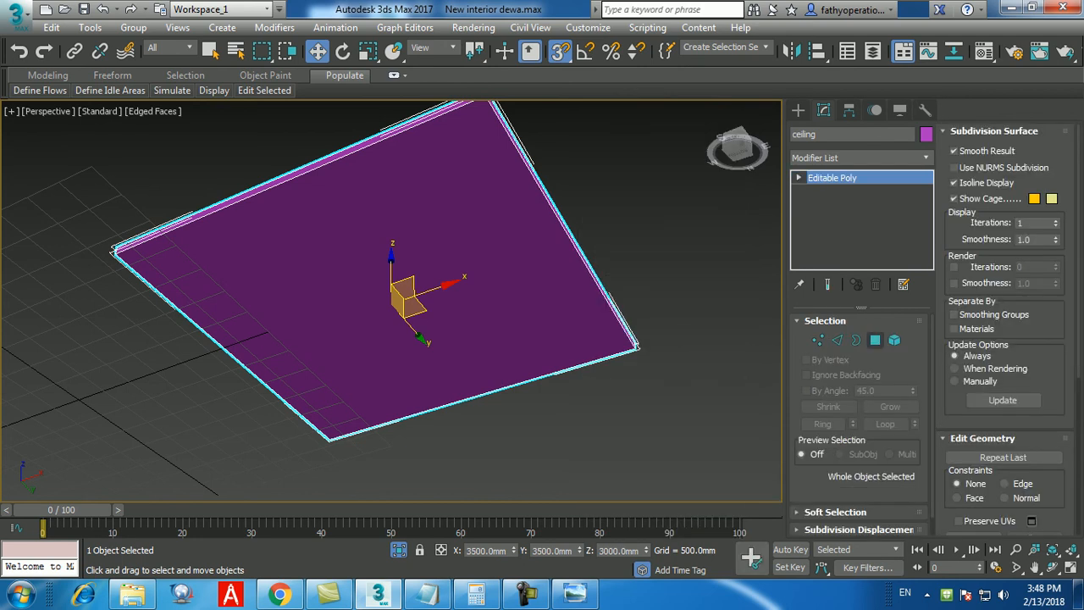
click(875, 340)
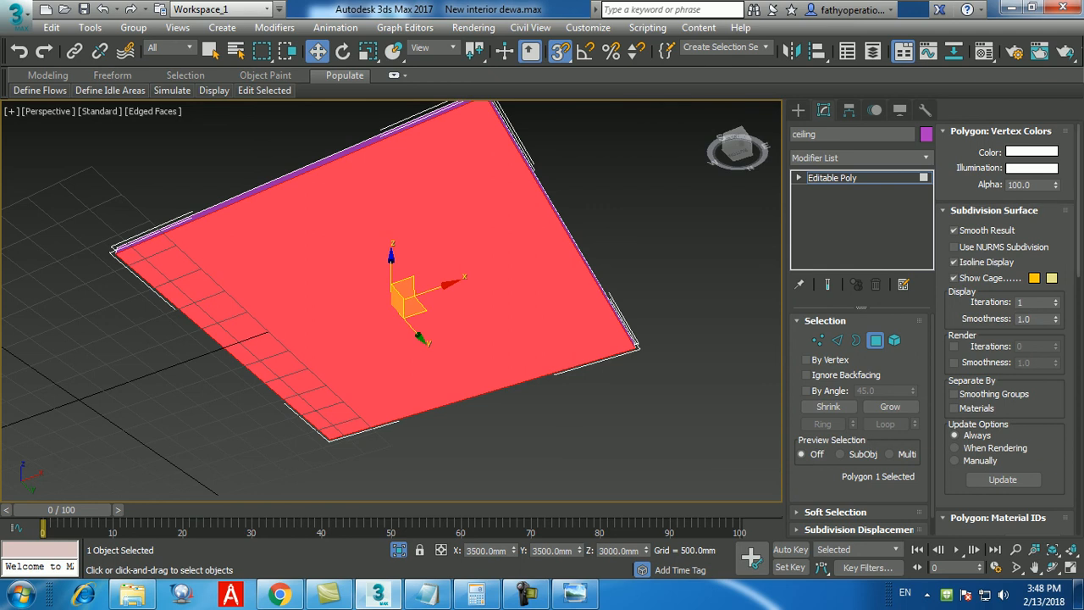
- Inset the ceiling's selected underside polygon, trying 150 mm first and settling on an amount of 600 mm
scroll(1005, 326, down, 5)
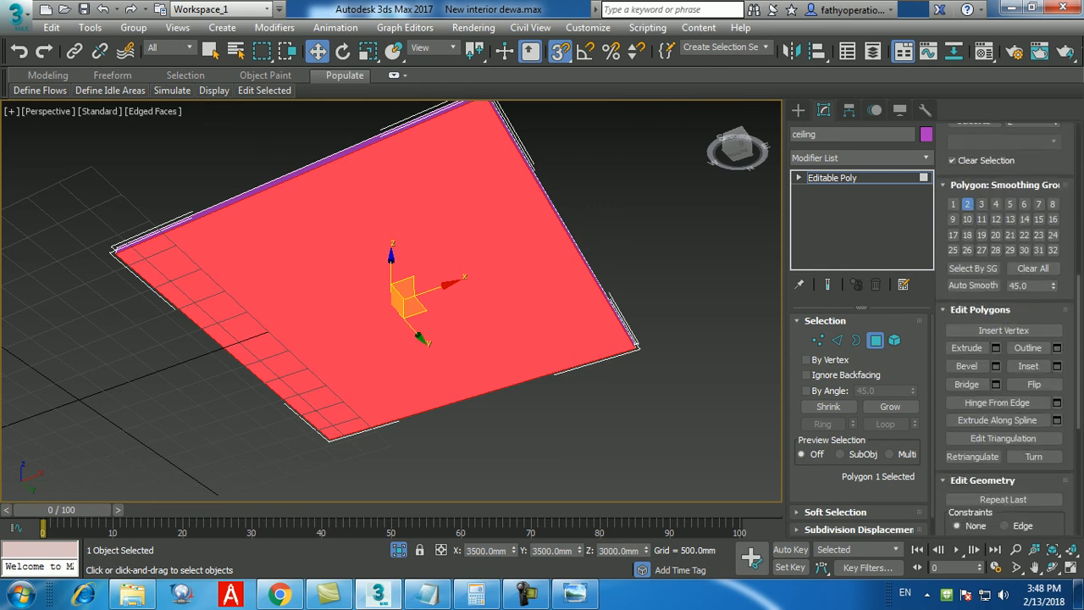
click(1056, 368)
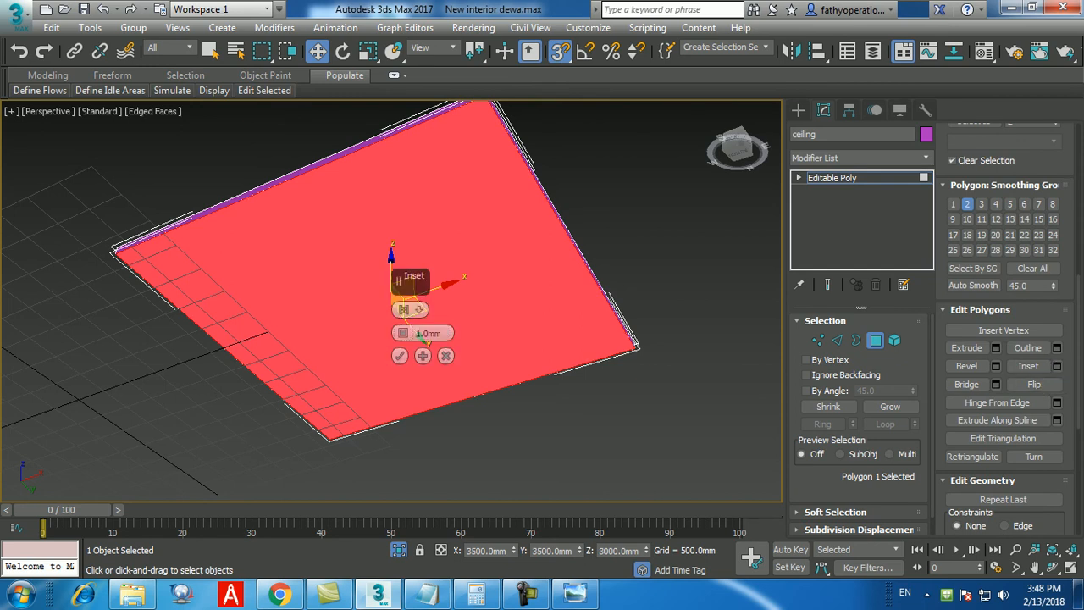
double_click(428, 334)
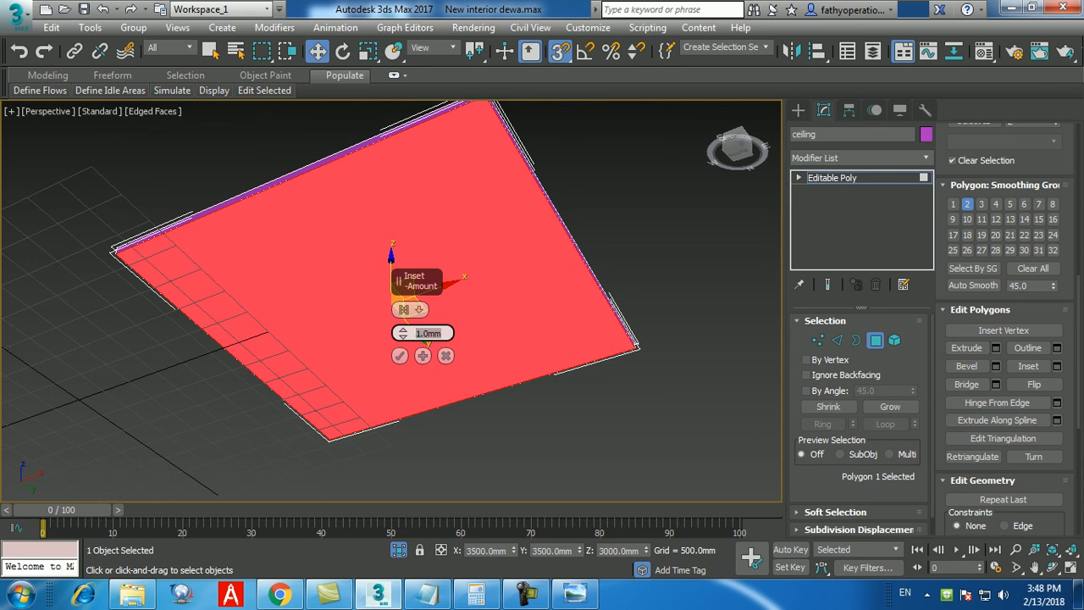
text(150)
key(Return)
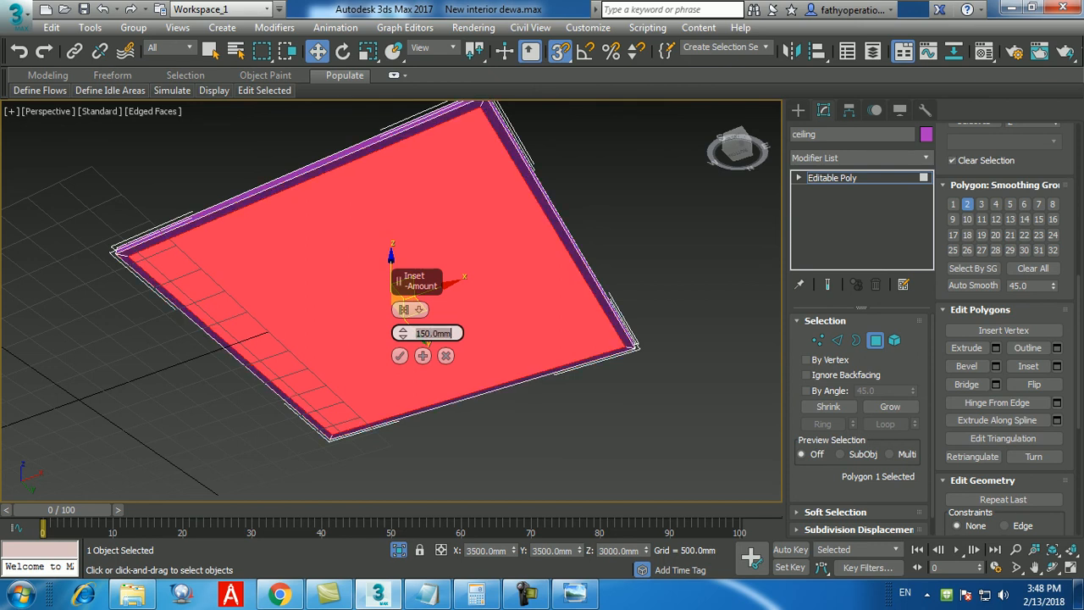
text(600)
key(Return)
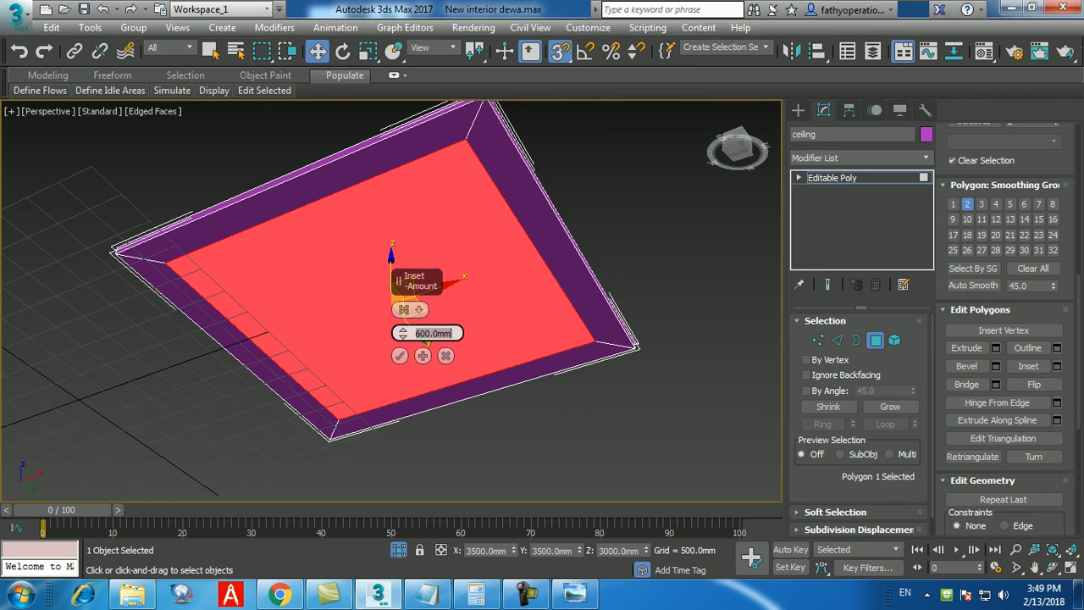
key(Return)
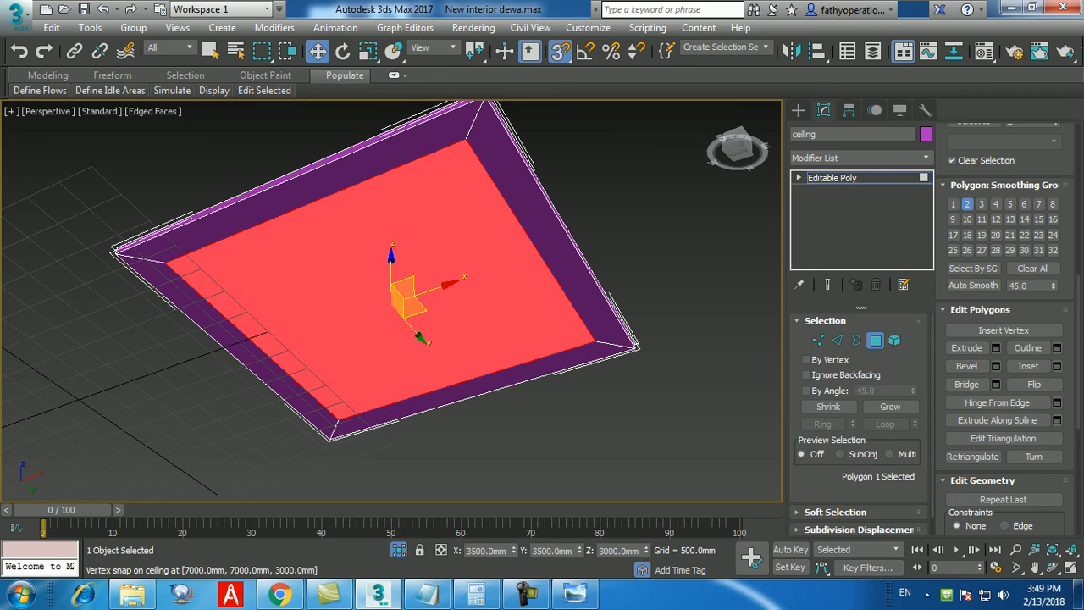
- Extrude the inset underside polygon by -50 mm to recess it into the ceiling slab
click(996, 348)
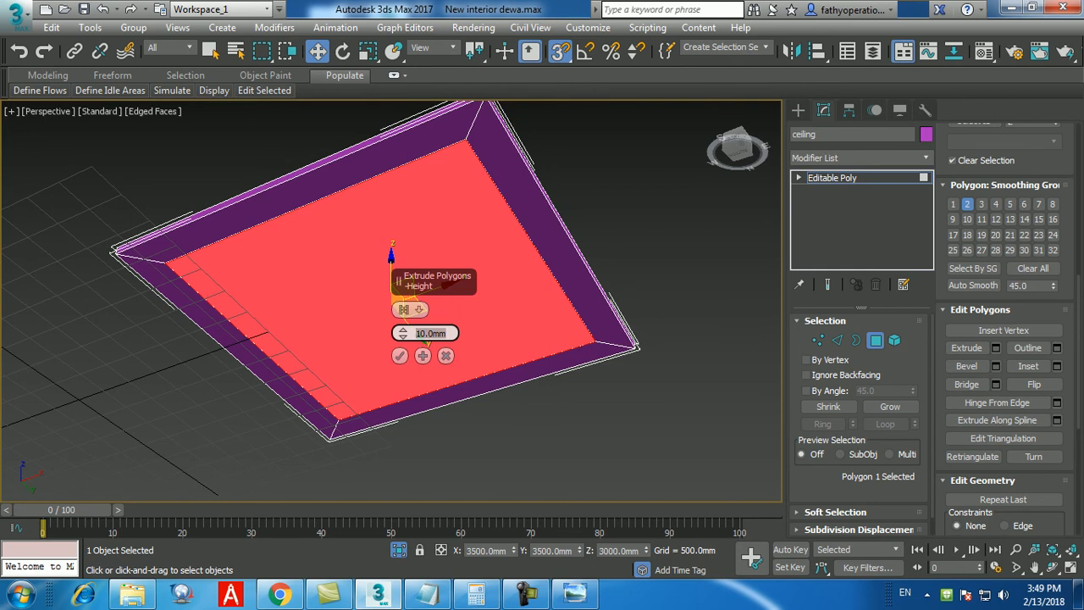
text(-50)
key(Return)
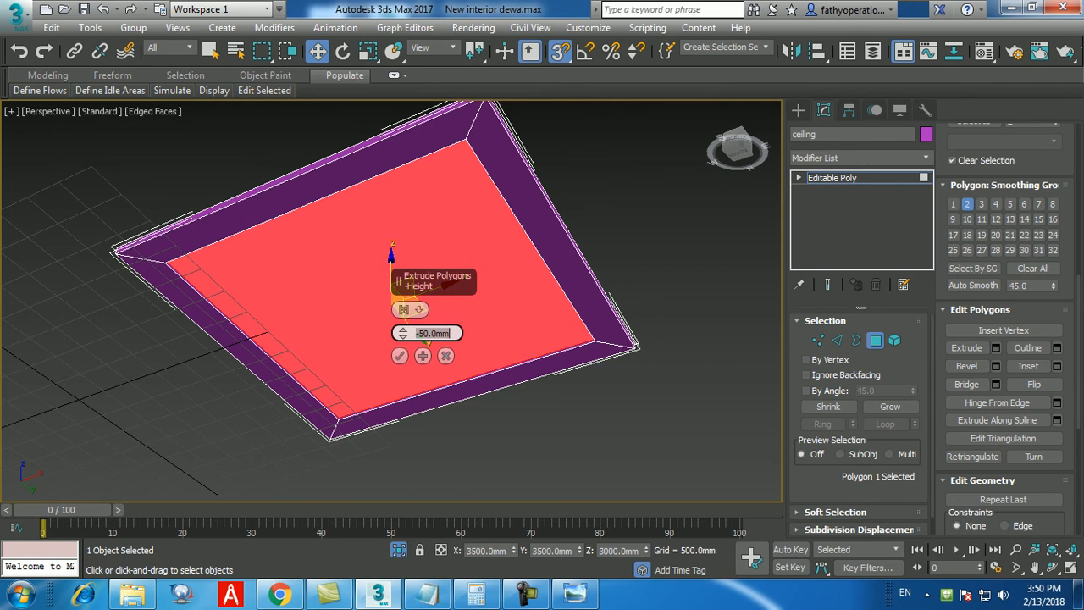
click(418, 310)
click(454, 320)
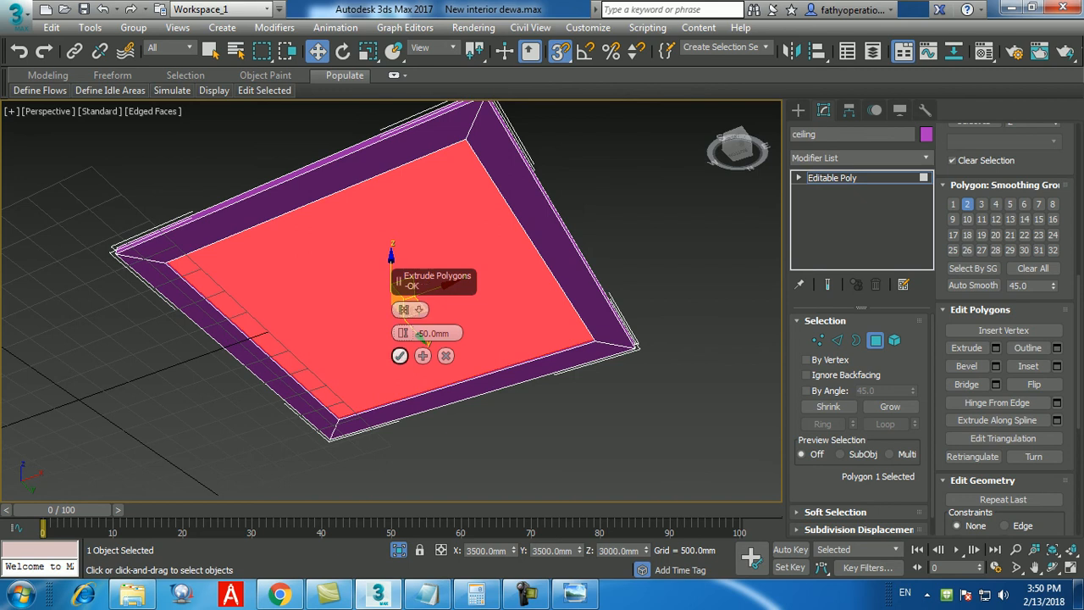
click(400, 355)
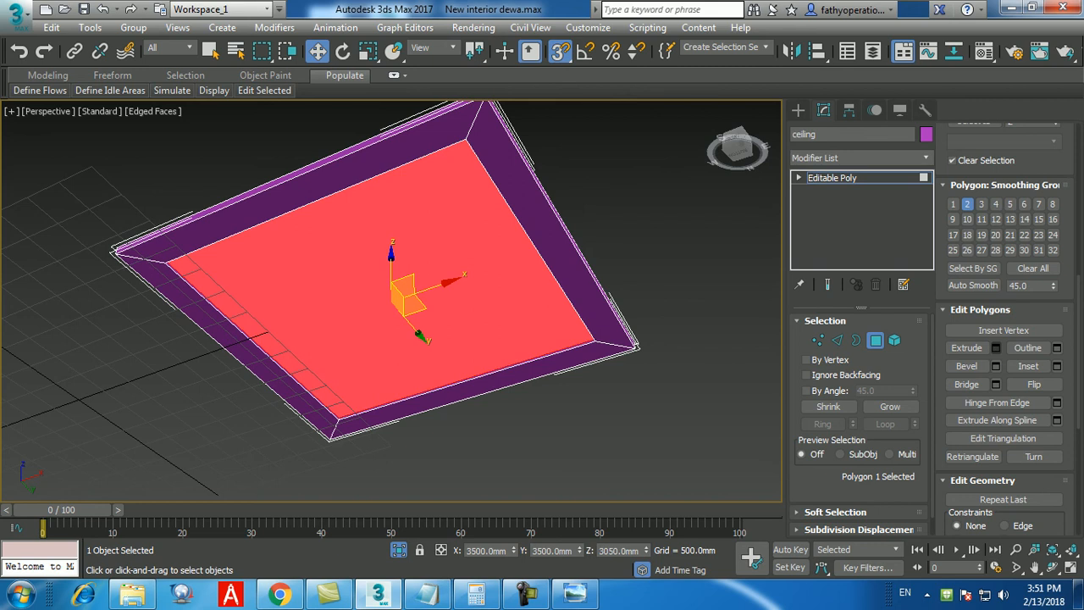
- Inset the selected ceiling polygon by 400 mm
click(1055, 366)
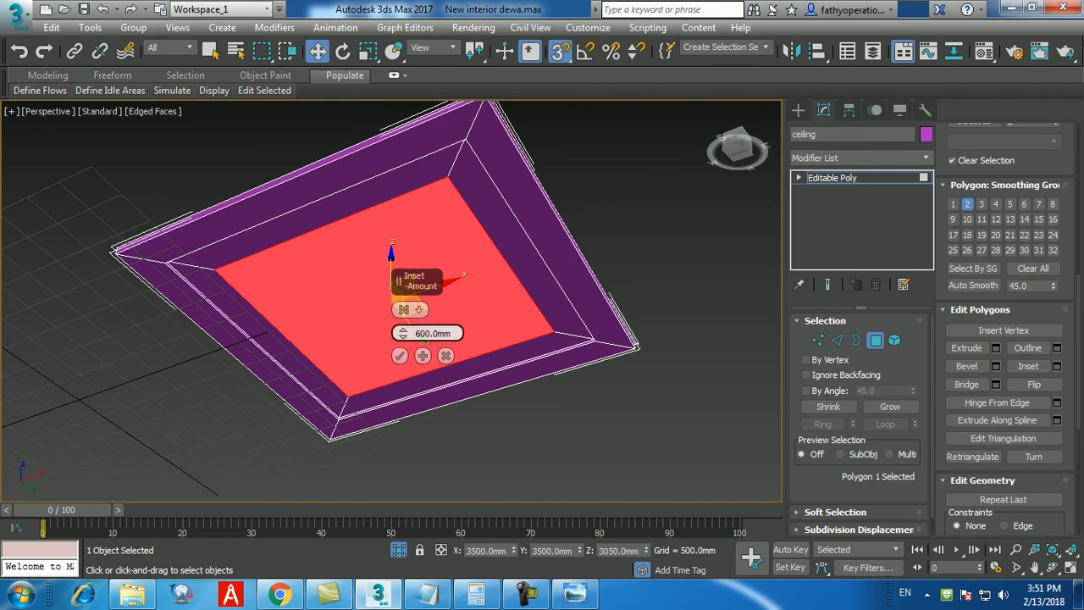
click(433, 334)
text(400)
key(Return)
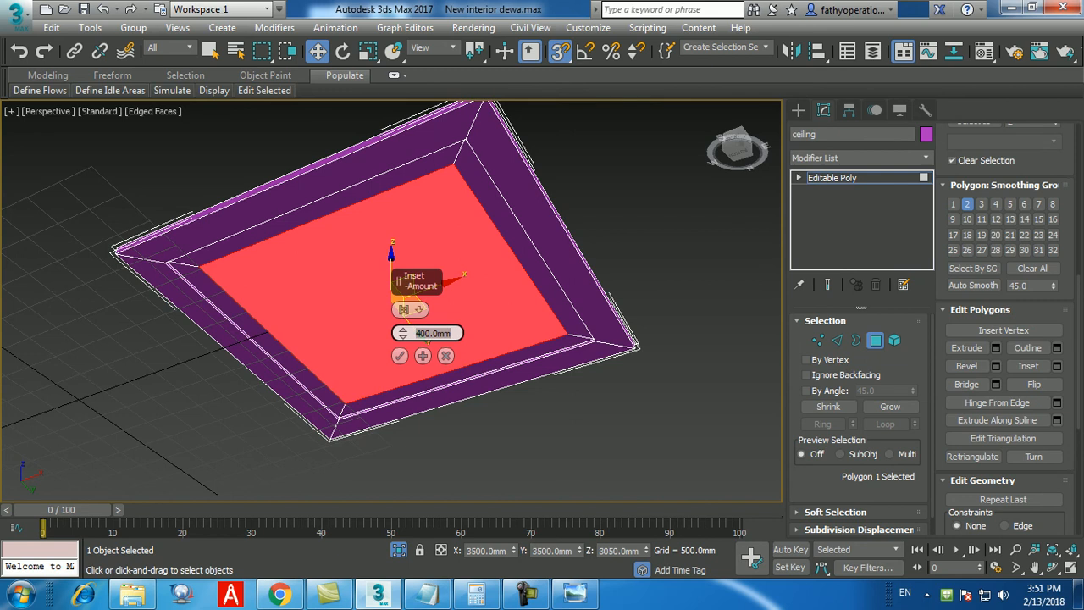
click(399, 356)
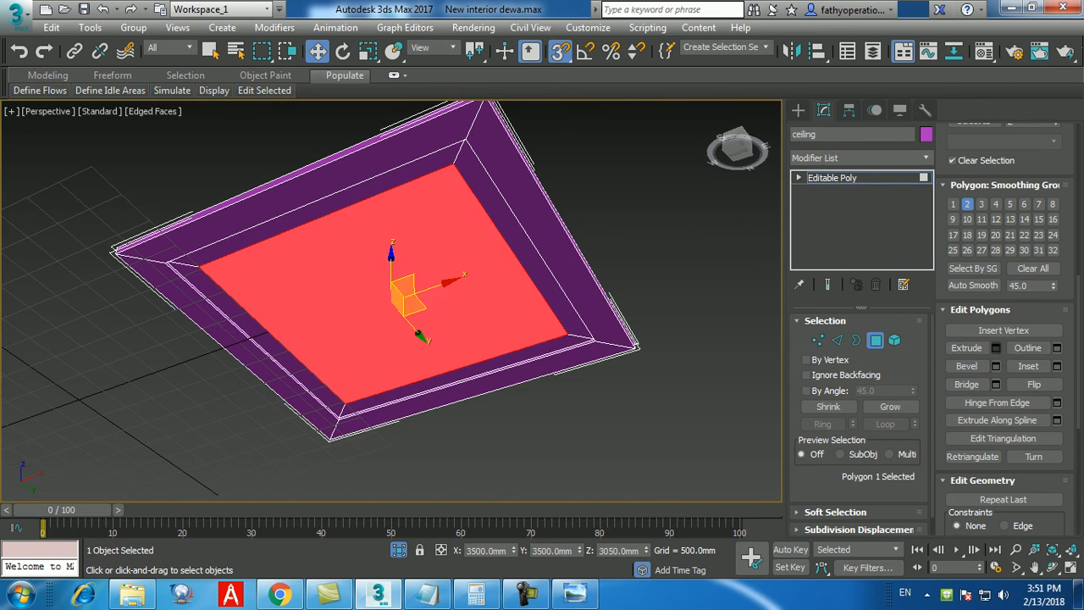
- Extrude the inset ceiling polygon, trying heights of 150 mm and -50 mm before applying 50 mm, and deselect the polygon
click(995, 347)
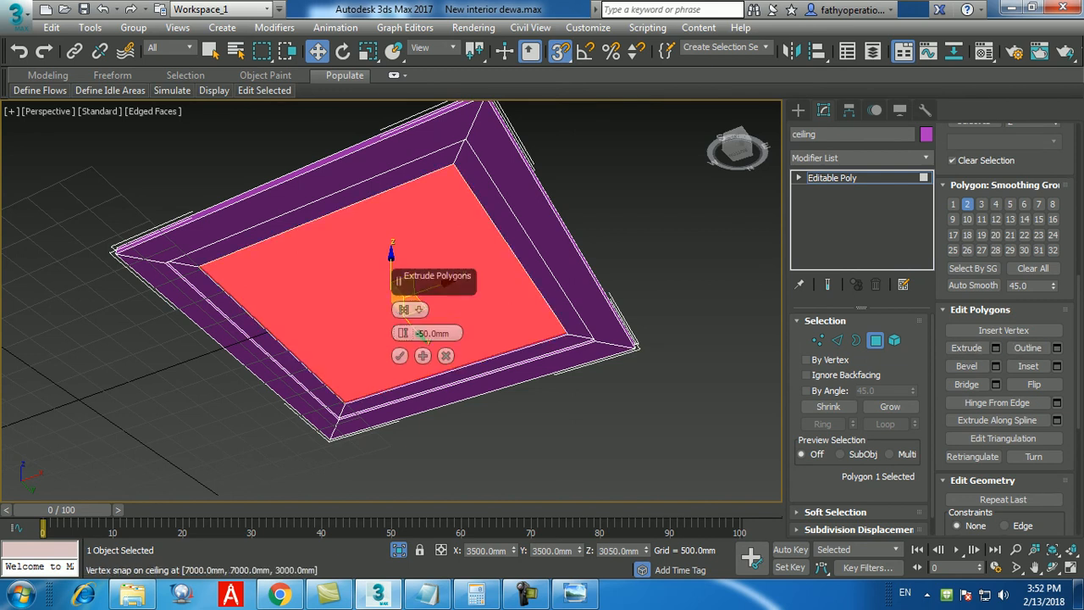
double_click(424, 333)
text(150)
key(Return)
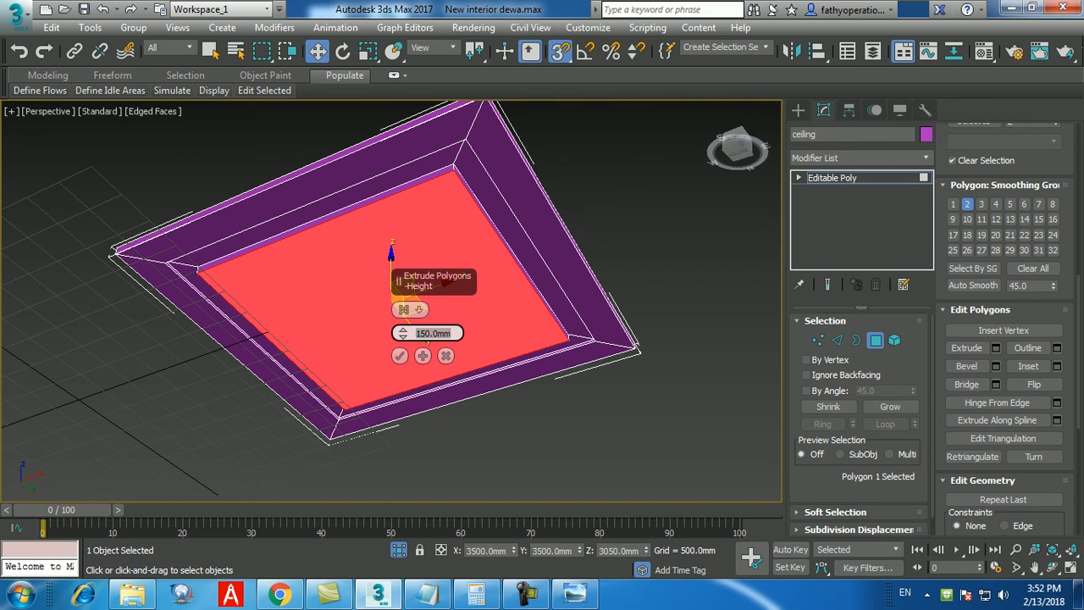
text(-50)
key(Return)
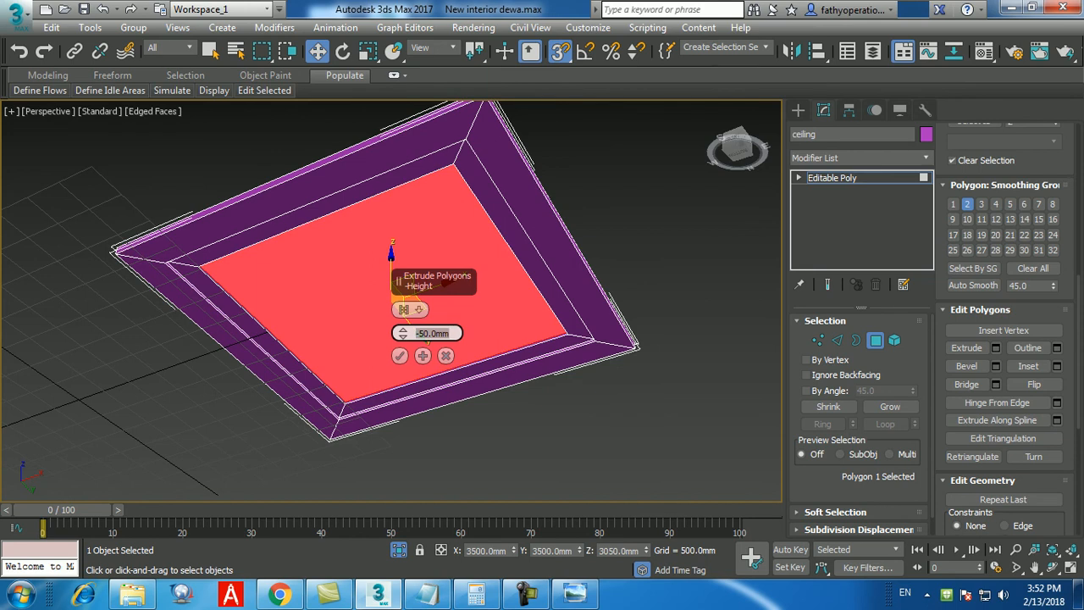
text(150)
key(Return)
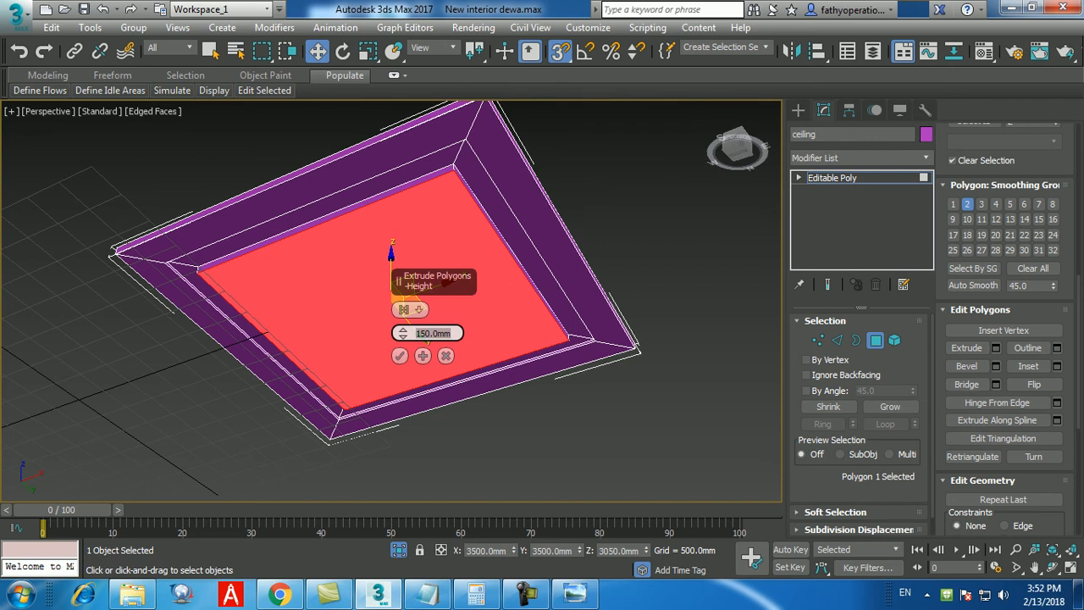
text(1)
key(BackSpace)
text(50)
key(Return)
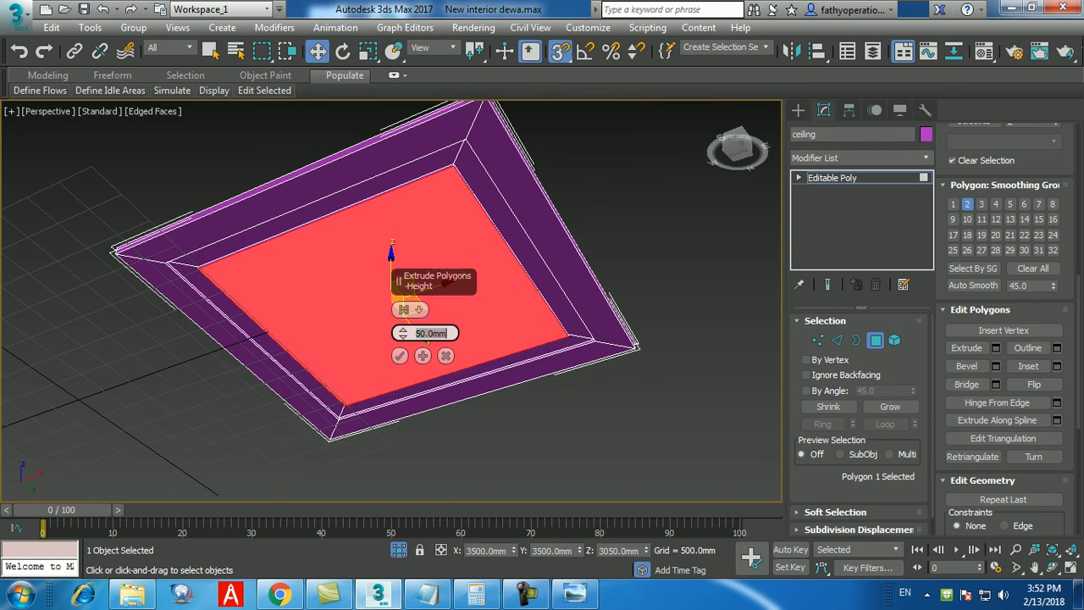
click(400, 356)
click(457, 425)
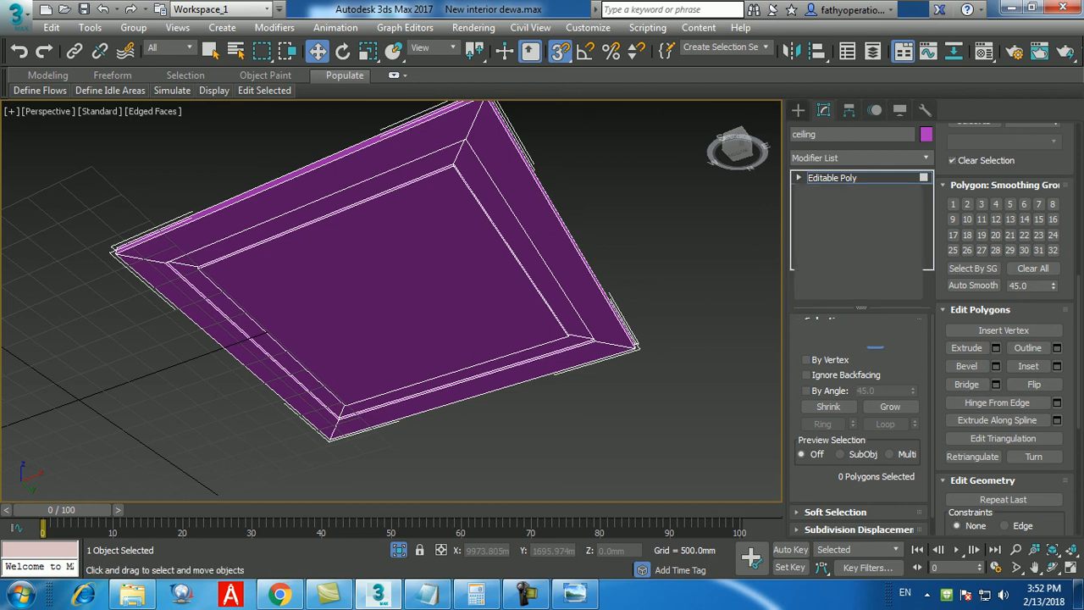
- Leave polygon editing, end the ceiling's isolation so the whole room shows, and save the scene
click(797, 110)
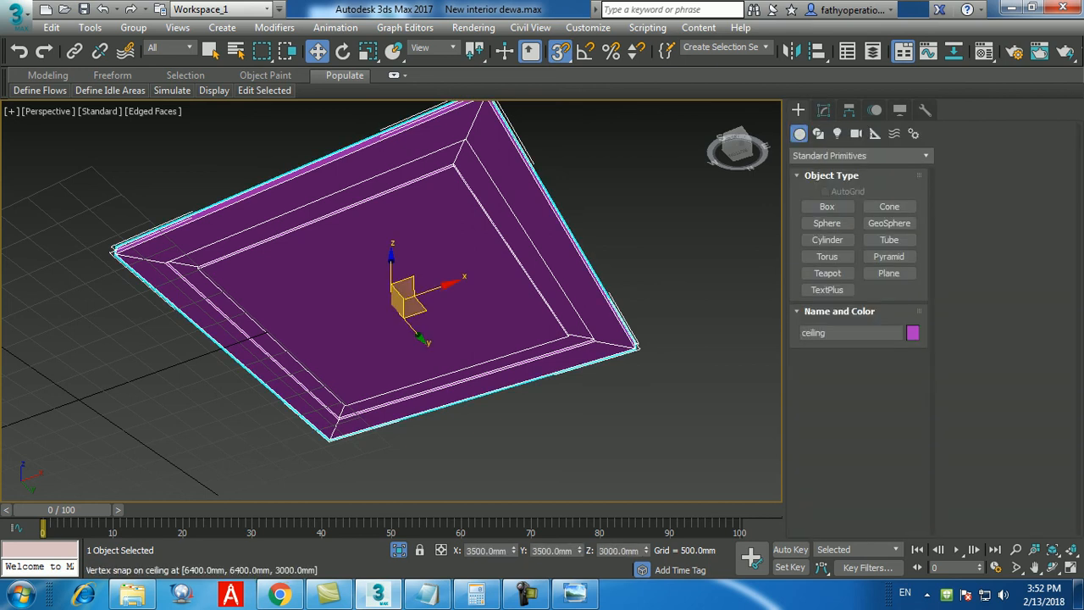
click(398, 550)
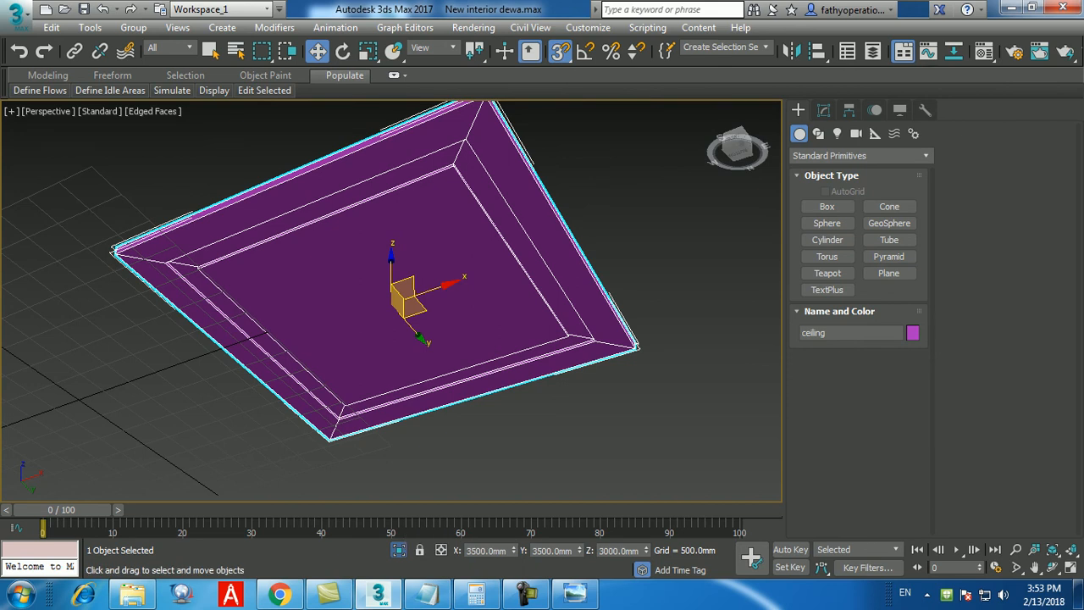
alt+middle_drag(407, 441, 623, 372)
middle_drag(508, 326, 389, 353)
scroll(440, 296, up, 3)
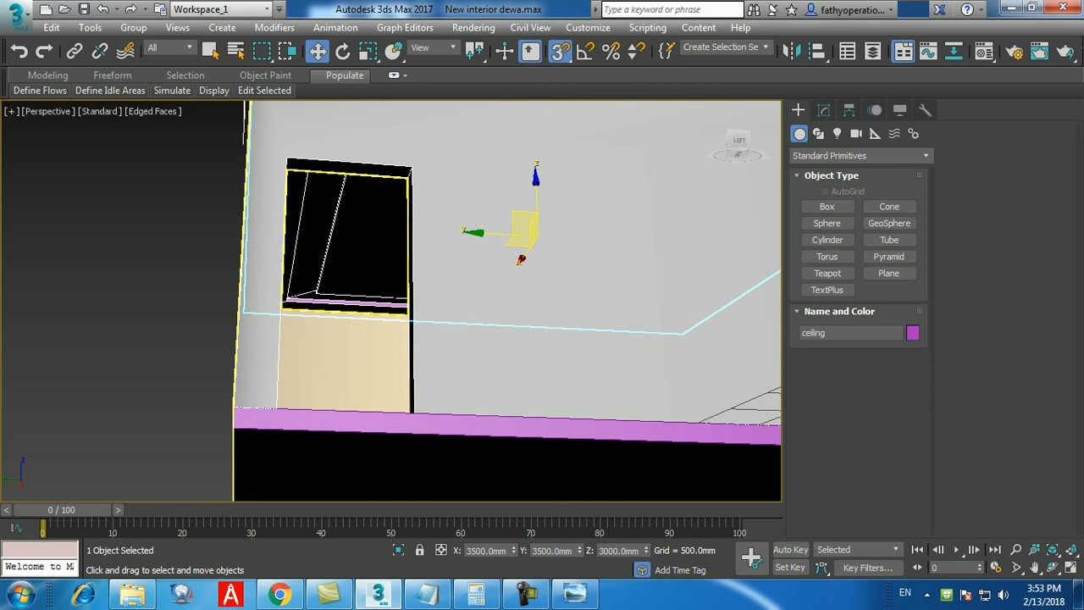
alt+middle_drag(373, 356, 297, 402)
scroll(346, 363, down, 5)
scroll(376, 410, up, 3)
click(15, 16)
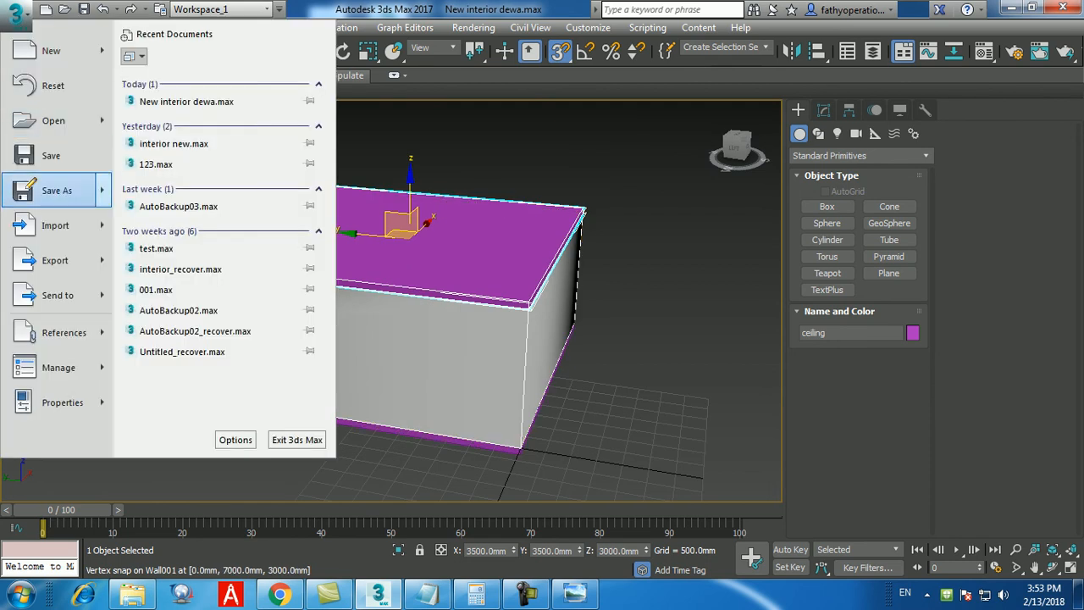
click(52, 156)
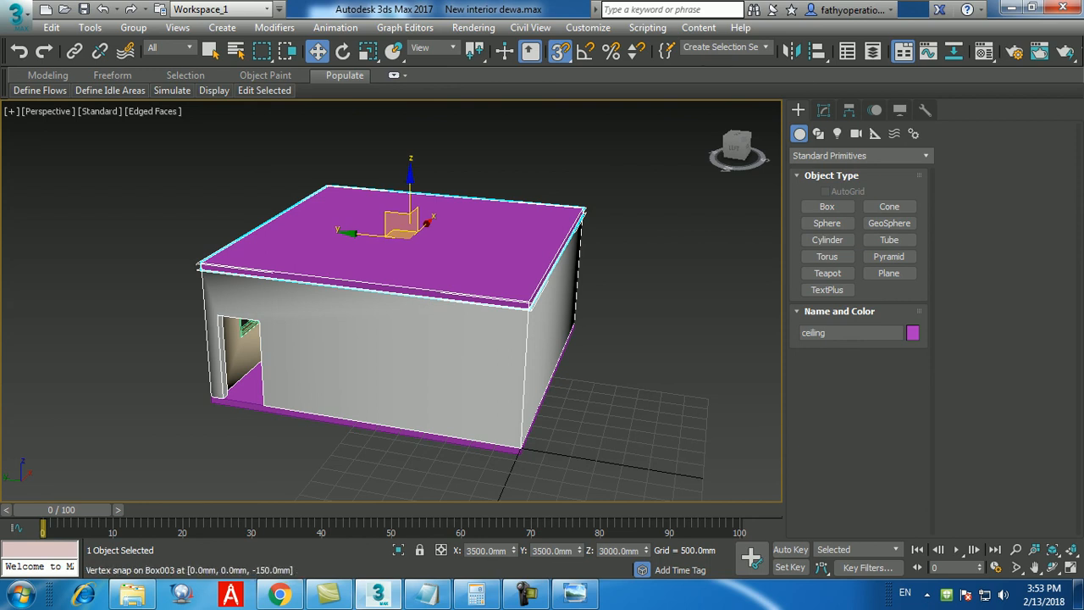
click(526, 595)
click(1006, 519)
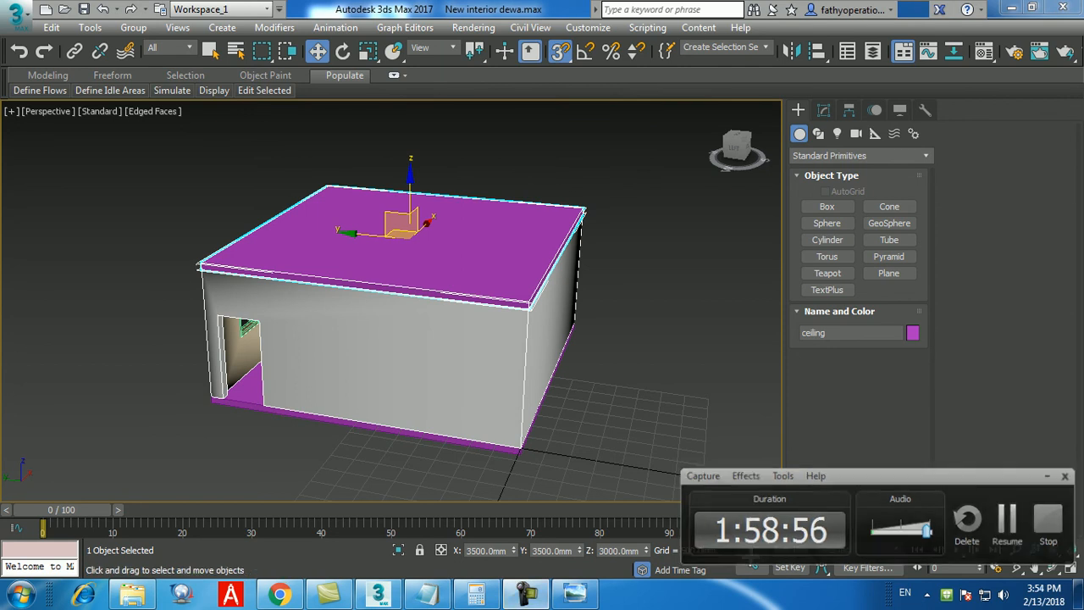
- Isolate the room's wall object in the Perspective view
alt+middle_drag(406, 347, 498, 293)
click(496, 329)
key(alt+q)
scroll(489, 314, down, 3)
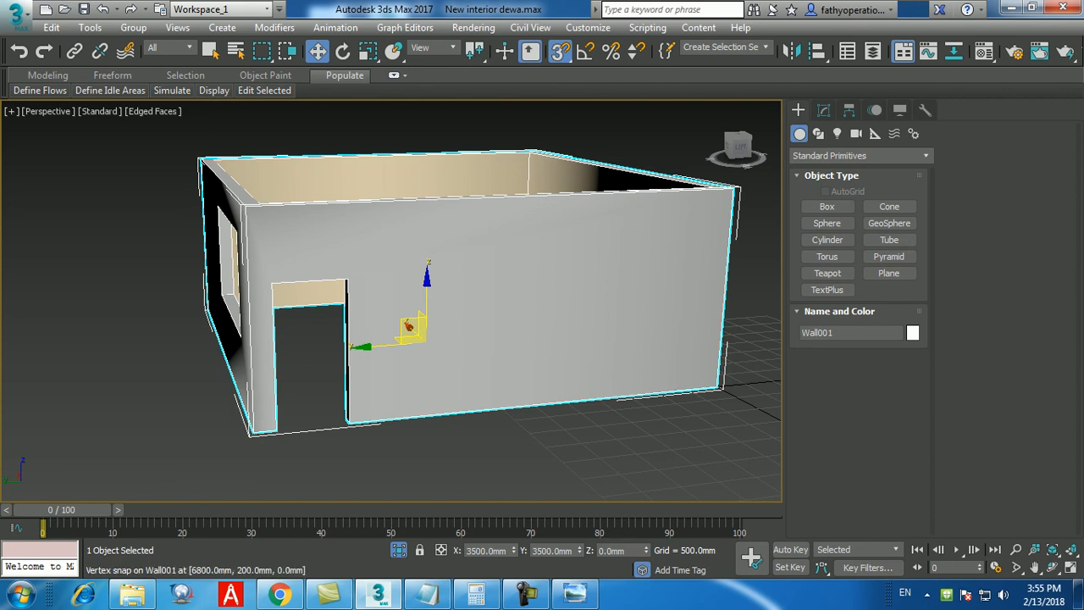
- Change the orthographic viewport to the Front view, with the isolated walls fully framed
key(alt+w)
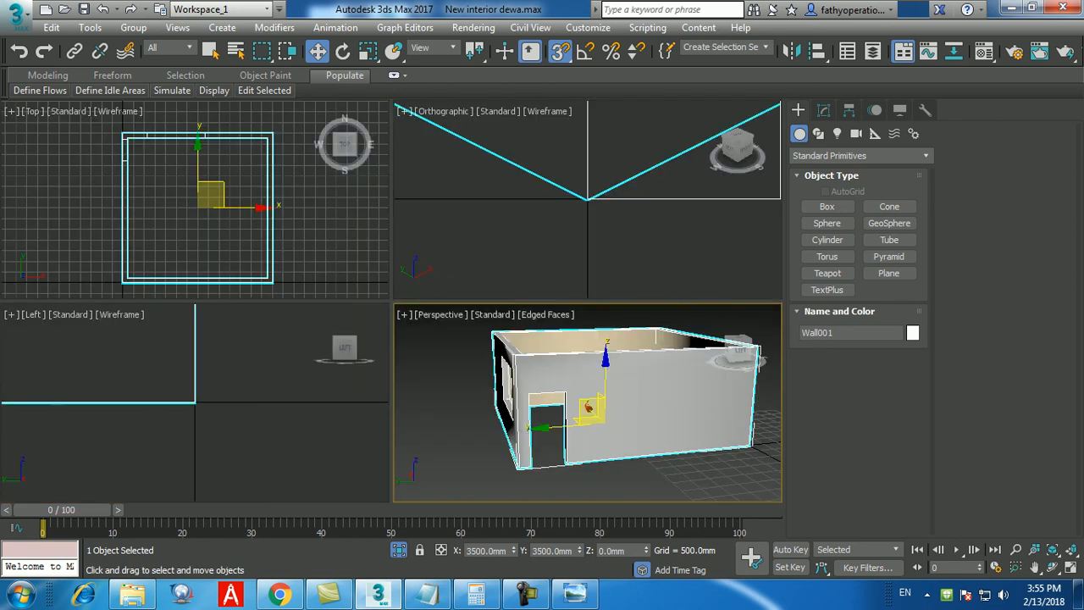
key(alt+w)
scroll(525, 322, down, 4)
key(f)
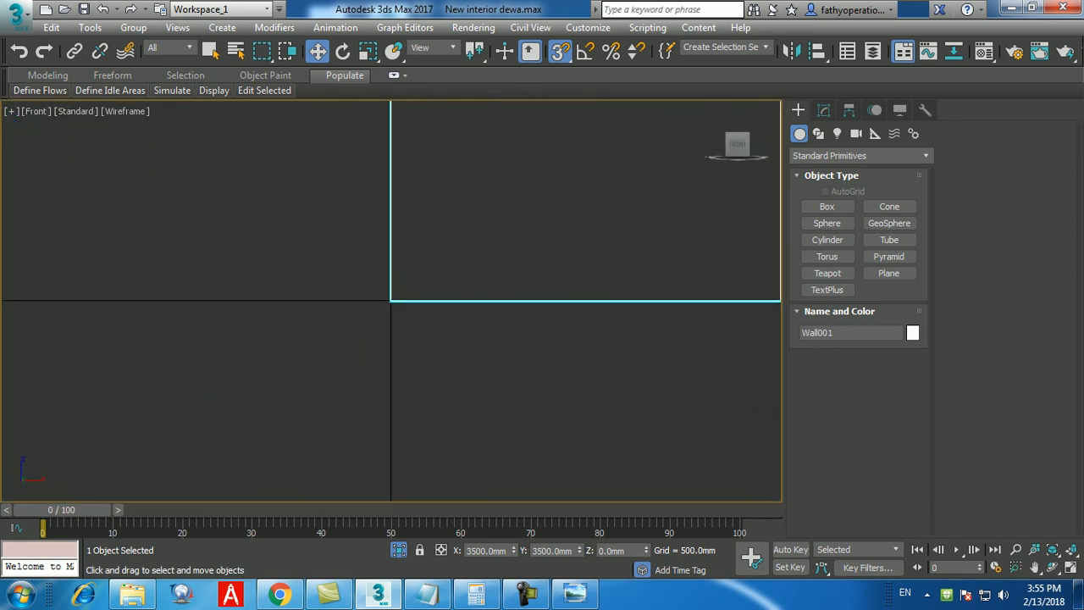
scroll(447, 315, down, 5)
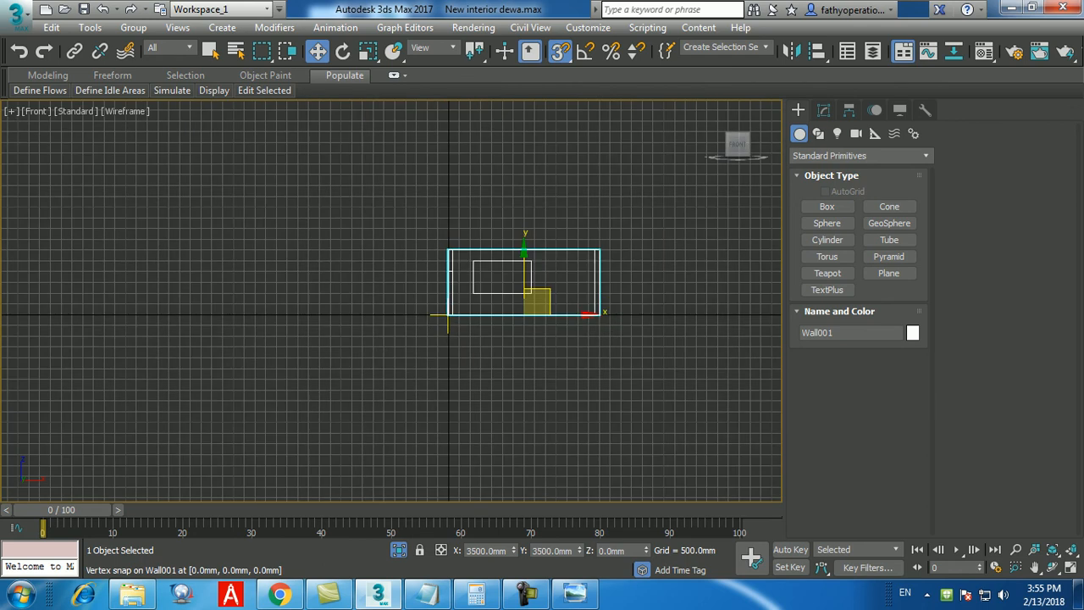
- Examine the isolated walls and their door opening in the Left view, and compare them with the Perspective view
key(alt+w)
right_click(339, 415)
key(alt+w)
scroll(453, 453, down, 8)
scroll(443, 430, down, 5)
middle_drag(425, 427, 460, 399)
scroll(458, 401, up, 3)
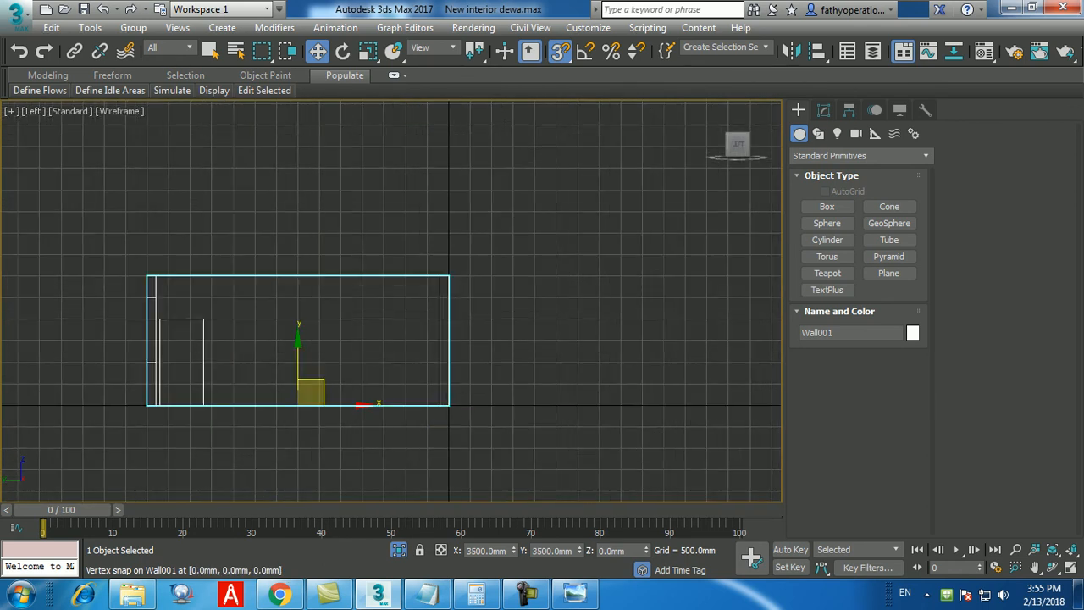
key(alt+w)
right_click(462, 402)
key(alt+w)
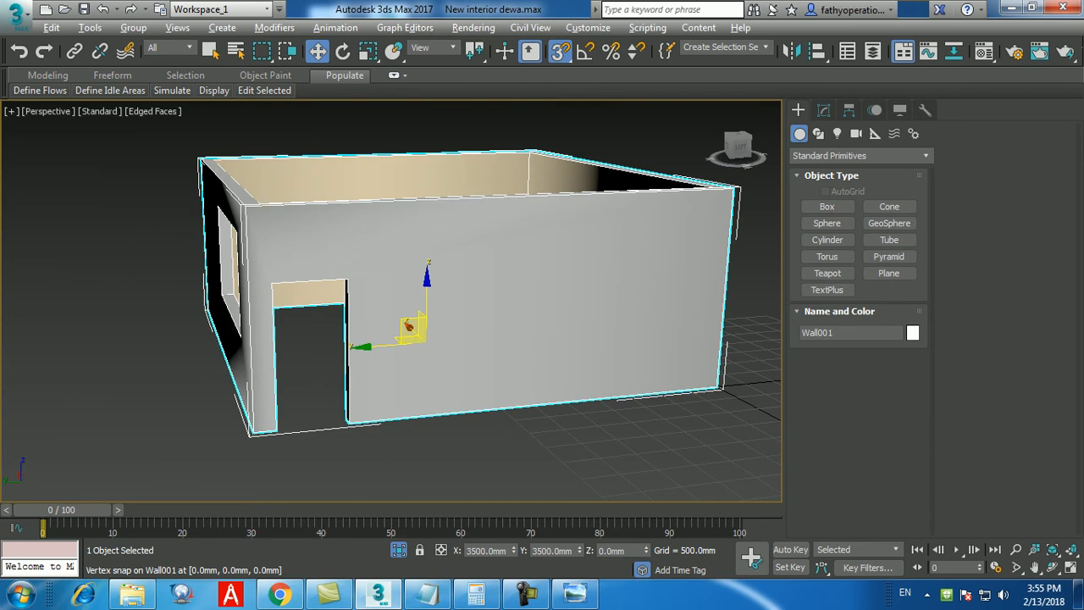
- Start a Box primitive in the Left view with the door opening framed
key(alt+w)
right_click(169, 427)
key(alt+w)
middle_drag(201, 408, 273, 414)
scroll(253, 394, up, 4)
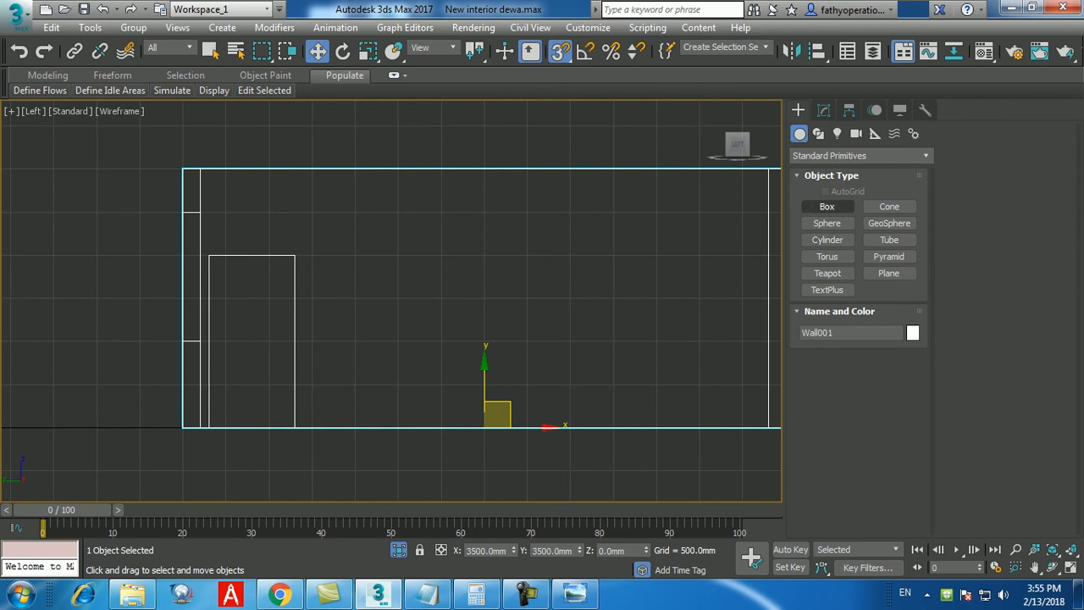
click(826, 207)
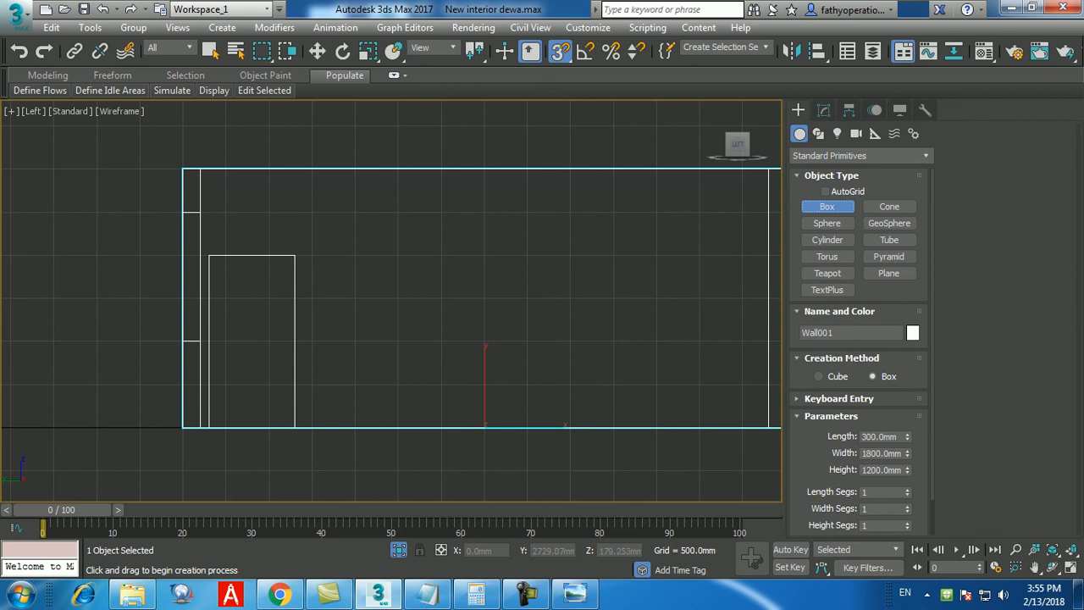
click(526, 594)
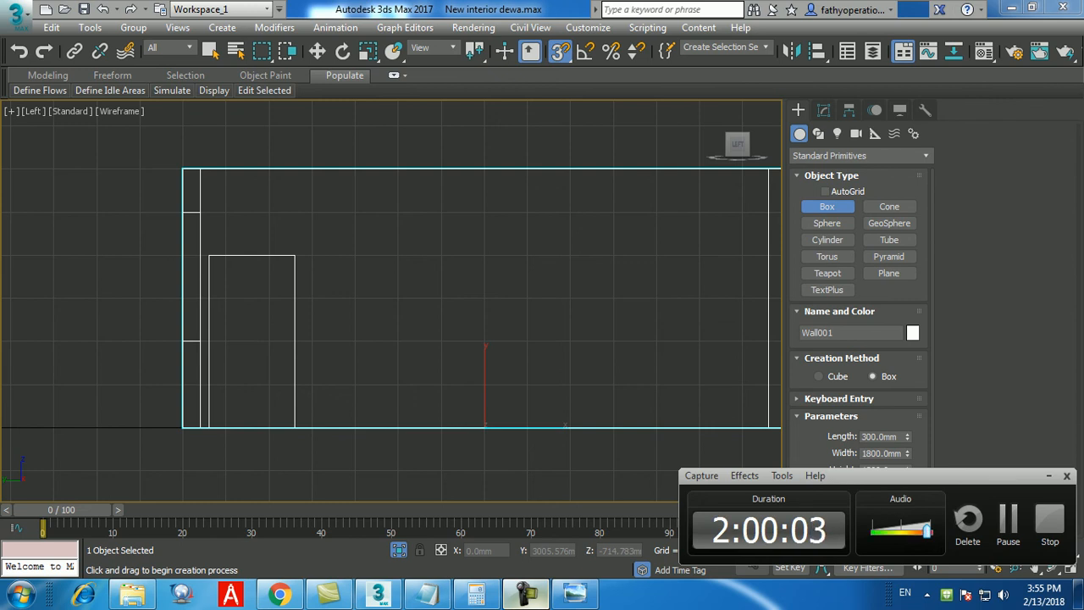
click(1050, 520)
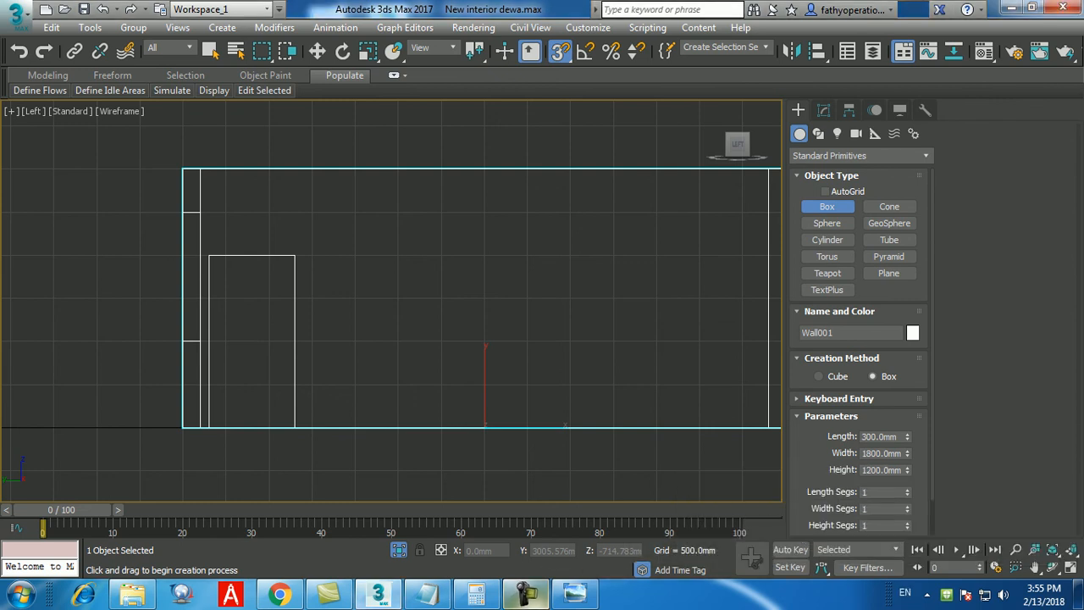
click(527, 594)
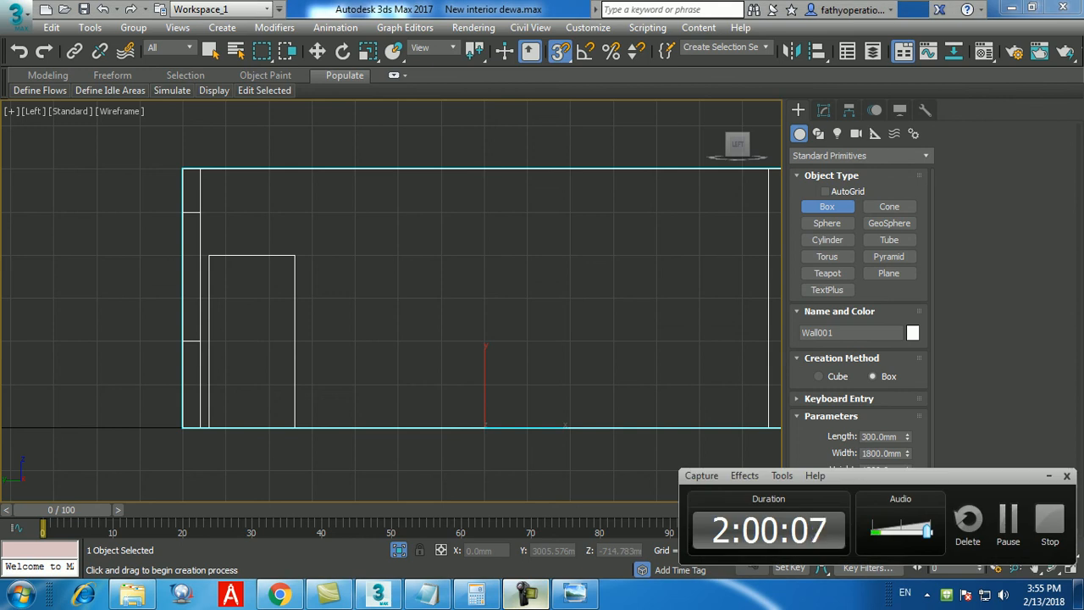
click(526, 594)
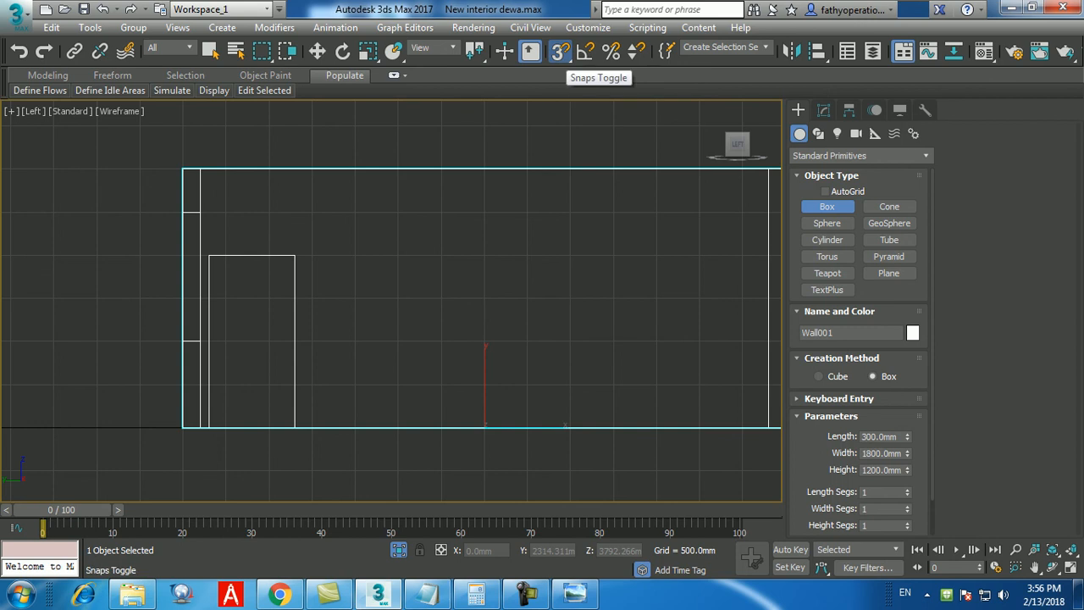
- Create a flat box 2000 mm long and 1000 mm wide over the door opening, snapped to the opening's opposite corners
click(560, 52)
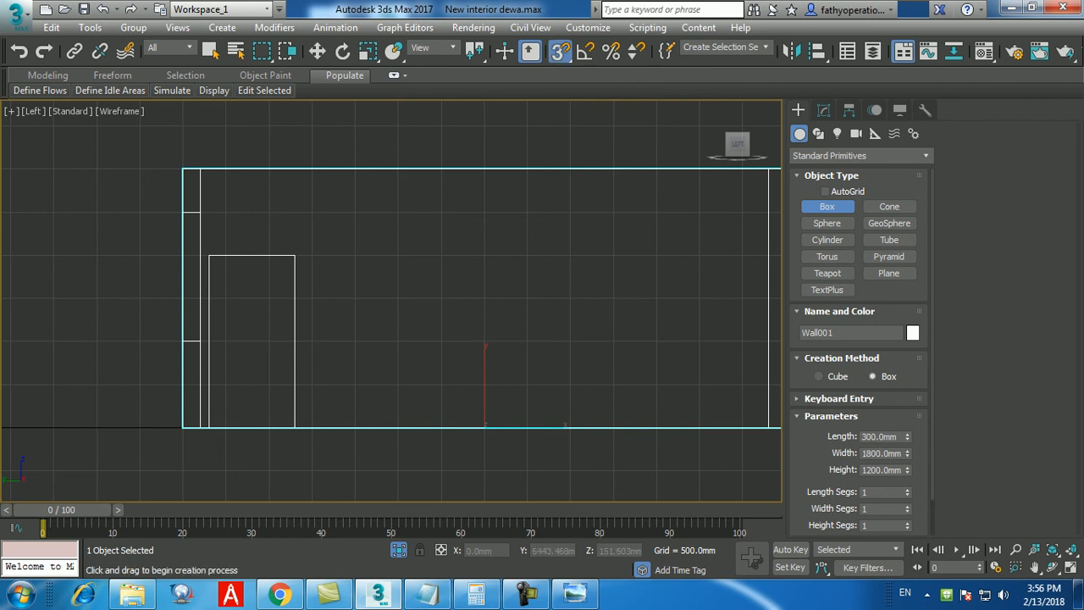
drag(208, 427, 295, 254)
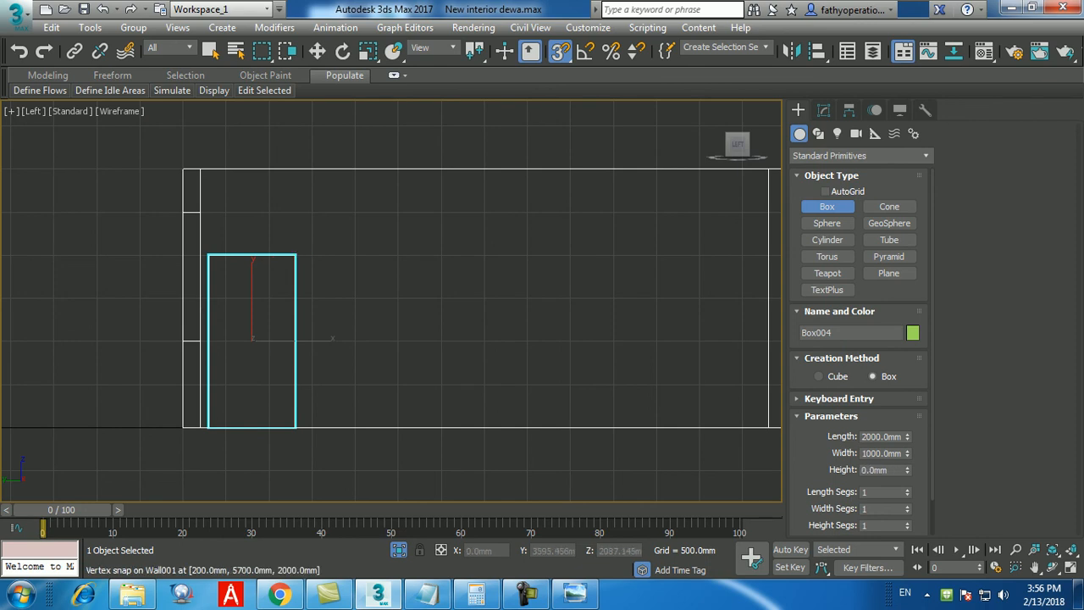
key(w)
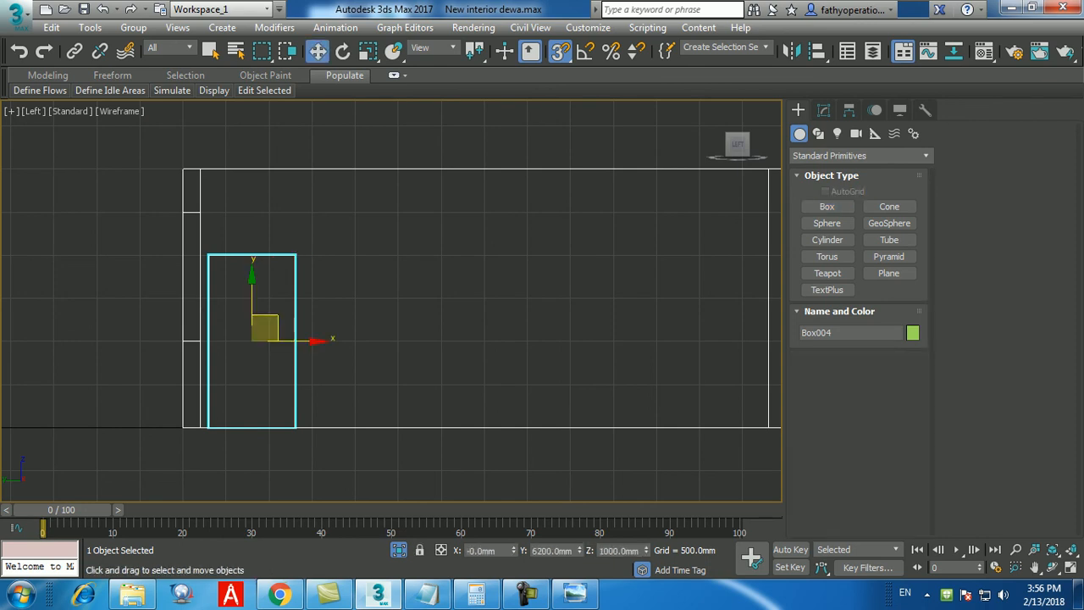
key(alt+w)
key(alt+w)
alt+middle_drag(524, 287, 500, 343)
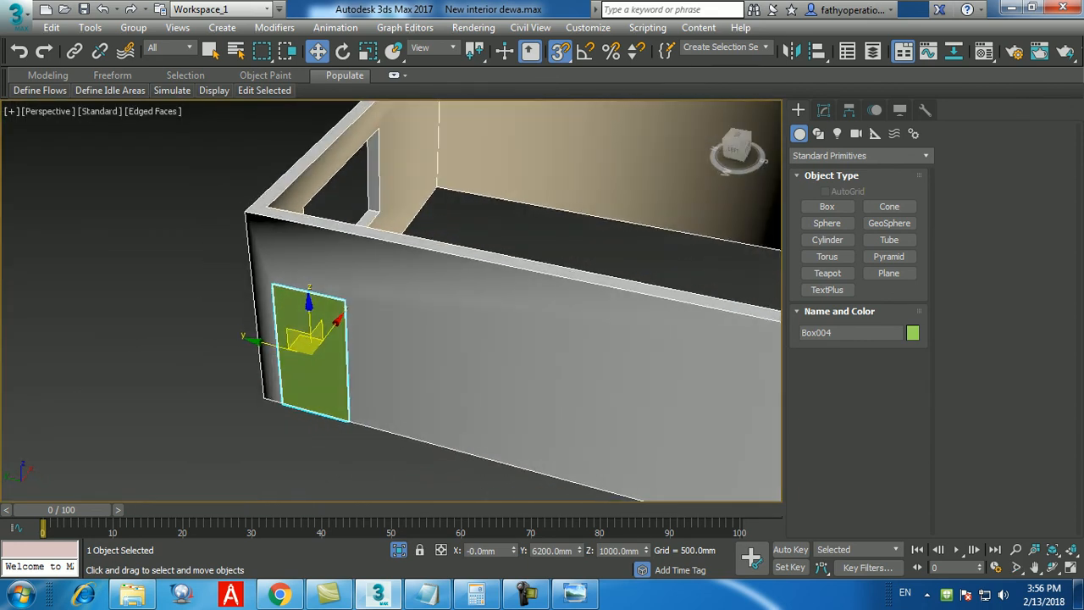
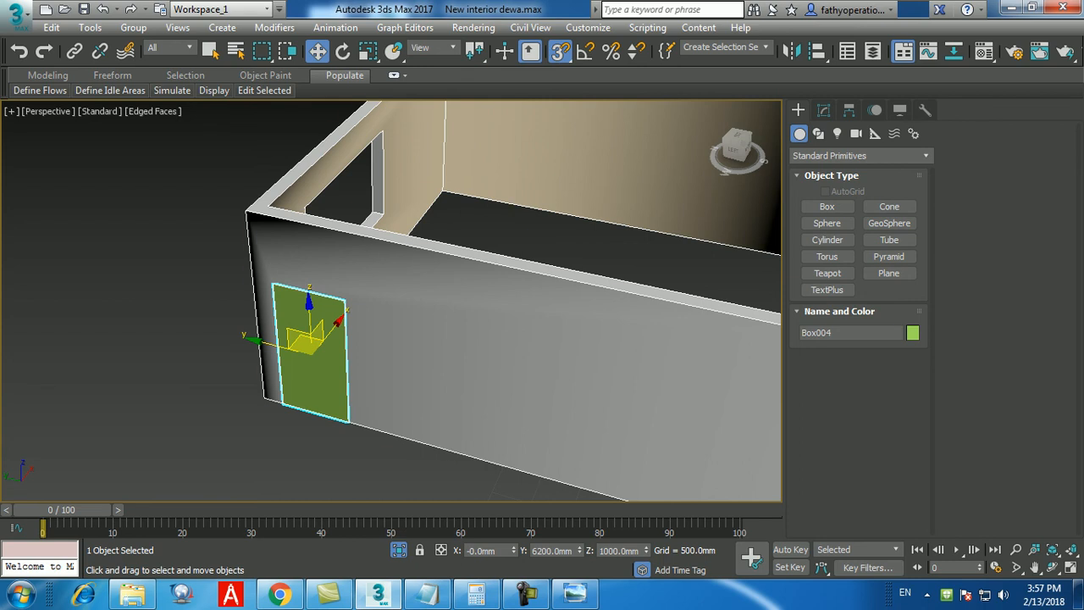
click(526, 593)
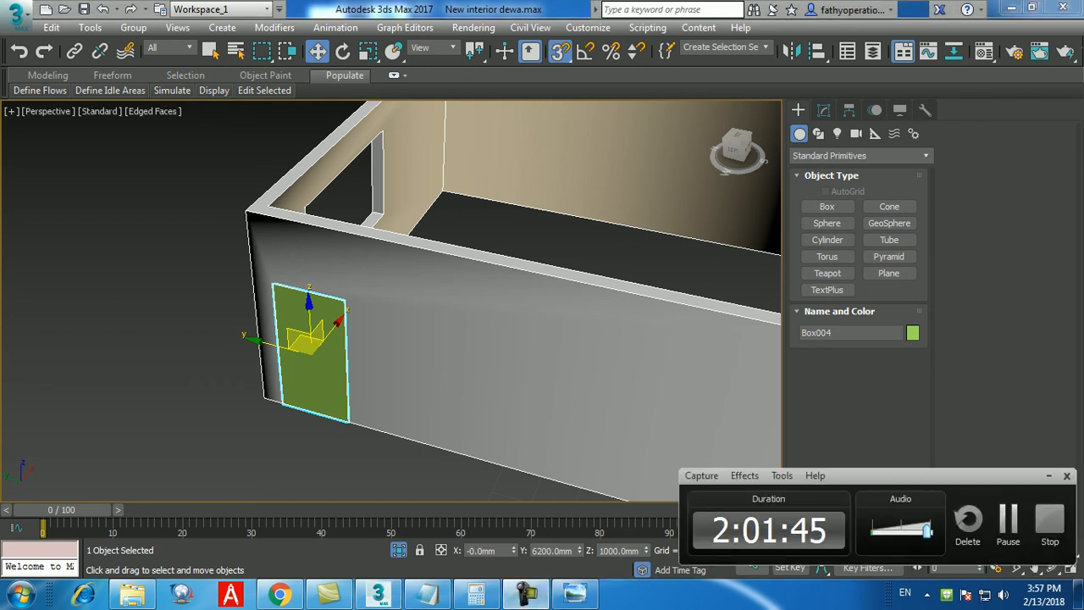
click(1008, 520)
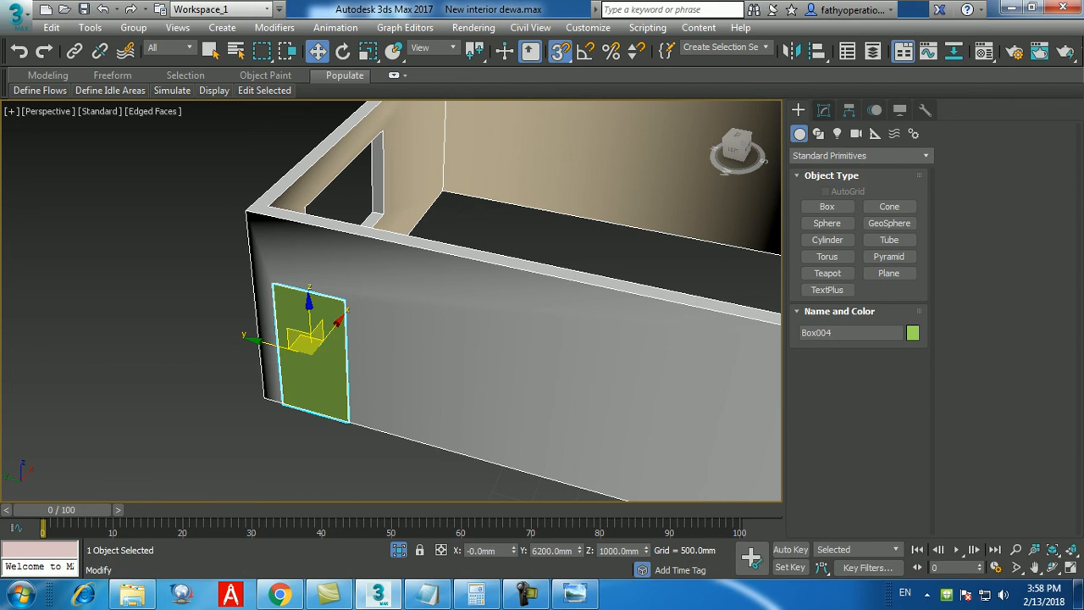
- Set the door box's height to 200 mm
click(823, 110)
double_click(864, 374)
text(200)
key(Return)
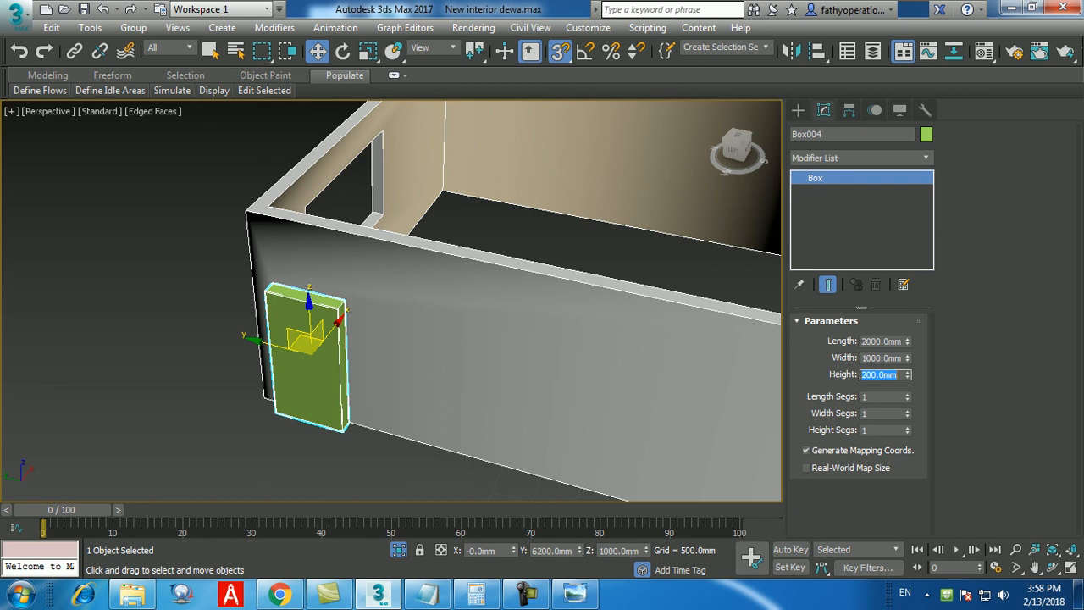
- Move the door box into the wall opening by setting its X position to 200 mm
double_click(481, 550)
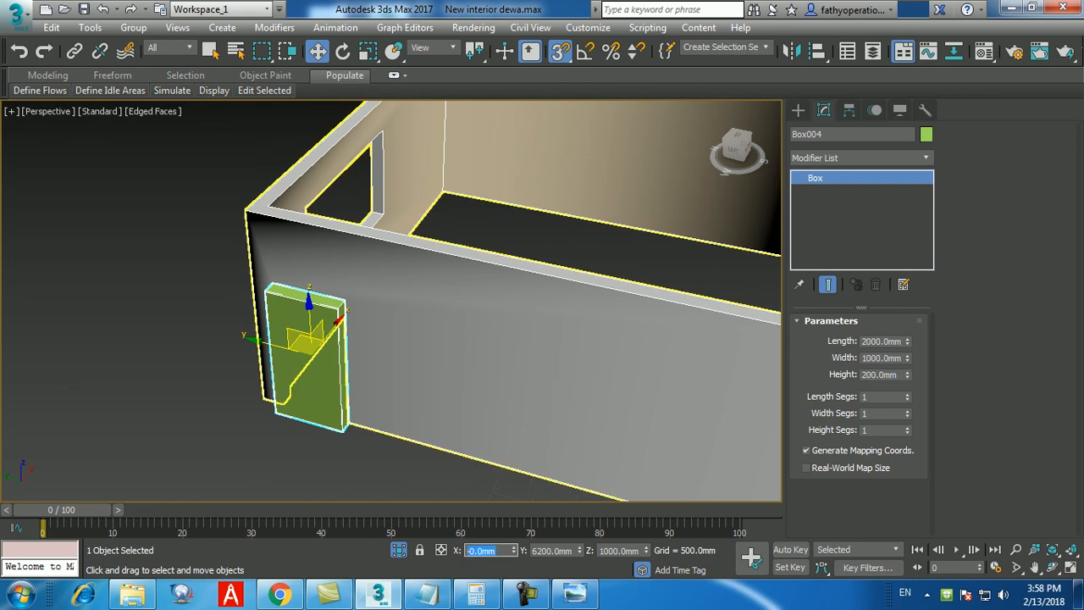
text(200)
key(Return)
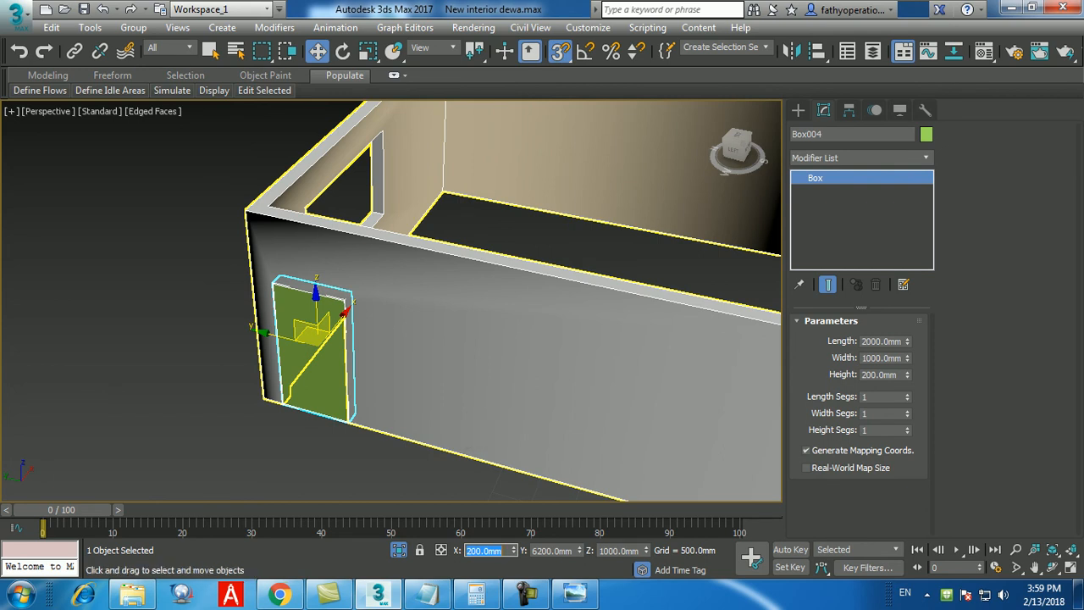
click(527, 595)
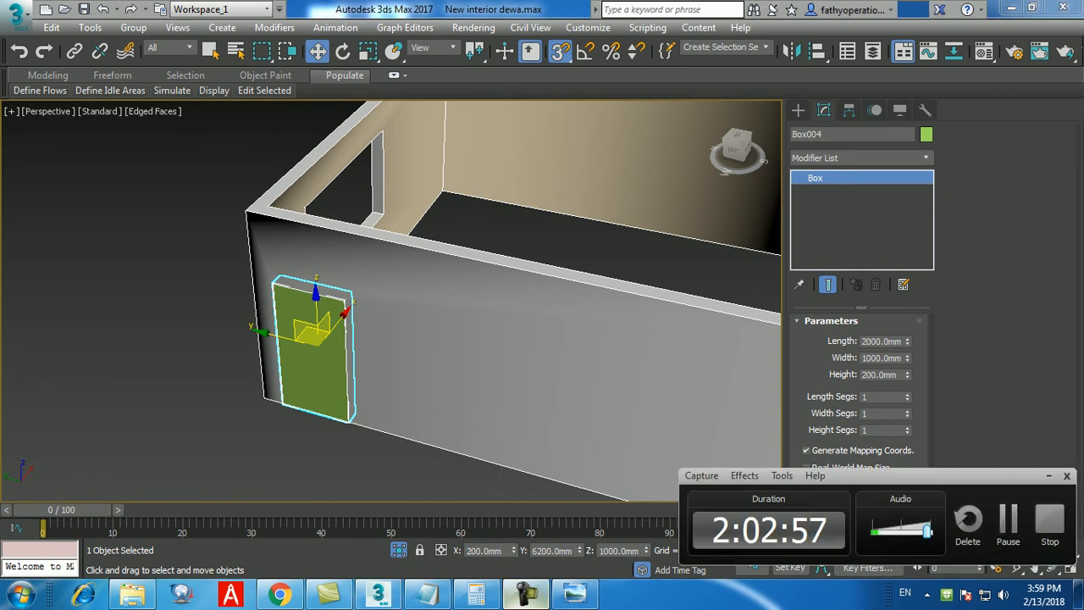
click(527, 595)
- Isolate the door box and convert it to an Editable Poly
key(z)
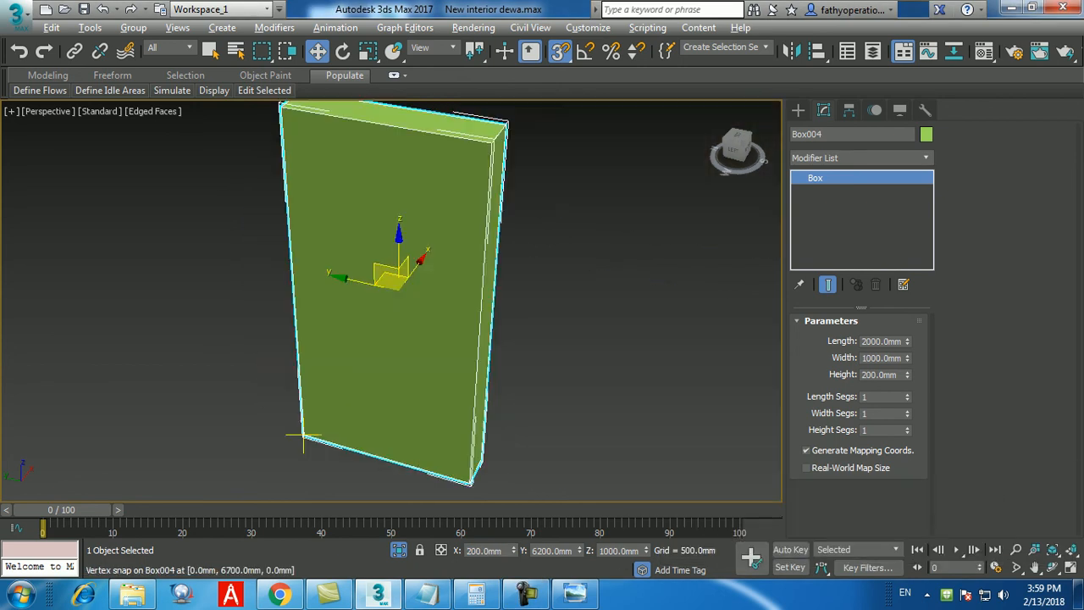
middle_drag(338, 372, 334, 411)
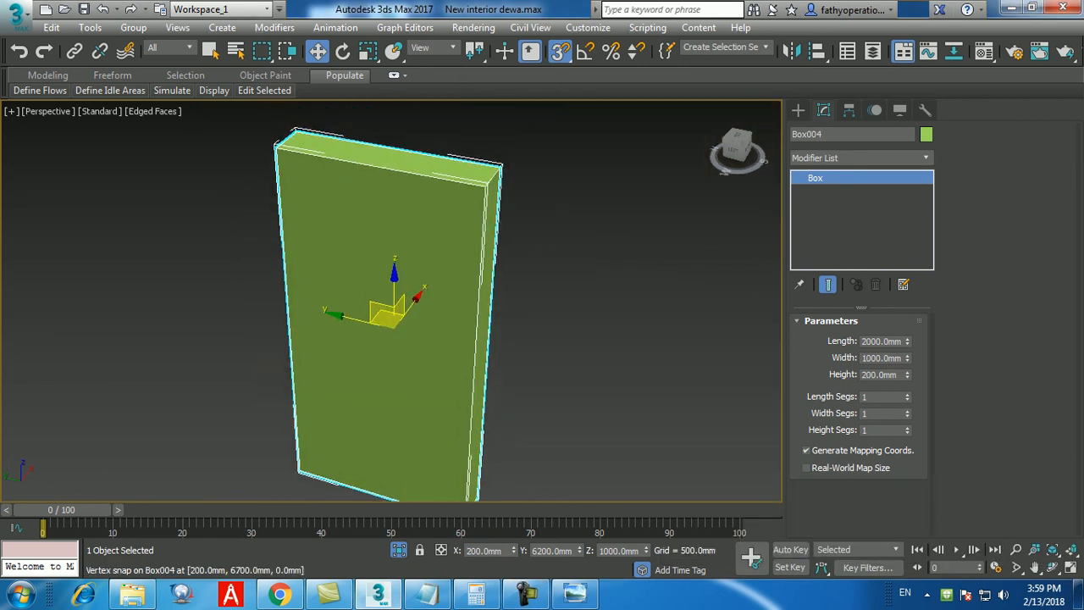
scroll(506, 376, down, 3)
key(F4)
key(F4)
key(z)
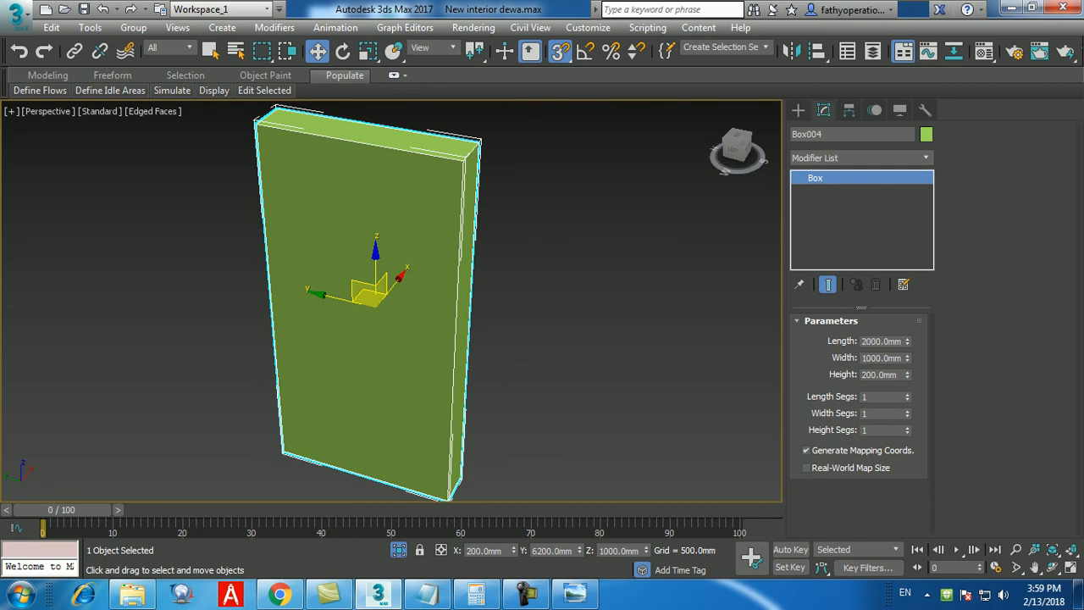
right_click(427, 307)
mouse_move(462, 495)
click(649, 508)
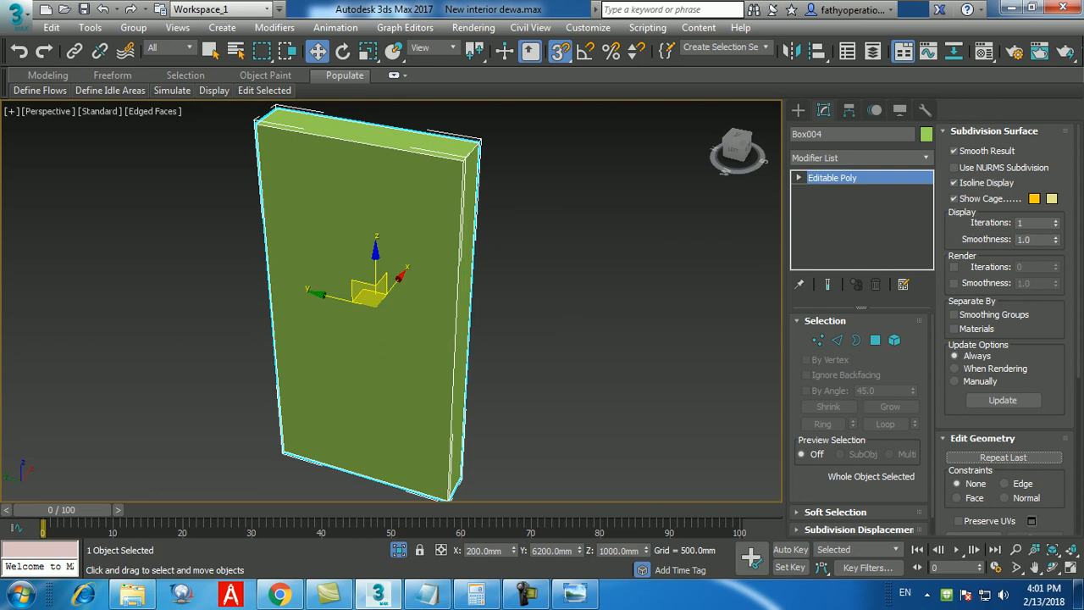
- Select the door box's two large opposite faces at polygon level
mouse_move(264, 90)
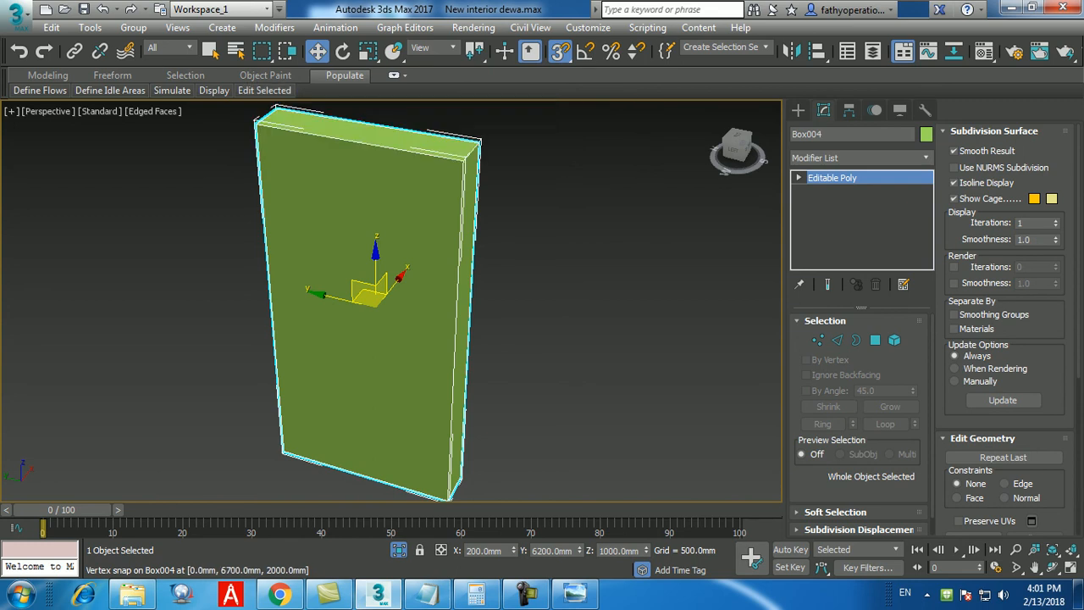
alt+middle_drag(366, 288, 436, 284)
middle_drag(365, 288, 381, 285)
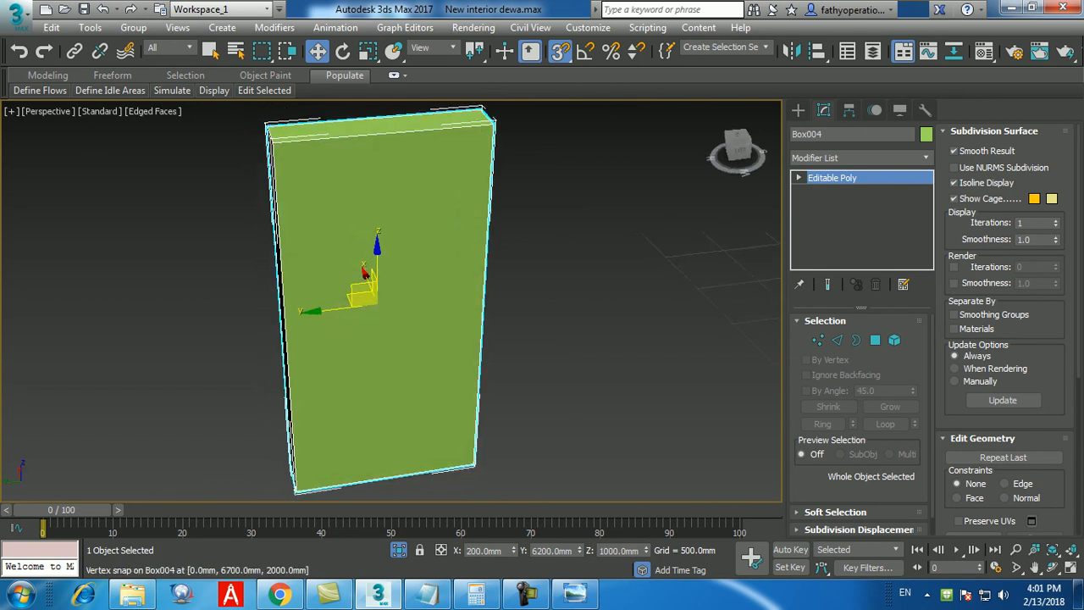
scroll(448, 322, down, 3)
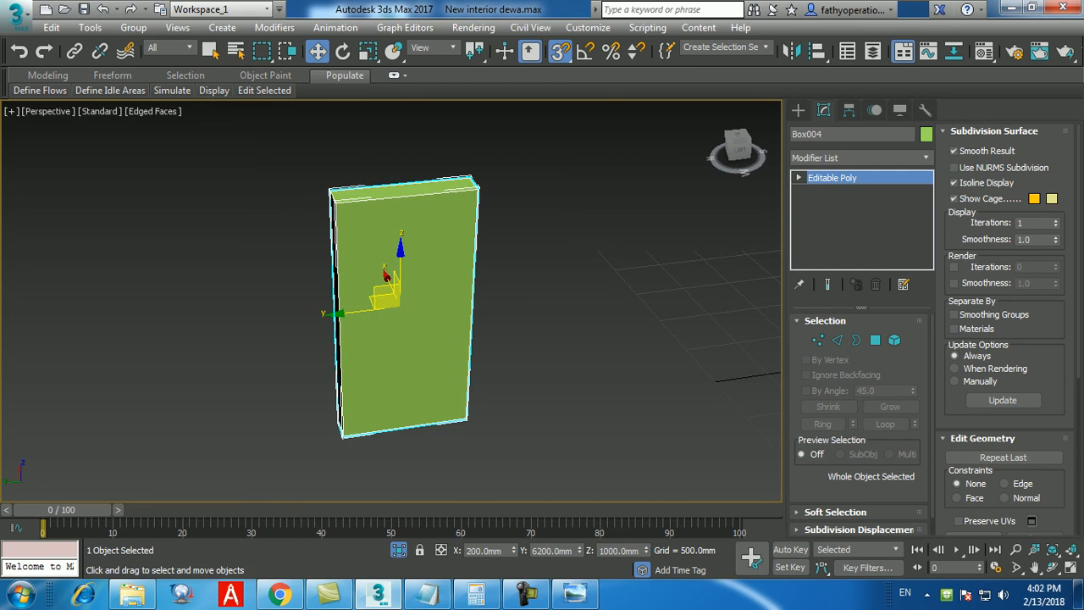
click(875, 340)
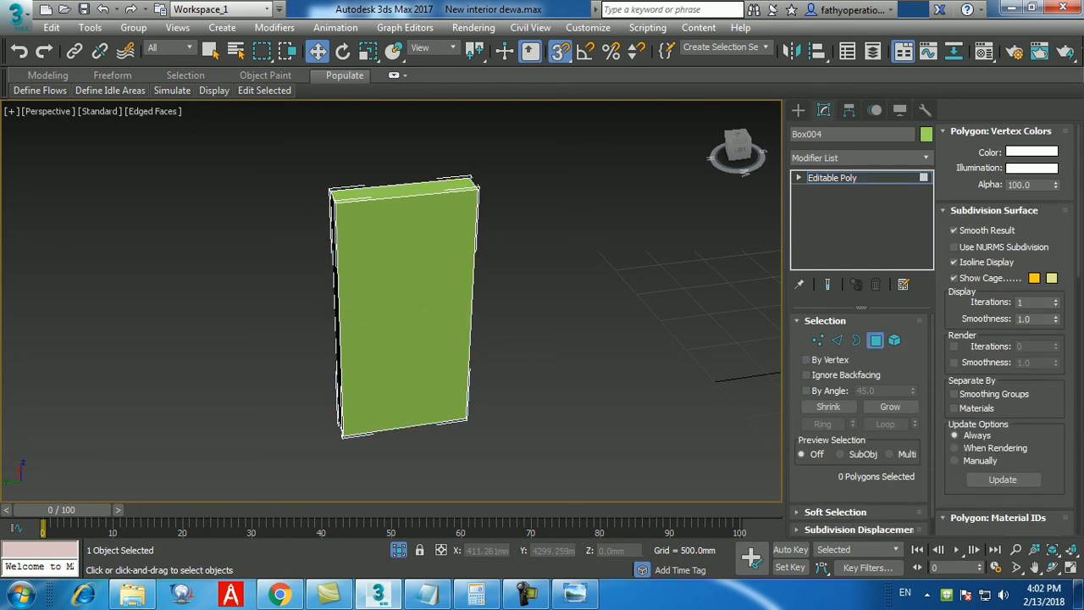
click(419, 306)
alt+middle_drag(419, 307, 288, 303)
ctrl+click(433, 326)
alt+middle_drag(434, 325, 547, 345)
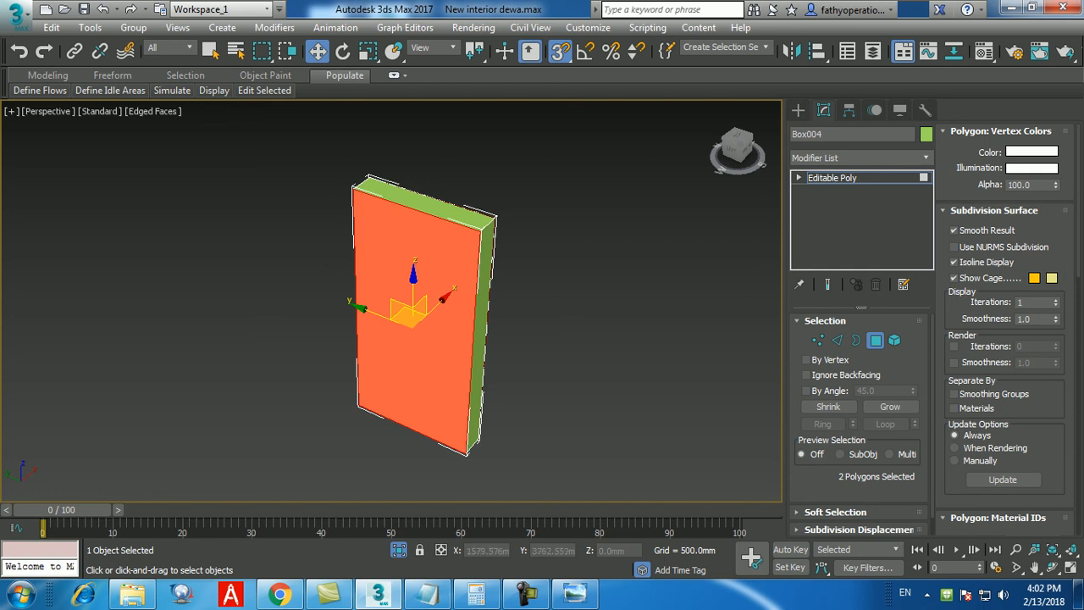
- Inset both selected door faces by 70 mm to outline the frame, after trying amounts of 45 and 60 mm
scroll(1008, 330, down, 8)
click(1057, 415)
alt+middle_drag(372, 391, 435, 383)
click(429, 334)
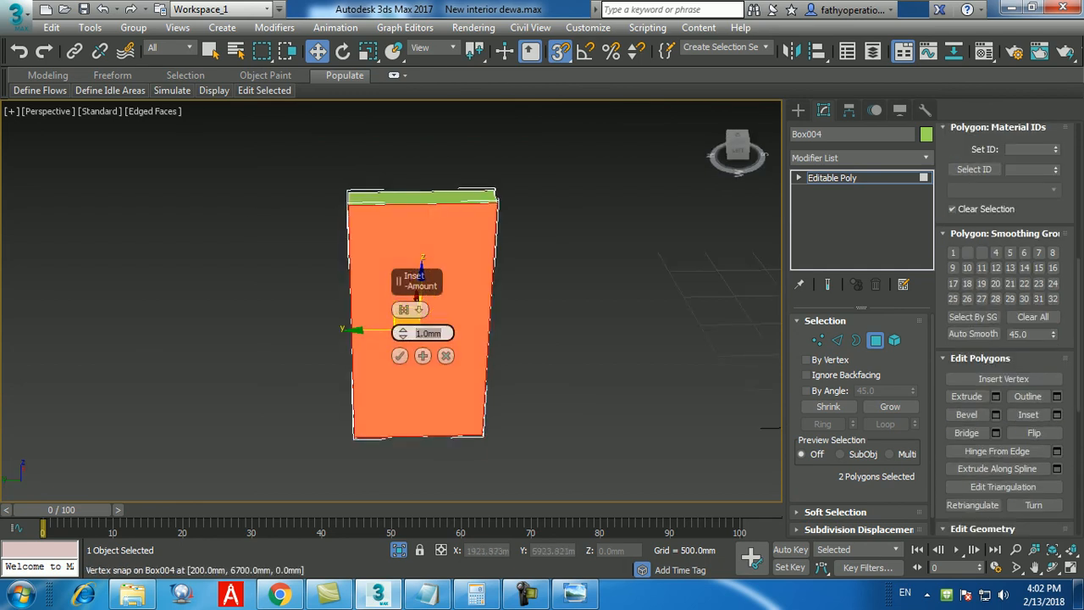
text(45)
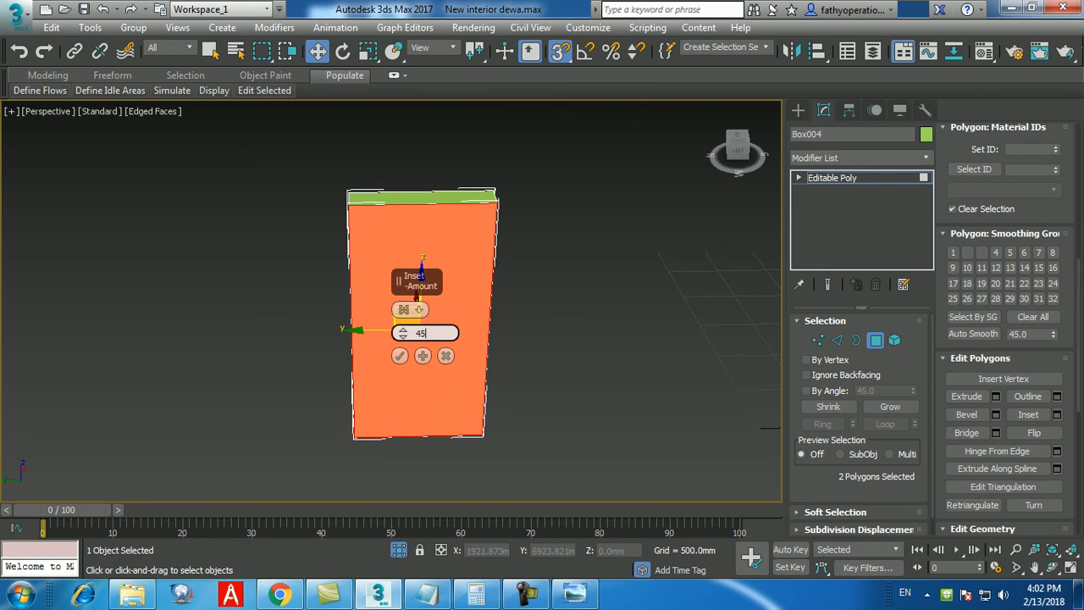
key(Return)
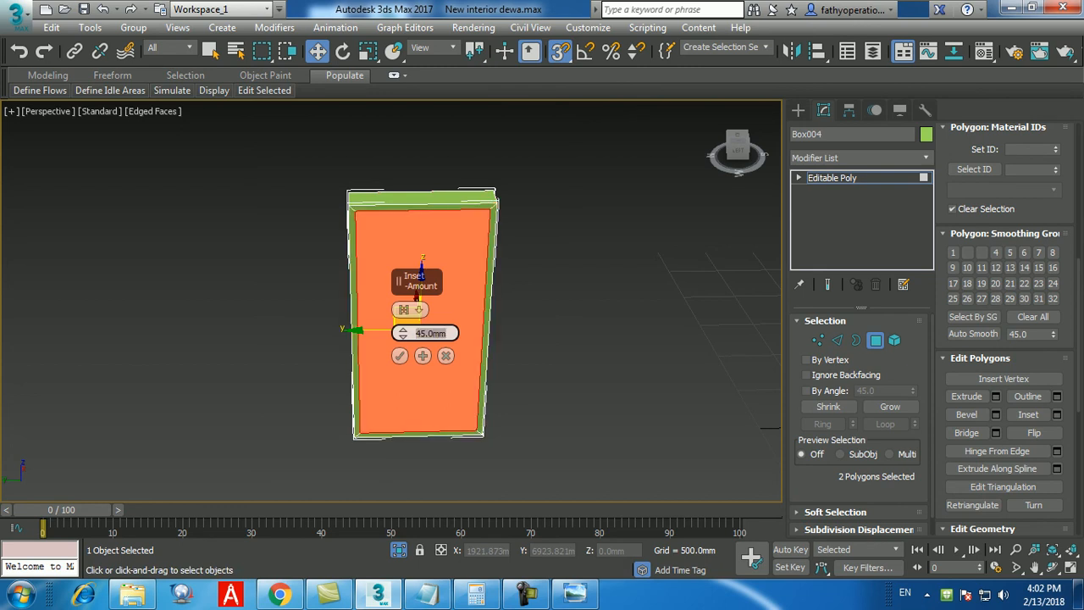
text(60)
key(Return)
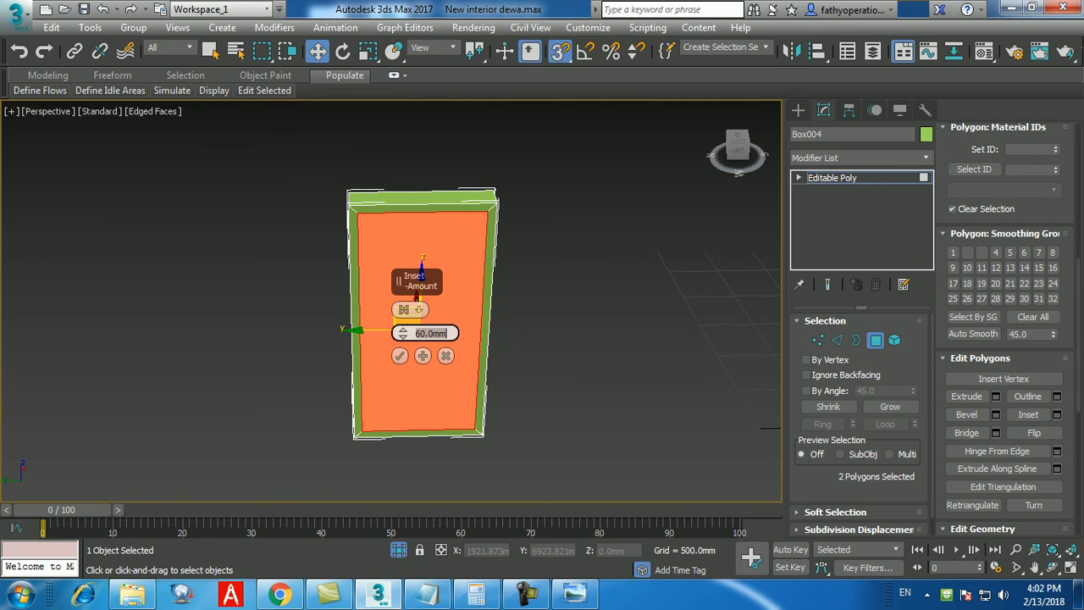
text(70)
key(Return)
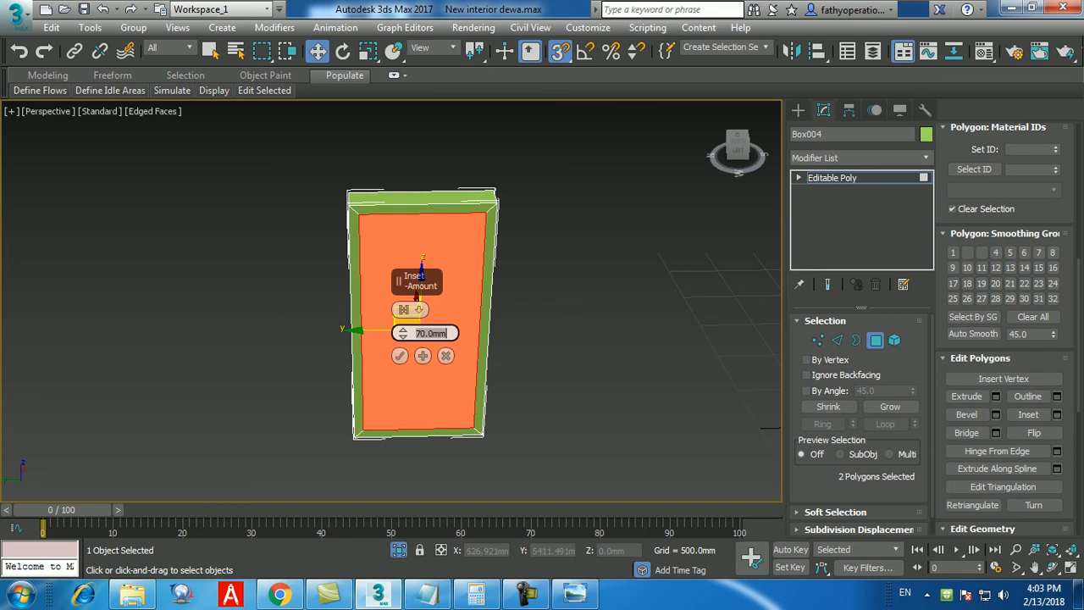
mouse_move(474, 339)
alt+middle_down()
mouse_move(559, 337)
mouse_move(489, 342)
alt+middle_up()
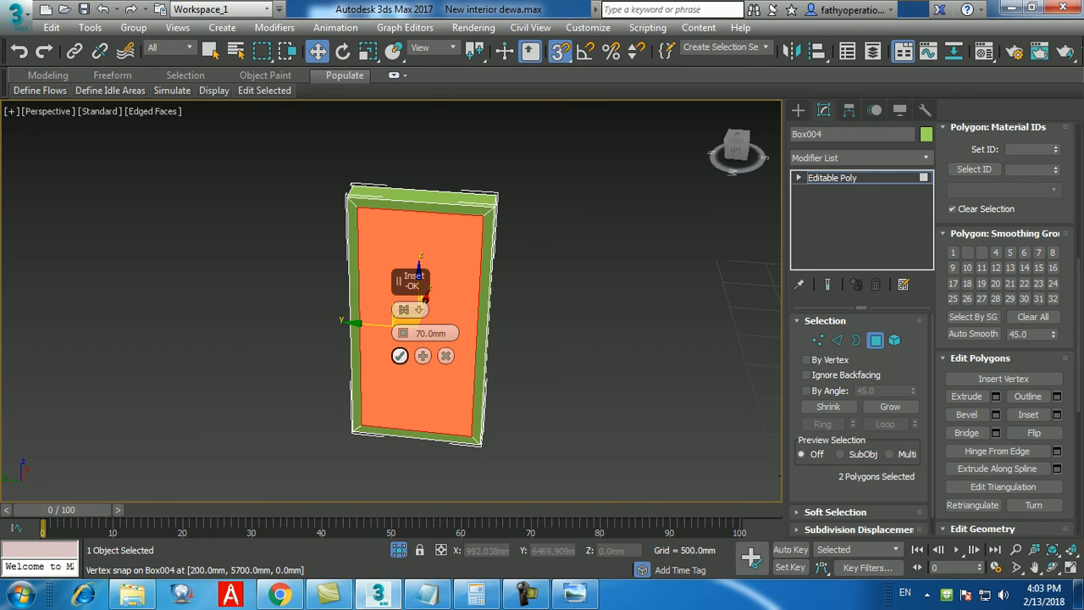
click(400, 356)
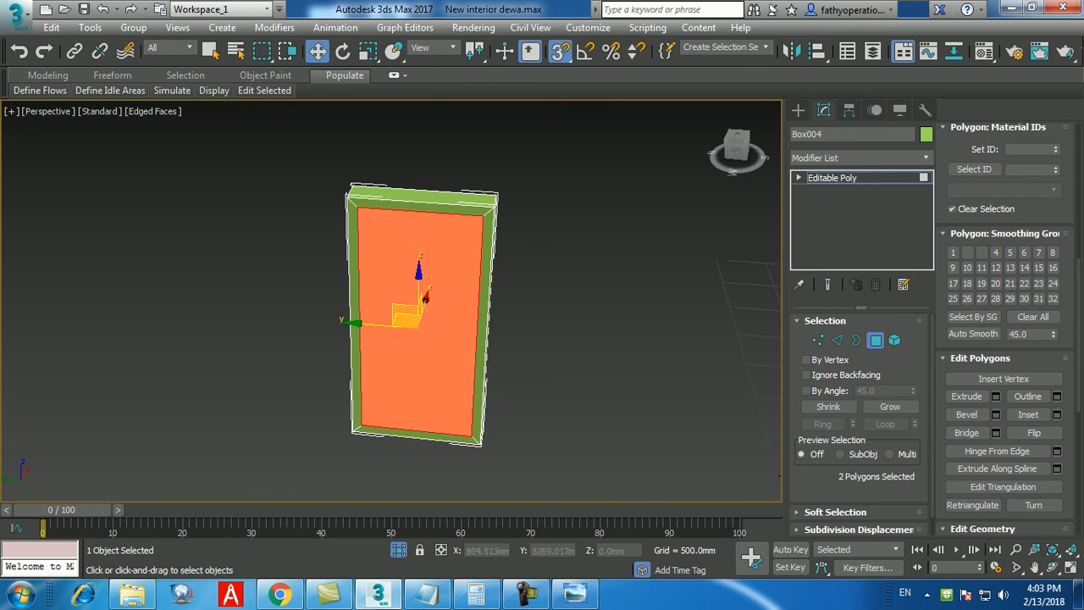
- Undo the inset on both door faces and reapply it with the same 70 mm amount
key(ctrl+z)
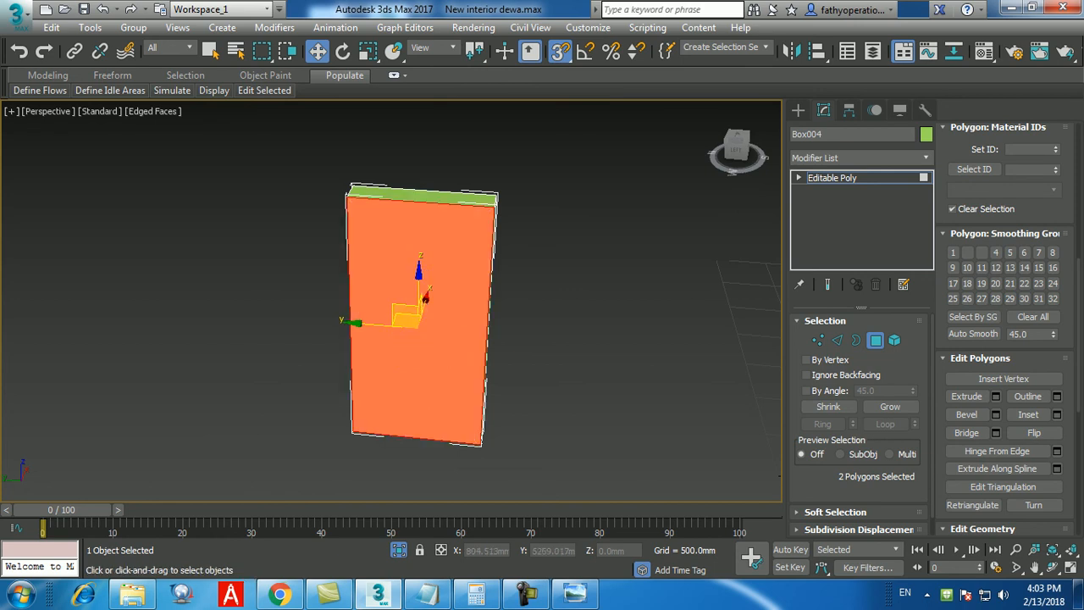
click(1057, 414)
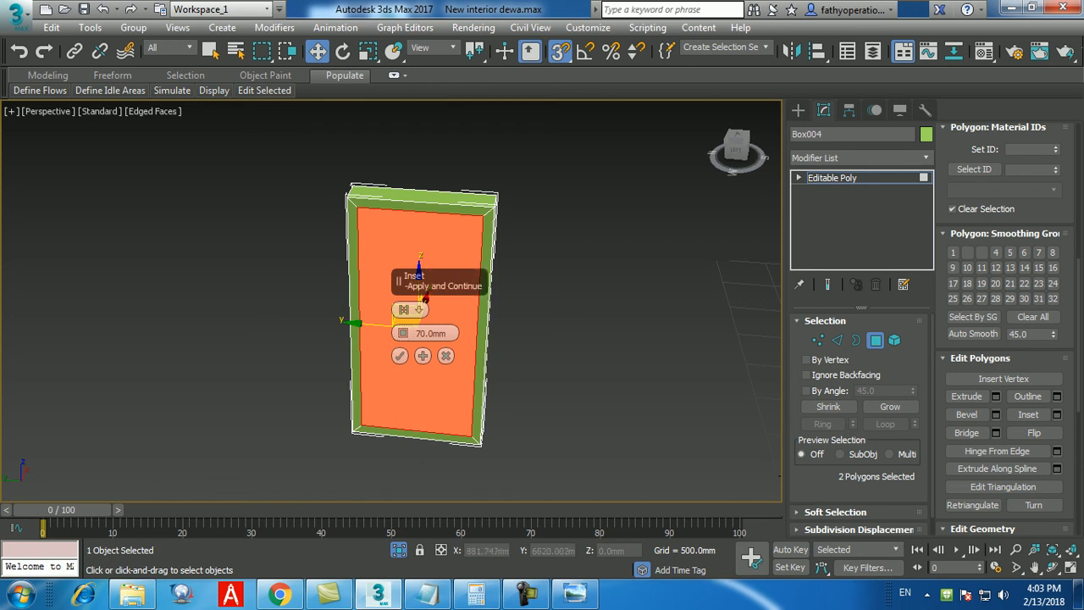
click(399, 356)
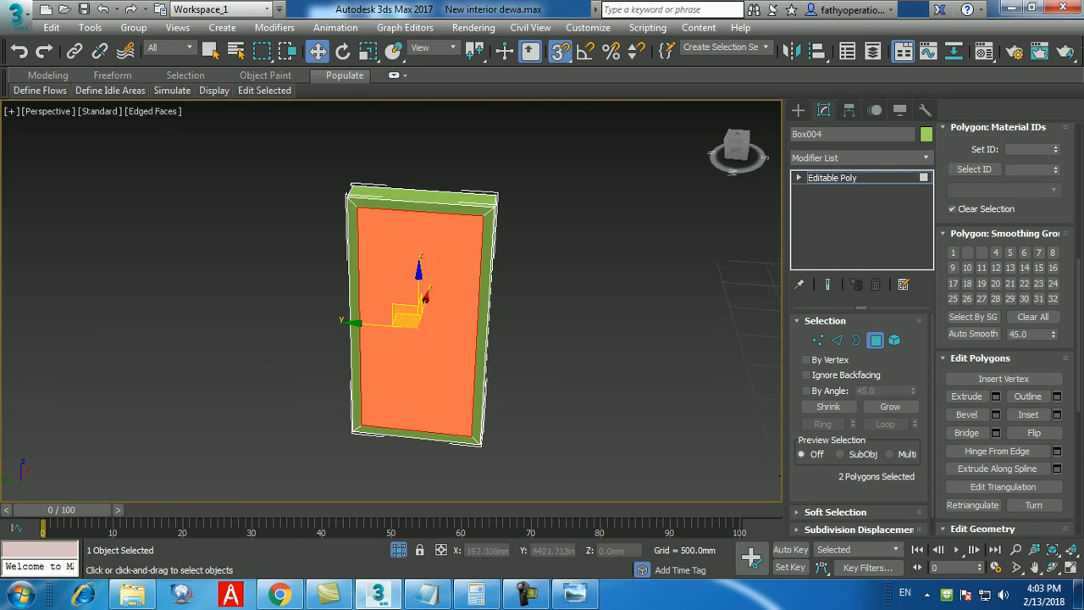
click(996, 396)
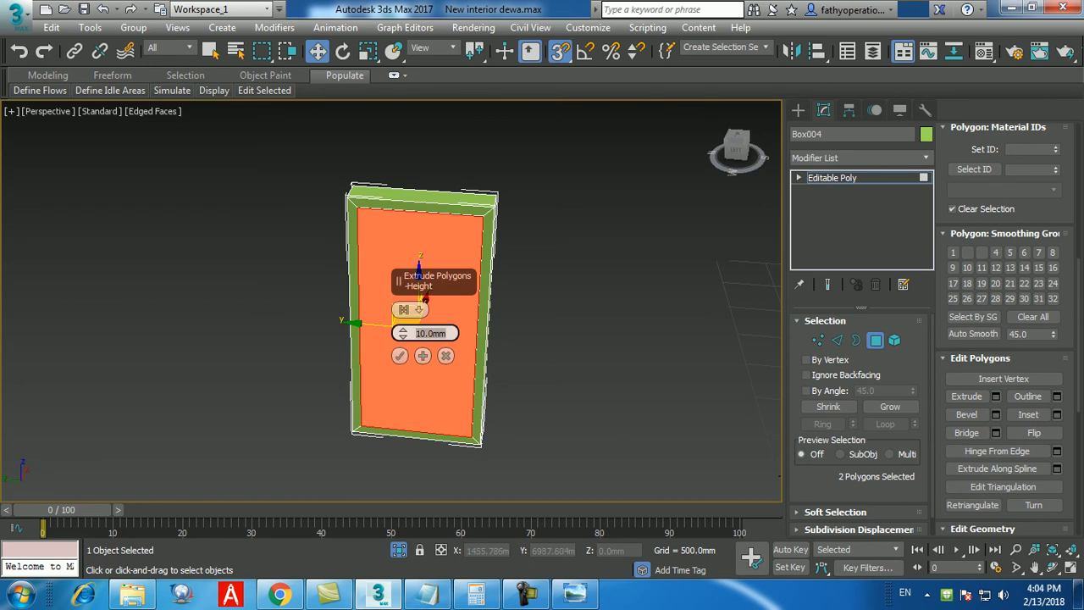
text(-75)
key(Return)
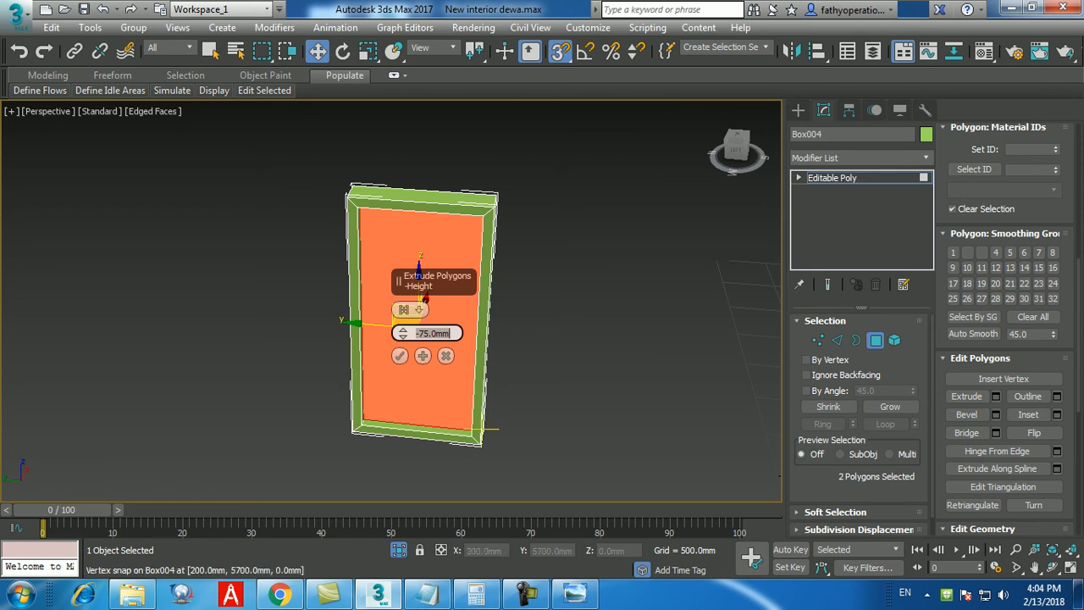
alt+middle_drag(479, 437, 540, 406)
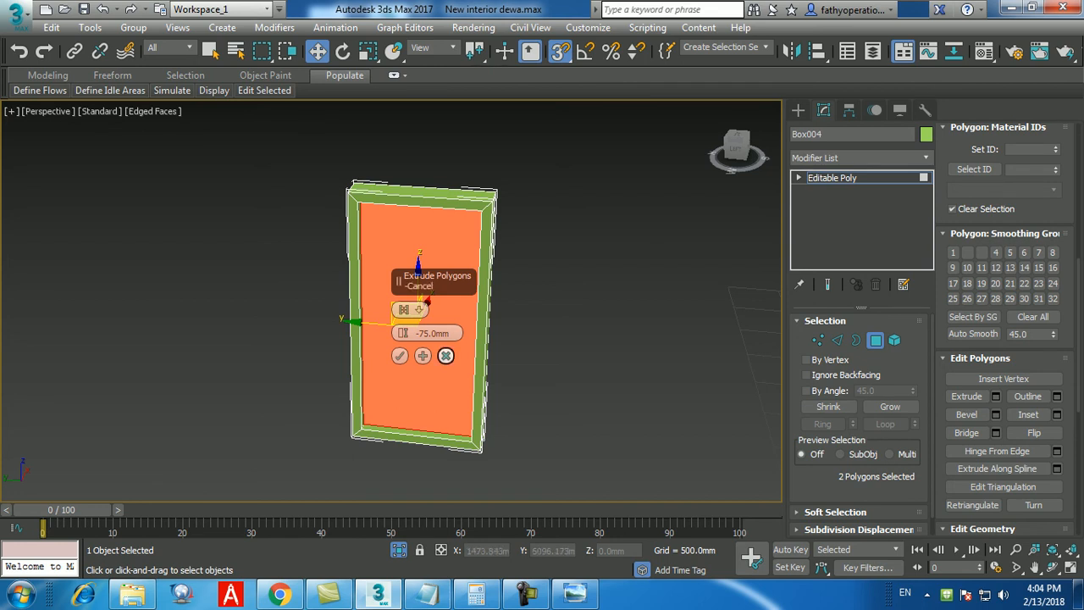
click(446, 356)
mouse_move(445, 356)
alt+middle_down()
mouse_move(348, 359)
mouse_move(377, 375)
mouse_move(433, 371)
alt+middle_up()
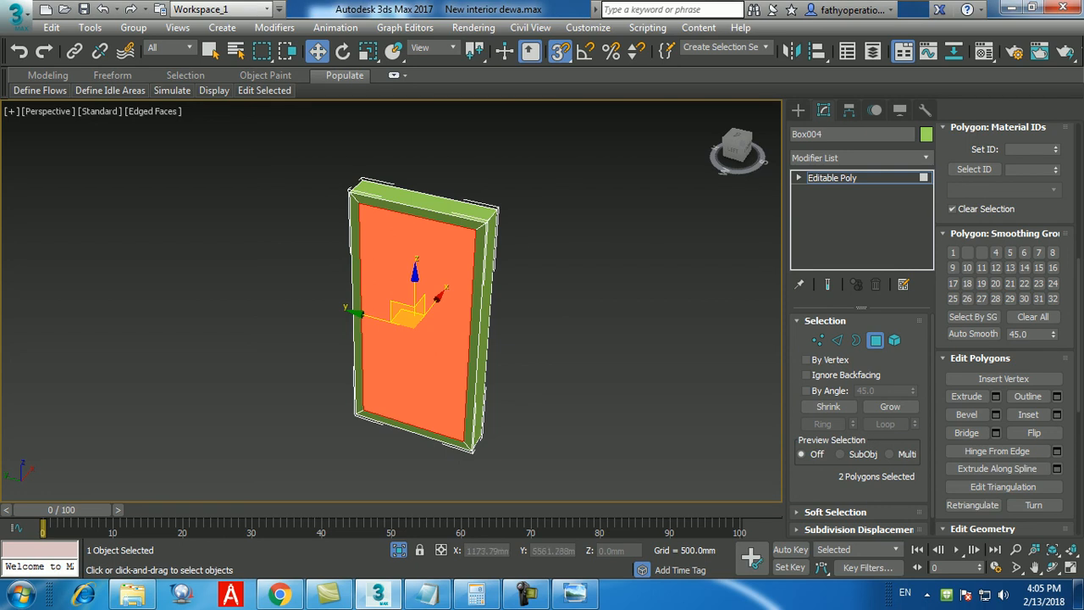
- Clear the polygon selection and select only the inner inset face on the door's outer side
click(576, 326)
mouse_move(542, 330)
alt+middle_down()
mouse_move(669, 326)
mouse_move(546, 320)
alt+middle_up()
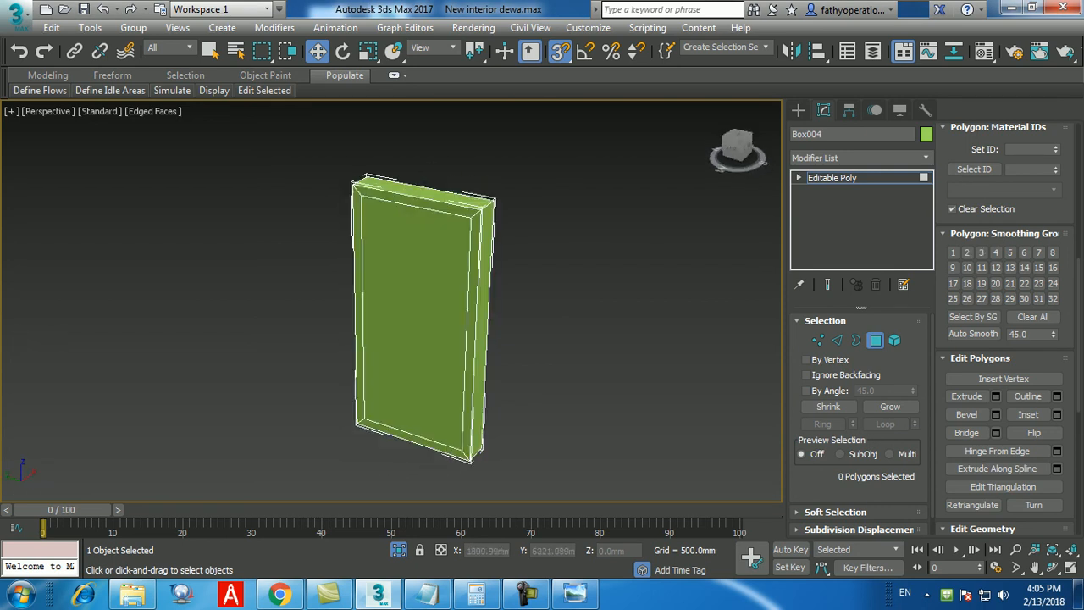
click(421, 329)
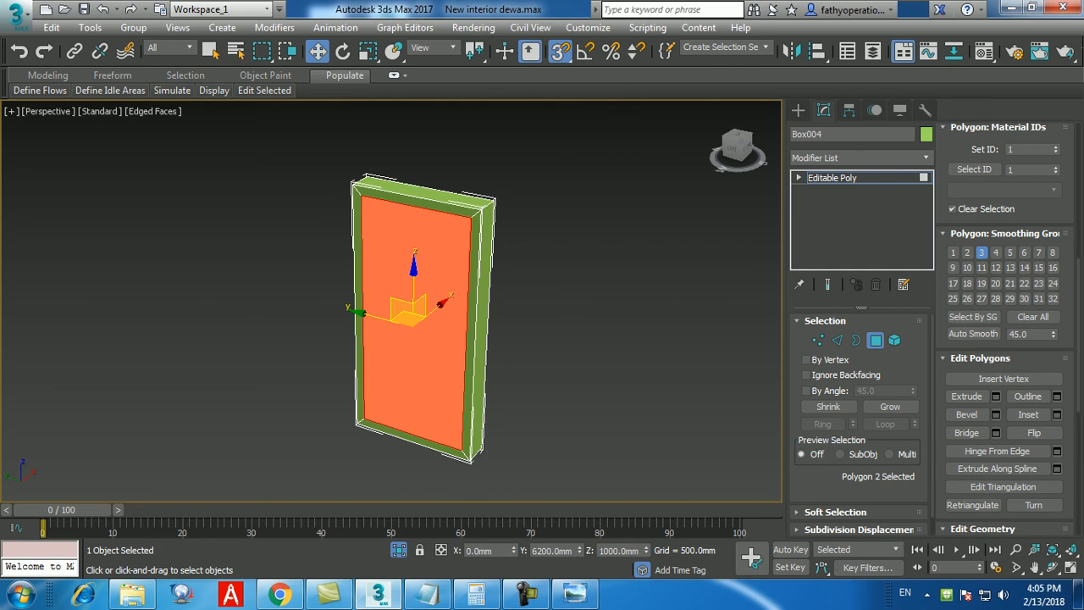
mouse_move(525, 356)
alt+middle_down()
mouse_move(390, 369)
mouse_move(525, 342)
alt+middle_up()
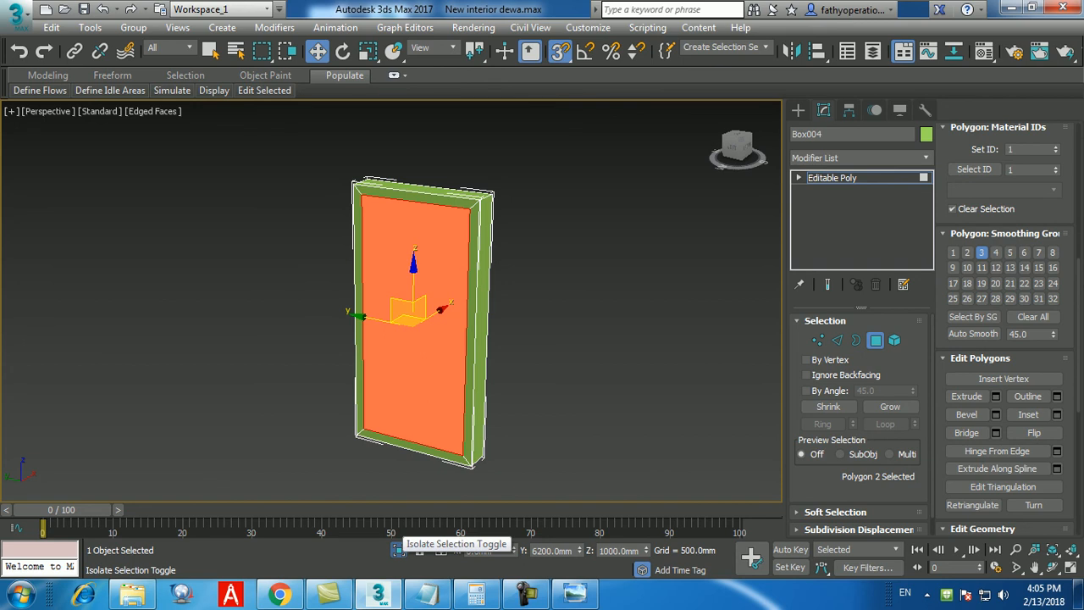
click(398, 549)
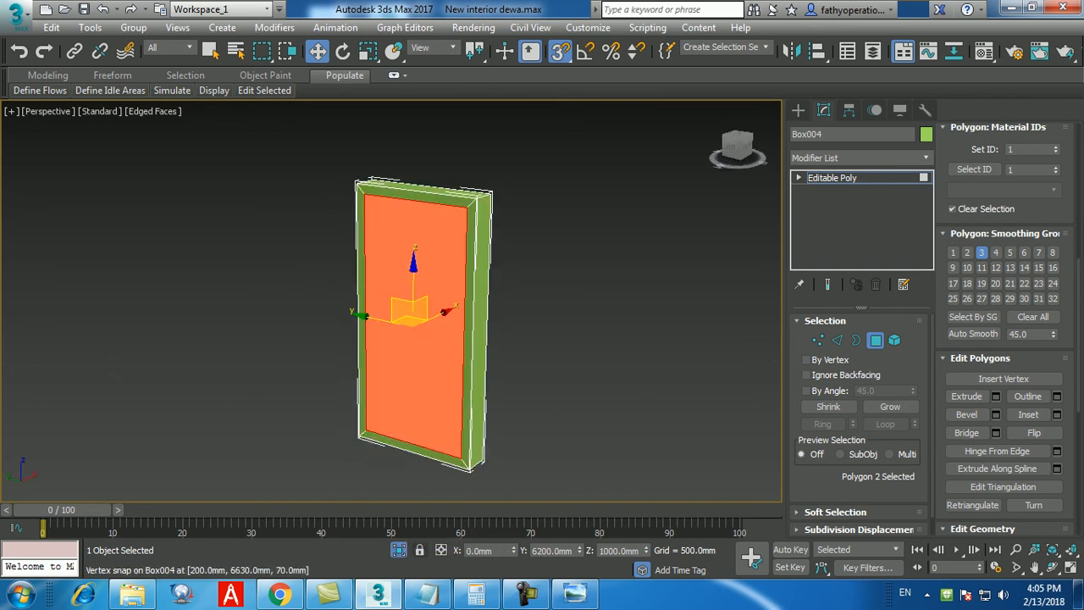
click(398, 549)
click(398, 550)
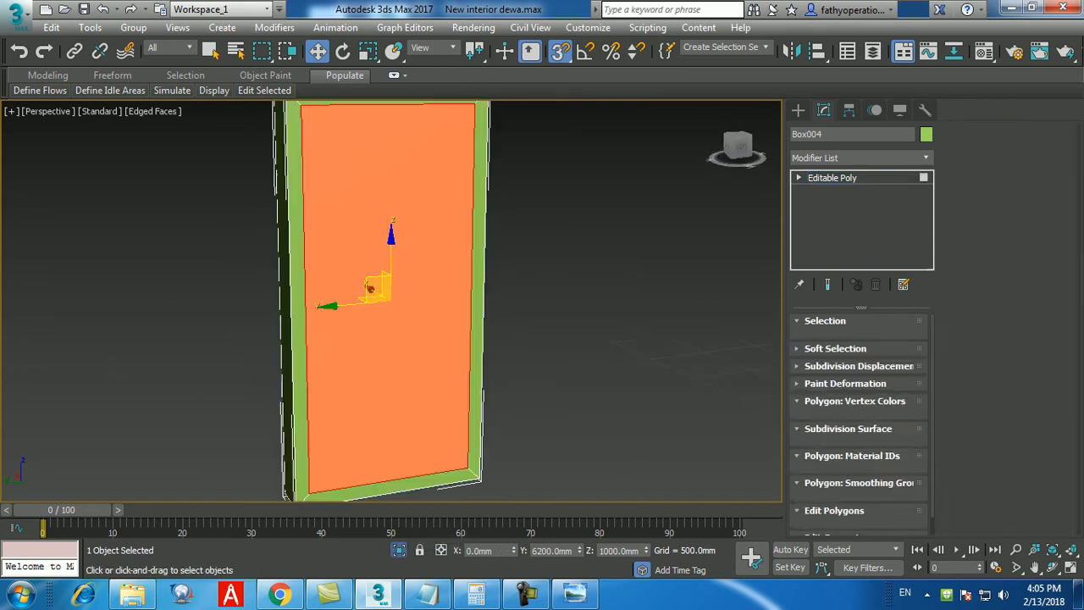
click(398, 549)
click(398, 550)
click(397, 550)
click(398, 549)
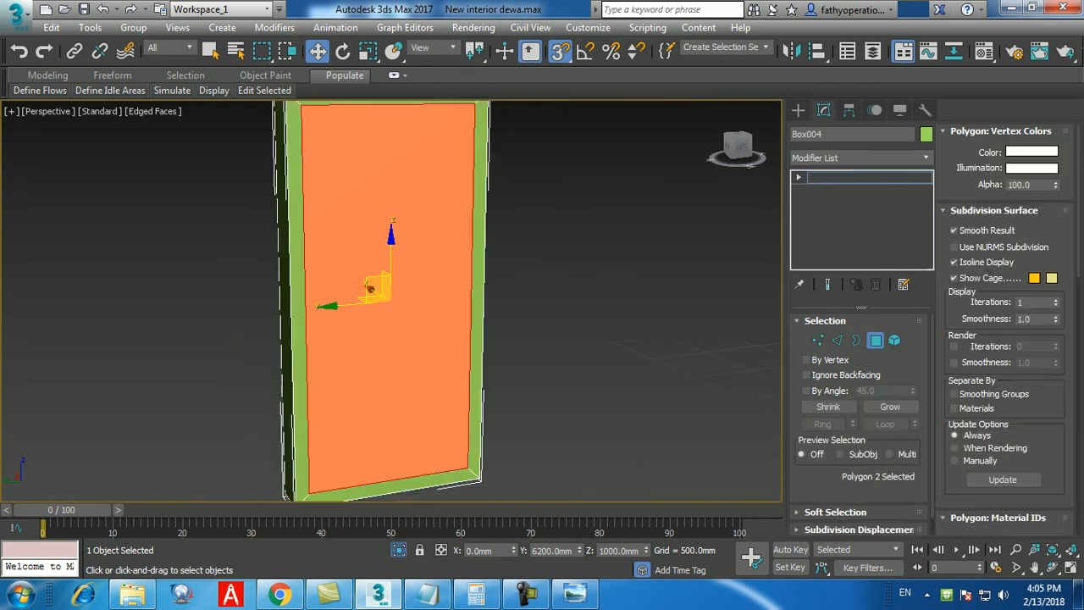
- Extrude the selected inset face of the door by -150 mm to recess the panel into the frame
alt+middle_drag(470, 461, 364, 461)
scroll(400, 342, down, 3)
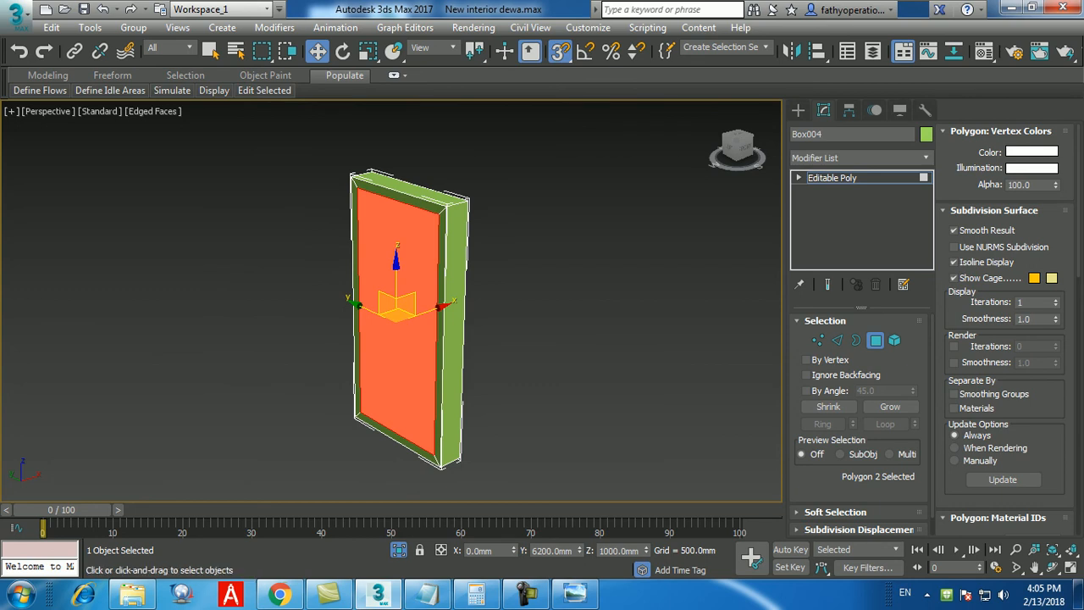
scroll(999, 407, down, 5)
scroll(952, 422, down, 4)
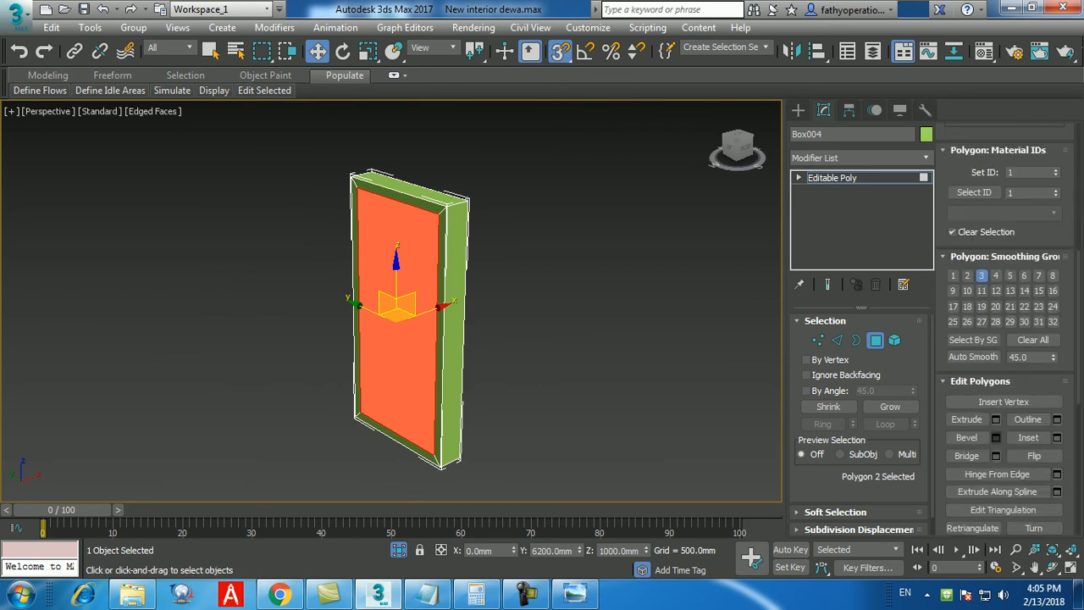
click(996, 419)
double_click(432, 333)
text(-150)
key(Return)
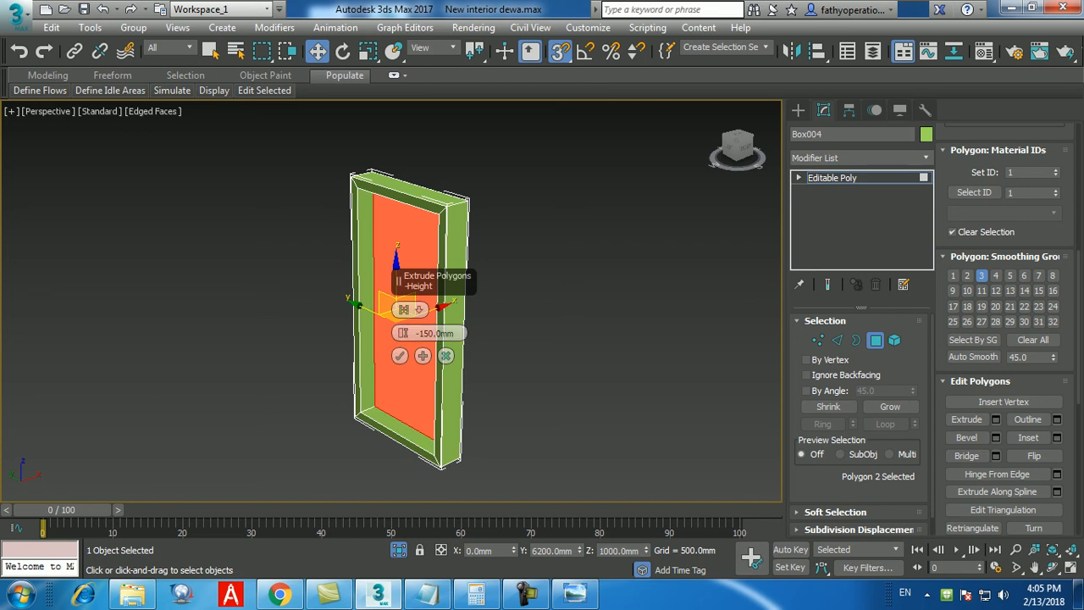
click(399, 356)
- Select the recessed panel face together with the inset face on the opposite side, and clear that selection again
click(543, 432)
alt+middle_drag(546, 433, 584, 430)
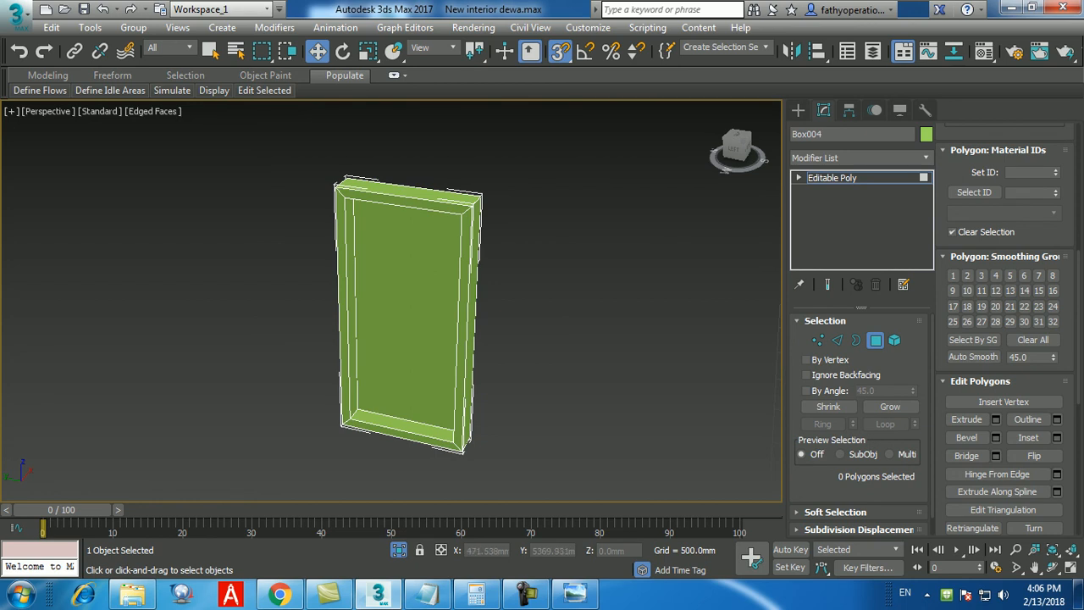
mouse_move(525, 423)
alt+middle_down()
mouse_move(330, 423)
mouse_move(339, 414)
mouse_move(394, 431)
mouse_move(494, 436)
mouse_move(539, 424)
alt+middle_up()
click(405, 322)
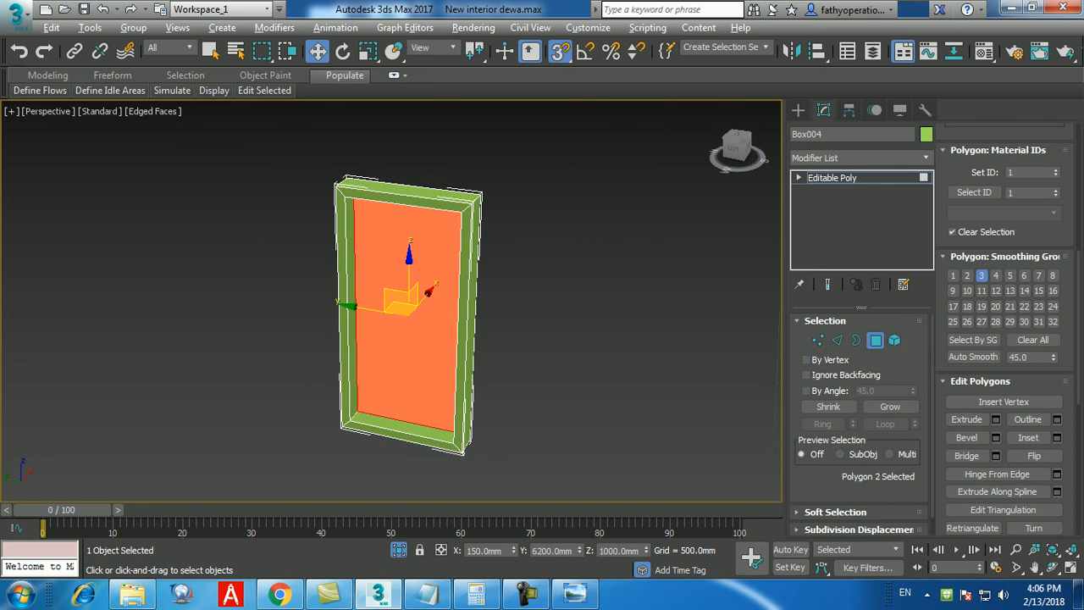
alt+middle_drag(405, 321, 262, 326)
ctrl+click(415, 364)
alt+middle_drag(567, 415, 650, 434)
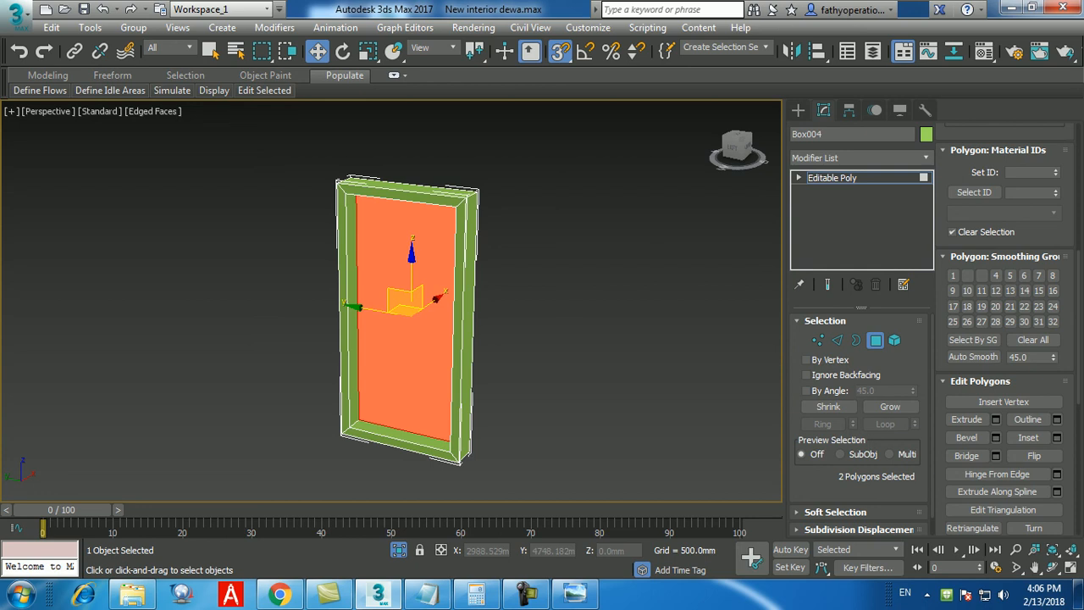
key(ctrl+d)
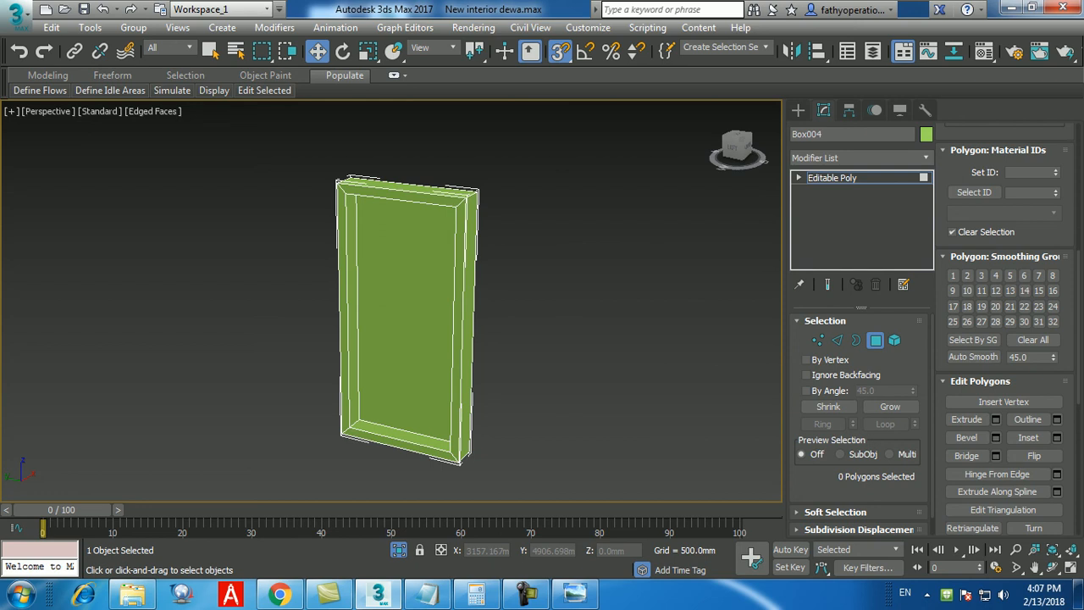
click(526, 595)
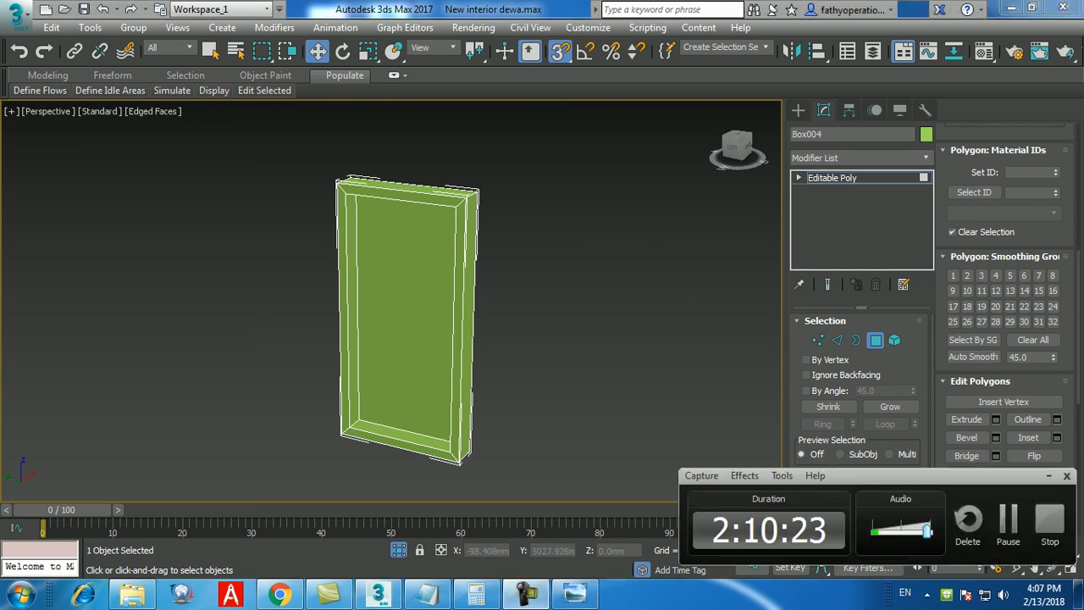
click(1008, 523)
- Try to copy the recessed panel face and the opposite inset face along the X axis, undo it and clear the selection
click(405, 313)
alt+middle_drag(405, 313, 270, 342)
ctrl+click(412, 354)
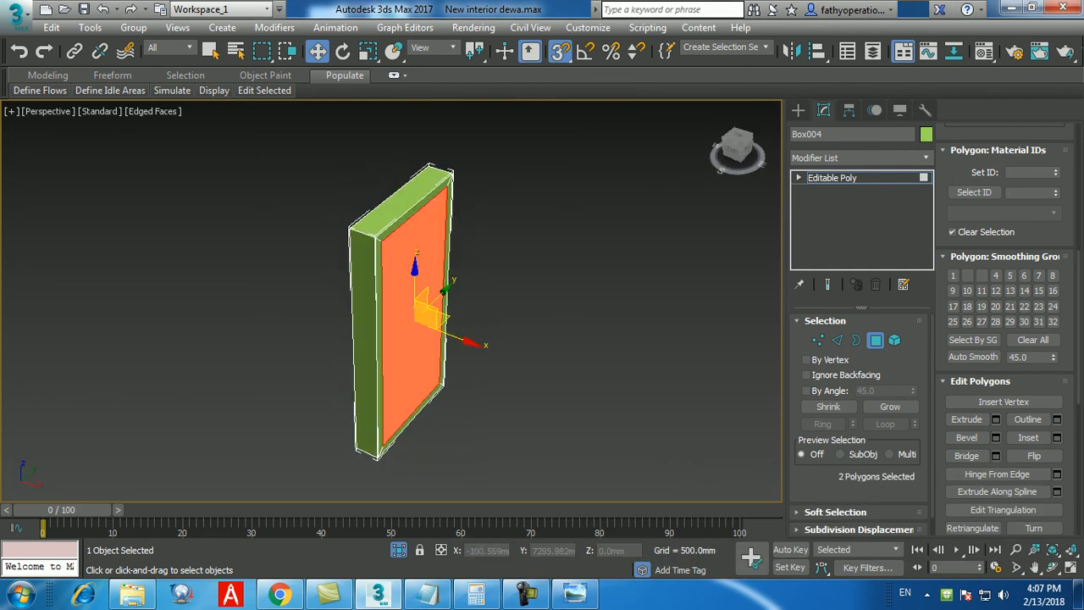
shift+drag(461, 338, 589, 382)
click(606, 309)
mouse_move(592, 322)
alt+middle_down()
mouse_move(648, 389)
mouse_move(647, 379)
alt+middle_up()
key(ctrl+z)
click(554, 364)
alt+middle_drag(555, 364, 626, 288)
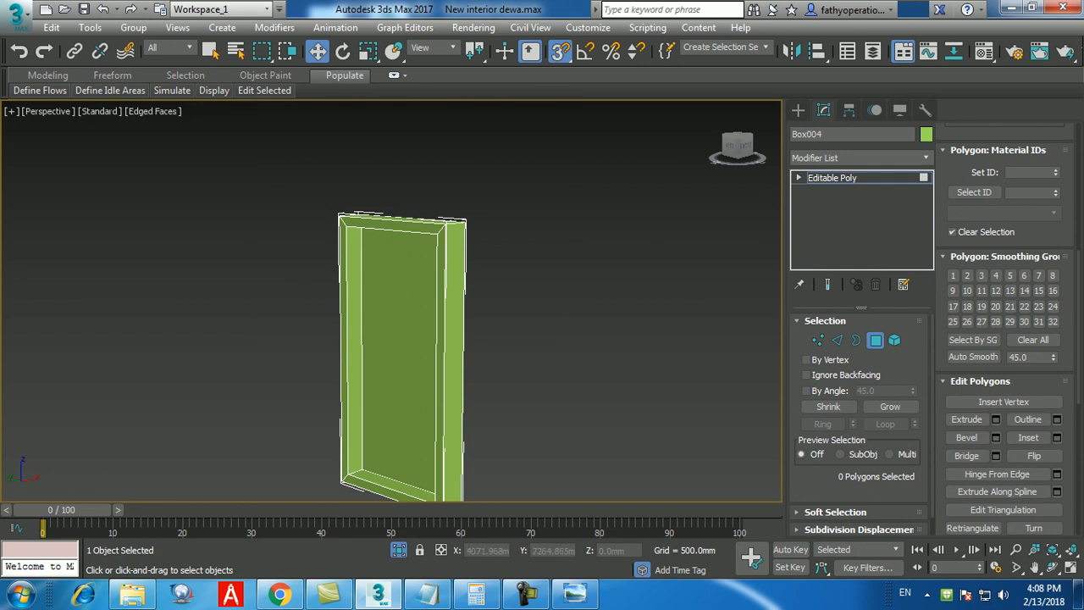
- Select the recessed panel face and add the inset face on the door's opposite side to the selection
click(401, 338)
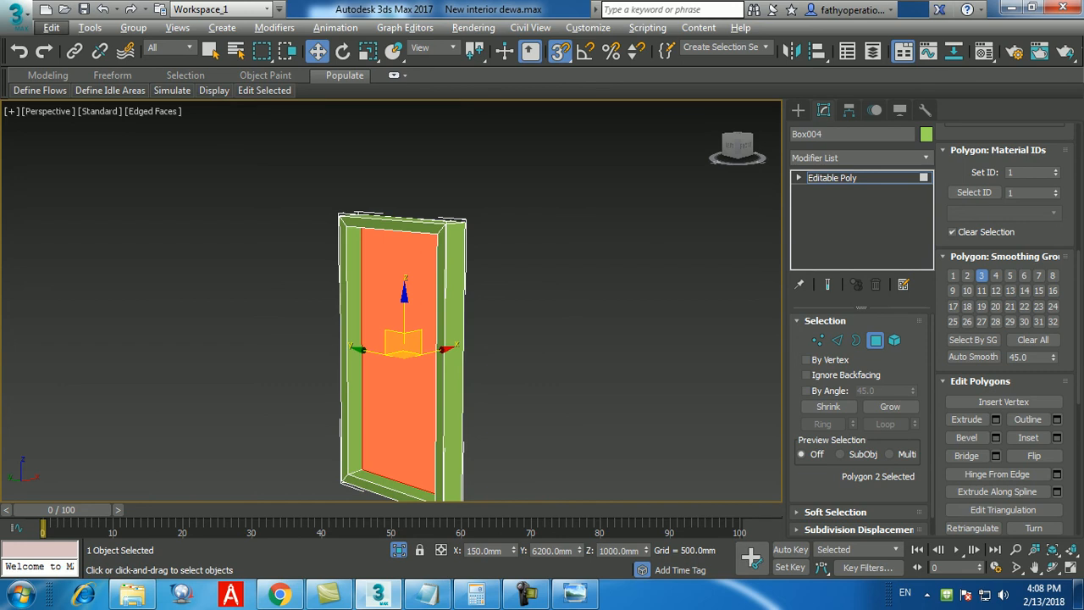
alt+middle_drag(525, 356, 510, 373)
ctrl+click(398, 356)
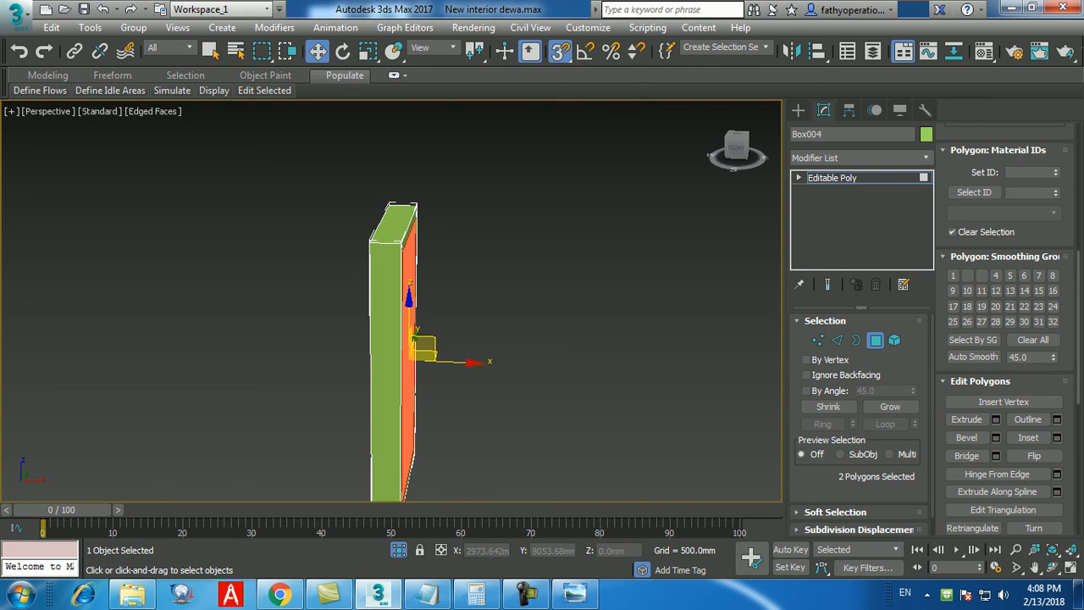
- Detach the two selected panel faces as an element within the door object, not as a clone
scroll(1005, 339, down, 5)
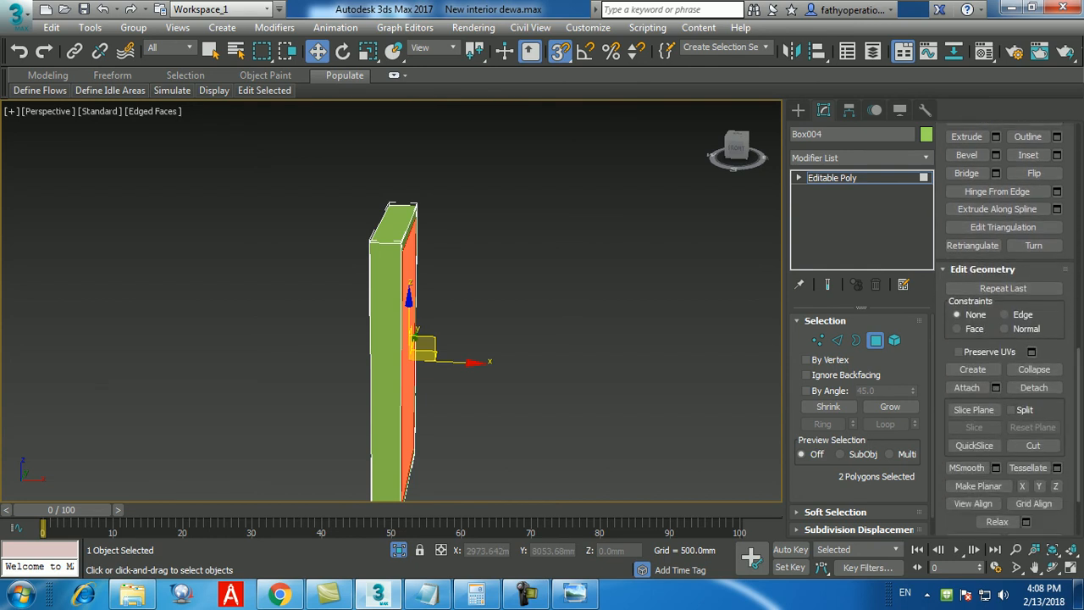
click(1033, 388)
alt+middle_drag(474, 356, 517, 359)
scroll(1003, 381, down, 3)
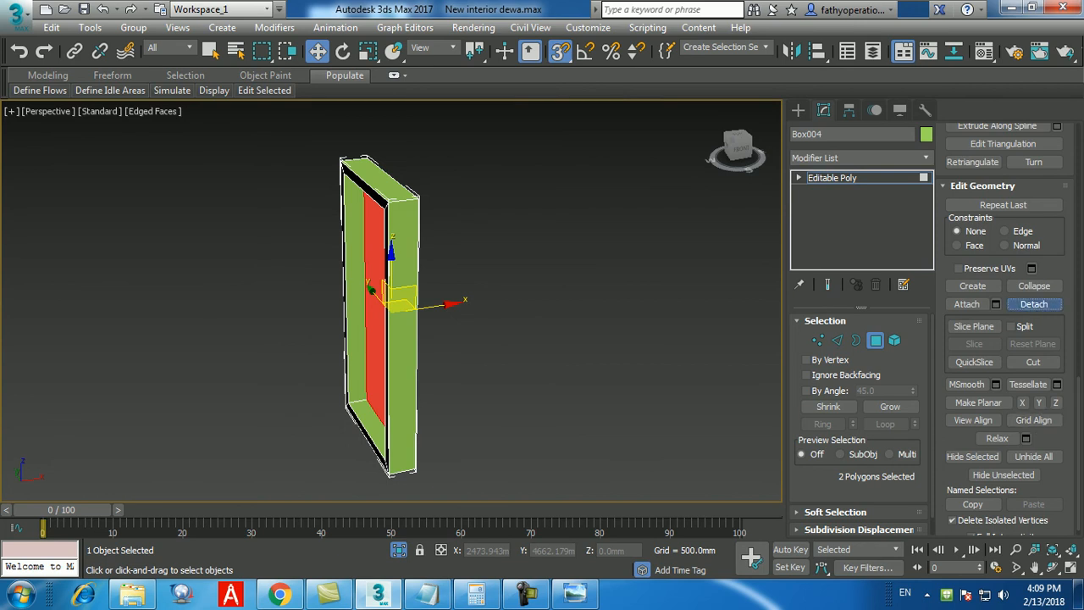
click(1033, 303)
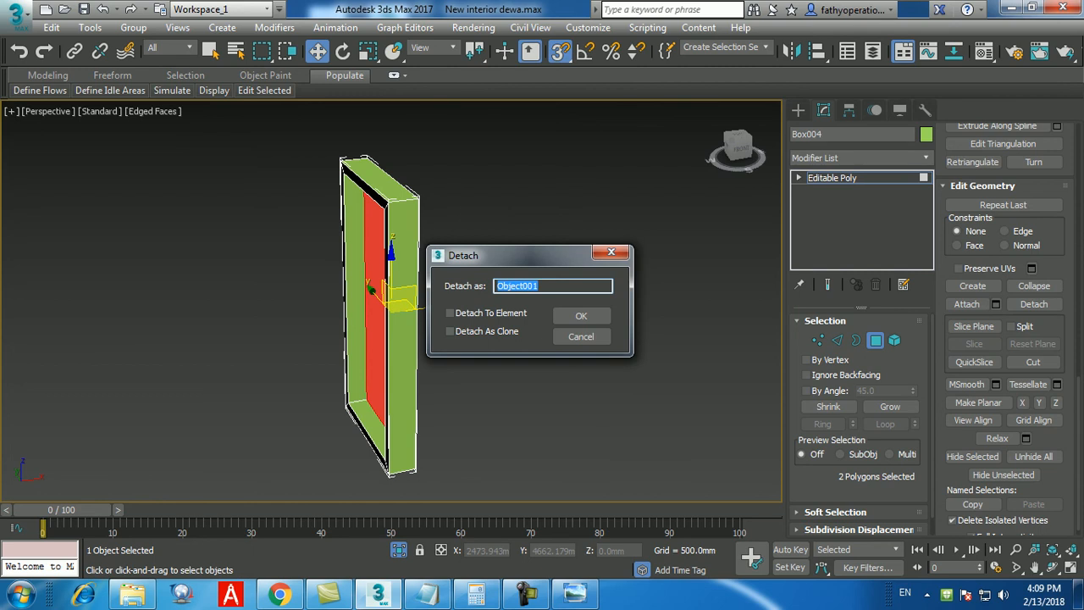
drag(533, 255, 638, 240)
click(555, 298)
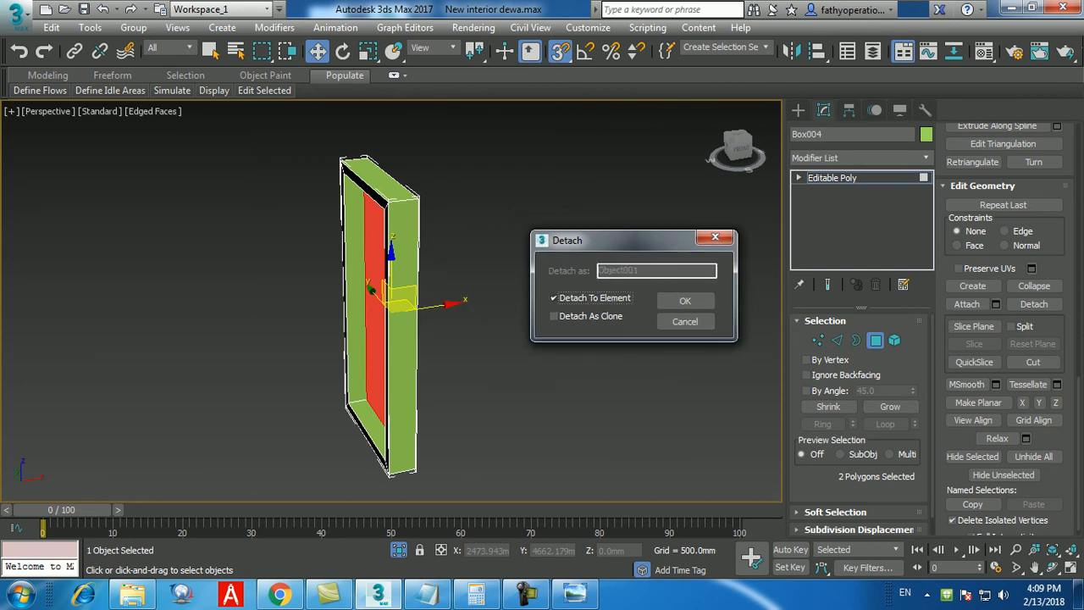
click(554, 298)
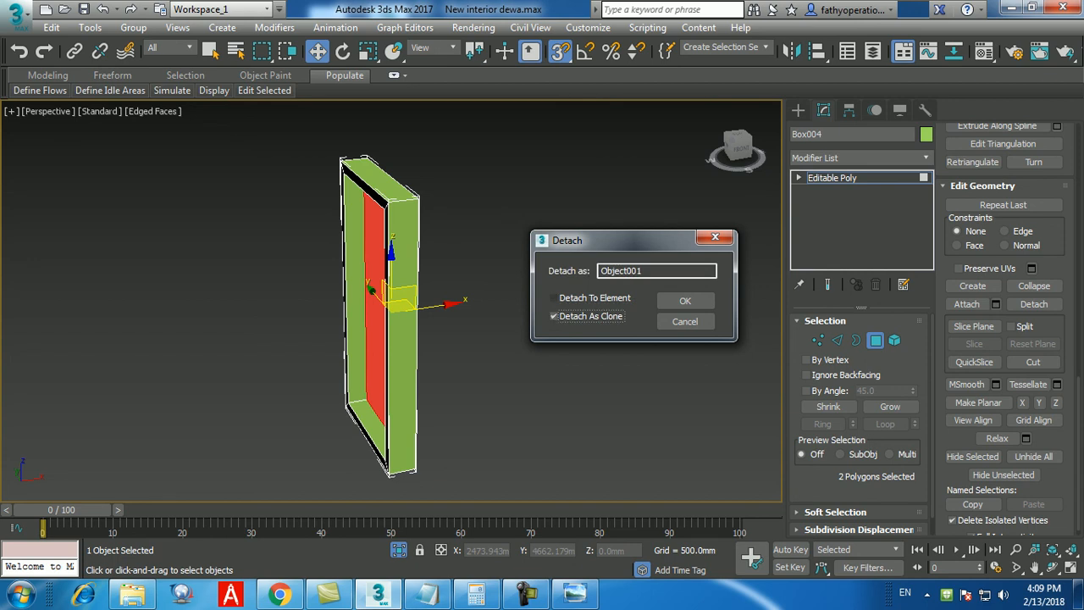
click(554, 316)
click(555, 298)
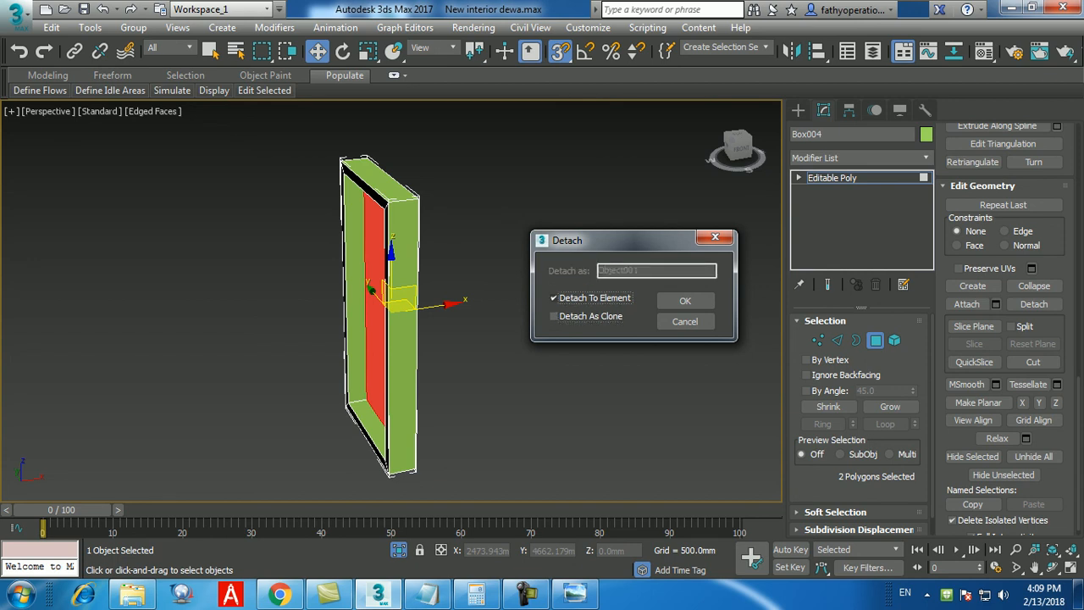
click(685, 301)
- Try moving the detached panel element out of the frame along the X axis, and undo each move
alt+middle_drag(491, 326, 584, 332)
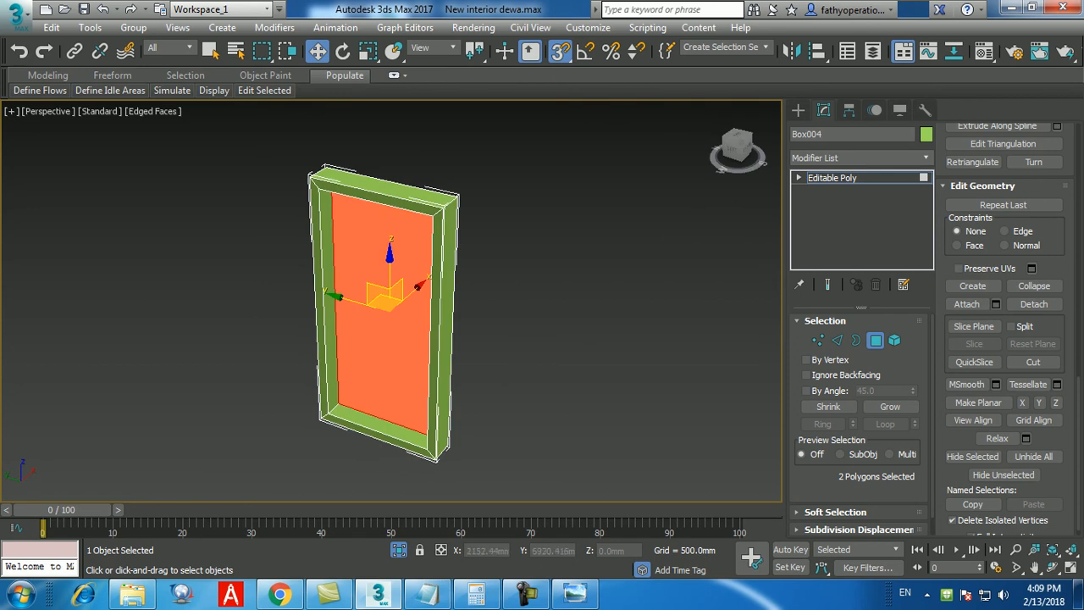
drag(414, 289, 453, 256)
key(ctrl+z)
key(z)
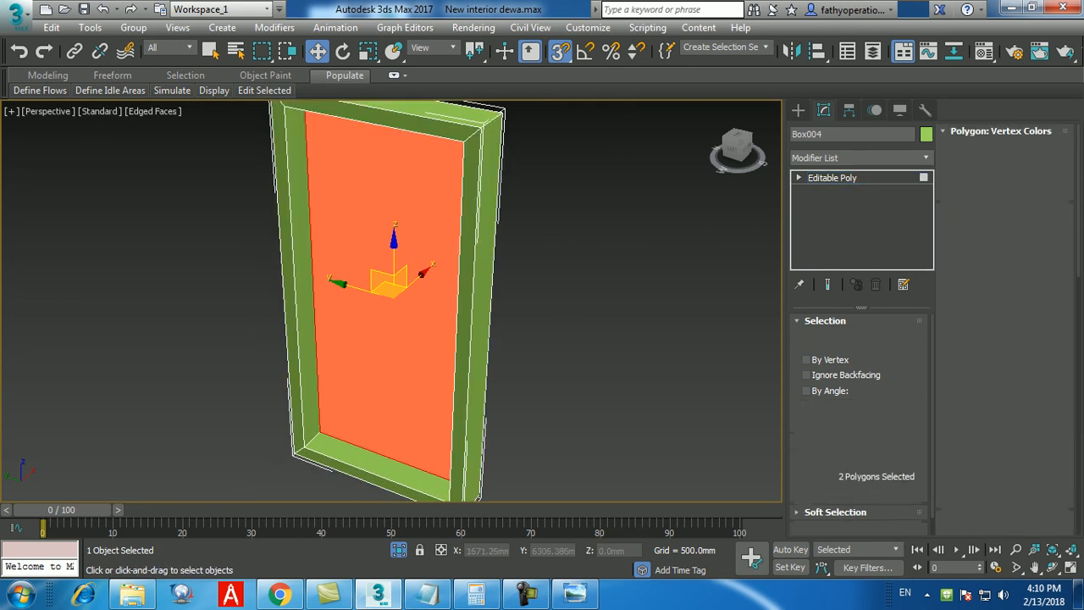
drag(417, 277, 496, 221)
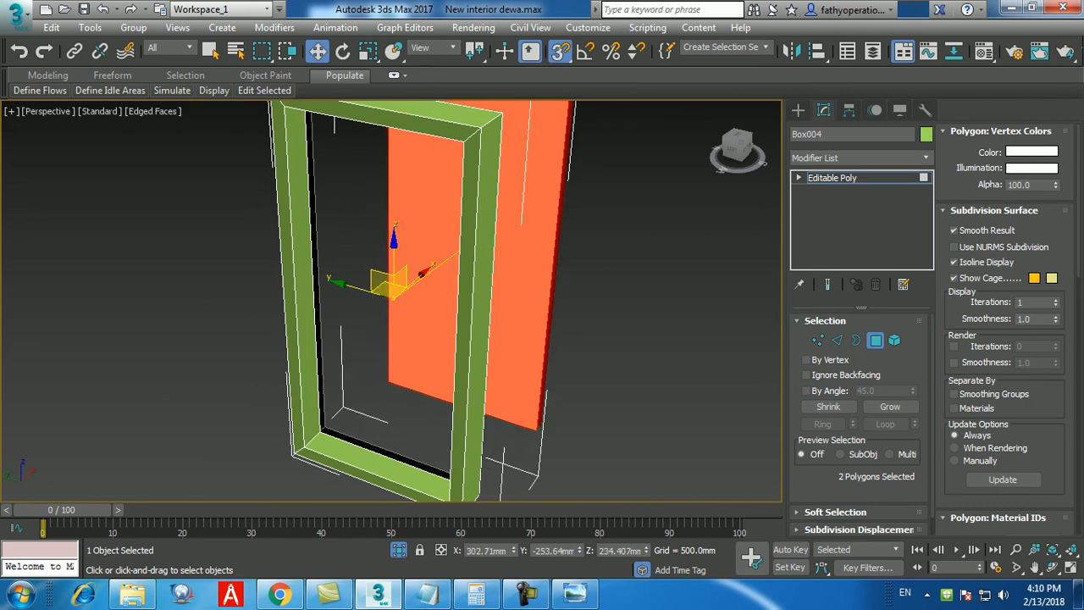
key(ctrl+z)
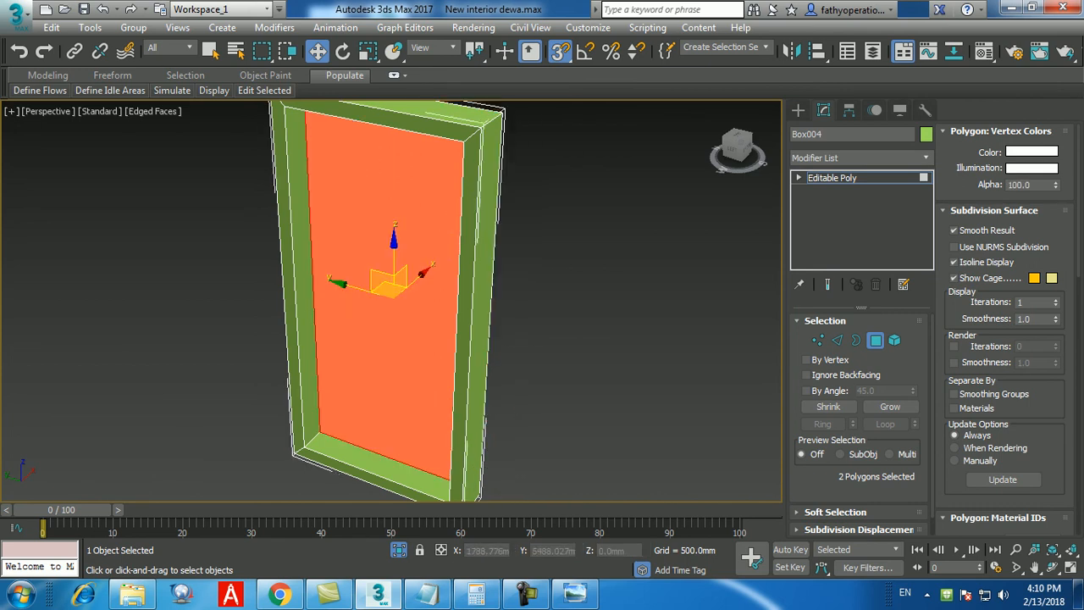
- Try a deletion on the door, then undo back to before the panel recess was extruded
middle_drag(613, 439, 584, 378)
scroll(587, 389, down, 2)
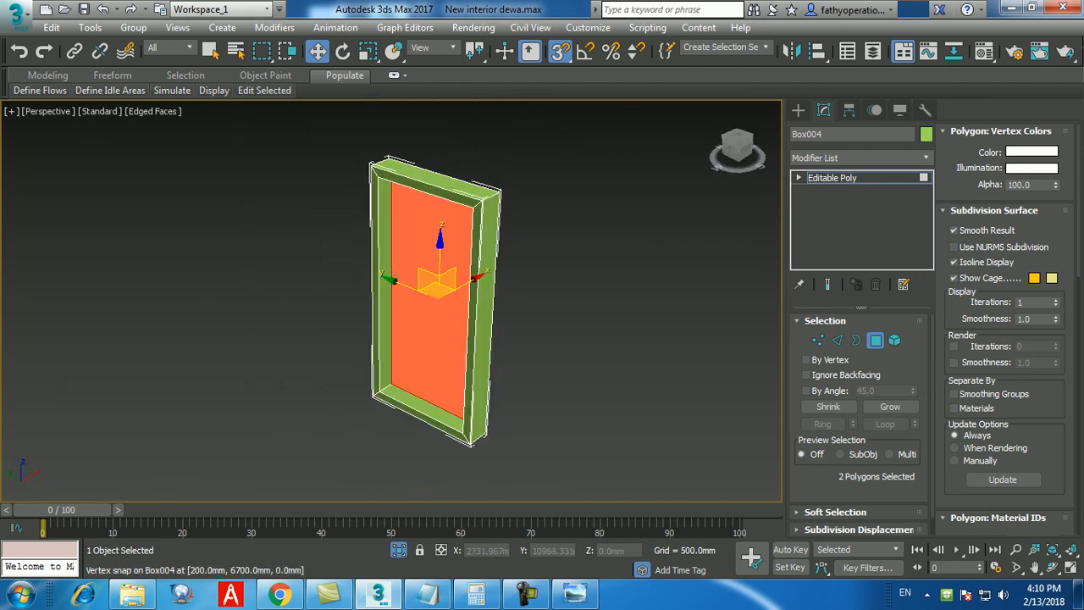
click(449, 233)
key(Delete)
key(ctrl+z)
key(ctrl+z)
key(ctrl+z)
key(ctrl+z)
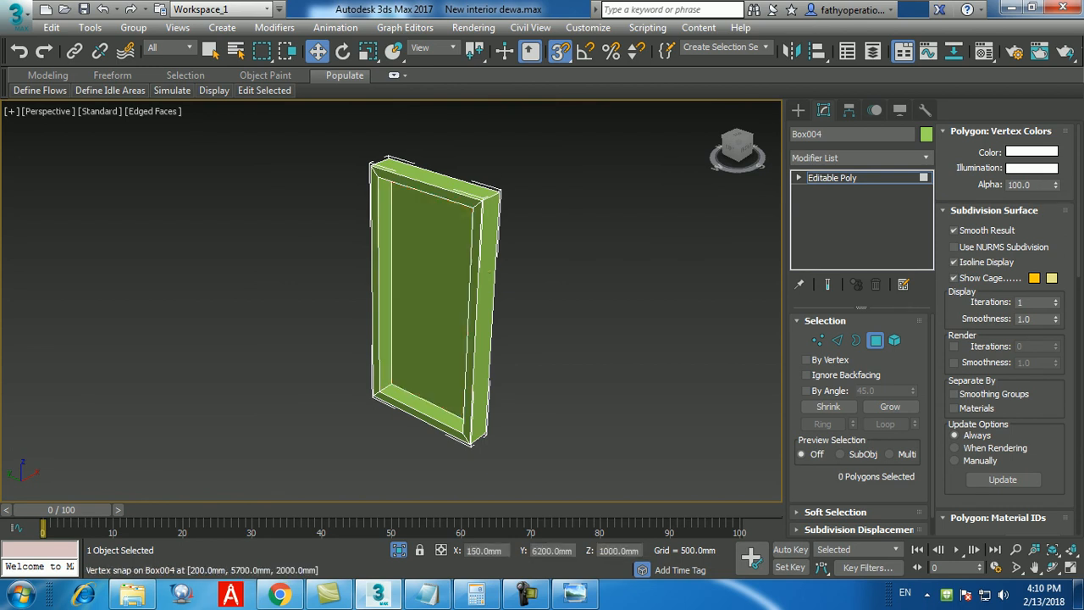
key(ctrl+z)
key(ctrl+z)
key(ctrl+z)
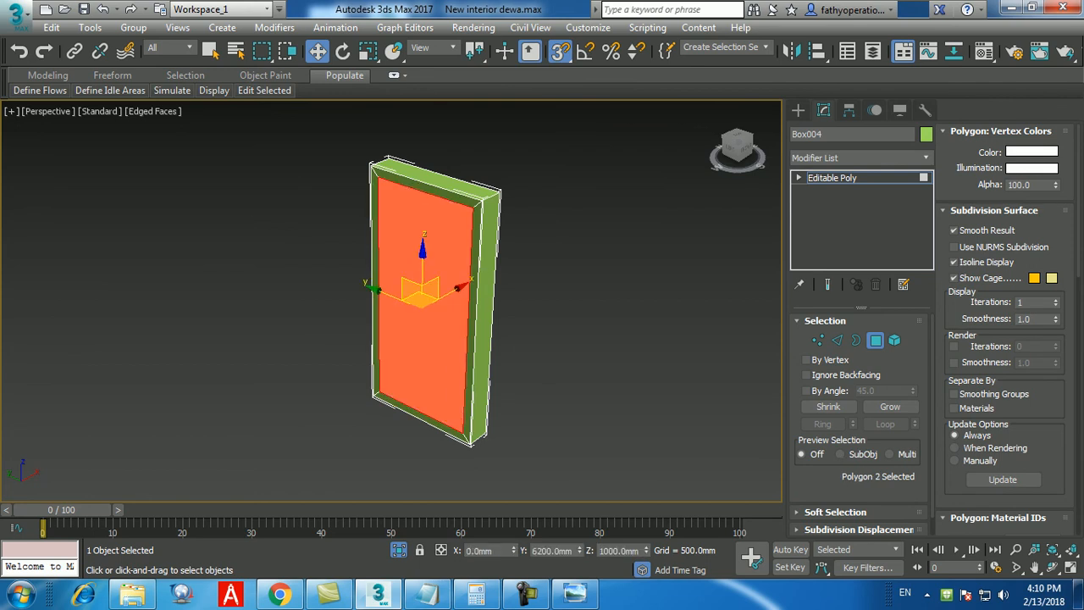
- Reselect only the door's inset face on the outer side and extrude it by -150 mm
alt+drag(508, 339, 364, 340)
alt+middle_drag(423, 305, 388, 341)
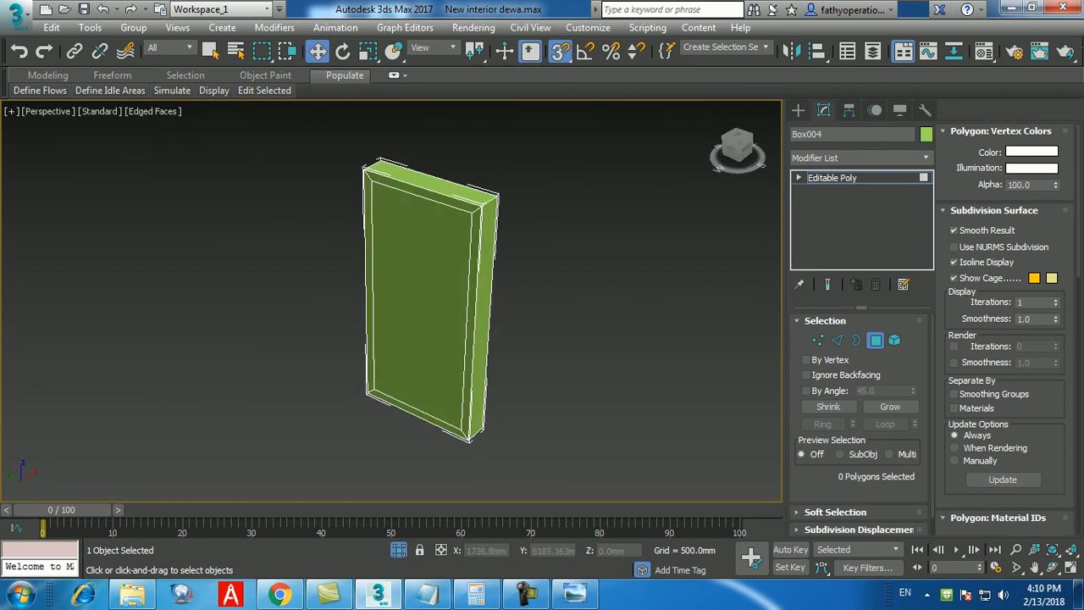
click(421, 308)
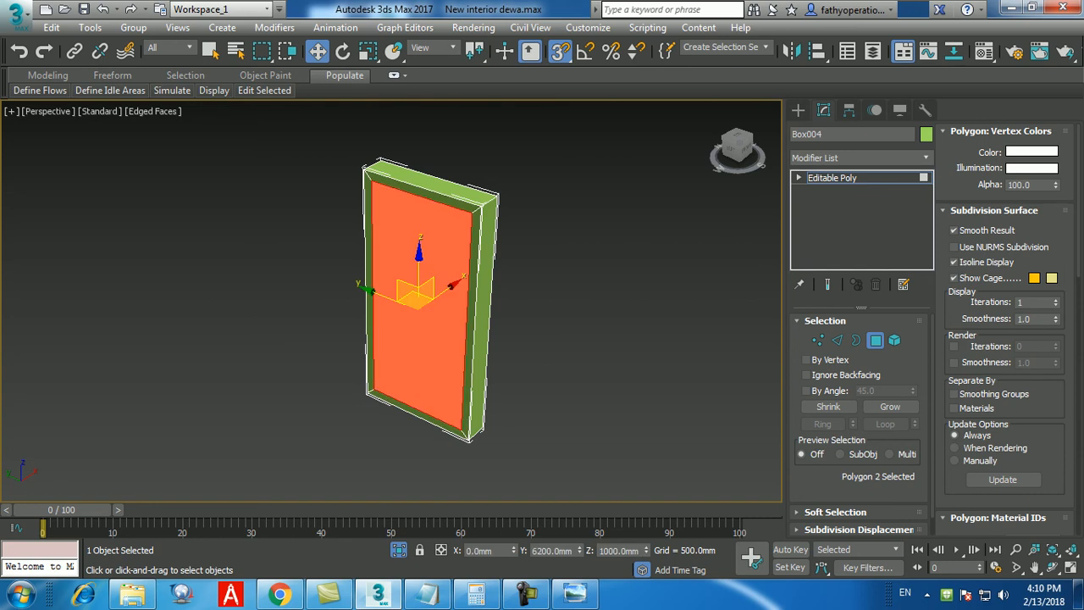
scroll(1004, 322, down, 8)
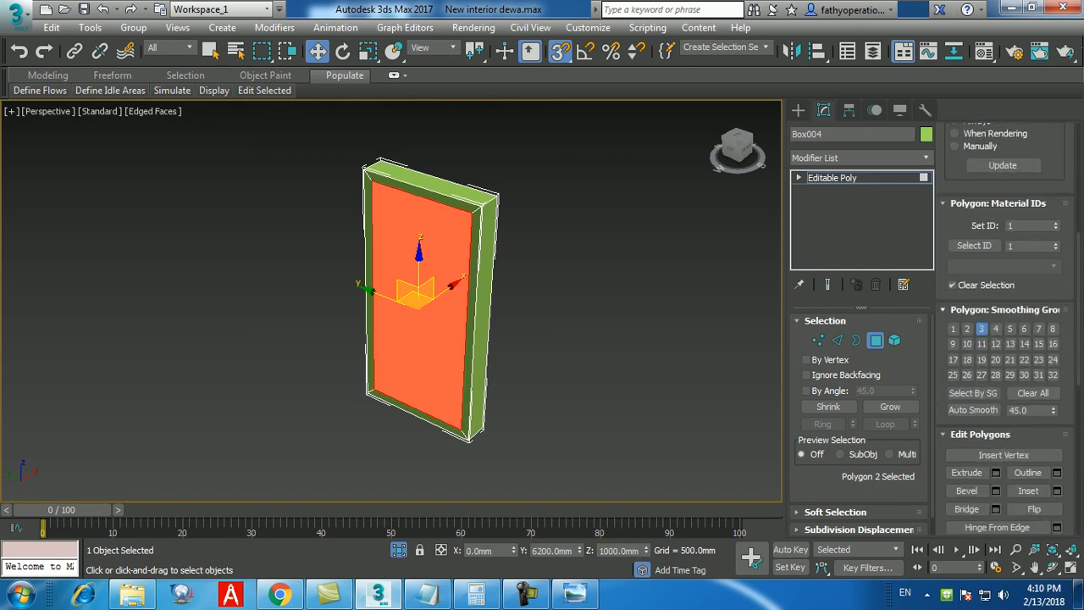
scroll(1004, 381, down, 1)
click(996, 449)
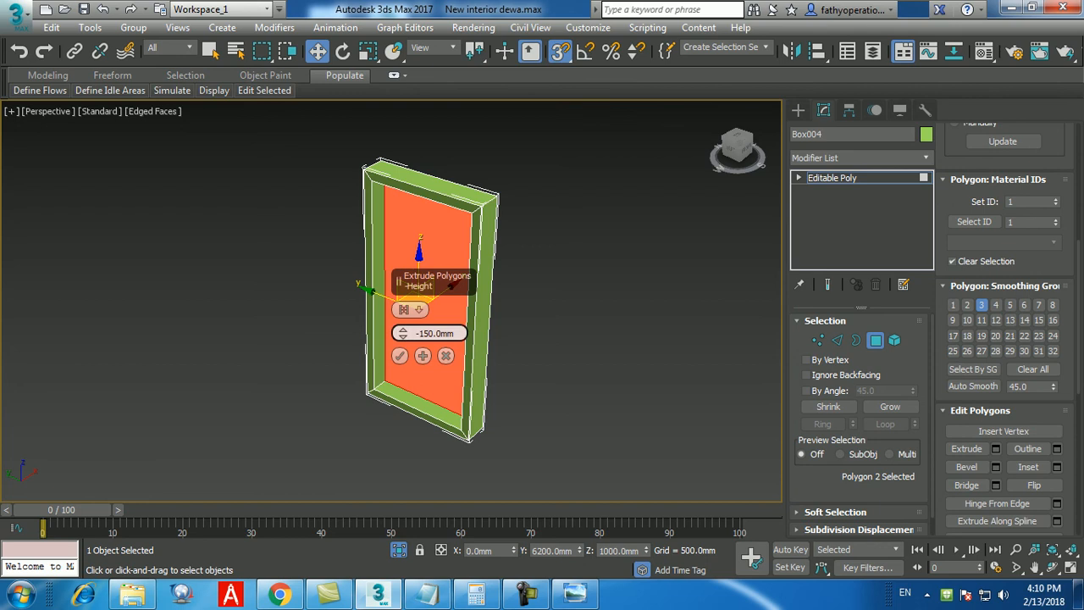
click(400, 355)
- Add the opposite inset face to the selection and detach both panel faces to an element of the door
alt+middle_drag(399, 355, 271, 360)
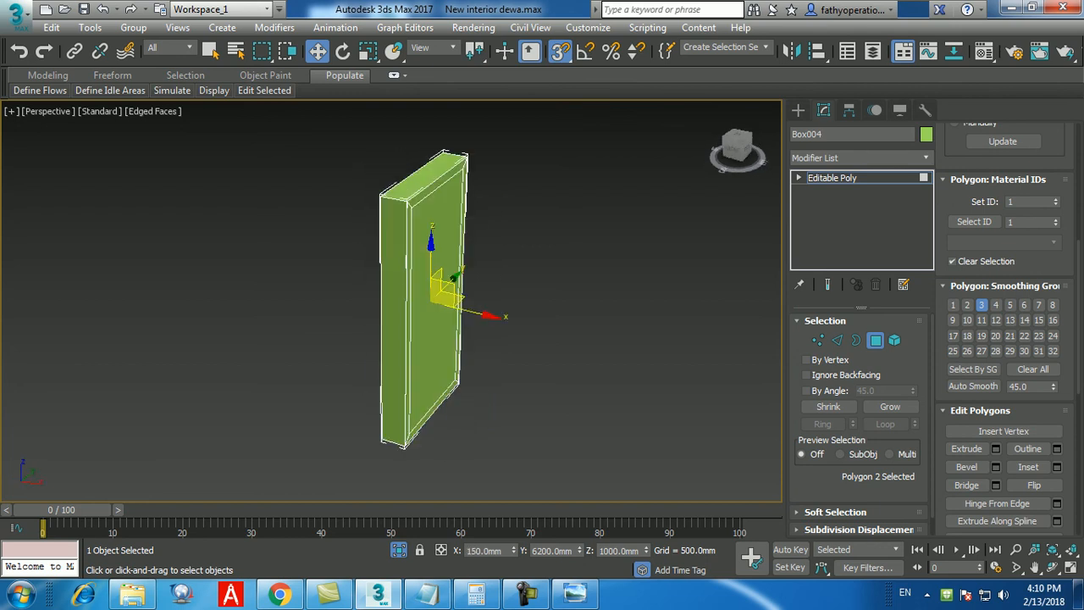
ctrl+click(435, 347)
alt+middle_drag(435, 347, 601, 351)
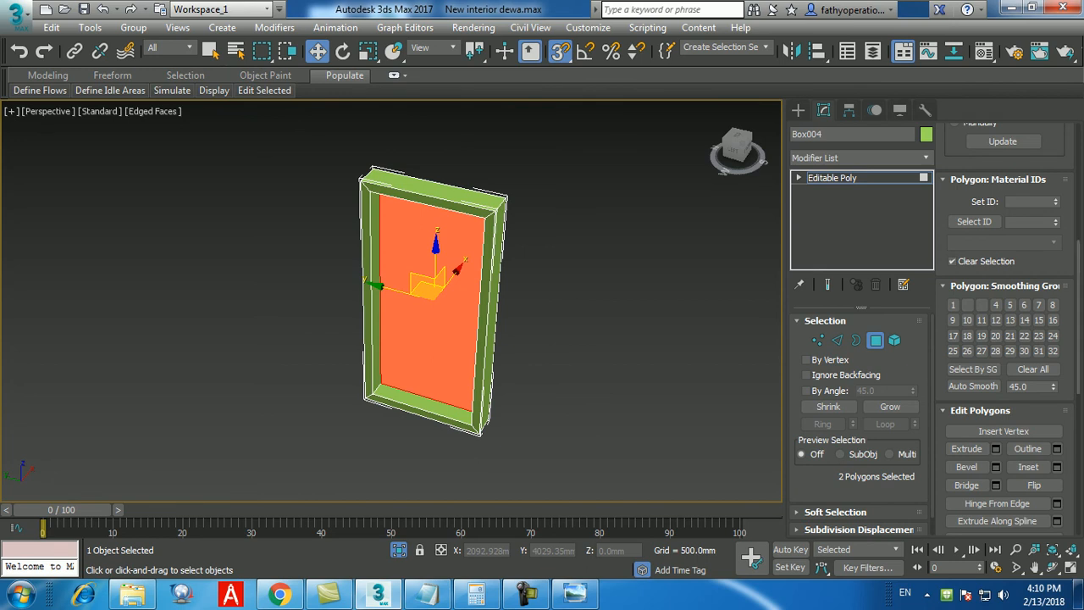
scroll(1034, 458, down, 10)
click(1034, 458)
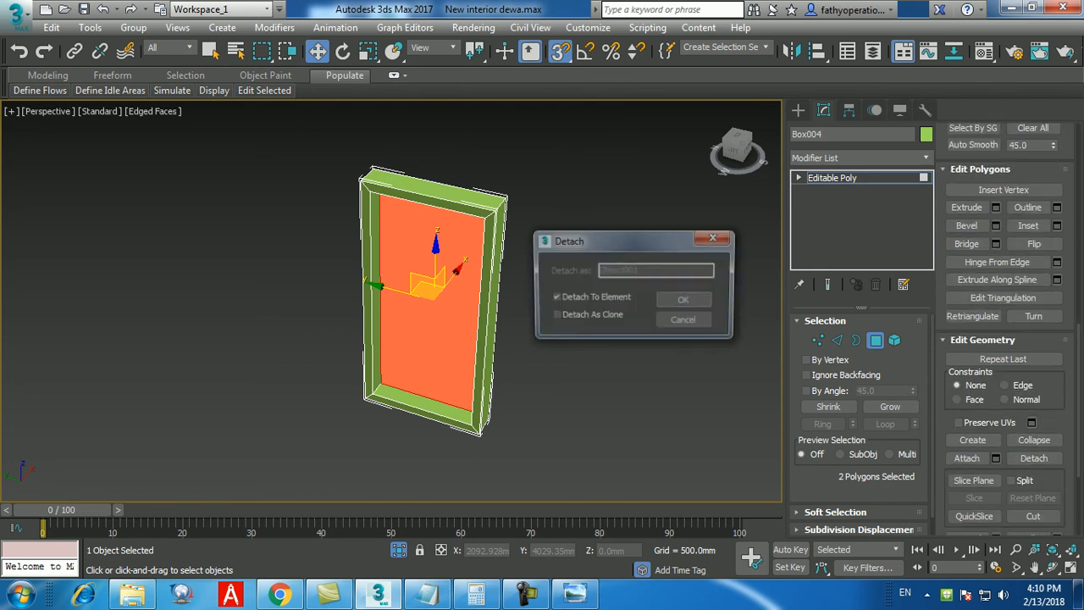
click(685, 300)
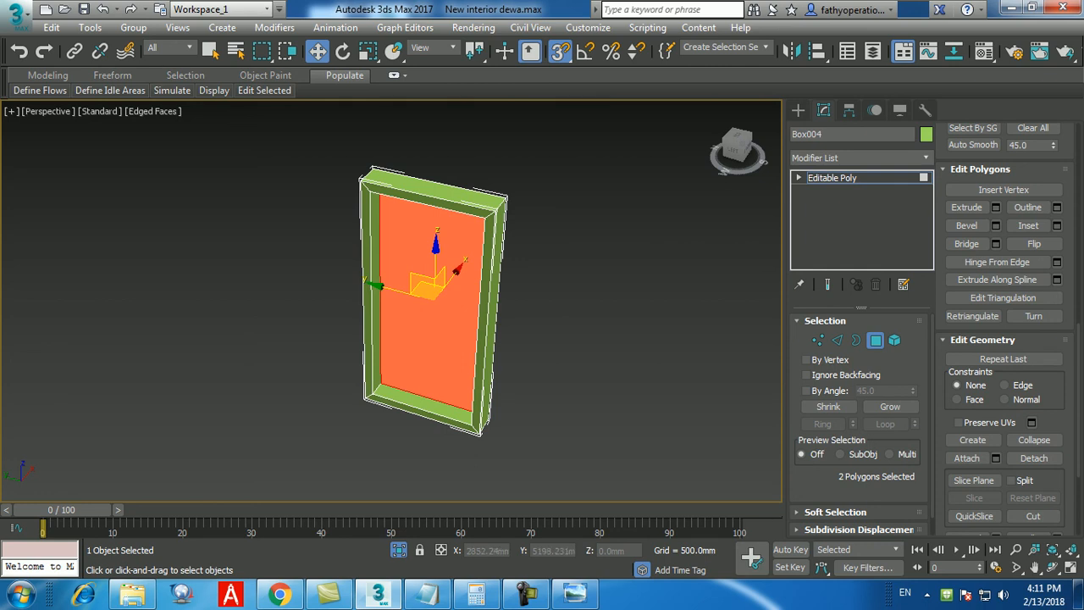
alt+middle_drag(474, 330, 444, 329)
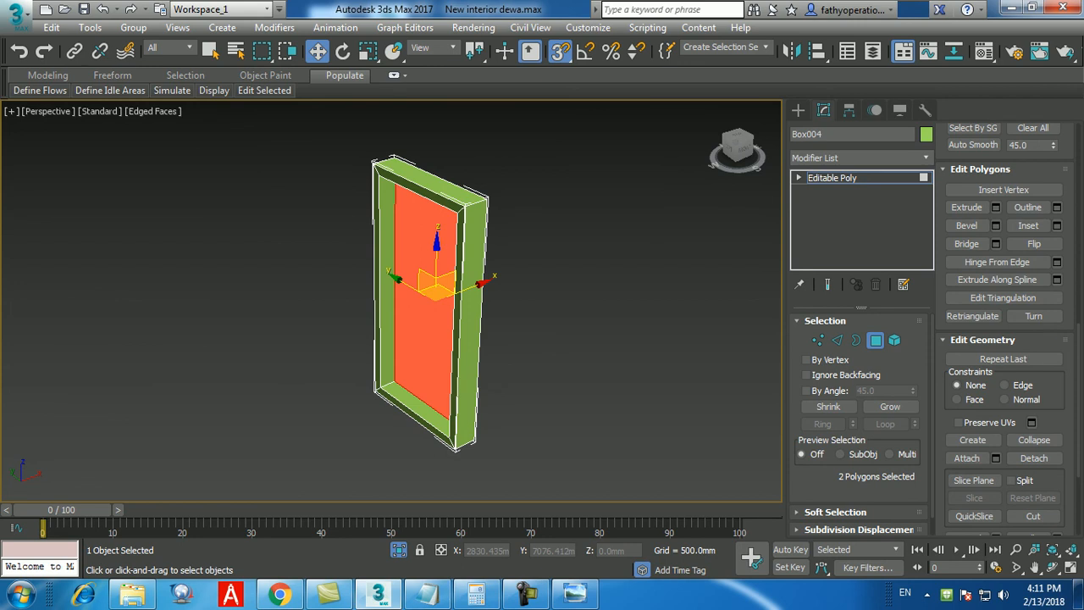
click(527, 594)
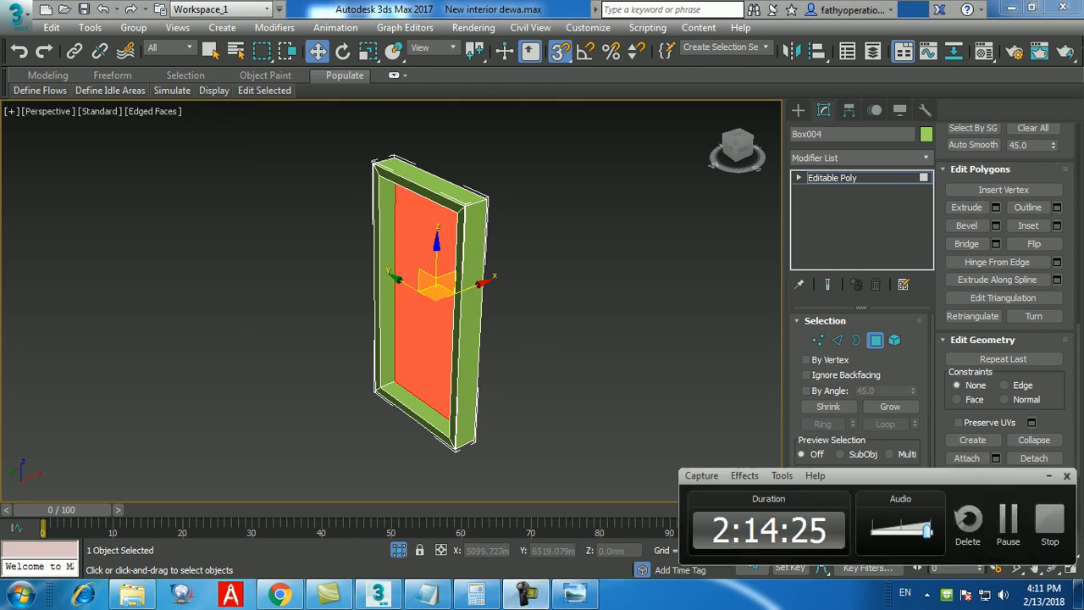
- Undo the panel detachment and the recess extrusion, and extrude the door's outer inset face by -150 mm again
click(1007, 519)
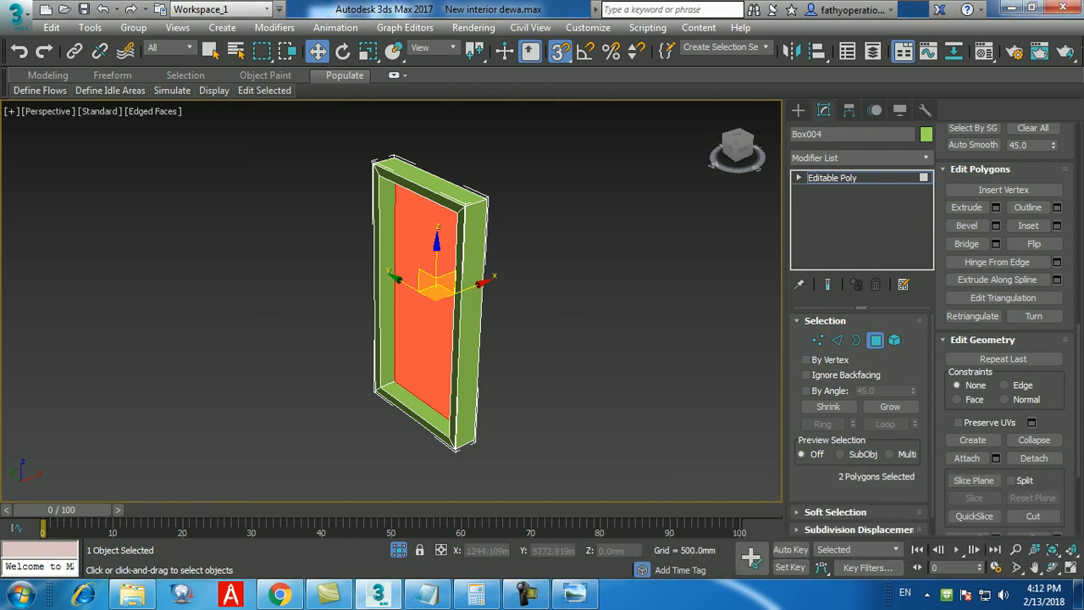
key(ctrl+z)
key(ctrl+z)
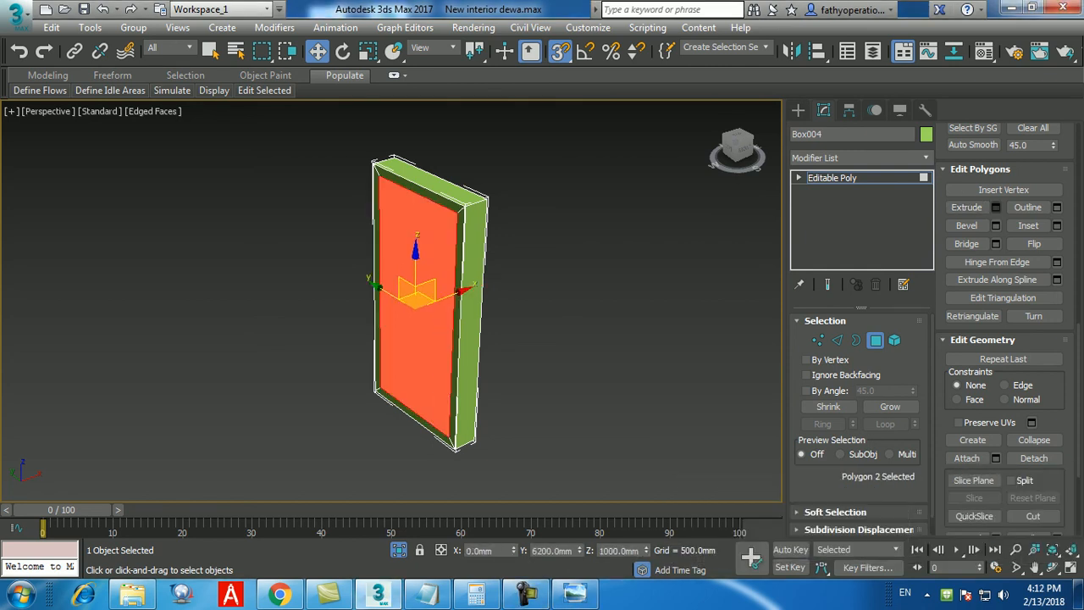
click(996, 207)
click(399, 356)
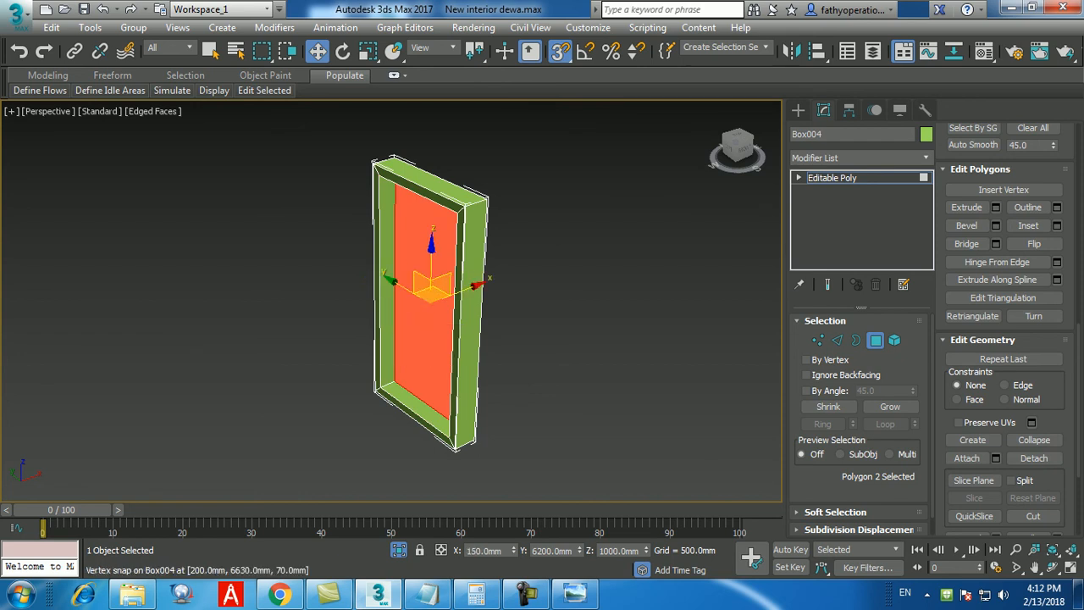
- Detach the recessed panel face as a cloned separate object, with Detach To Element off and Detach As Clone on
click(1033, 457)
click(554, 297)
click(554, 316)
click(685, 301)
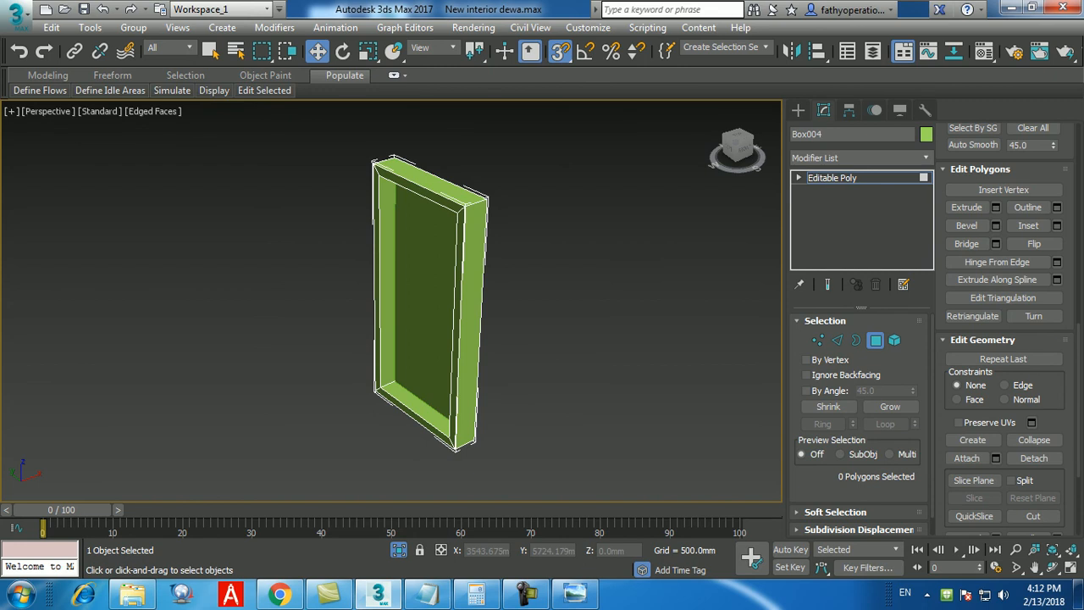
- Leave polygon editing and isolate the detached panel object to inspect it
click(876, 341)
click(425, 340)
key(alt+q)
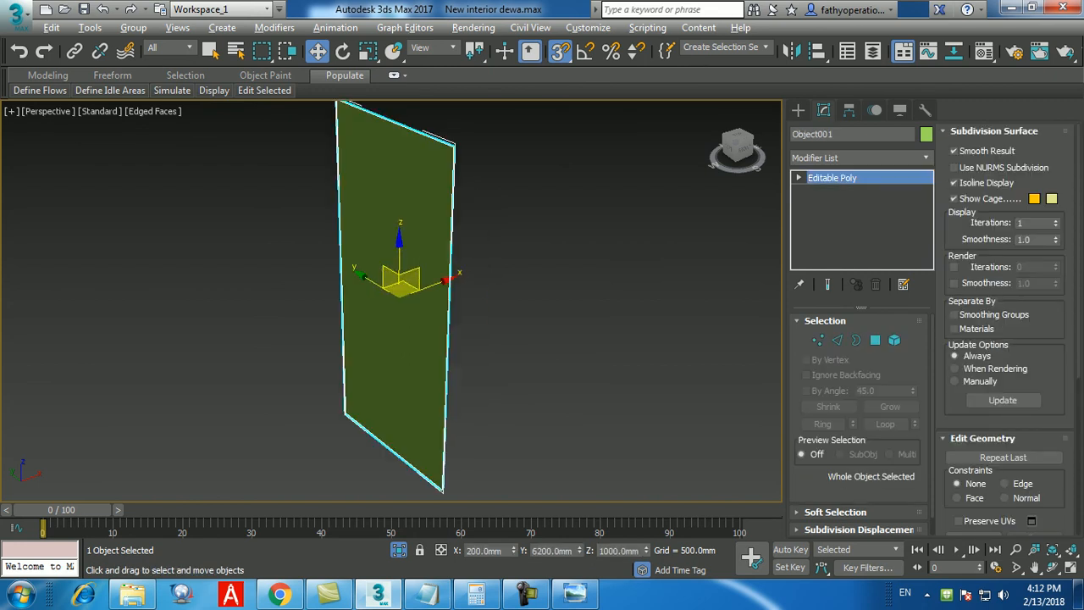
key(alt+q)
- Undo the panel's isolation, its detachment and the recess extrusion on the door
key(ctrl+z)
key(ctrl+z)
key(ctrl+z)
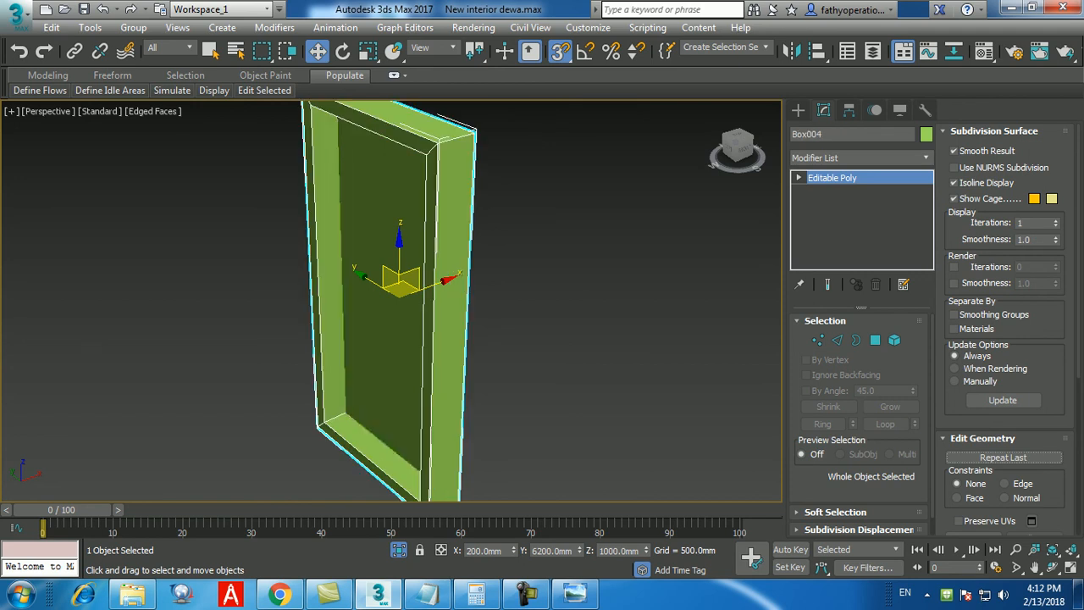
middle_drag(646, 367, 658, 353)
scroll(658, 353, down, 3)
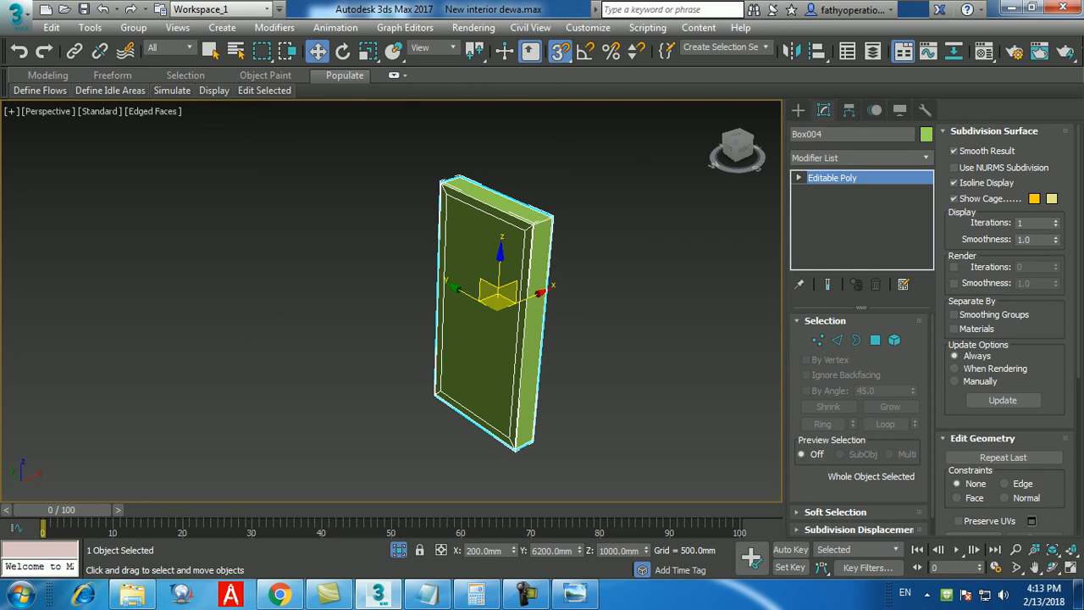
- Select the door's outer inset face at polygon level and extrude it inward by -150 mm
click(876, 339)
click(557, 447)
click(494, 339)
scroll(995, 403, down, 8)
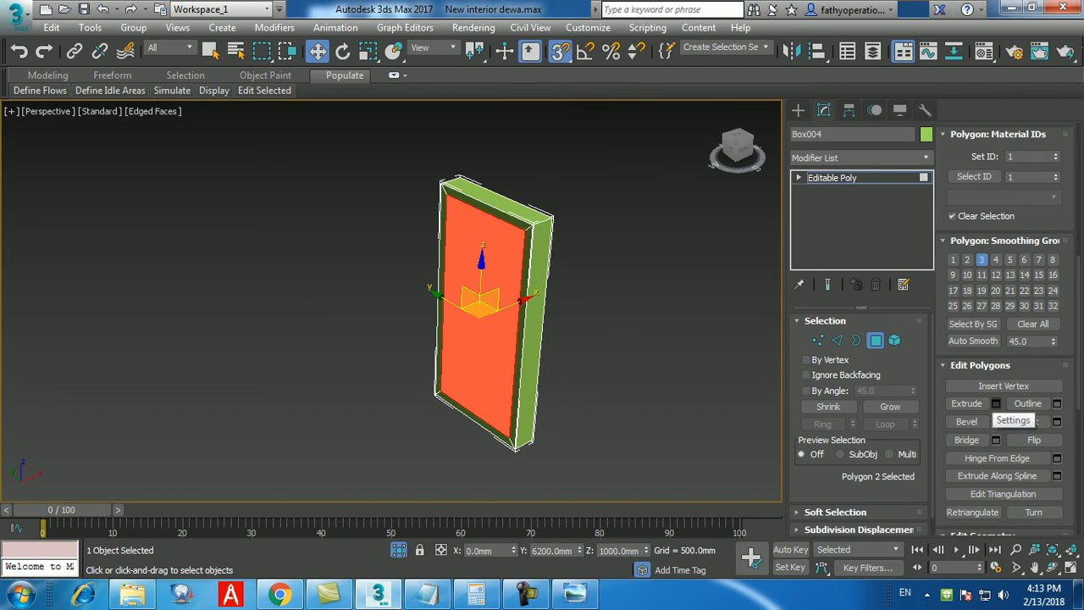
click(996, 403)
click(400, 354)
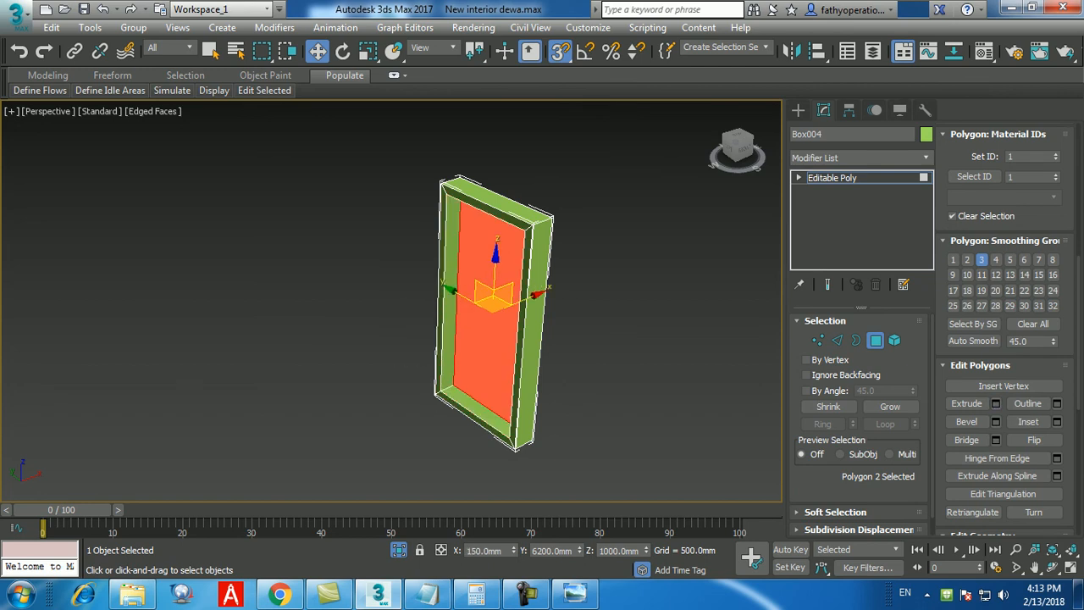
- Try detaching both opposite panel faces together as a cloned object, and undo back to before the recess extrusion
mouse_move(669, 331)
alt+middle_down()
mouse_move(495, 334)
mouse_move(685, 330)
alt+middle_up()
ctrl+click(495, 334)
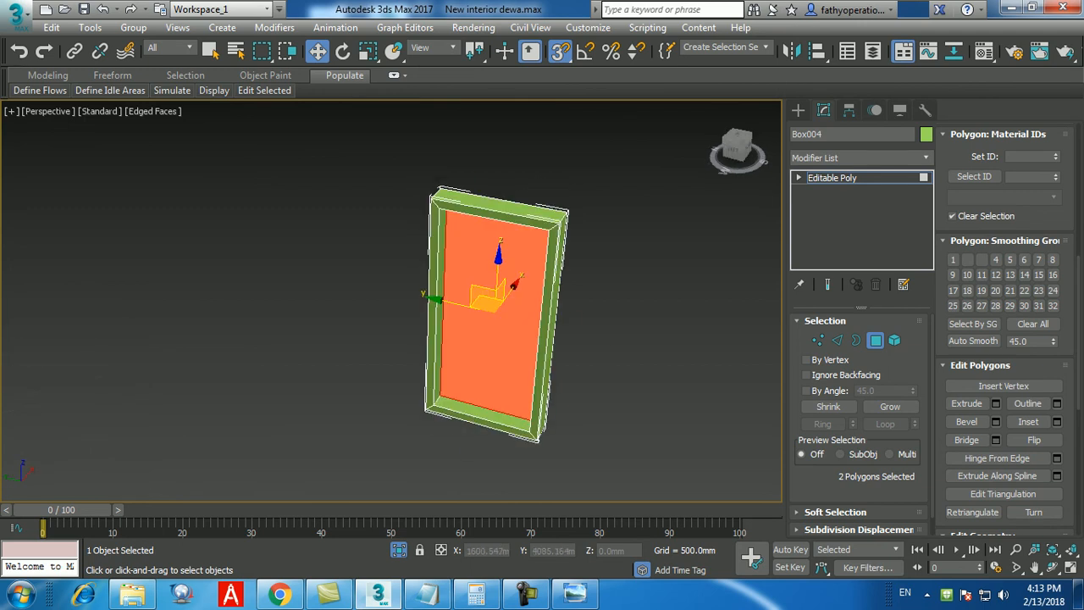
scroll(1003, 330, down, 5)
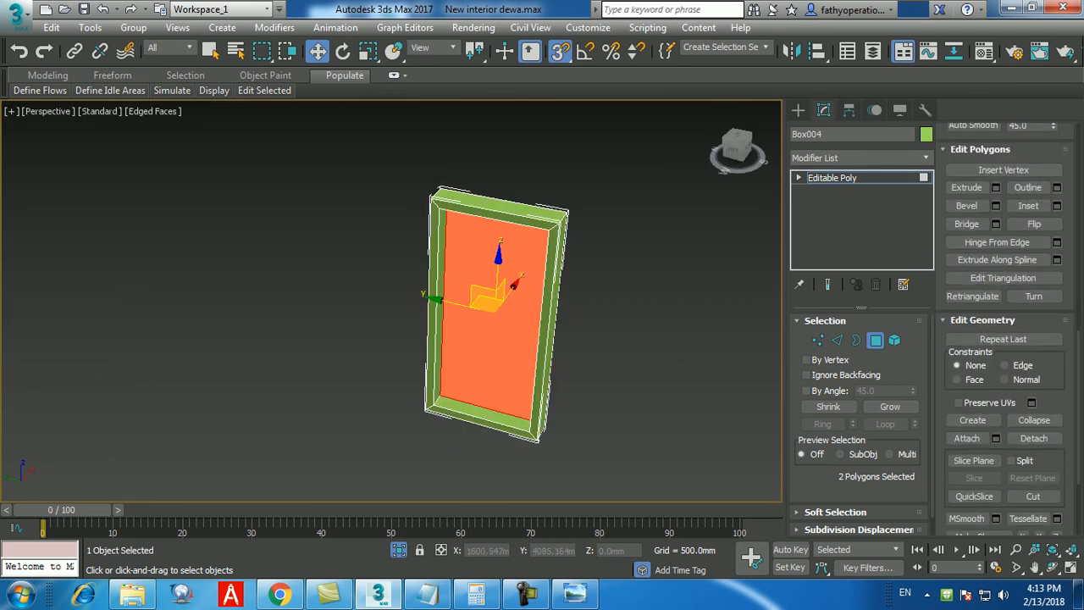
click(1033, 438)
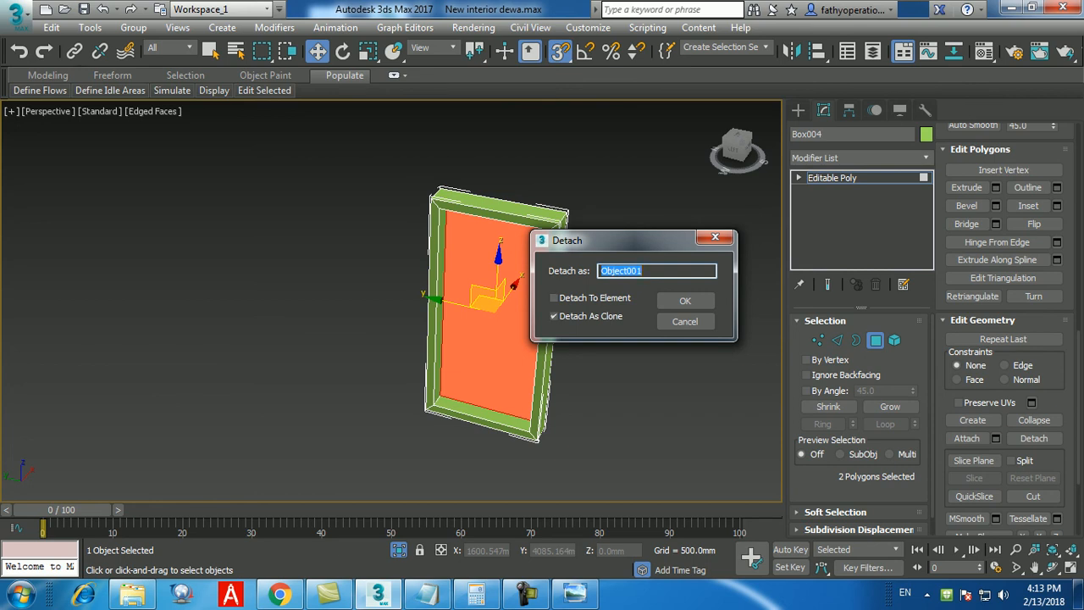
key(Return)
key(ctrl+z)
alt+middle_drag(508, 339, 440, 314)
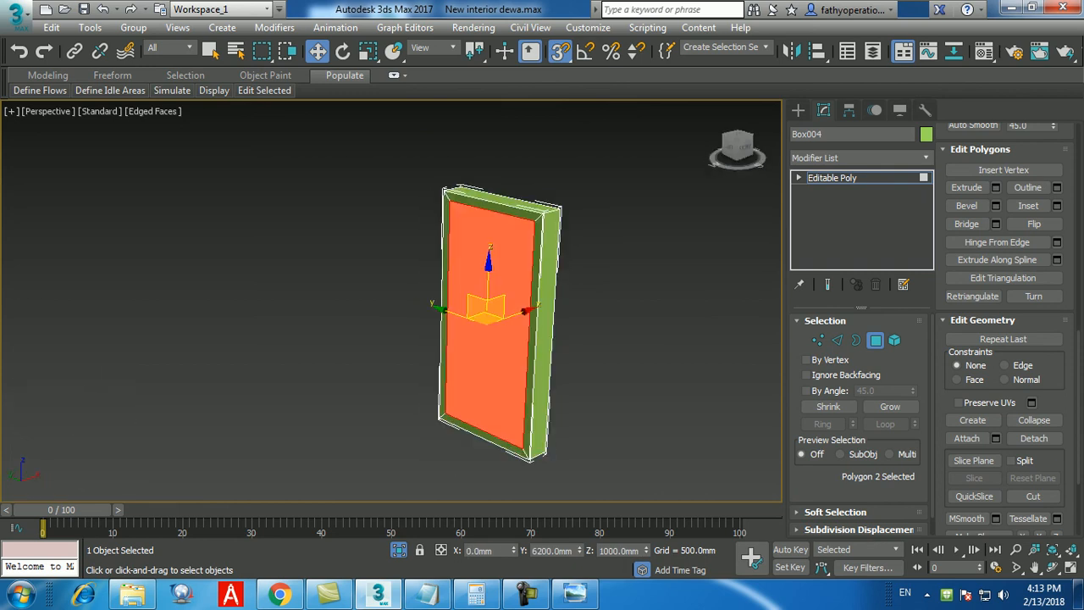
- Reselect only the outer inset face of the door and extrude it by -150 mm
click(875, 340)
click(628, 362)
click(511, 339)
click(876, 341)
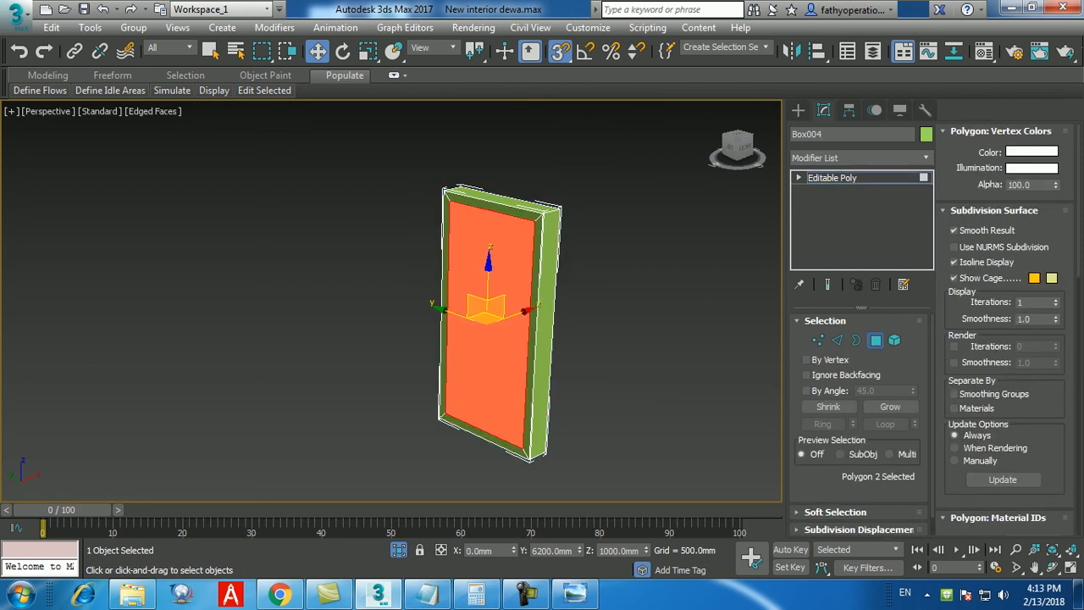
click(876, 340)
click(876, 340)
scroll(1005, 331, down, 8)
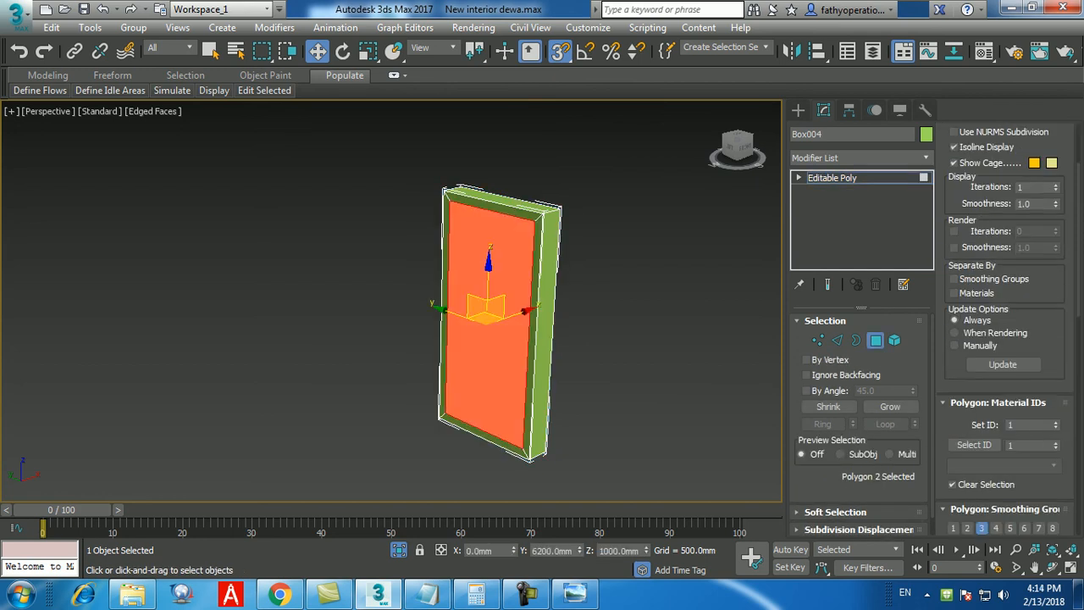
click(996, 433)
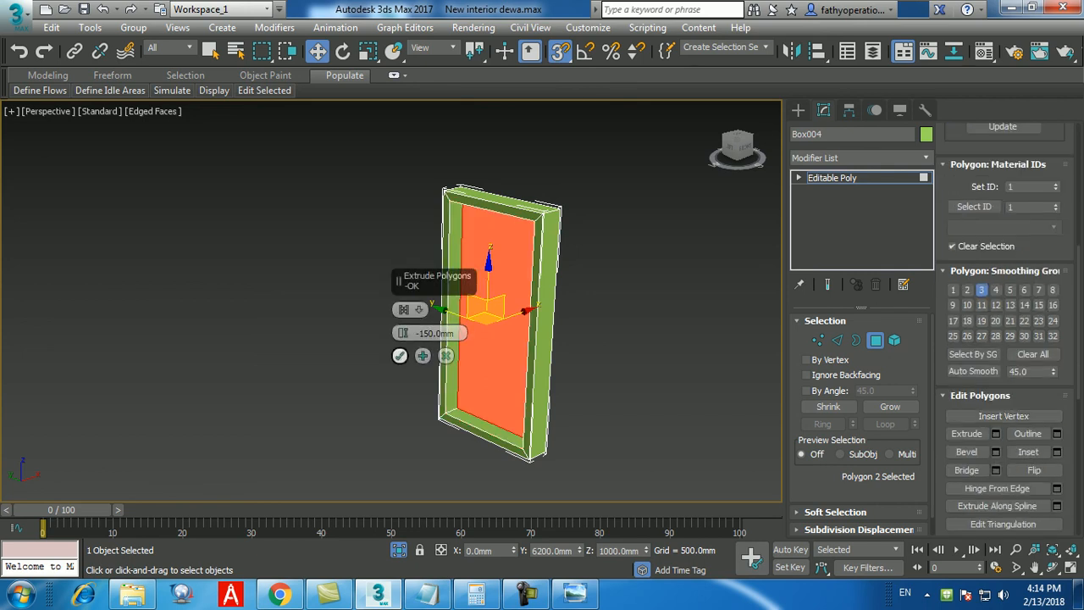
click(399, 355)
- Add the opposite inset face to the selection, detach both faces as a cloned separate object, and leave polygon editing
alt+middle_drag(648, 396, 624, 396)
ctrl+click(510, 398)
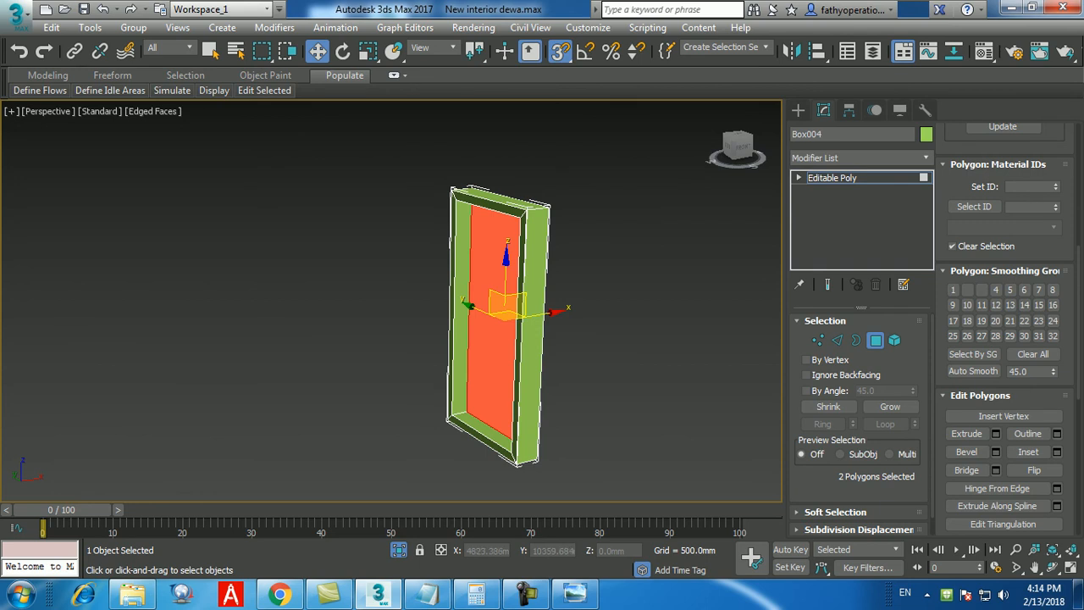
scroll(1004, 328, down, 5)
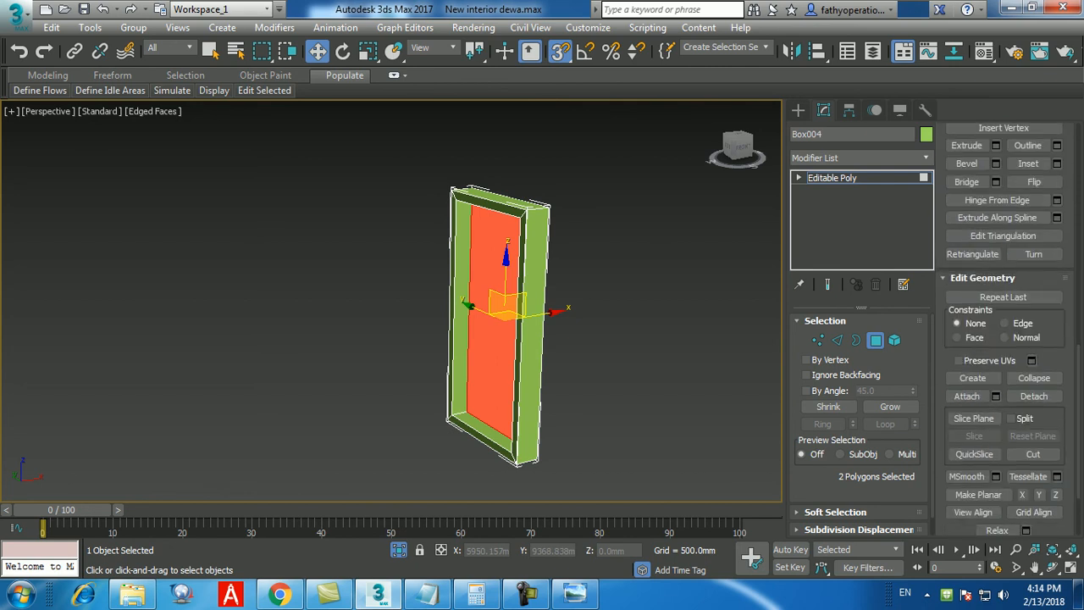
click(1033, 395)
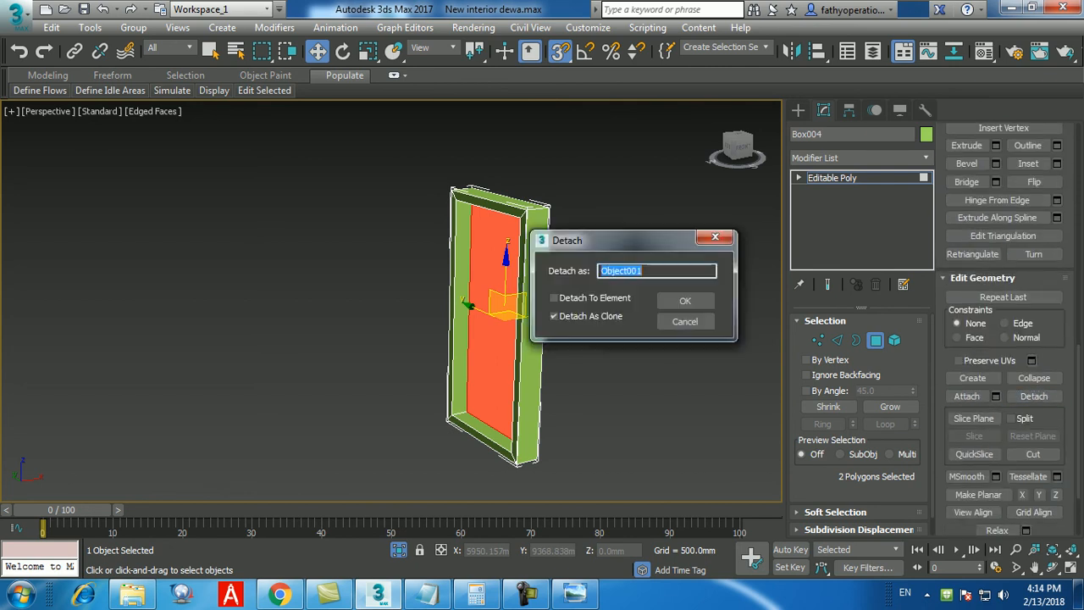
key(Return)
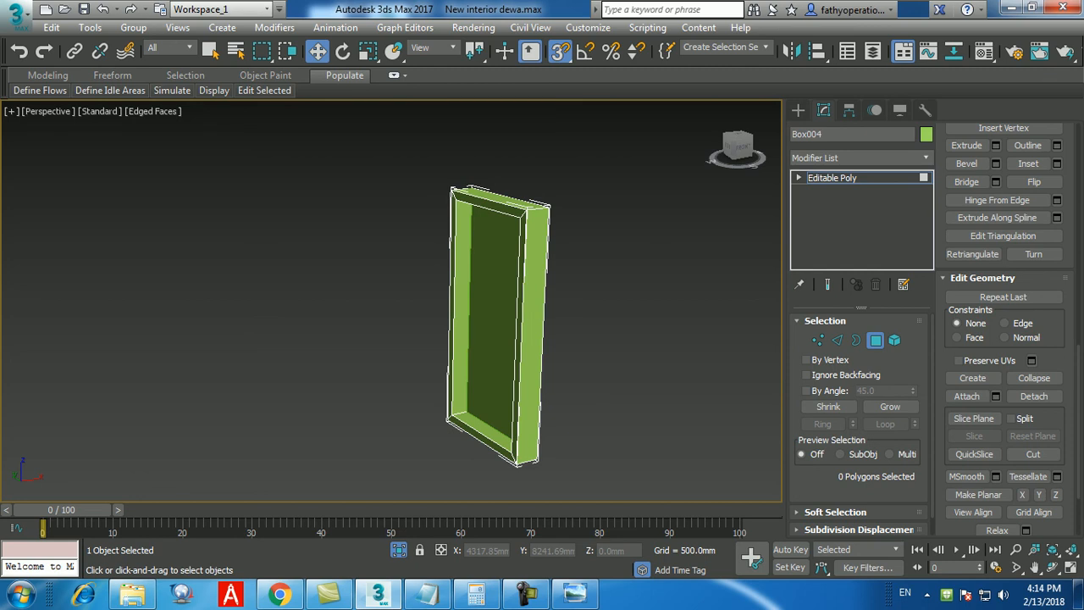
click(798, 110)
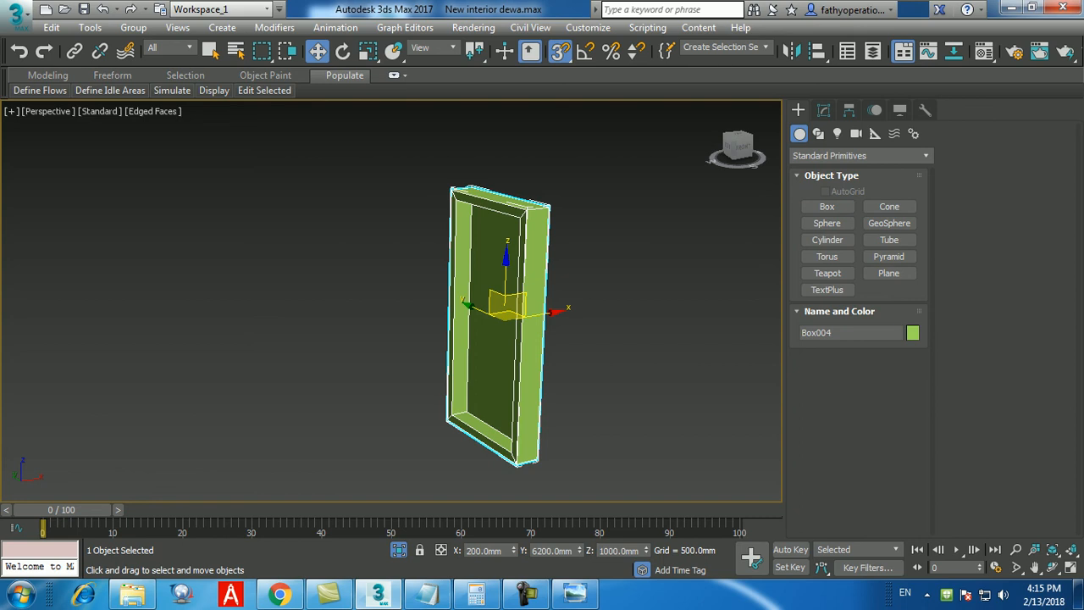
- Try moving the door frame away from the detached panel, and undo the move
alt+middle_drag(508, 339, 550, 363)
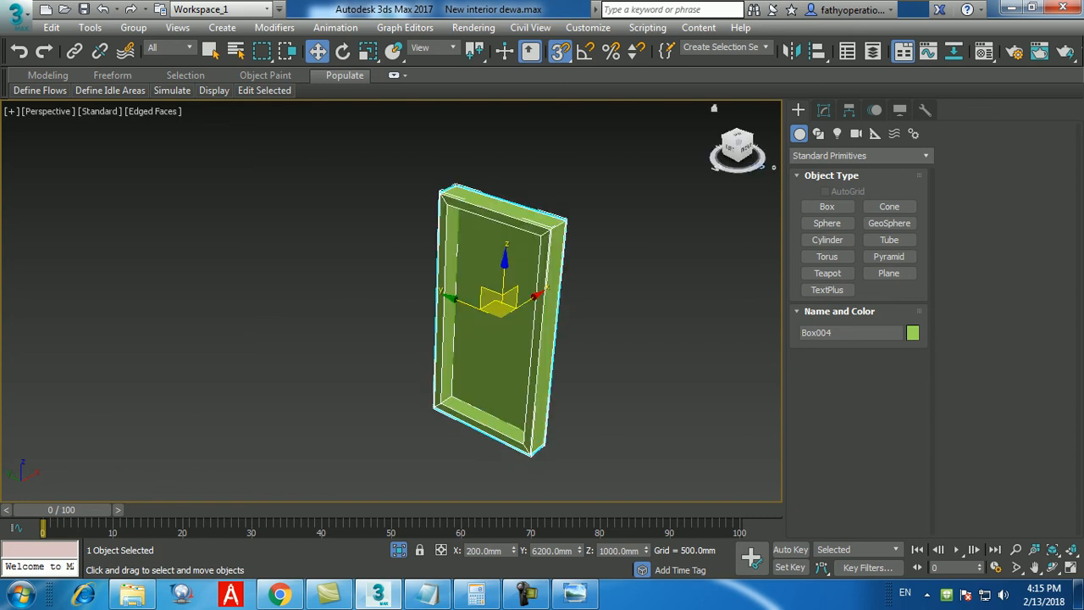
click(823, 111)
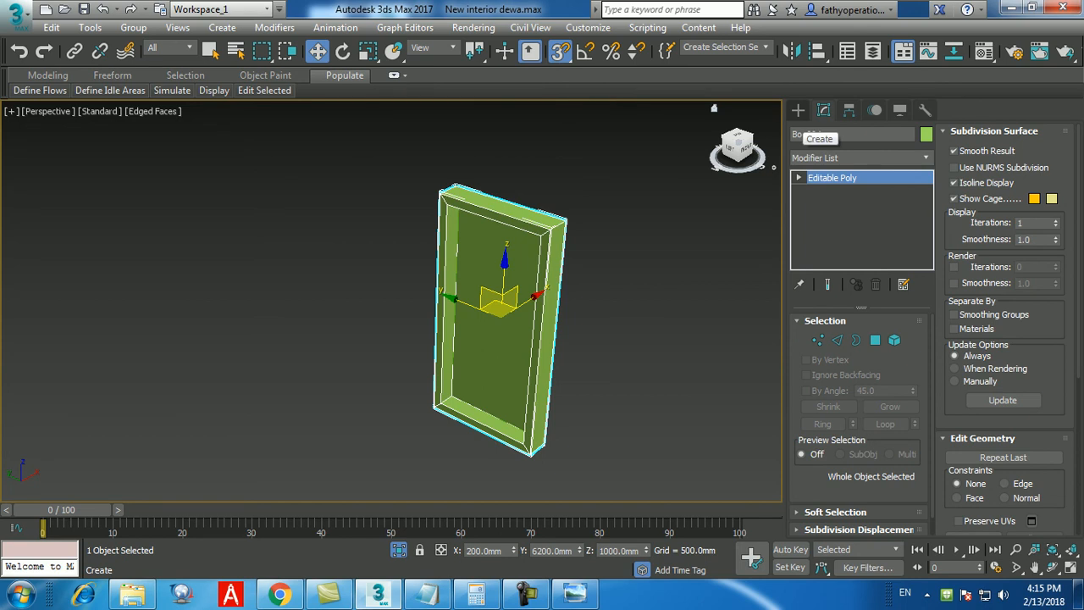
click(798, 110)
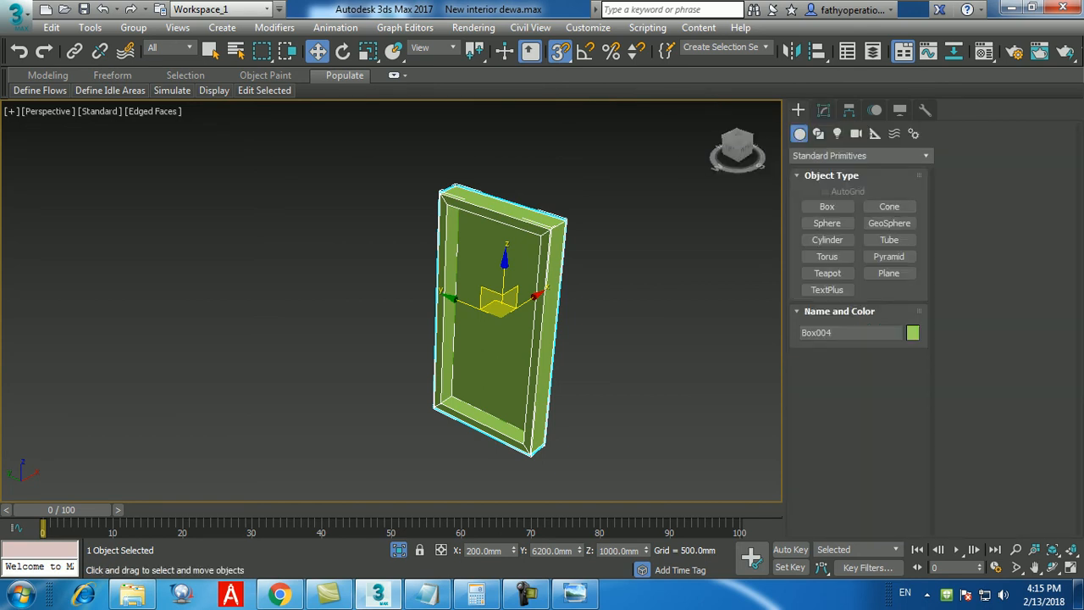
click(613, 279)
click(555, 284)
drag(500, 298, 289, 249)
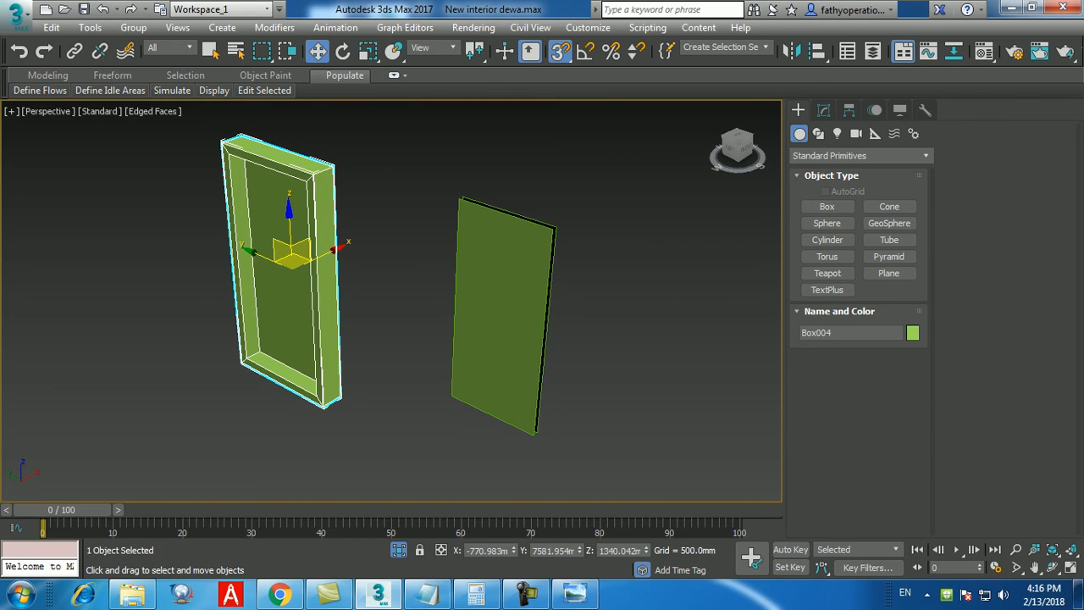
key(ctrl+z)
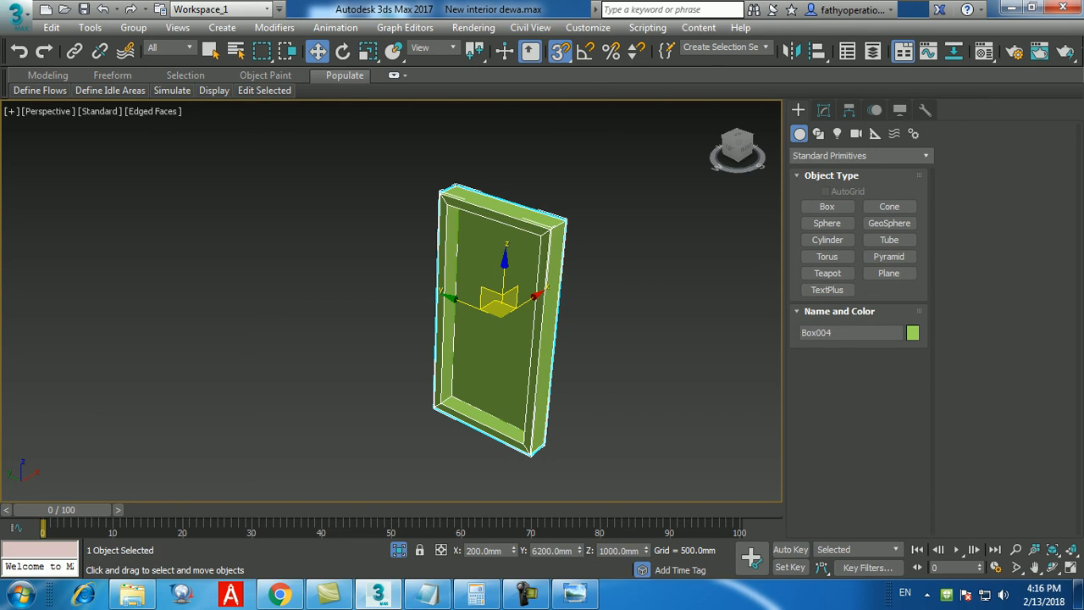
- Select the detached panel object, isolate it and examine its two faces from several angles
click(596, 311)
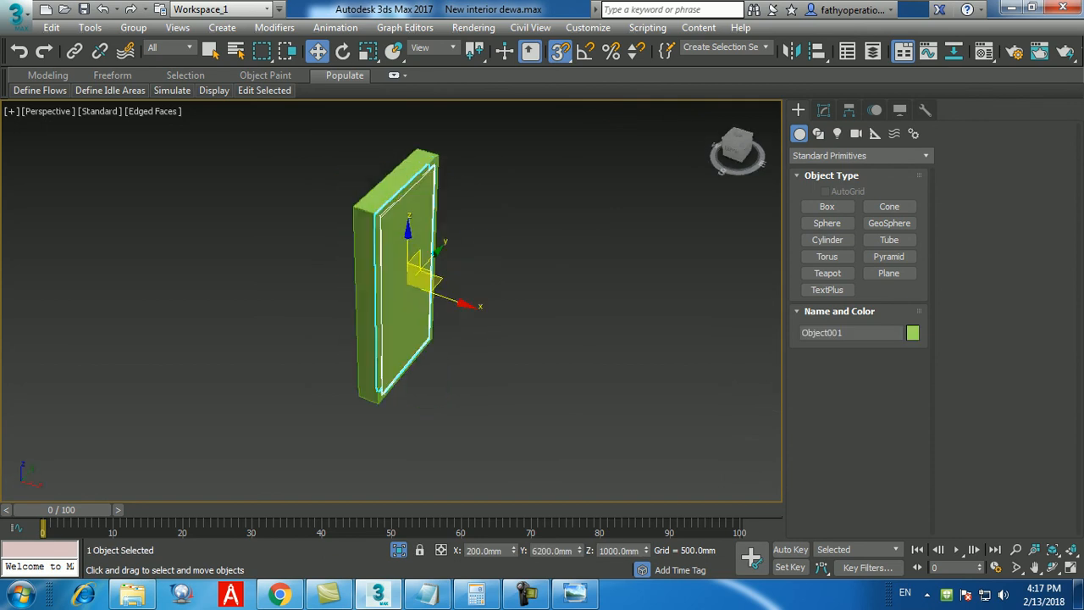
alt+middle_drag(372, 322, 508, 326)
click(508, 326)
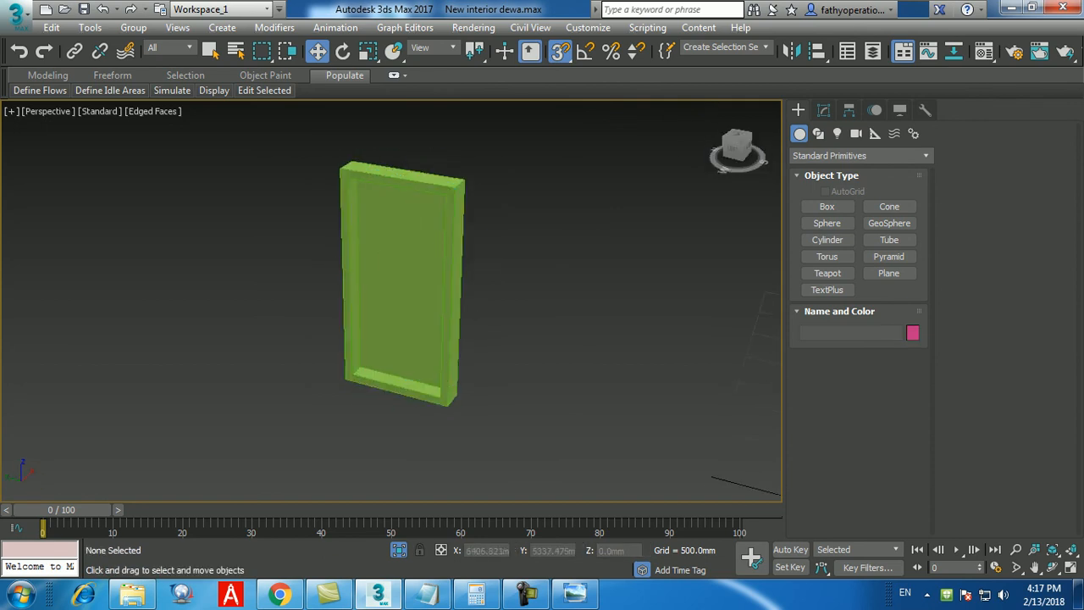
click(413, 315)
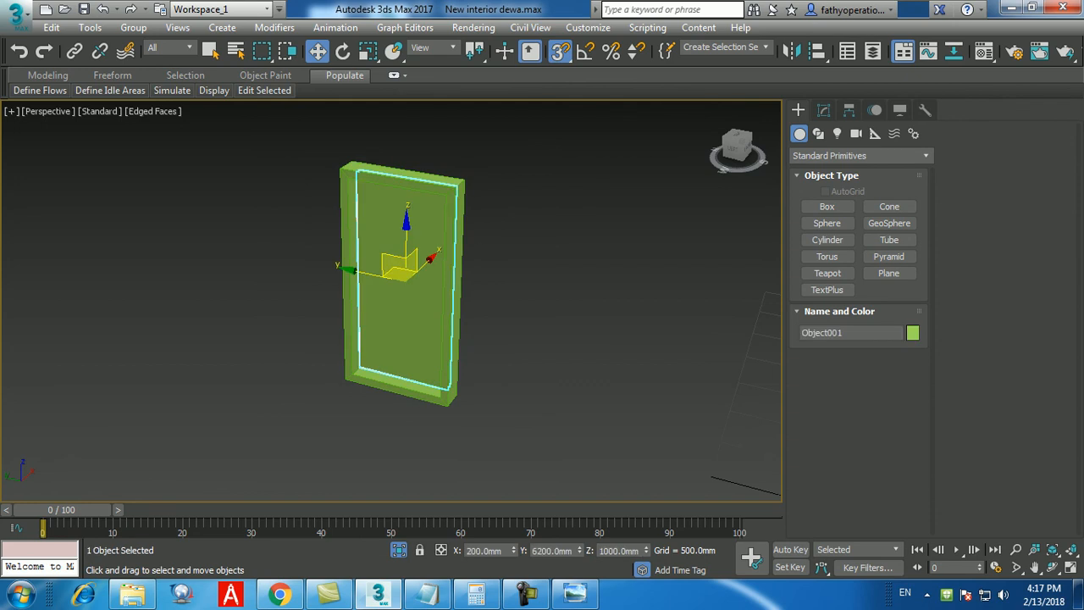
key(alt+q)
alt+middle_drag(427, 272, 436, 343)
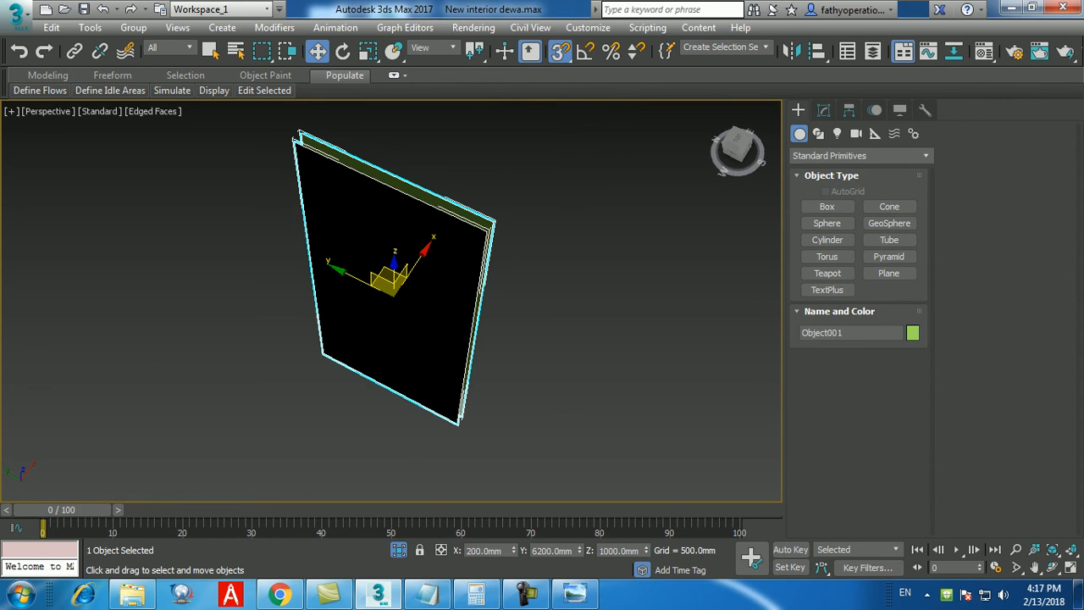
alt+middle_drag(436, 343, 419, 288)
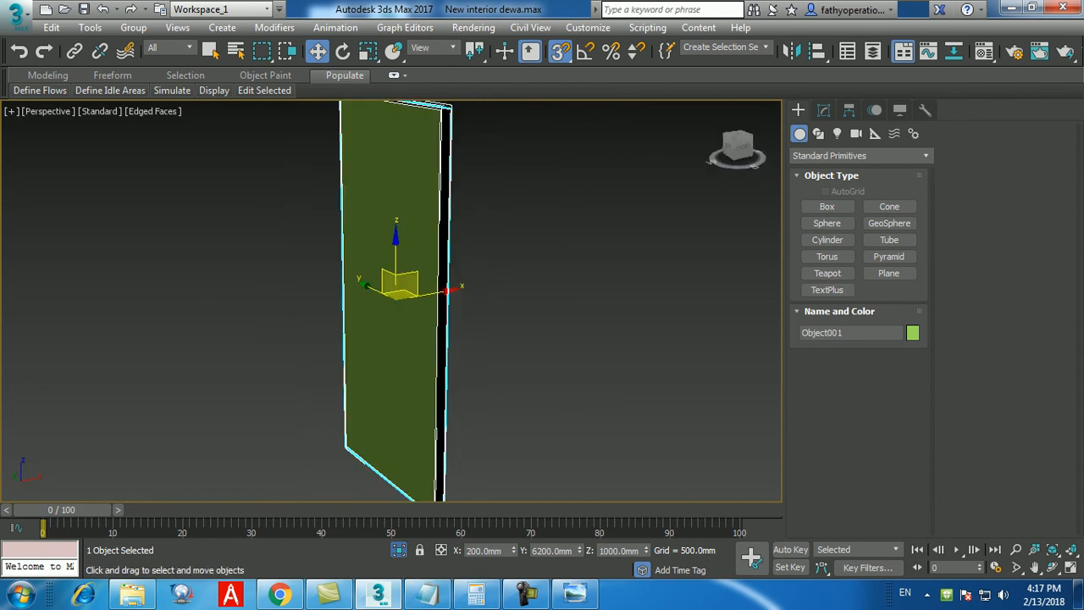
- End the isolation to show the whole room again, and select the detached panel inside the door frame
click(397, 550)
alt+middle_drag(427, 360, 375, 417)
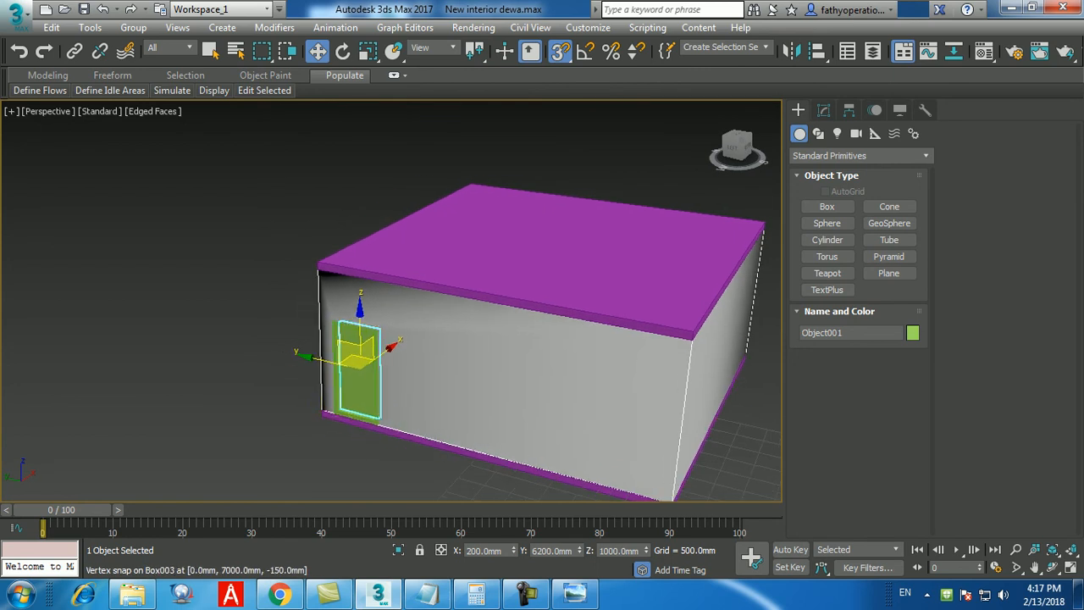
click(293, 443)
scroll(294, 443, up, 5)
scroll(296, 449, down, 3)
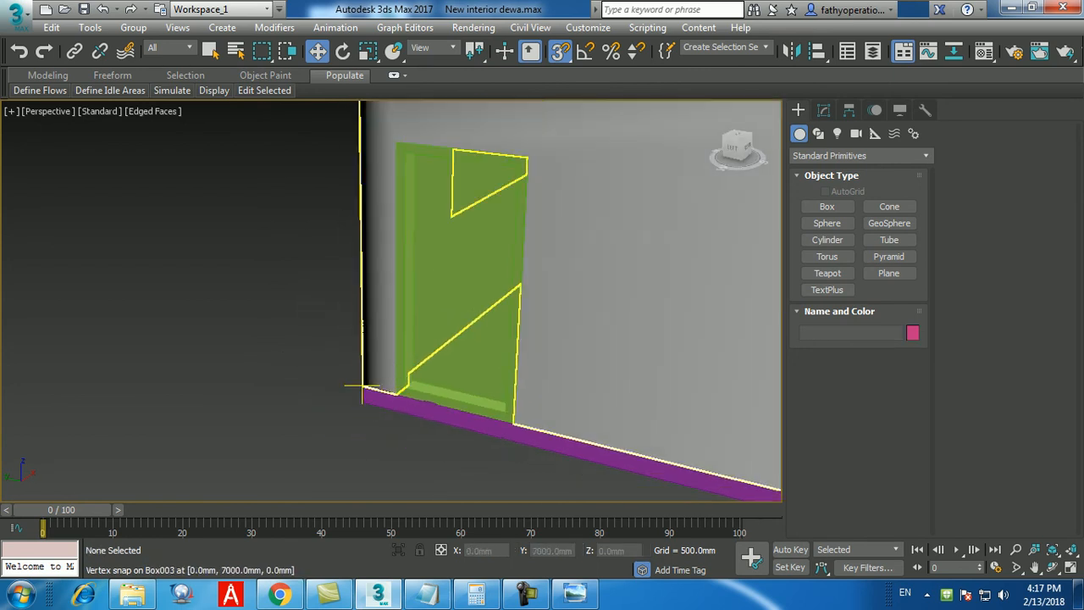
click(424, 395)
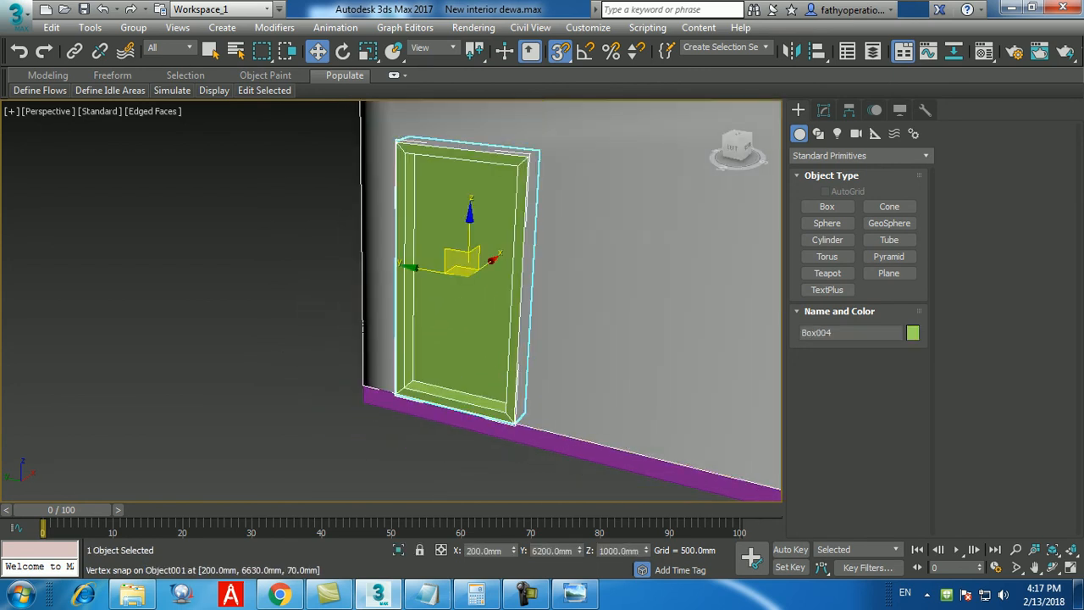
click(415, 392)
click(427, 373)
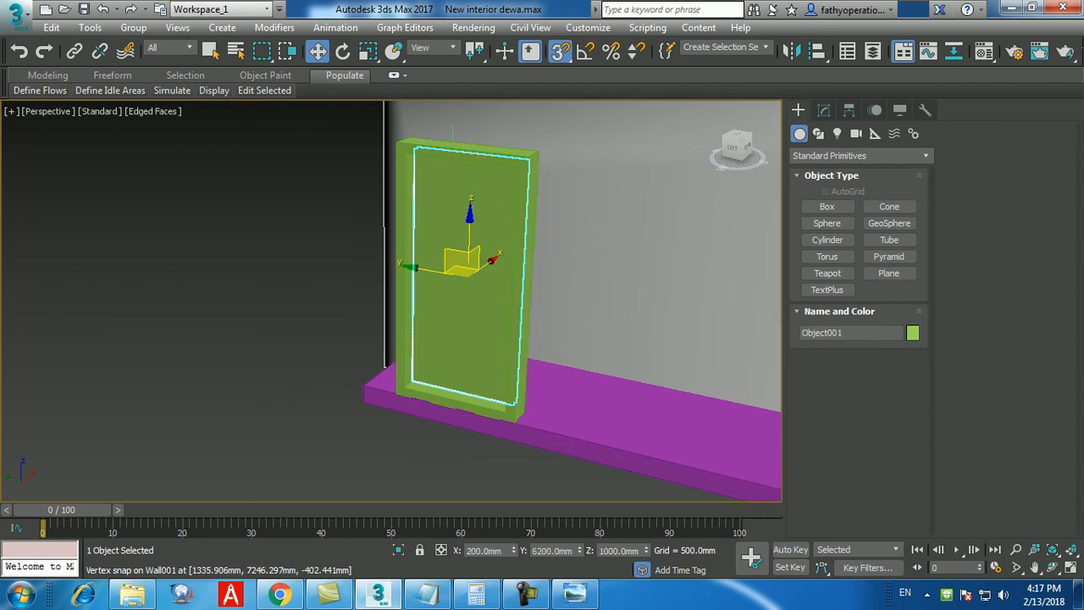
- Isolate the detached panel, examine its two faces, and end the isolation with nothing selected
key(alt+q)
alt+middle_drag(452, 339, 423, 357)
middle_drag(474, 275, 466, 307)
scroll(466, 307, down, 3)
scroll(465, 307, up, 3)
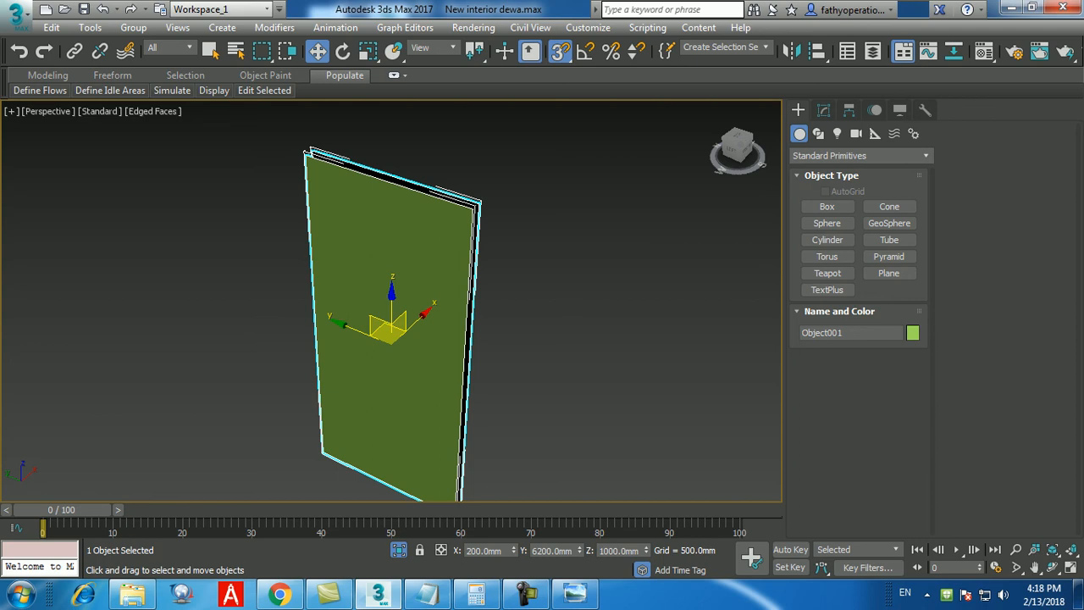
click(399, 550)
middle_drag(396, 390, 378, 400)
click(342, 414)
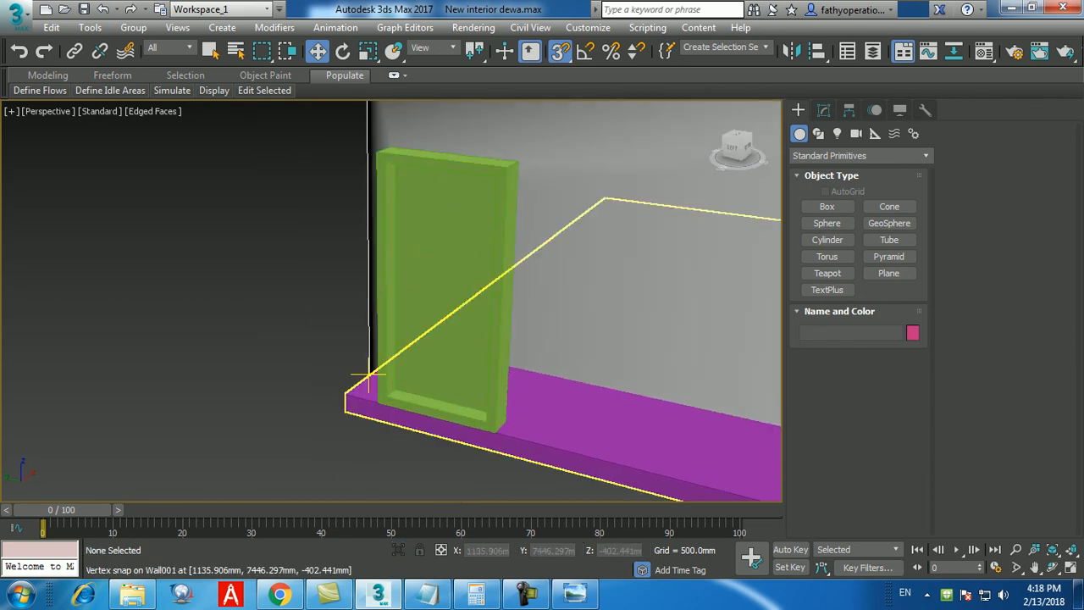
- Select the door frame and undo the last several operations on the door and its detached panel
click(399, 375)
scroll(399, 375, down, 5)
scroll(308, 373, down, 3)
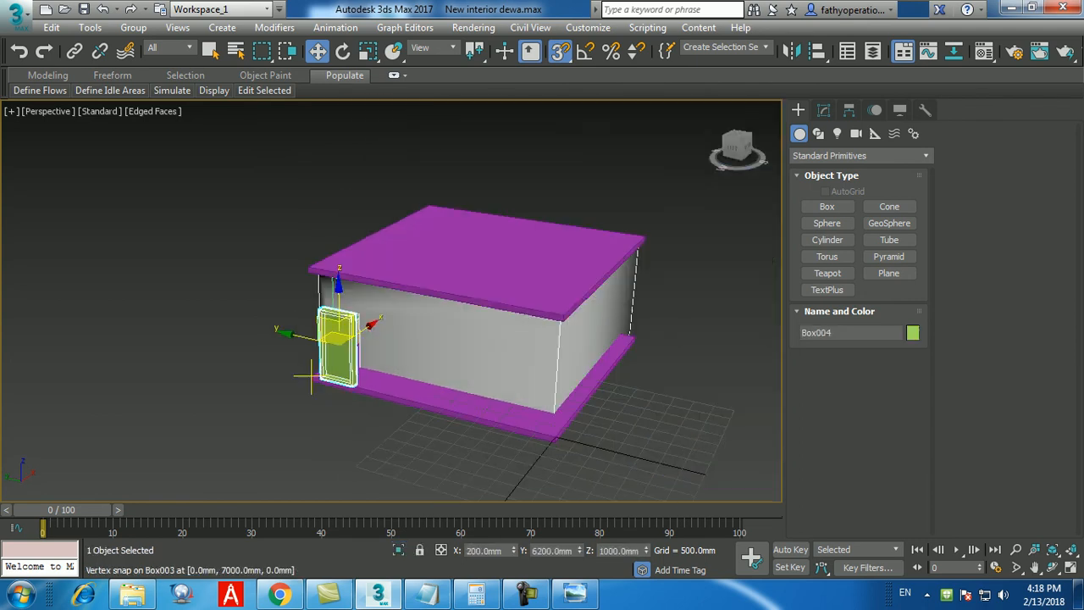
key(ctrl+z)
key(ctrl+z)
key(ctrl+z)
key(ctrl+z)
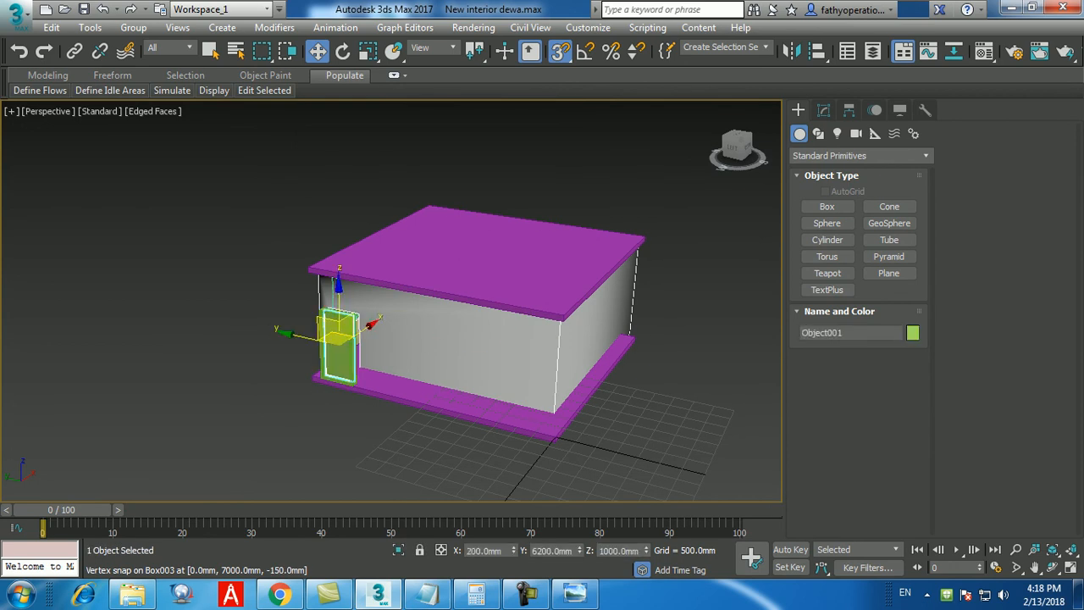
key(ctrl+z)
key(ctrl+z)
key(ctrl+z)
scroll(311, 379, up, 4)
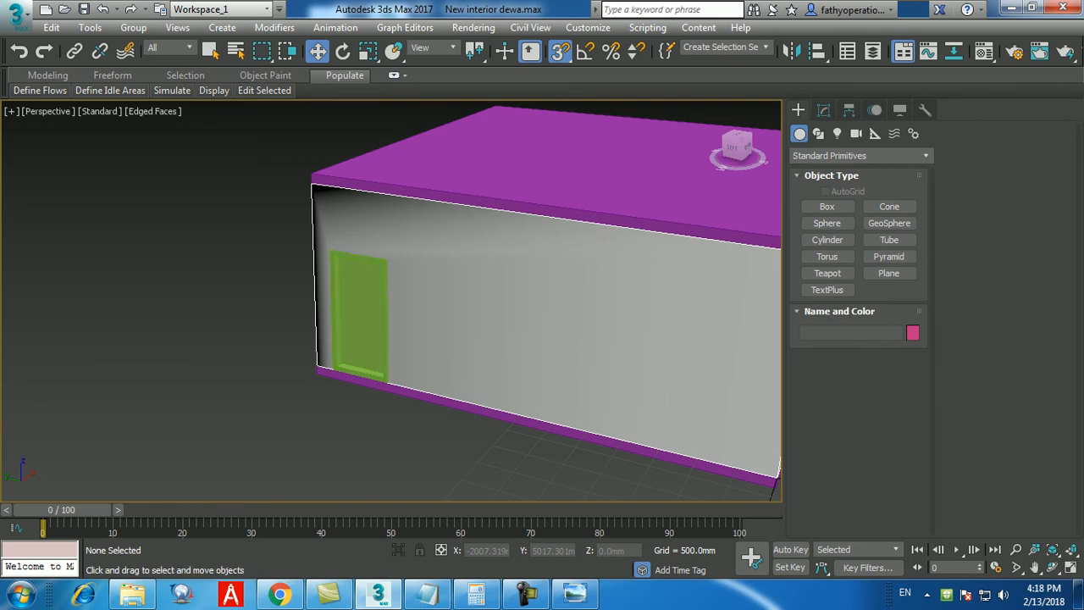
- Delete the existing green door from the wall opening
click(337, 364)
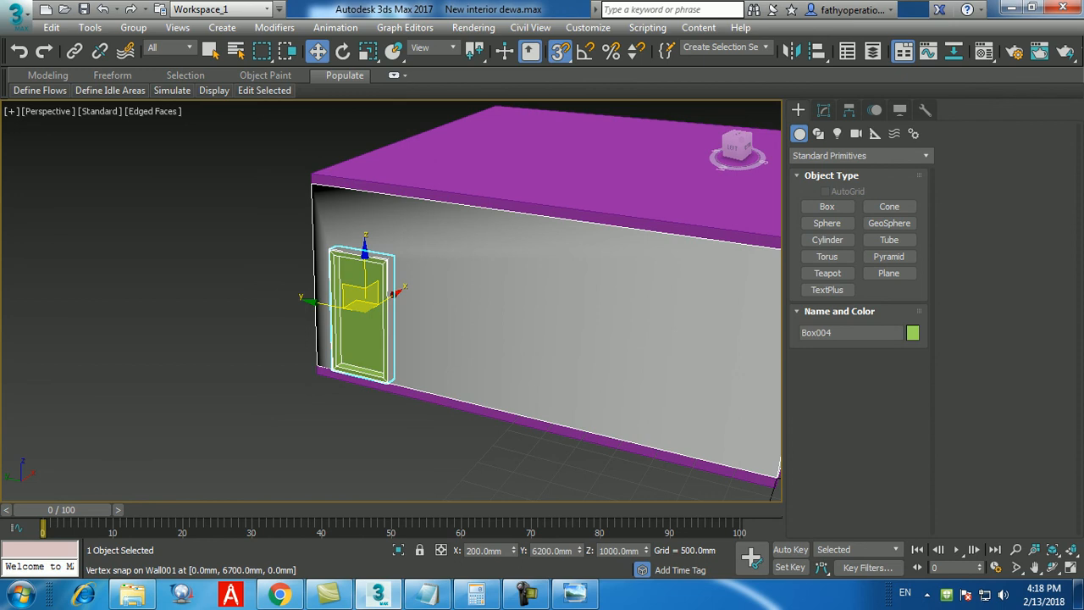
key(Delete)
click(340, 364)
key(Delete)
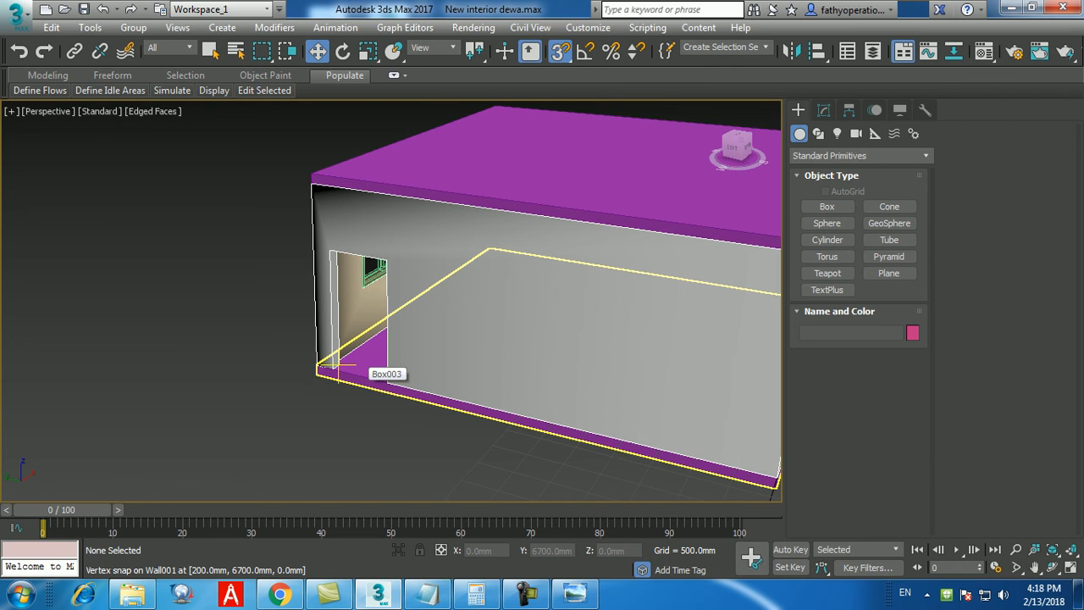
mouse_move(575, 595)
mouse_move(574, 518)
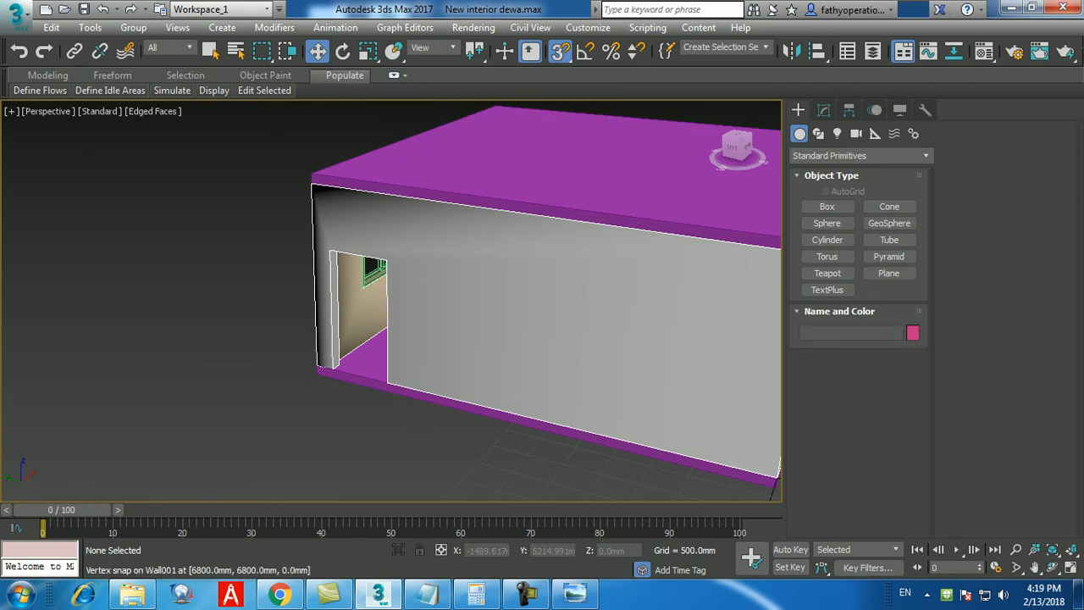
- Select the room's wall object and isolate it
click(457, 339)
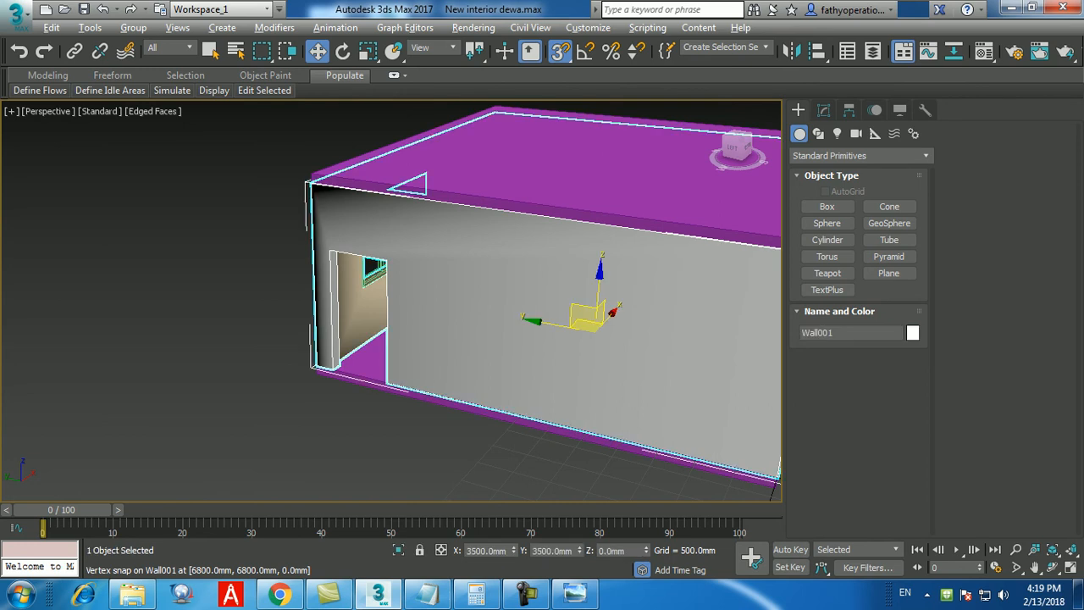
key(alt+q)
alt+middle_drag(457, 339, 560, 290)
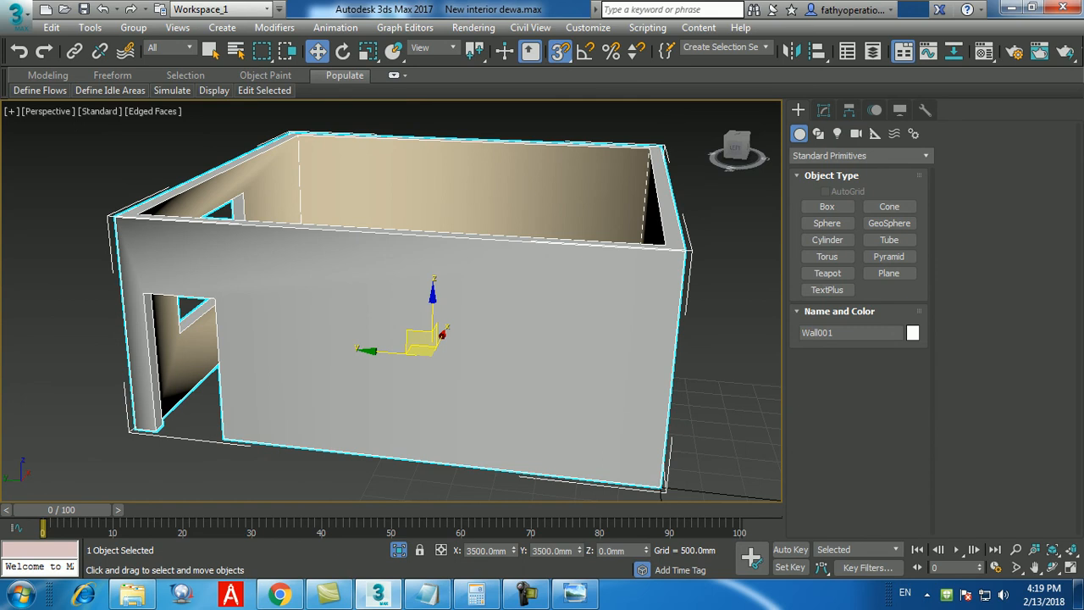
- In the Left view, draw a 2000 by 1000 mm box snapped to the corners of the door opening
key(alt+w)
right_click(241, 415)
key(alt+w)
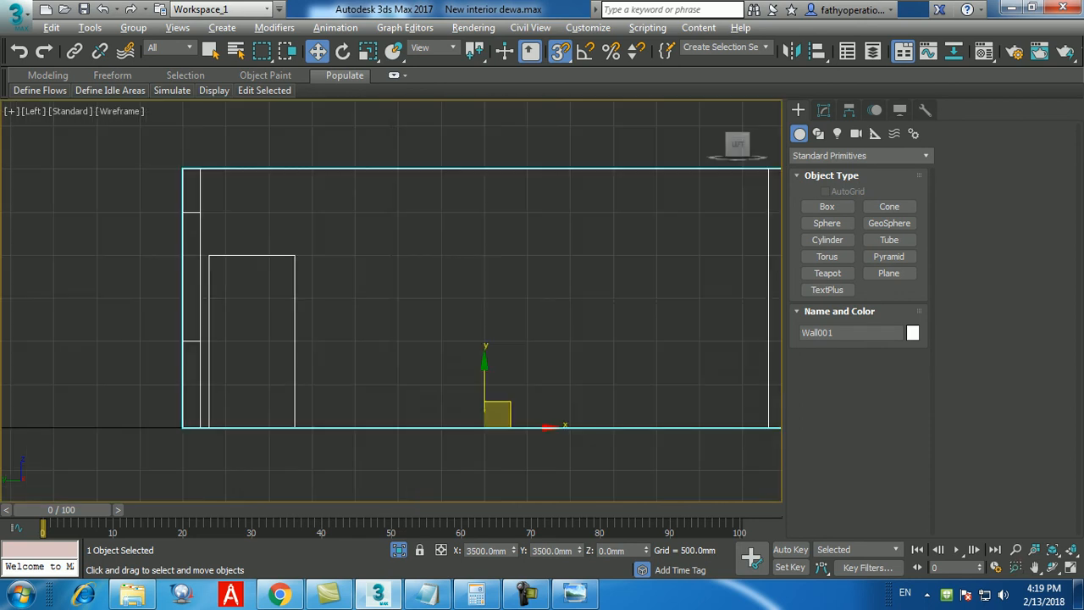
key(alt+w)
right_click(660, 449)
key(alt+w)
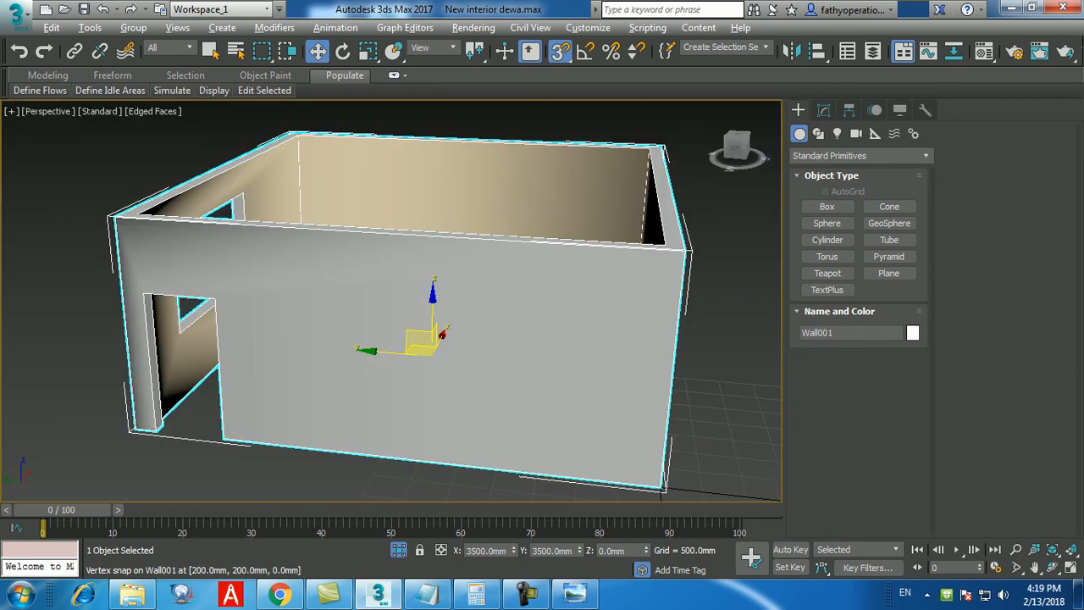
key(alt+w)
key(alt+w)
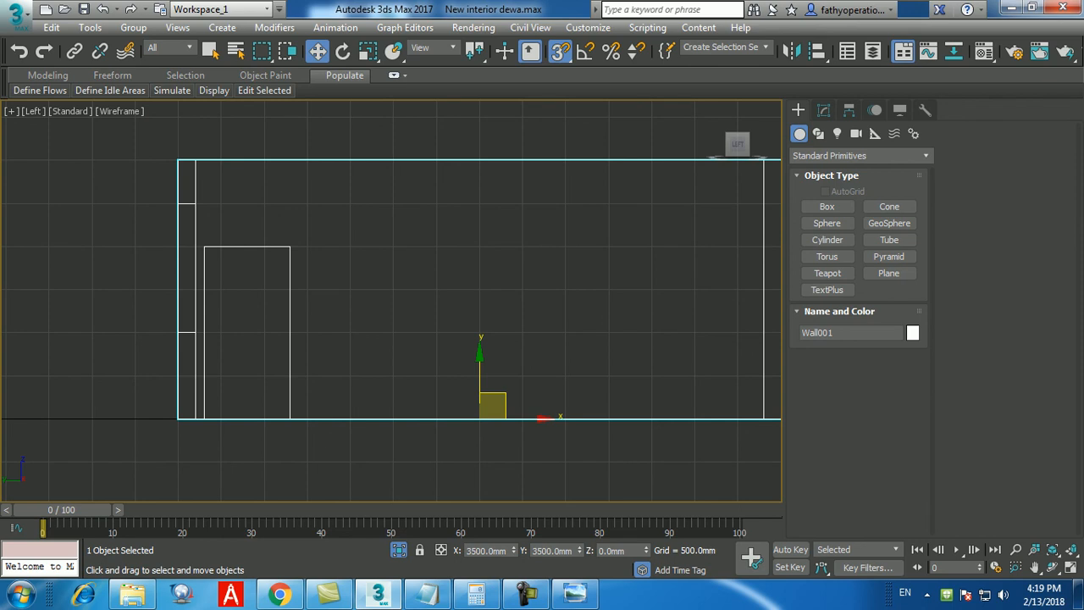
click(827, 207)
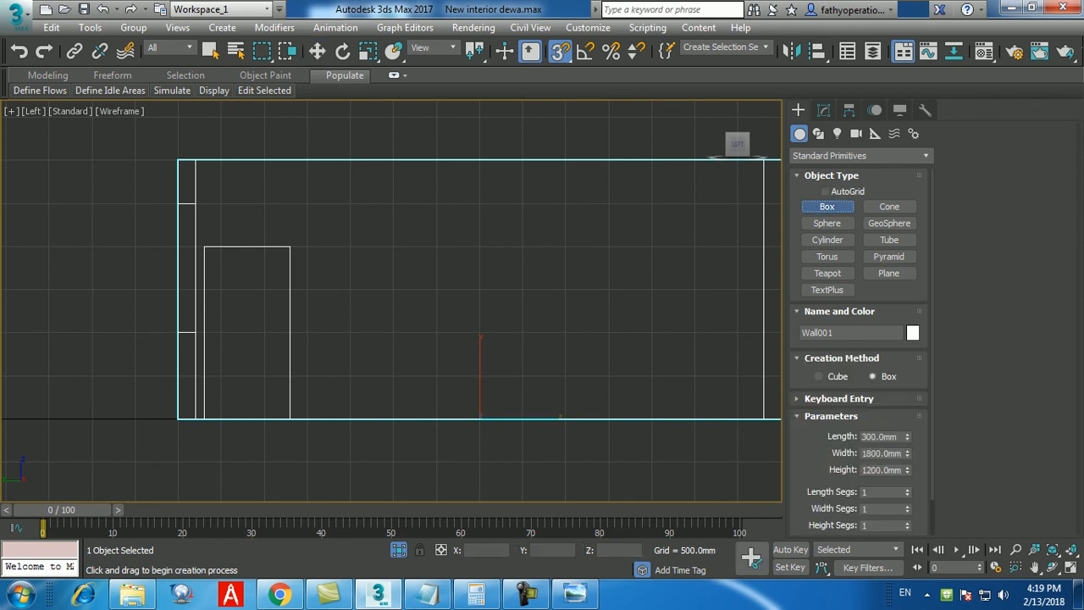
drag(204, 418, 290, 246)
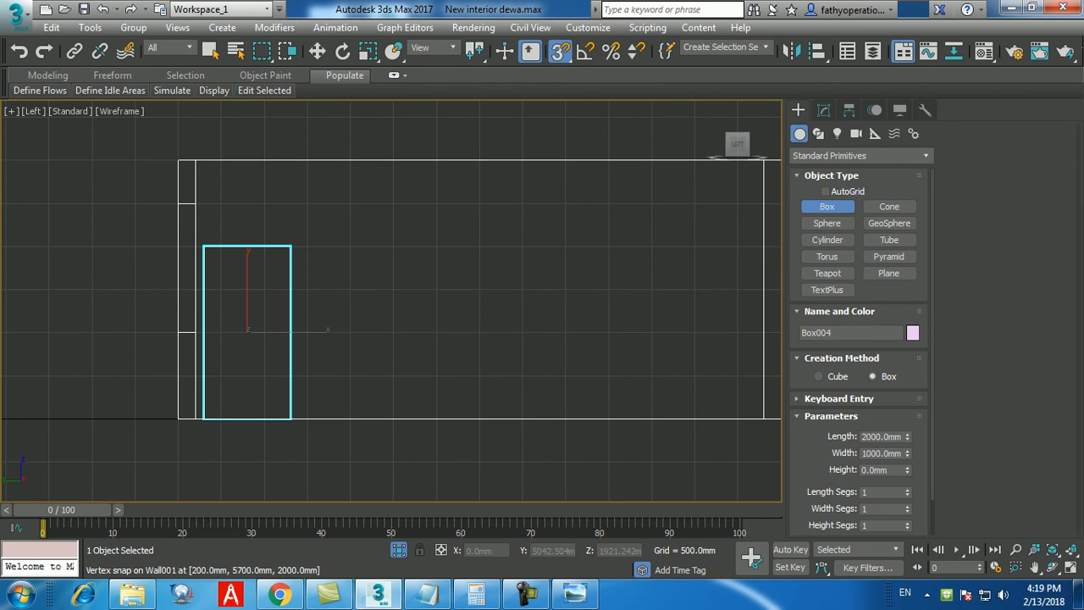
key(w)
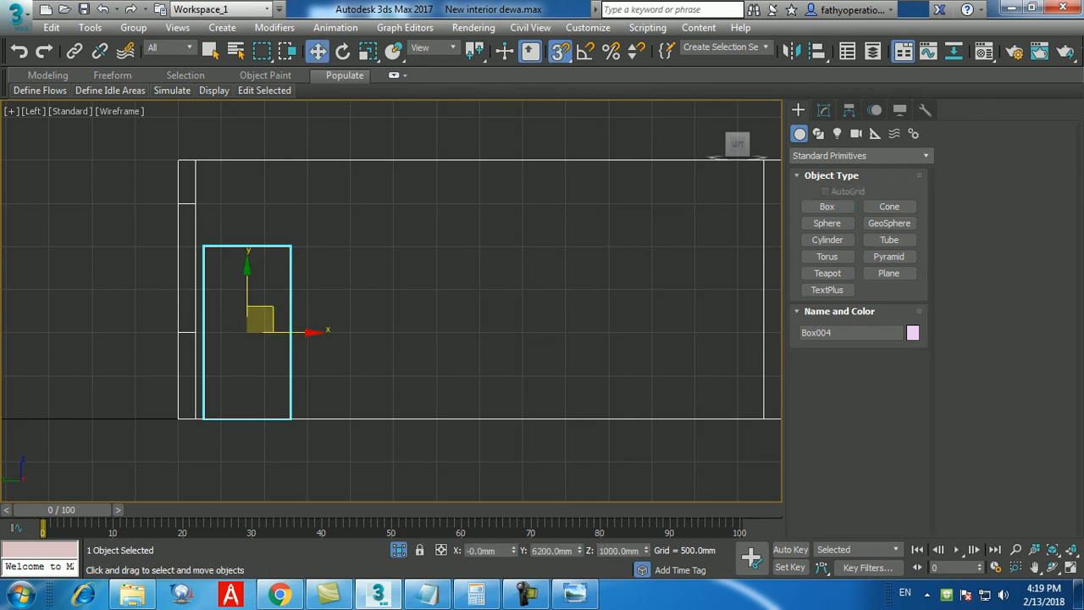
- Return to the Perspective view and set the new door box's height to 200 mm
key(alt+w)
right_click(525, 372)
key(alt+w)
alt+middle_drag(525, 364, 474, 373)
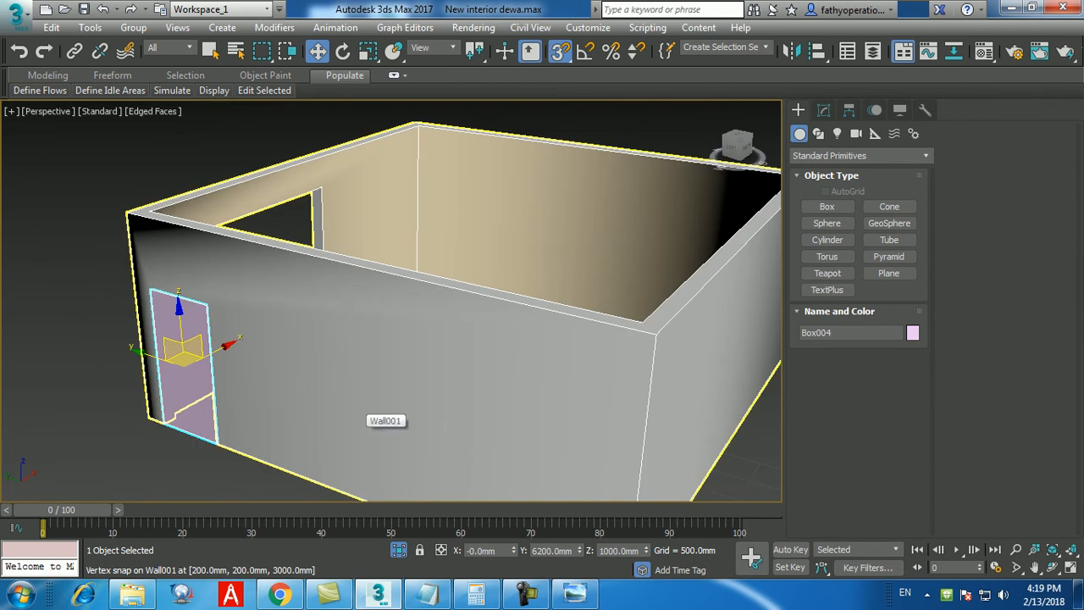
click(823, 110)
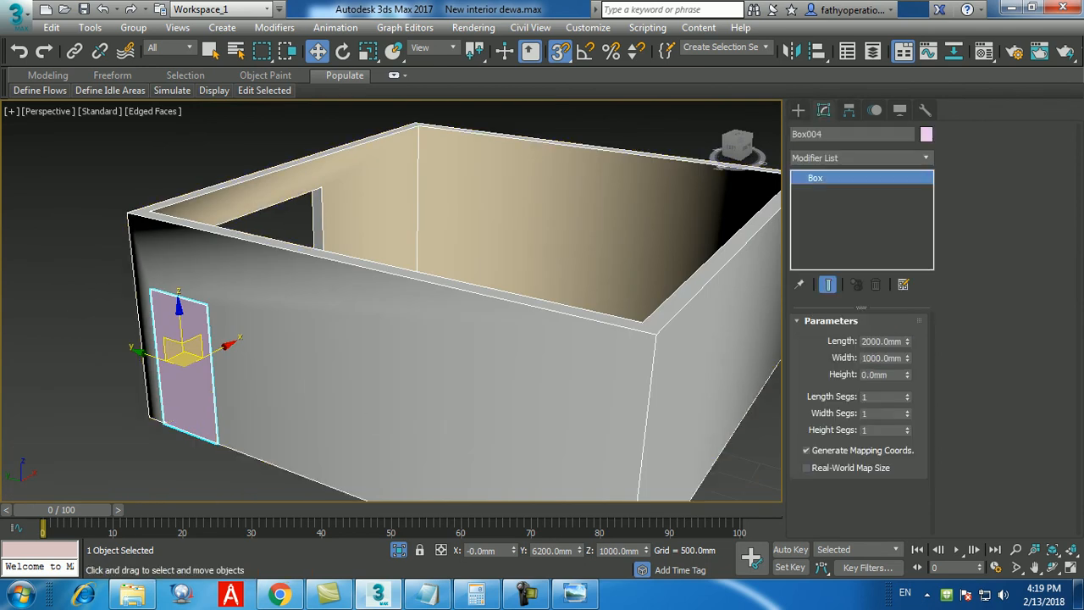
double_click(877, 374)
text(200)
key(Return)
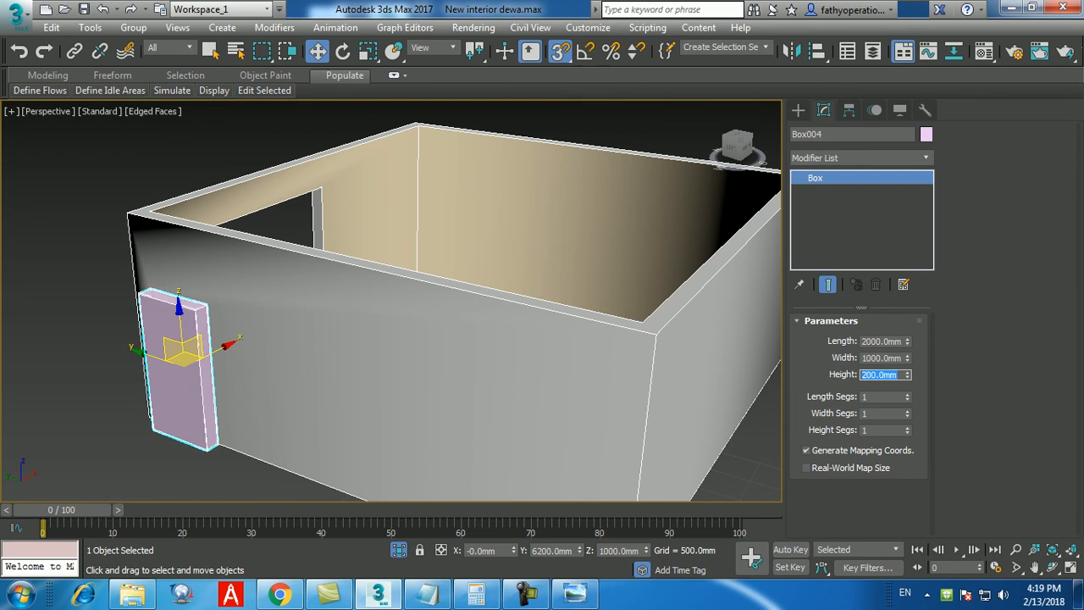
- Set the door box's X position to 200 mm so it sits within the wall thickness, and leave it selected
double_click(484, 550)
text(200)
key(Return)
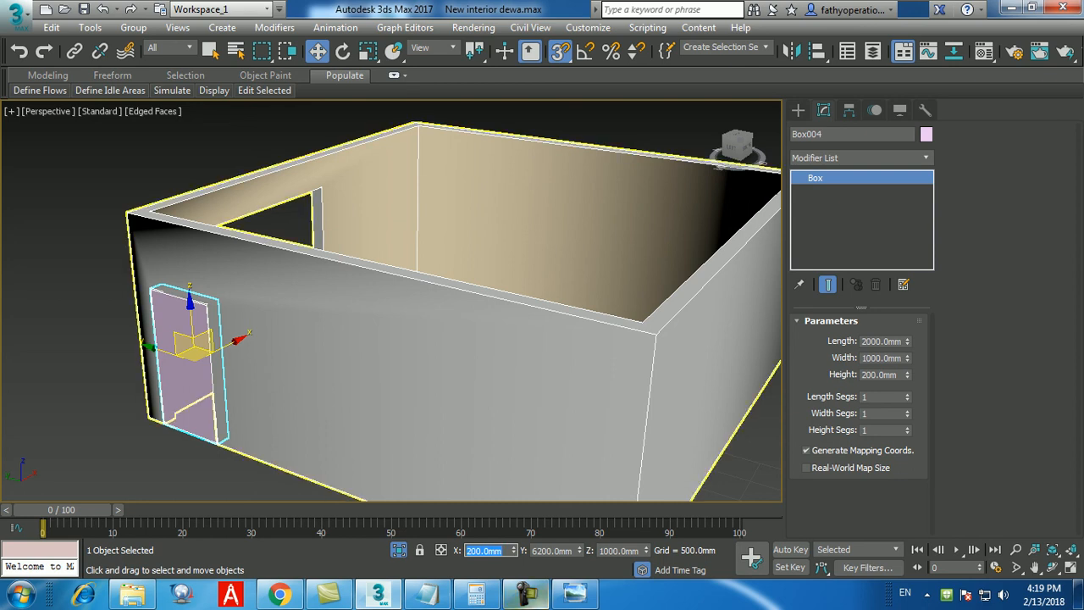
alt+middle_drag(390, 304, 413, 296)
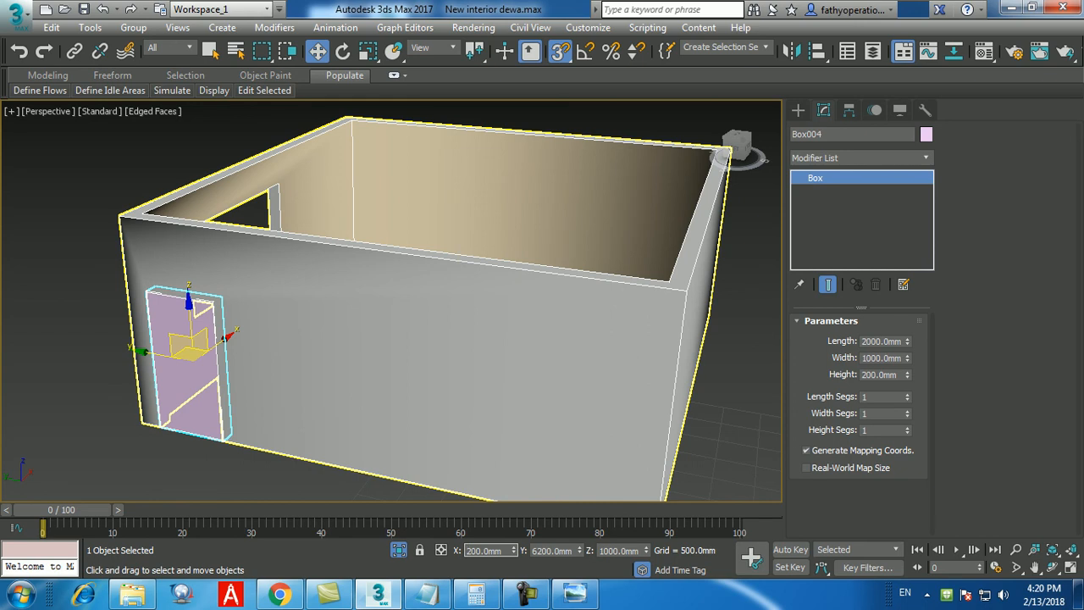
click(149, 452)
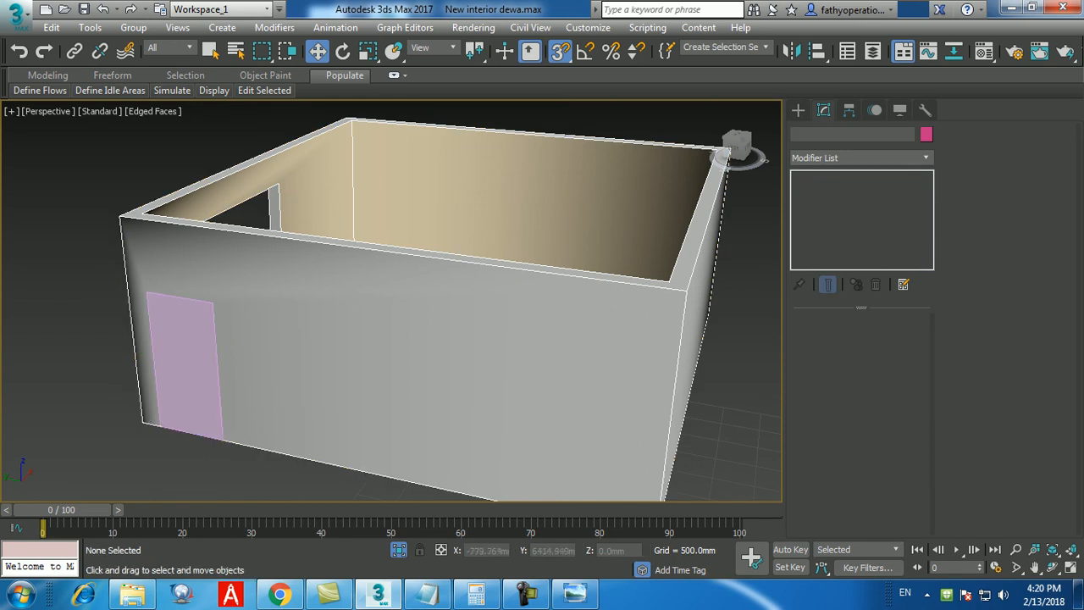
click(187, 364)
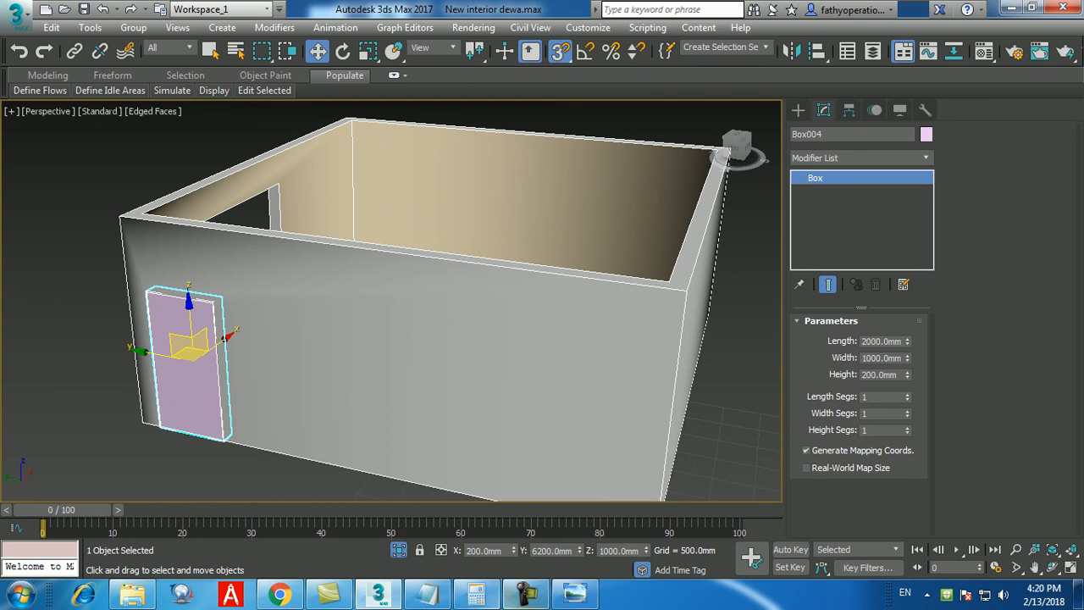
click(527, 594)
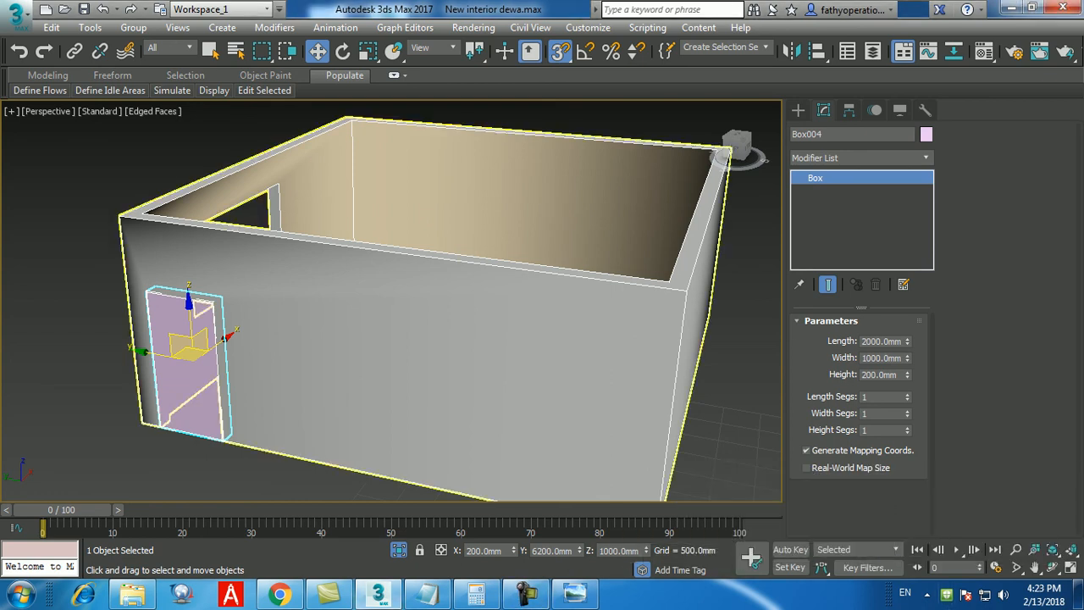
- Isolate the door box and convert it to an Editable Poly
scroll(389, 305, up, 2)
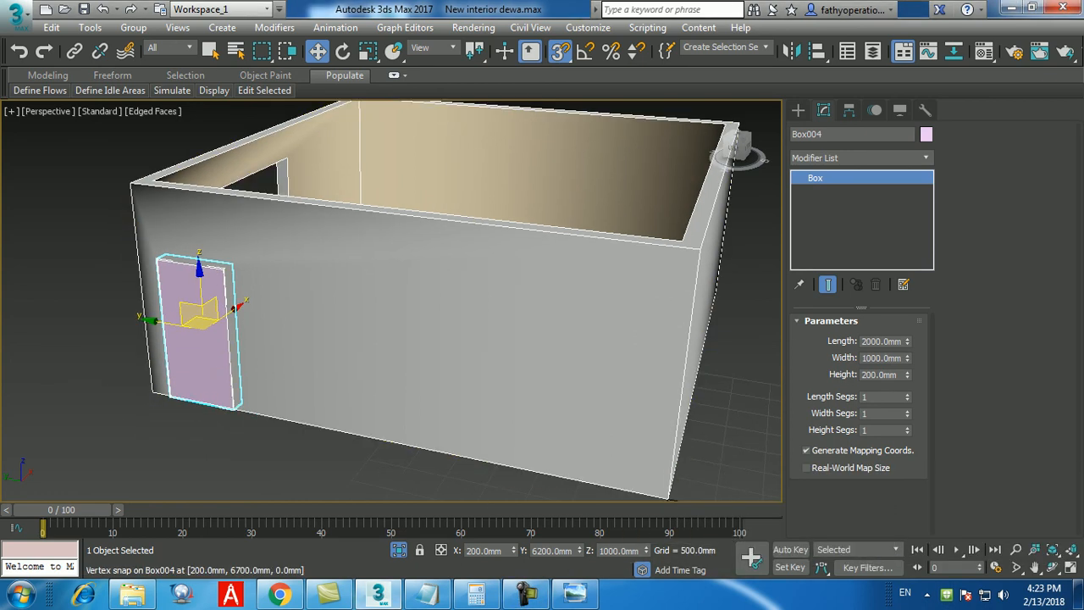
key(alt+q)
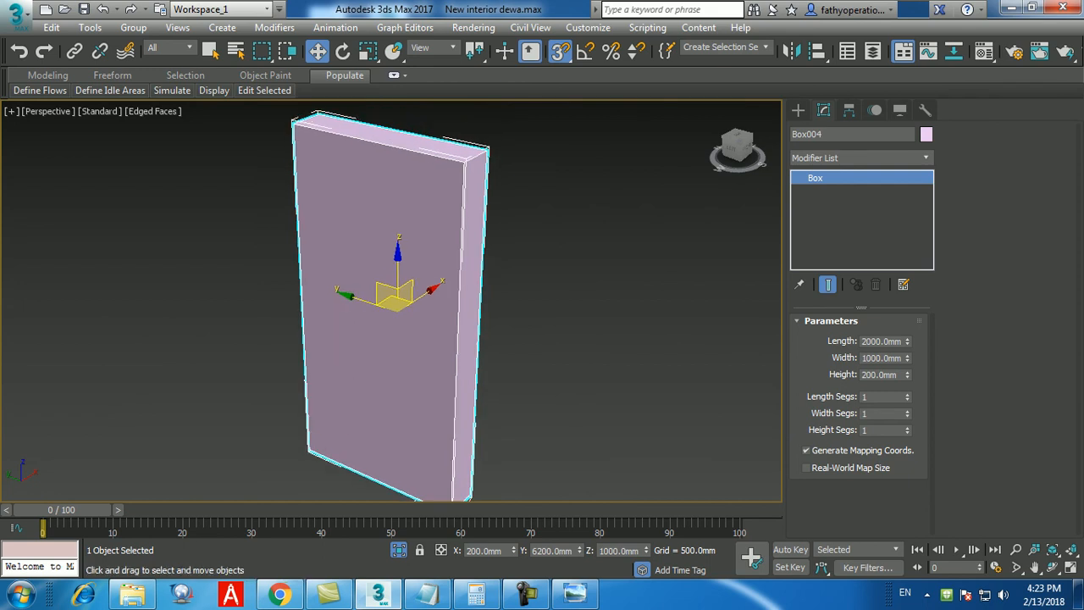
right_click(388, 255)
mouse_move(419, 443)
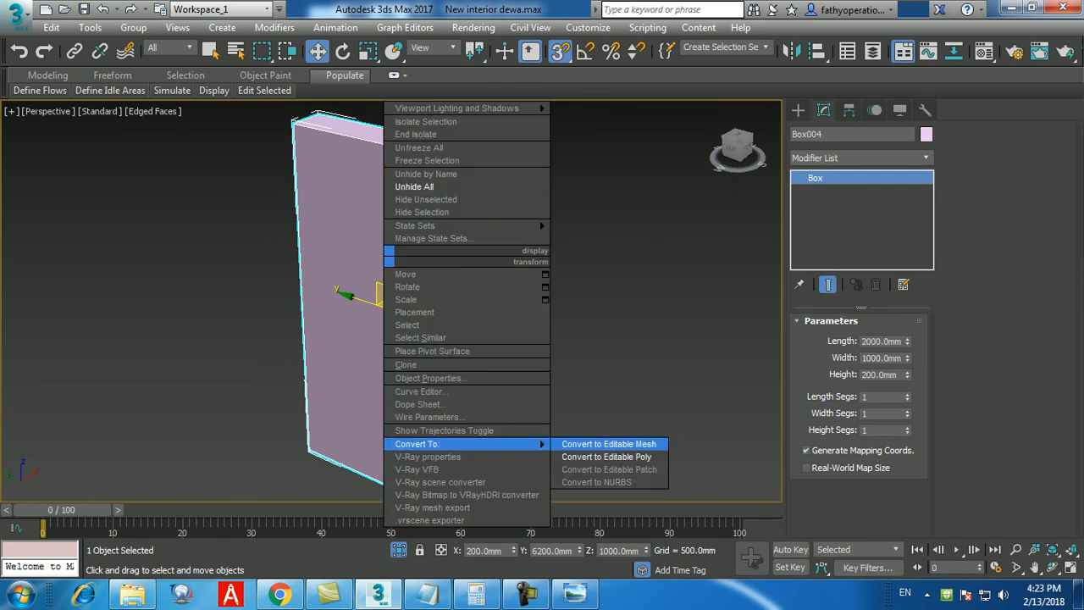
click(606, 456)
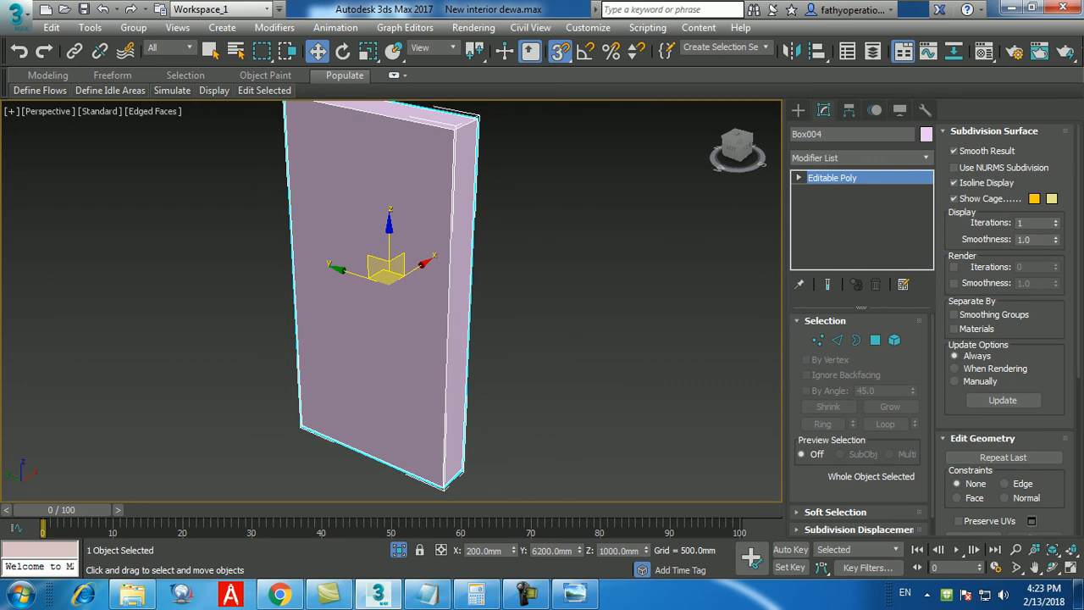
- In polygon editing, select both the front and back faces of the door
click(875, 340)
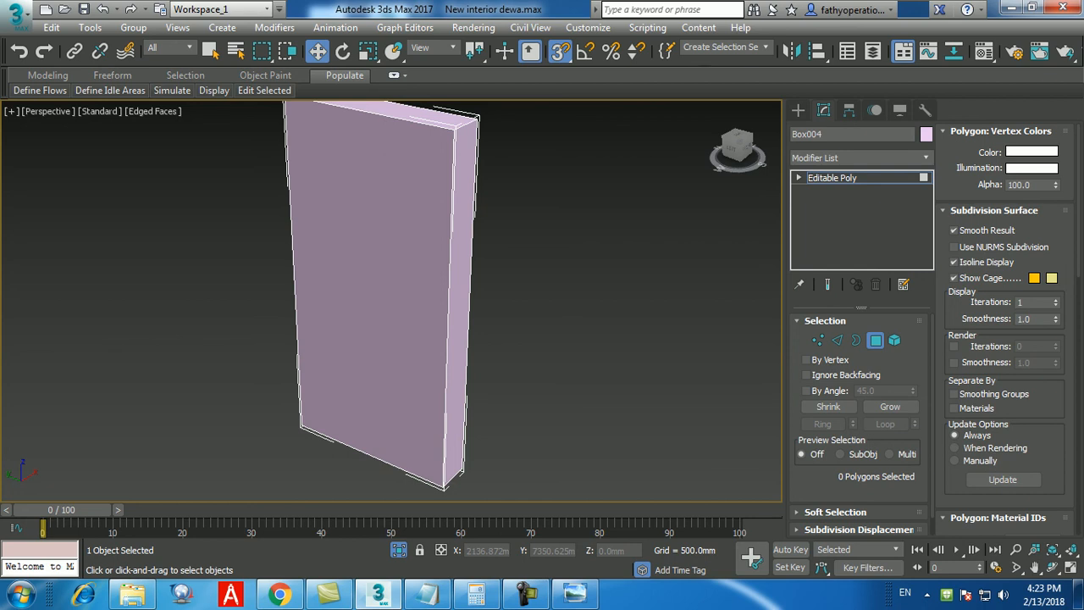
drag(373, 286, 410, 273)
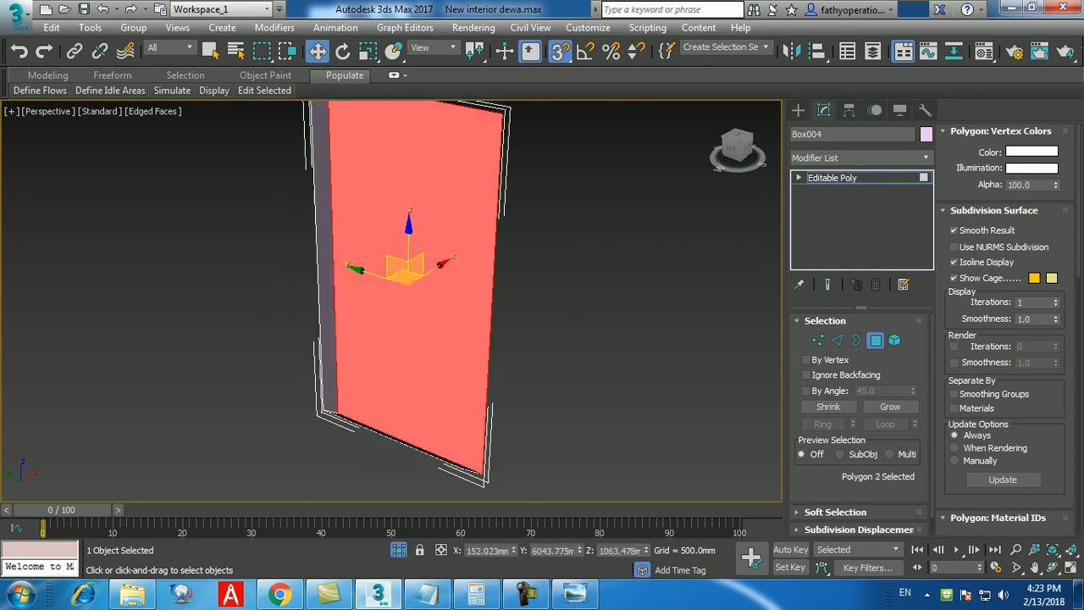
key(ctrl+z)
alt+middle_drag(410, 273, 322, 293)
ctrl+click(403, 335)
alt+middle_drag(403, 334, 303, 334)
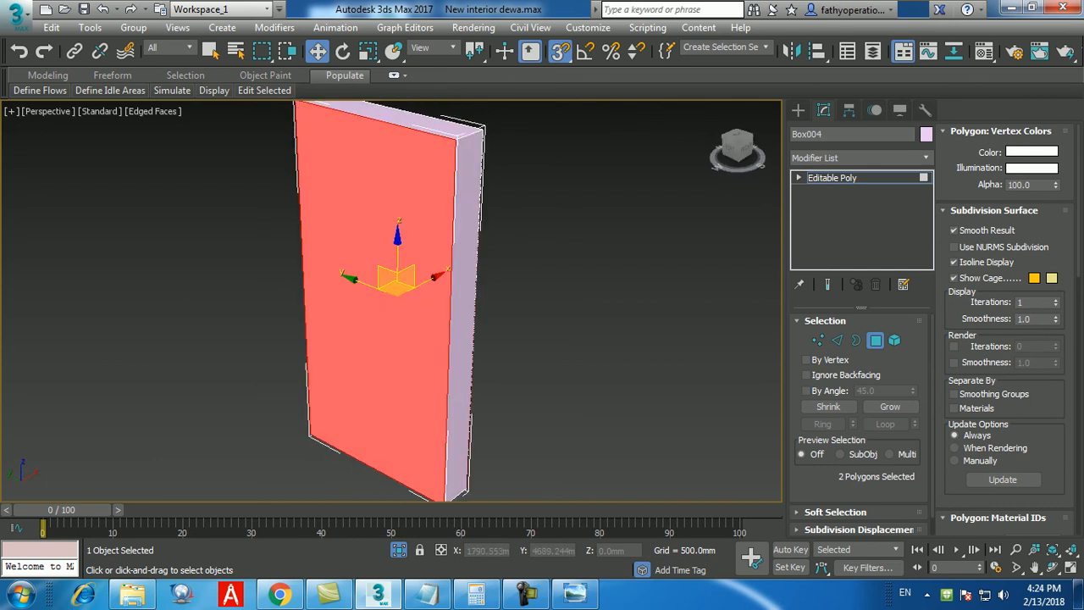
- Inset the selected front and back faces of the door by 75 mm
scroll(862, 424, down, 1)
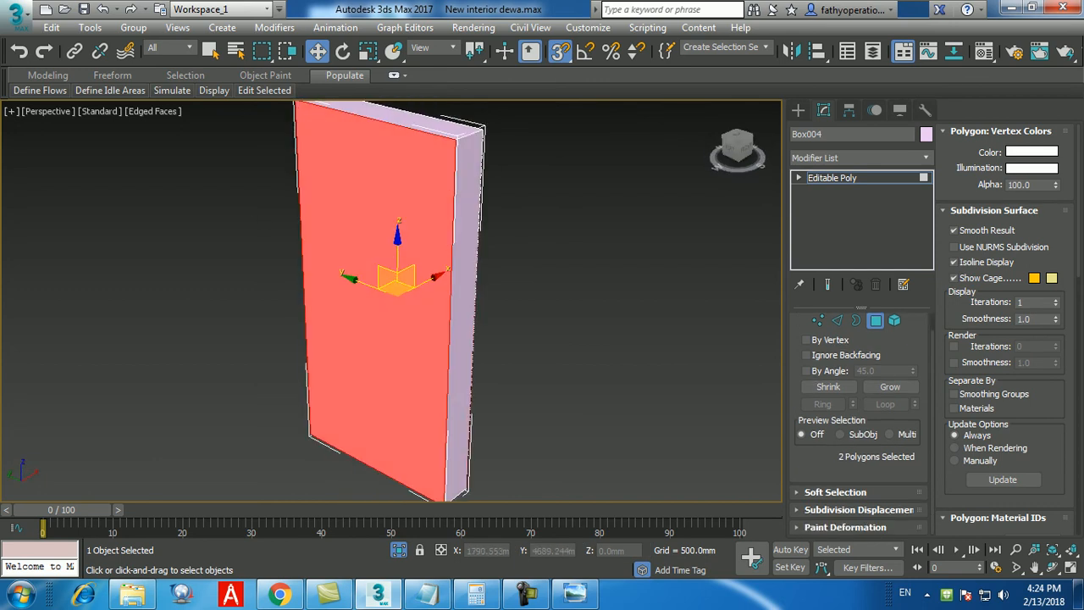
scroll(1007, 339, down, 15)
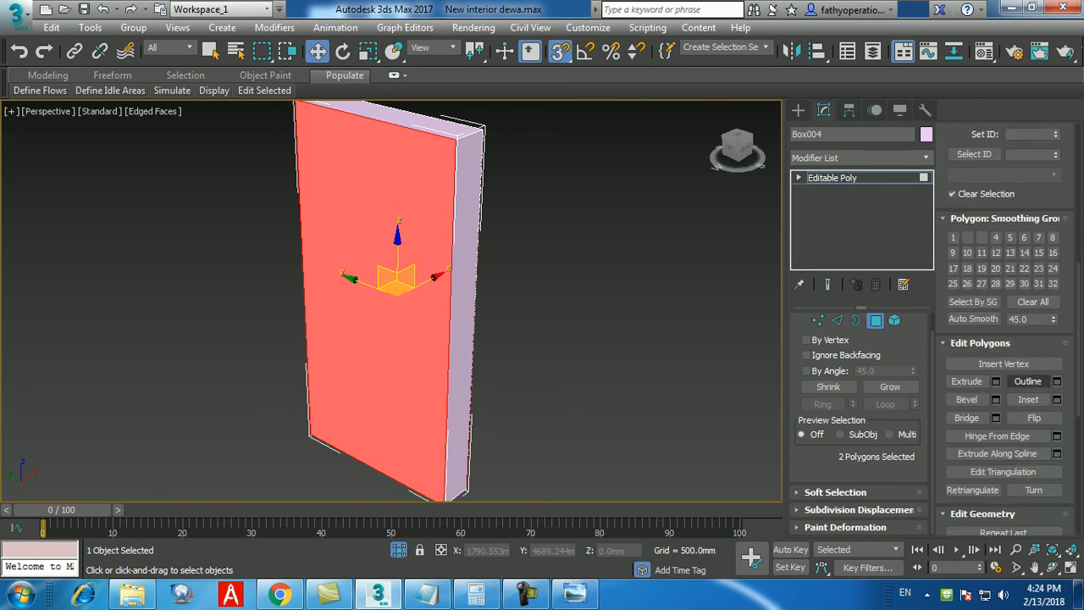
click(1056, 399)
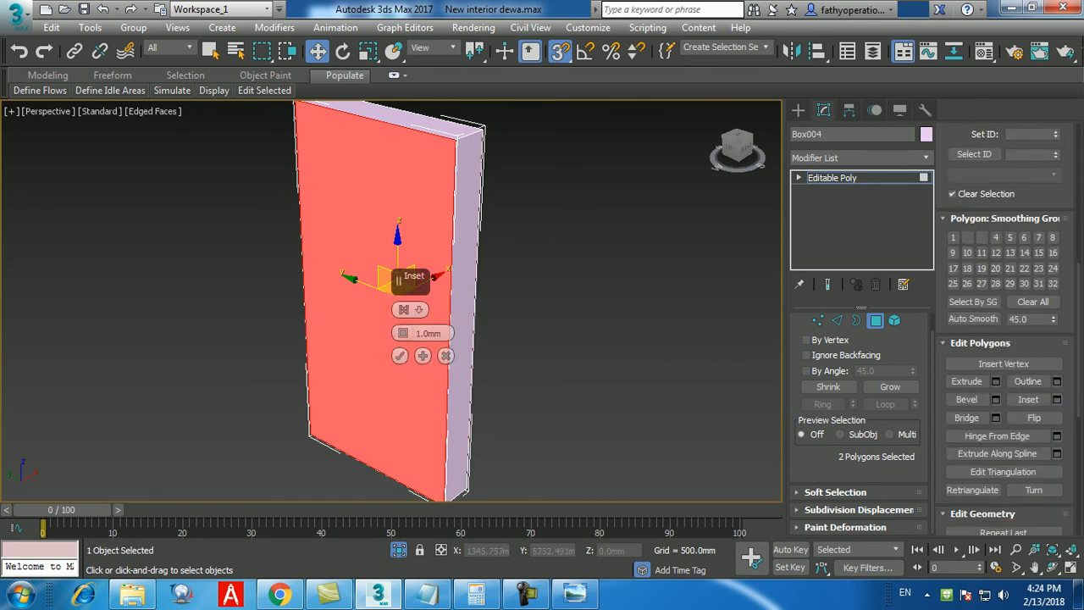
click(427, 332)
text(75)
key(Return)
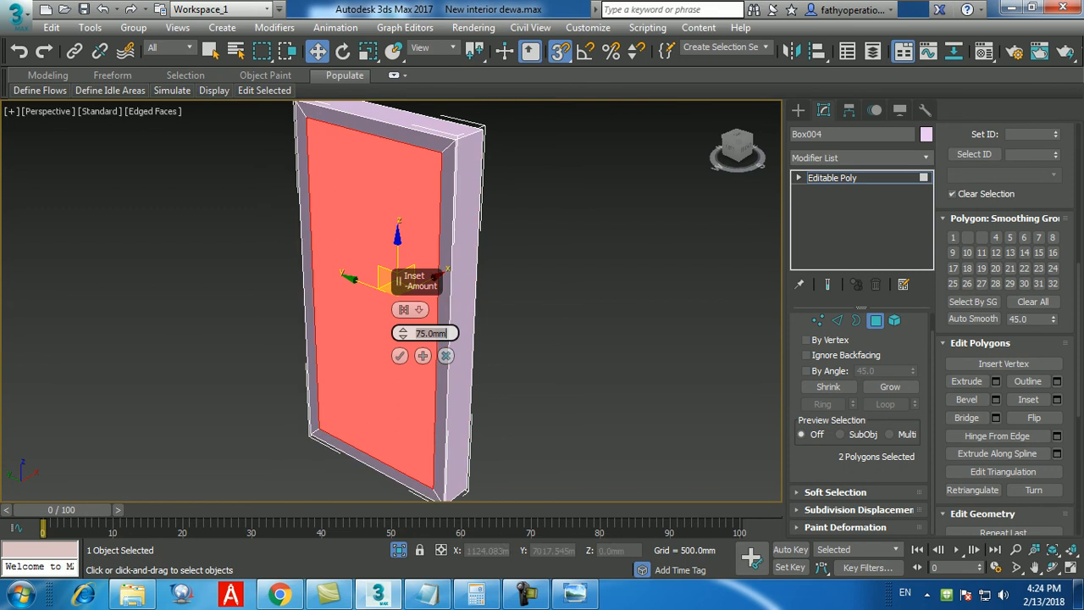
click(400, 356)
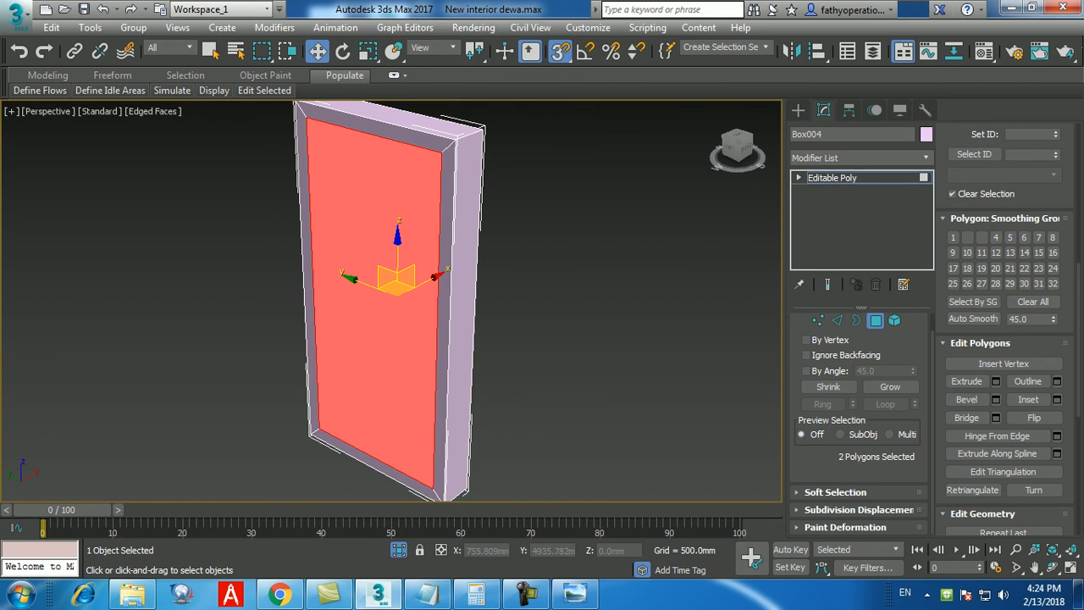
- Bridge the two inset faces to open up the door frame, then deselect the frame
click(966, 418)
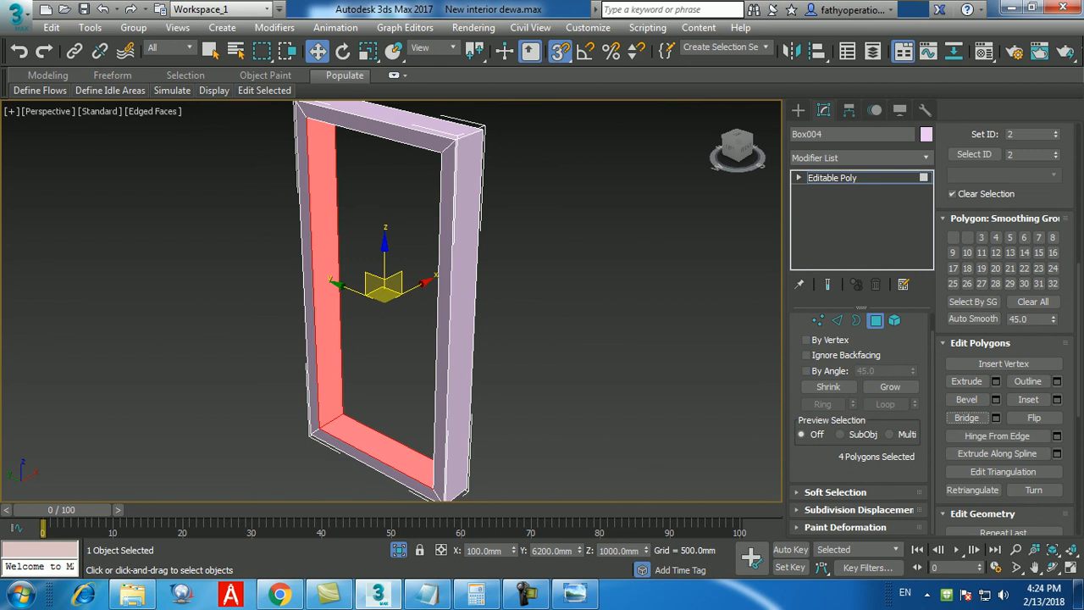
click(798, 110)
key(ctrl+d)
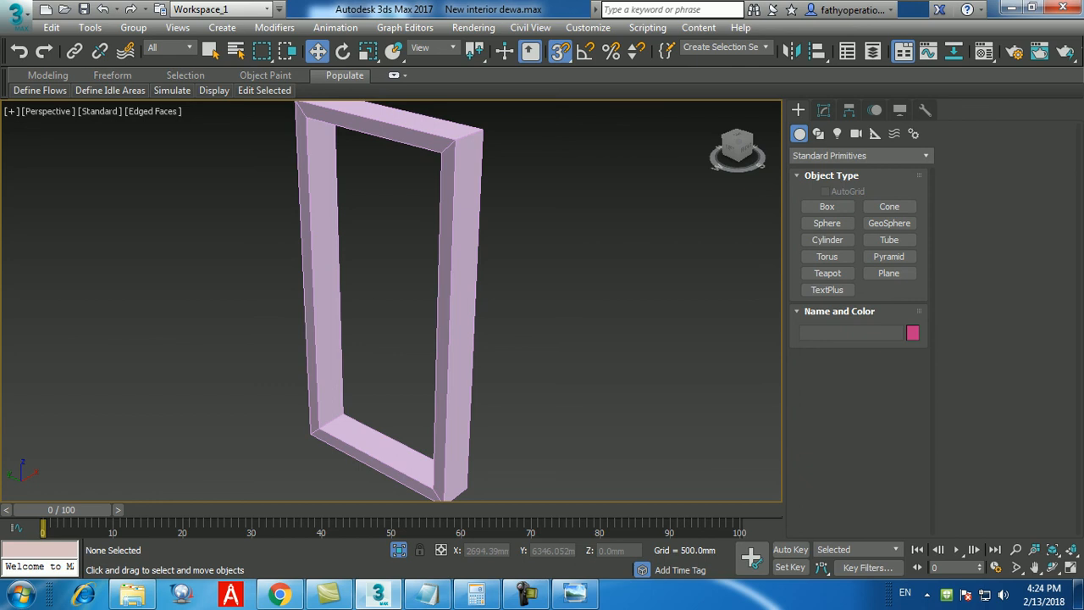
- In the Left view, draw a box for the door panel snapped between the frame's inner corners, 1850 mm by 850 mm
key(alt+w)
click(269, 359)
key(alt+w)
middle_drag(267, 356, 355, 348)
scroll(355, 348, up, 2)
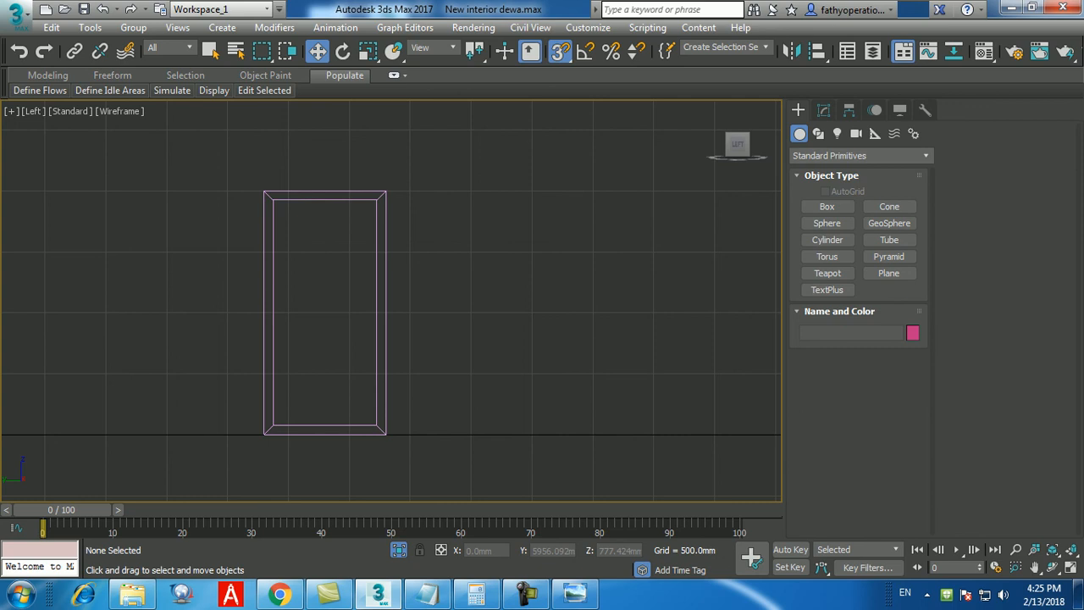
click(827, 207)
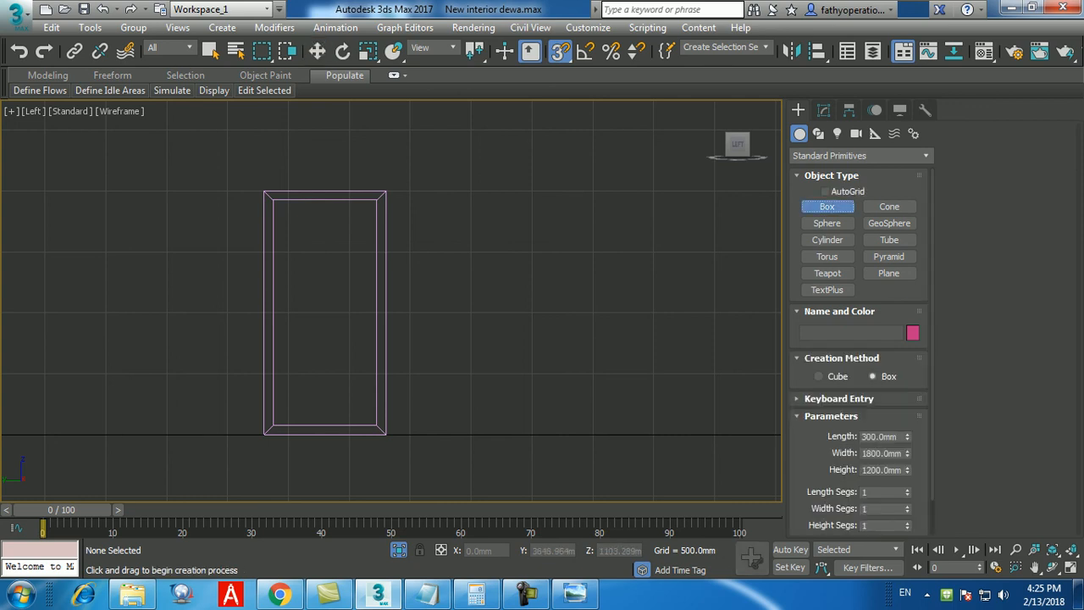
middle_drag(268, 201, 296, 191)
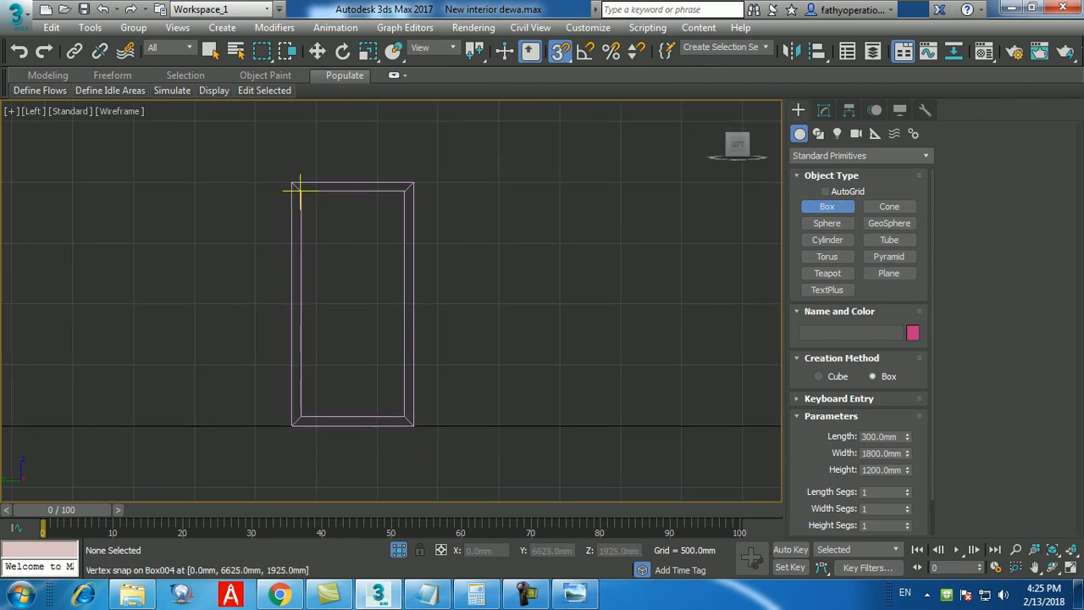
drag(300, 191, 404, 417)
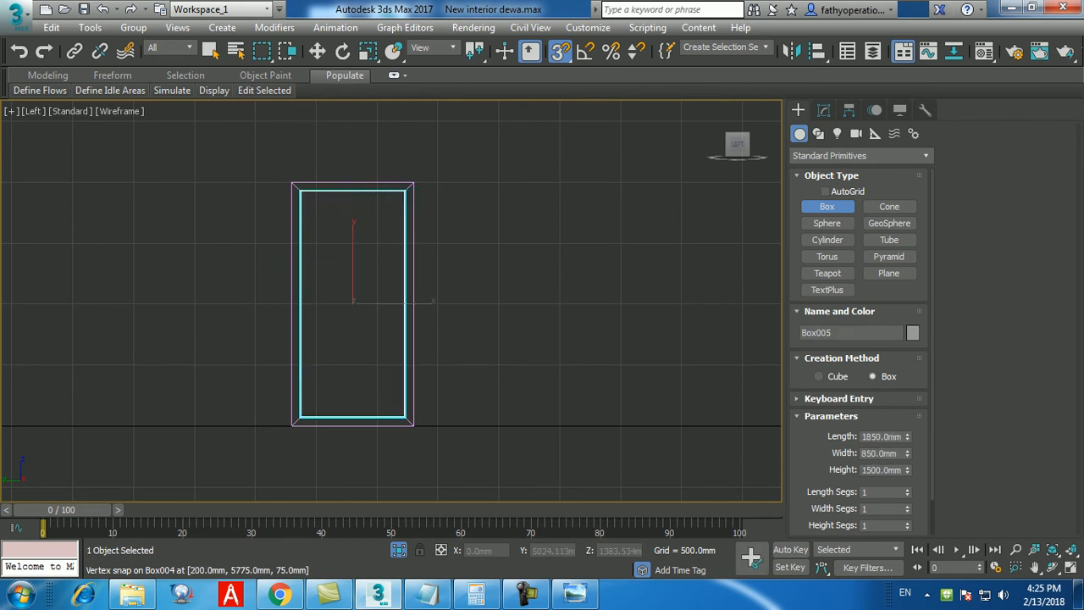
key(w)
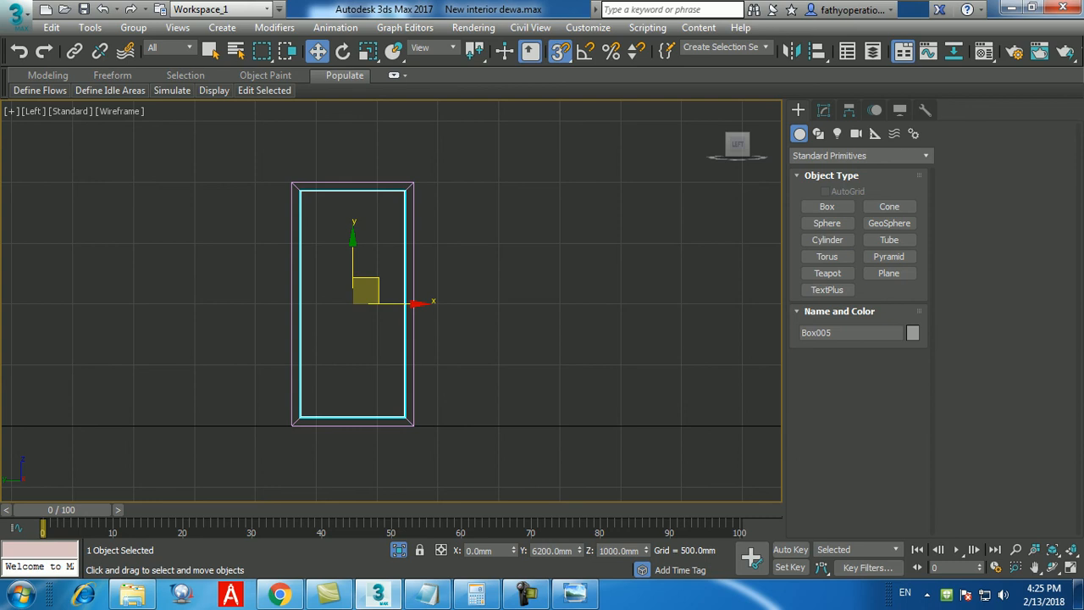
- Return to the Perspective view and set the door panel box's height to 50 mm
key(alt+w)
click(534, 364)
key(alt+w)
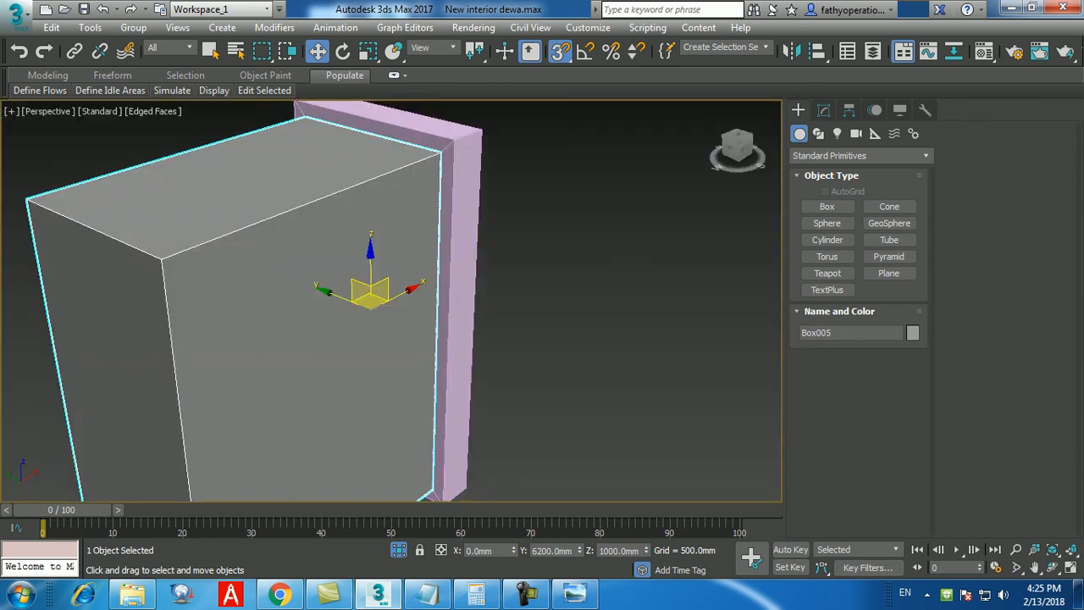
scroll(534, 364, down, 4)
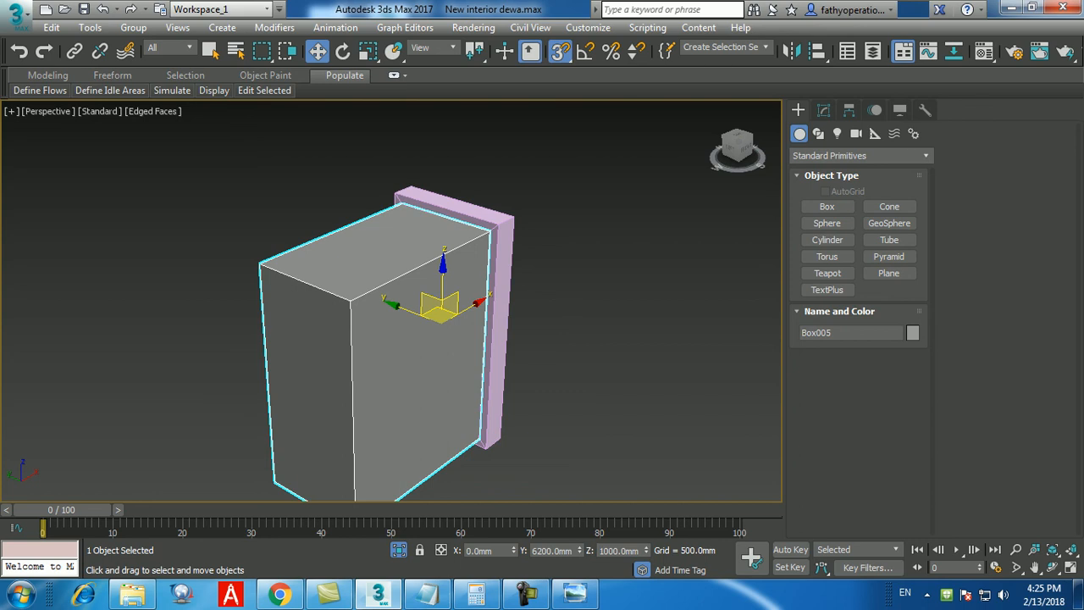
click(823, 110)
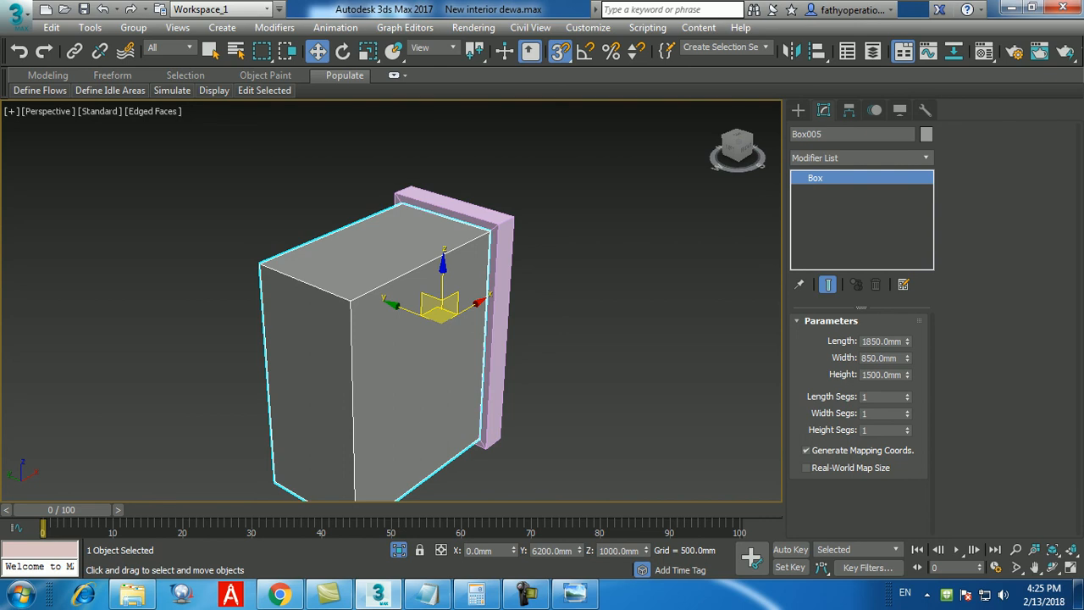
drag(906, 375, 907, 356)
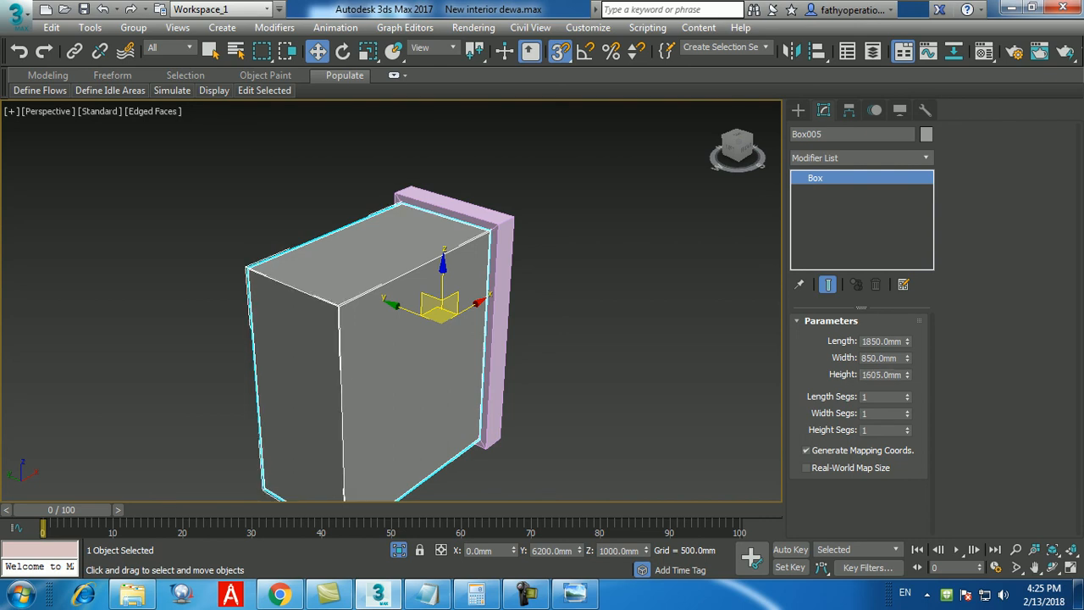
double_click(880, 375)
text(50)
key(Return)
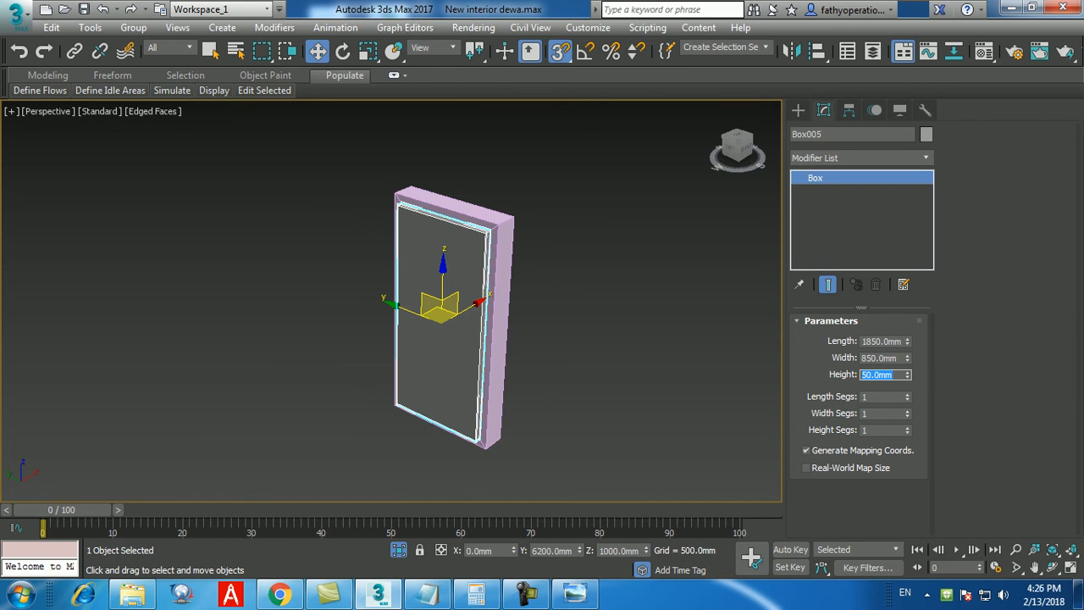
- Set the door panel's X position to 200 mm and check its fit inside the frame
scroll(610, 346, up, 3)
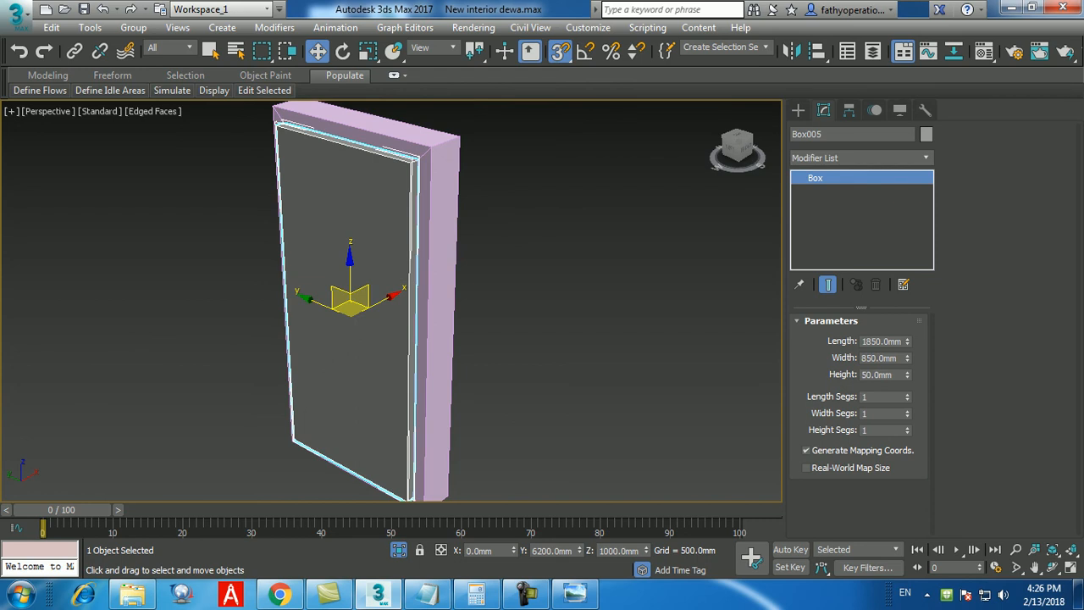
double_click(479, 550)
text(200)
key(Return)
alt+middle_drag(491, 347, 394, 343)
middle_drag(378, 449, 467, 418)
scroll(379, 382, up, 5)
scroll(491, 440, up, 2)
scroll(461, 423, down, 4)
scroll(467, 416, down, 5)
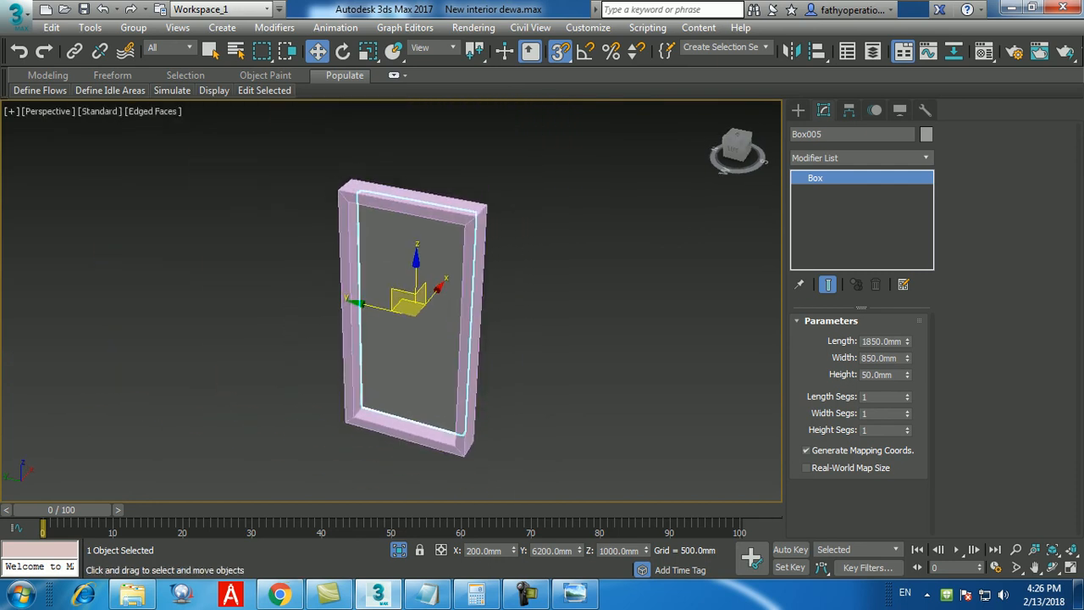
double_click(877, 374)
double_click(484, 550)
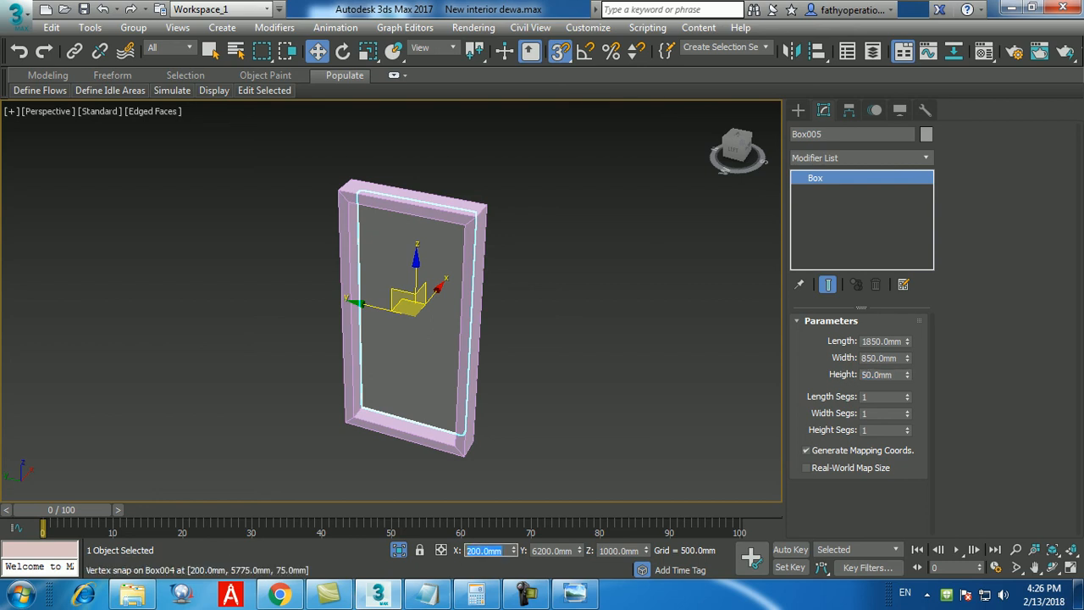
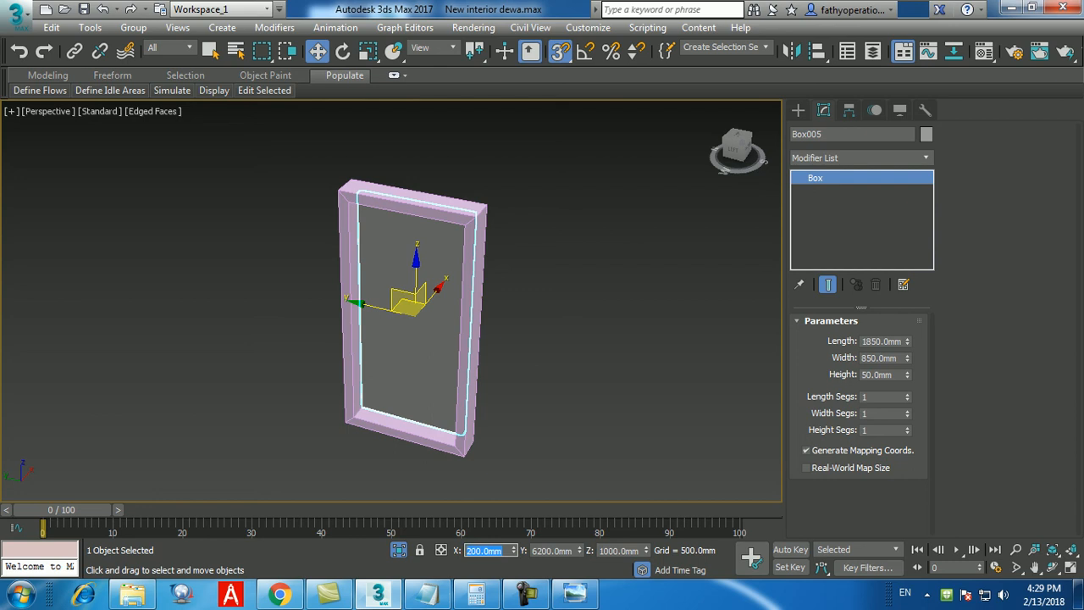
- Maximize the Left view centred on the door and turn off snapping
key(alt+w)
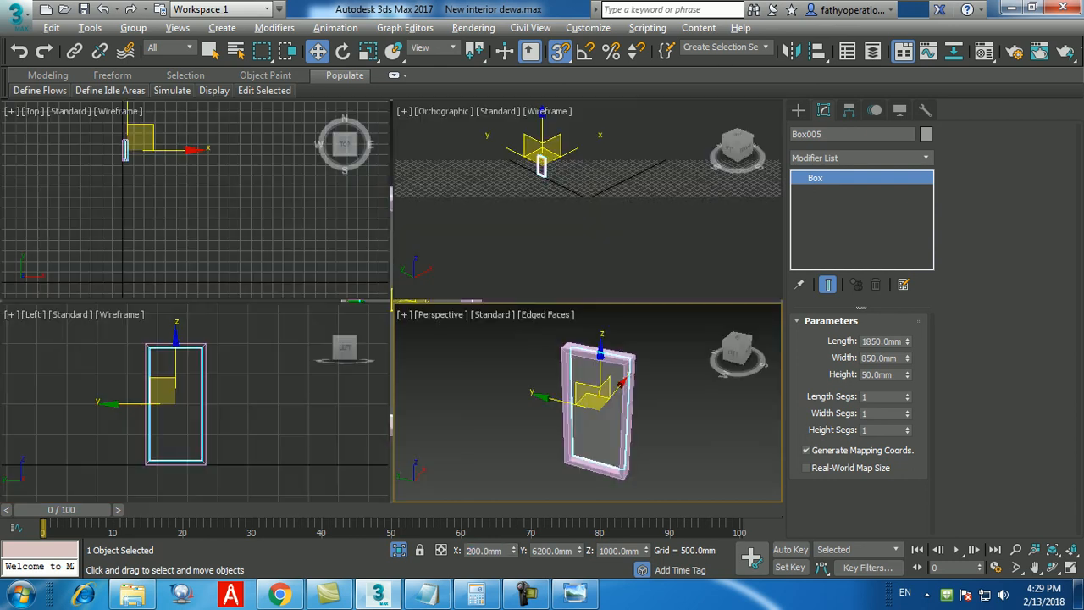
middle_click(161, 450)
key(alt+w)
middle_drag(161, 451, 180, 486)
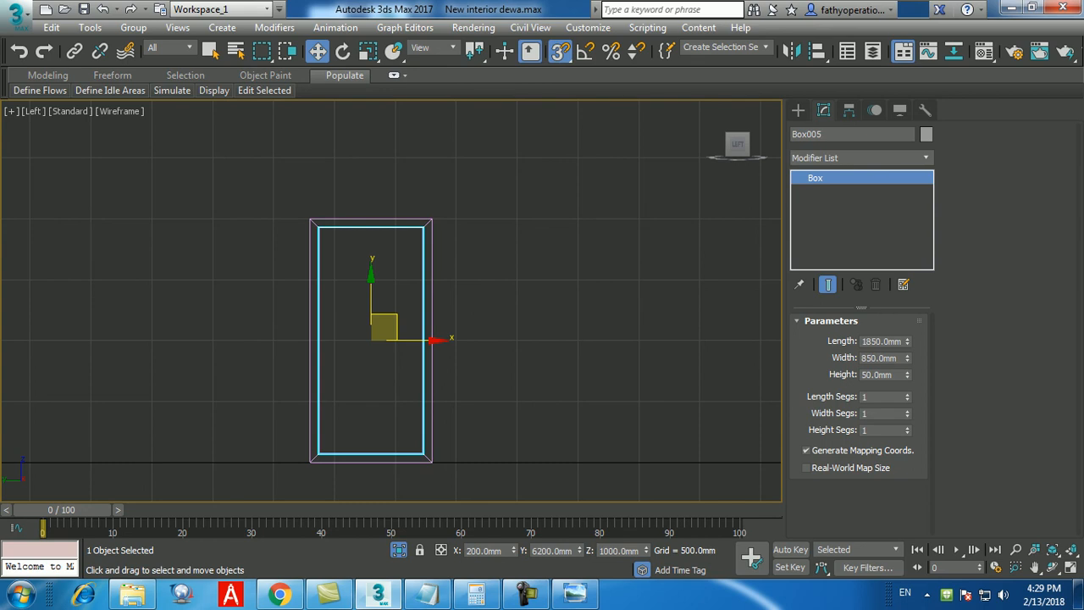
key(s)
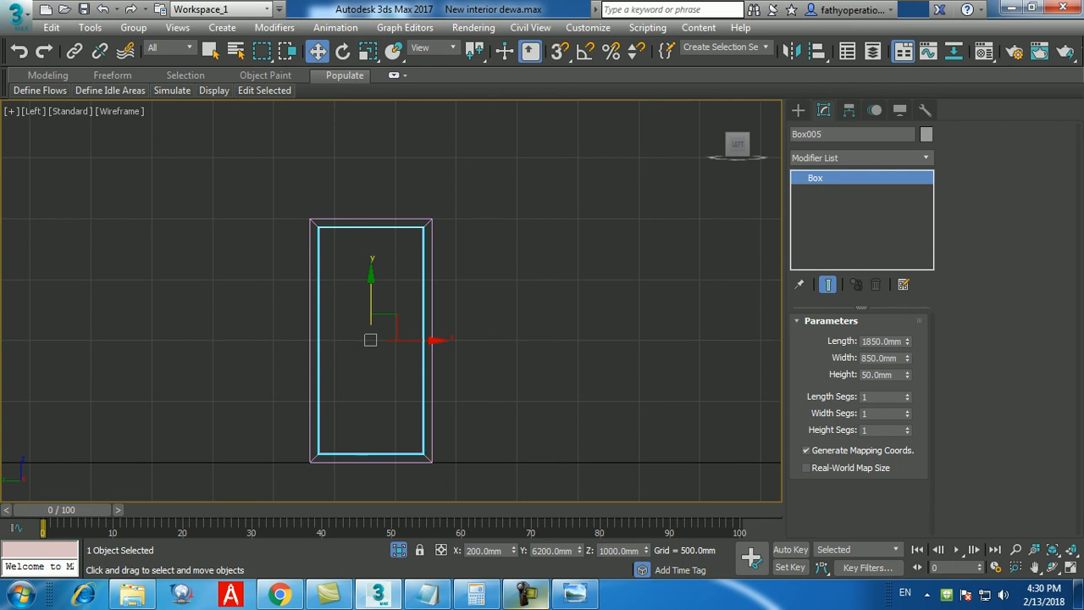
click(527, 594)
click(528, 594)
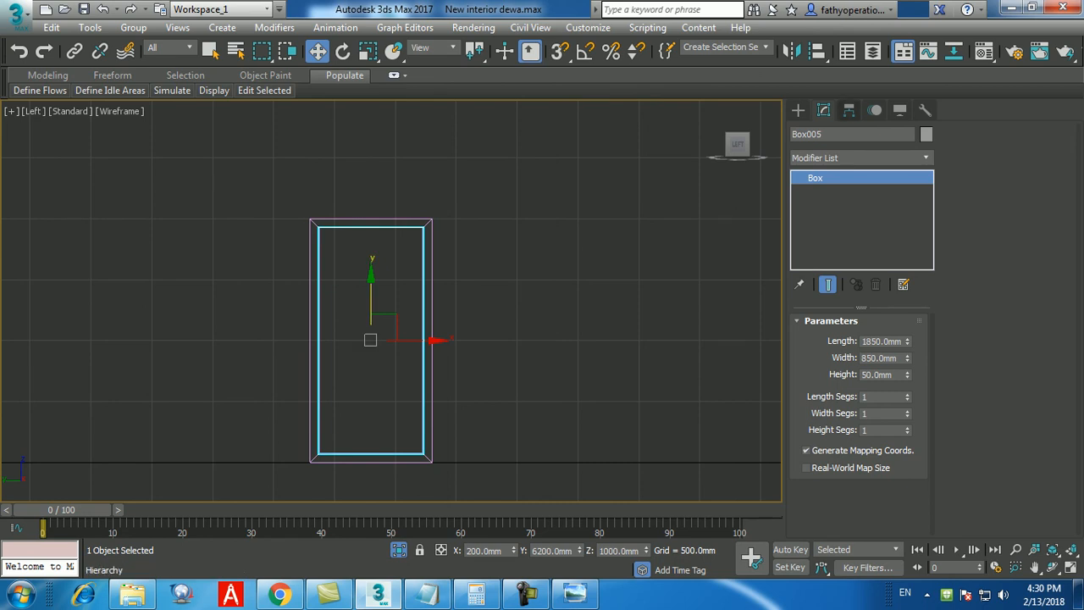
- Open the pivot adjustment options, reselect the door panel, change the Orthographic viewport to Front, and return to the maximized Left view
click(848, 110)
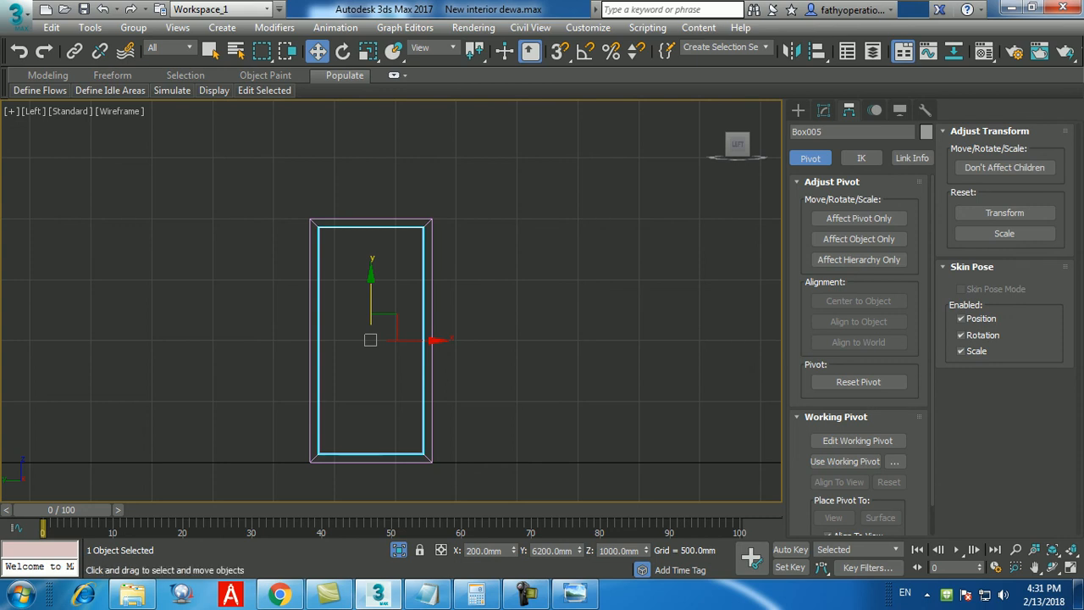
click(394, 254)
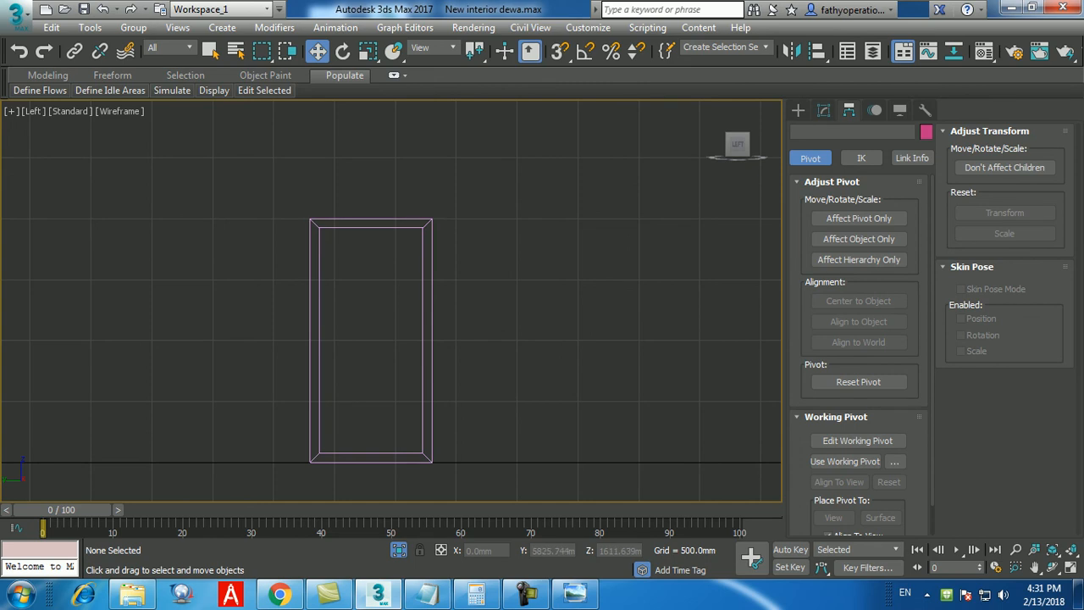
click(393, 225)
click(395, 281)
key(alt+w)
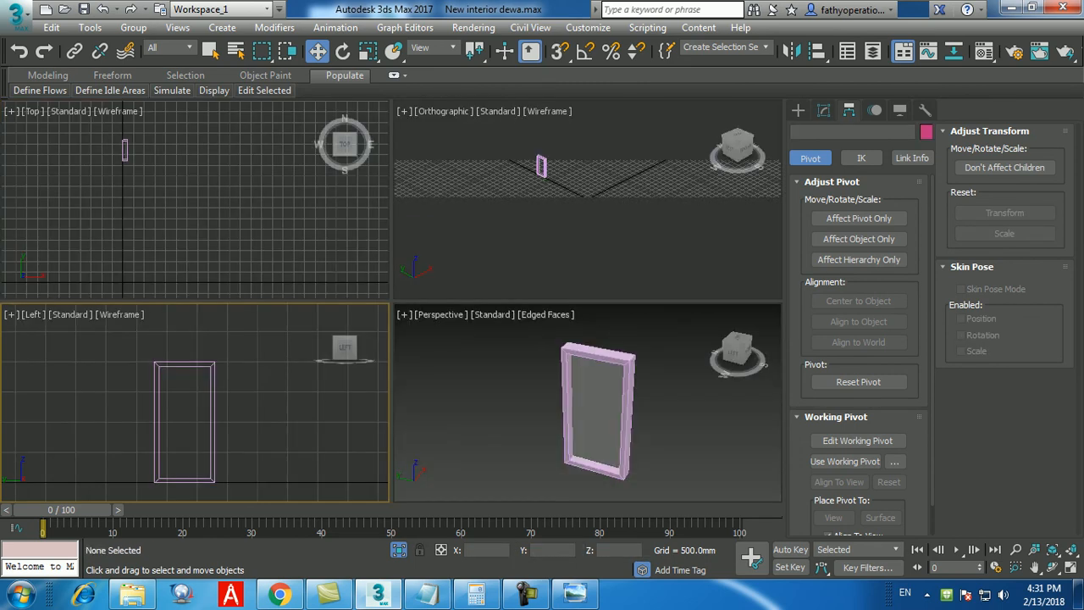
click(595, 412)
right_click(584, 233)
key(f)
right_click(275, 385)
key(alt+w)
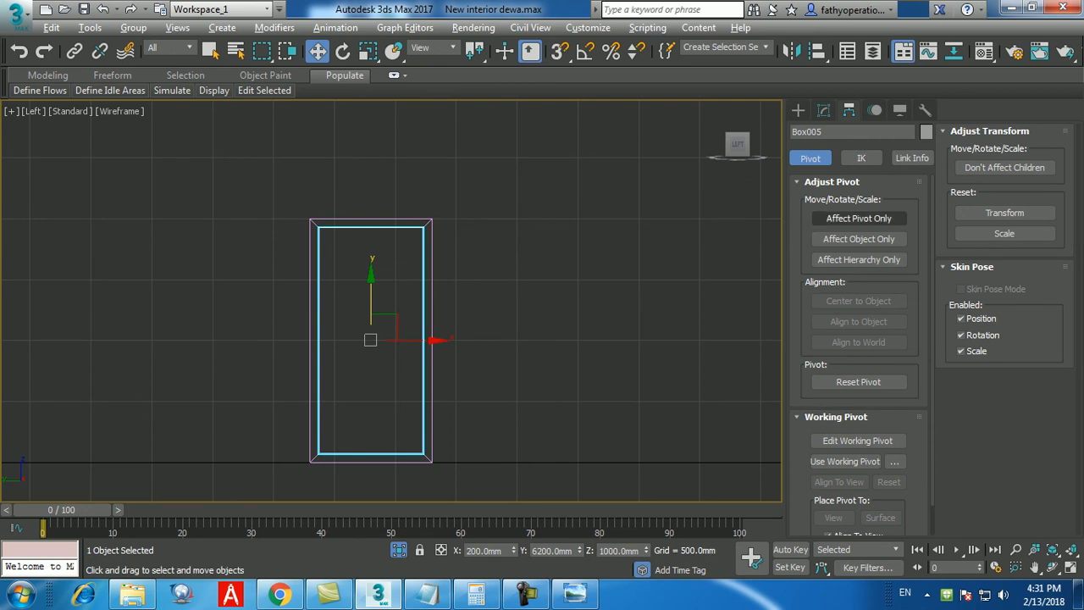
- Move only the door panel's pivot along the horizontal axis to its right edge in the Left view, at Y about 5769.5 mm
click(859, 218)
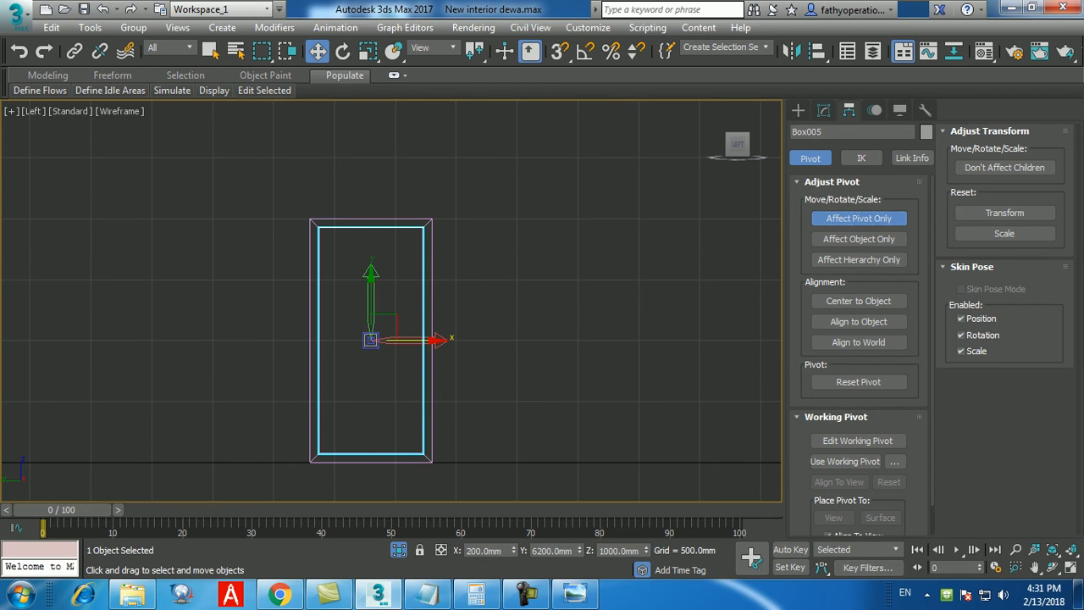
drag(415, 340, 464, 340)
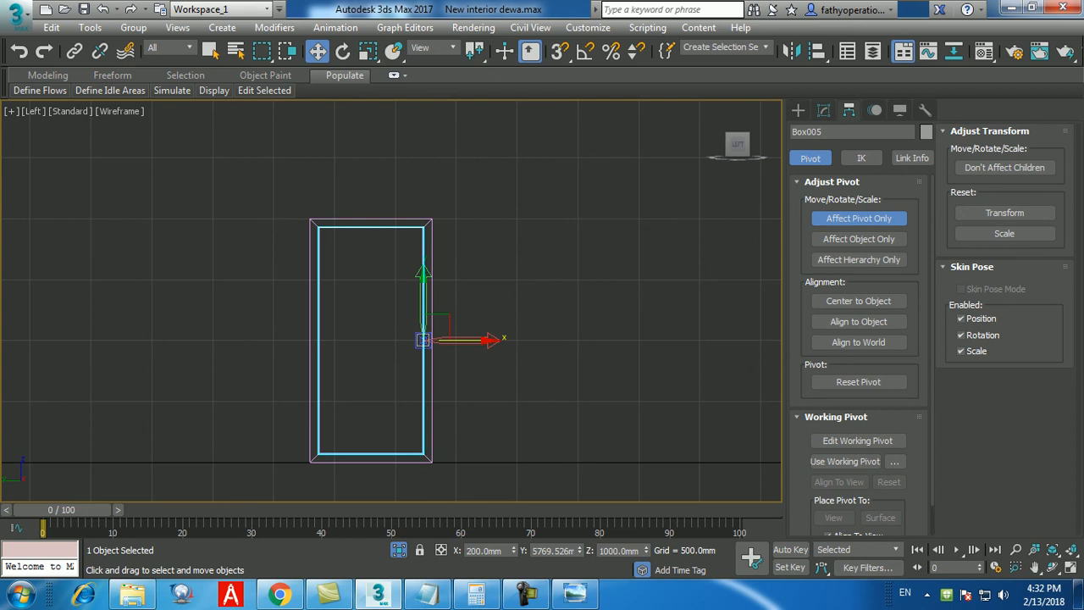
key(alt+w)
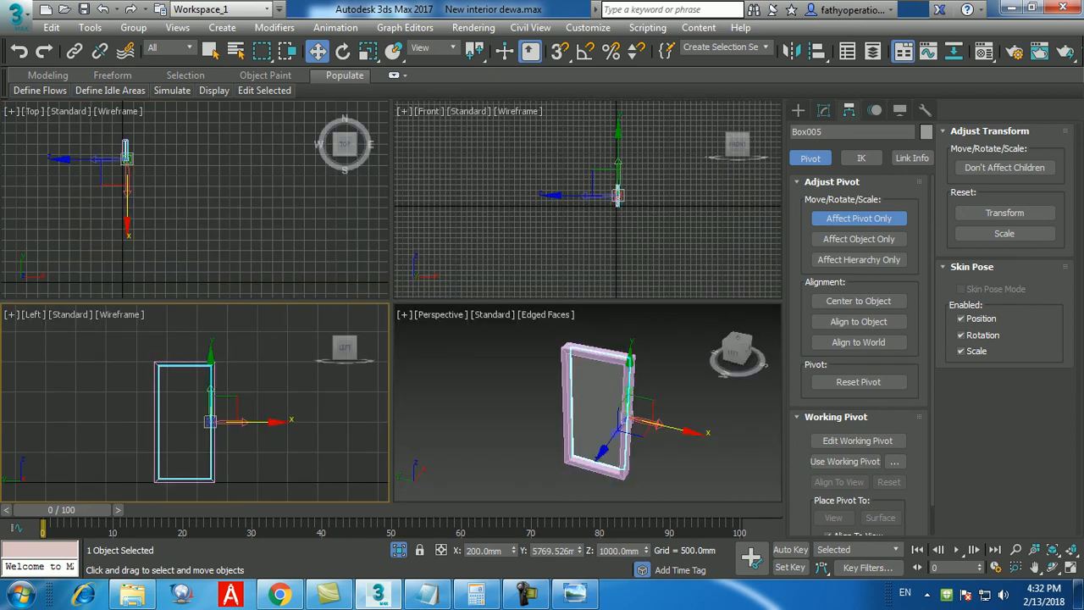
- Exit isolation, align the door panel's pivot to the world axes, and leave pivot editing
key(alt+q)
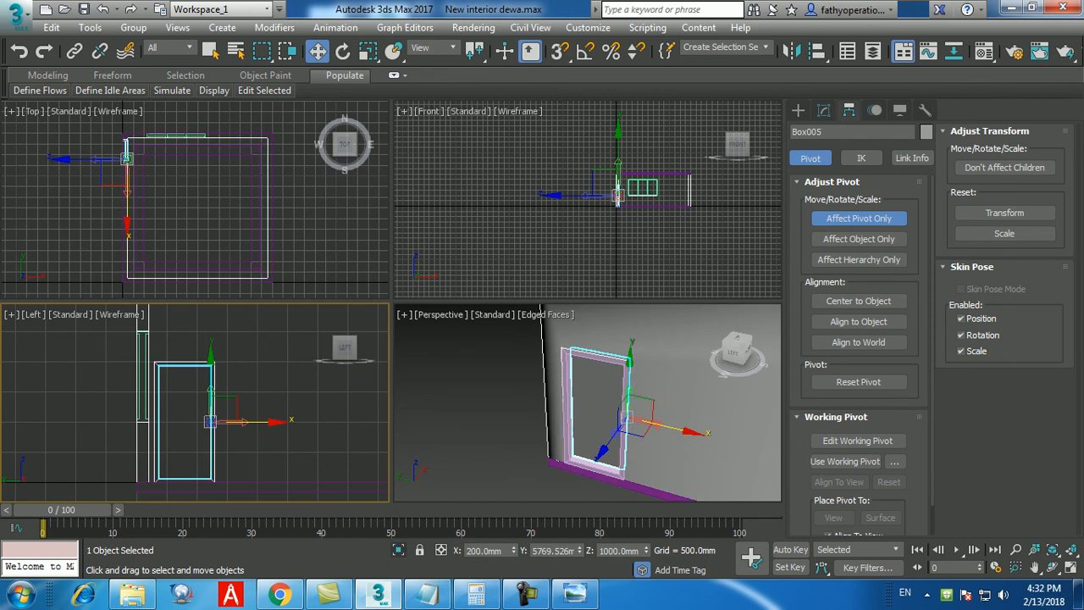
alt+middle_drag(592, 415, 639, 394)
click(858, 342)
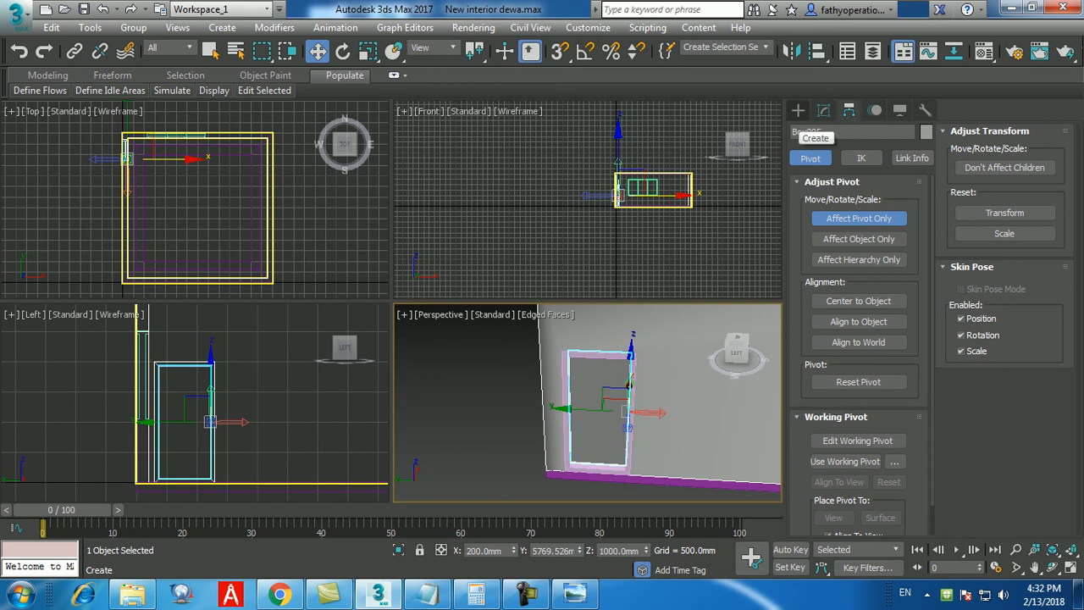
click(798, 111)
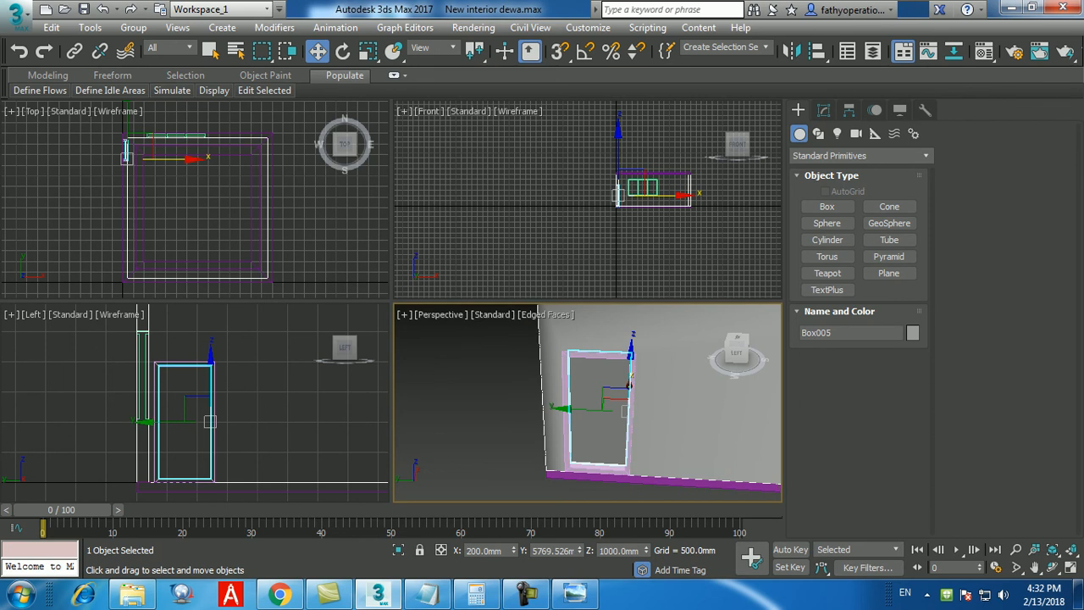
- Open the door panel about its hinge edge by entering a Z rotation of 45 degrees, and save the scene
key(alt+w)
middle_drag(525, 423, 462, 428)
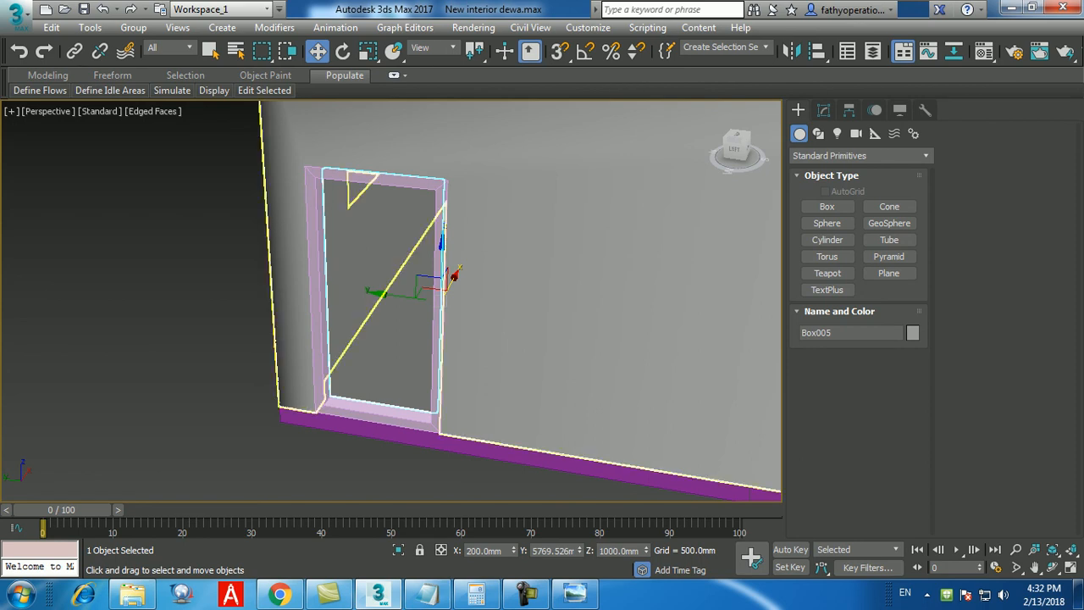
click(342, 52)
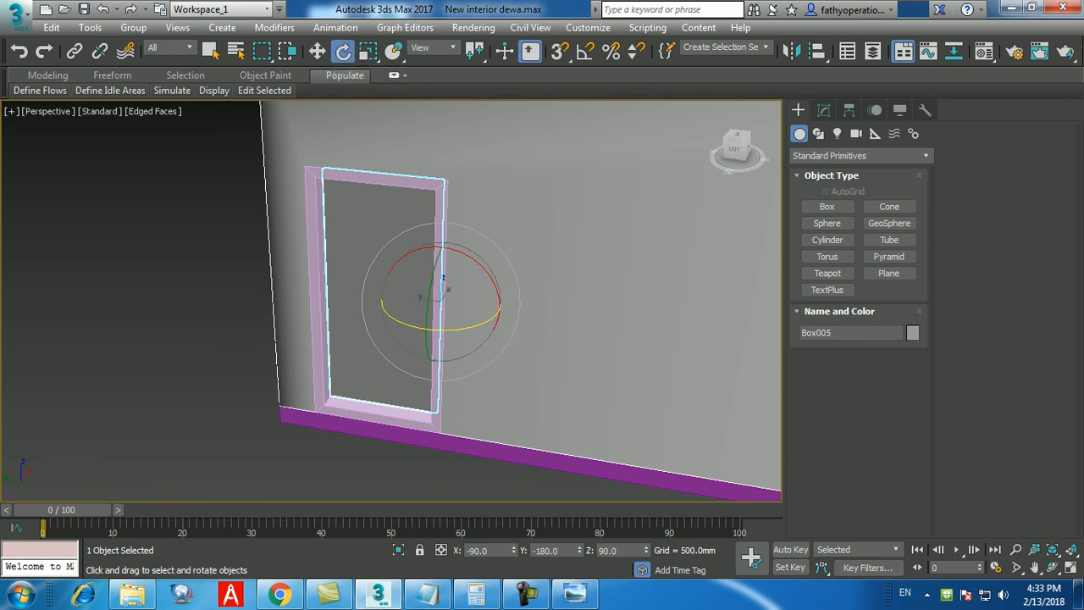
drag(646, 548, 646, 555)
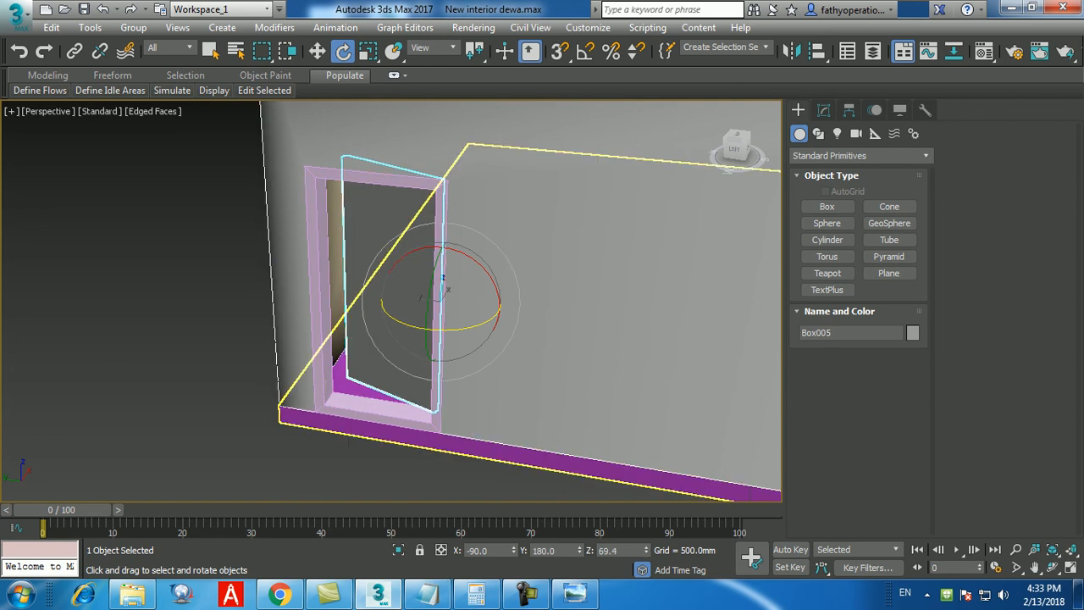
double_click(611, 550)
text(45)
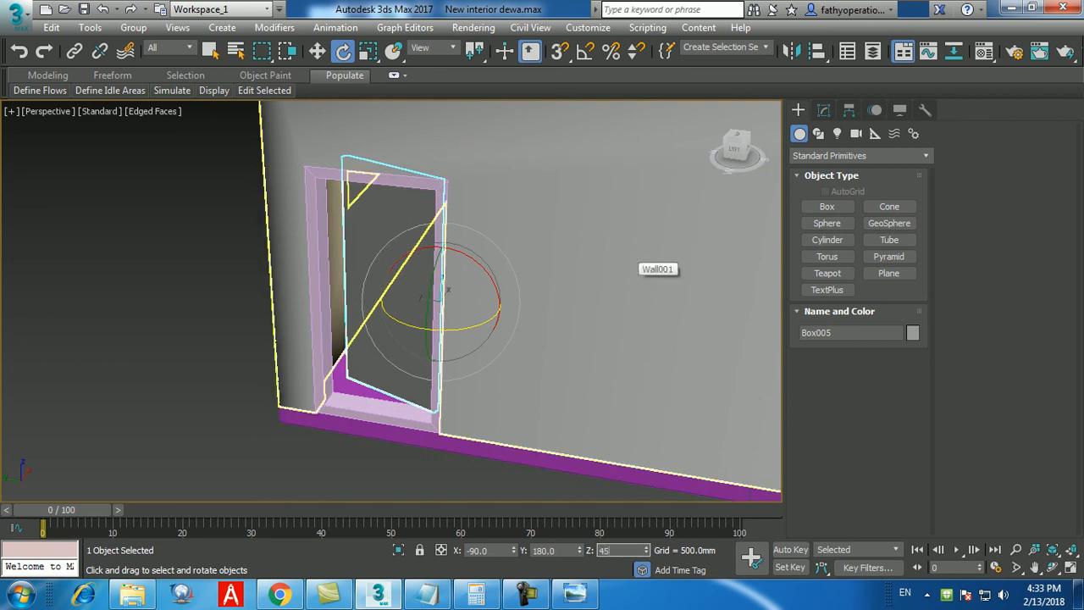
key(Return)
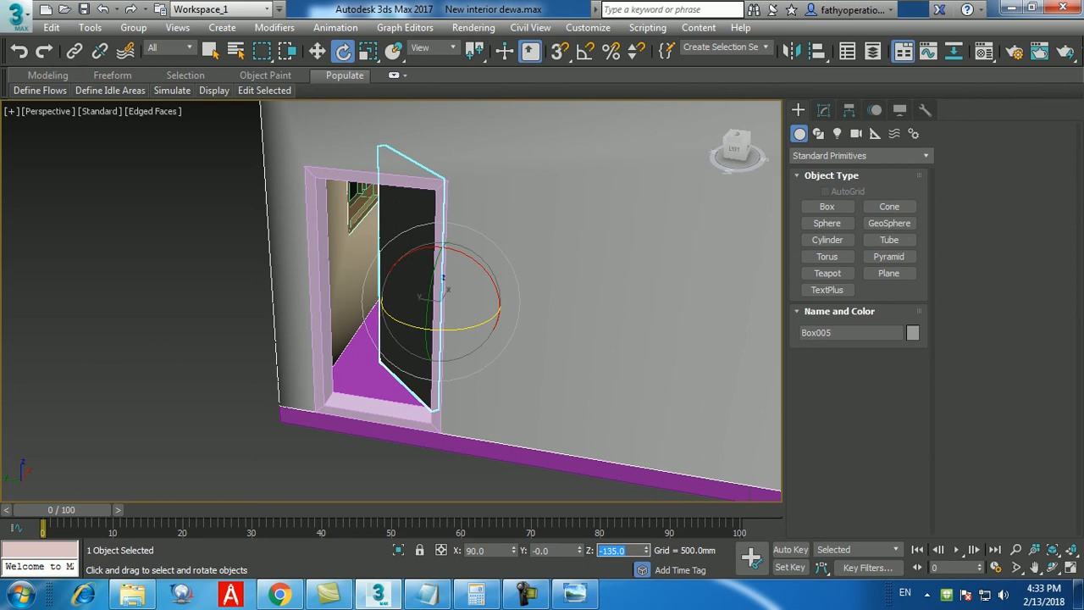
click(16, 16)
click(38, 156)
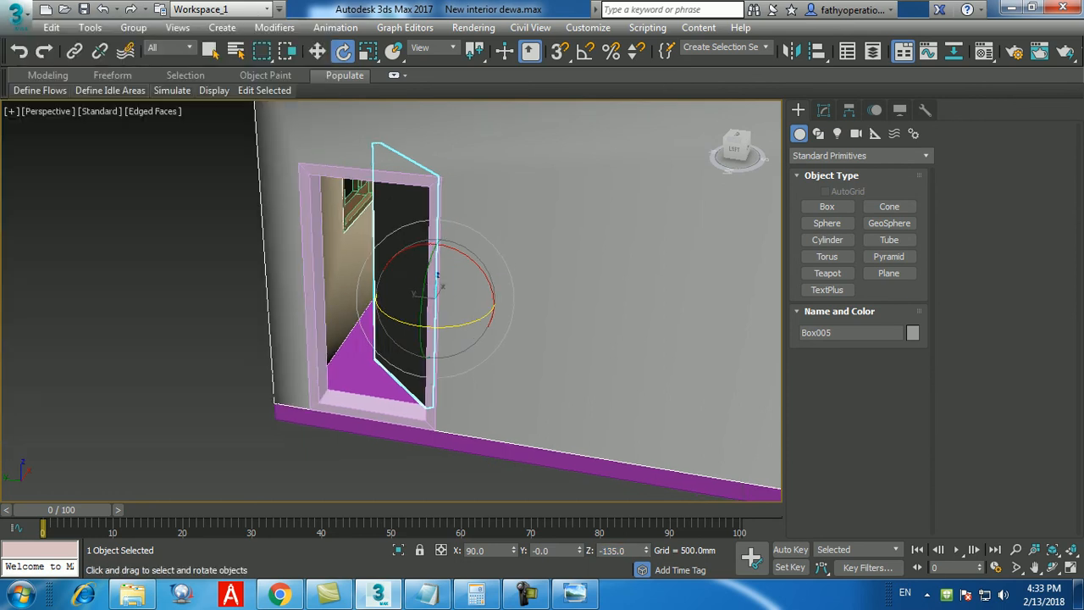
- Hide the room's walls
scroll(392, 300, down, 5)
middle_drag(391, 339, 271, 251)
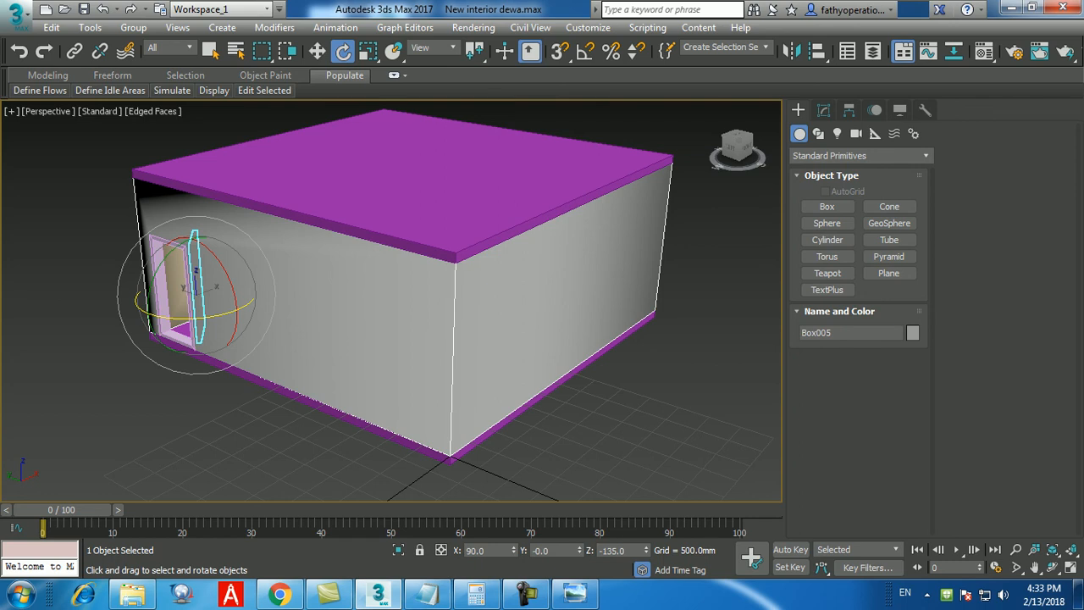
alt+middle_drag(339, 322, 456, 284)
middle_drag(254, 292, 503, 324)
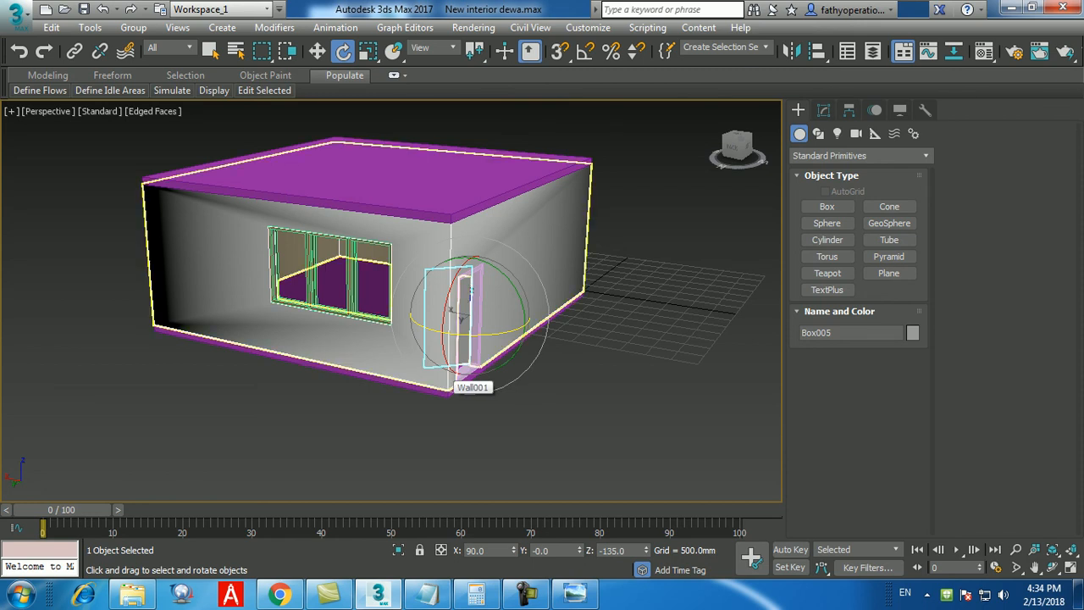
click(454, 379)
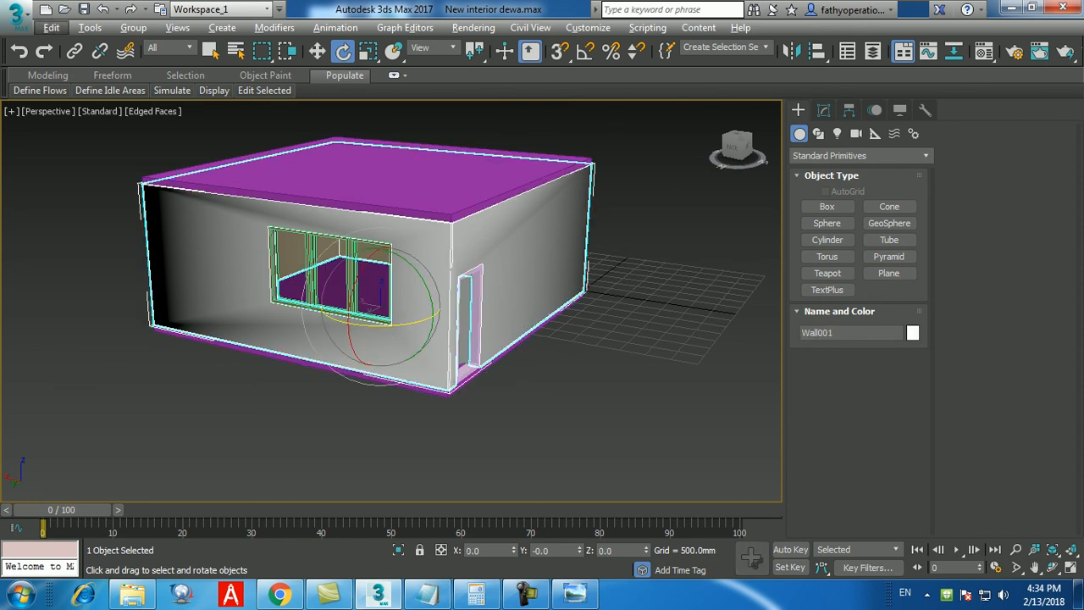
right_click(545, 260)
click(584, 217)
- Examine the opened door panel and its frame from inside and outside, and unhide all objects
alt+middle_drag(567, 254, 719, 267)
alt+middle_drag(254, 424, 360, 410)
scroll(332, 396, up, 5)
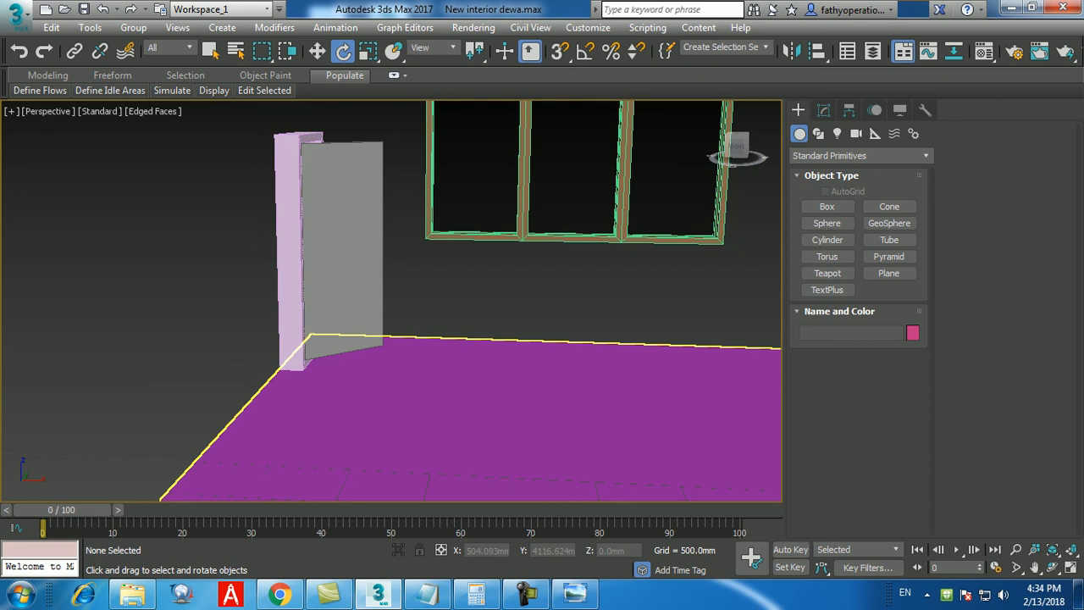
alt+middle_drag(307, 383, 427, 398)
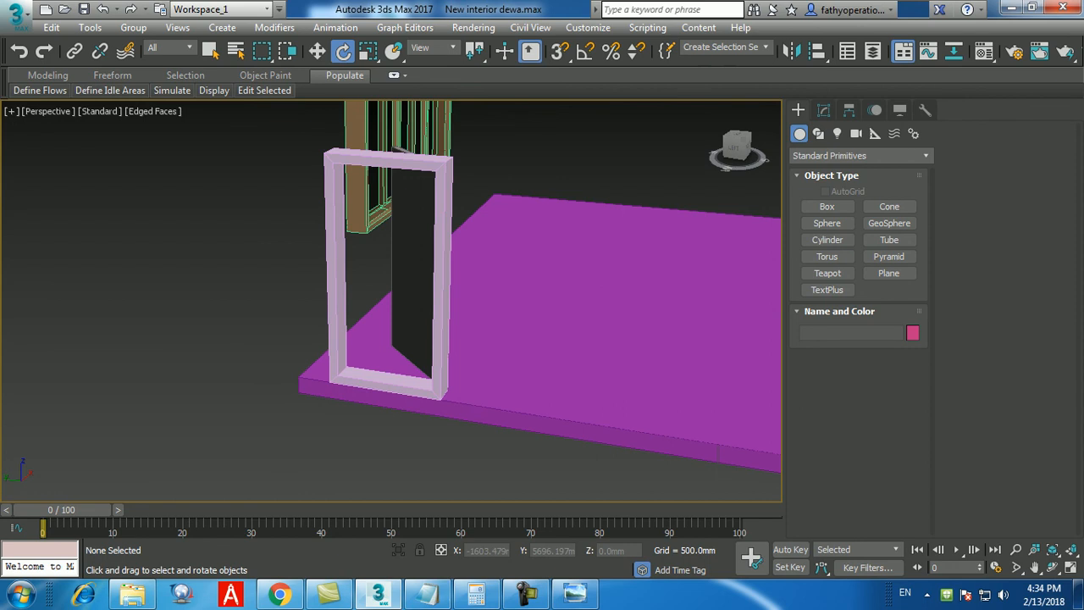
right_click(430, 337)
click(356, 263)
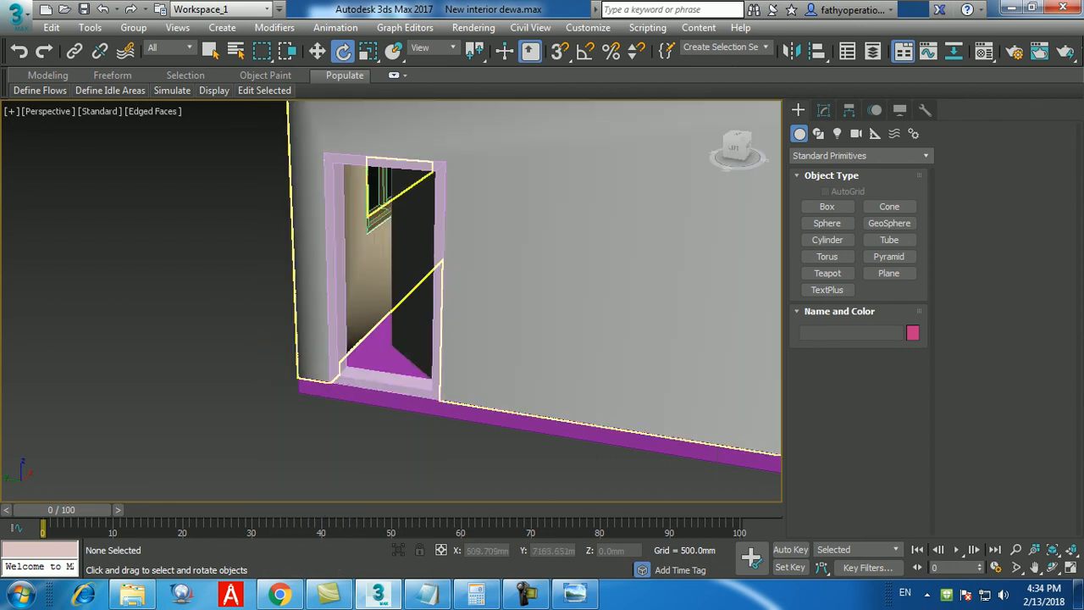
scroll(362, 427, down, 8)
alt+middle_drag(362, 428, 283, 423)
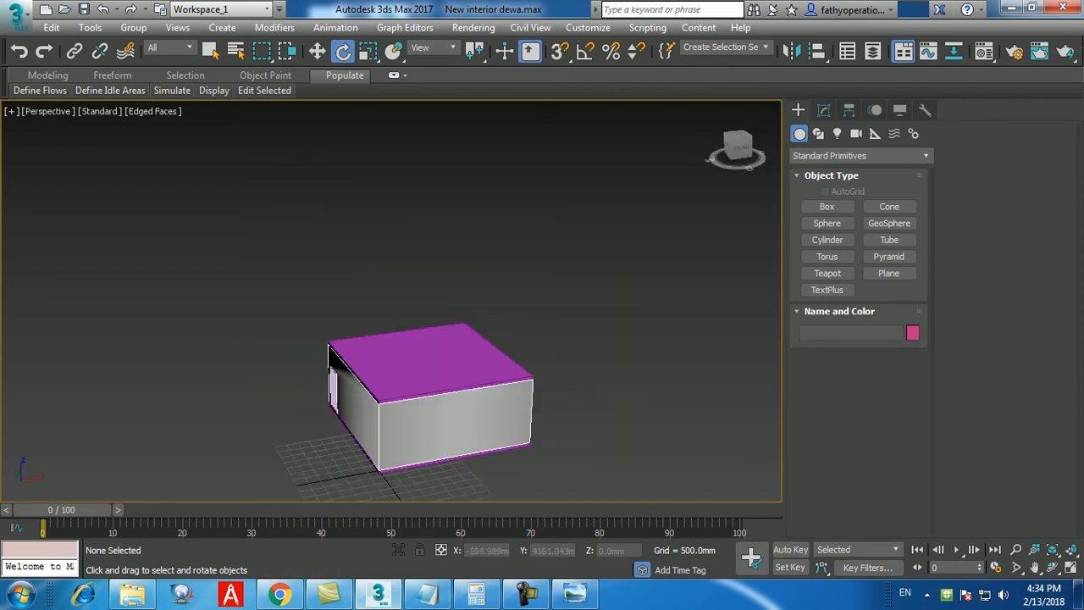
alt+middle_drag(402, 438, 392, 433)
scroll(391, 433, up, 5)
middle_drag(507, 483, 514, 419)
click(498, 410)
key(alt+q)
scroll(465, 304, up, 4)
key(w)
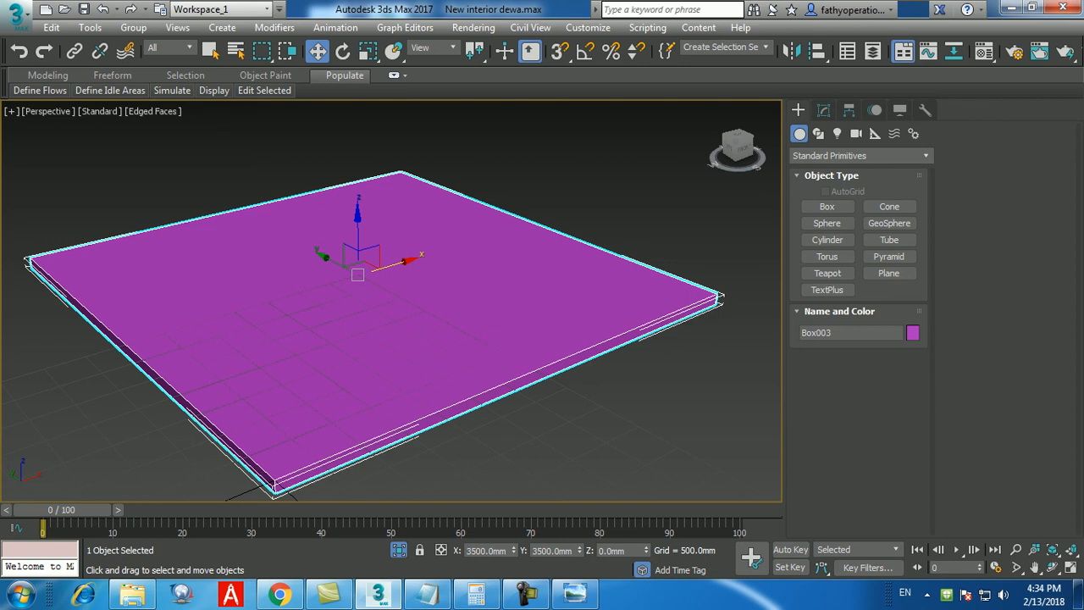
click(399, 551)
- Select the opened door panel and check its rotation and move gizmos at the hinge edge
alt+middle_drag(407, 381, 440, 381)
alt+middle_drag(237, 368, 340, 367)
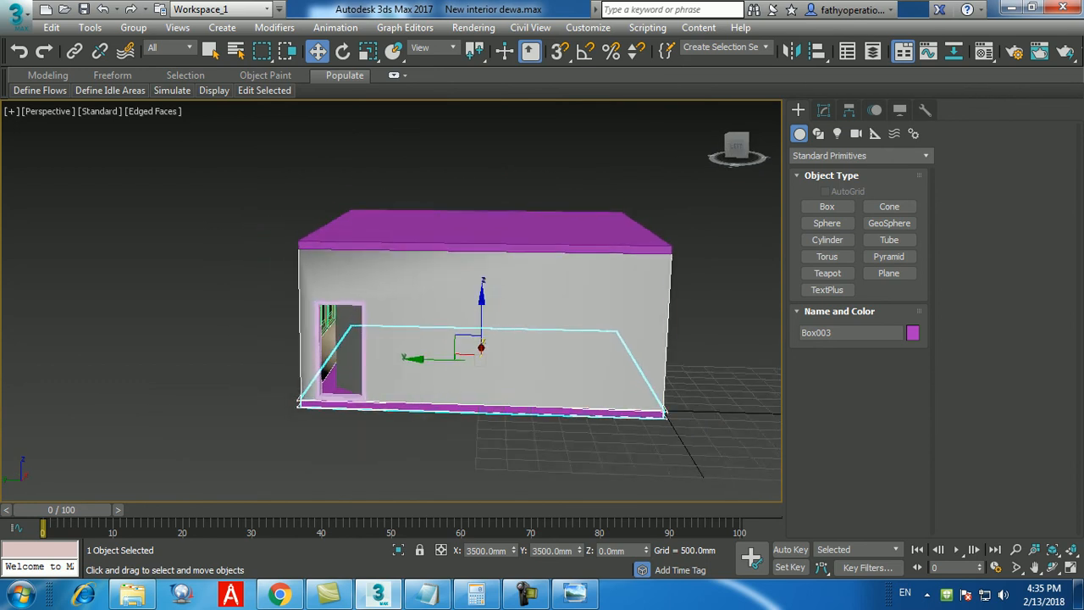
scroll(326, 369, up, 5)
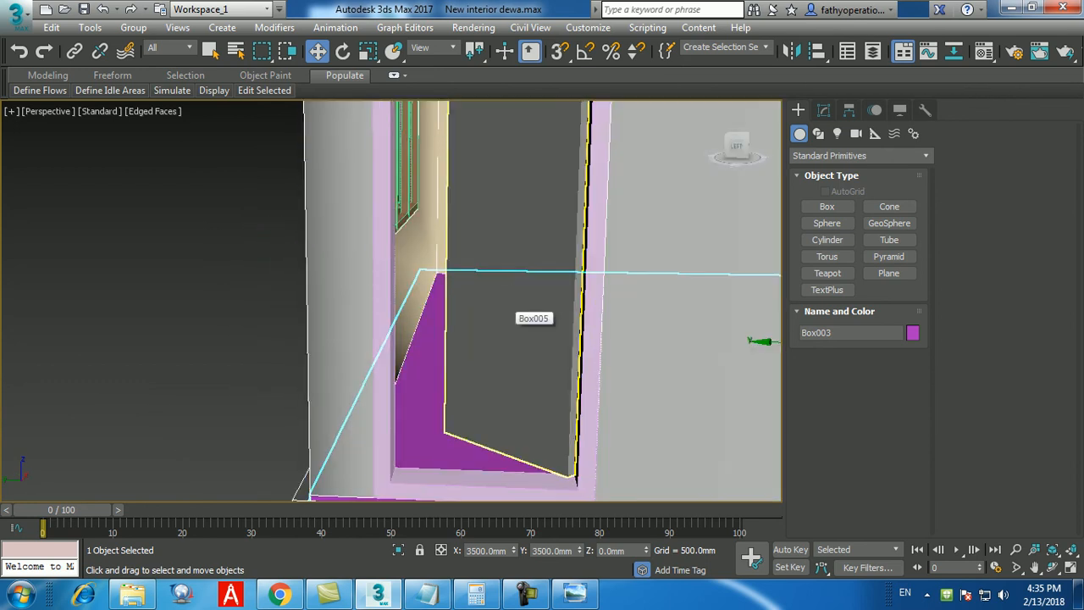
click(511, 305)
scroll(328, 305, down, 3)
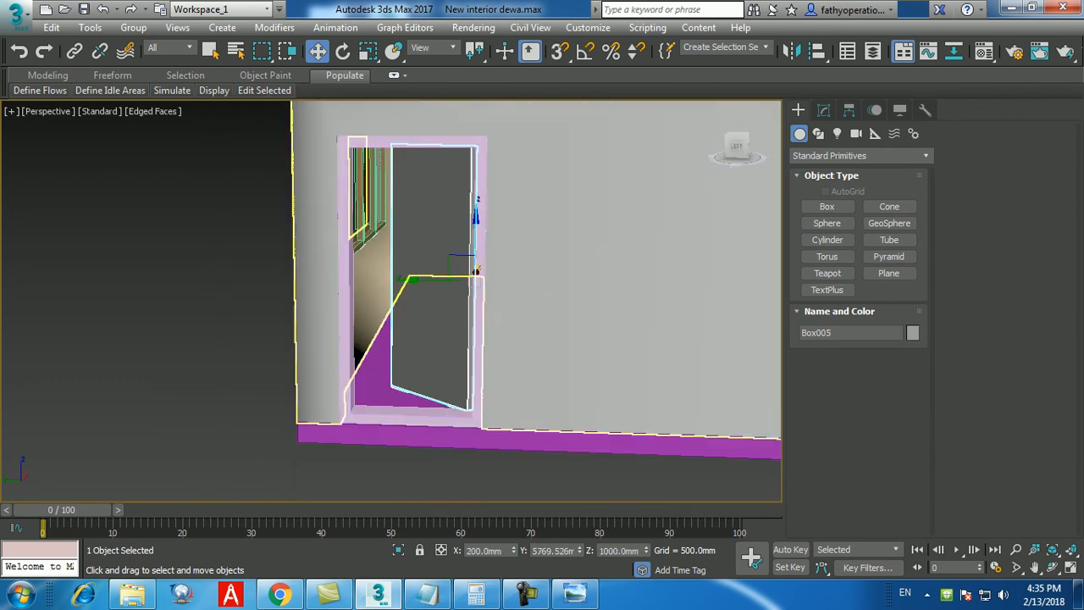
click(342, 51)
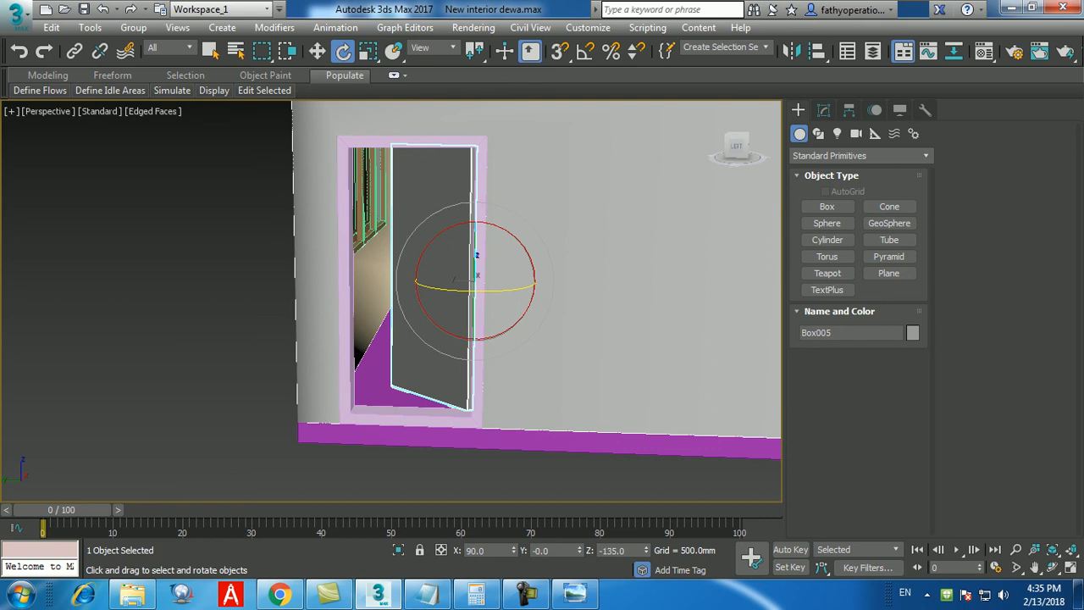
click(317, 51)
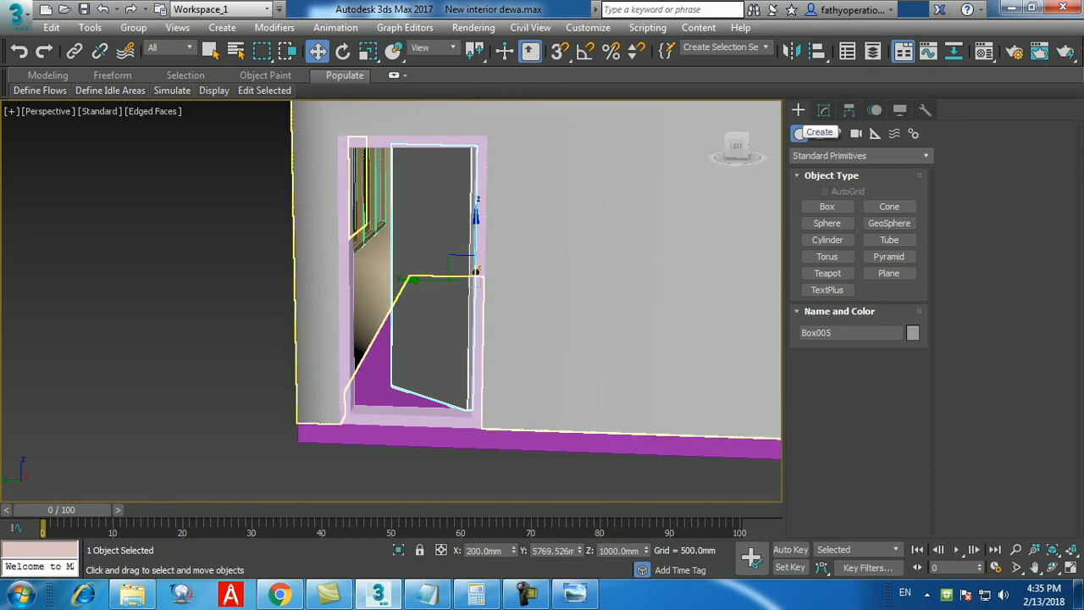
- Isolate the floor slab and keep it selected
middle_drag(542, 338, 395, 291)
click(373, 396)
key(alt+q)
alt+middle_drag(373, 339, 294, 398)
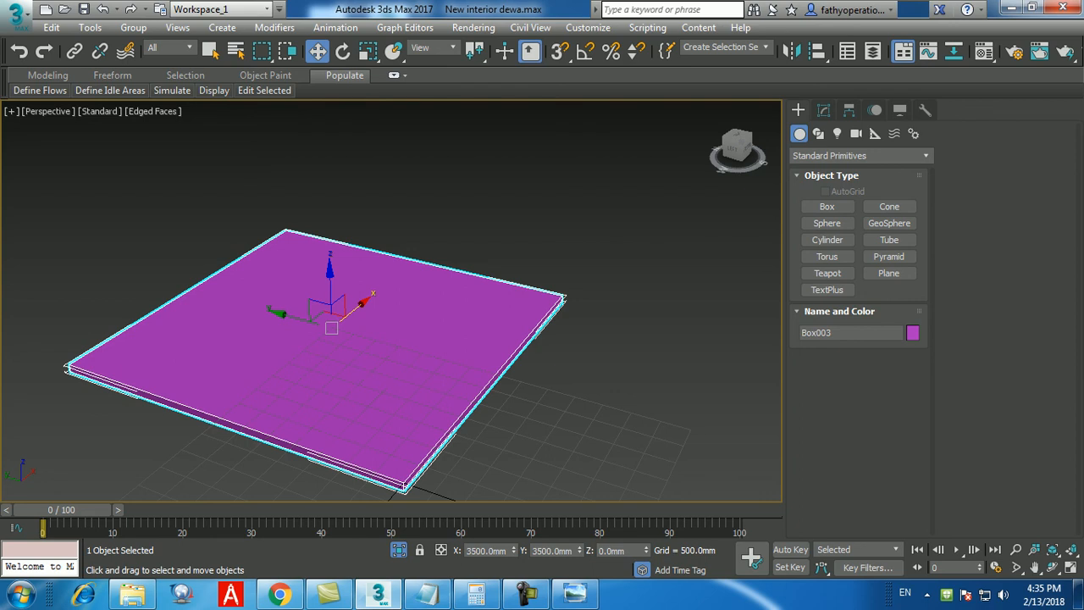
click(681, 375)
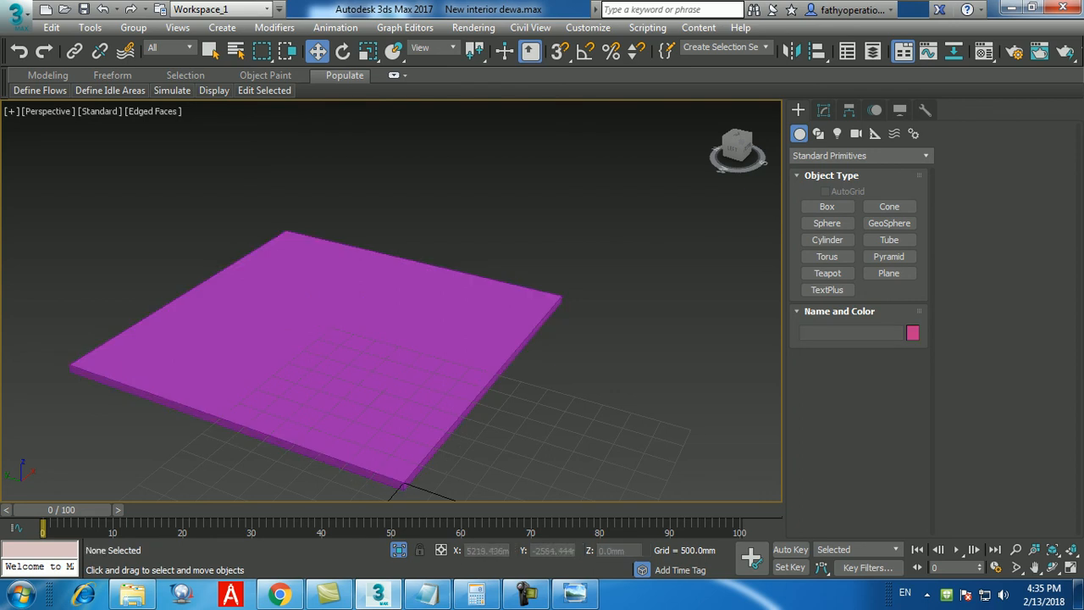
click(457, 347)
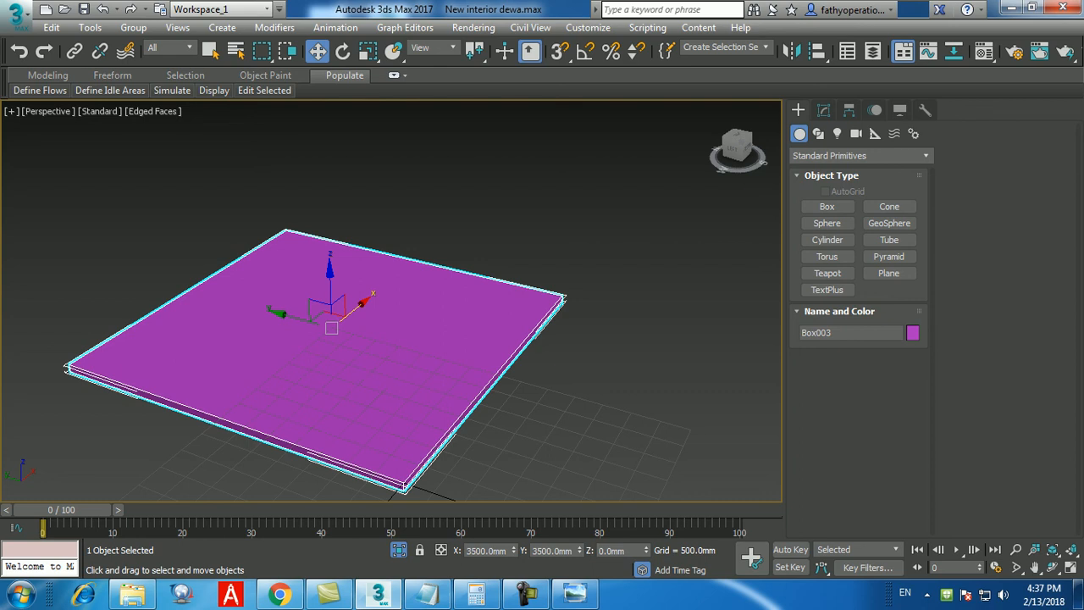
alt+middle_drag(407, 356, 443, 318)
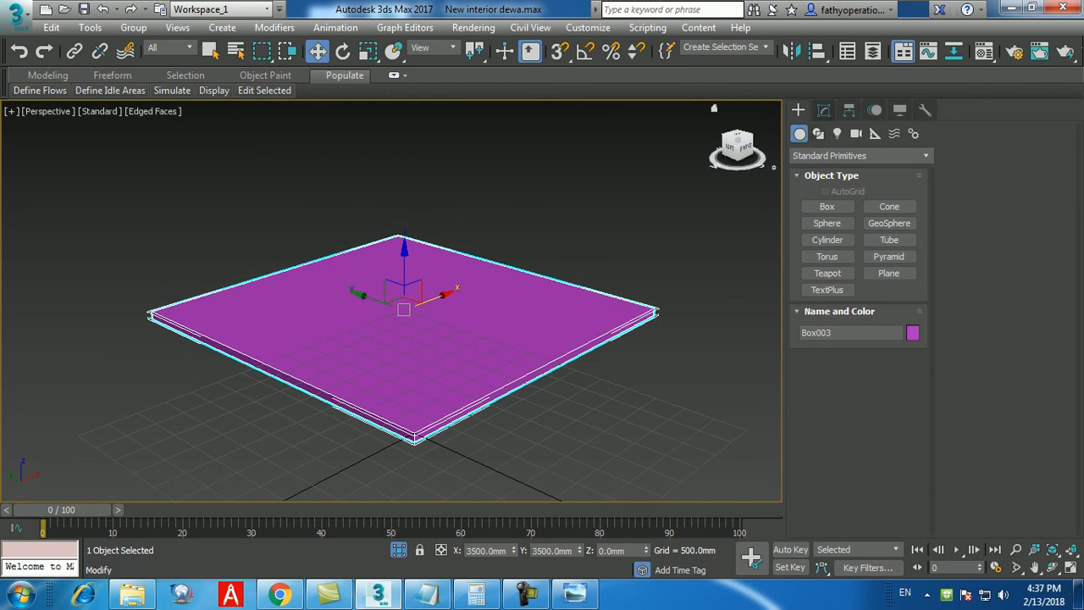
- Convert the floor slab to Editable Poly and select its top polygon
click(823, 110)
right_click(526, 308)
mouse_move(561, 495)
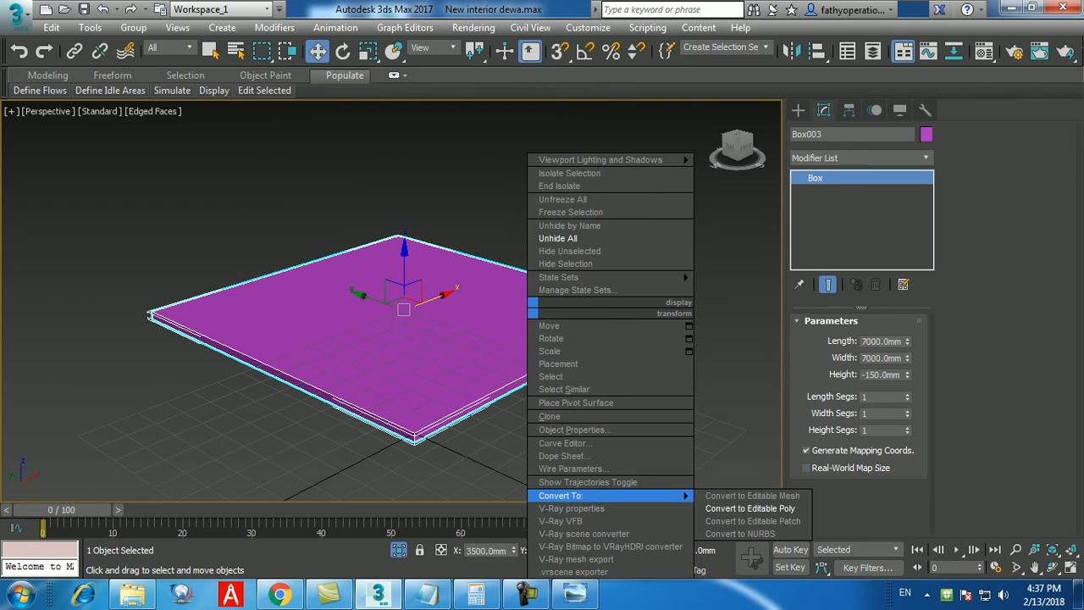
click(745, 501)
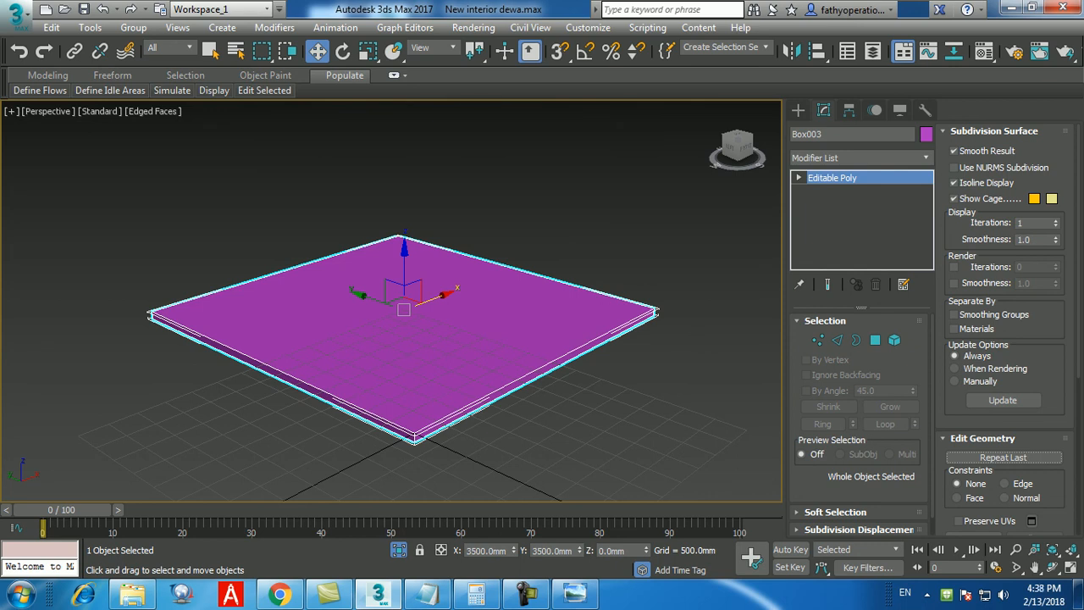
key(4)
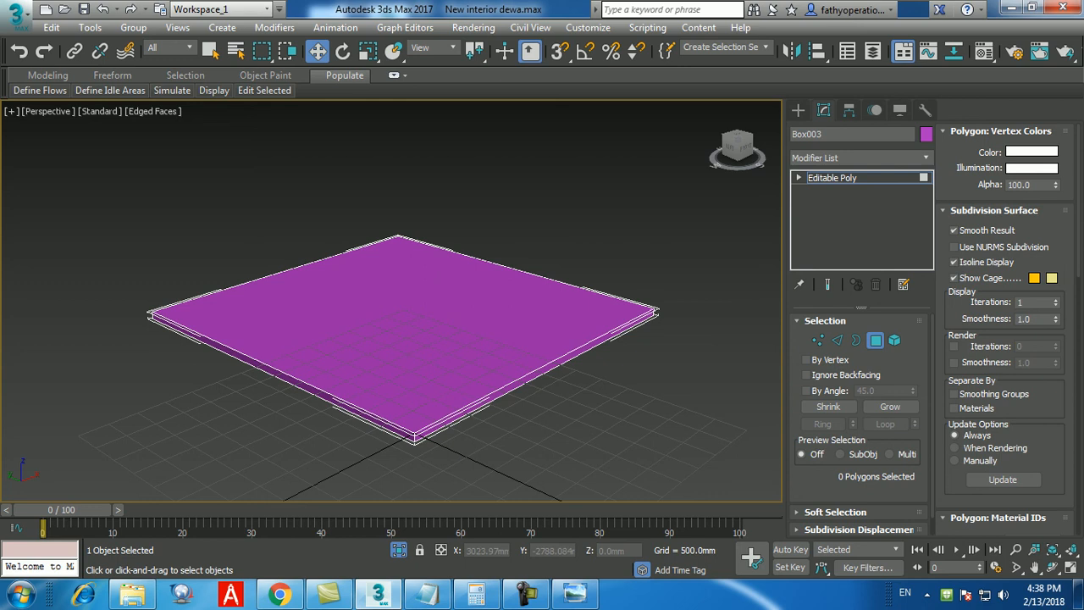
click(474, 340)
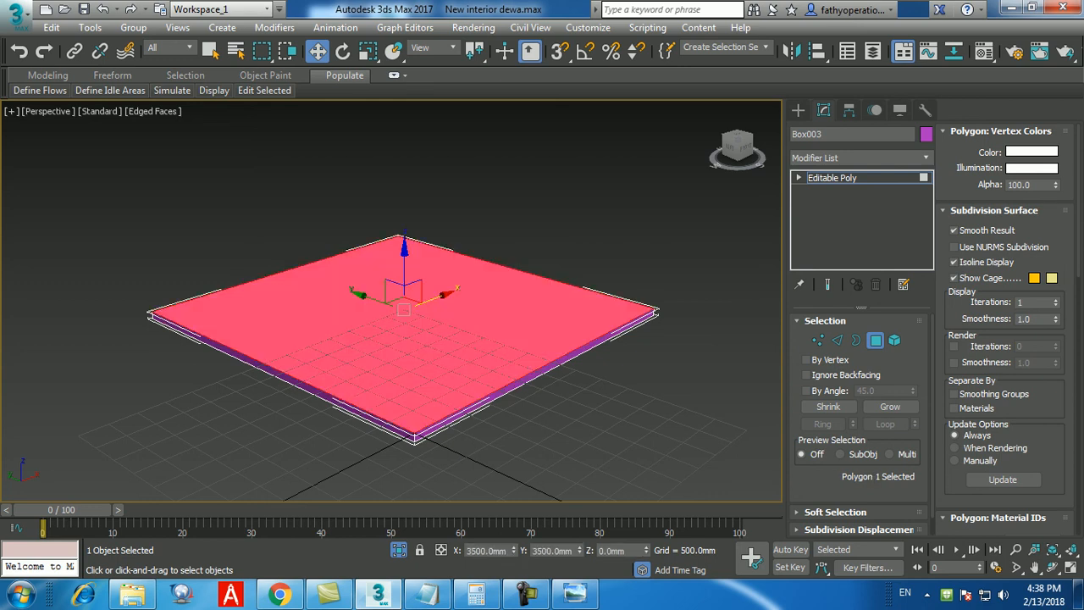
alt+middle_drag(474, 340, 463, 348)
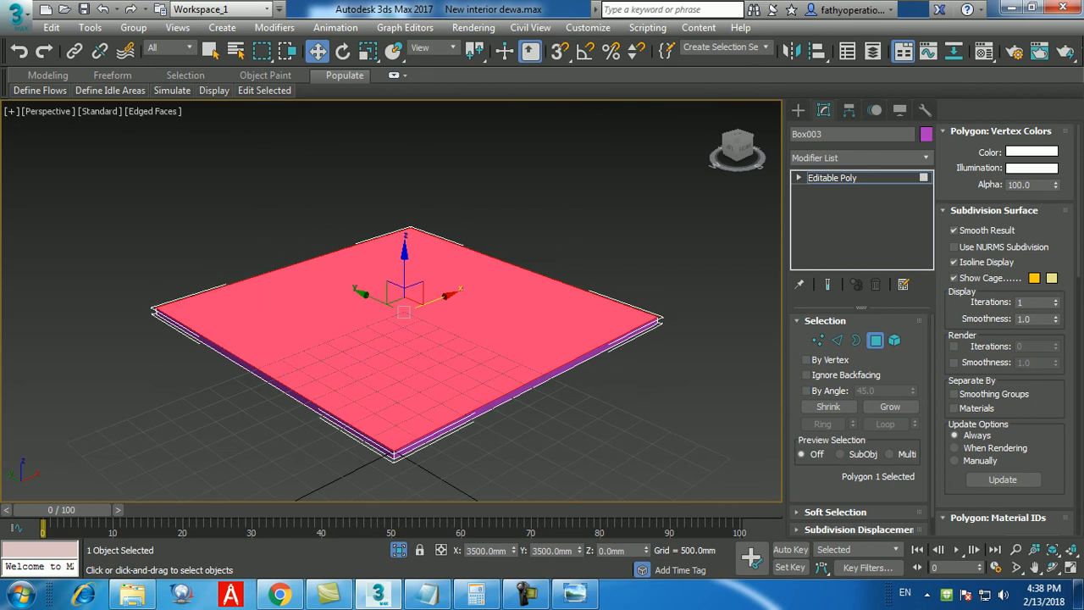
- Name the first unused material "floor material", change its type to Arch & Design, and minimize the Material Editor
key(m)
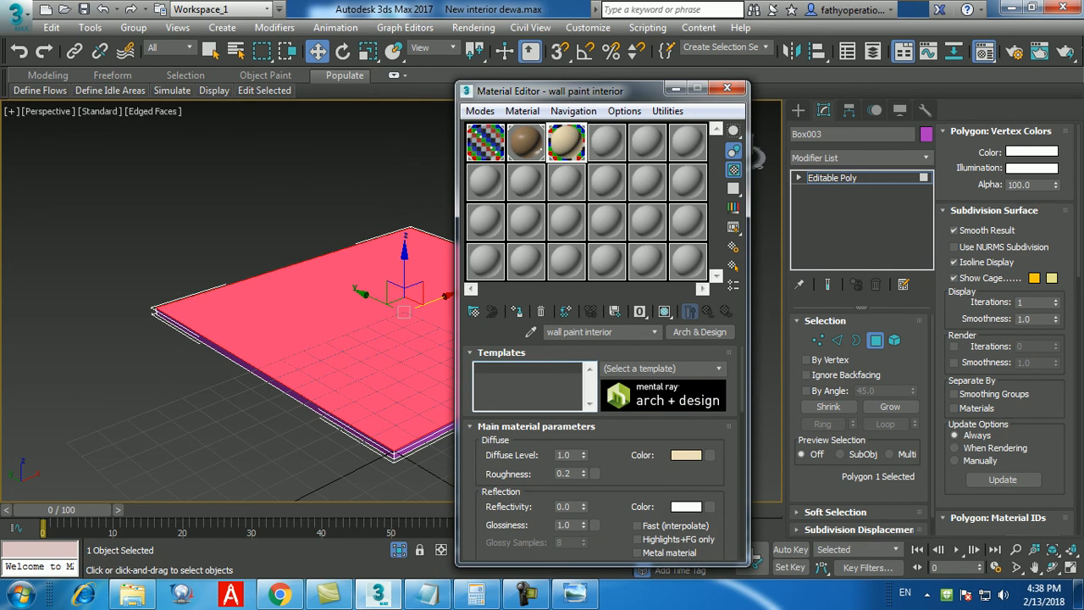
click(605, 142)
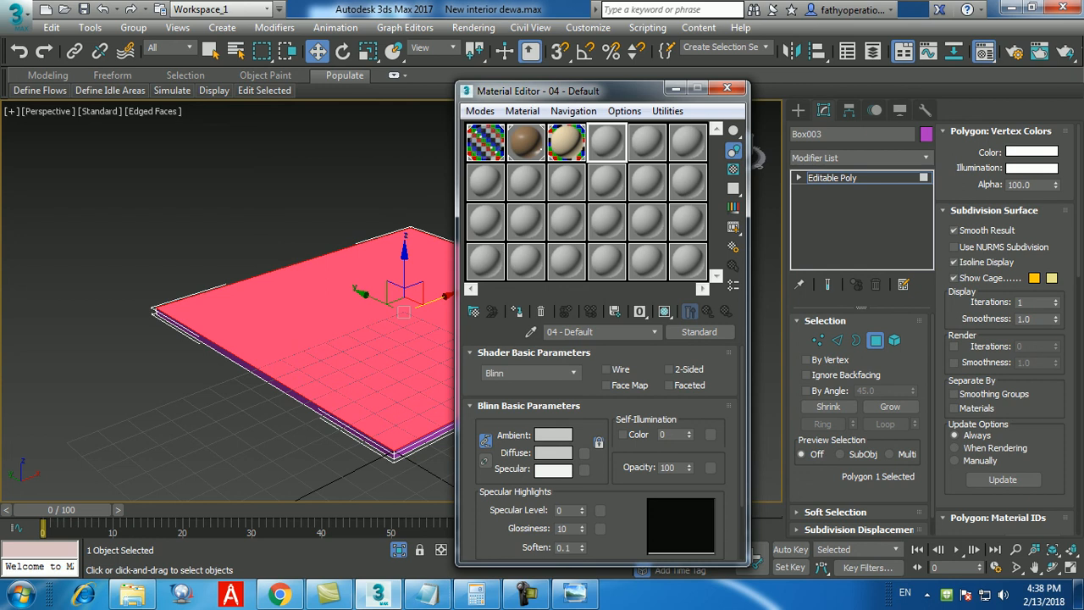
click(606, 369)
drag(595, 332, 548, 331)
text(floor mate)
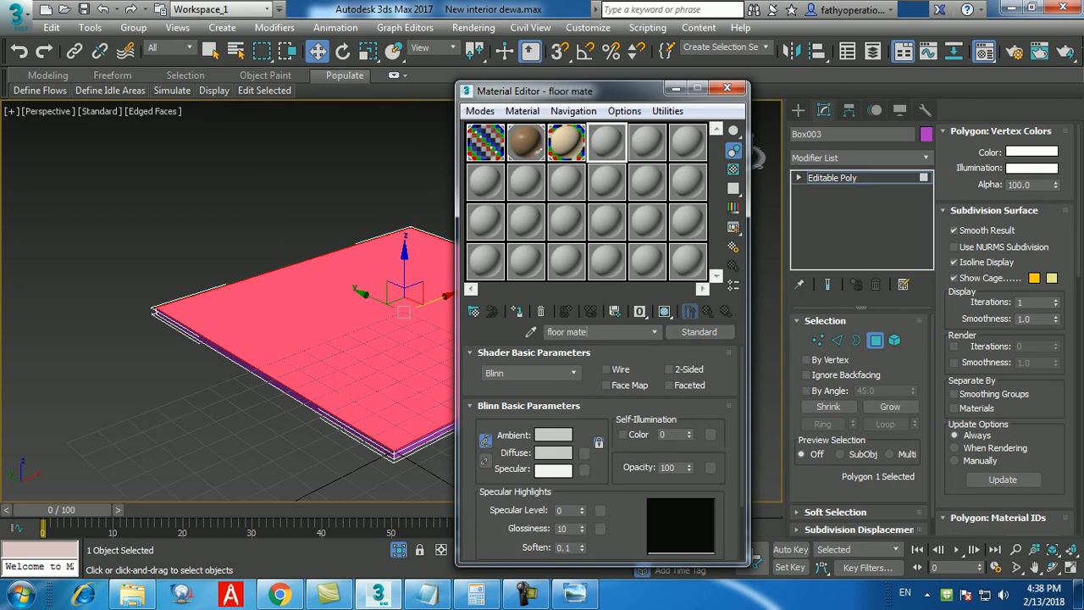
text(rial)
click(699, 331)
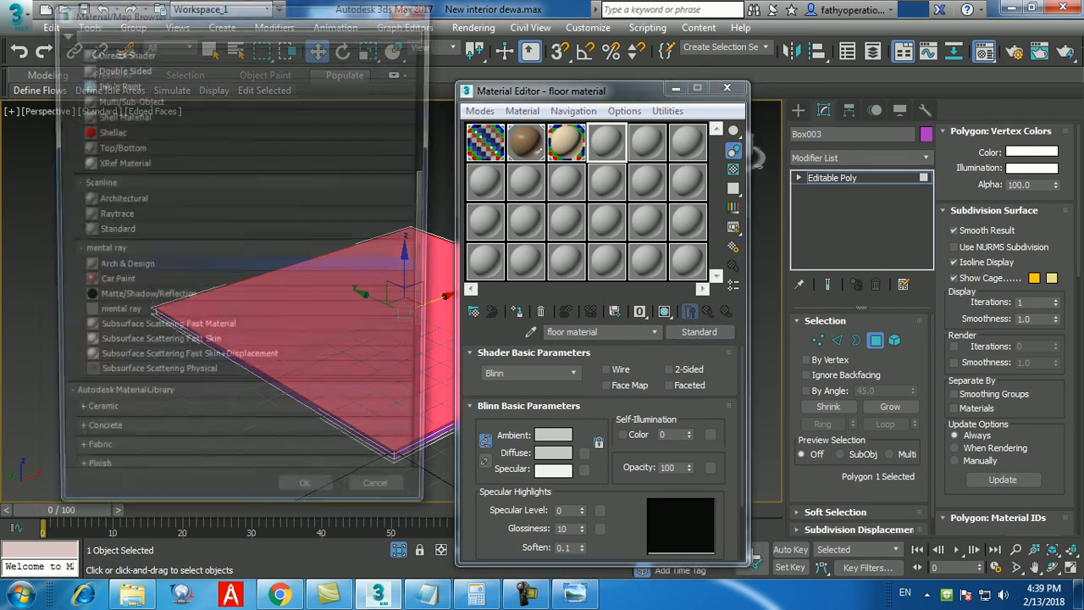
double_click(158, 269)
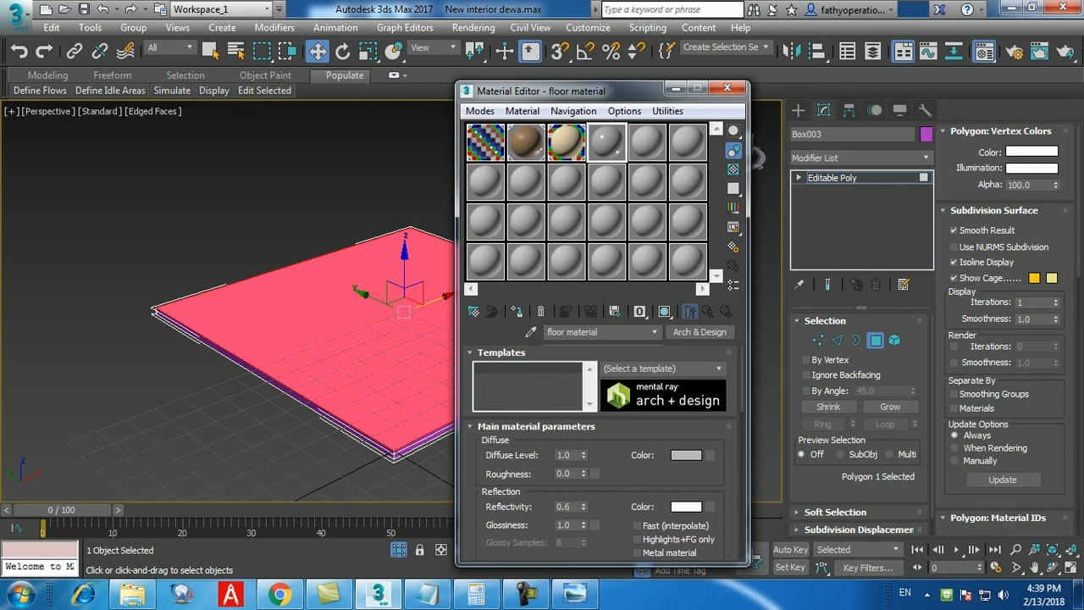
click(675, 88)
- Inset the floor slab's selected top polygon by 200 mm
alt+middle_drag(558, 322, 527, 328)
scroll(1004, 328, down, 10)
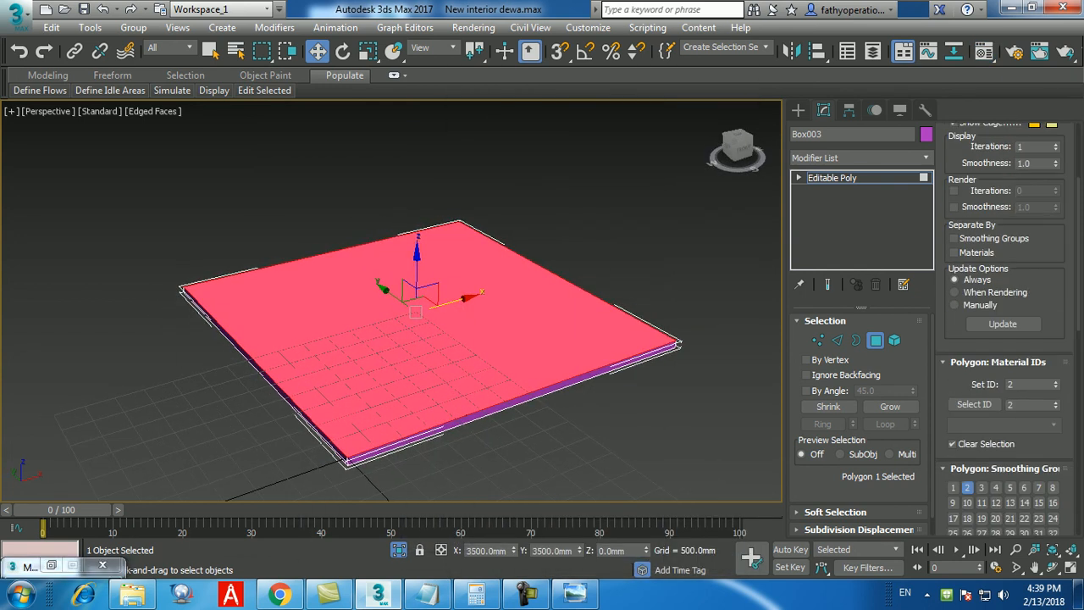
click(1056, 387)
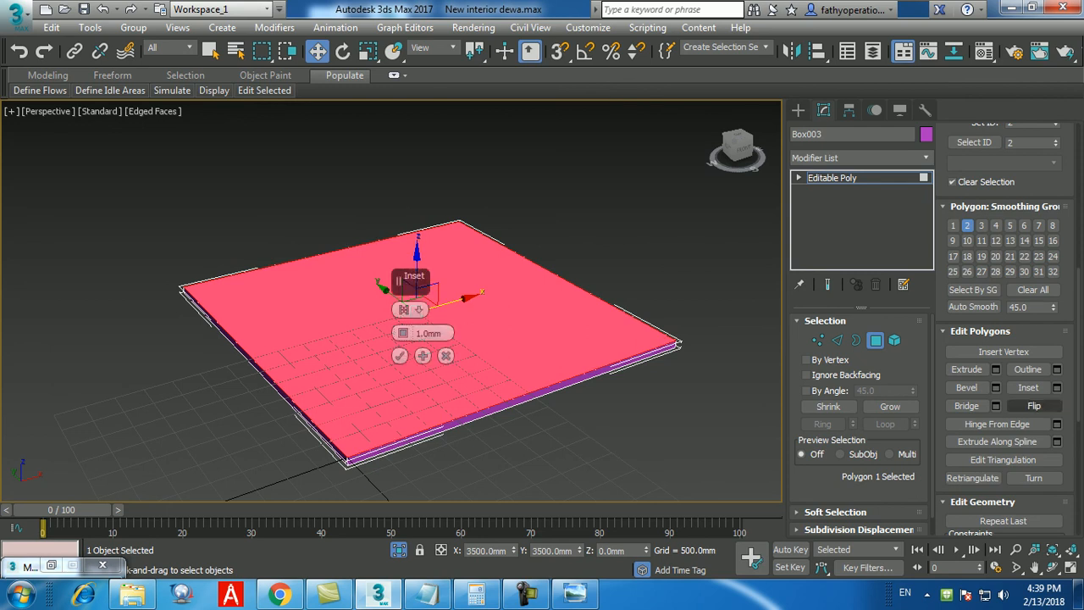
click(423, 333)
text(200)
key(Return)
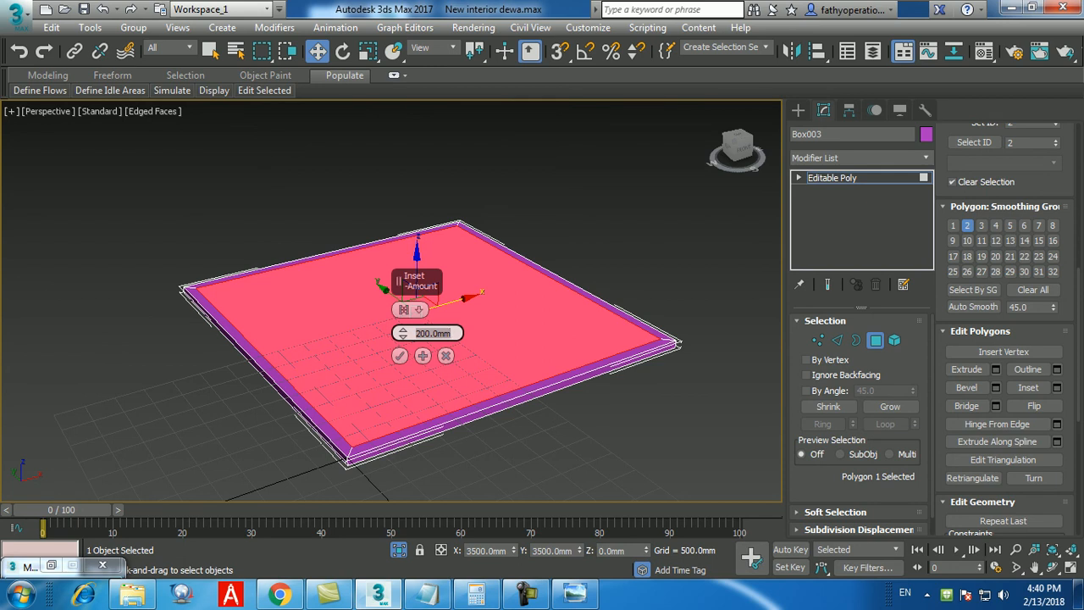
key(Return)
key(Return)
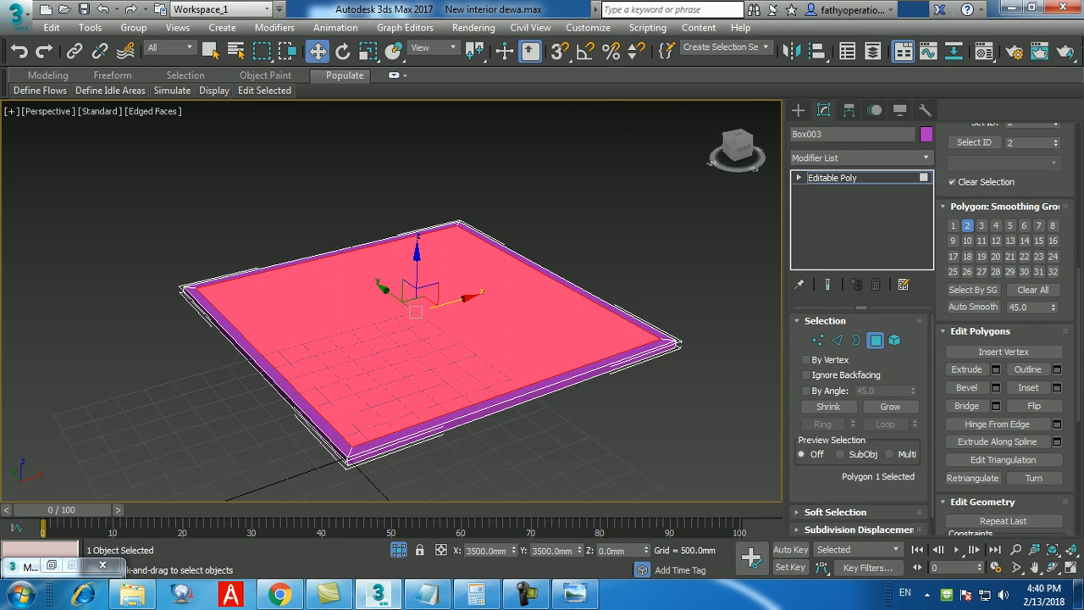
- Apply the Satin Varnished Wood template to the floor material
key(m)
click(719, 369)
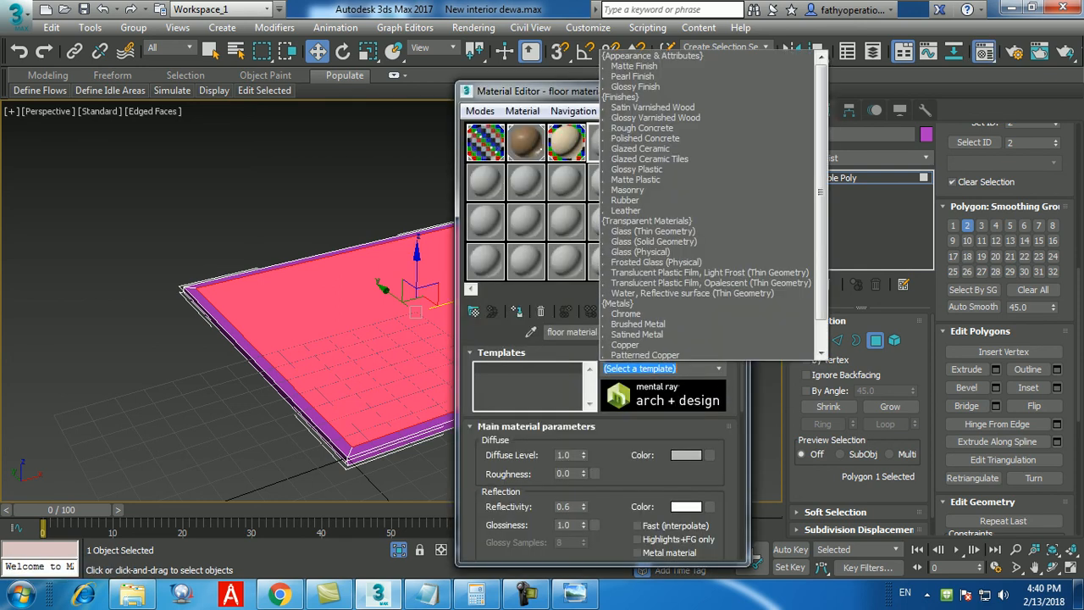
key(Escape)
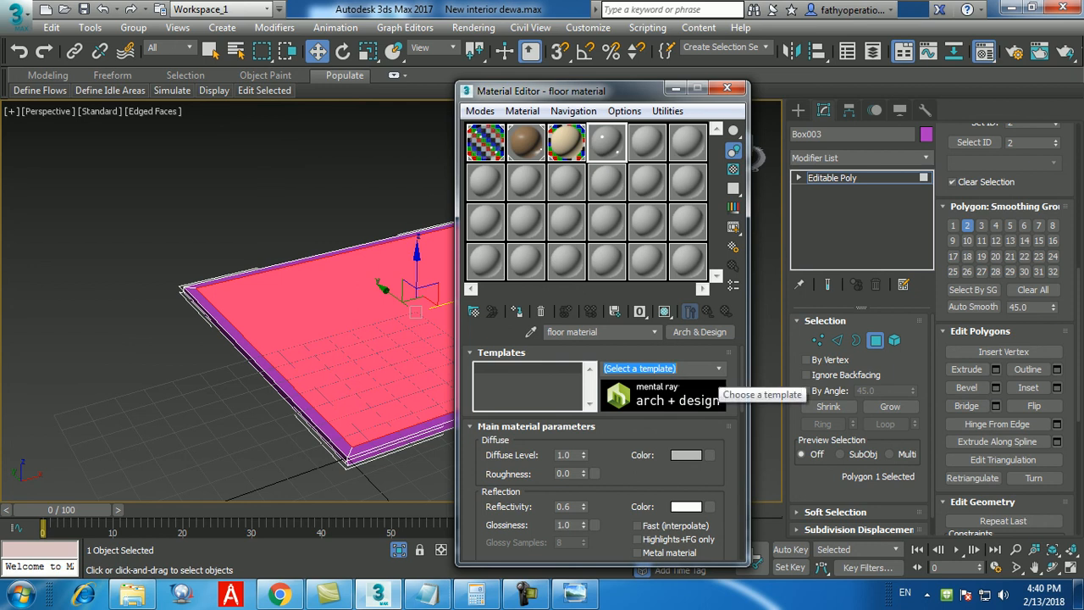
click(718, 369)
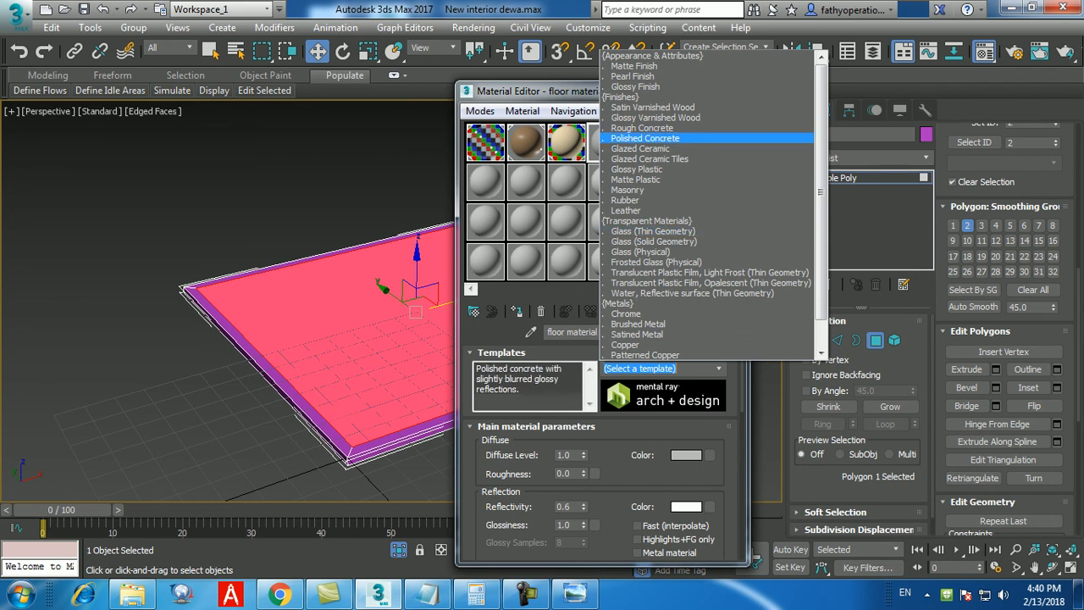
click(652, 106)
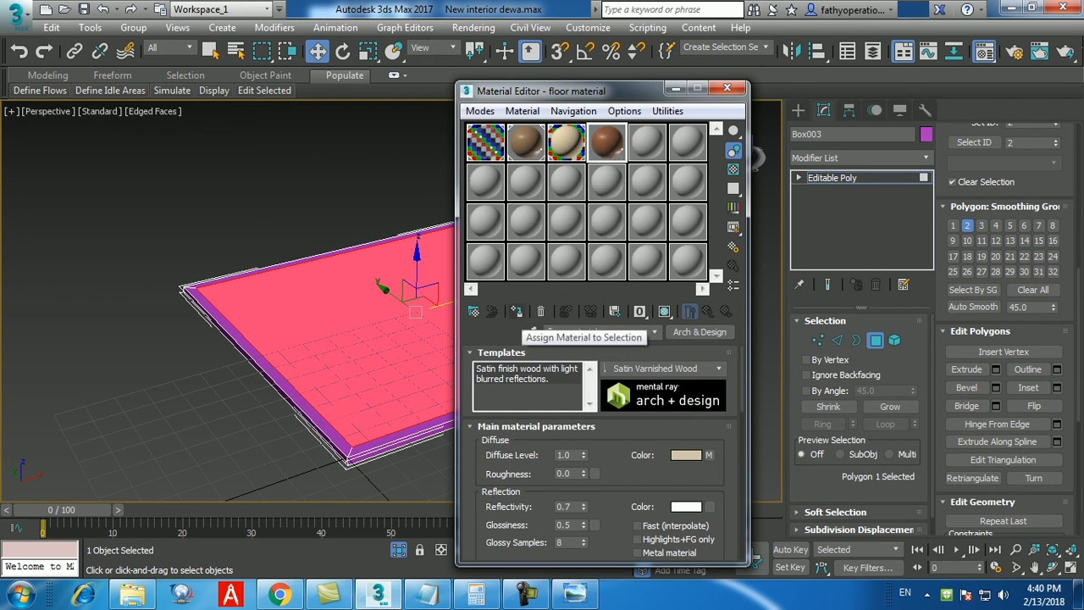
- Assign the floor material to the slab's inset top polygon and show its shaded texture in the viewport
click(517, 310)
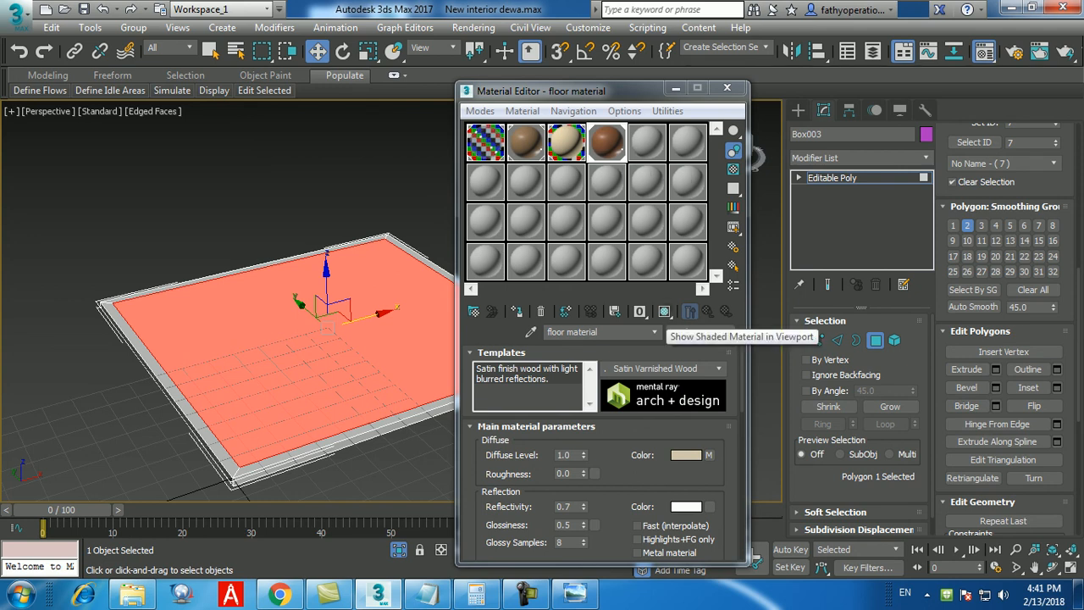
click(665, 311)
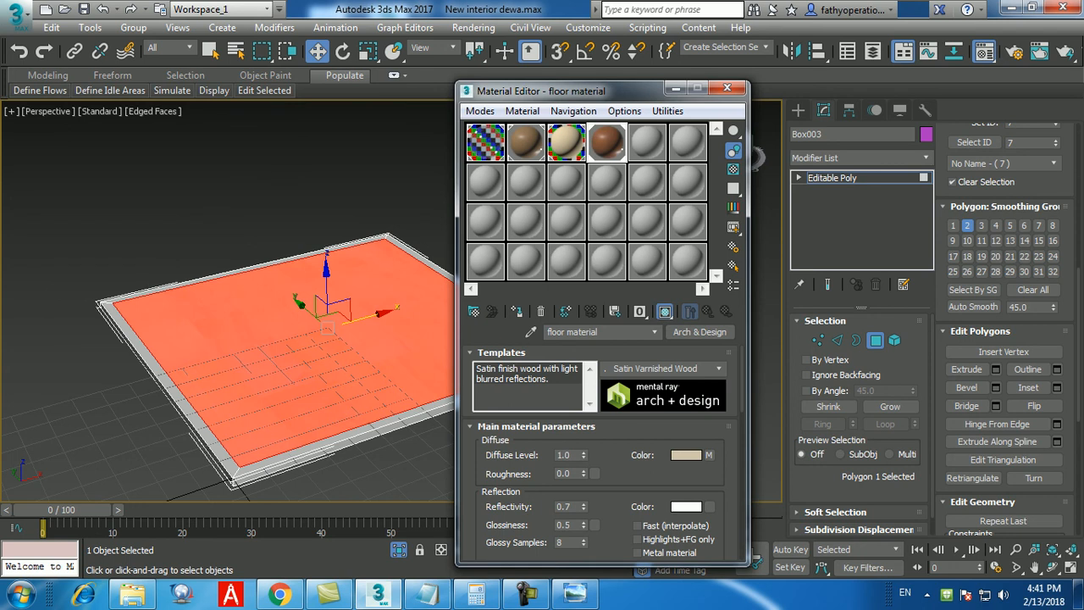
key(F2)
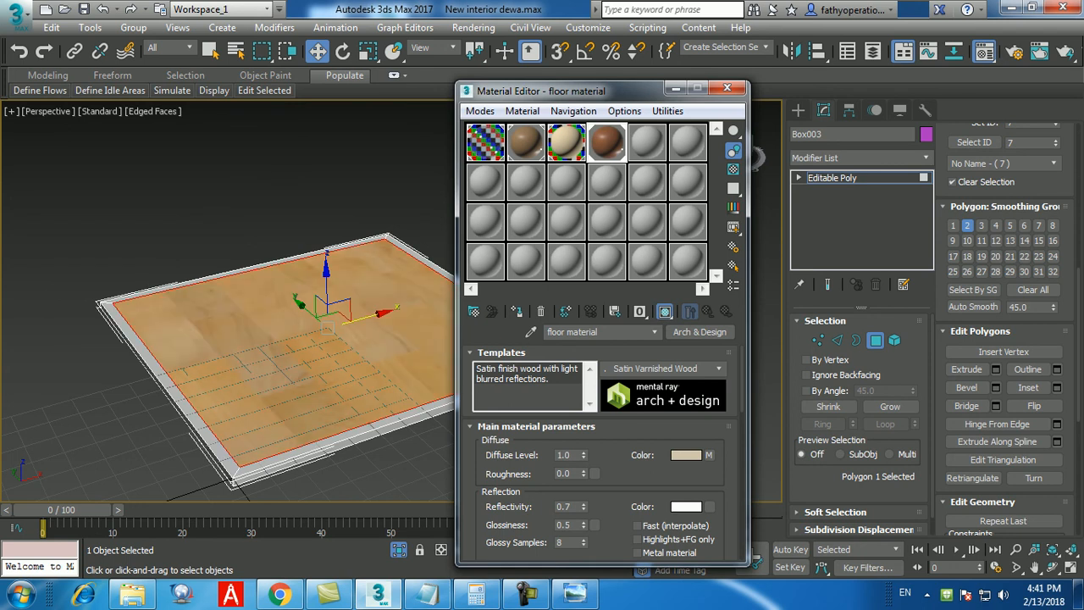
key(F2)
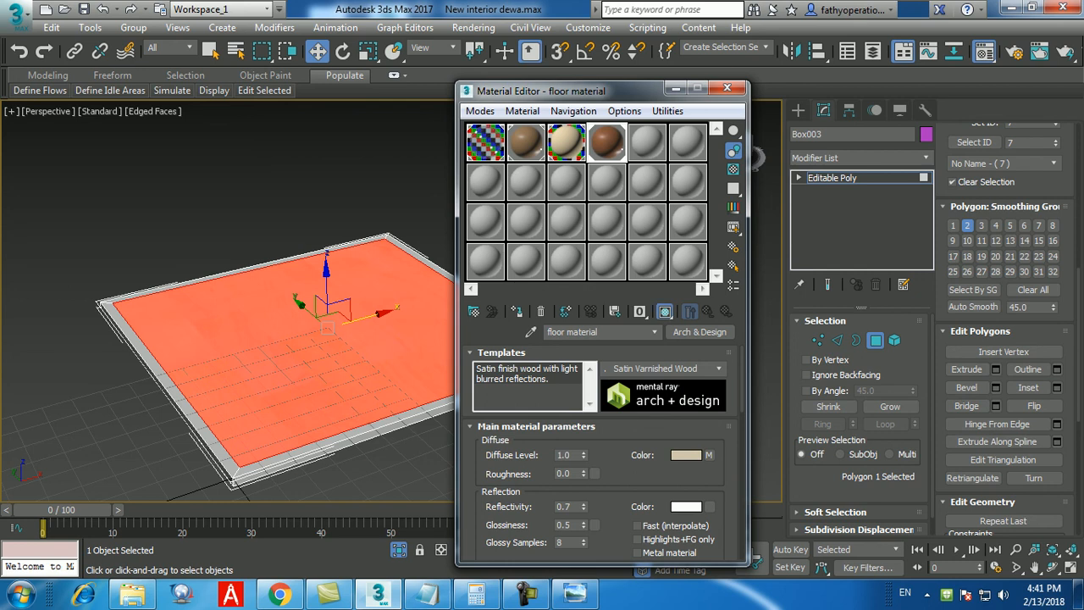
click(797, 110)
alt+middle_drag(288, 356, 323, 370)
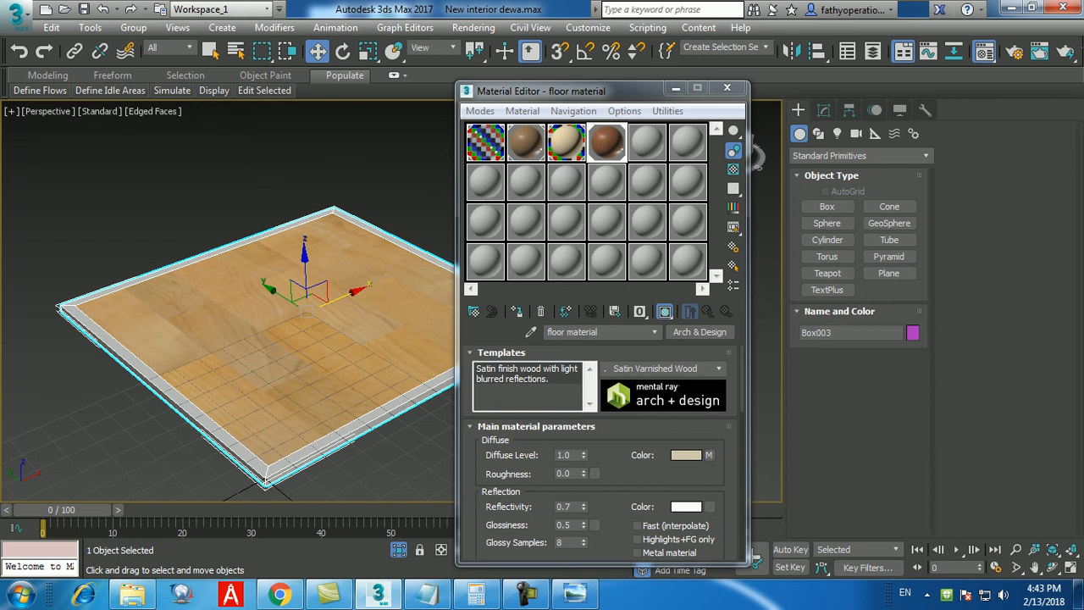
scroll(246, 373, up, 3)
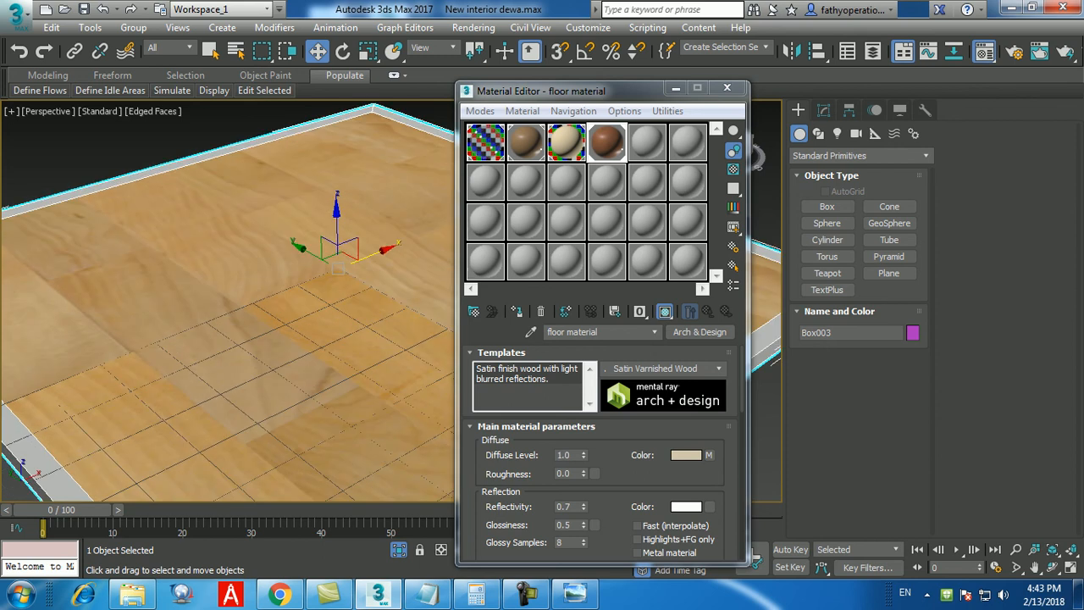
scroll(246, 373, down, 2)
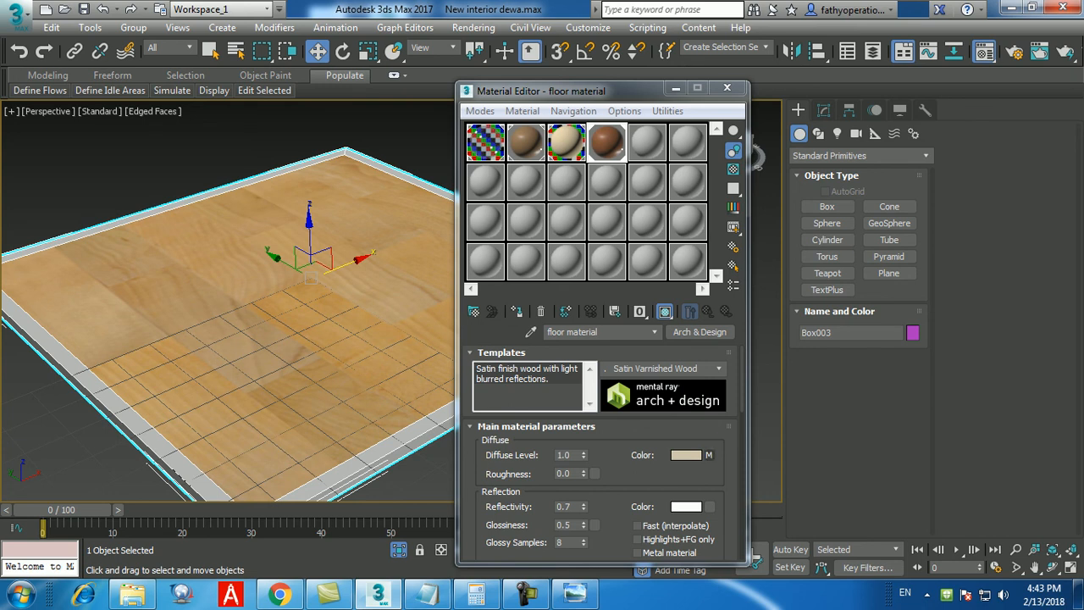
- Open the varnished wood bitmap settings of the floor material's diffuse color
click(708, 455)
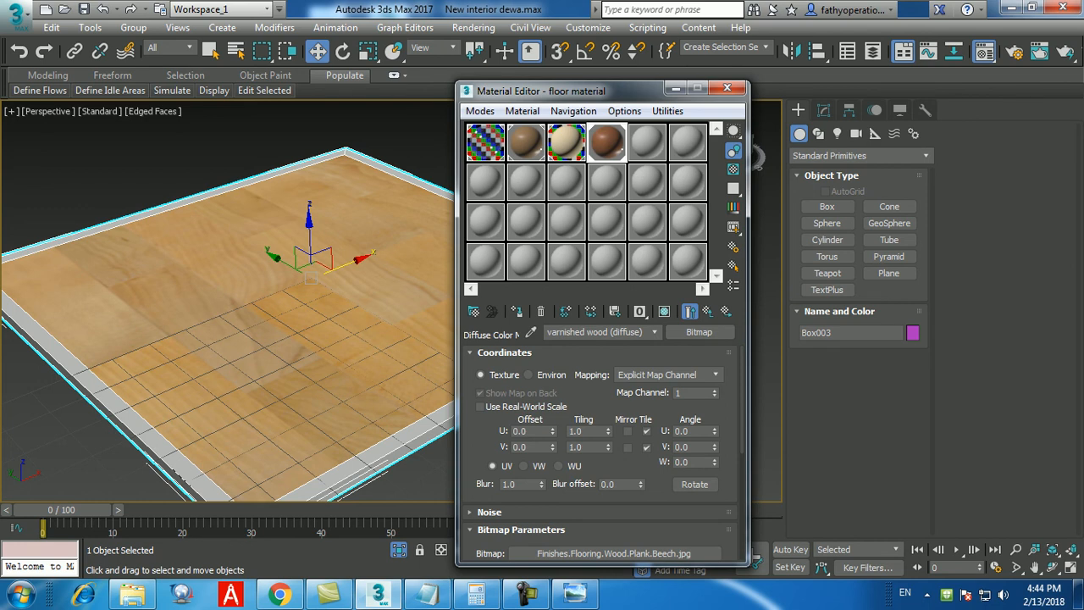
click(707, 311)
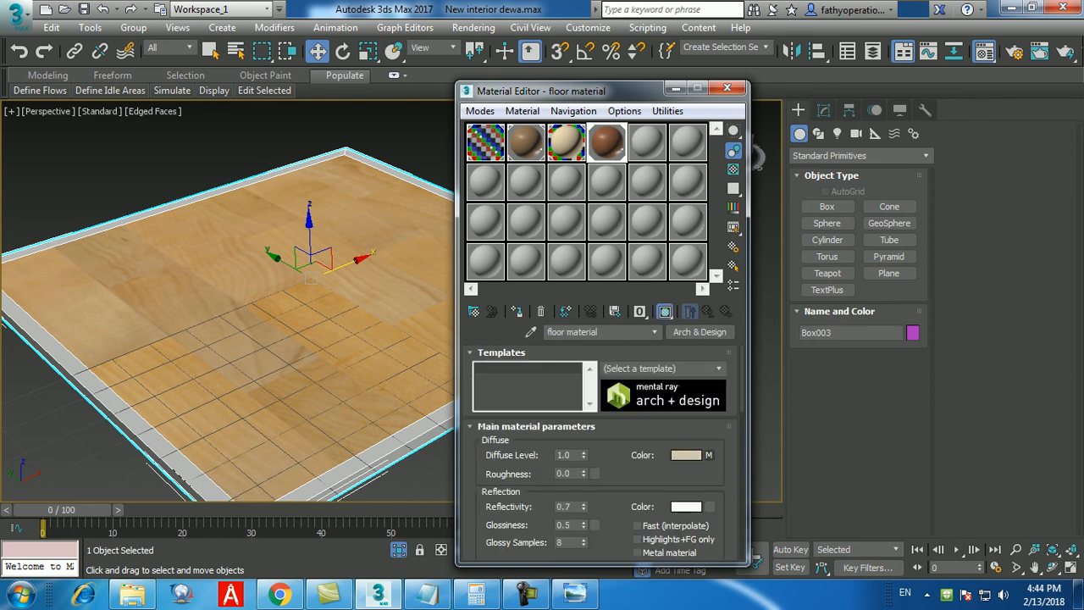
click(708, 454)
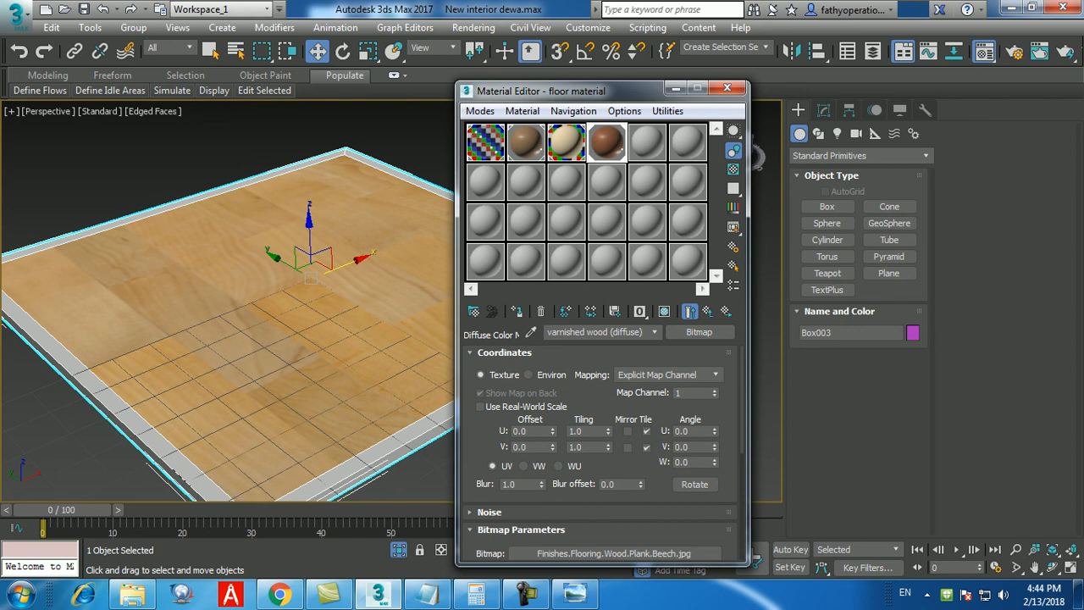
- Try a tiling of 4.0 in both U and V on the wood bitmap
double_click(576, 431)
text(4)
key(Return)
key(Tab)
text(4)
key(Return)
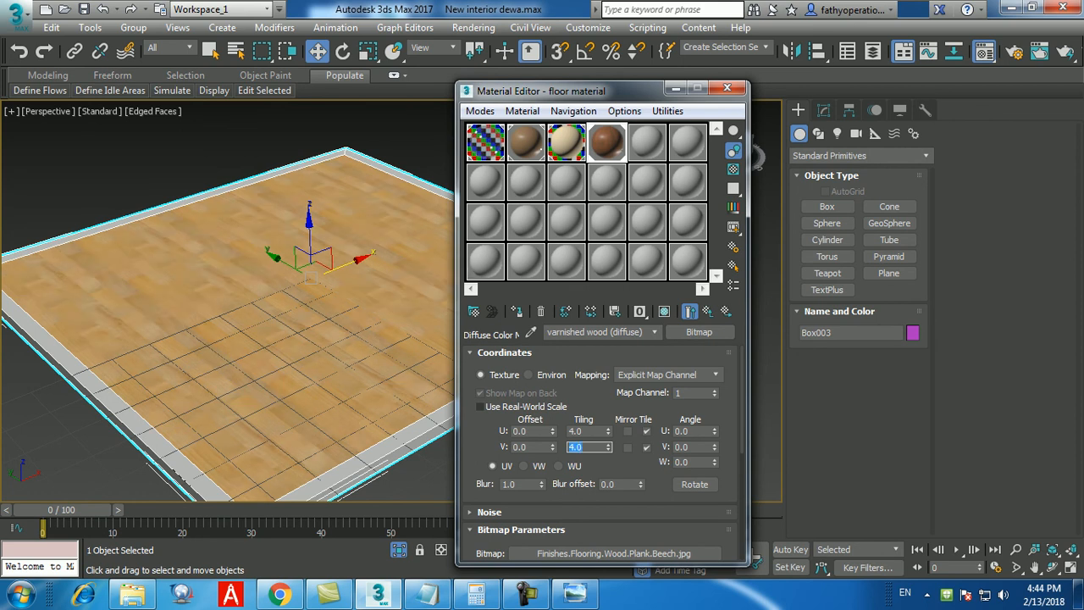
middle_drag(364, 356, 370, 357)
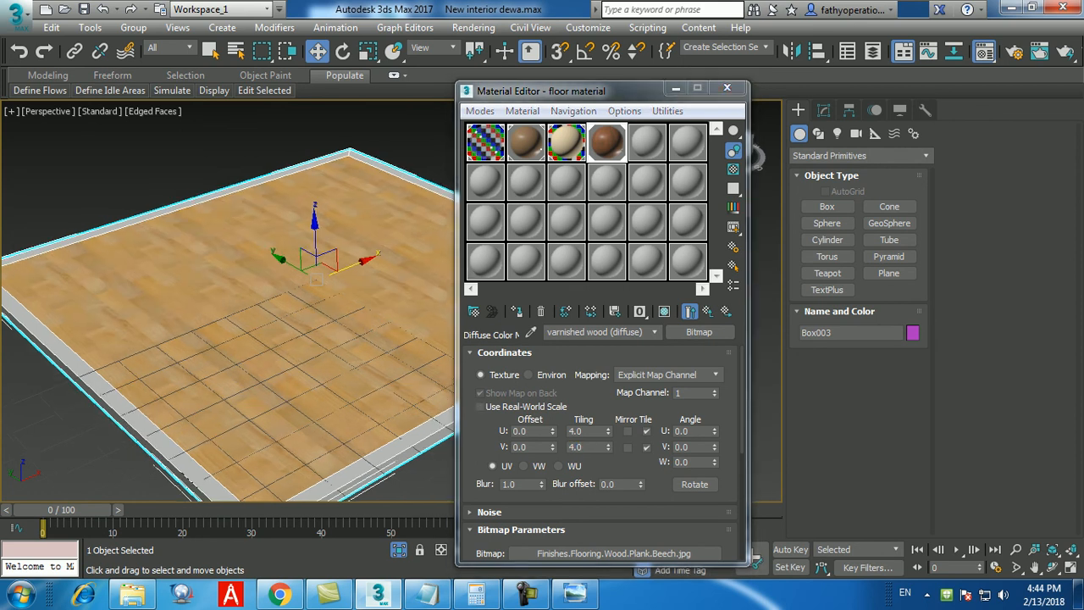
- Try a wood bitmap tiling of 2.0 in U and V, followed by 1.0 in V
double_click(576, 431)
text(2)
key(Return)
key(Tab)
text(2)
key(Return)
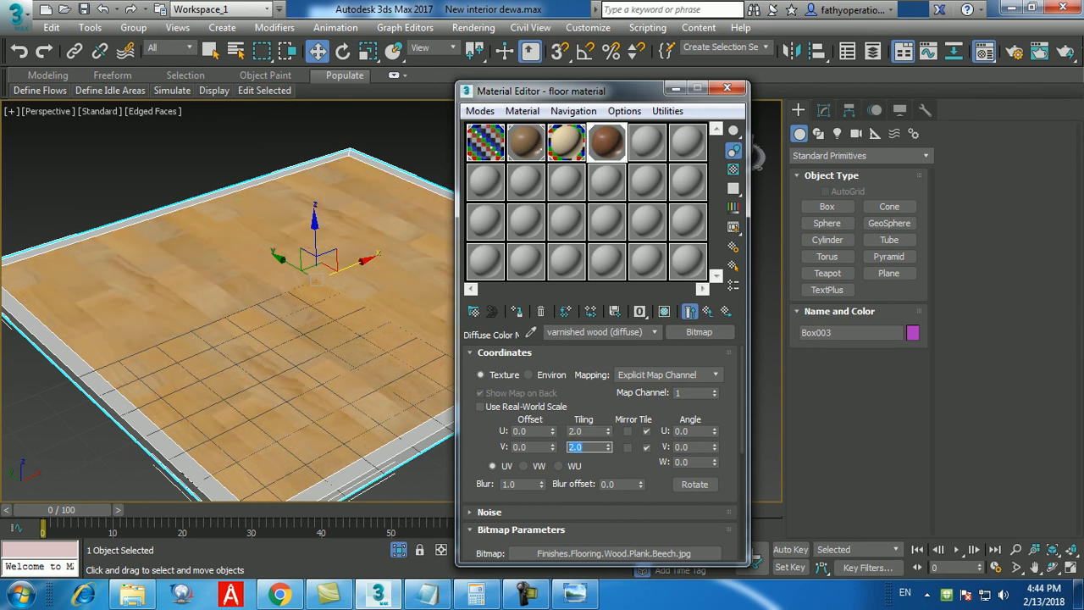
text(1)
key(Return)
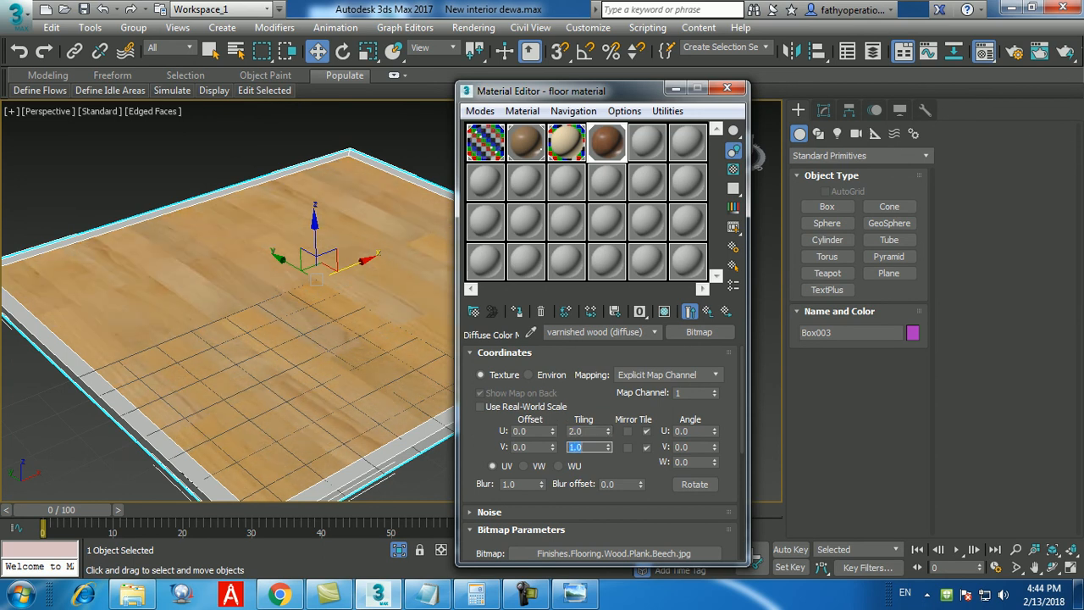
- Set the wood bitmap's tiling to 6.0 in U and 2.0 in V
text(2)
key(Return)
key(shift+Tab)
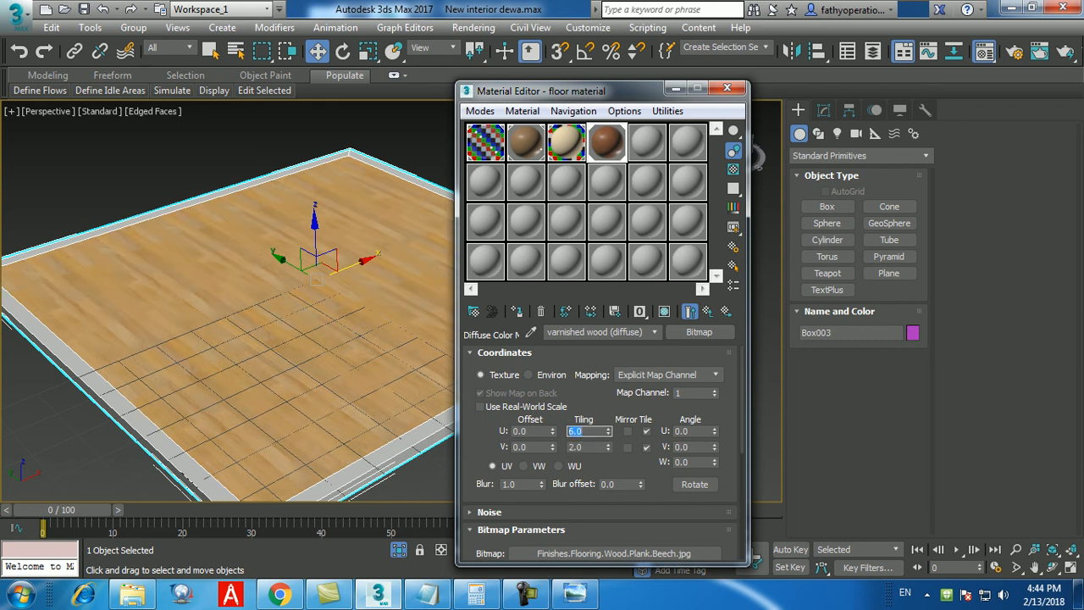
scroll(174, 266, up, 5)
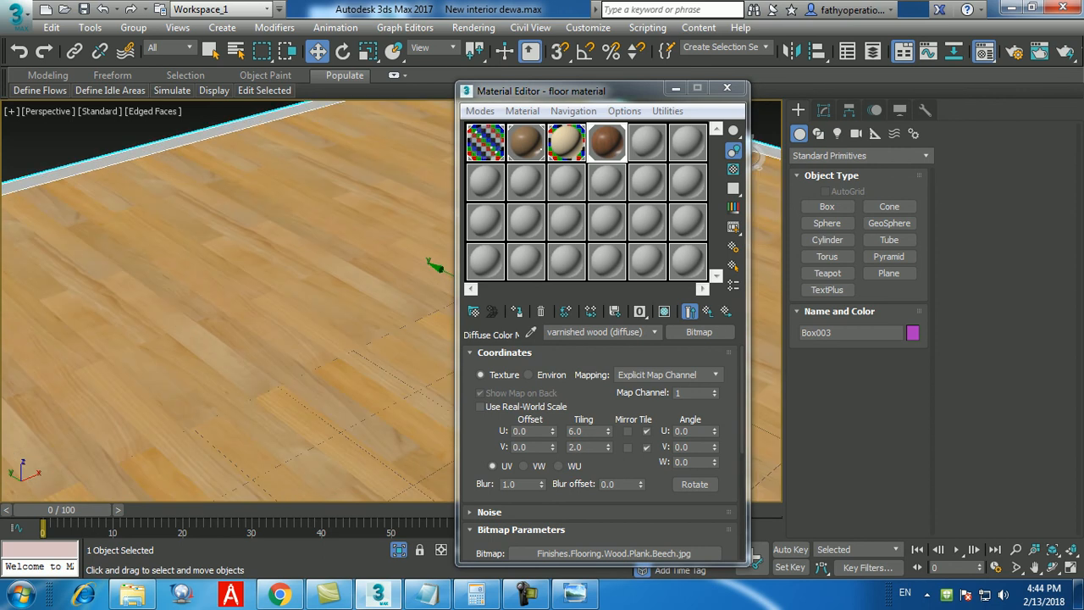
scroll(212, 331, down, 4)
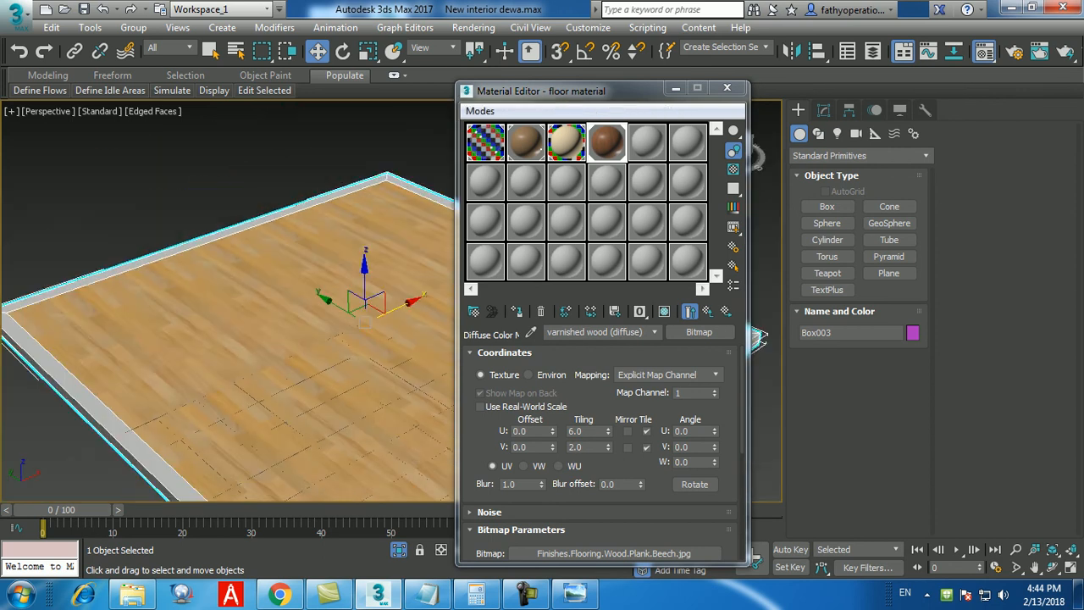
- Compare V tilings of 3.0 and 1.0 on the floor planks, and return V to 2.0
double_click(579, 447)
middle_drag(207, 325, 305, 427)
scroll(259, 364, up, 5)
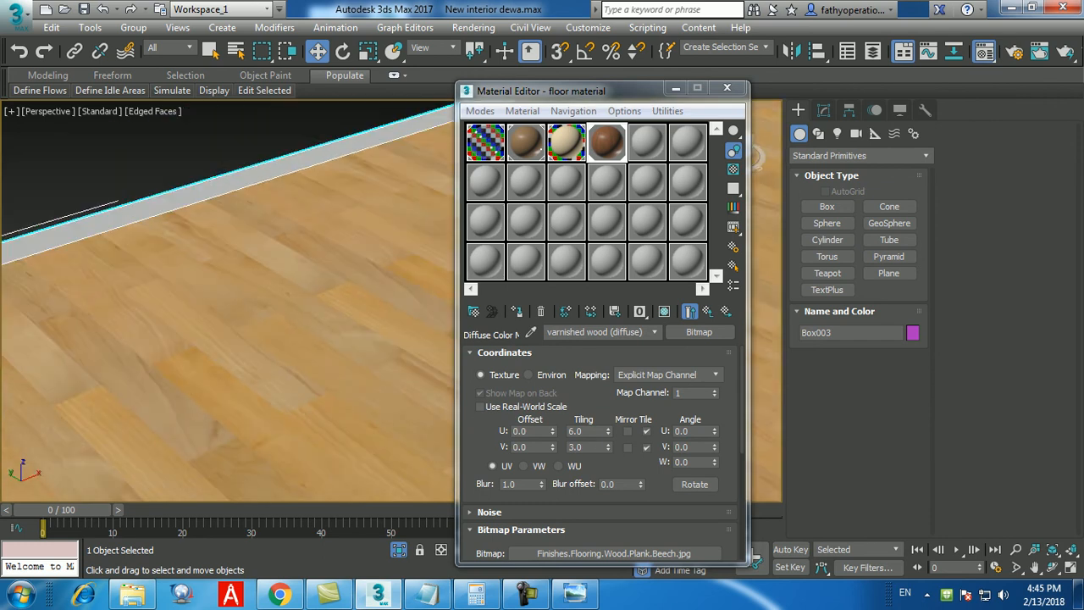
double_click(579, 447)
text(1)
key(Return)
text(2)
key(Return)
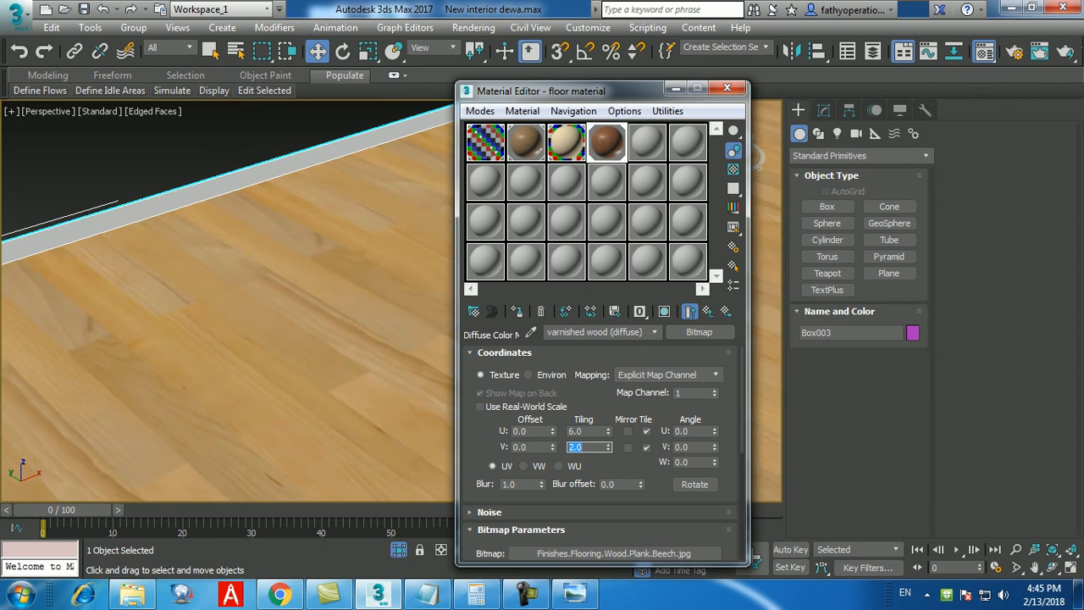
- Try the real-world scale option on the wood bitmap and turn it off again
middle_drag(279, 398, 262, 309)
scroll(262, 309, up, 1)
scroll(263, 309, down, 5)
middle_drag(305, 339, 250, 313)
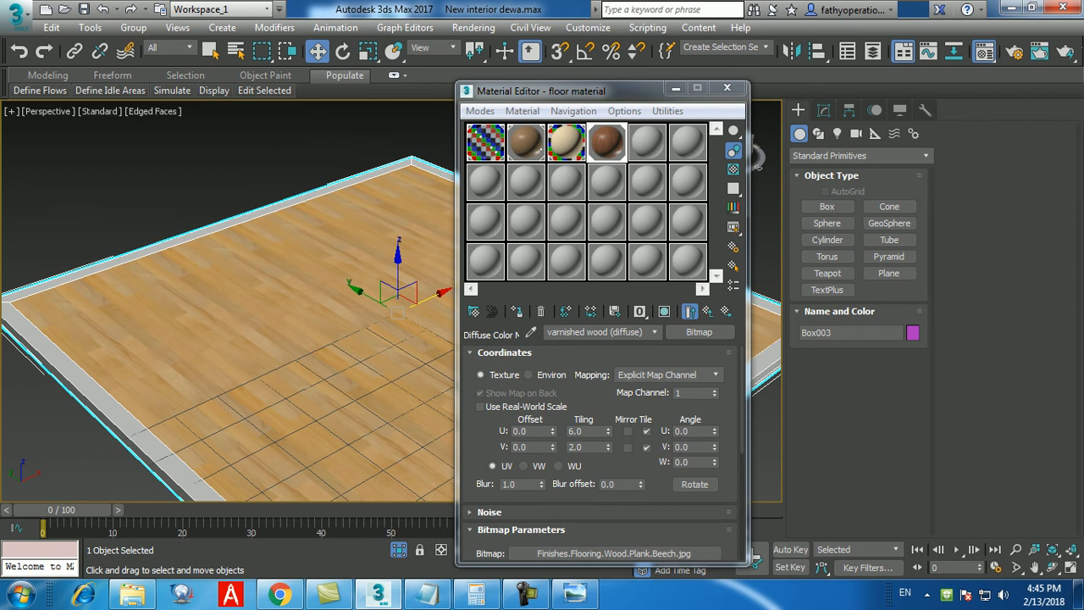
click(480, 407)
click(480, 406)
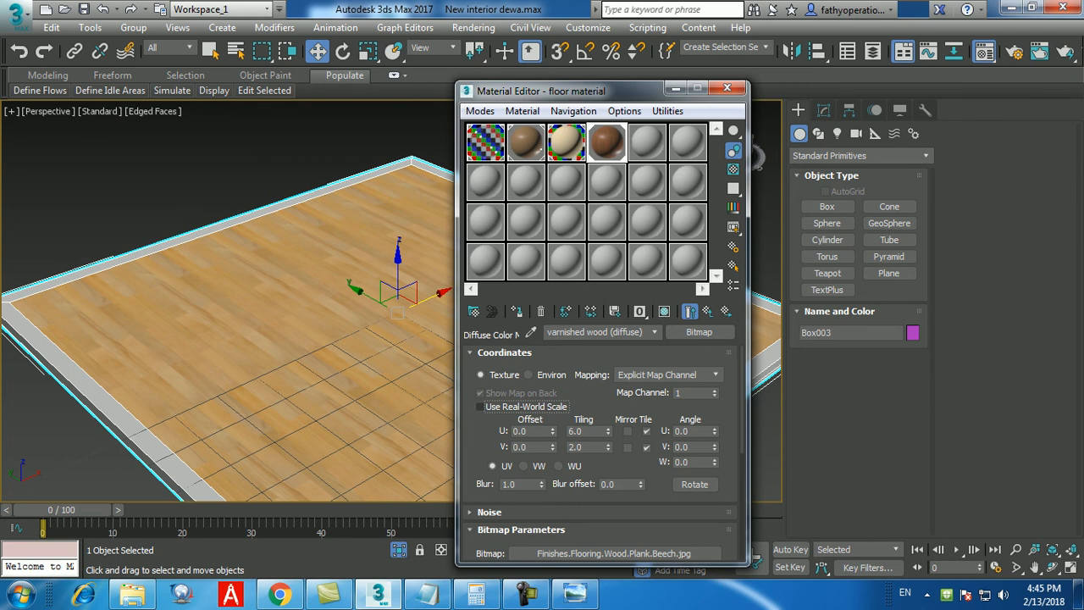
- View the diffuse map's Finishes.Flooring.Wood.Plank.Beech.jpg image in the cropping window and examine its plank pattern
click(708, 311)
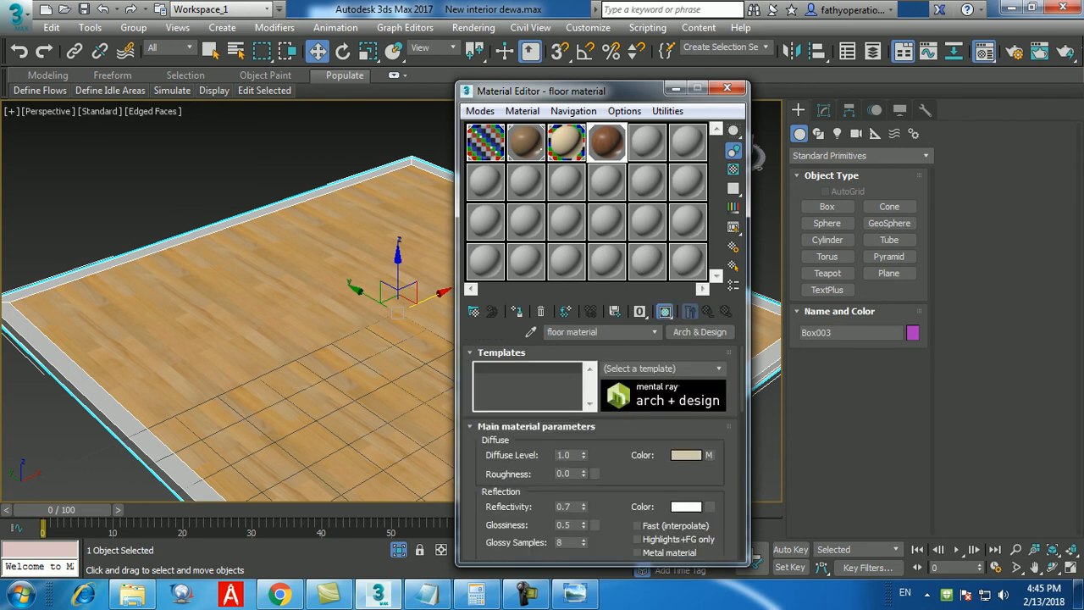
click(709, 455)
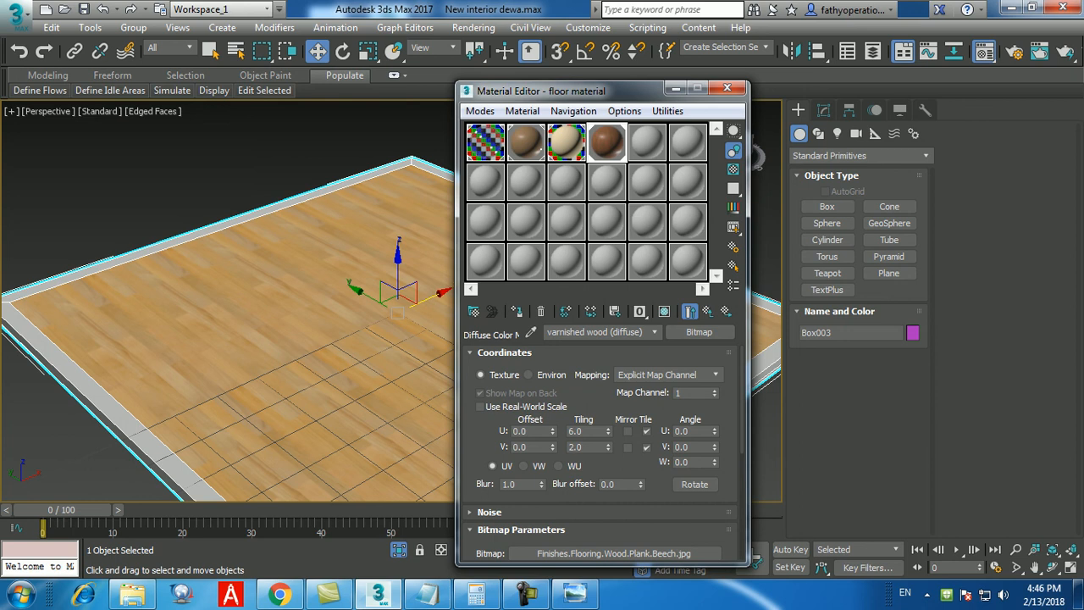
scroll(690, 474, down, 5)
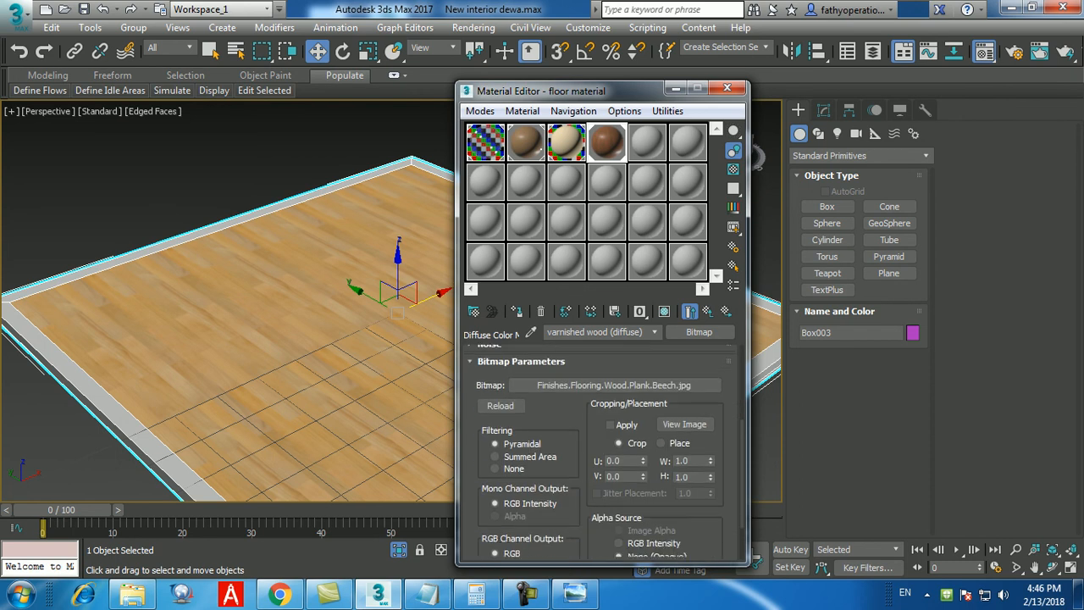
click(684, 409)
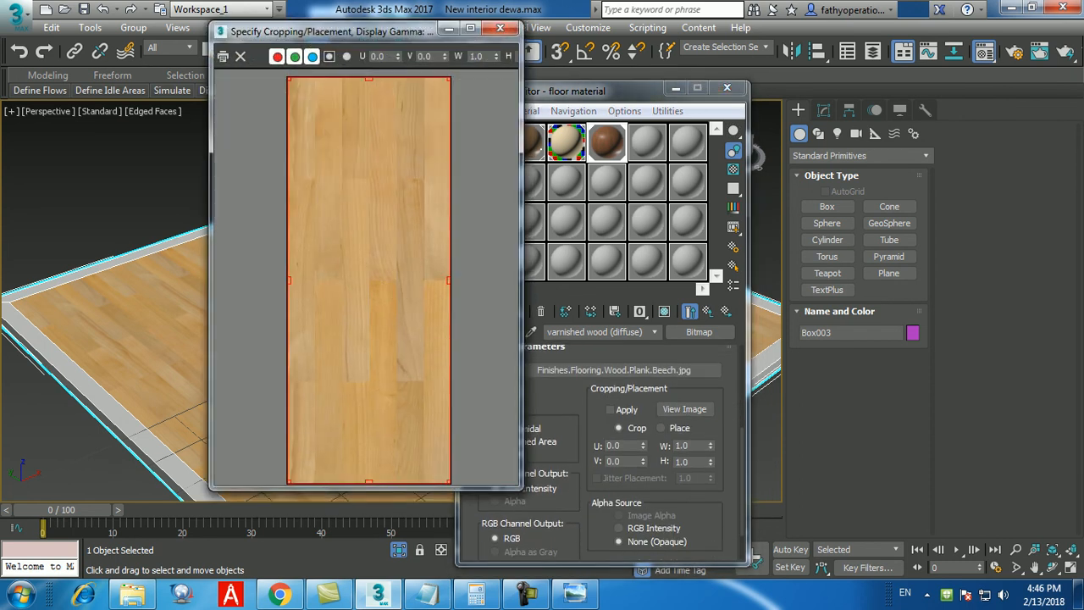
scroll(369, 275, down, 1)
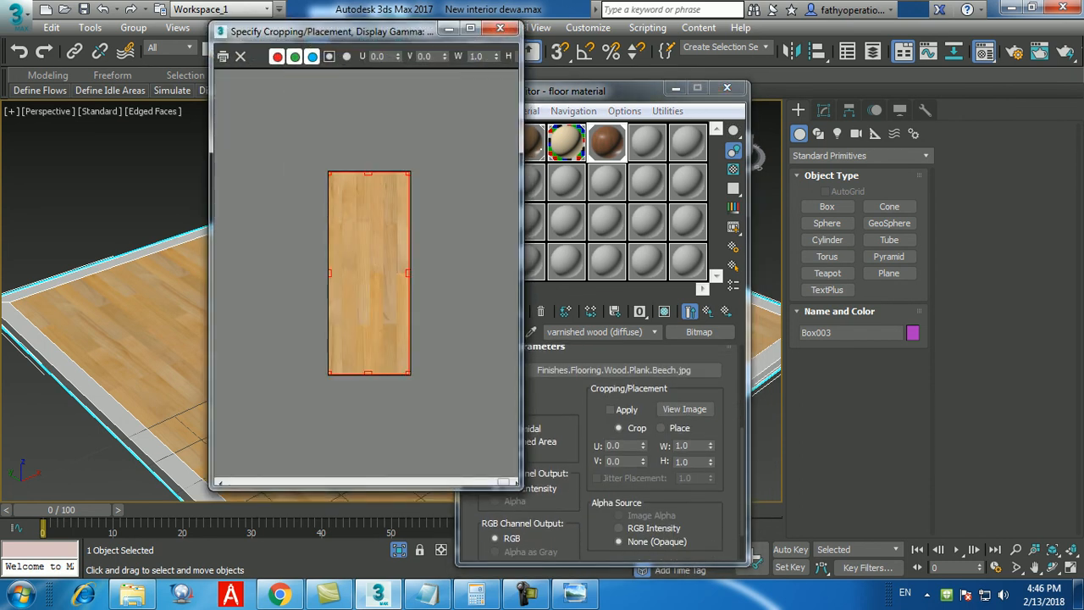
scroll(369, 275, up, 2)
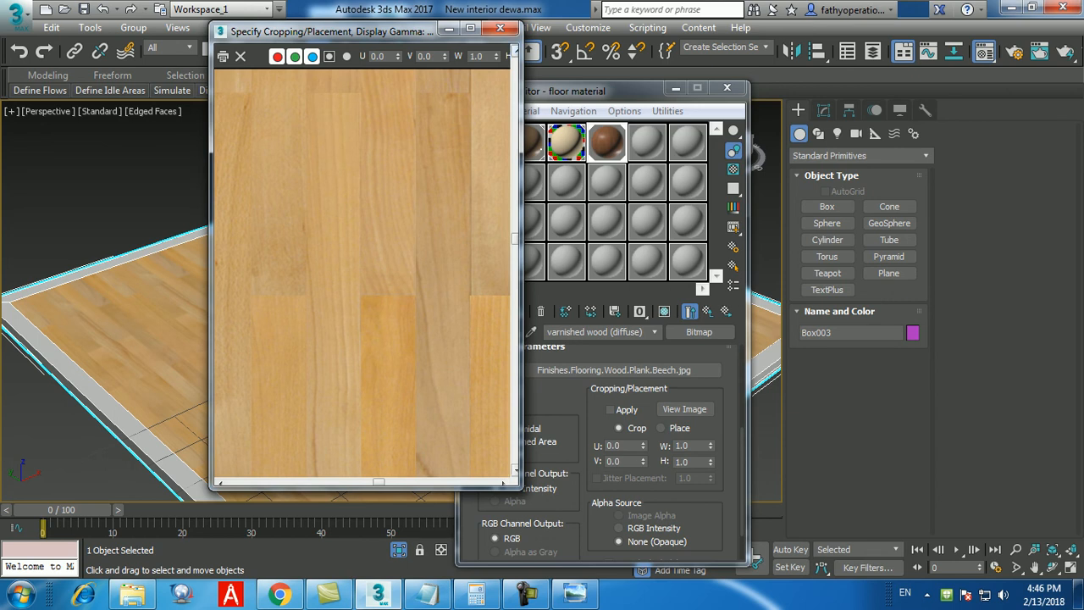
- Close the cropping window and set the wood bitmap's W angle to 45.0 to rotate the floor planks
click(500, 29)
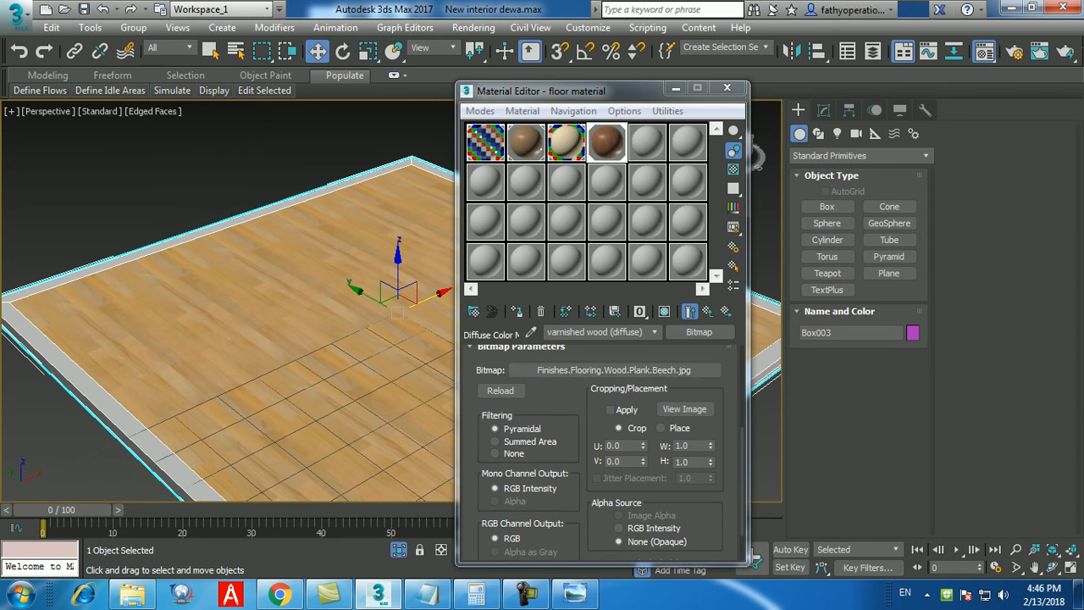
scroll(600, 452, up, 1)
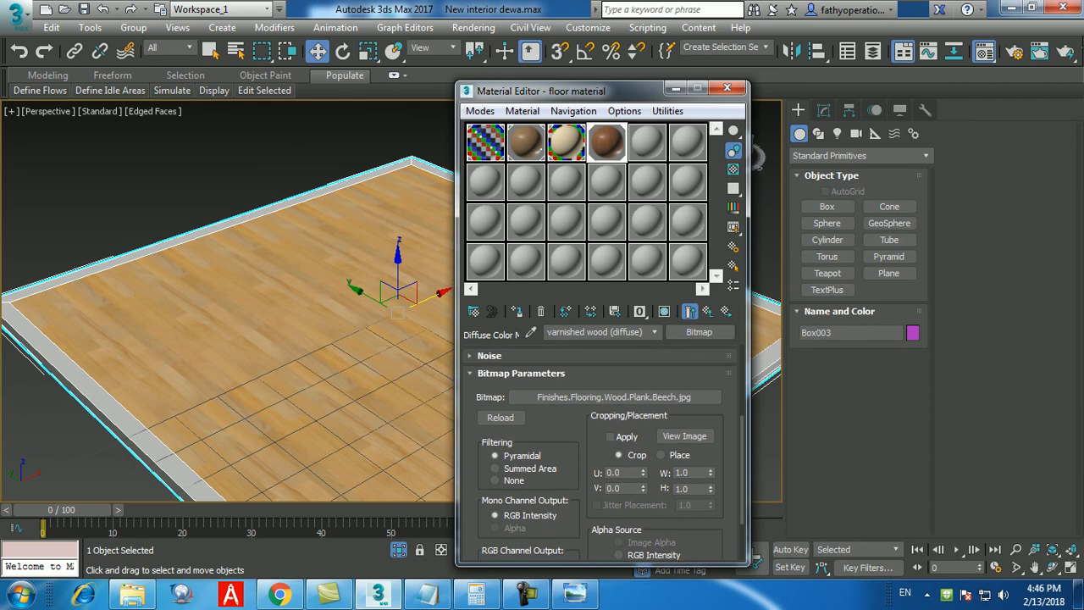
scroll(600, 452, up, 5)
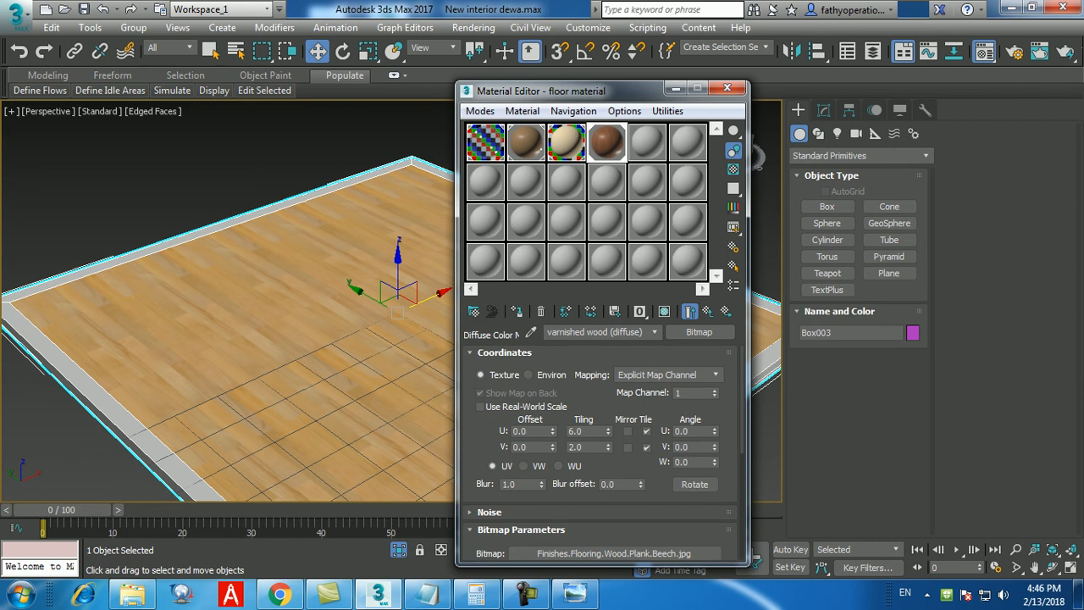
drag(691, 462, 673, 462)
text(45)
key(Return)
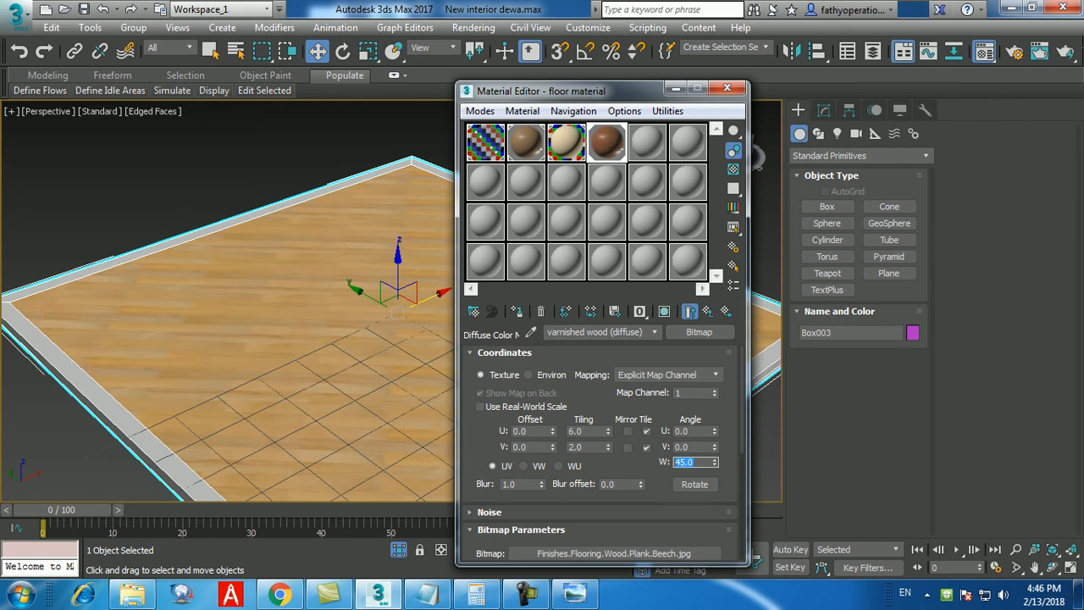
- Set the wood bitmap's U tiling to 4.0 and close the Material Editor
drag(584, 431, 568, 430)
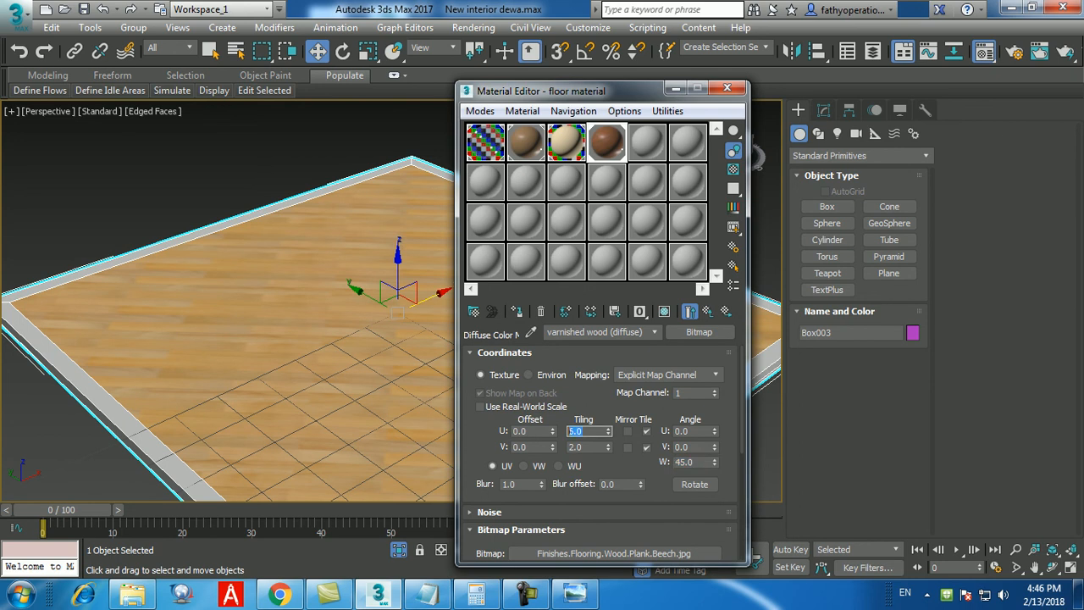
text(4)
key(Return)
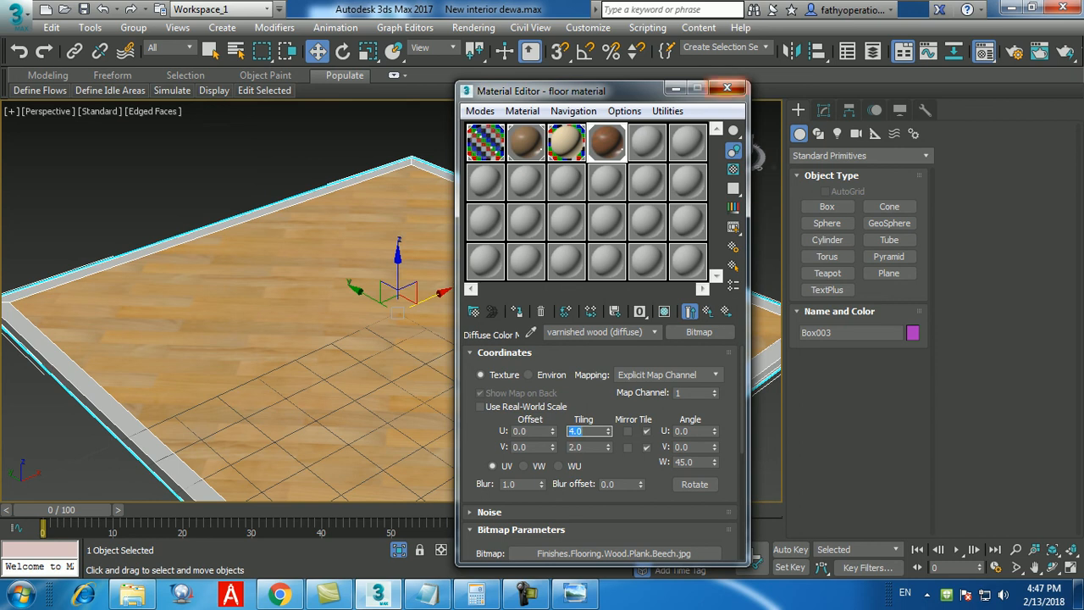
click(728, 88)
- End the isolation of the floor box to bring back the rest of the room, and view the room from the door side
scroll(391, 301, down, 5)
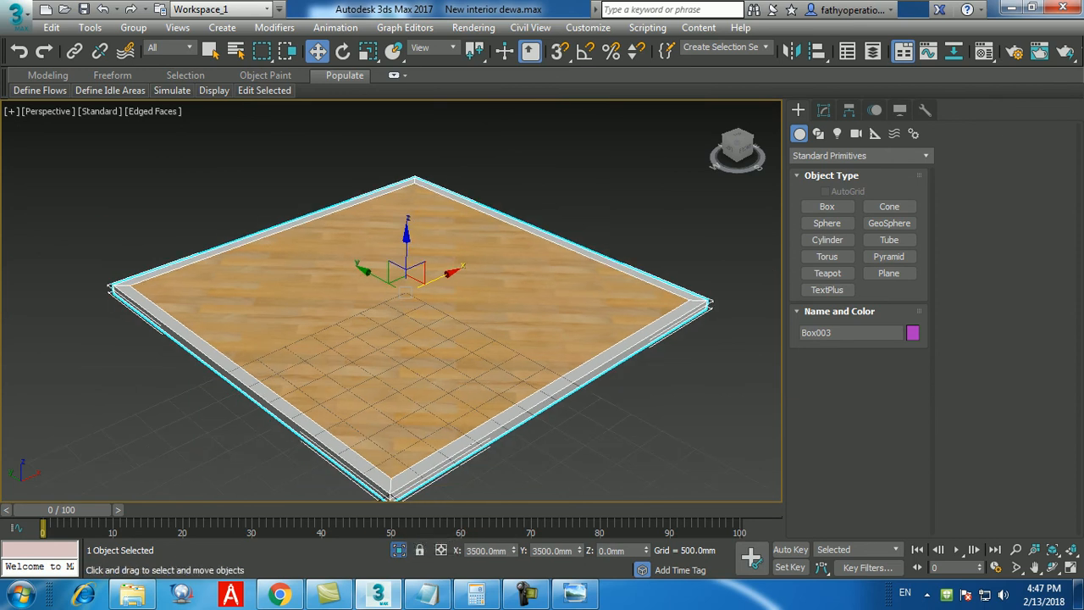
click(399, 550)
scroll(390, 300, down, 4)
middle_drag(491, 301, 304, 366)
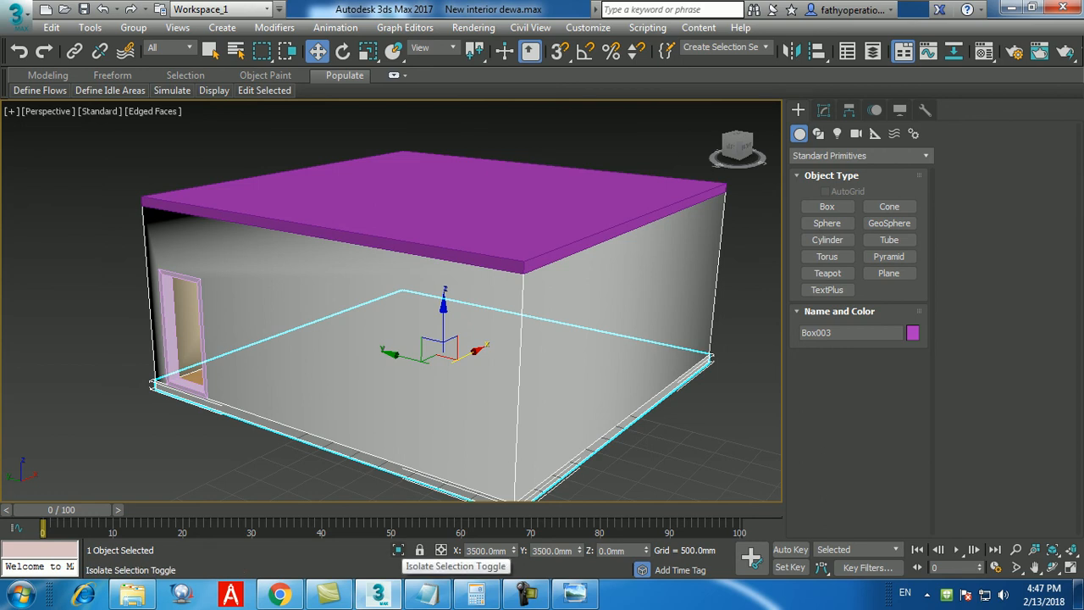
alt+middle_drag(363, 371, 444, 330)
- Save the room scene to its existing file and exit 3ds Max
click(14, 17)
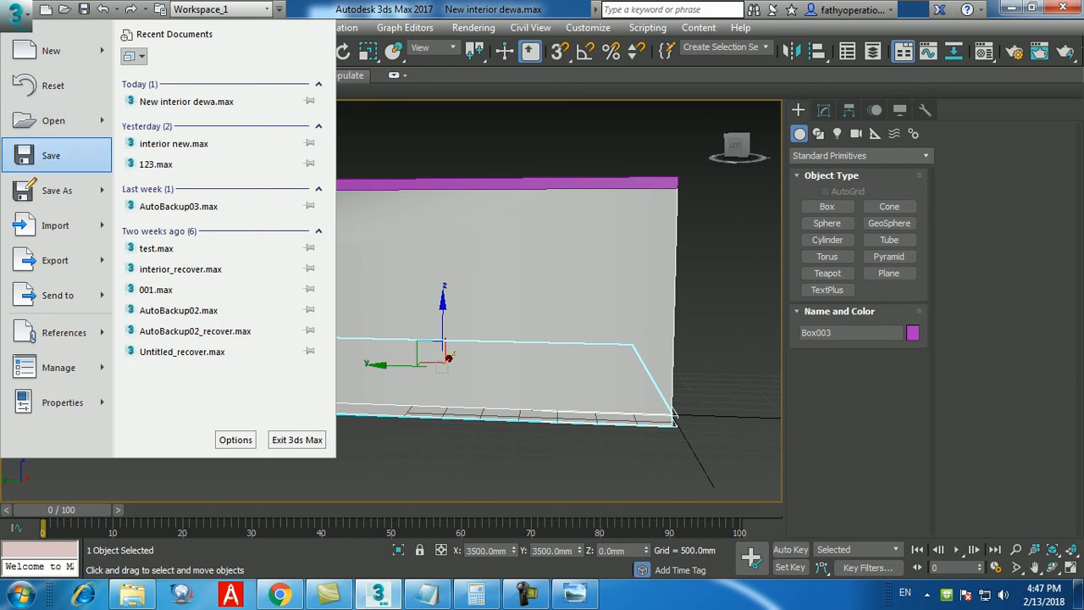
click(48, 155)
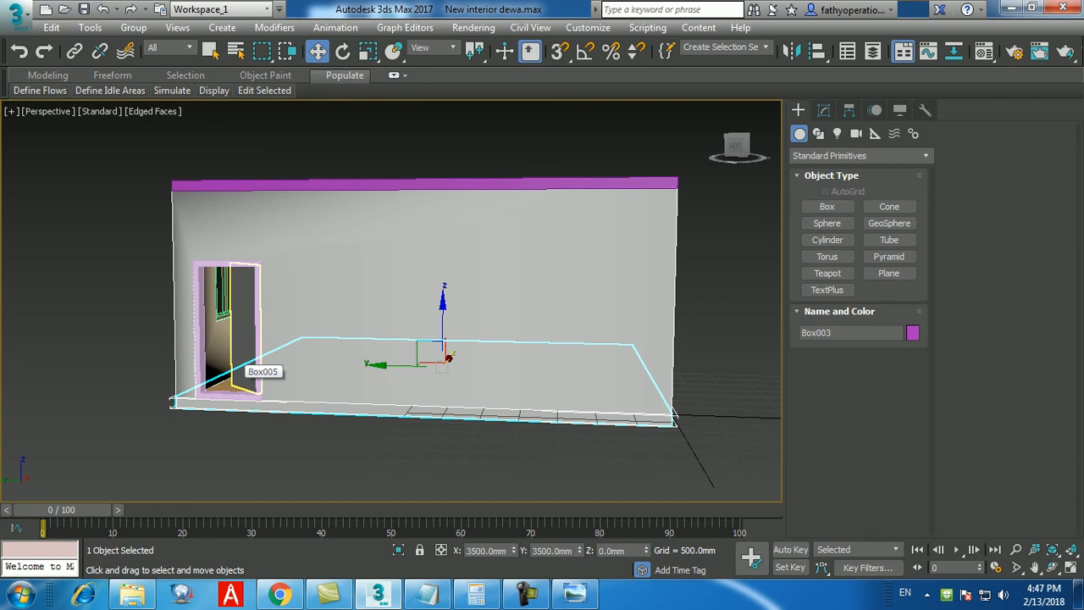
click(15, 16)
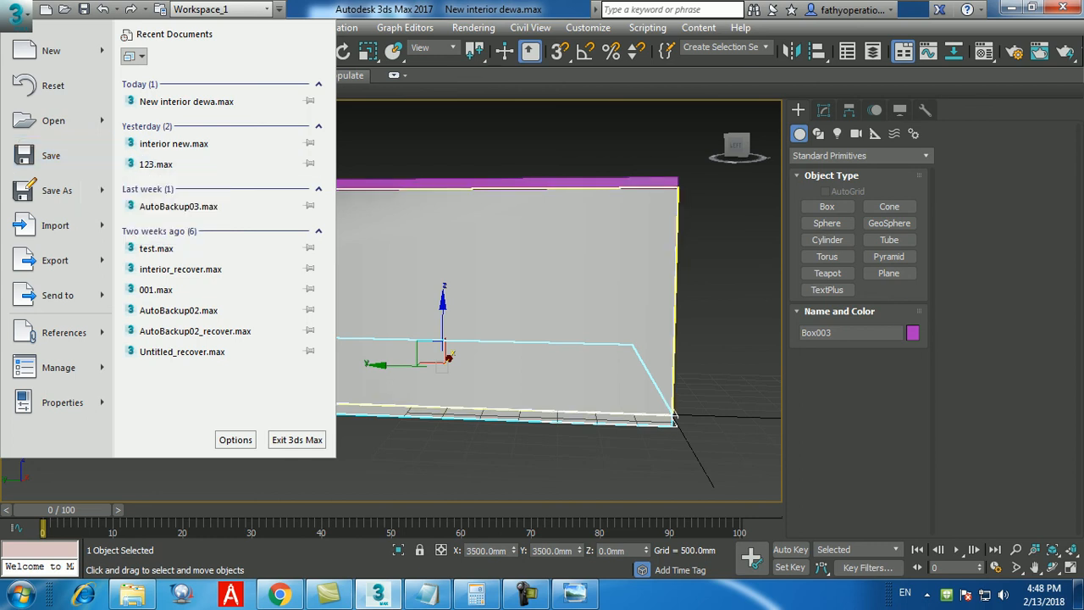
click(719, 254)
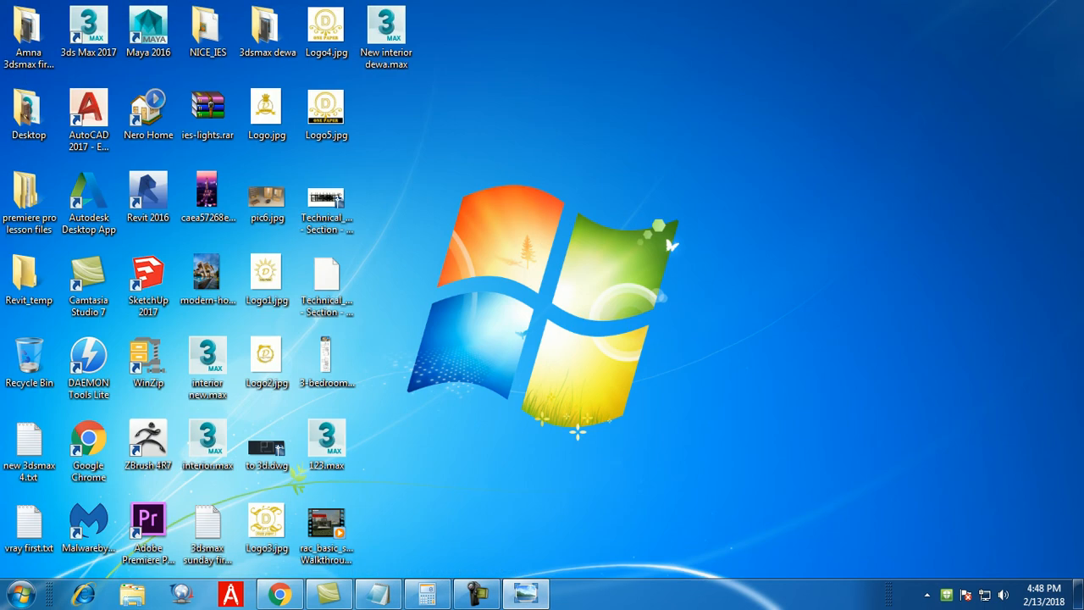
right_click(625, 190)
click(652, 234)
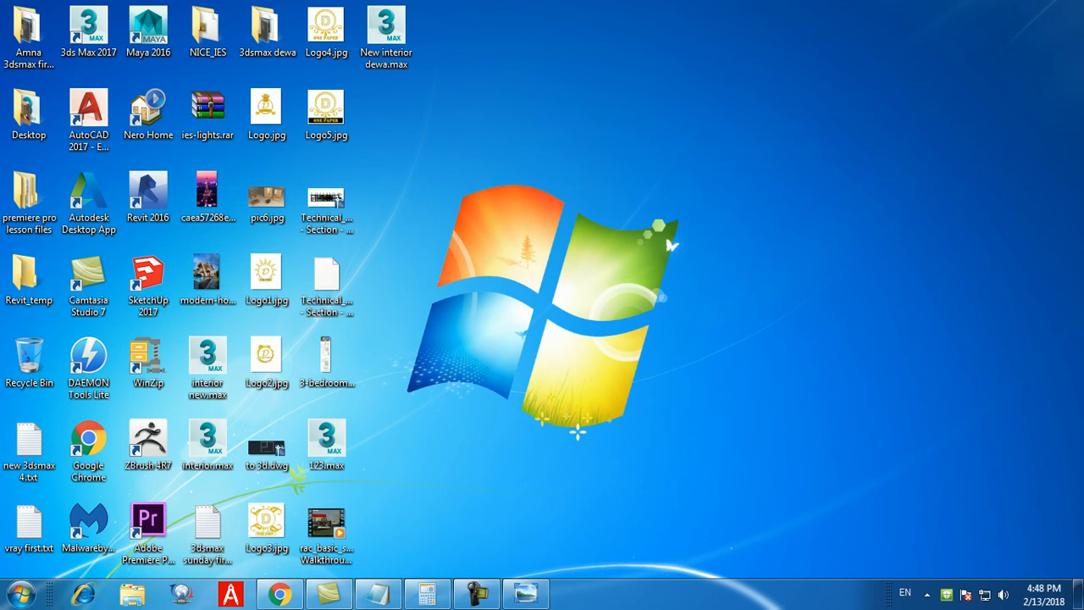